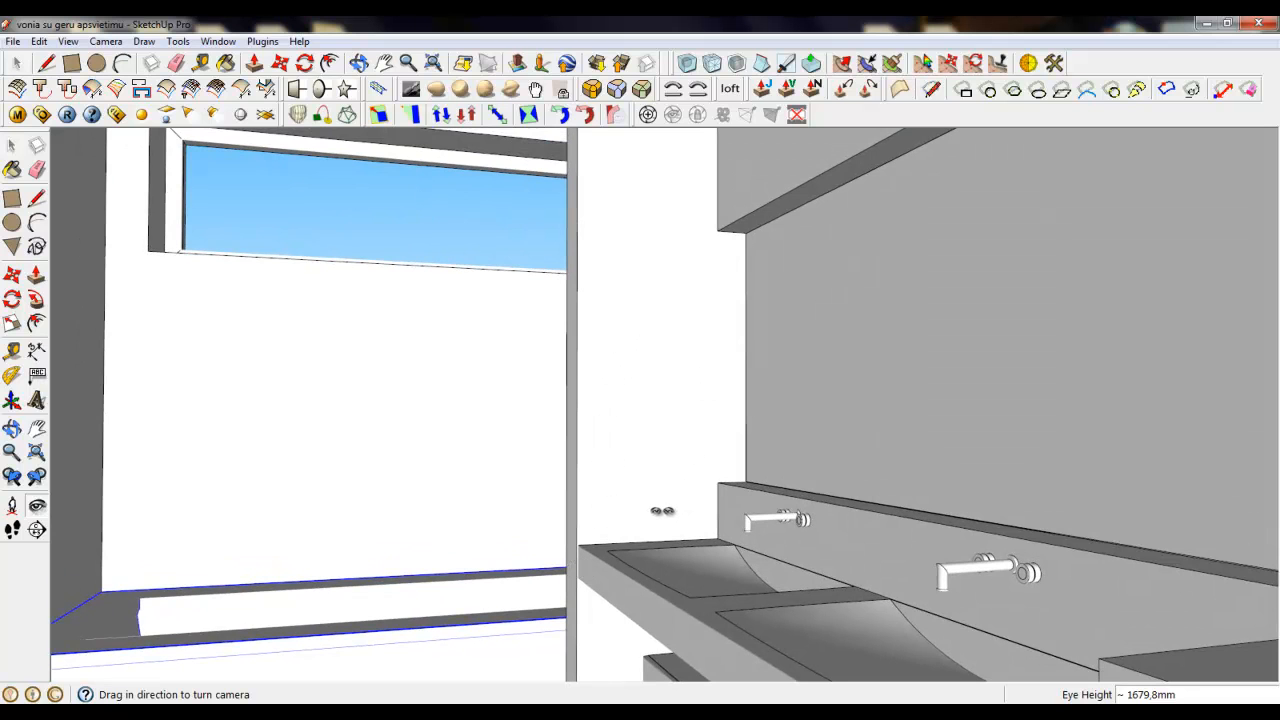
# Look around the bathroom model and examine the reference photo of the wooden bathroom accessories set.
pyautogui.moveTo(668, 508); pyautogui.dragTo(423, 644)
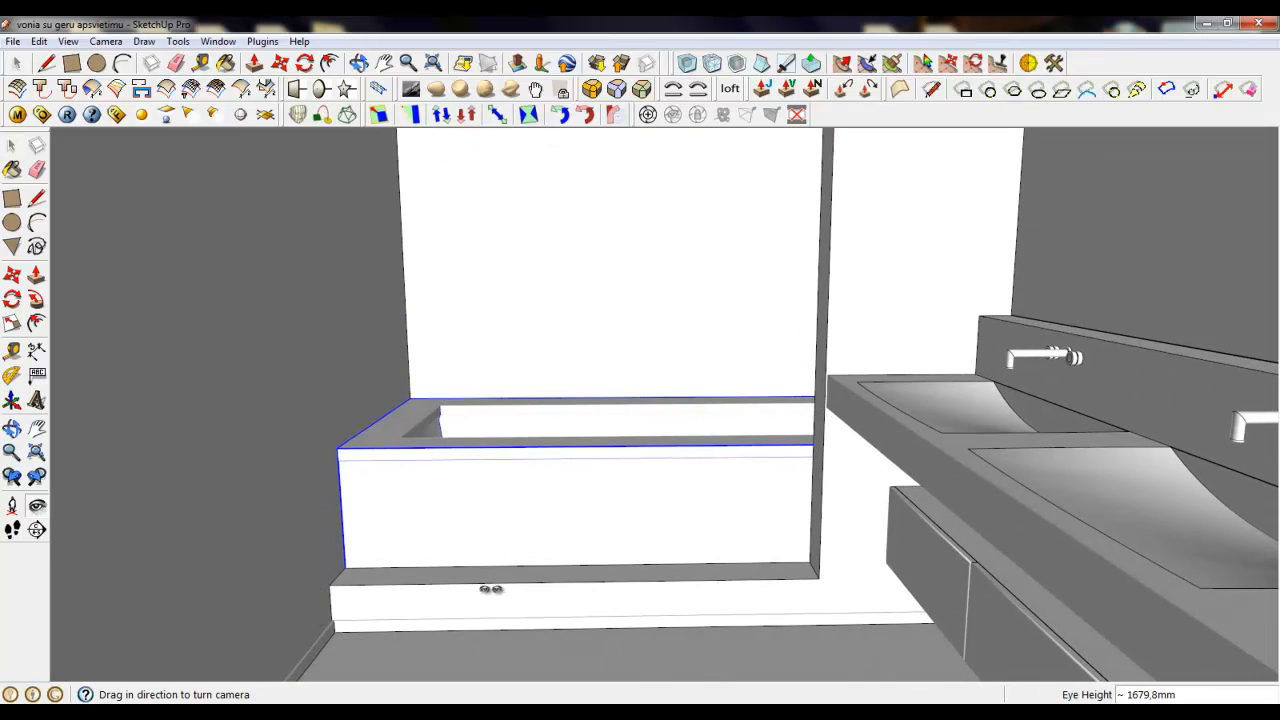
pyautogui.moveTo(491, 589); pyautogui.dragTo(769, 254)
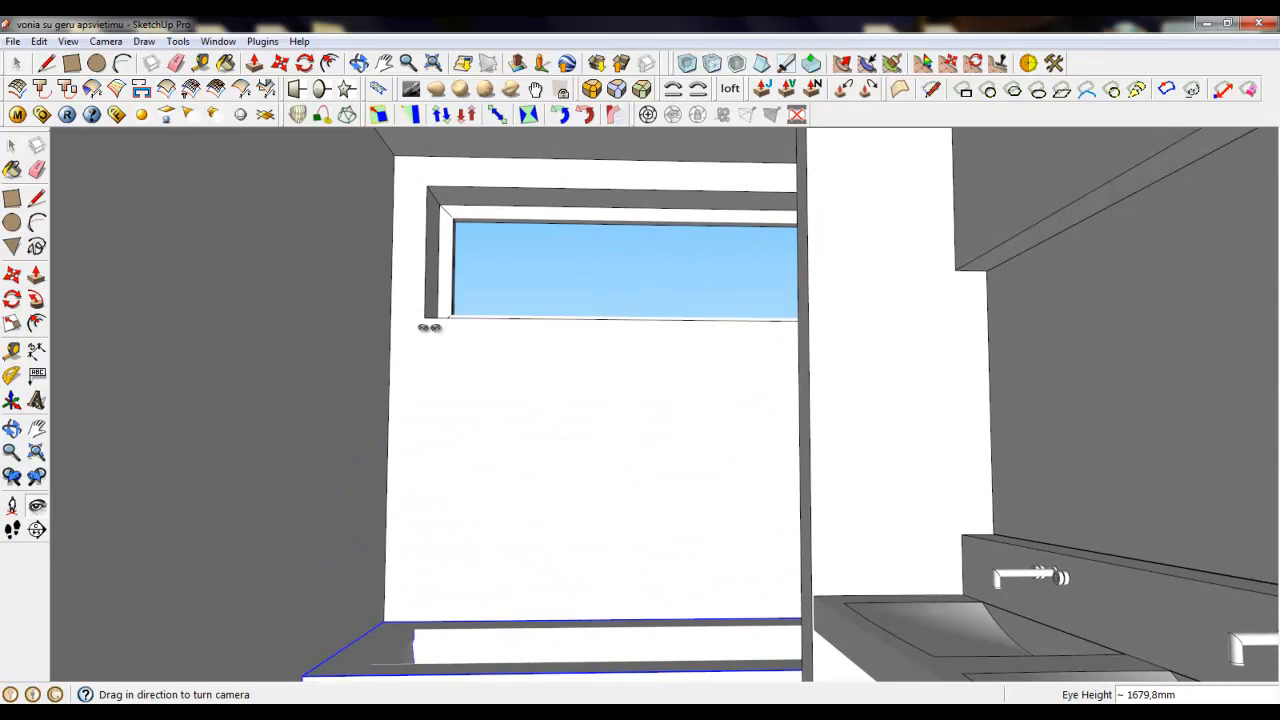
pyautogui.moveTo(404, 356); pyautogui.dragTo(700, 490)
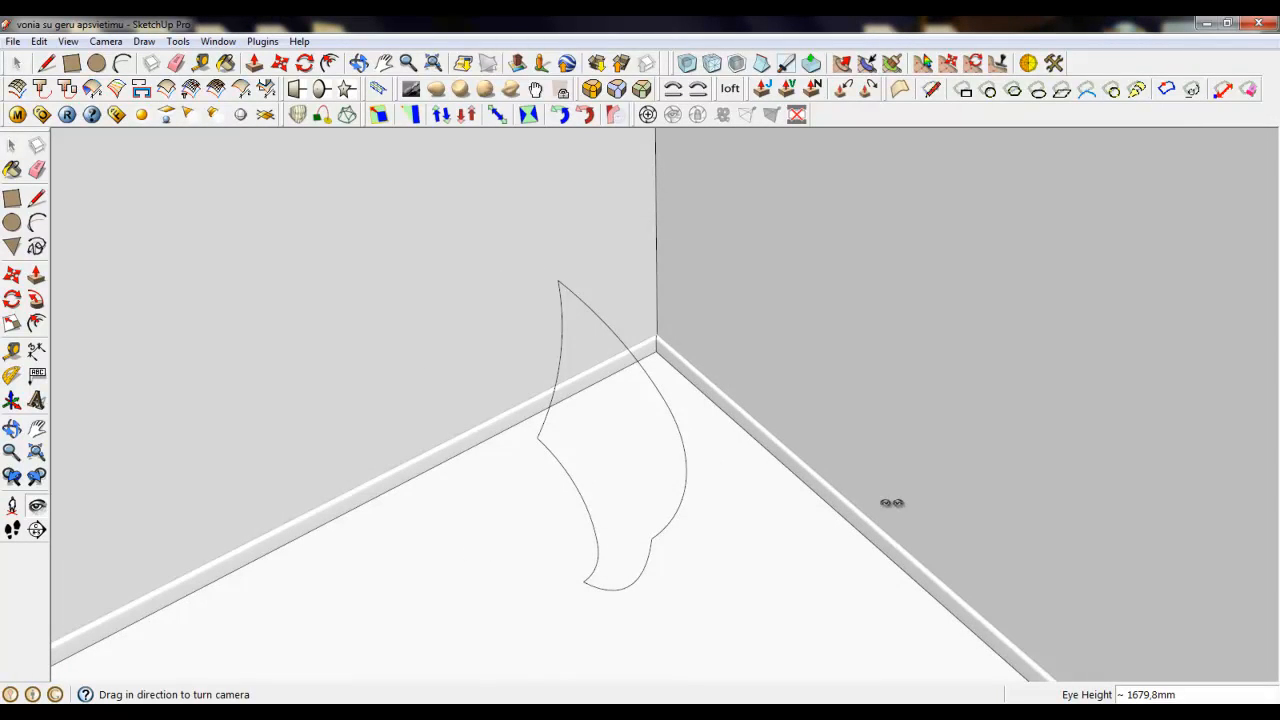
pyautogui.moveTo(892, 502); pyautogui.dragTo(480, 305)
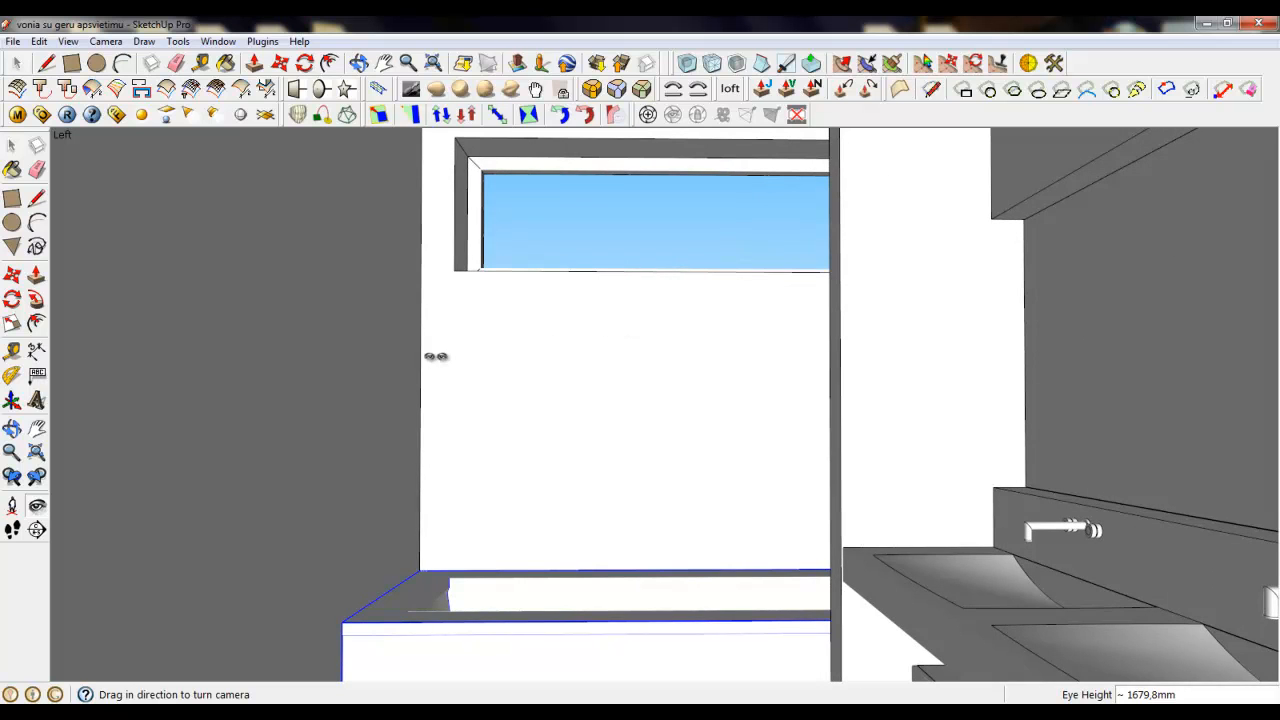
pyautogui.moveTo(436, 356); pyautogui.dragTo(750, 419)
pyautogui.click(306, 711)
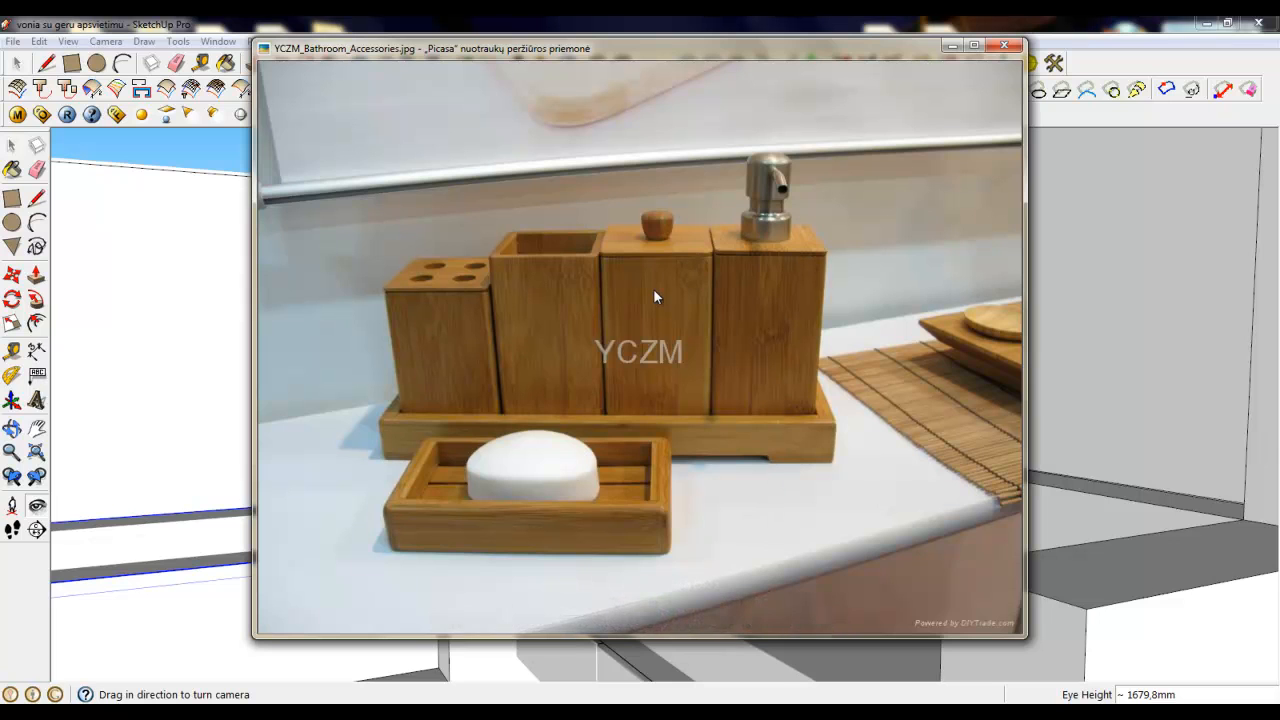
pyautogui.click(952, 47)
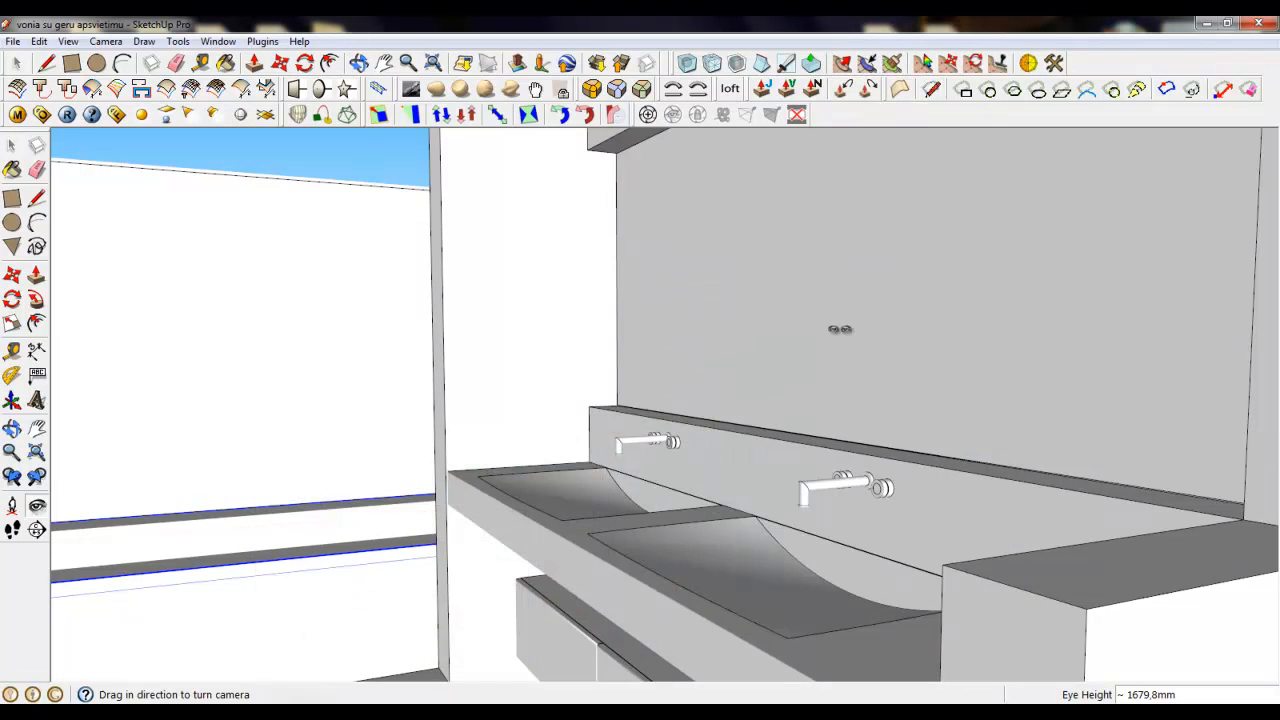
# Draw a closed 70 mm square with the Line tool on the countertop corner beside the first sink.
pyautogui.scroll(7, 520, 505)
pyautogui.moveTo(434, 469)
pyautogui.mouseDown(button='middle')
pyautogui.moveTo(491, 473)
pyautogui.moveTo(451, 489)
pyautogui.mouseUp(button='middle')
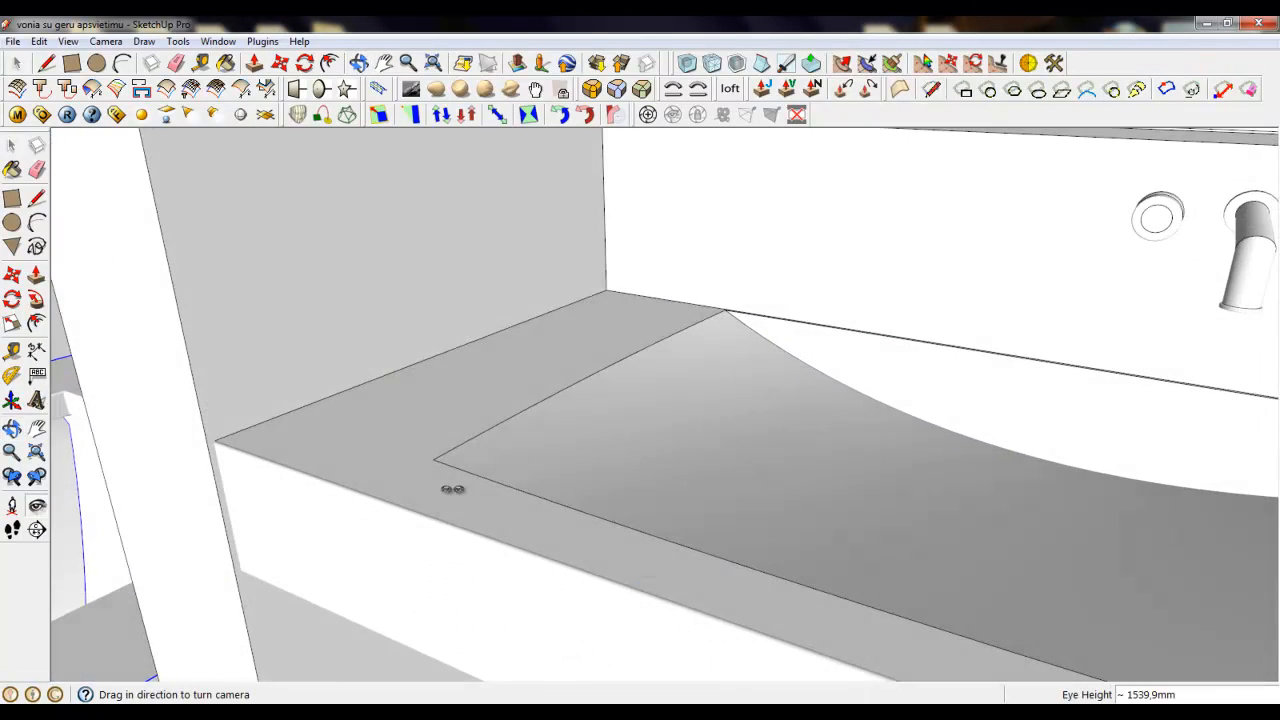
pyautogui.scroll(3, 446, 382)
pyautogui.moveTo(446, 380); pyautogui.dragTo(464, 414, button='middle')
pyautogui.click(48, 62)
pyautogui.click(411, 440)
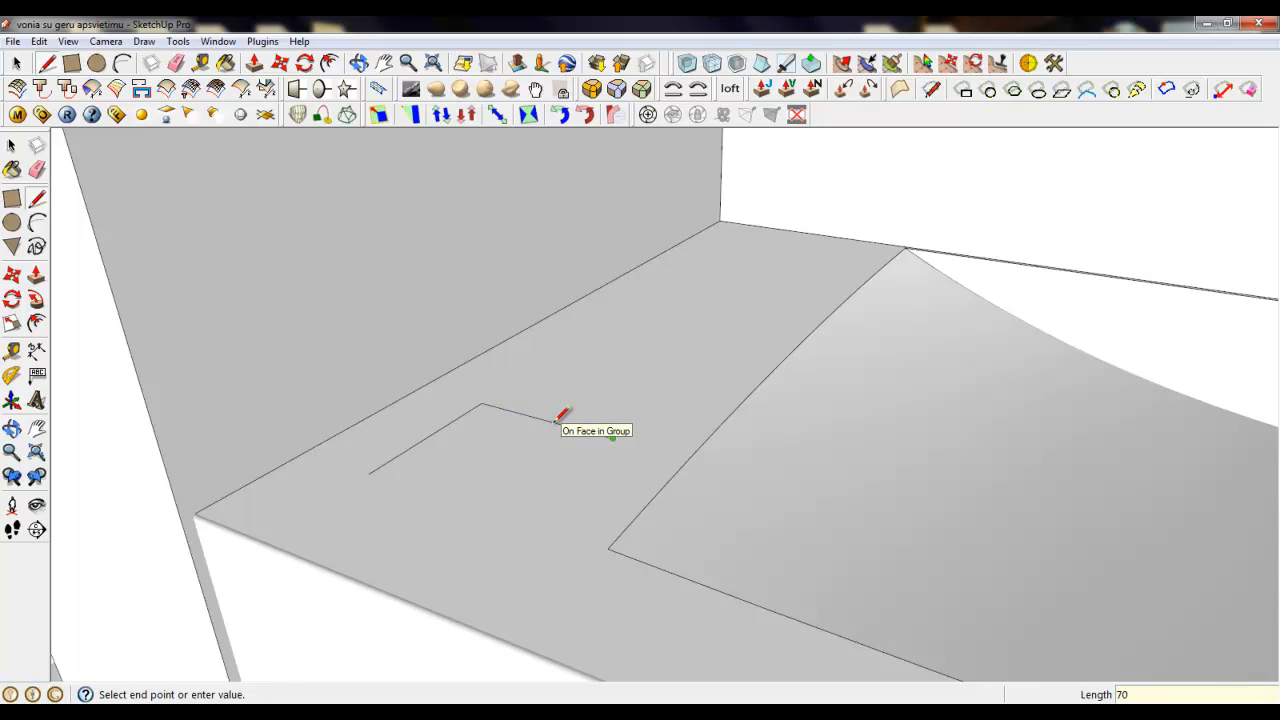
pyautogui.press('Return')
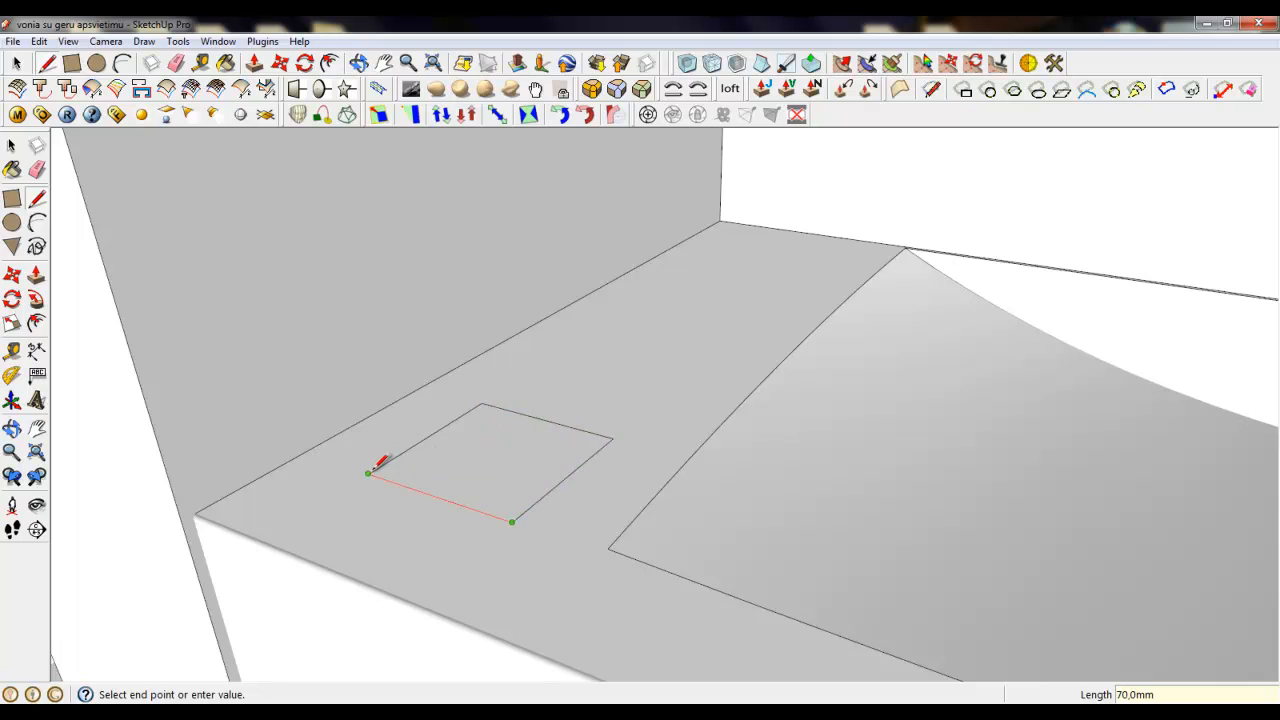
pyautogui.click(368, 473)
# Group the square face with its edges and open the group for editing.
pyautogui.press('space')
pyautogui.click(472, 454)
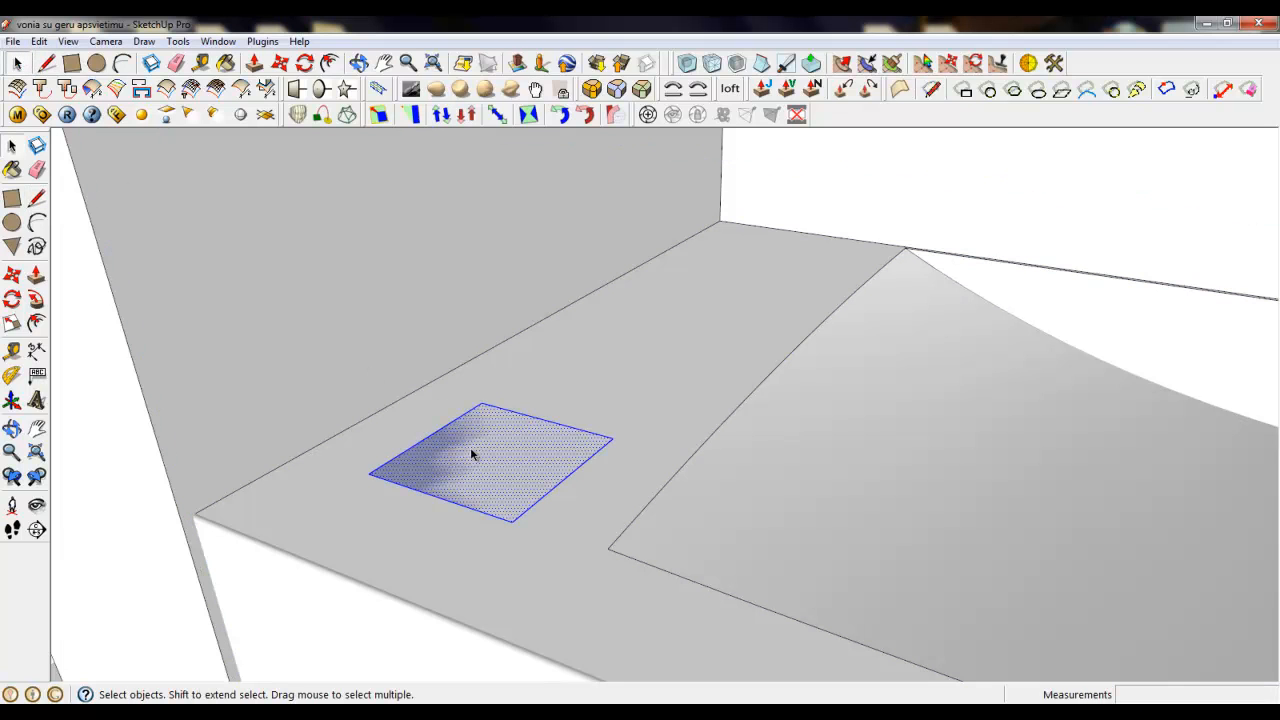
pyautogui.rightClick(472, 454)
pyautogui.click(522, 245)
pyautogui.doubleClick(492, 467)
# Draw a tangent rounding arc of about 2.6 mm radius across one corner of the square.
pyautogui.scroll(3, 375, 472)
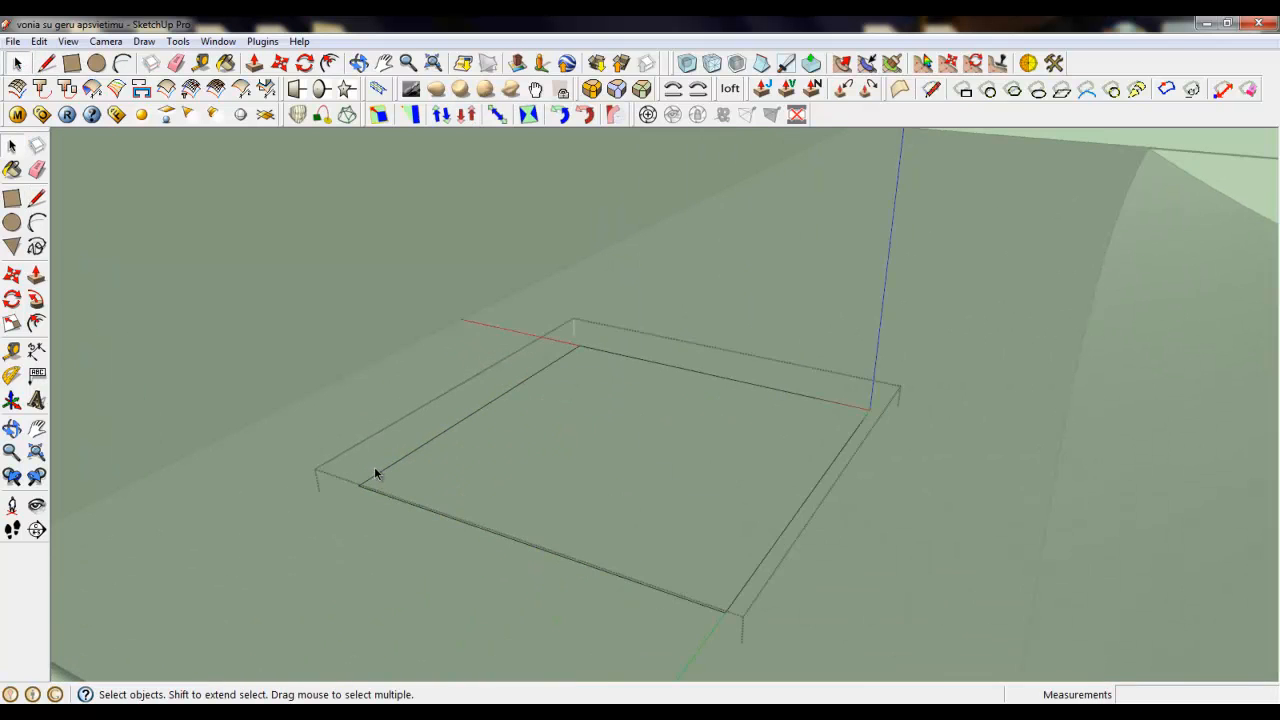
pyautogui.click(122, 62)
pyautogui.scroll(4, 365, 522)
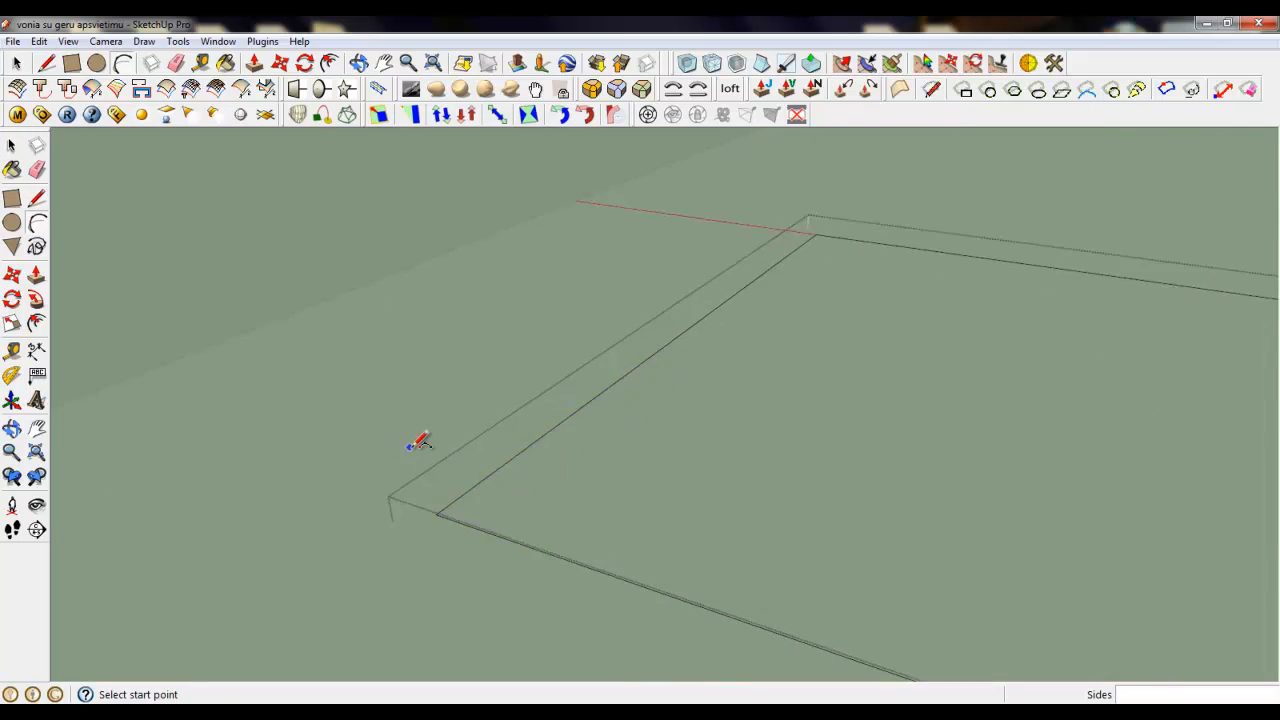
pyautogui.click(515, 540)
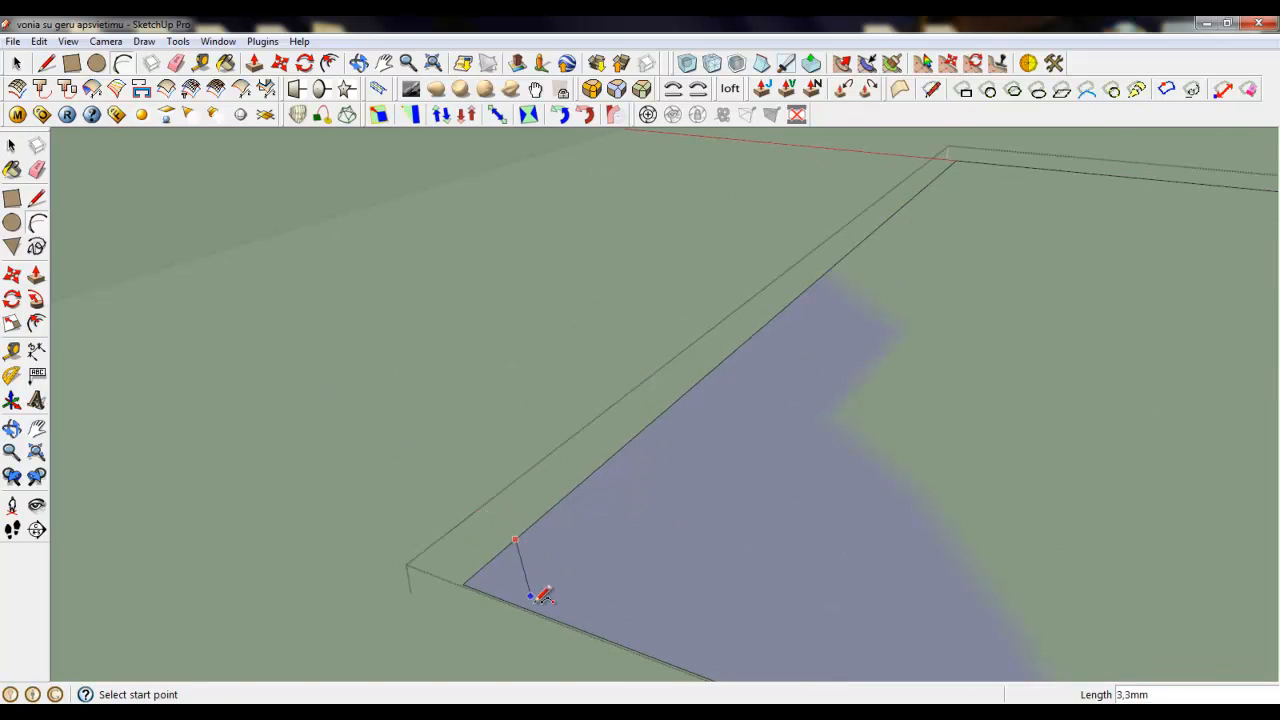
pyautogui.click(533, 611)
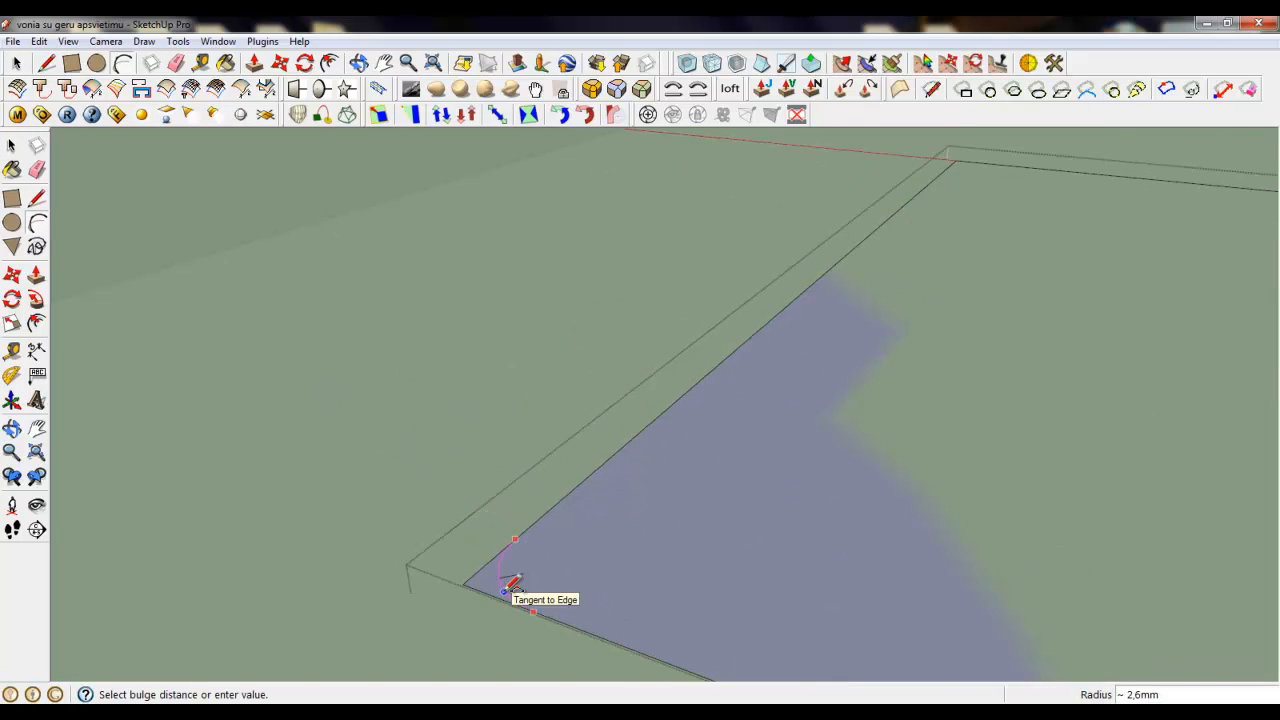
pyautogui.click(513, 585)
pyautogui.press('space')
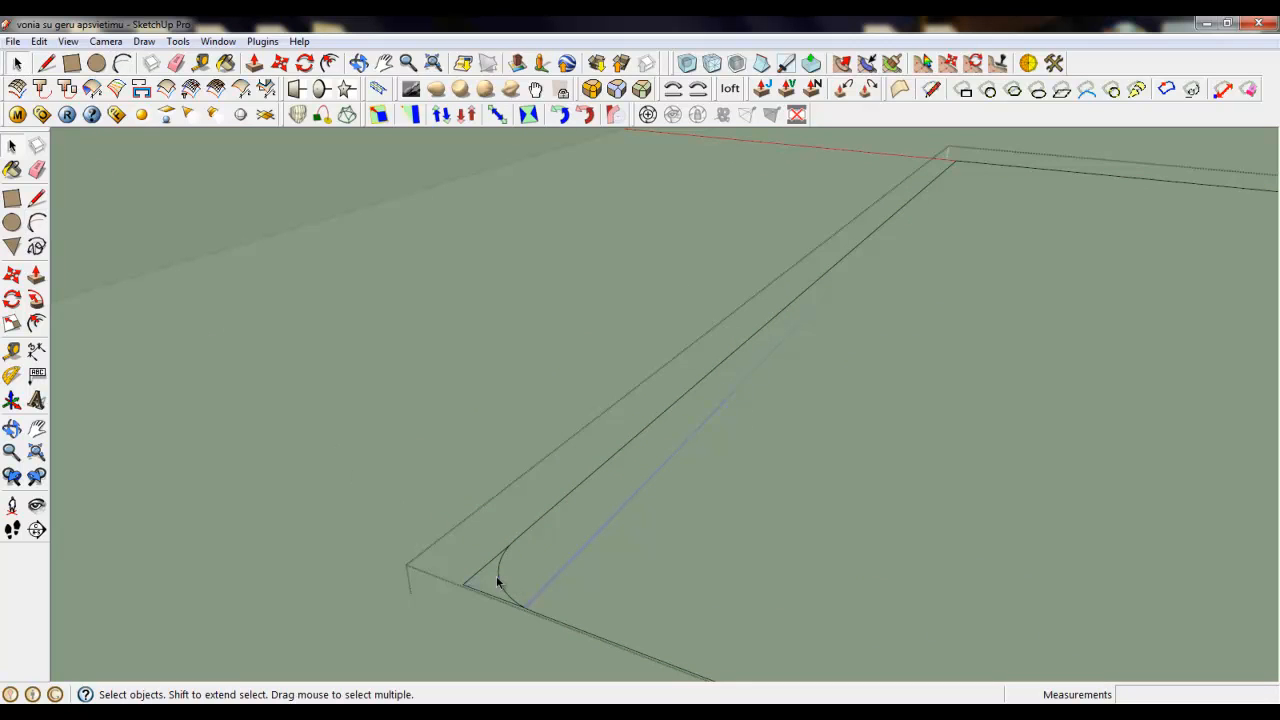
# Copy the corner arc about 57 mm along the square's wall-side edge, towards the adjacent corner.
pyautogui.scroll(2, 474, 567)
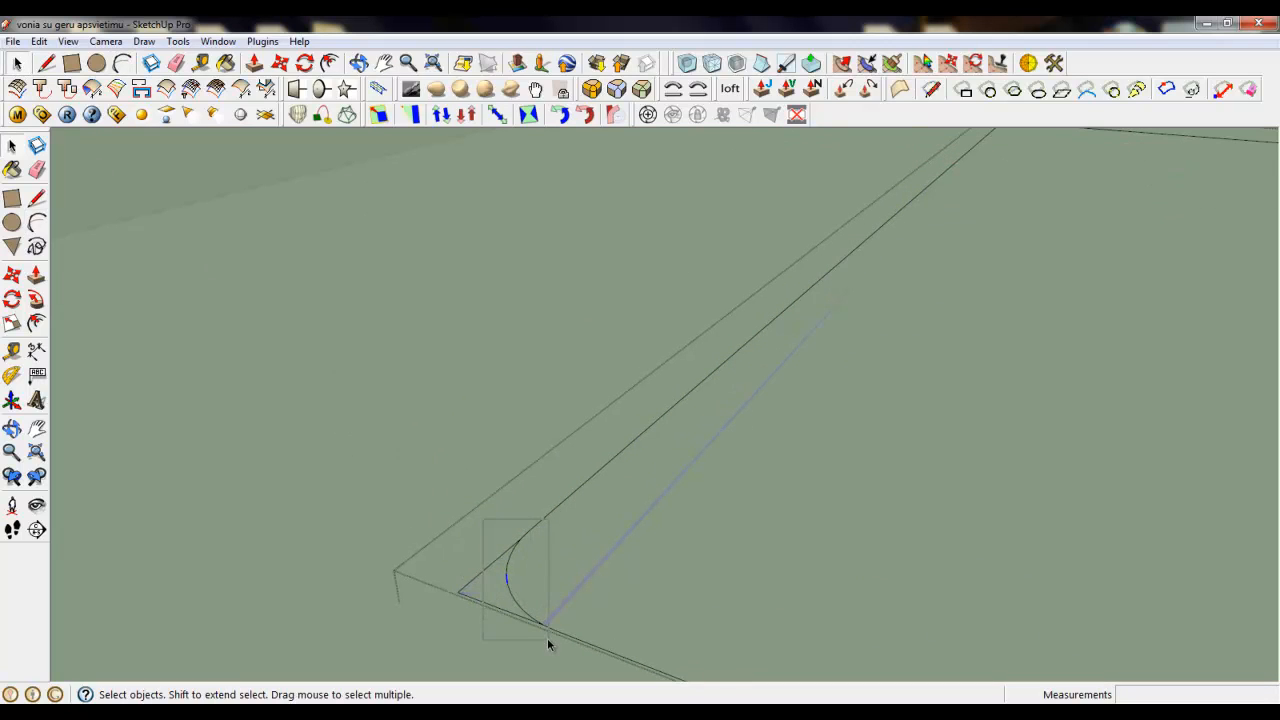
pyautogui.click(279, 64)
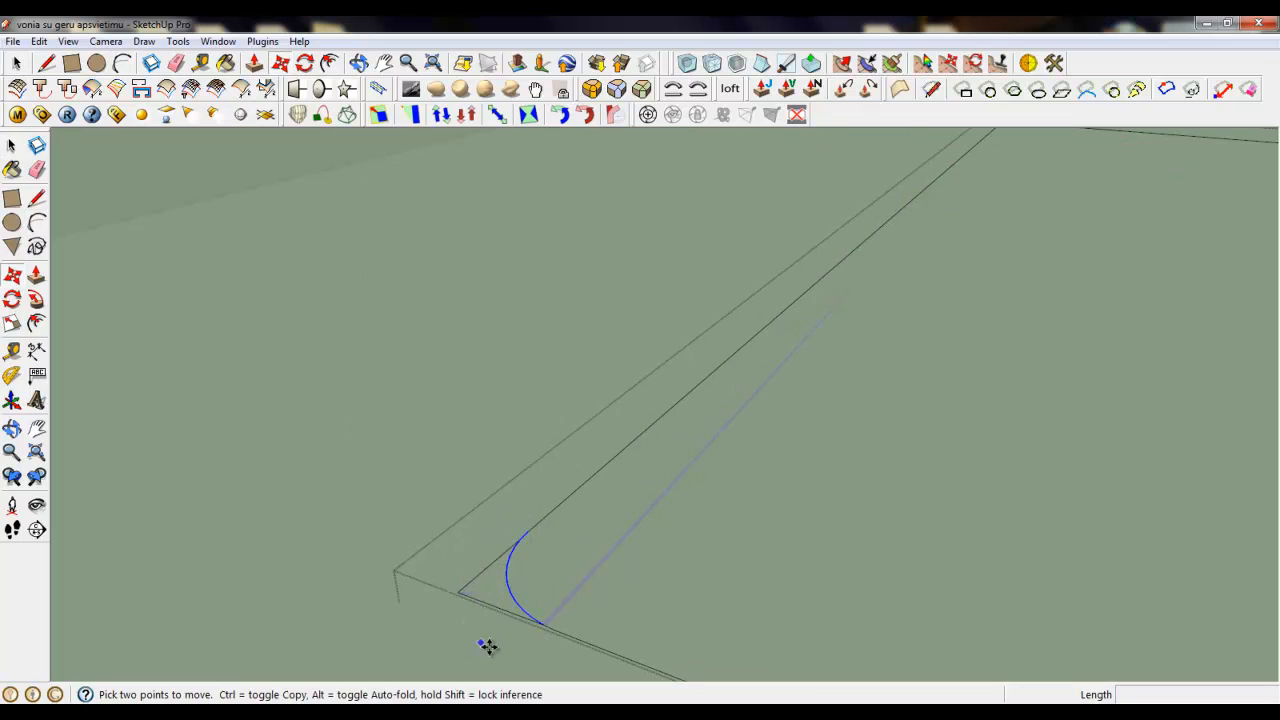
pyautogui.click(547, 625)
pyautogui.press('ctrl')
pyautogui.scroll(-4, 312, 642)
pyautogui.scroll(1, 670, 398)
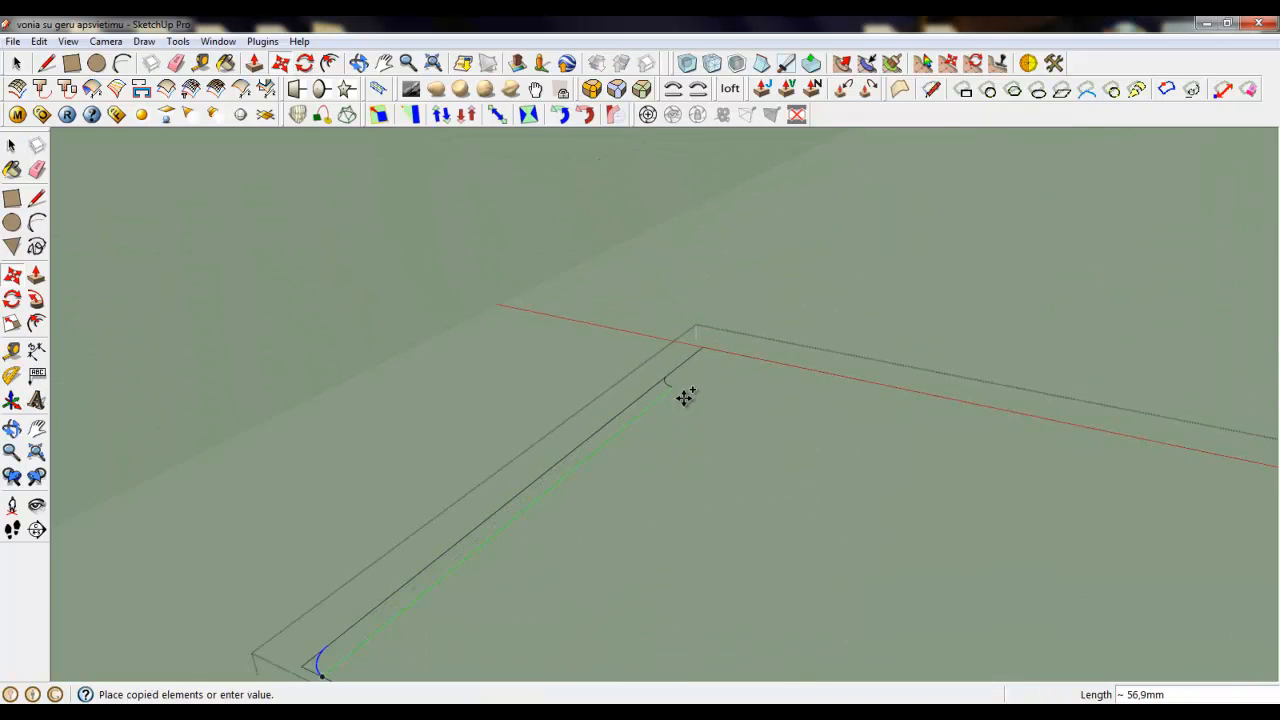
pyautogui.click(689, 386)
# Mirror the copied arc along the wall-side edge with the Scale tool so it suits the adjacent corner.
pyautogui.moveTo(697, 354); pyautogui.dragTo(670, 573, button='middle')
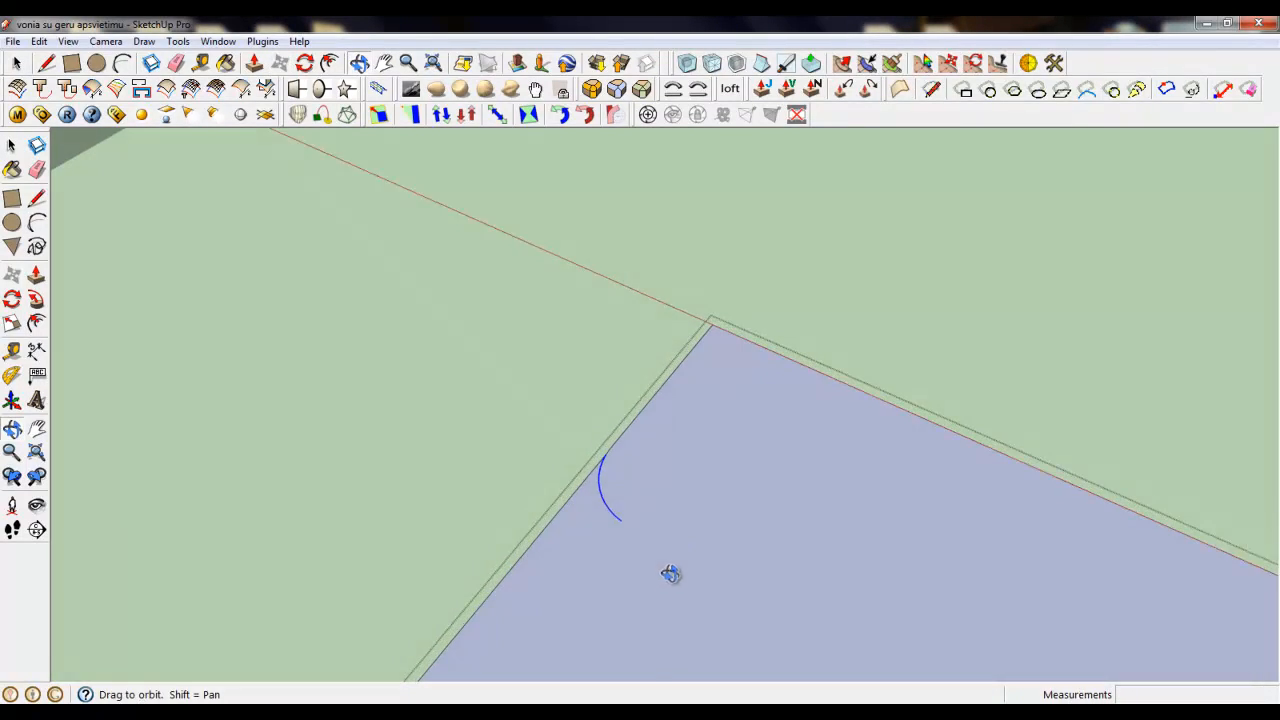
pyautogui.click(12, 323)
pyautogui.scroll(2, 660, 497)
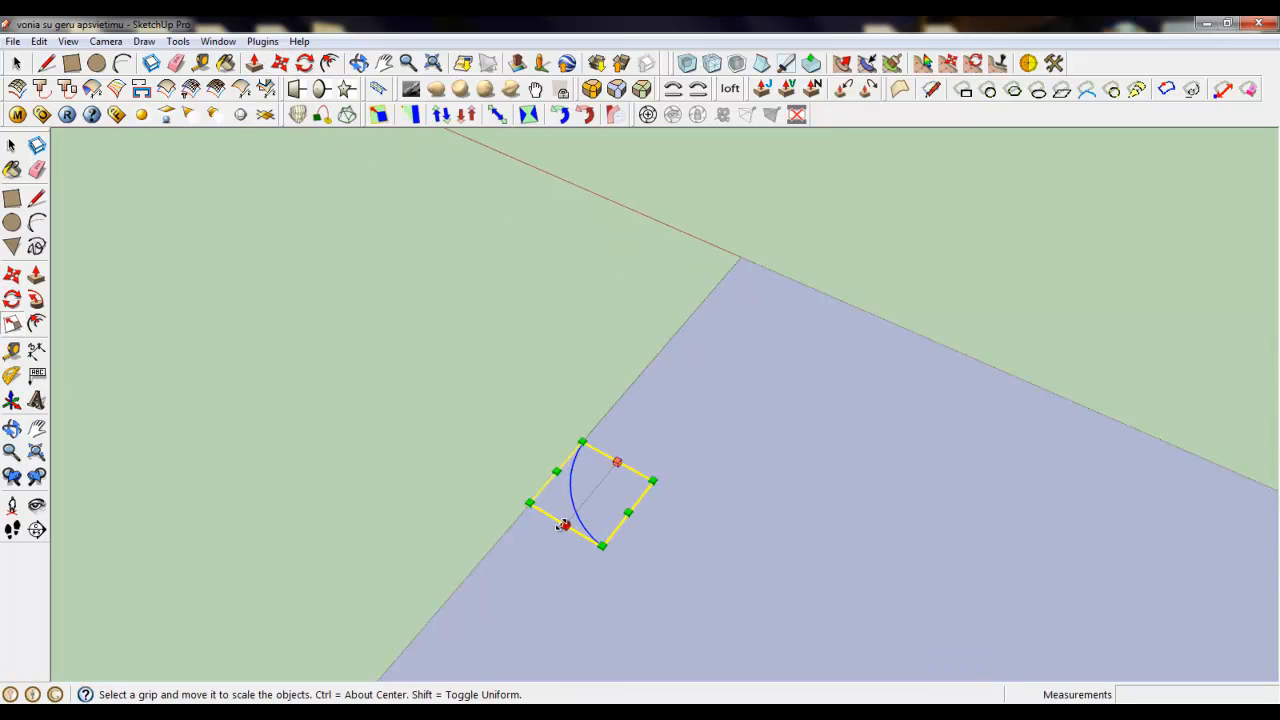
pyautogui.moveTo(563, 526); pyautogui.dragTo(682, 418)
# Move the mirrored arc about 6.3 mm into the corner so both its ends lie on the square's edges.
pyautogui.click(280, 62)
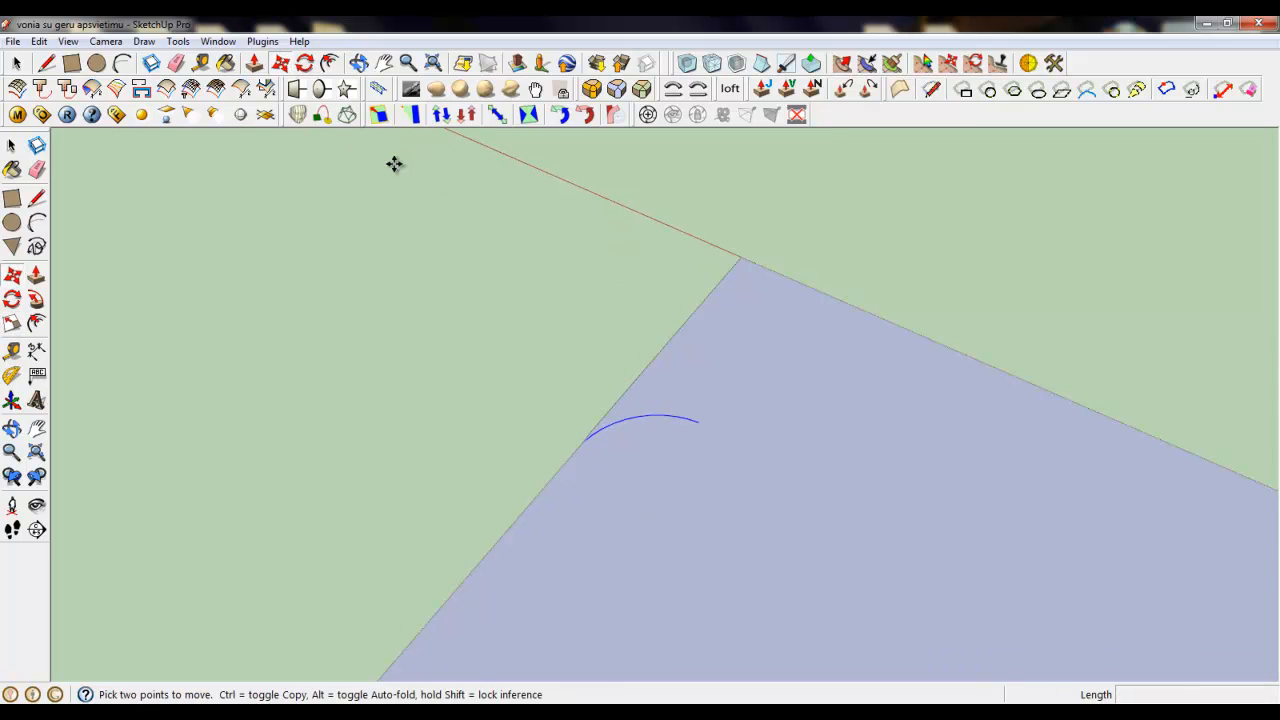
pyautogui.scroll(2, 691, 432)
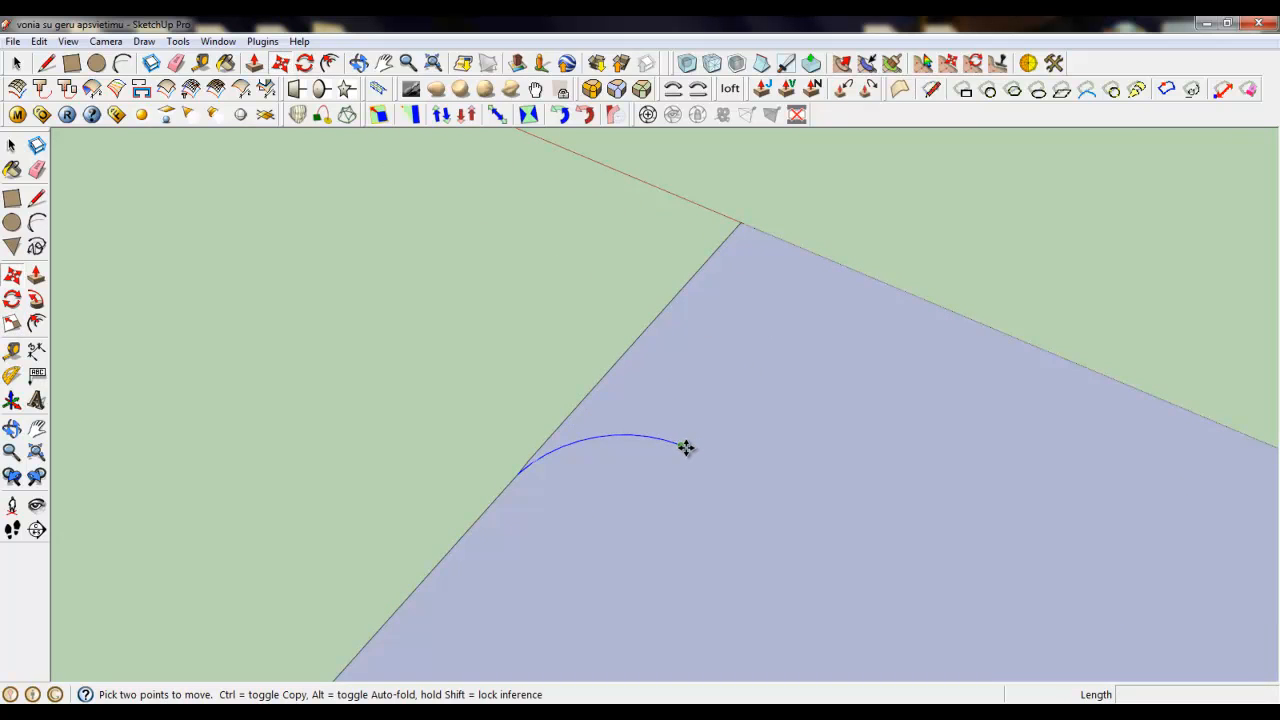
pyautogui.click(686, 447)
pyautogui.click(822, 257)
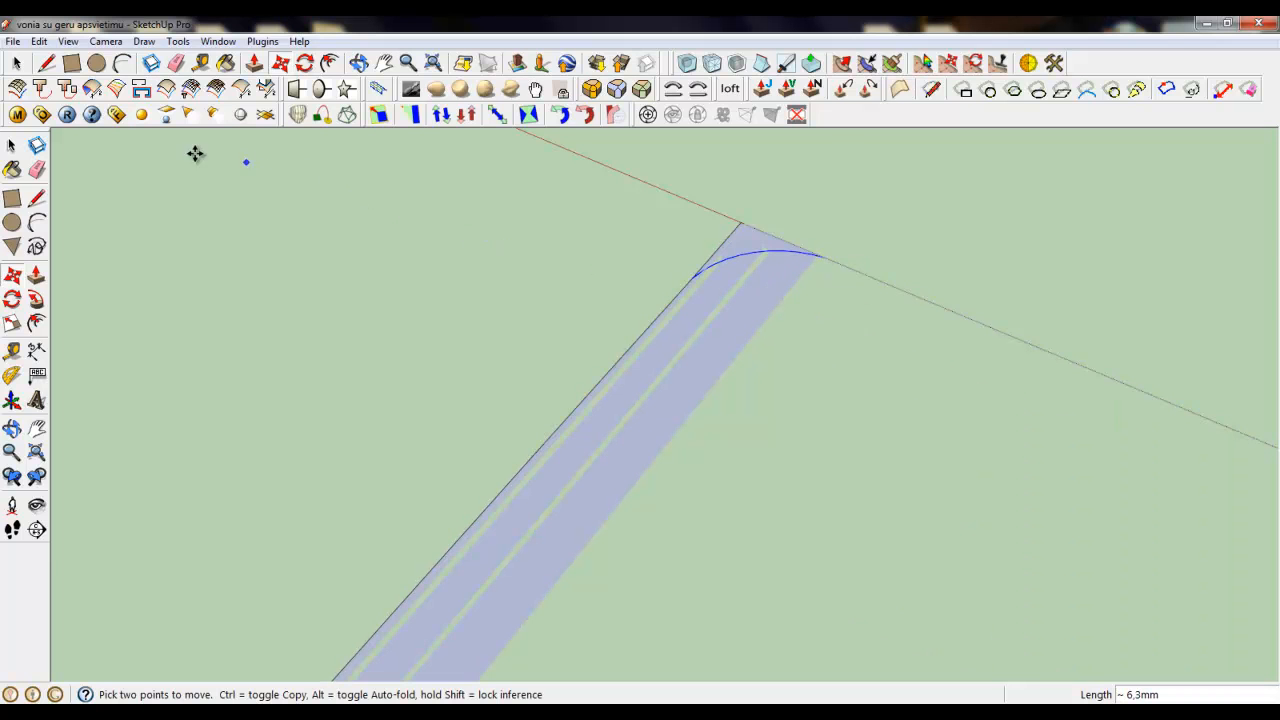
pyautogui.click(22, 62)
pyautogui.scroll(-2, 566, 380)
pyautogui.click(727, 435)
pyautogui.scroll(-2, 530, 255)
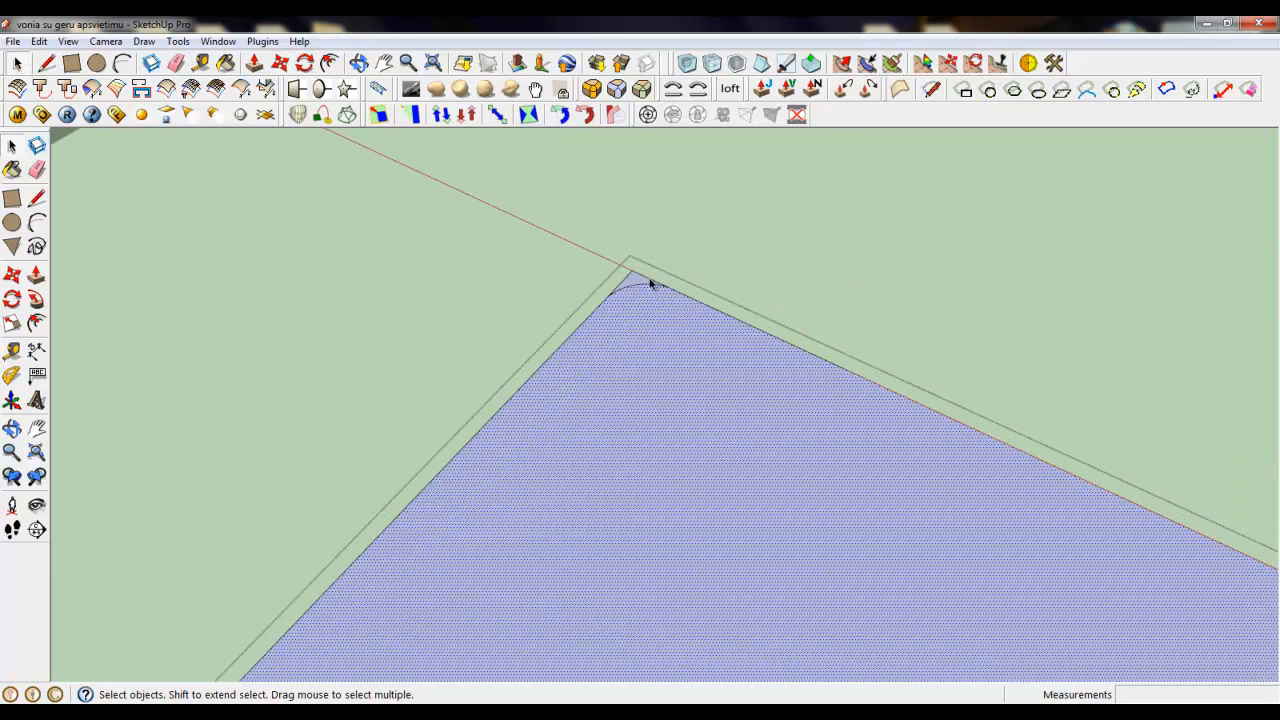
# Select both corner arcs and copy them across the square, close to the opposite side.
pyautogui.scroll(3, 652, 284)
pyautogui.scroll(3, 672, 321)
pyautogui.moveTo(722, 381); pyautogui.dragTo(612, 385, button='middle')
pyautogui.moveTo(392, 247); pyautogui.dragTo(797, 367)
pyautogui.scroll(-8, 971, 217)
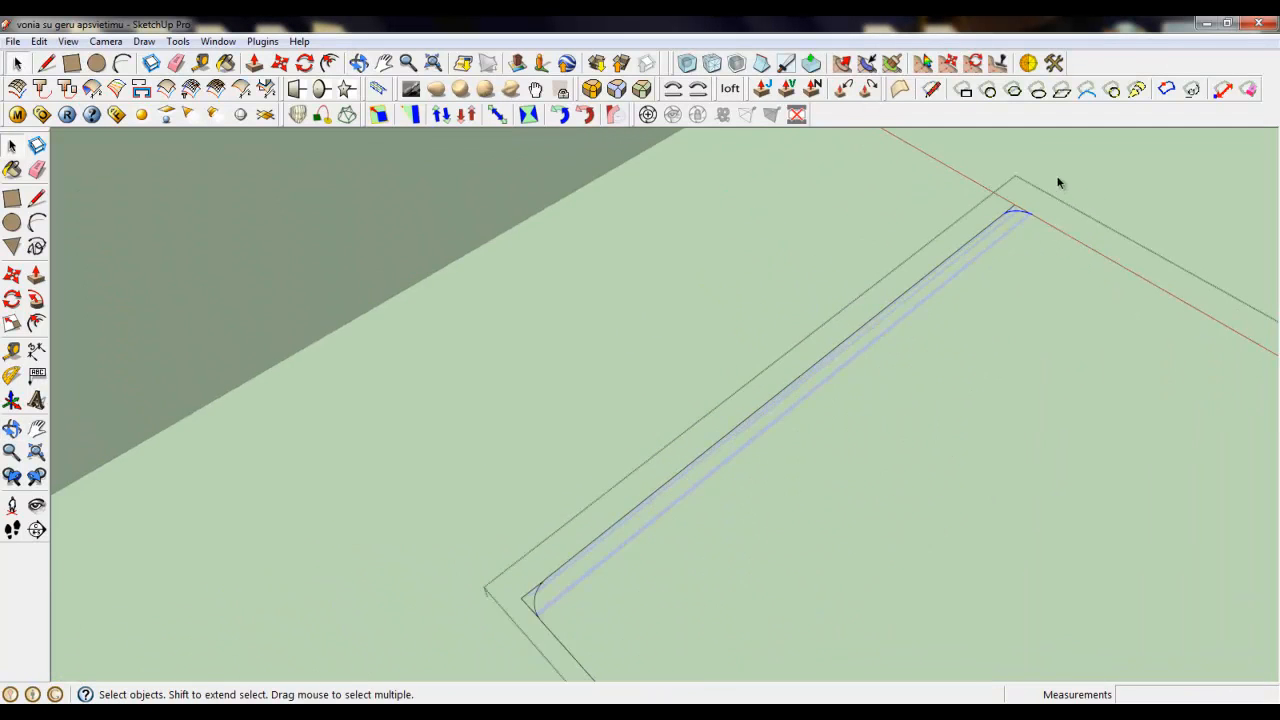
pyautogui.scroll(2, 757, 446)
pyautogui.scroll(2, 757, 450)
pyautogui.keyDown('ctrl'); pyautogui.moveTo(580, 285); pyautogui.dragTo(694, 492); pyautogui.keyUp('ctrl')
pyautogui.click(281, 63)
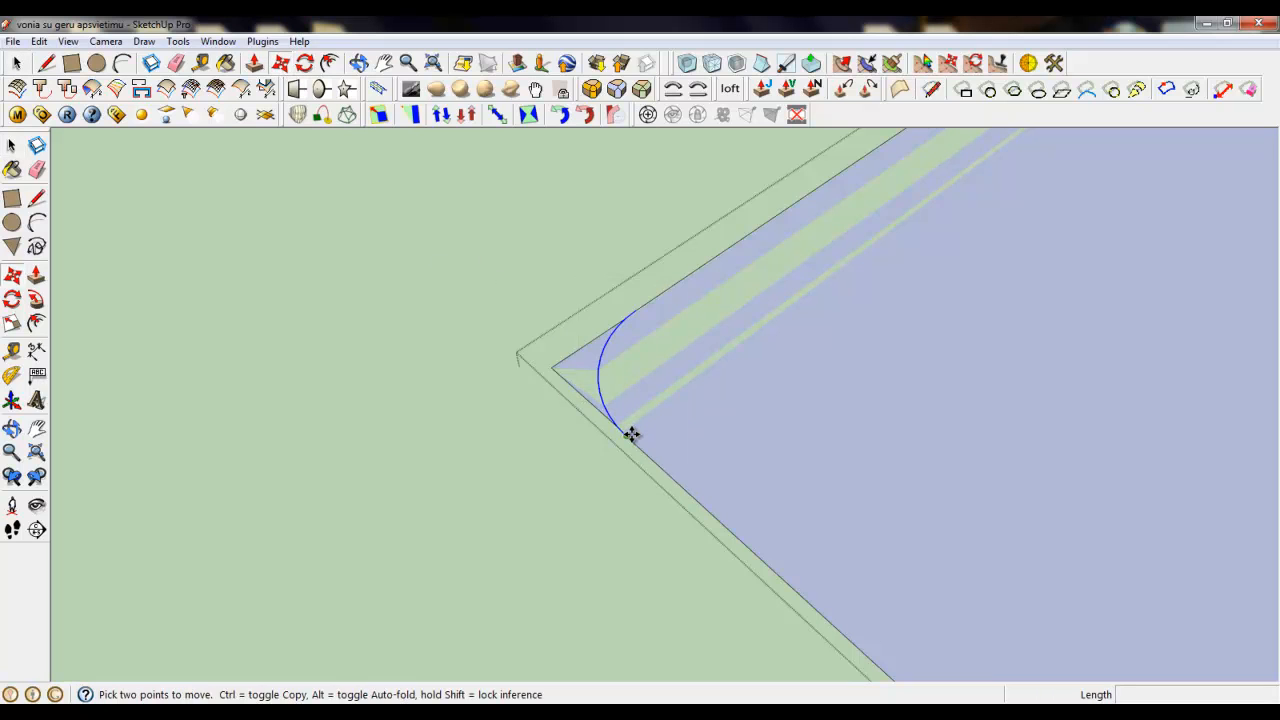
pyautogui.press('ctrl')
pyautogui.click(621, 431)
pyautogui.scroll(-6, 455, 258)
pyautogui.scroll(2, 573, 382)
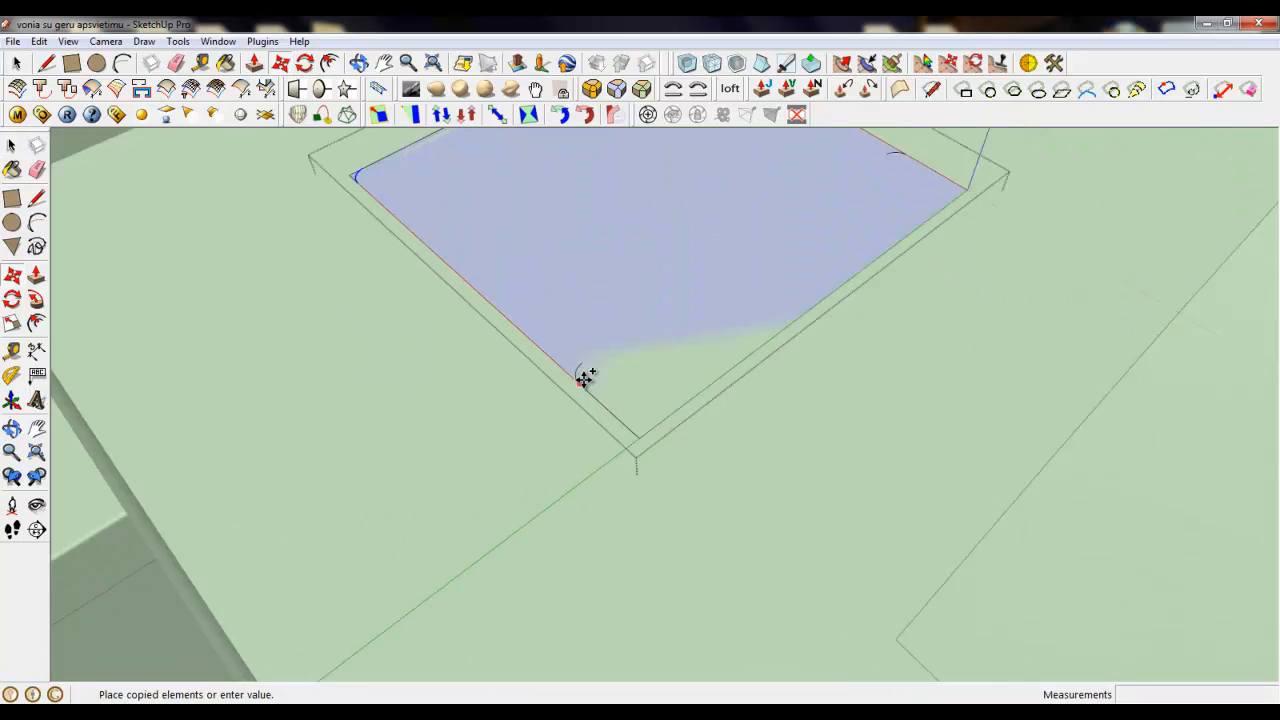
pyautogui.scroll(2, 600, 400)
pyautogui.click(612, 408)
# Mirror the copied pair of arcs with a red-axis scale of -1.
pyautogui.scroll(2, 640, 430)
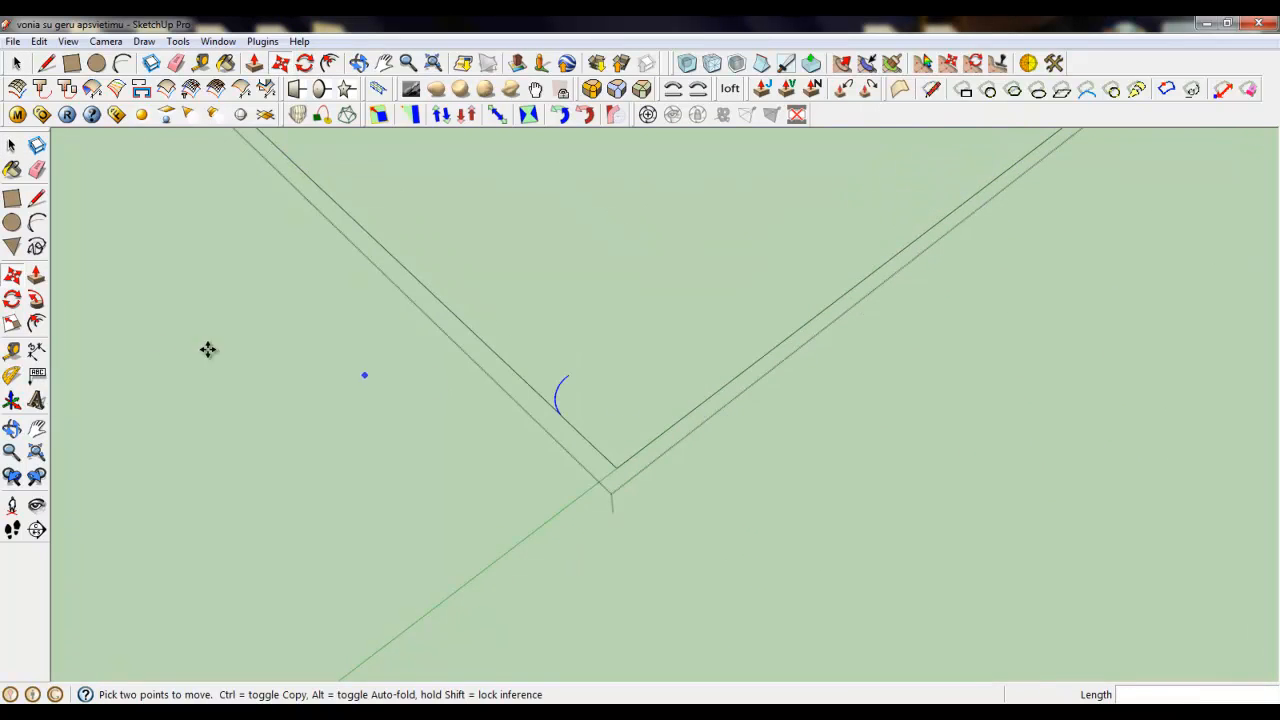
pyautogui.click(11, 328)
pyautogui.scroll(-2, 355, 585)
pyautogui.scroll(6, 768, 256)
pyautogui.click(637, 332)
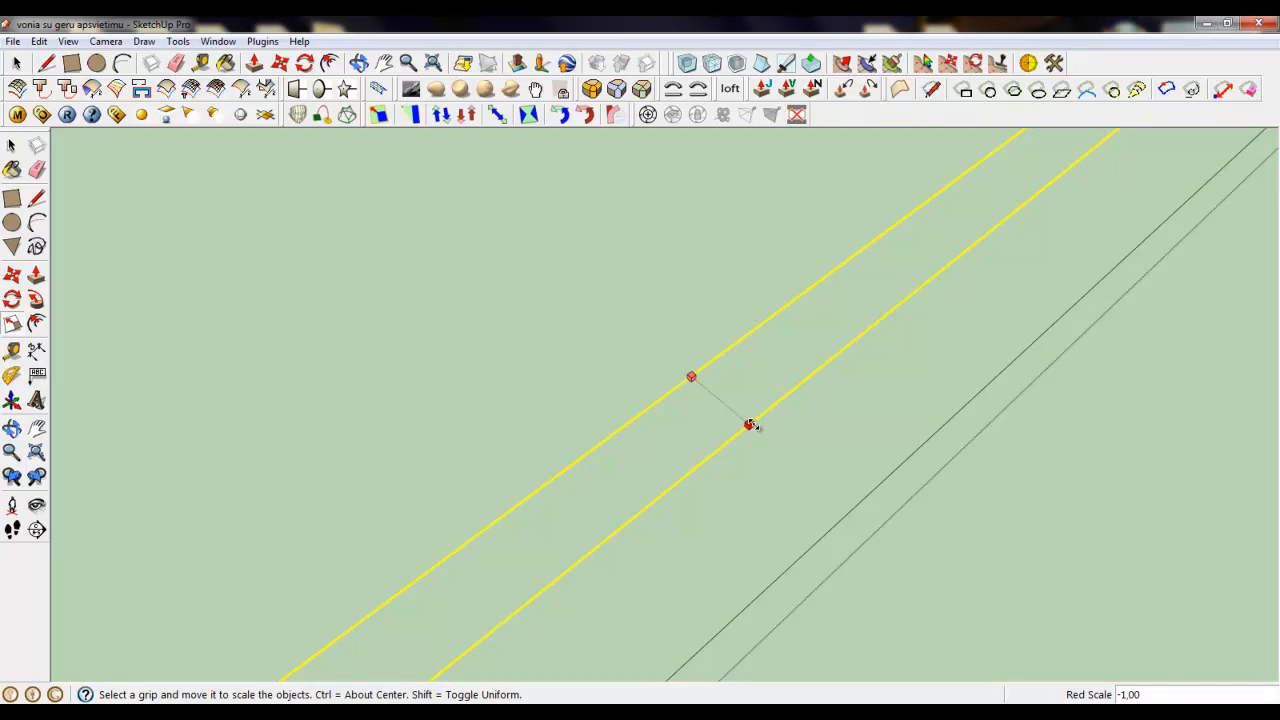
pyautogui.click(750, 425)
pyautogui.scroll(-4, 843, 337)
pyautogui.scroll(5, 523, 614)
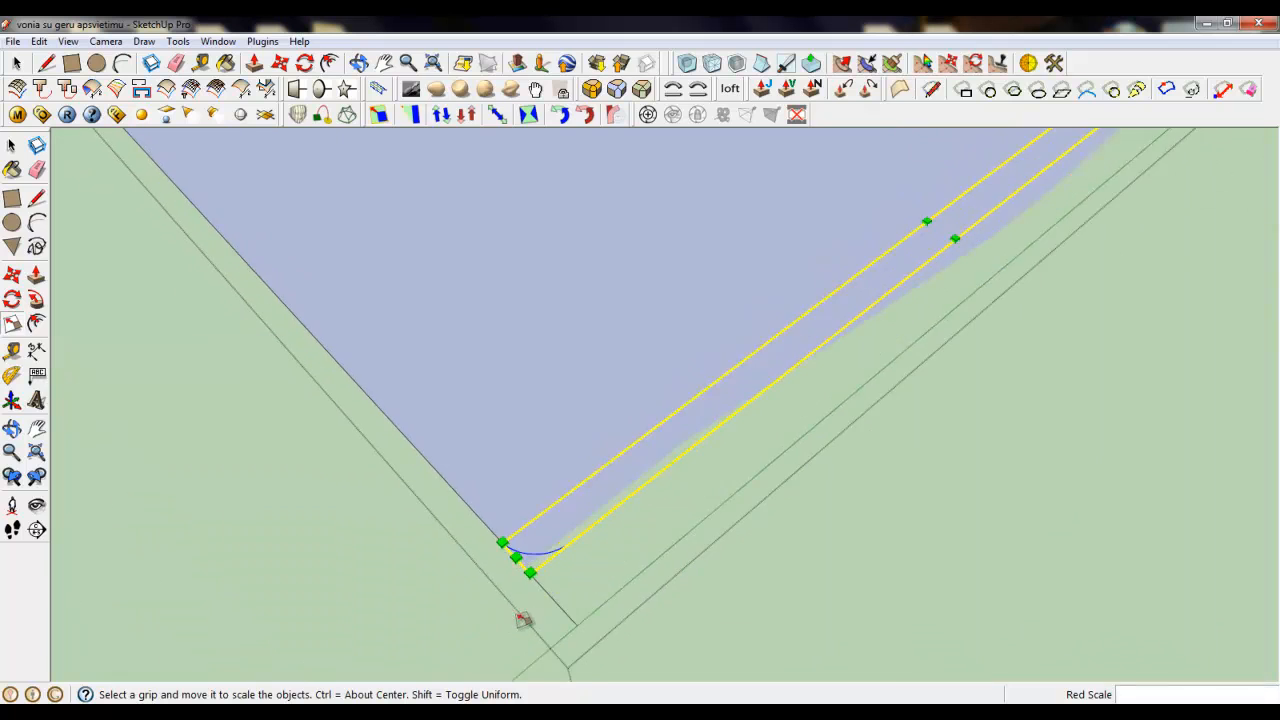
# Move the mirrored pair of arcs about 3.6 mm so they fit the square's two remaining corners.
pyautogui.click(280, 64)
pyautogui.scroll(3, 590, 578)
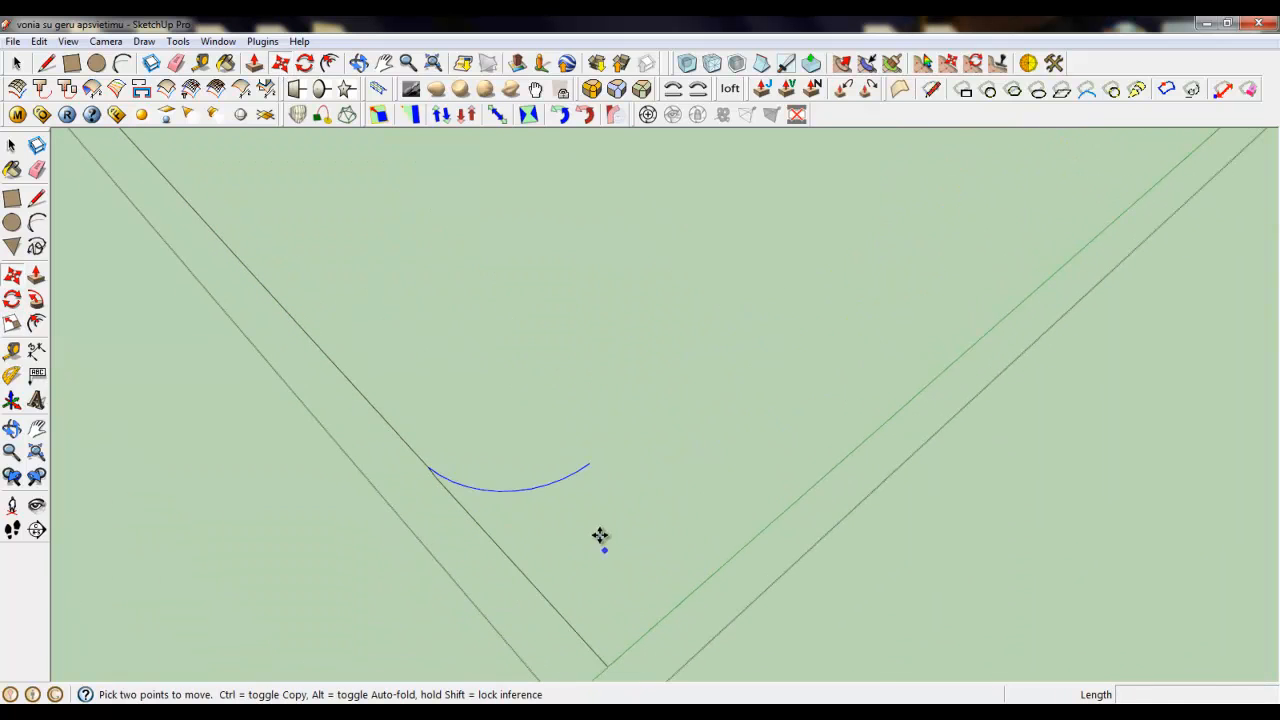
pyautogui.click(593, 466)
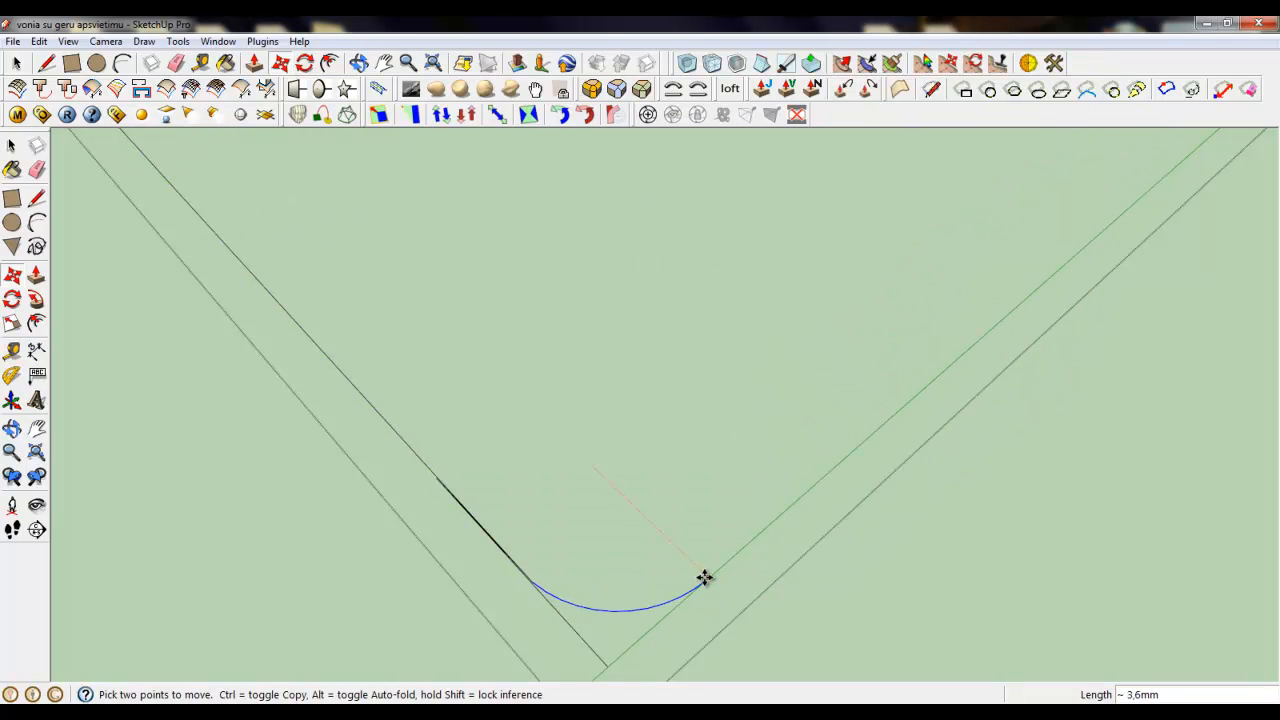
pyautogui.click(706, 579)
# Erase the sharp corner edges outside the arcs at all four corners of the square base.
pyautogui.click(176, 63)
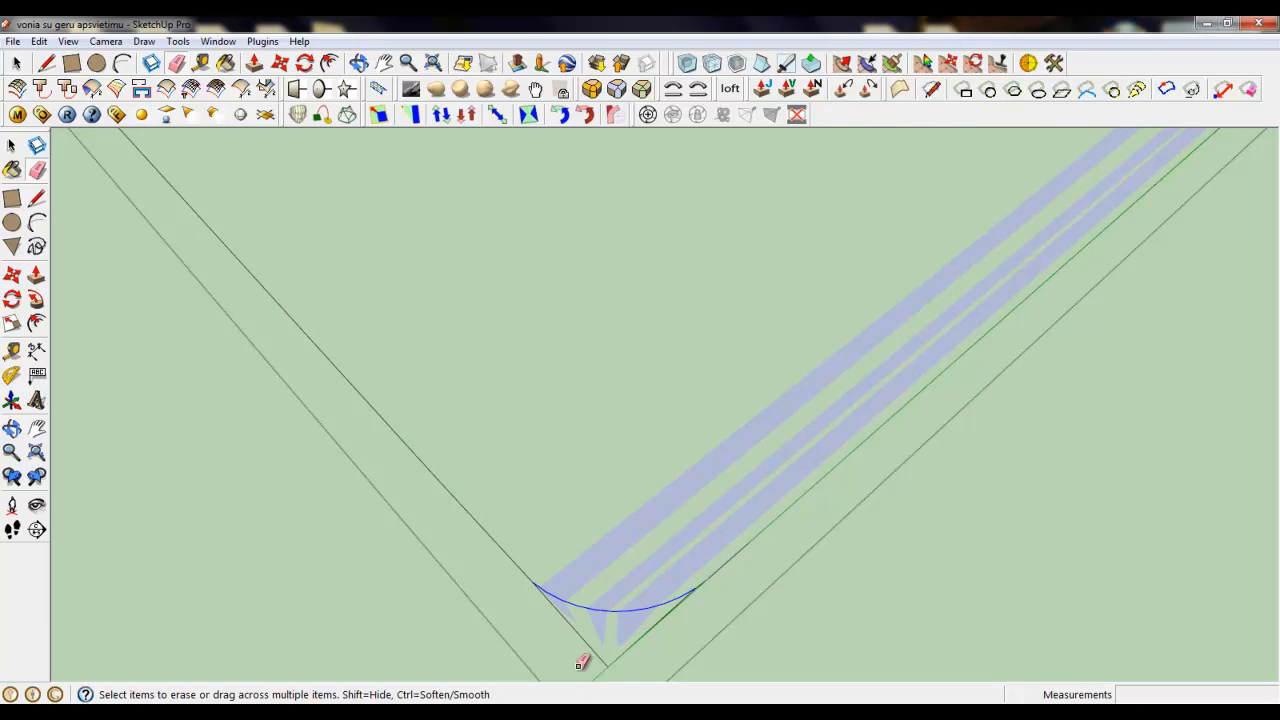
pyautogui.moveTo(580, 663)
pyautogui.mouseDown()
pyautogui.moveTo(646, 646)
pyautogui.moveTo(690, 610)
pyautogui.mouseUp()
pyautogui.scroll(-2, 413, 620)
pyautogui.scroll(-3, 413, 620)
pyautogui.scroll(5, 900, 269)
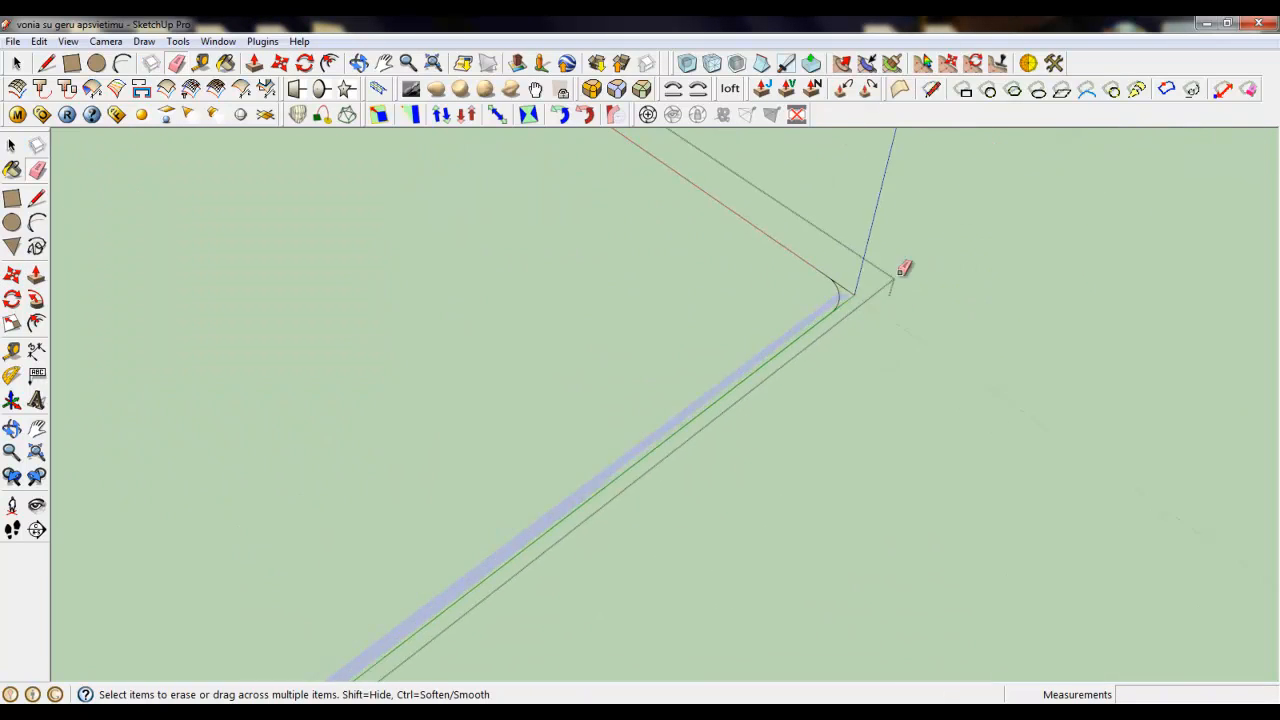
pyautogui.scroll(-4, 908, 403)
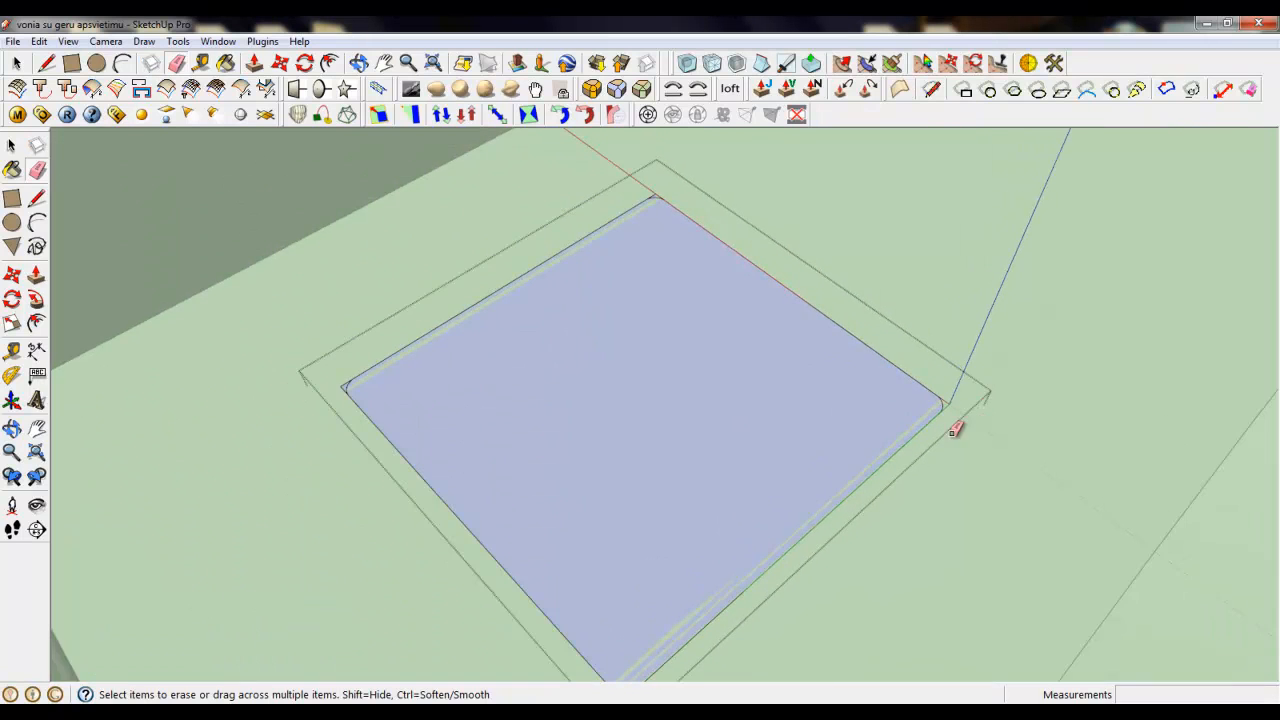
pyautogui.scroll(5, 349, 366)
pyautogui.moveTo(408, 476); pyautogui.dragTo(410, 518)
pyautogui.scroll(-5, 290, 650)
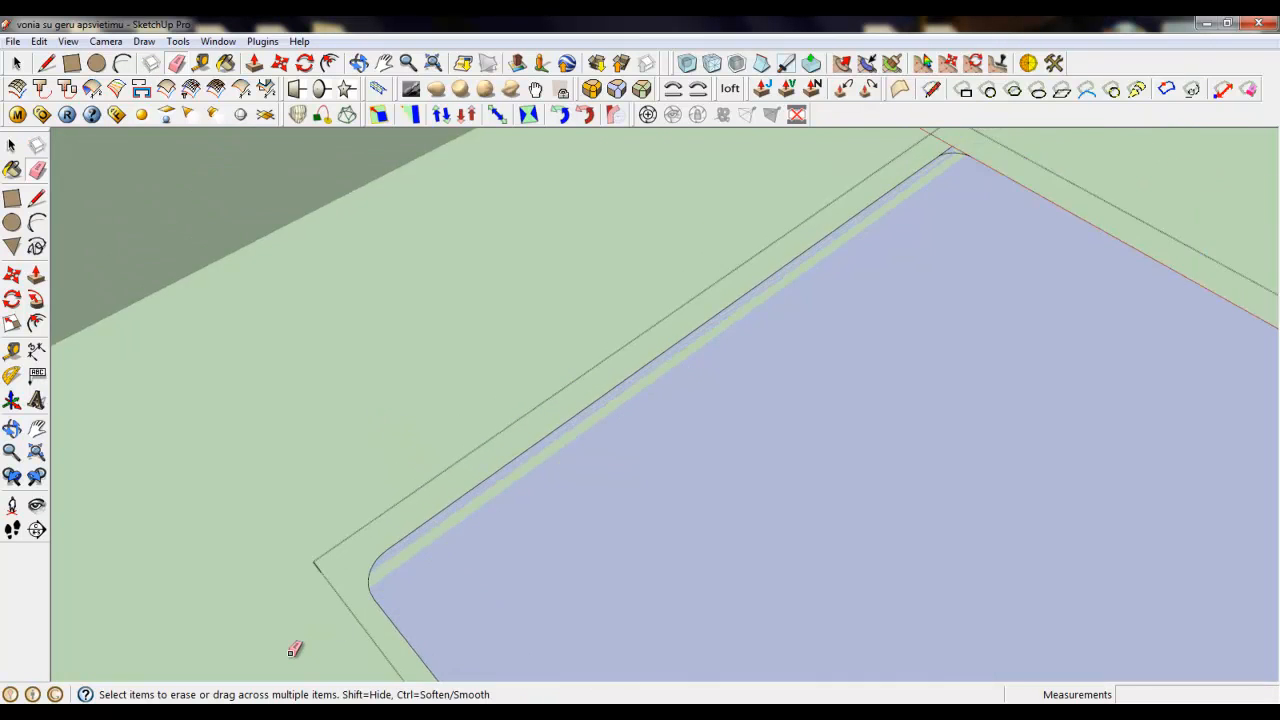
pyautogui.scroll(4, 801, 305)
pyautogui.moveTo(663, 351); pyautogui.dragTo(667, 352)
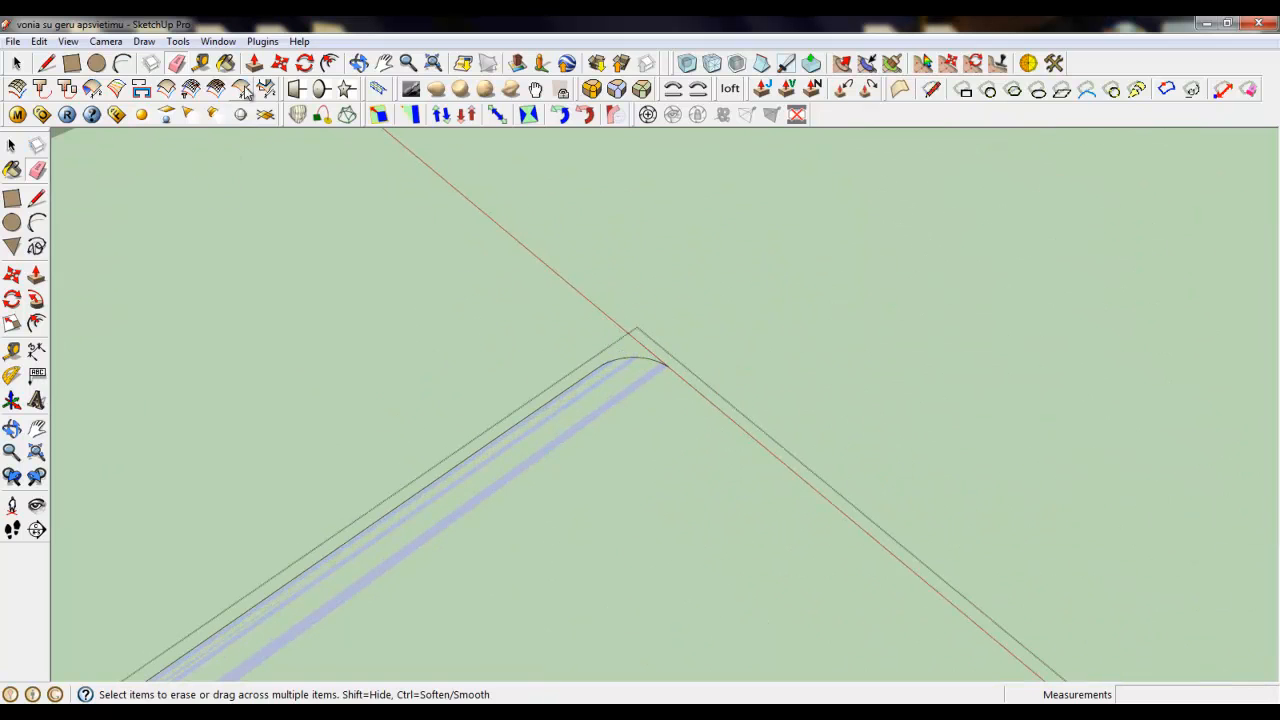
# Offset the rounded square's outline 2 mm inward to define the container's wall thickness.
pyautogui.click(330, 64)
pyautogui.scroll(-5, 796, 240)
pyautogui.click(717, 323)
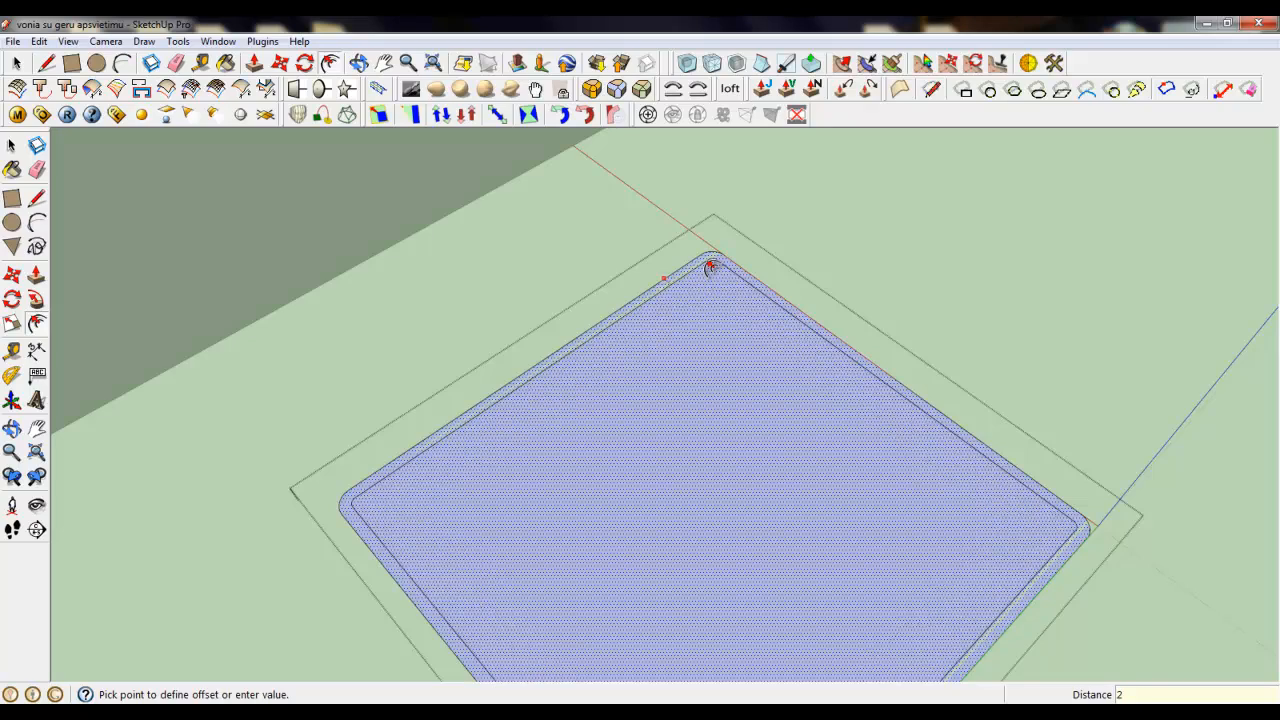
pyautogui.click(710, 266)
pyautogui.scroll(5, 715, 264)
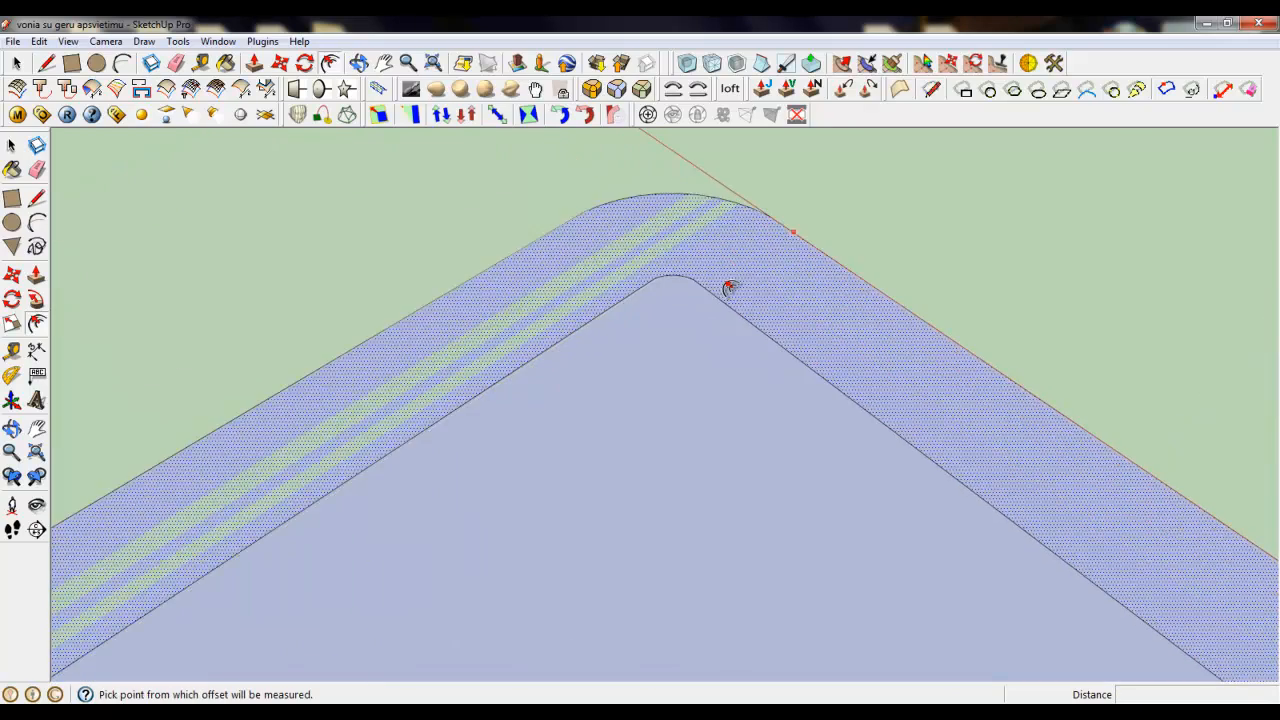
# Extrude the wall ring upward by about 61.5 mm to form a hollow square container.
pyautogui.scroll(-2, 748, 345)
pyautogui.click(256, 65)
pyautogui.scroll(-5, 790, 345)
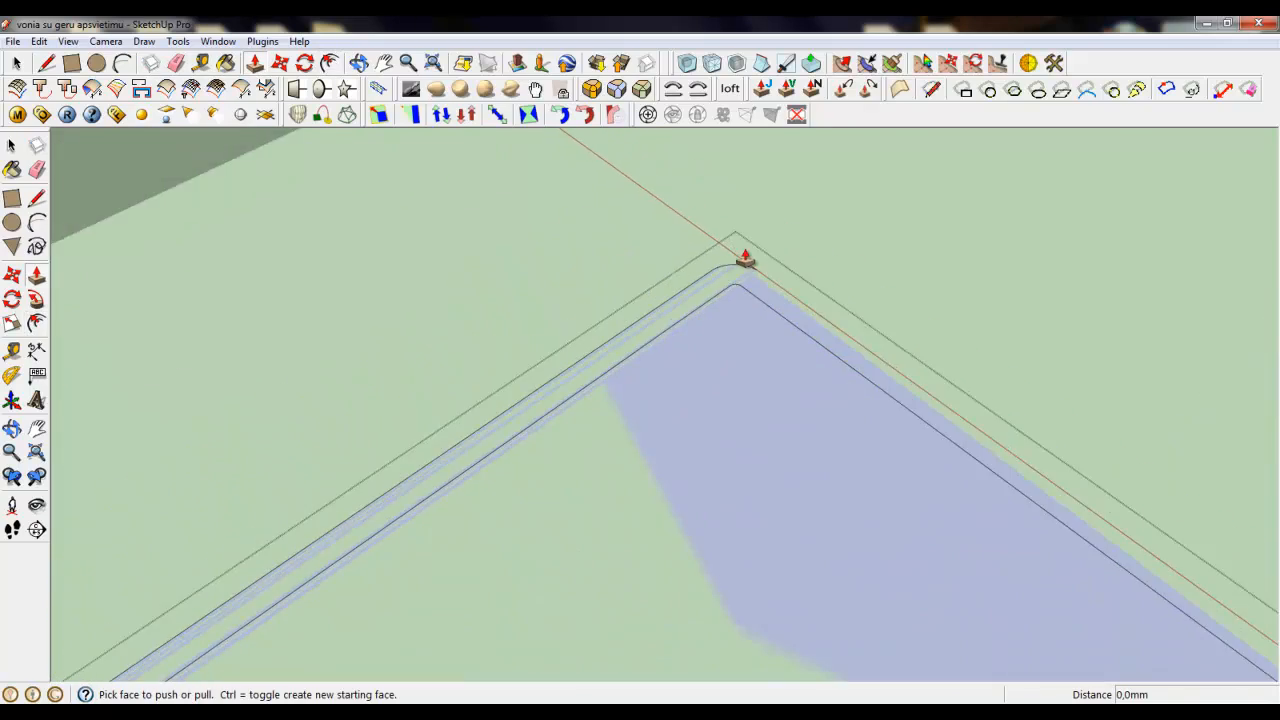
pyautogui.scroll(-5, 745, 258)
pyautogui.moveTo(749, 257); pyautogui.dragTo(585, 380, button='middle')
pyautogui.click(543, 403)
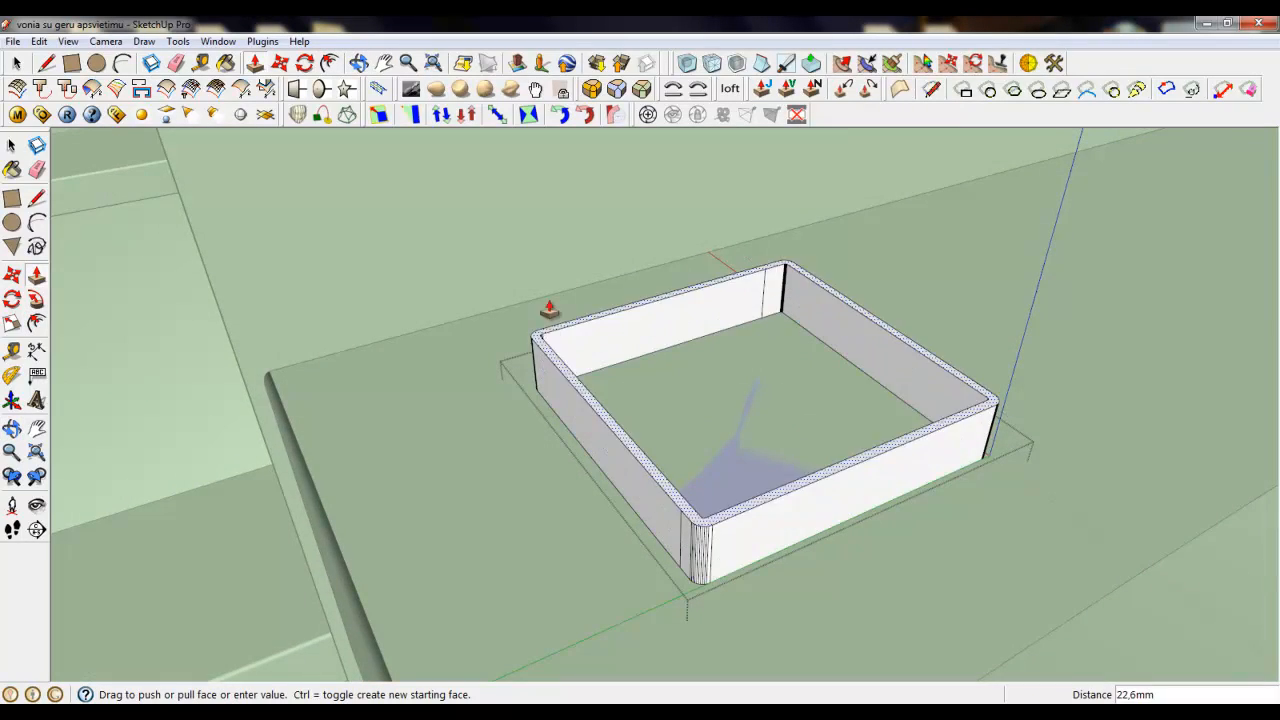
pyautogui.scroll(-3, 549, 309)
pyautogui.click(537, 207)
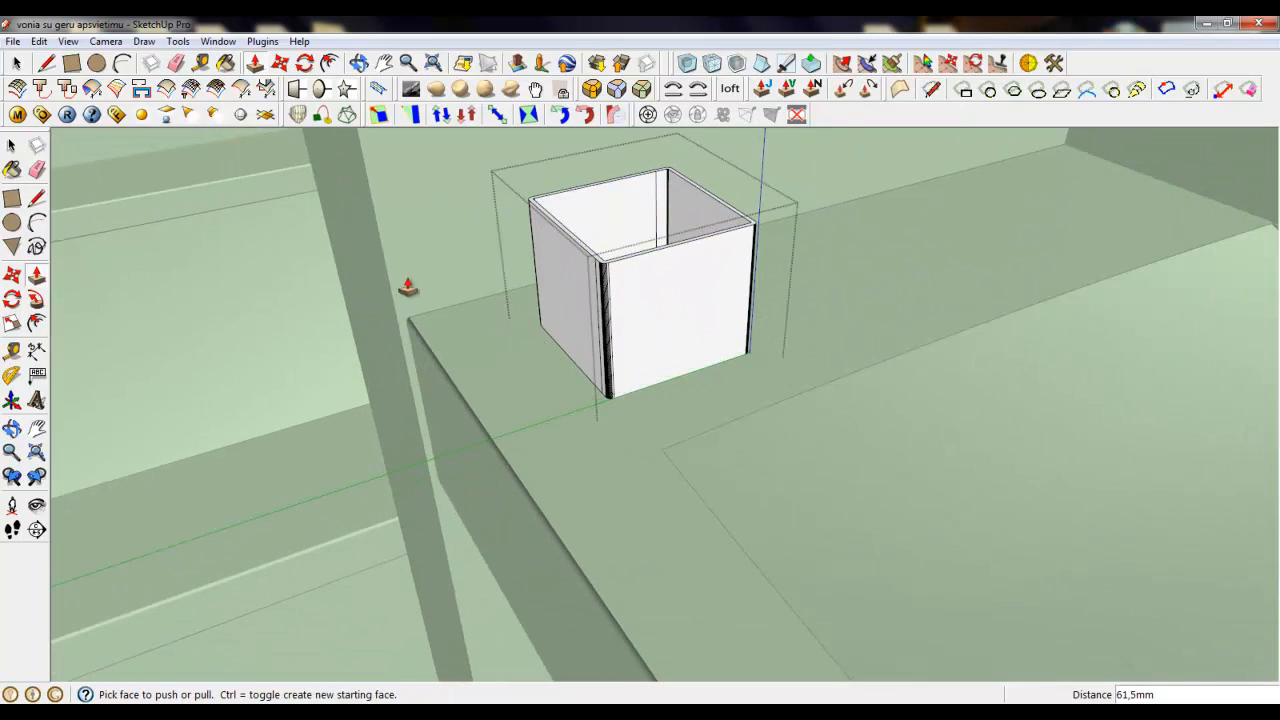
# Extrude the container's top rim upward by about another 65.5 mm.
pyautogui.moveTo(597, 447); pyautogui.dragTo(657, 443, button='middle')
pyautogui.scroll(5, 594, 246)
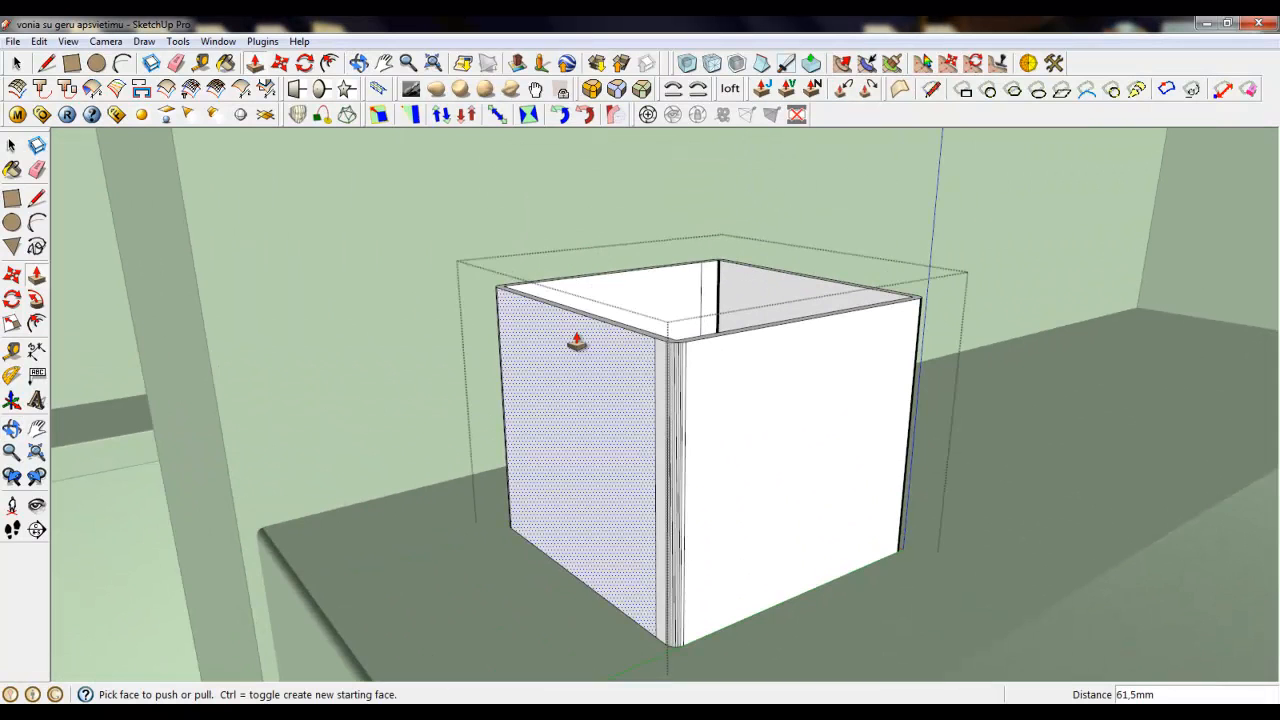
pyautogui.scroll(5, 550, 315)
pyautogui.click(463, 298)
pyautogui.scroll(-7, 469, 305)
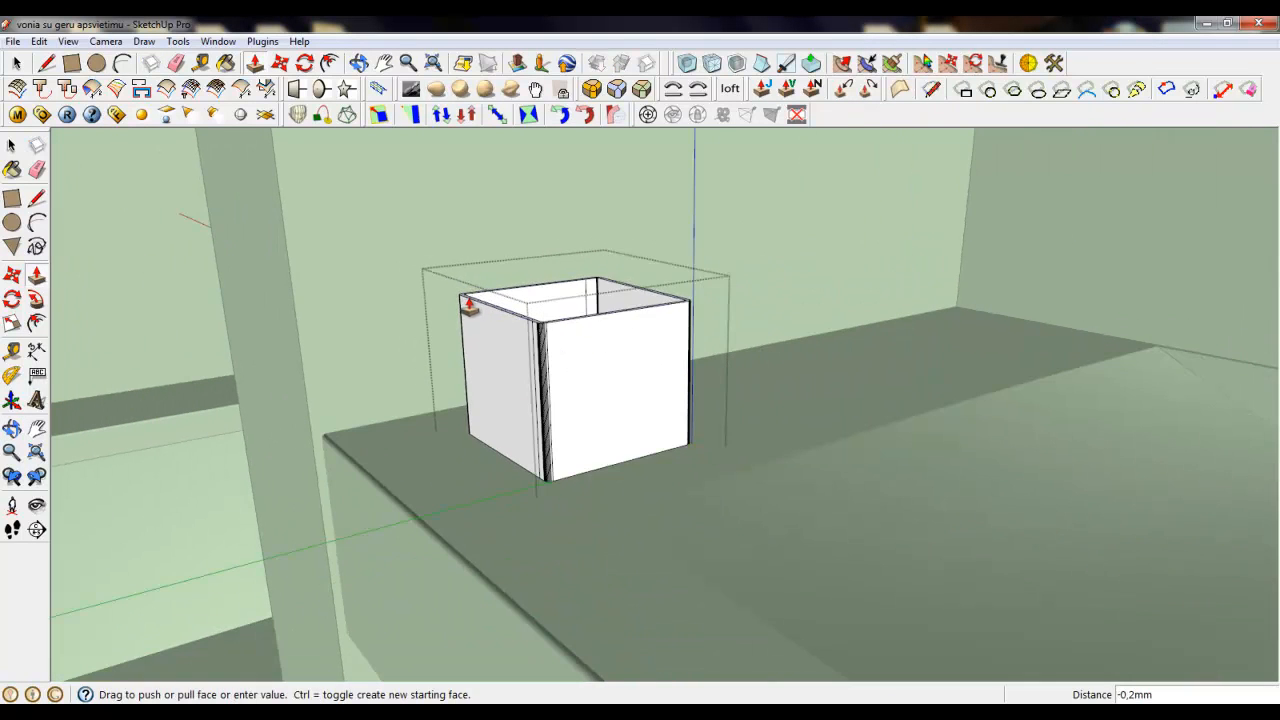
pyautogui.click(474, 136)
pyautogui.scroll(-1, 592, 318)
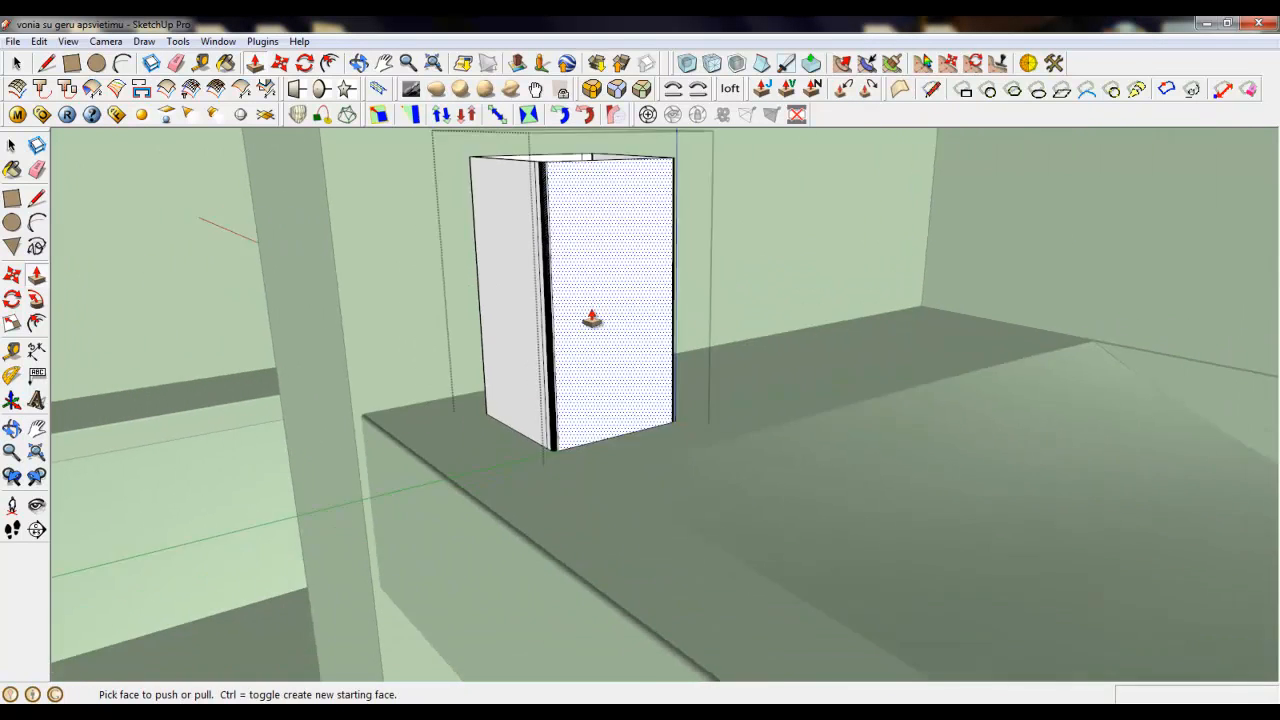
# Select the whole container and soften its edges at 20 degrees between normals with smooth normals enabled.
pyautogui.scroll(-5, 592, 318)
pyautogui.moveTo(592, 318); pyautogui.dragTo(543, 360, button='middle')
pyautogui.scroll(3, 551, 404)
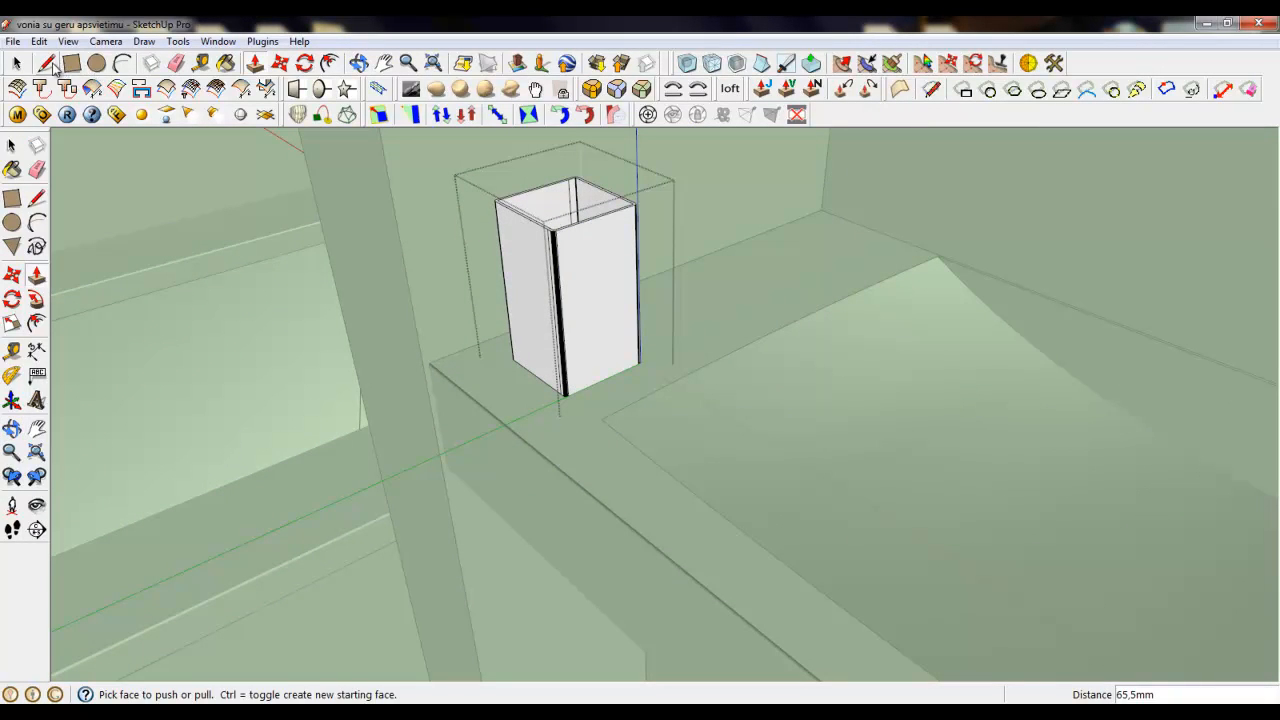
pyautogui.press('space')
pyautogui.scroll(2, 500, 220)
pyautogui.tripleClick(540, 265)
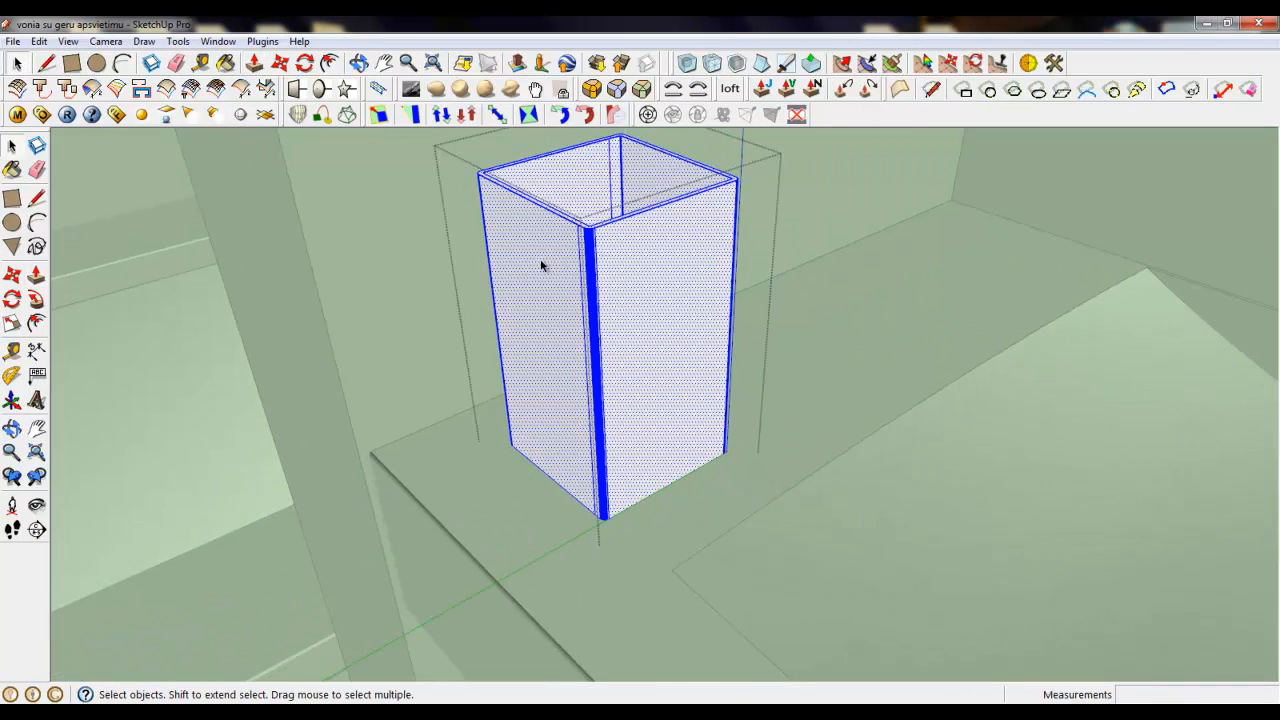
pyautogui.rightClick(542, 260)
pyautogui.click(585, 463)
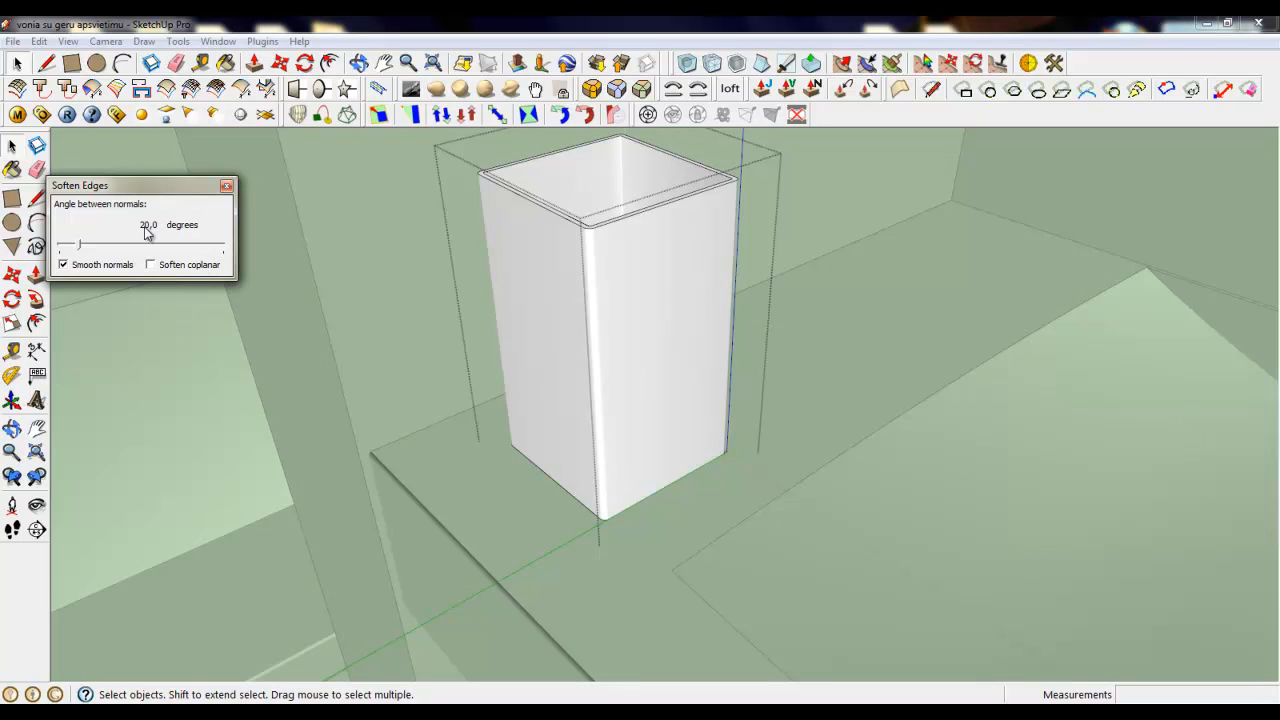
pyautogui.click(227, 187)
# Offset the container's top rim outline by about 0.8 mm within the wall thickness.
pyautogui.scroll(4, 557, 166)
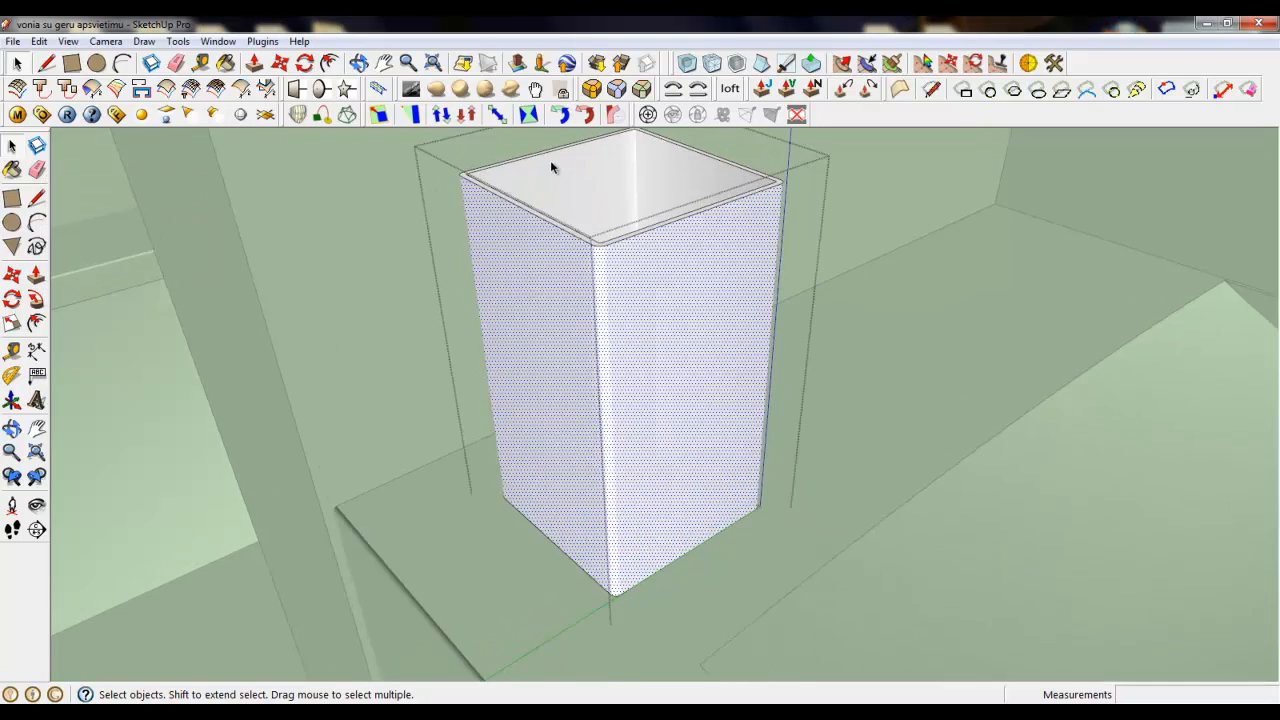
pyautogui.moveTo(609, 266); pyautogui.dragTo(491, 400, button='middle')
pyautogui.scroll(-3, 517, 451)
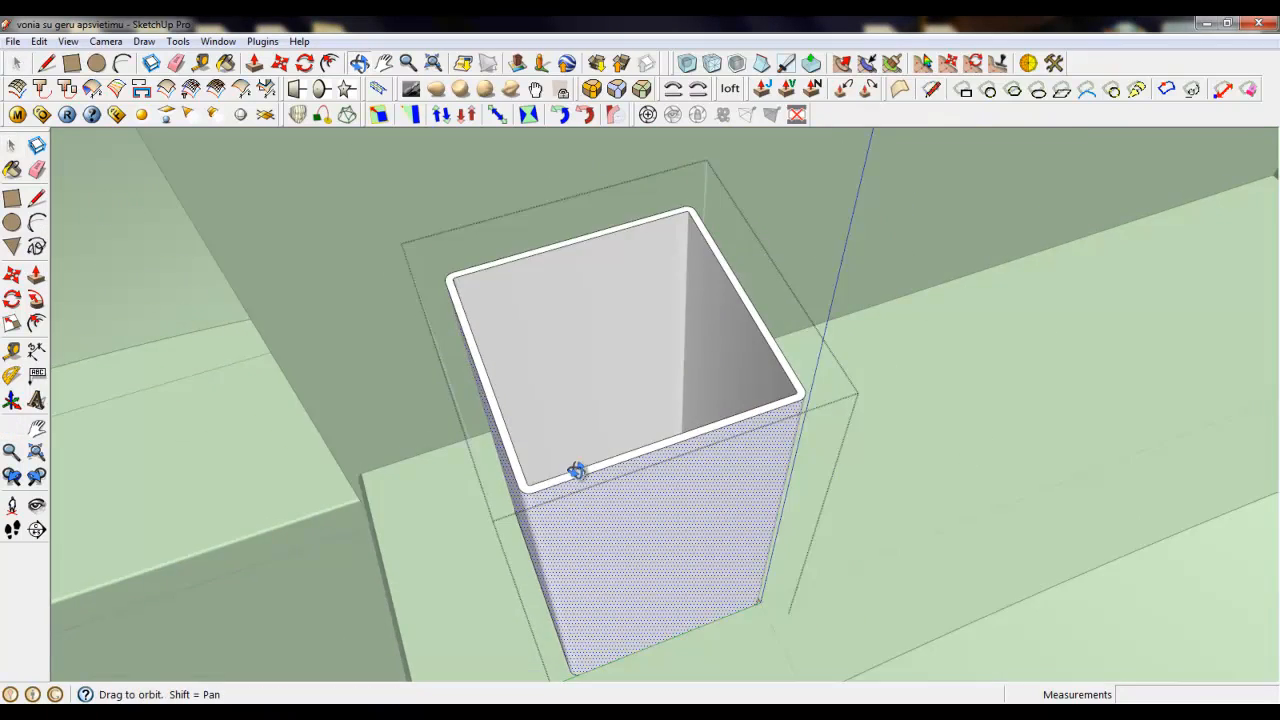
pyautogui.moveTo(577, 471); pyautogui.dragTo(500, 435, button='middle')
pyautogui.scroll(3, 508, 238)
pyautogui.moveTo(510, 238); pyautogui.dragTo(472, 247, button='middle')
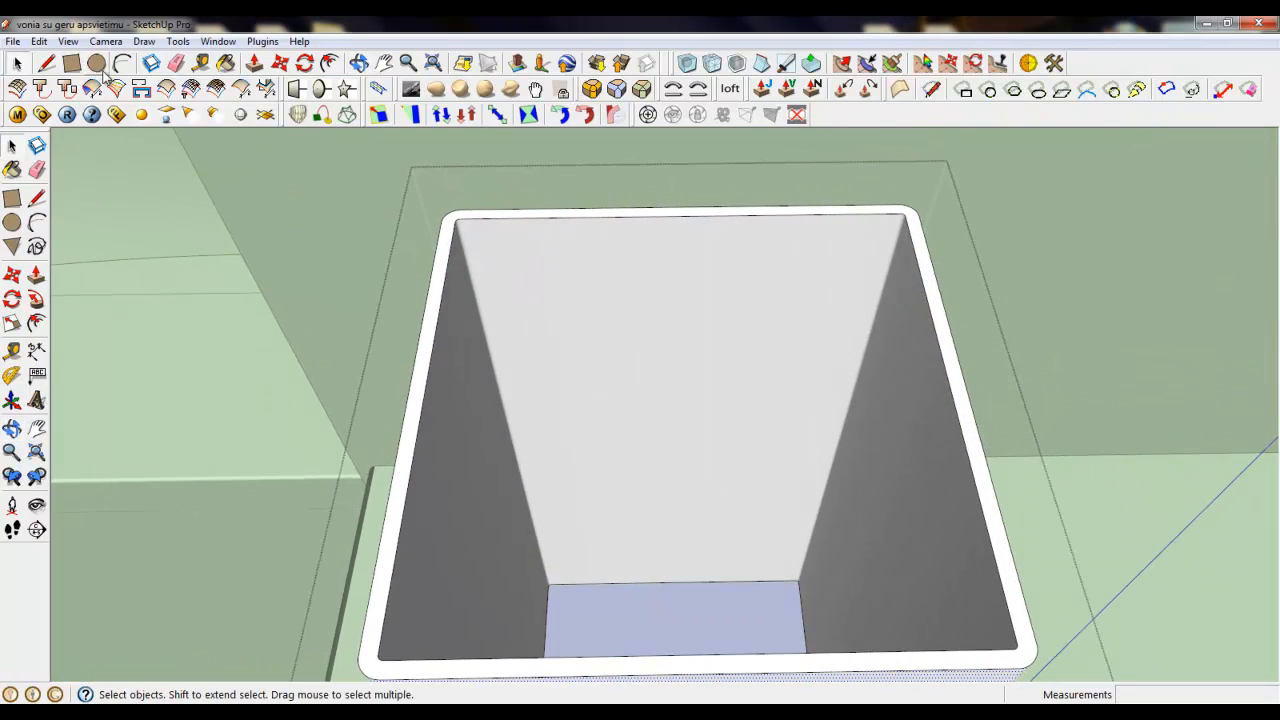
pyautogui.click(330, 62)
pyautogui.scroll(4, 450, 200)
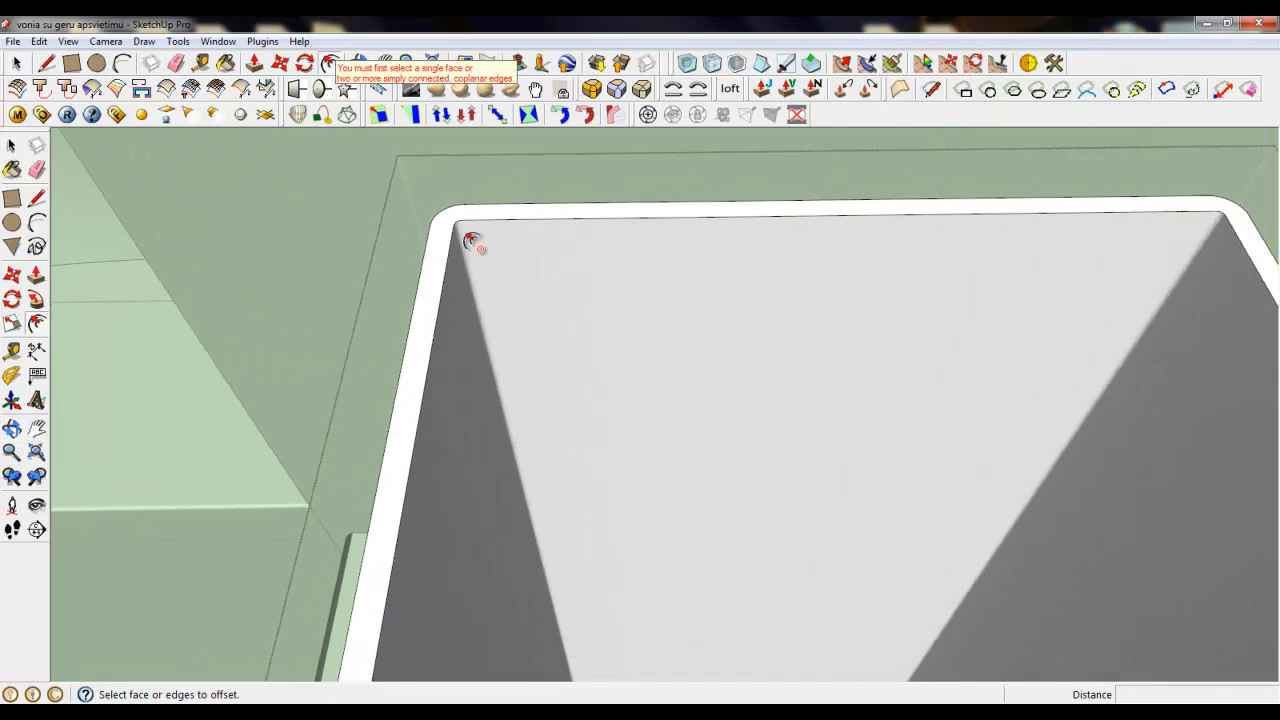
pyautogui.click(455, 228)
pyautogui.click(440, 219)
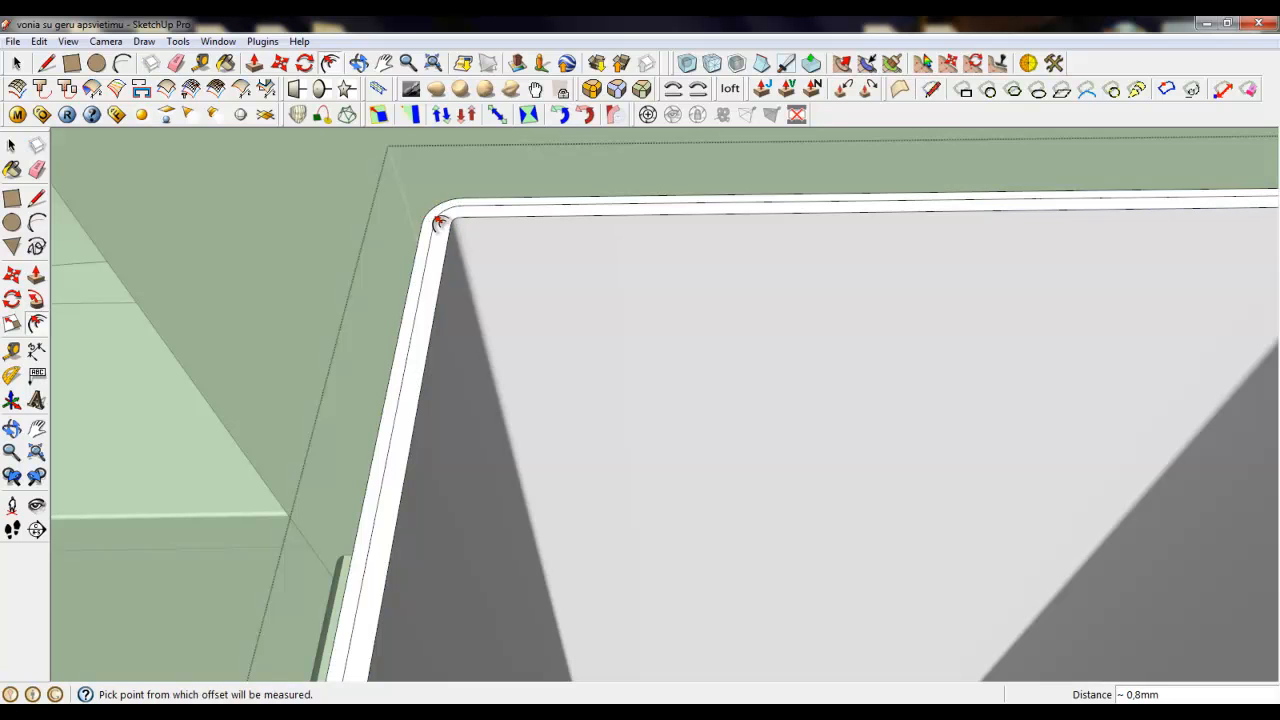
# Group the inner strip of the top rim and open that group for editing.
pyautogui.click(17, 63)
pyautogui.scroll(2, 400, 230)
pyautogui.click(438, 238)
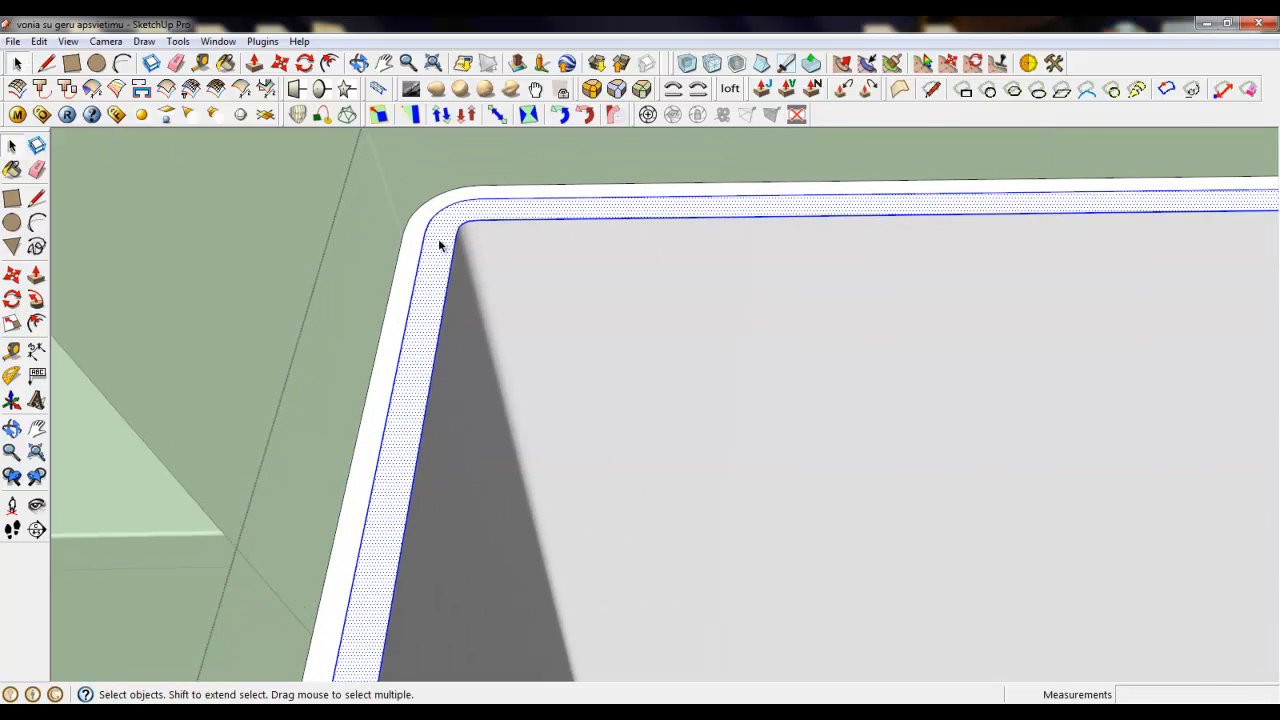
pyautogui.rightClick(440, 241)
pyautogui.click(494, 382)
pyautogui.click(358, 172)
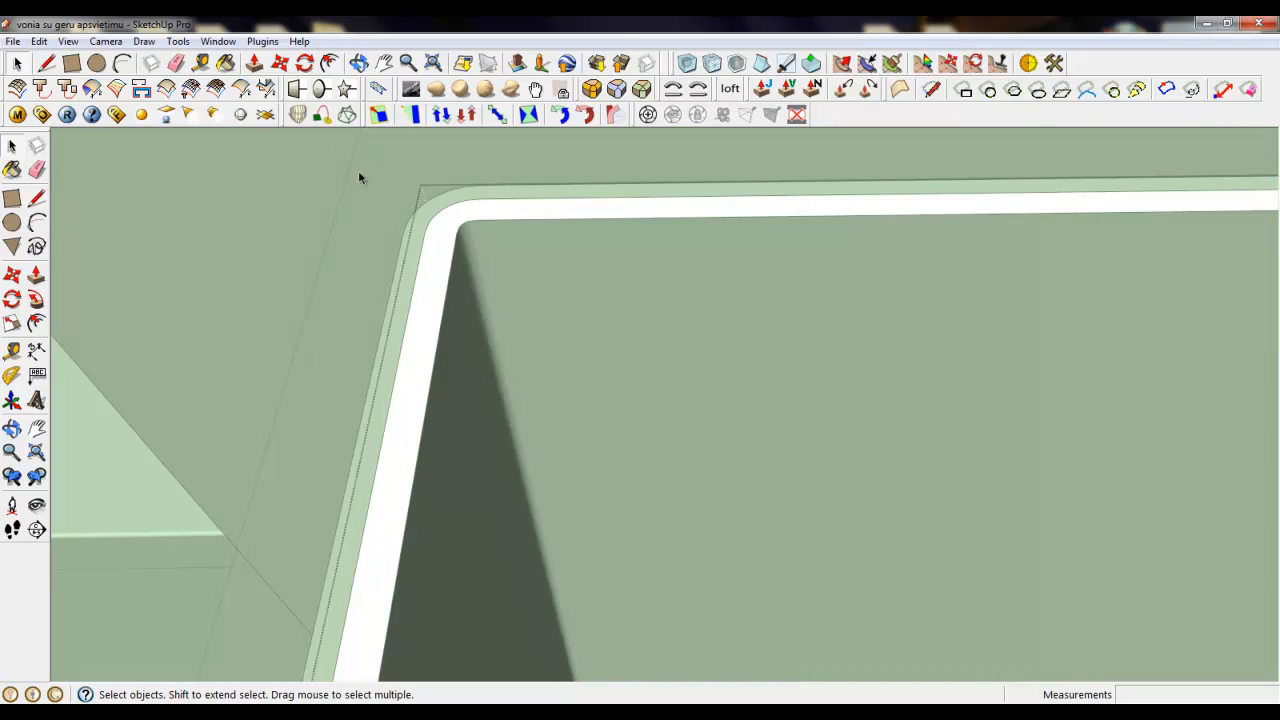
# Extrude the grouped rim strip upward in two pulls of 2 mm each.
pyautogui.click(256, 63)
pyautogui.moveTo(421, 296); pyautogui.dragTo(415, 270)
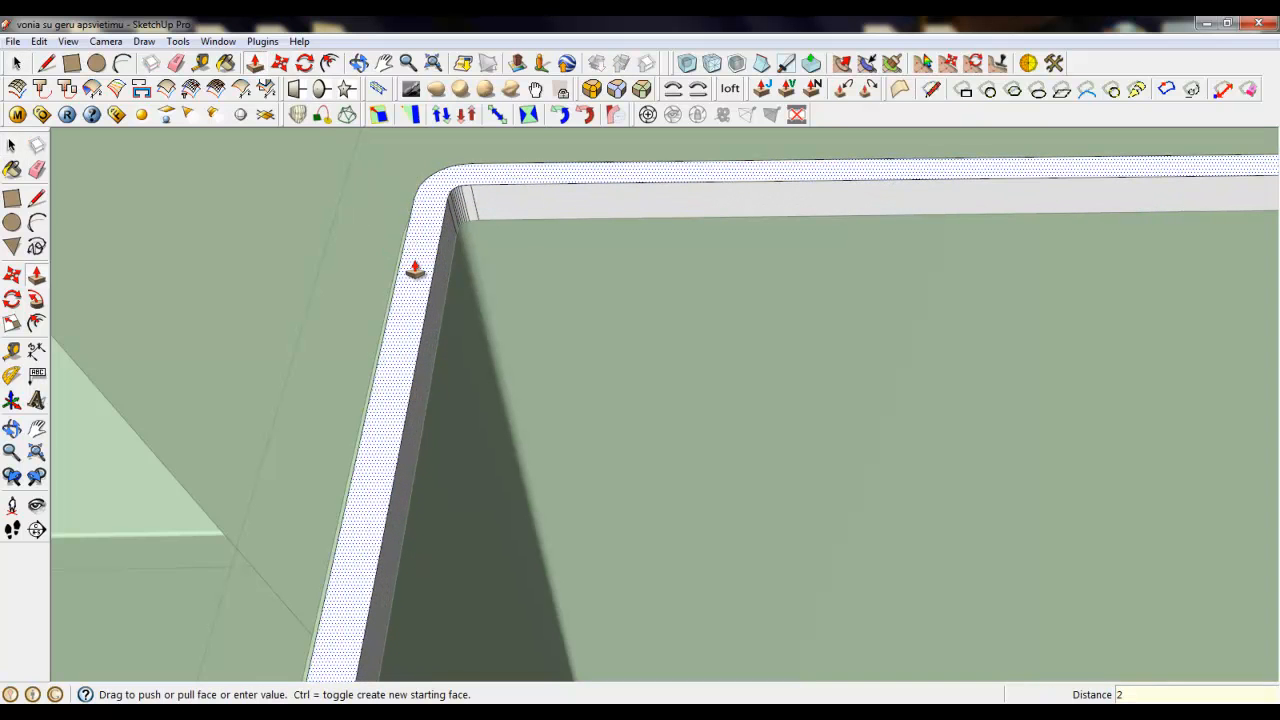
pyautogui.press('Return')
pyautogui.click(419, 280)
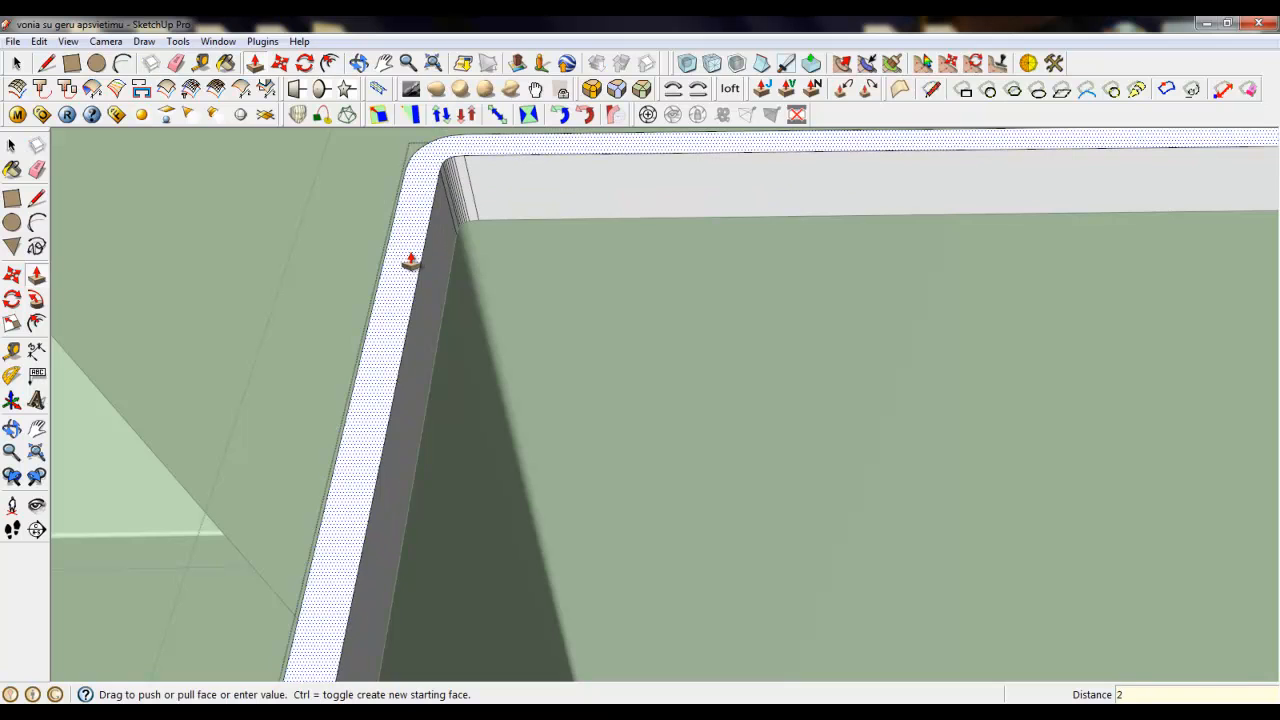
pyautogui.write('2')
pyautogui.press('Return')
pyautogui.scroll(-2, 420, 268)
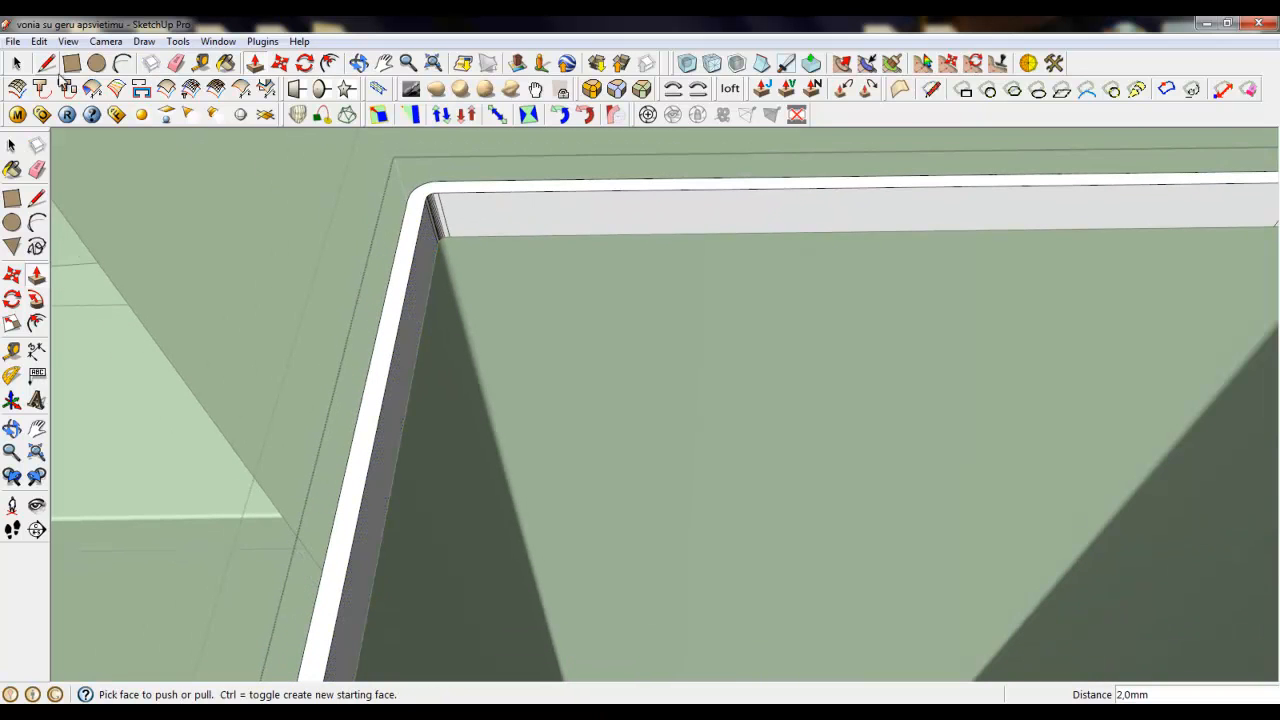
# Close the rim strip's lower and upper openings with faces by drawing a line across one corner of each, erasing the lower line.
pyautogui.press('l')
pyautogui.click(460, 240)
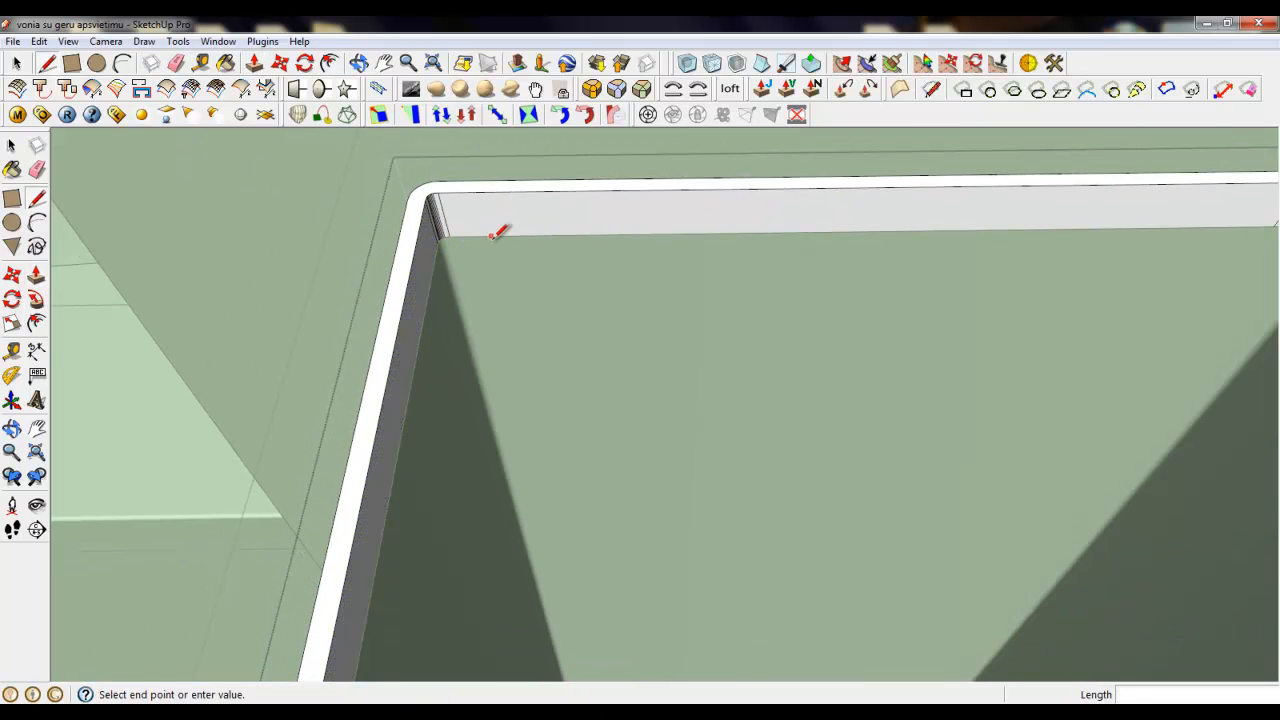
pyautogui.click(430, 284)
pyautogui.rightClick(449, 277)
pyautogui.click(478, 303)
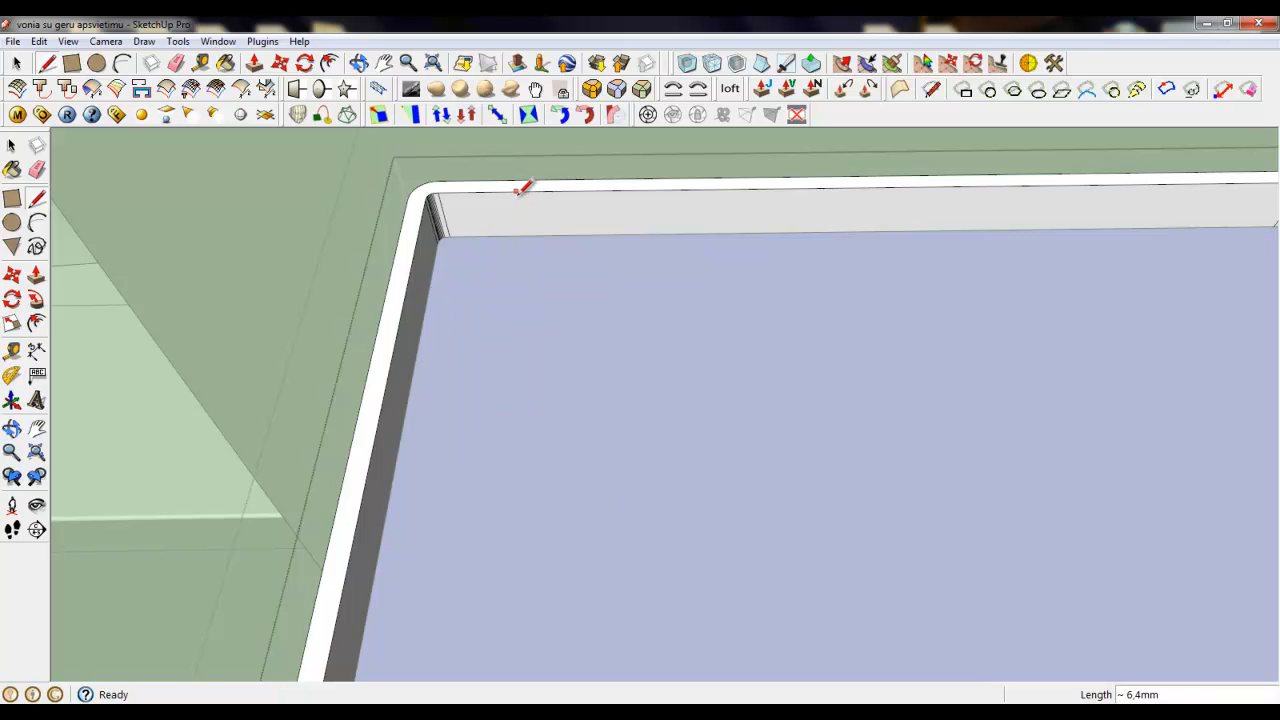
pyautogui.click(515, 190)
pyautogui.click(408, 255)
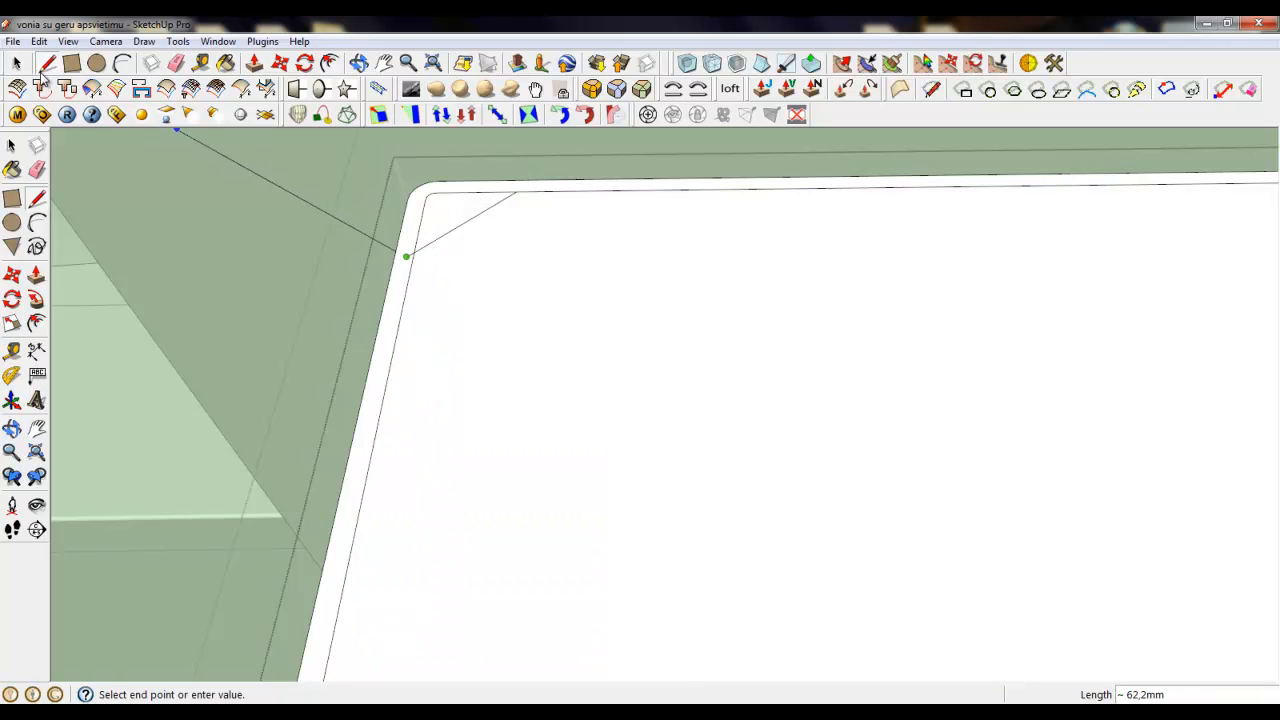
# Try to erase the diagonal line across the lid's upper corner with the Eraser.
pyautogui.click(175, 63)
pyautogui.scroll(2, 436, 225)
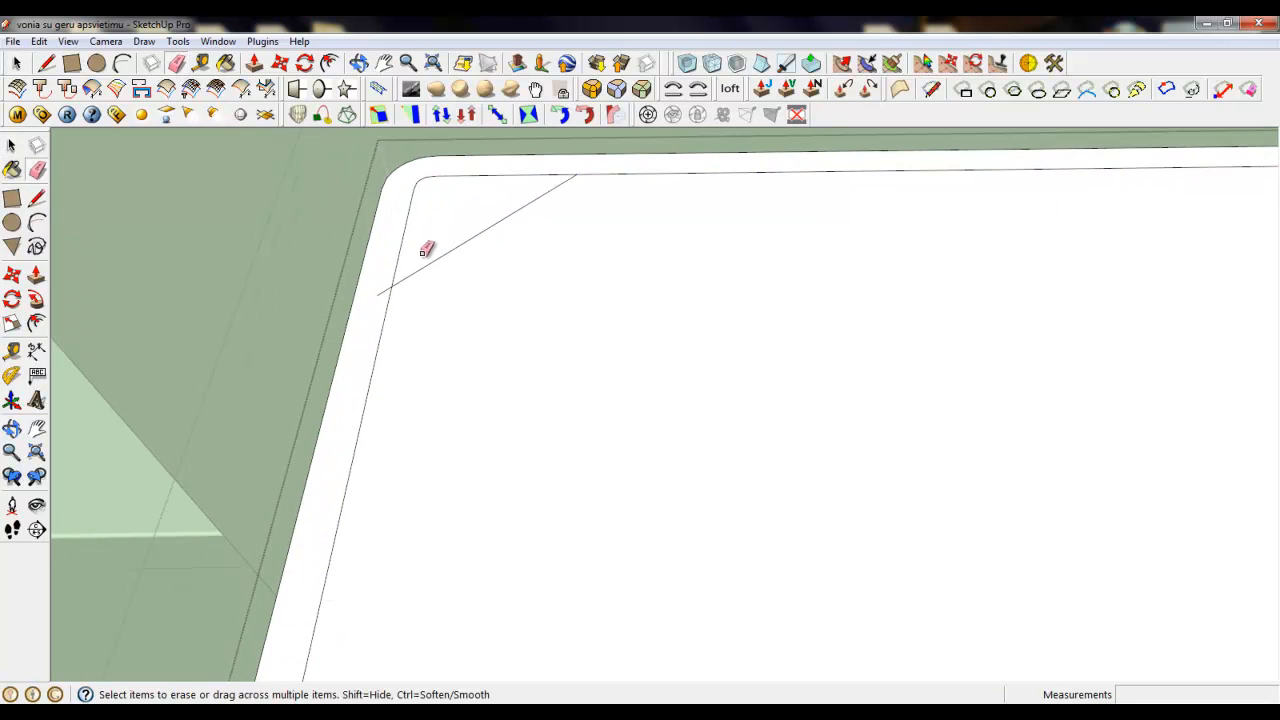
pyautogui.moveTo(429, 249)
pyautogui.mouseDown()
pyautogui.moveTo(391, 277)
pyautogui.moveTo(405, 288)
pyautogui.mouseUp()
pyautogui.moveTo(576, 189); pyautogui.dragTo(580, 186)
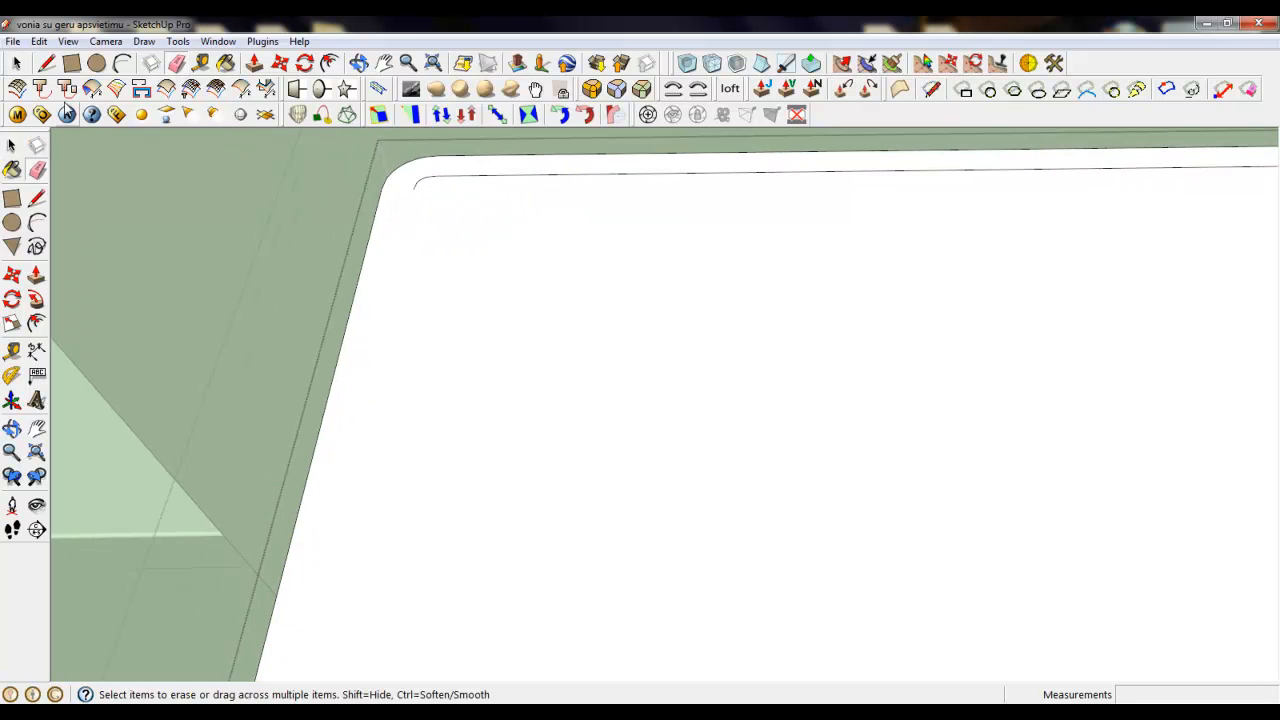
pyautogui.hotkey('ctrl', 'z')
# Delete only the diagonal line across the lid's upper corner, keeping the inner outline.
pyautogui.click(12, 146)
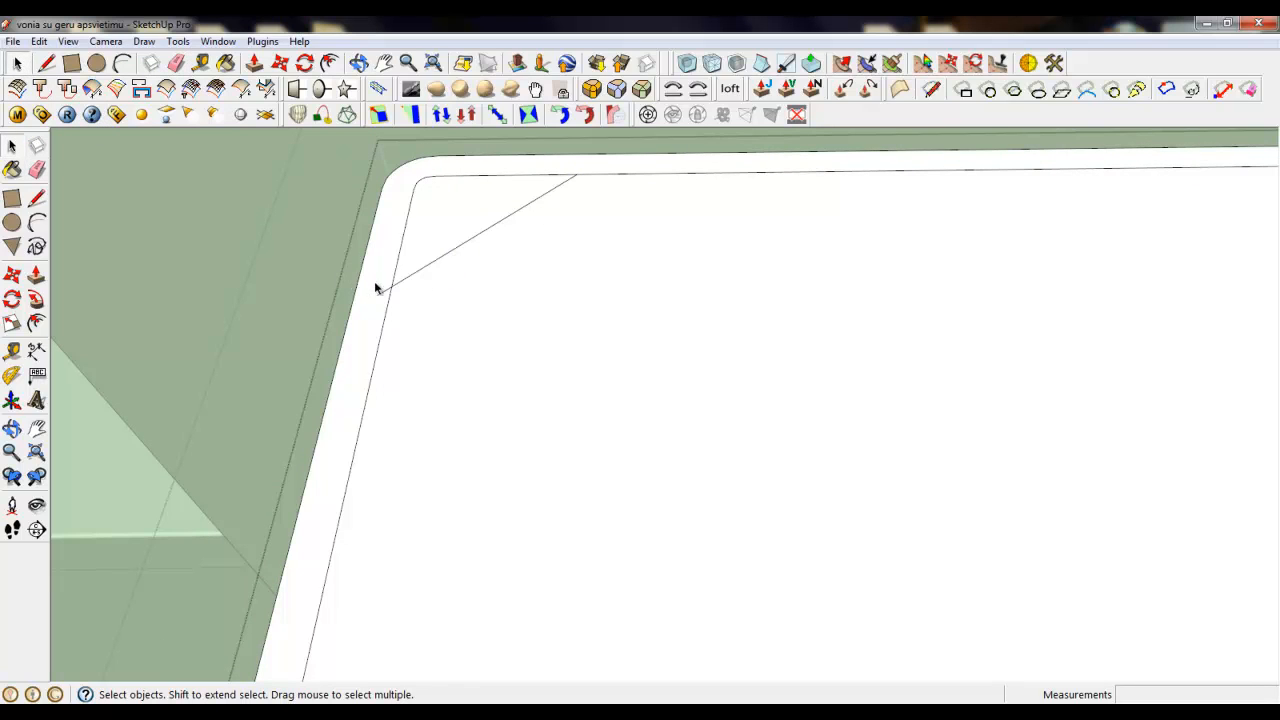
pyautogui.click(445, 256)
pyautogui.press('Delete')
# Delete the inner outline around the lid's large face while keeping the face itself.
pyautogui.click(530, 276)
pyautogui.scroll(-4, 531, 217)
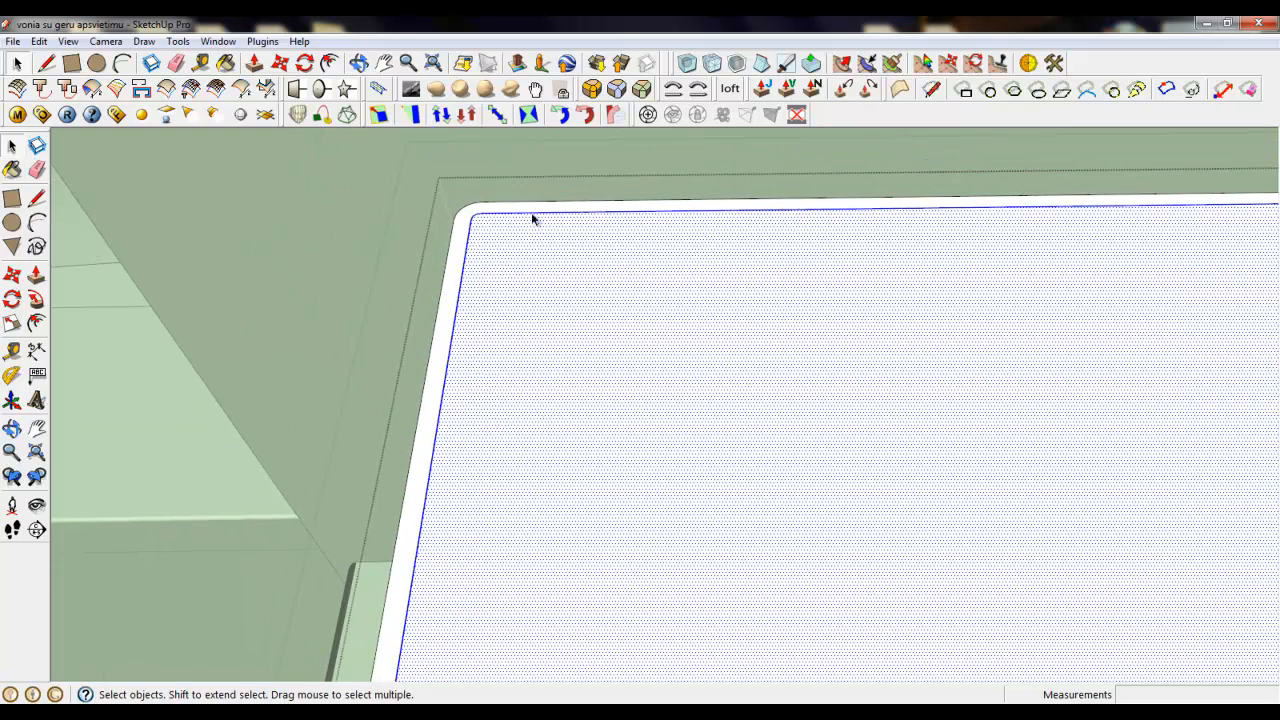
pyautogui.scroll(3, 528, 229)
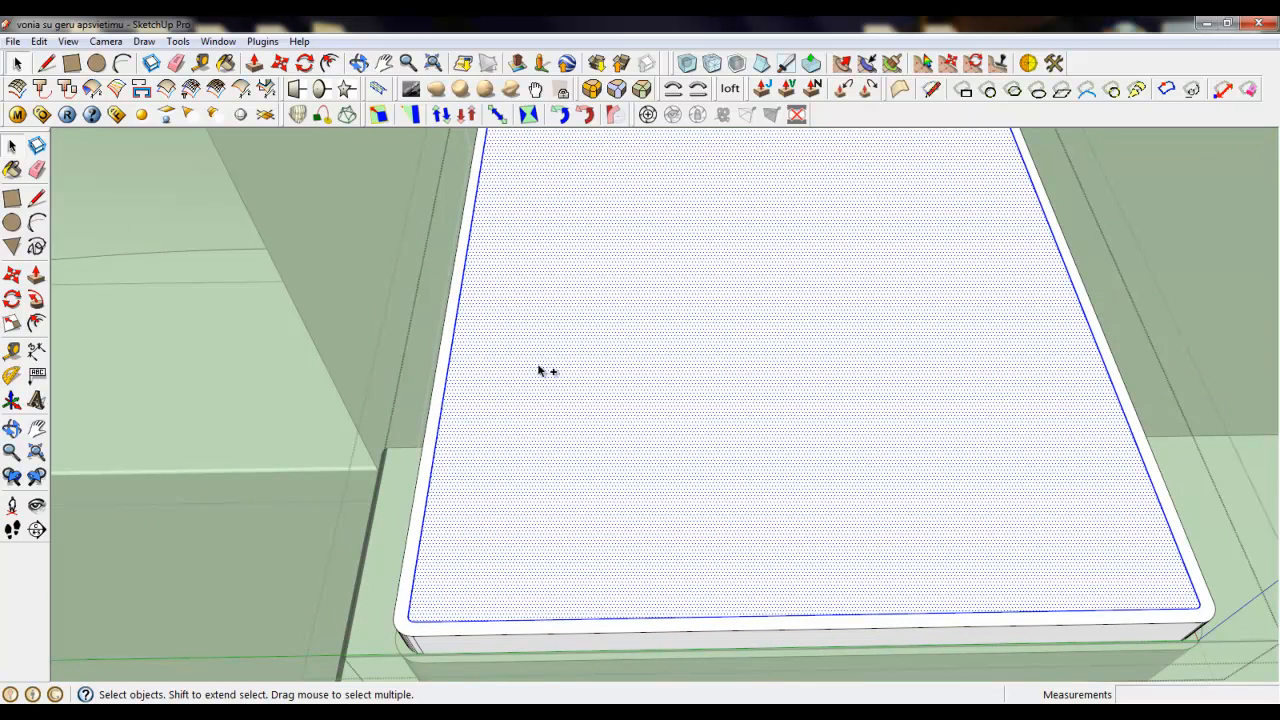
pyautogui.keyDown('ctrl'); pyautogui.keyDown('shift'); pyautogui.click(450, 452); pyautogui.keyUp('shift'); pyautogui.keyUp('ctrl')
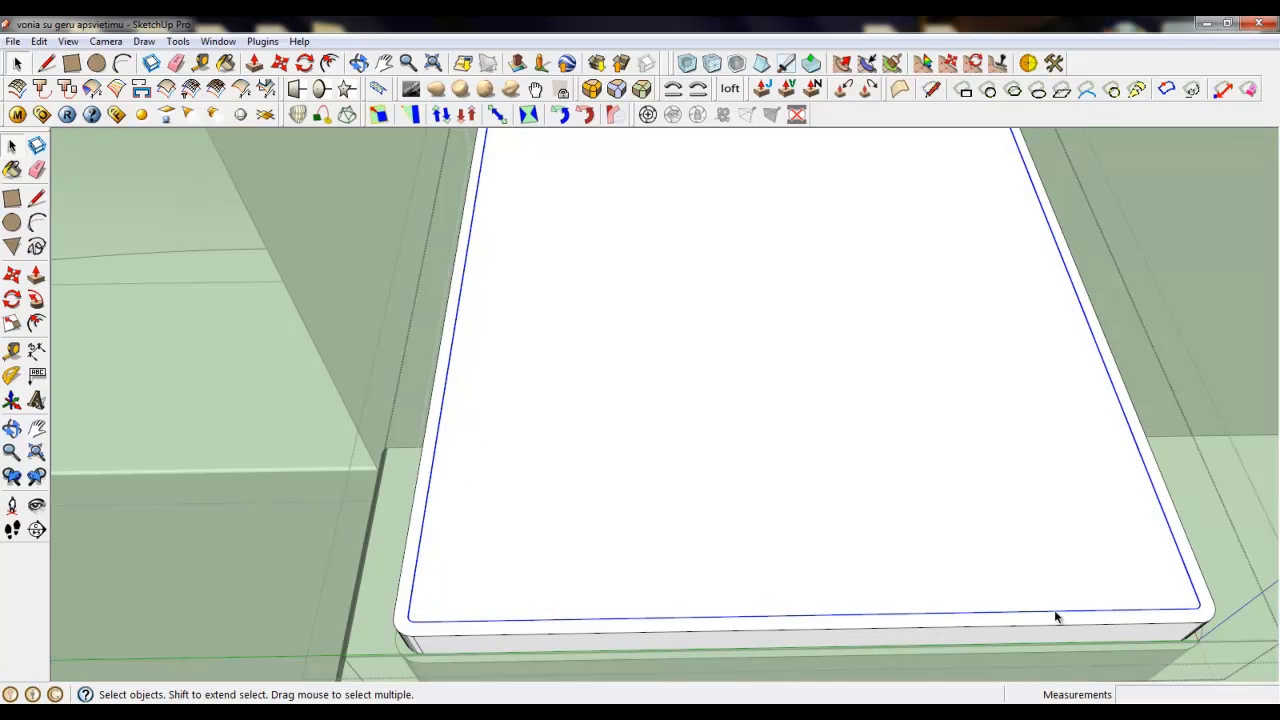
pyautogui.press('Delete')
# Round the edges of the lid's upper face with Round Corner, using a 0.5 mm offset and 2 segments.
pyautogui.scroll(-3, 671, 430)
pyautogui.moveTo(517, 526); pyautogui.dragTo(718, 305, button='middle')
pyautogui.click(703, 387)
pyautogui.scroll(3, 643, 434)
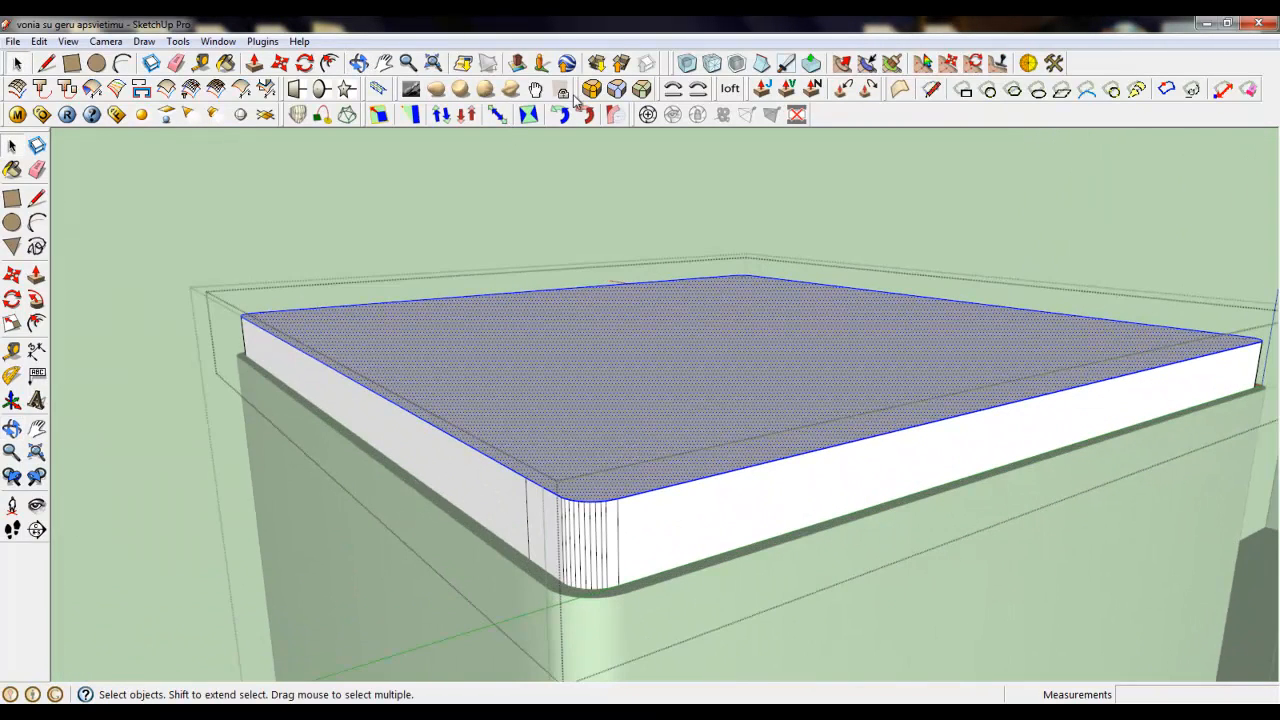
pyautogui.click(591, 89)
pyautogui.click(628, 148)
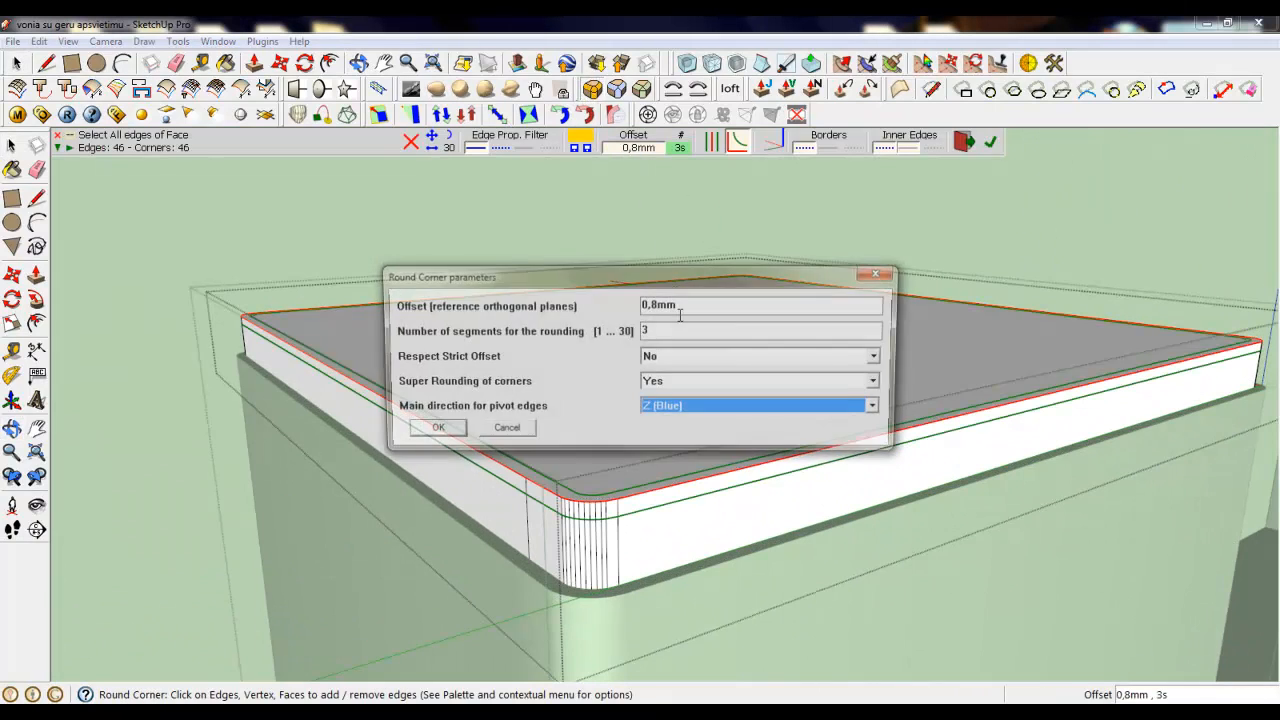
pyautogui.click(656, 304)
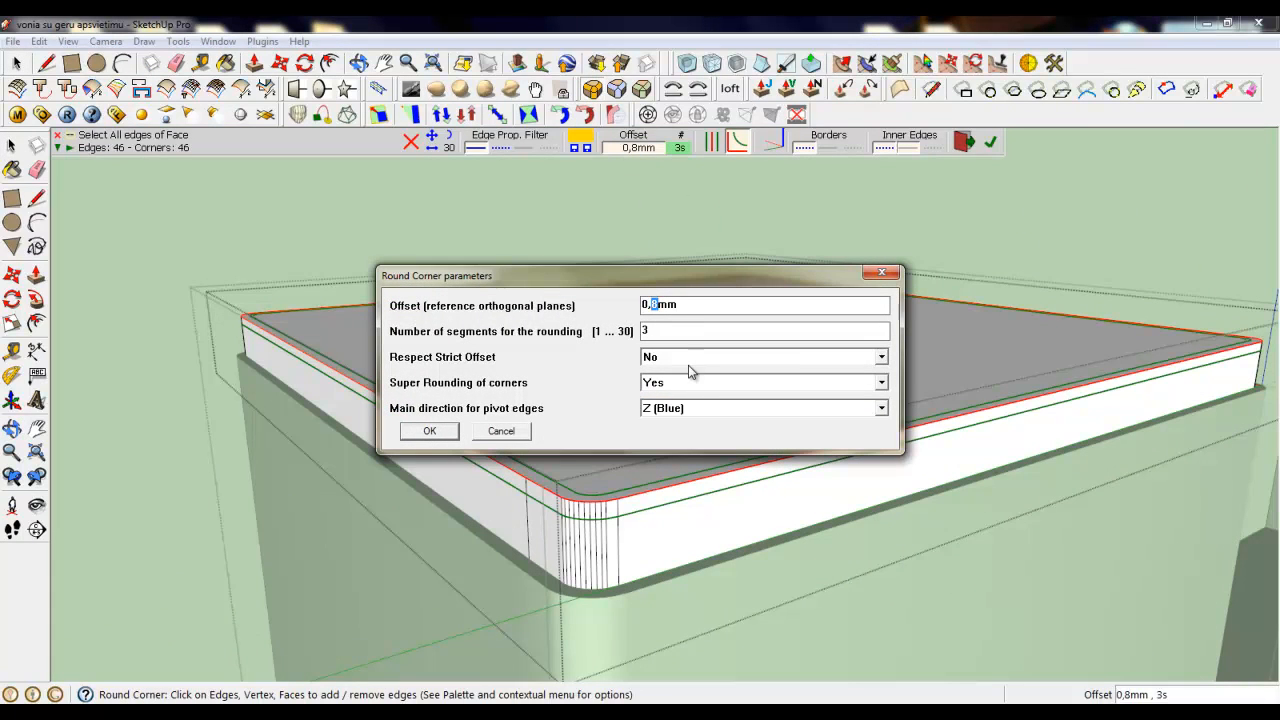
pyautogui.click(430, 431)
pyautogui.click(989, 142)
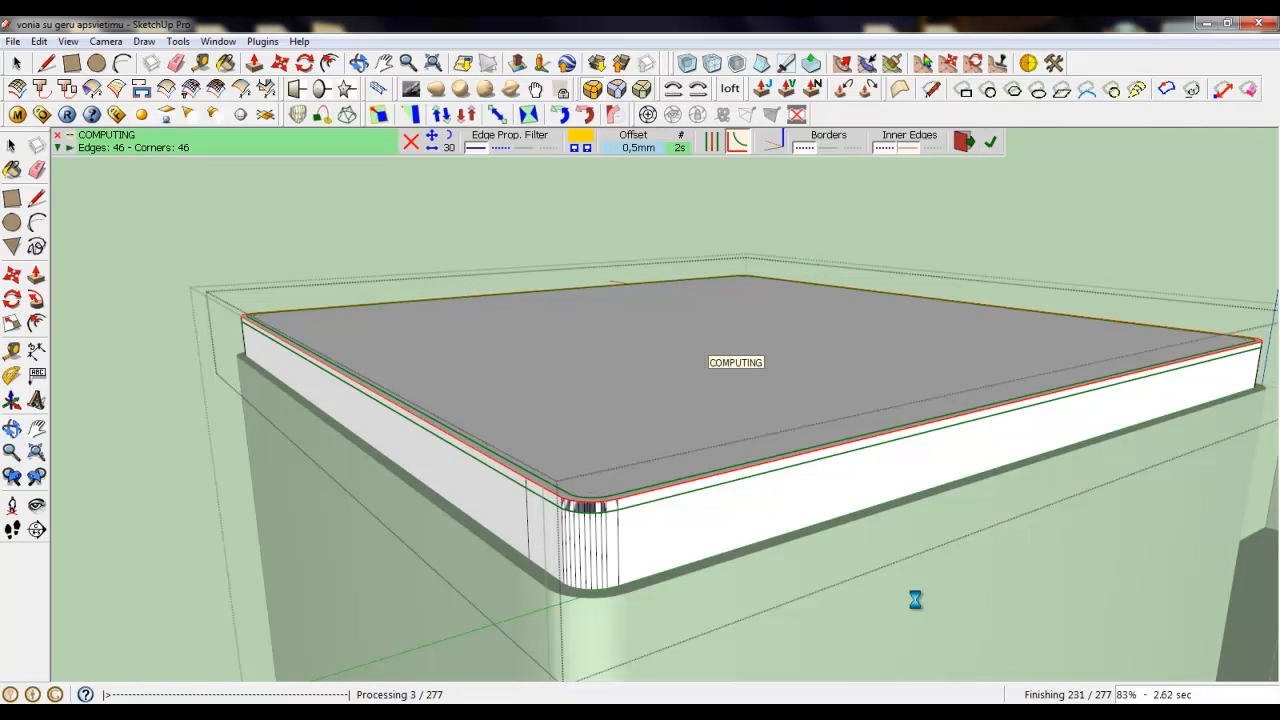
pyautogui.click(17, 64)
# Draw a small square near the middle of the lid's upper face as the base of a knob.
pyautogui.moveTo(700, 390); pyautogui.dragTo(592, 470, button='middle')
pyautogui.tripleClick(595, 337)
pyautogui.scroll(-4, 473, 360)
pyautogui.moveTo(632, 412); pyautogui.dragTo(648, 506, button='middle')
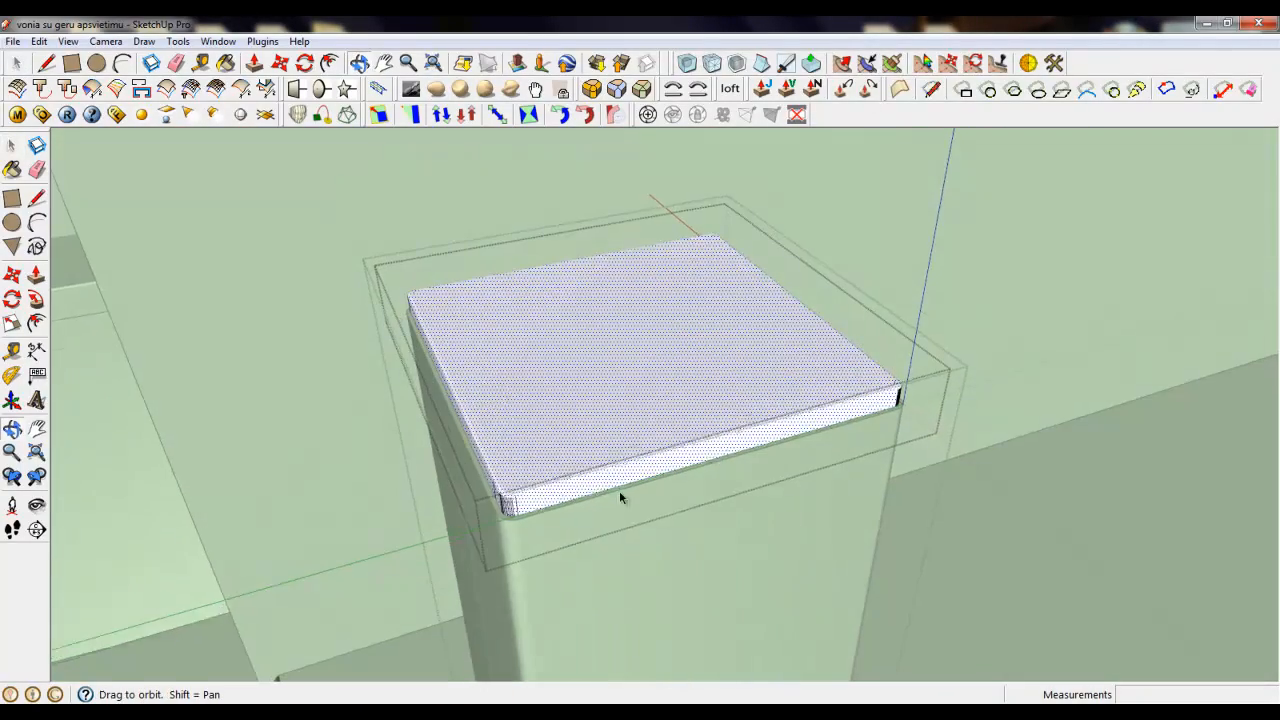
pyautogui.click(72, 64)
pyautogui.moveTo(778, 408); pyautogui.dragTo(651, 569, button='middle')
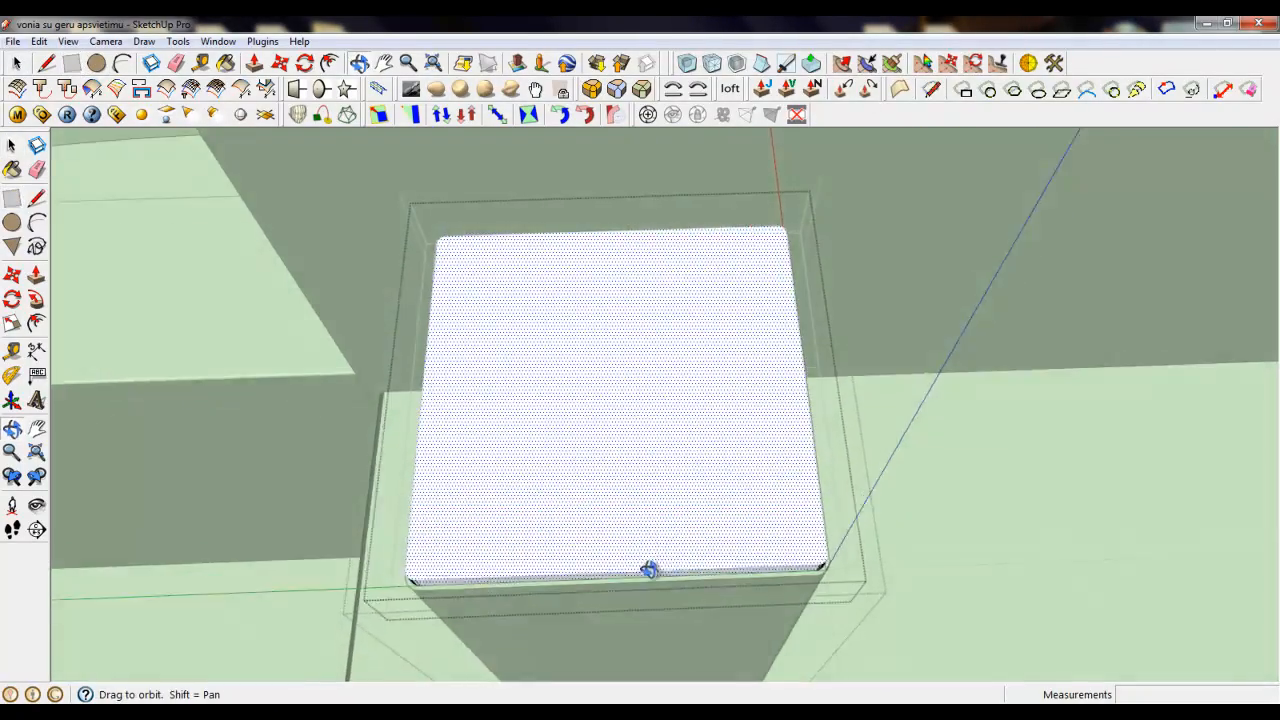
pyautogui.click(588, 362)
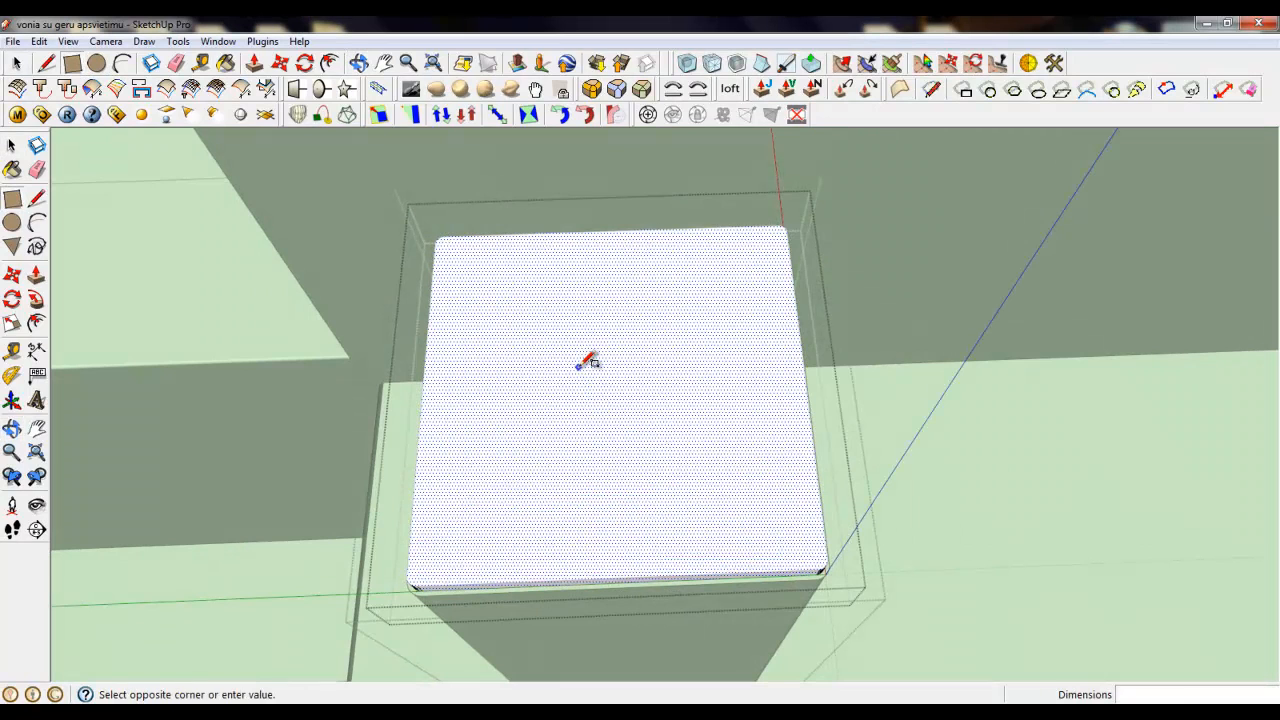
pyautogui.click(634, 410)
pyautogui.scroll(3, 640, 392)
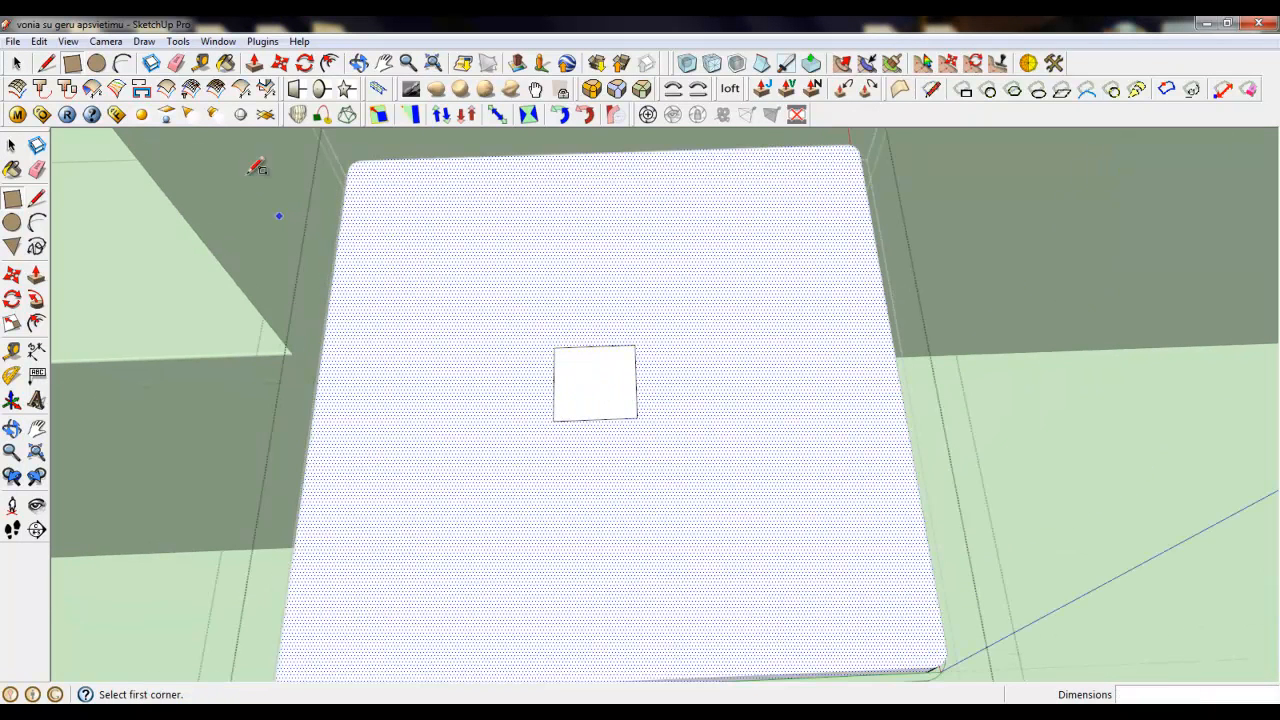
# Make a group from the small square and its edges on the lid.
pyautogui.click(17, 64)
pyautogui.moveTo(608, 357); pyautogui.dragTo(571, 360, button='middle')
pyautogui.click(575, 370)
pyautogui.scroll(3, 585, 405)
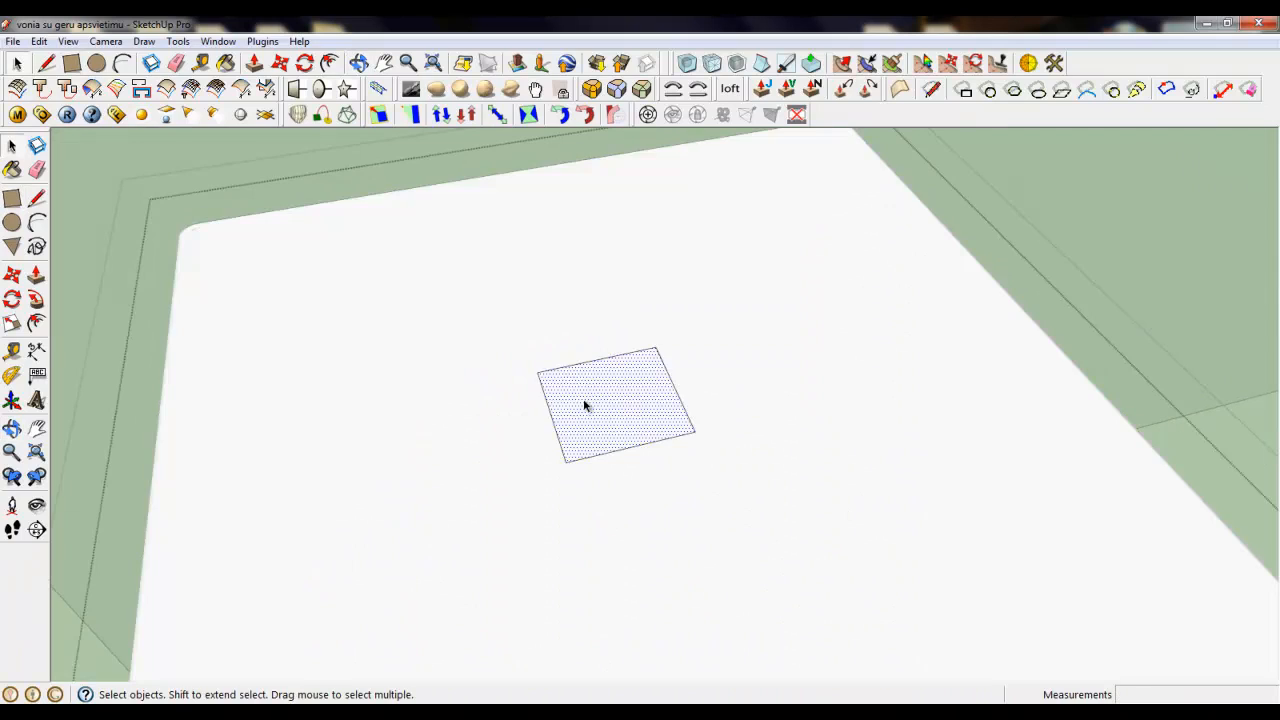
pyautogui.rightClick(628, 382)
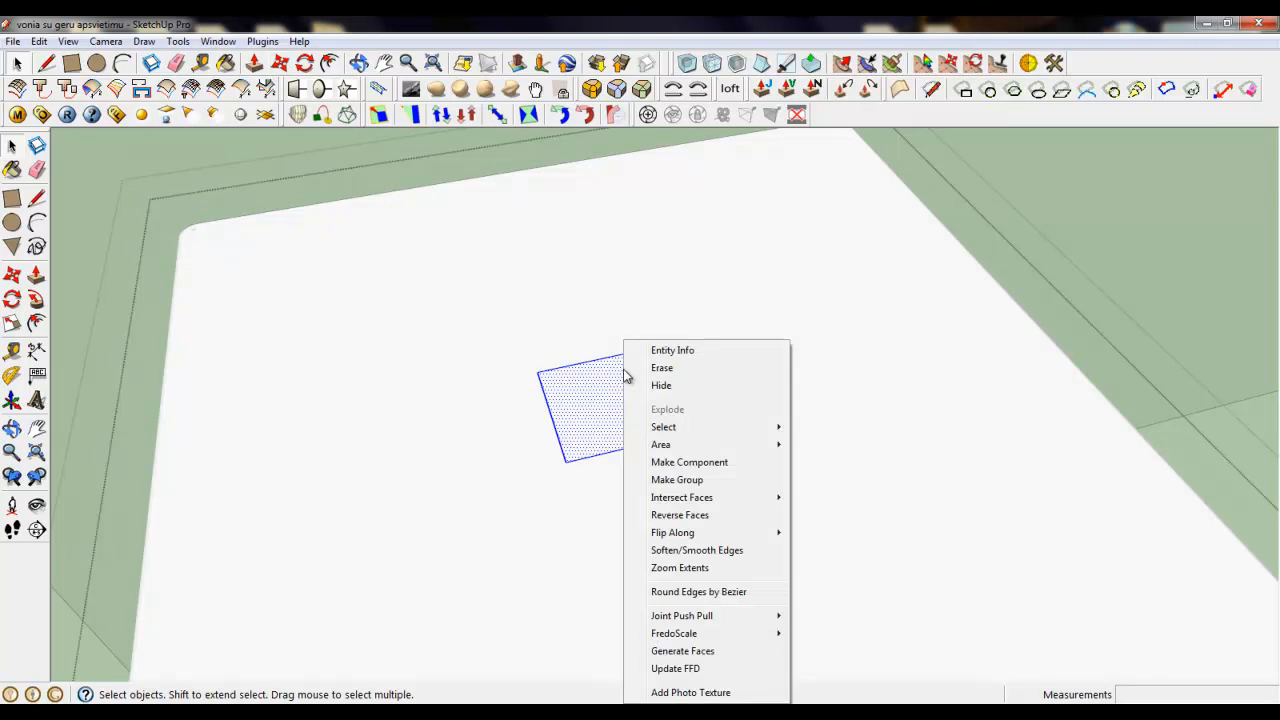
pyautogui.click(680, 482)
# Open the small square's group and pull its face up into a roughly cube-shaped block.
pyautogui.doubleClick(597, 400)
pyautogui.press('p')
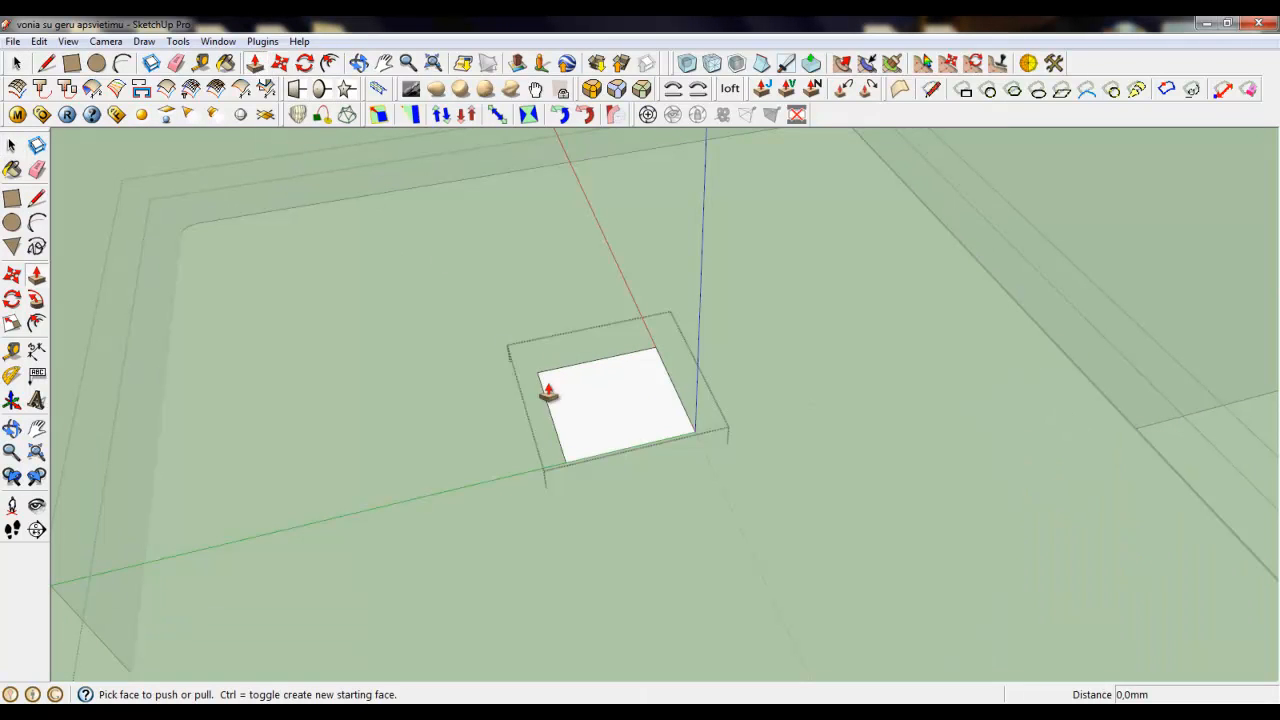
pyautogui.moveTo(557, 391); pyautogui.dragTo(568, 304)
# Copy the block's upper face and edges about 8 mm straight down to divide its sides near the base.
pyautogui.click(17, 64)
pyautogui.doubleClick(562, 292)
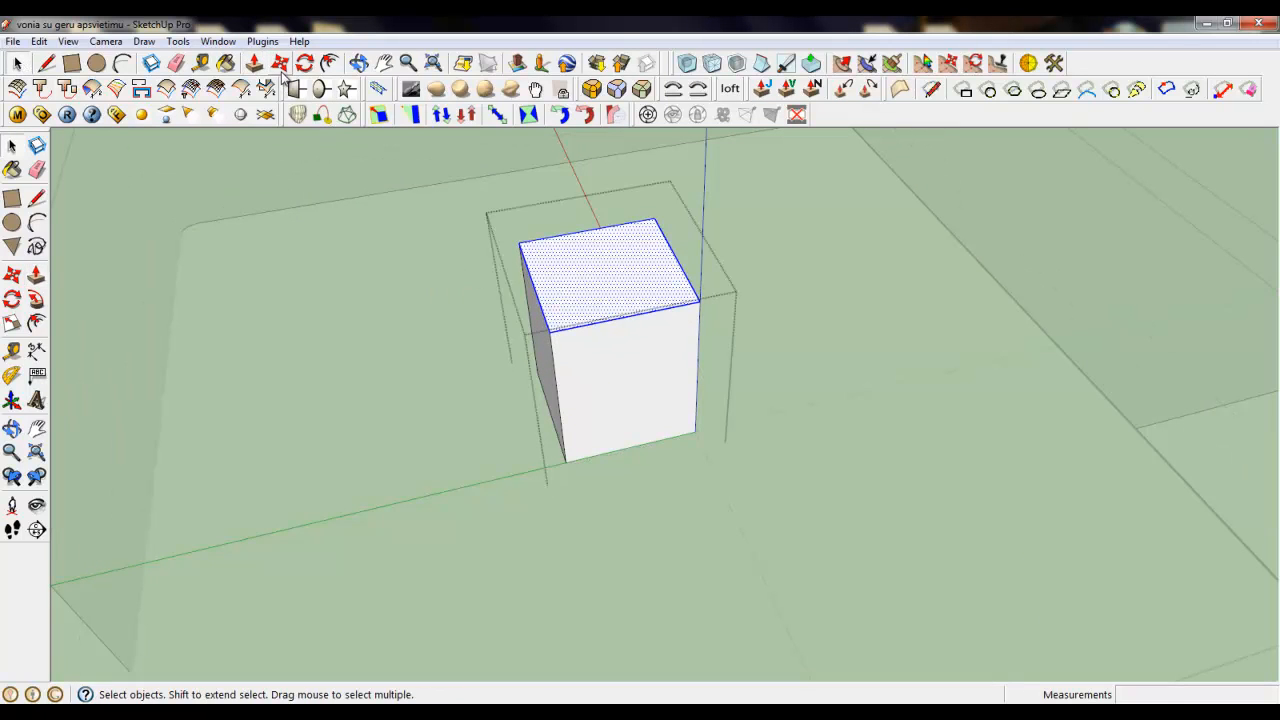
pyautogui.press('m')
pyautogui.press('ctrl')
pyautogui.click(549, 331)
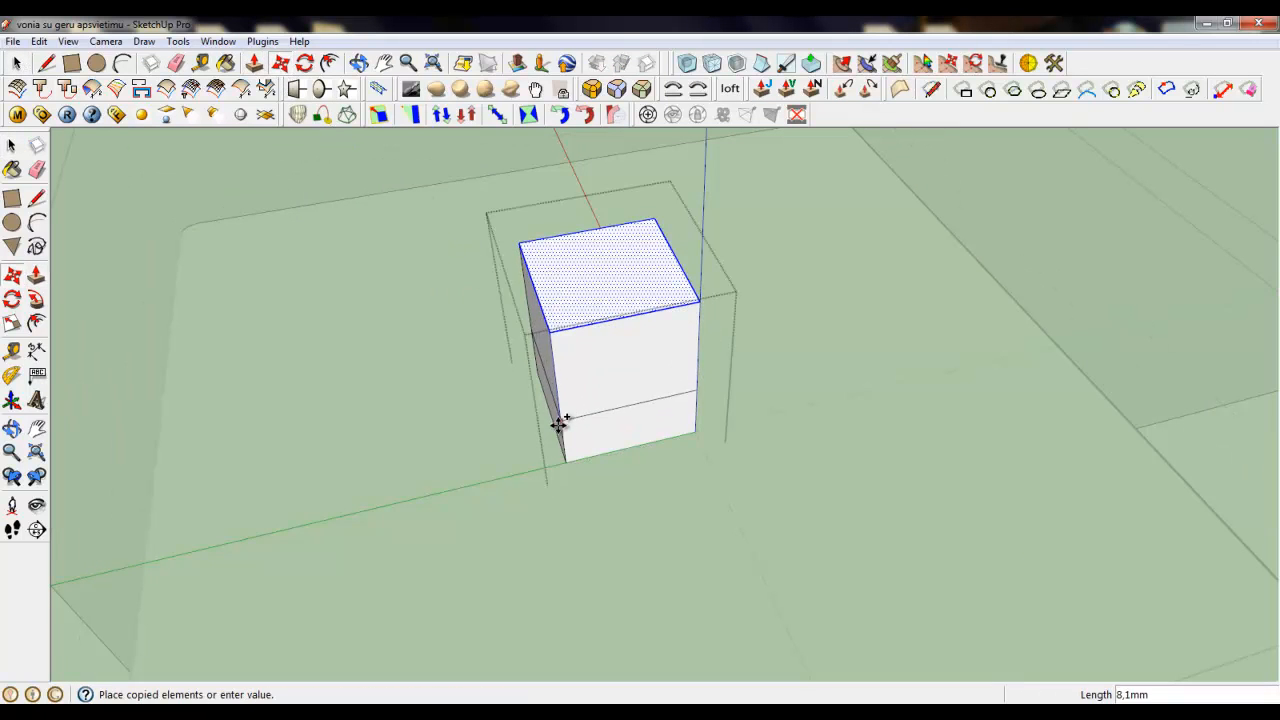
pyautogui.click(559, 425)
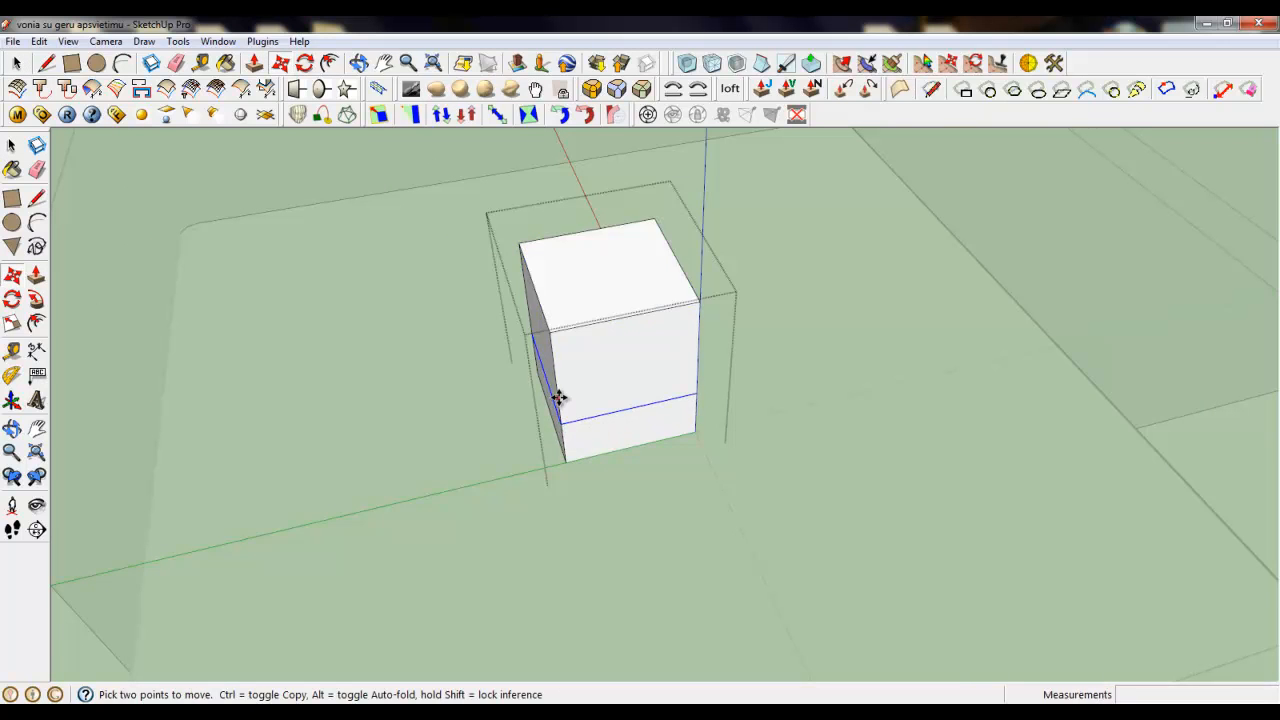
# Push the block's lower front band back 9.6 mm to remove the section below the dividing line.
pyautogui.scroll(3, 560, 397)
pyautogui.moveTo(560, 397); pyautogui.dragTo(573, 288, button='middle')
pyautogui.click(258, 72)
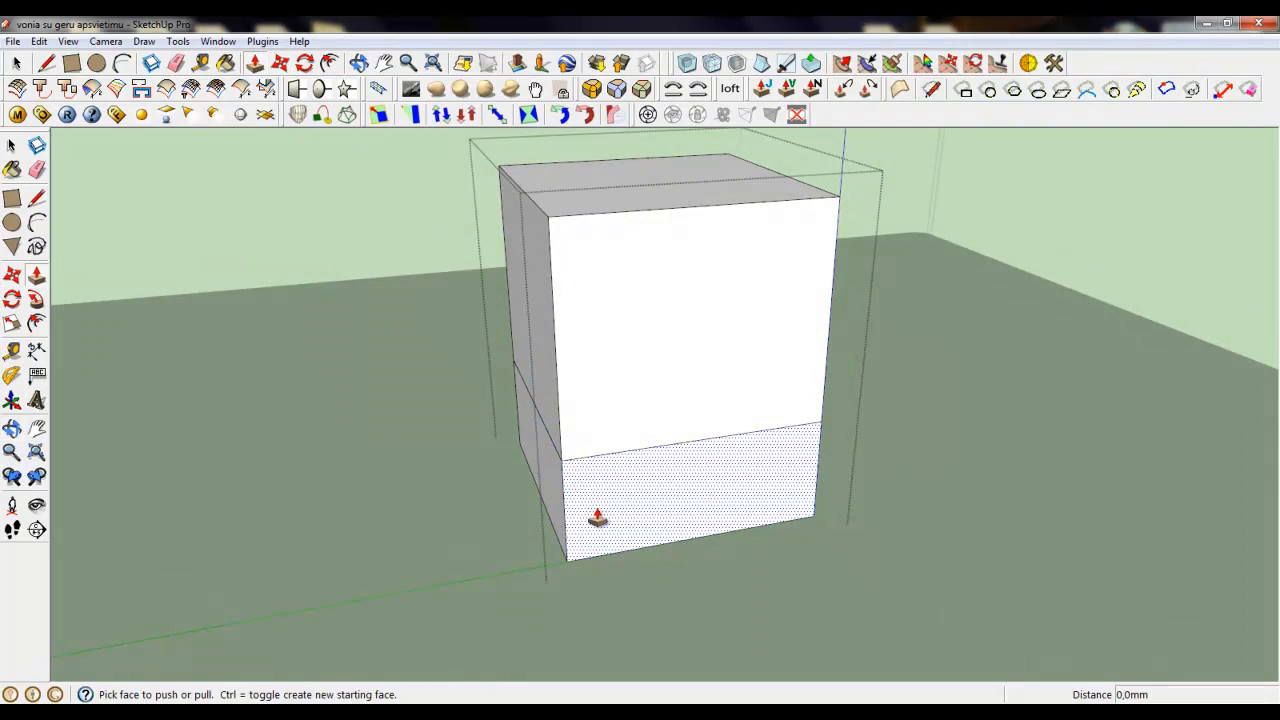
pyautogui.moveTo(597, 518); pyautogui.dragTo(500, 392)
# Offset the outline of the block's underside inward by about 1.6 mm.
pyautogui.scroll(3, 602, 424)
pyautogui.moveTo(597, 420); pyautogui.dragTo(594, 214, button='middle')
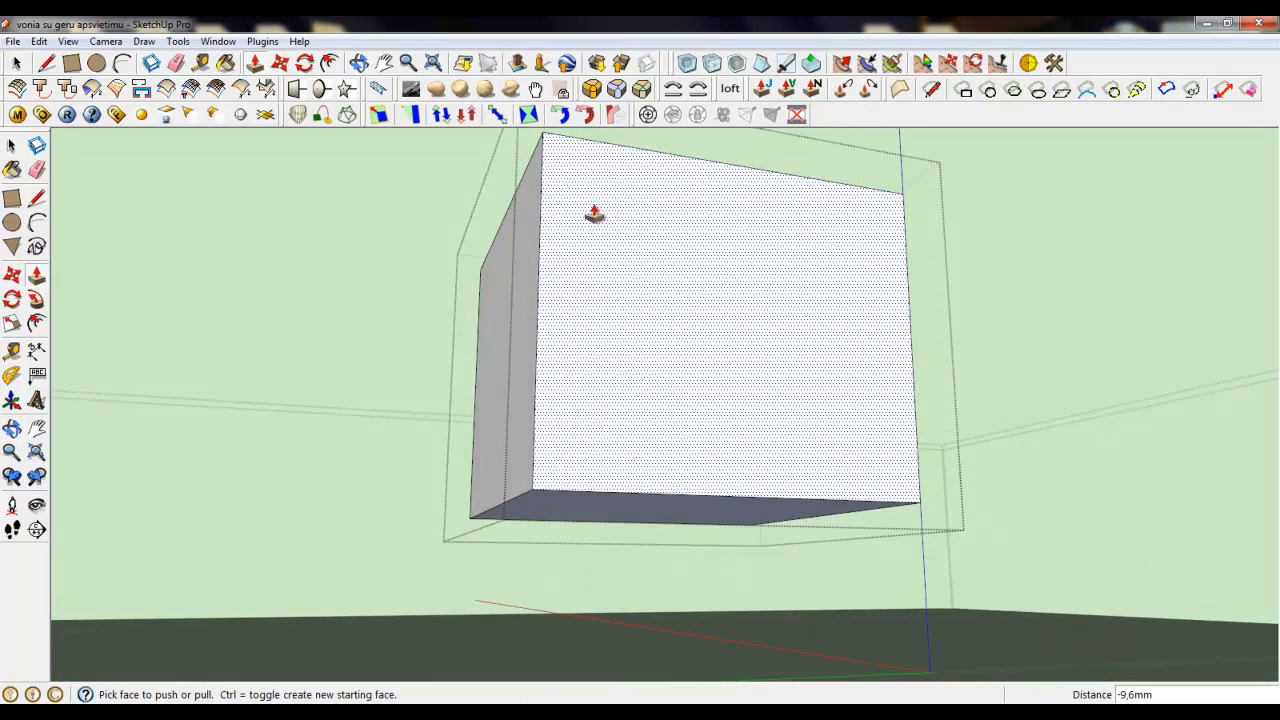
pyautogui.click(330, 62)
pyautogui.click(585, 494)
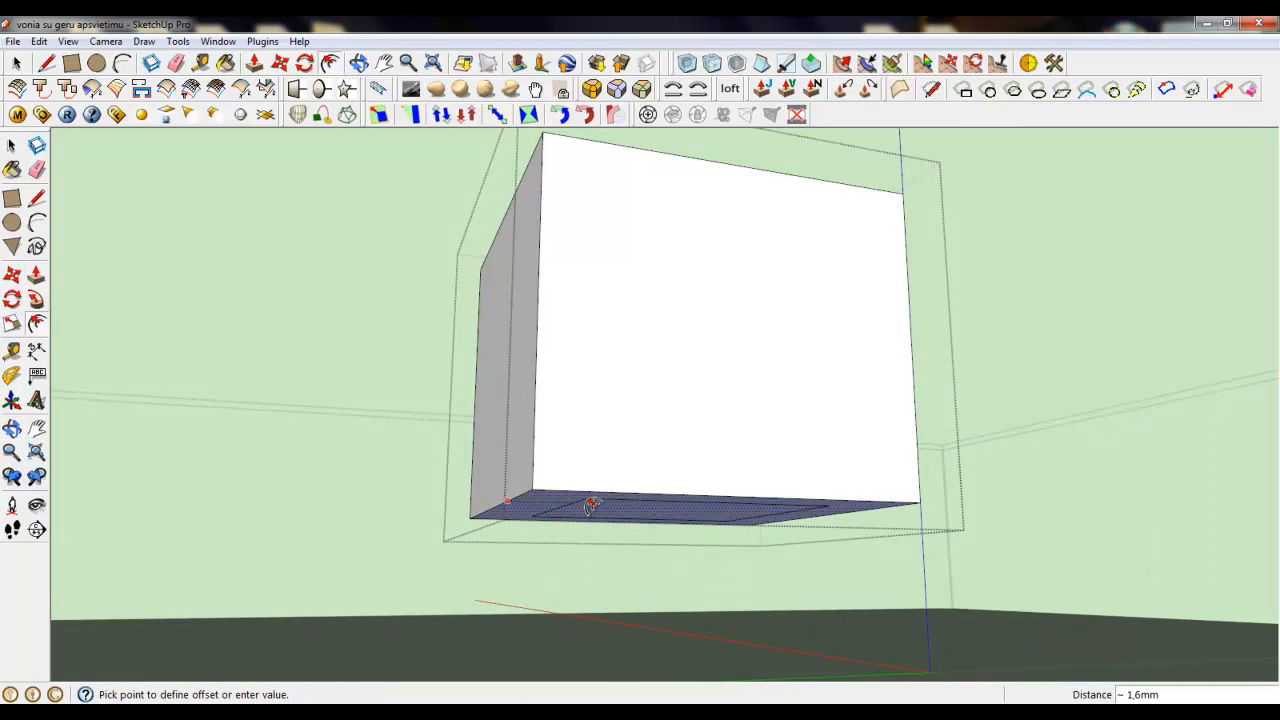
pyautogui.click(596, 502)
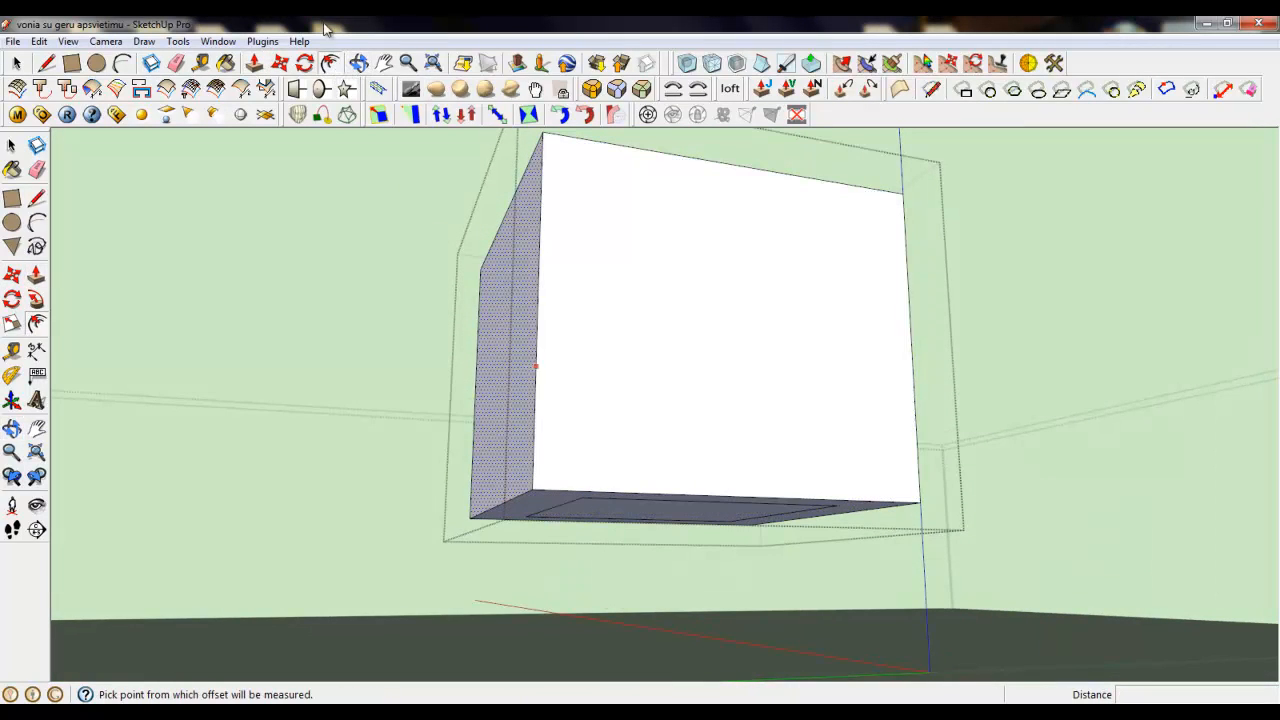
# Extrude the inner square of the underside 4 mm down to form the knob's narrower neck.
pyautogui.click(255, 63)
pyautogui.click(609, 514)
pyautogui.click(877, 634)
pyautogui.moveTo(677, 394); pyautogui.dragTo(232, 258, button='middle')
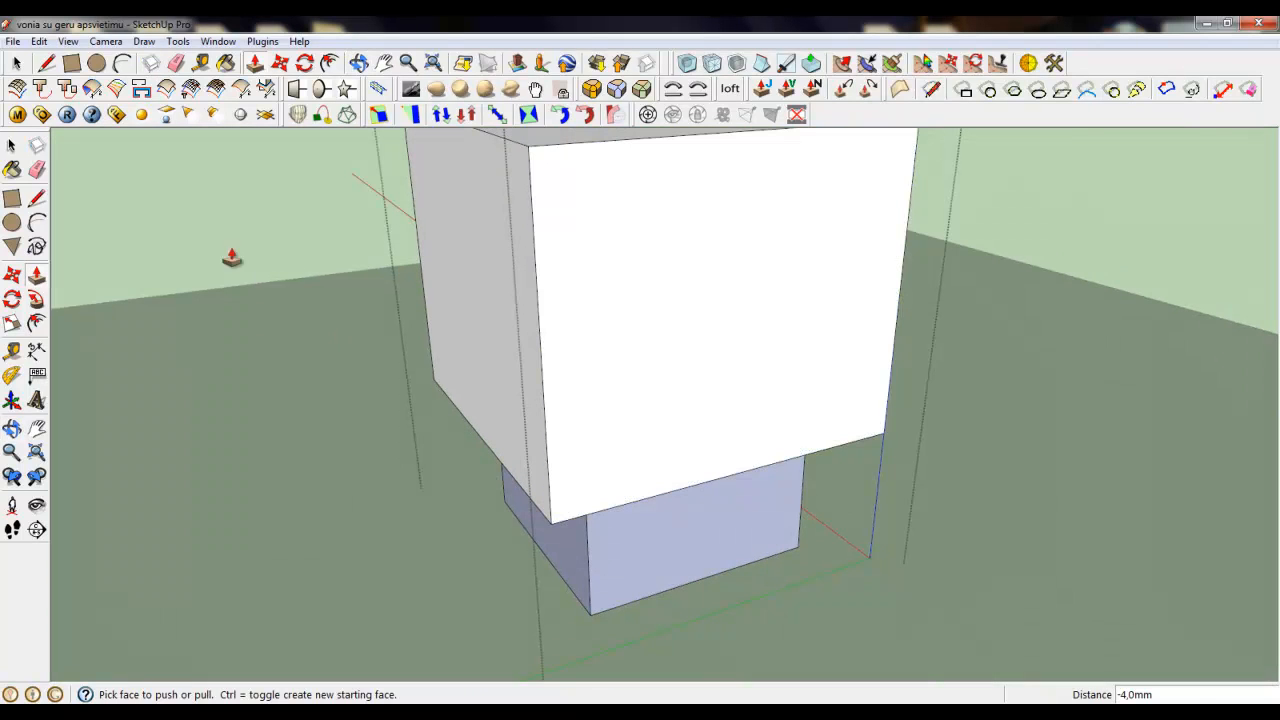
# Round all edges of the knob and its neck with Round Corner at 0.5 mm offset and 2 segments.
pyautogui.click(16, 63)
pyautogui.tripleClick(727, 417)
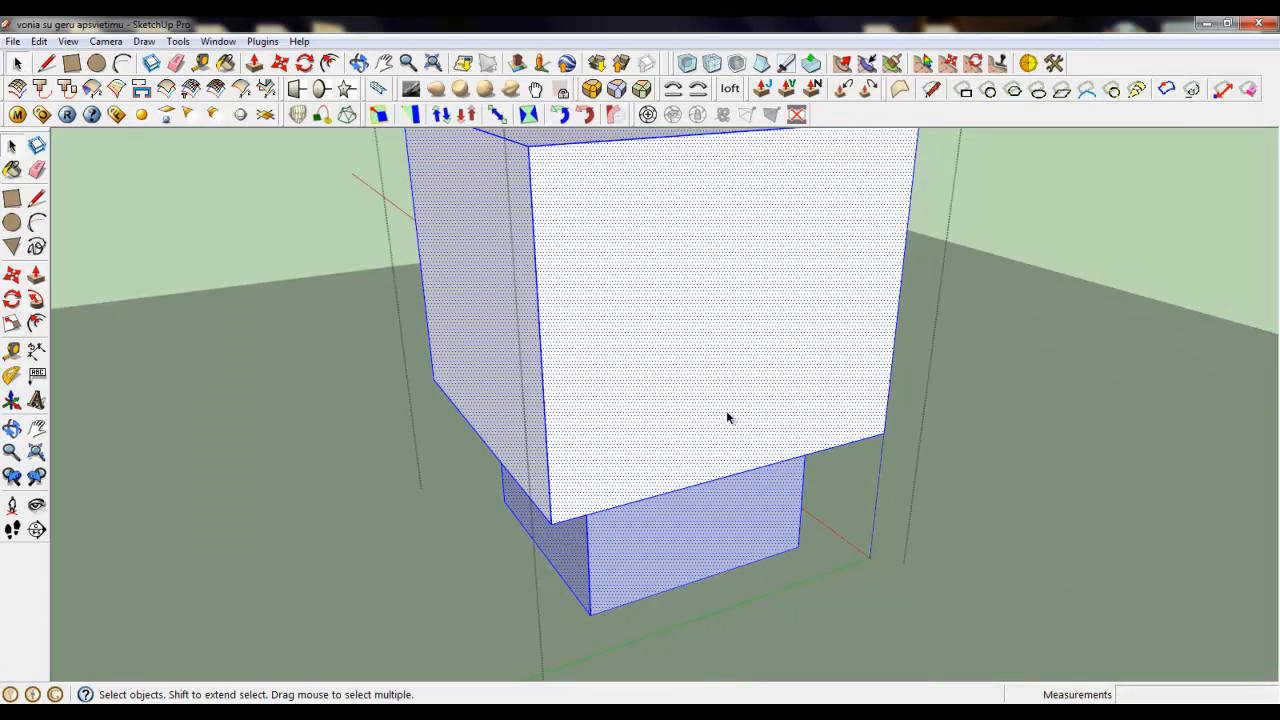
pyautogui.click(591, 91)
pyautogui.scroll(-2, 717, 490)
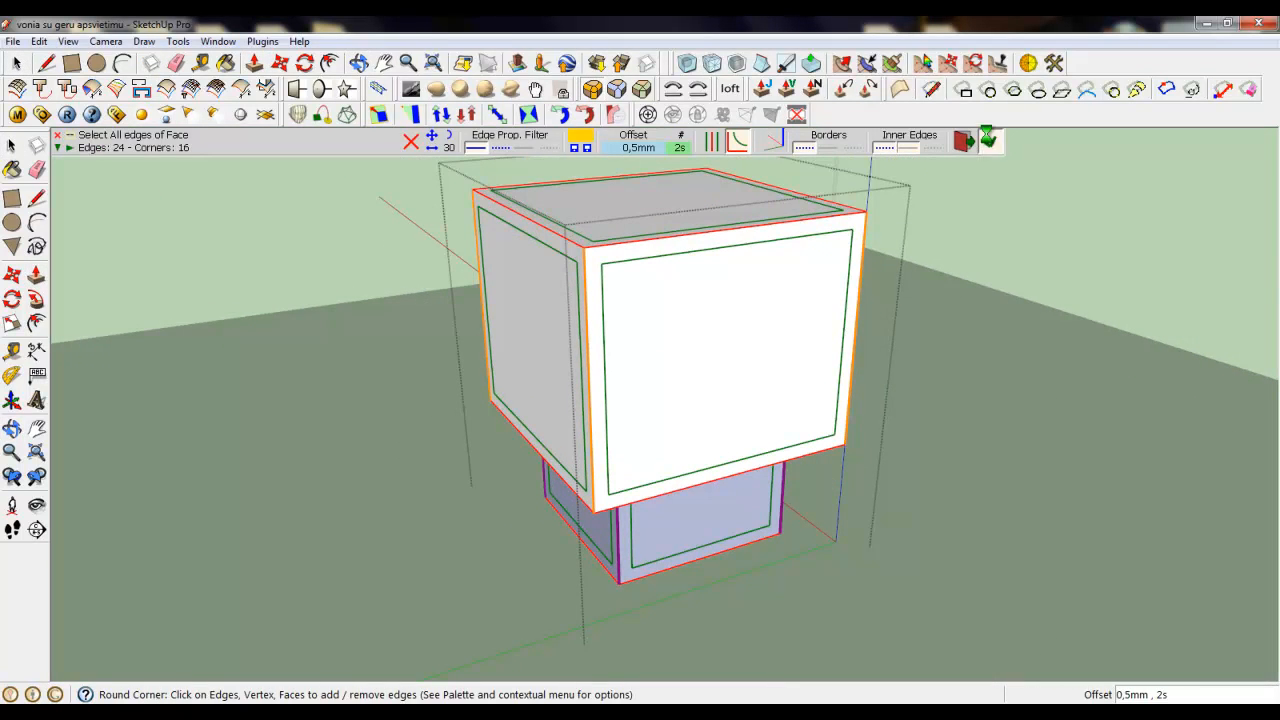
pyautogui.click(988, 139)
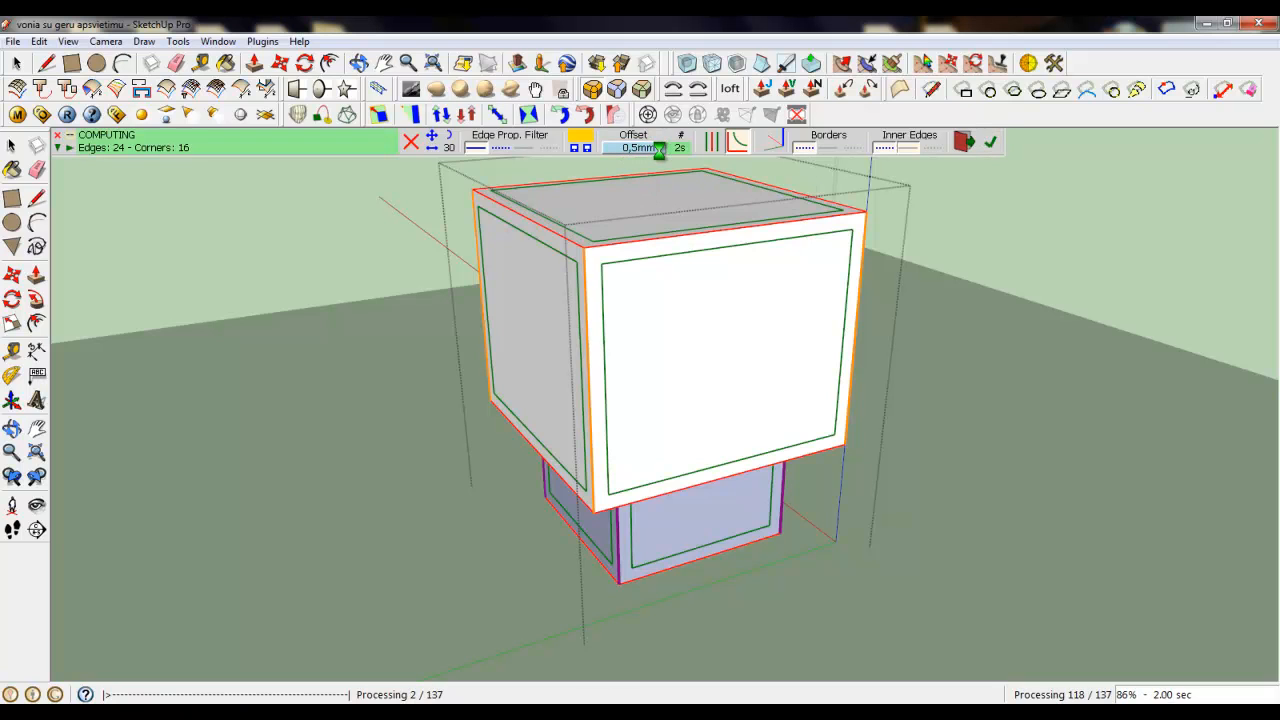
pyautogui.click(16, 62)
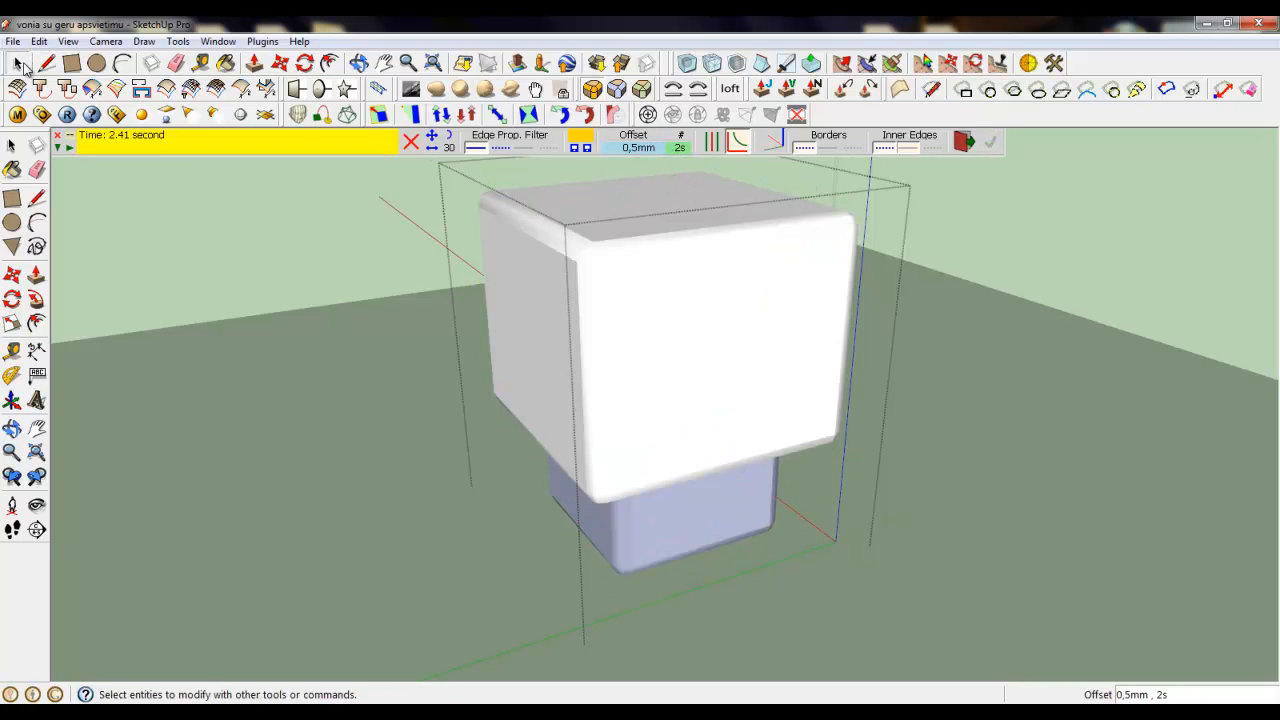
# Close the nested knob, lid and container groups to return to the whole bathroom model.
pyautogui.rightClick(294, 364)
pyautogui.click(295, 359)
pyautogui.scroll(-10, 508, 188)
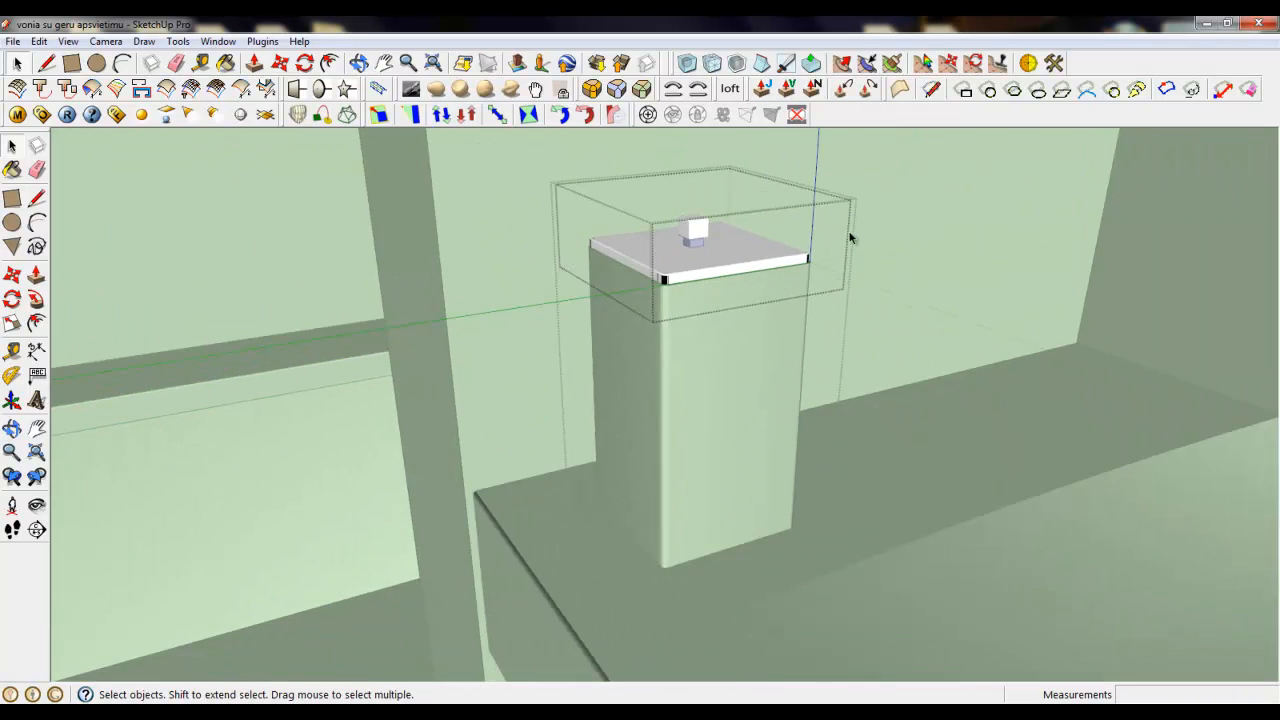
pyautogui.rightClick(543, 269)
pyautogui.click(553, 281)
pyautogui.scroll(-6, 553, 286)
pyautogui.moveTo(622, 360); pyautogui.dragTo(576, 494, button='middle')
pyautogui.rightClick(575, 229)
pyautogui.click(628, 240)
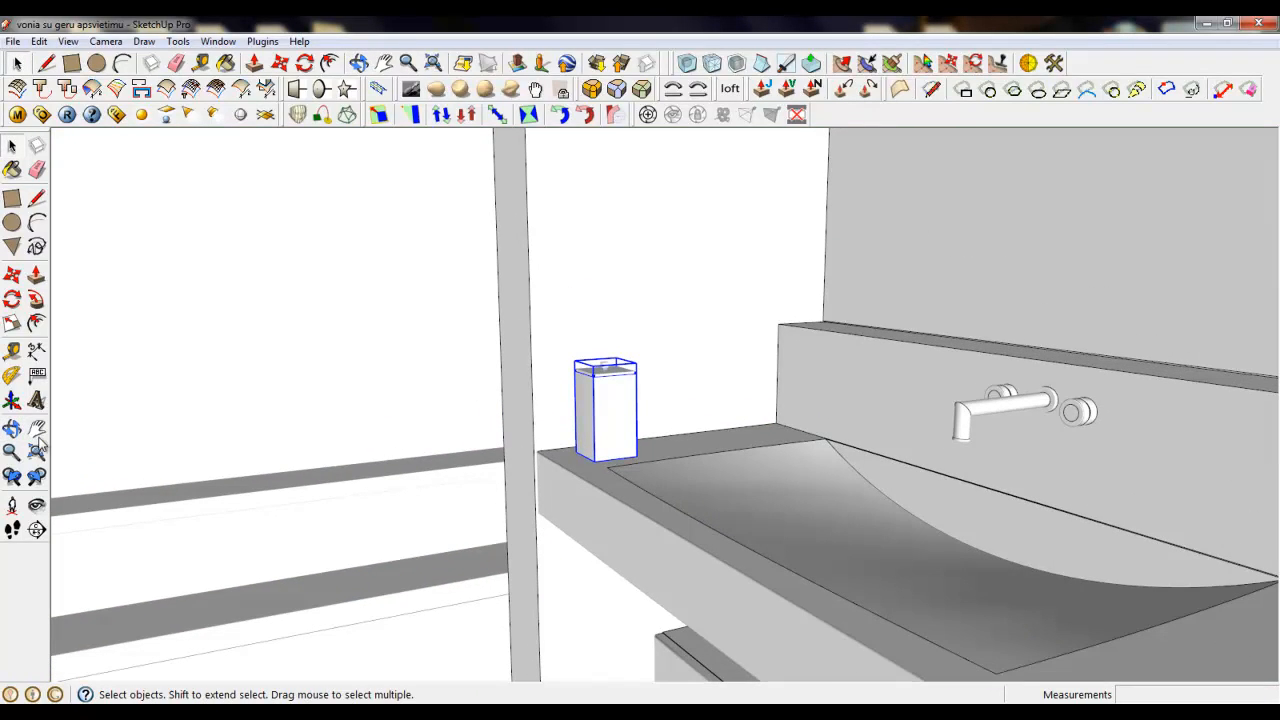
# Scale the whole container down uniformly from its upper front corner.
pyautogui.press('s')
pyautogui.scroll(4, 600, 375)
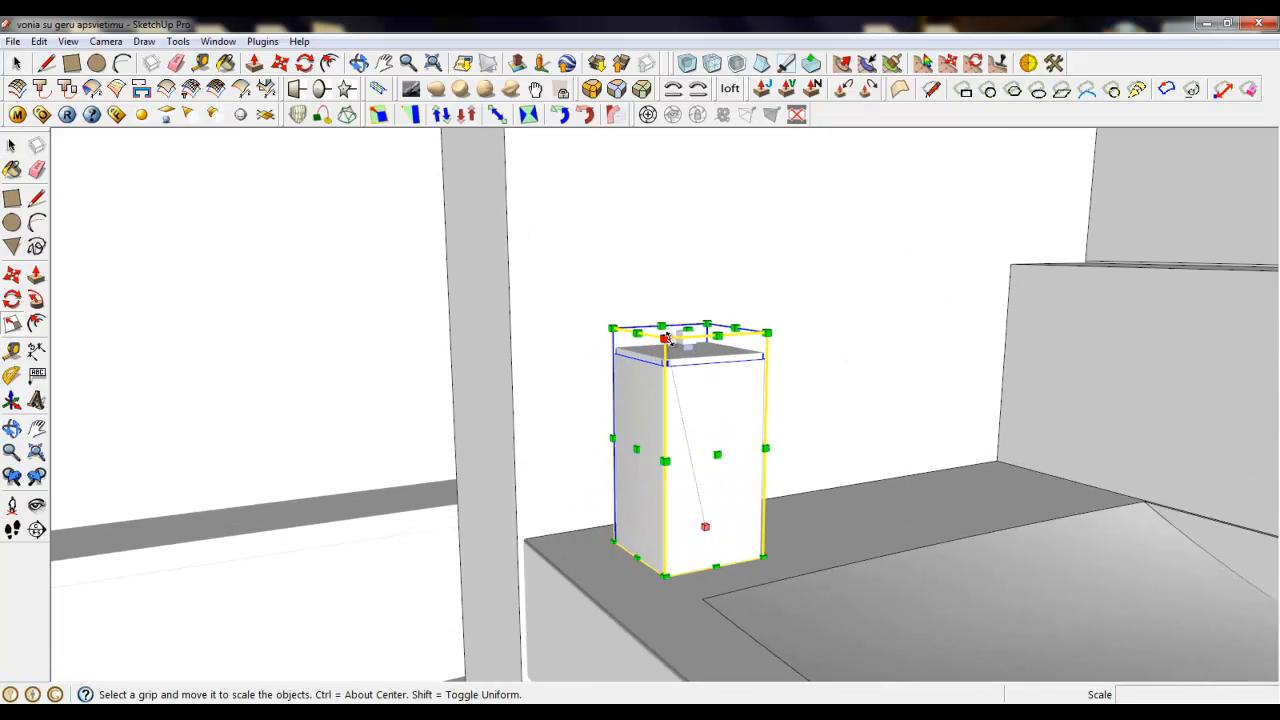
pyautogui.moveTo(665, 339); pyautogui.dragTo(693, 385)
pyautogui.click(15, 65)
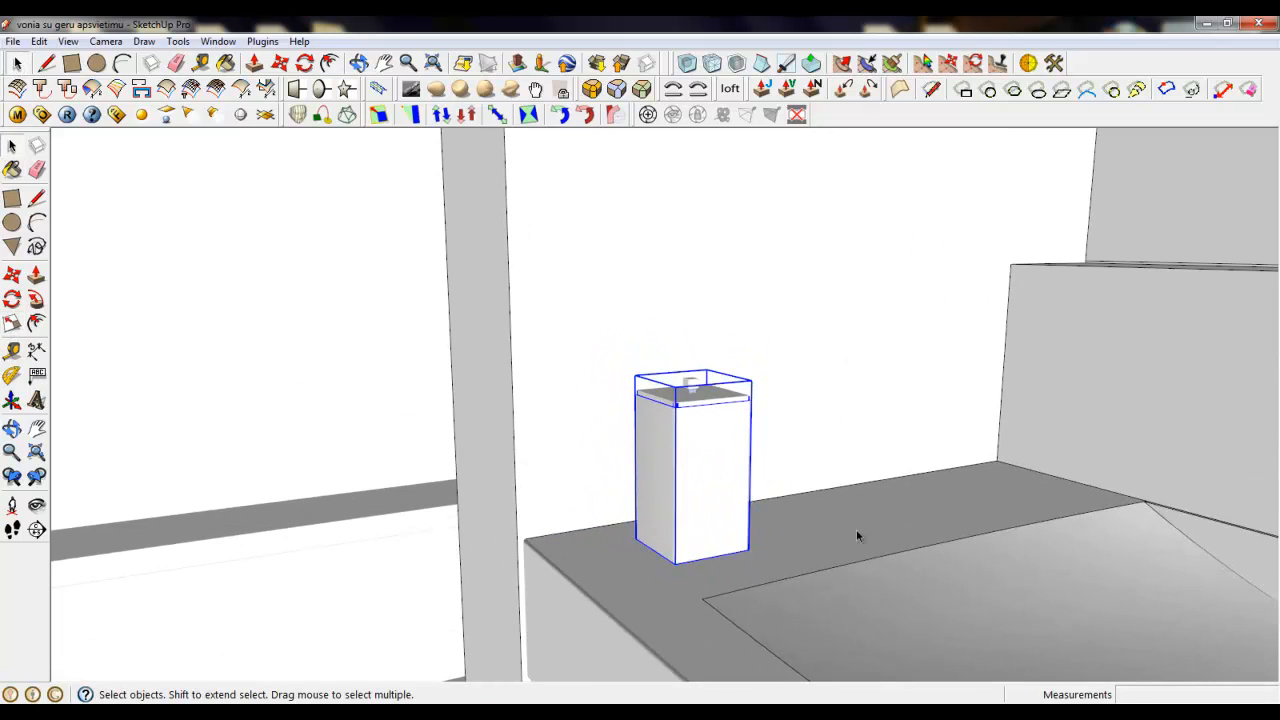
# Place a copy of the container beside the original along the sink countertop.
pyautogui.scroll(3, 856, 529)
pyautogui.moveTo(856, 529); pyautogui.dragTo(775, 625, button='middle')
pyautogui.click(281, 65)
pyautogui.press('ctrl')
pyautogui.click(467, 477)
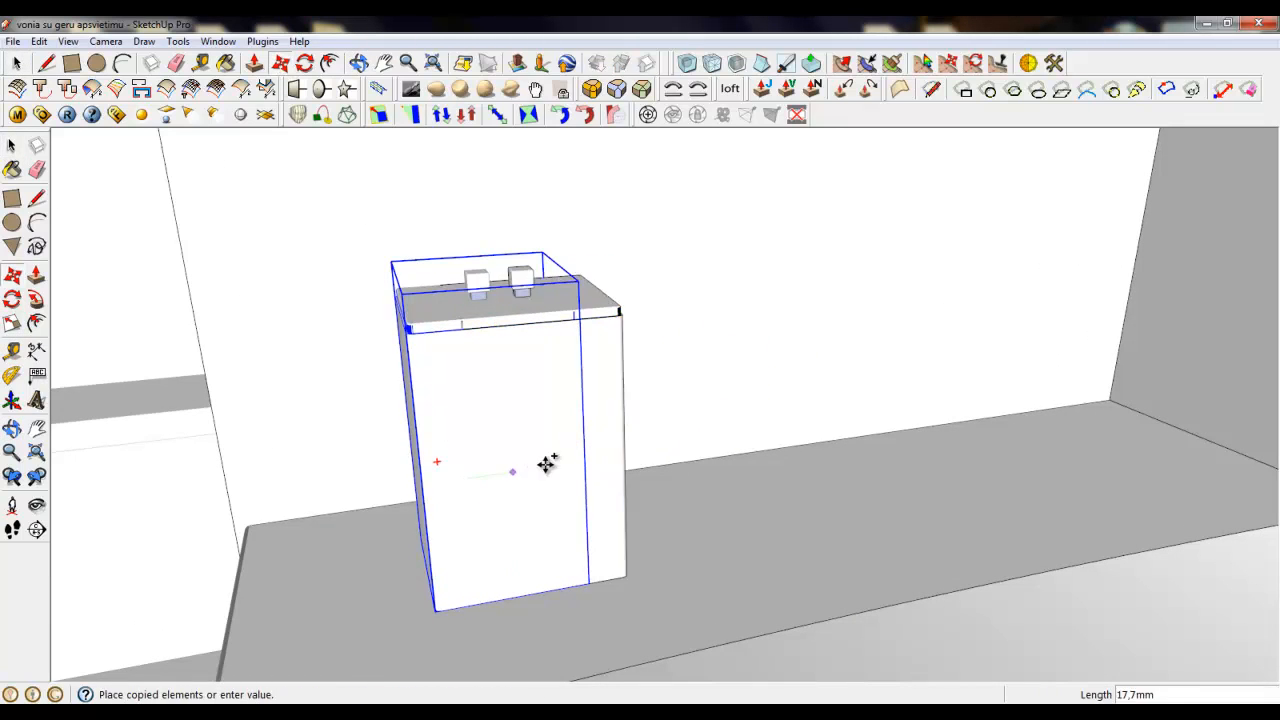
pyautogui.click(663, 454)
pyautogui.moveTo(694, 364); pyautogui.dragTo(697, 405, button='middle')
pyautogui.press('space')
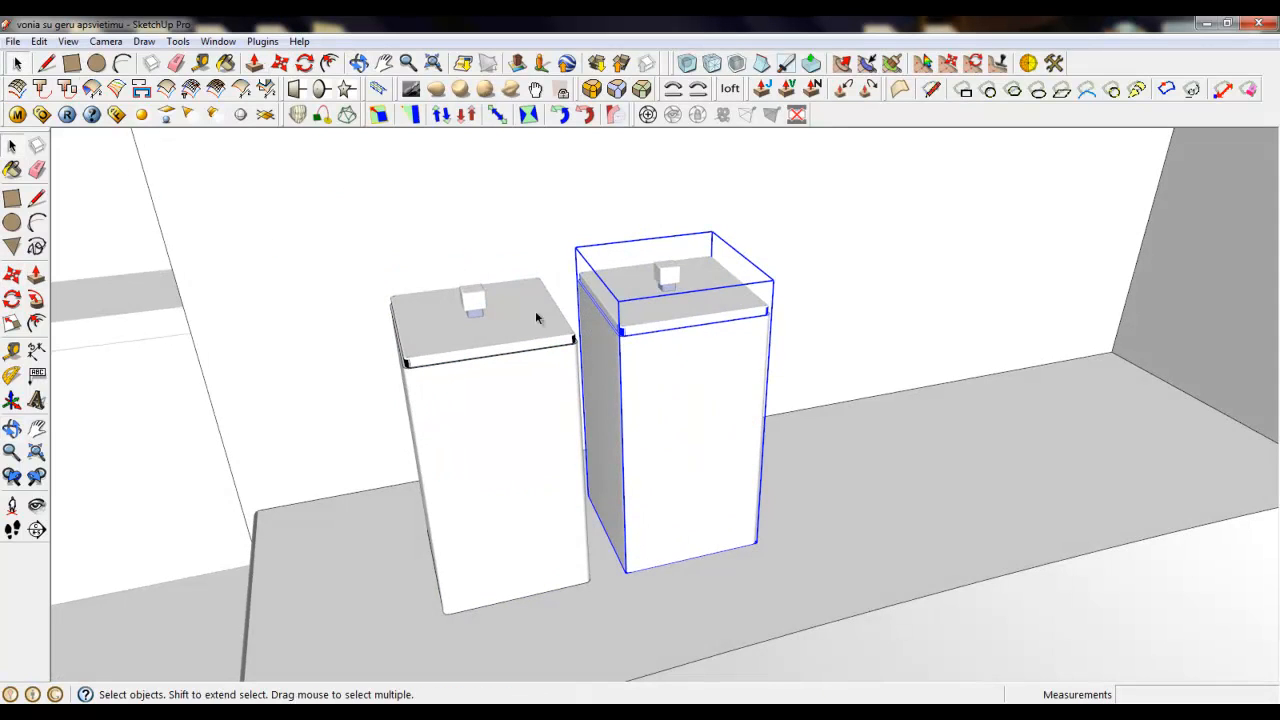
# Open the copied container's group and its lid, and delete the knob.
pyautogui.doubleClick(677, 369)
pyautogui.scroll(3, 688, 300)
pyautogui.click(662, 316)
pyautogui.doubleClick(650, 311)
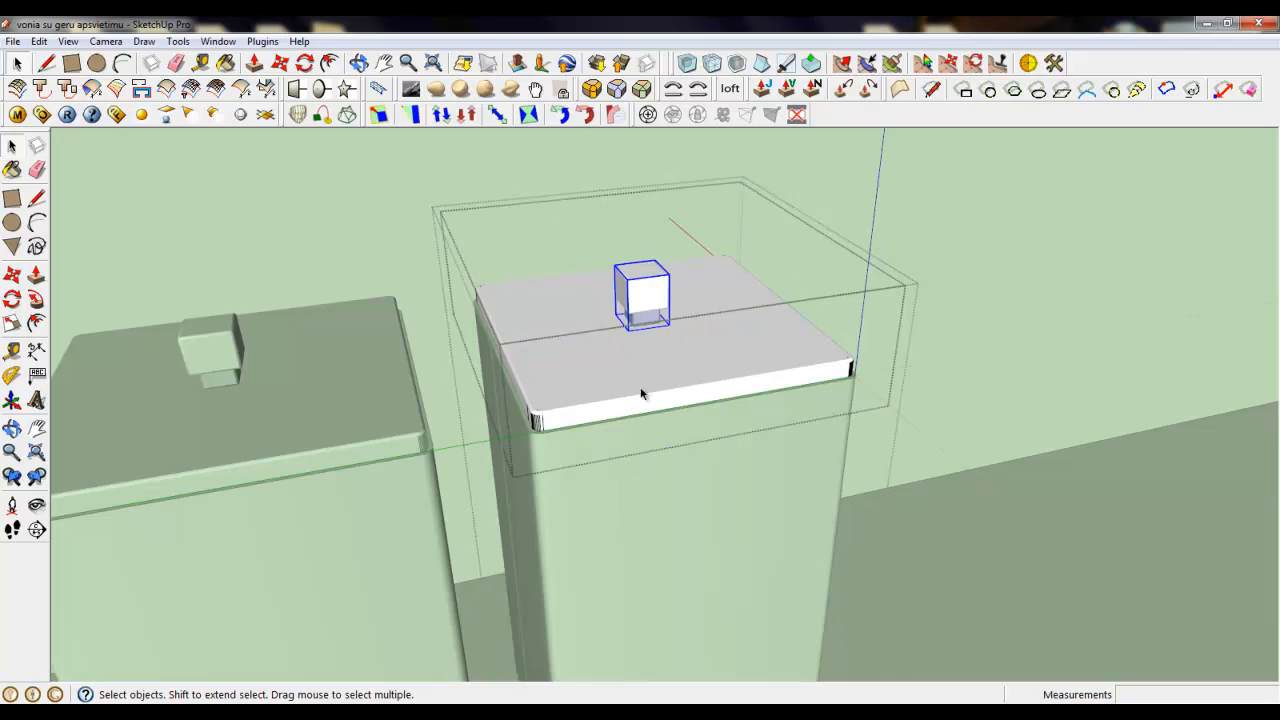
pyautogui.press('Delete')
# Draw a circle near the copied lid's back corner and push it down about 3.1 mm to cut a hole.
pyautogui.moveTo(641, 393); pyautogui.dragTo(546, 505, button='middle')
pyautogui.click(97, 64)
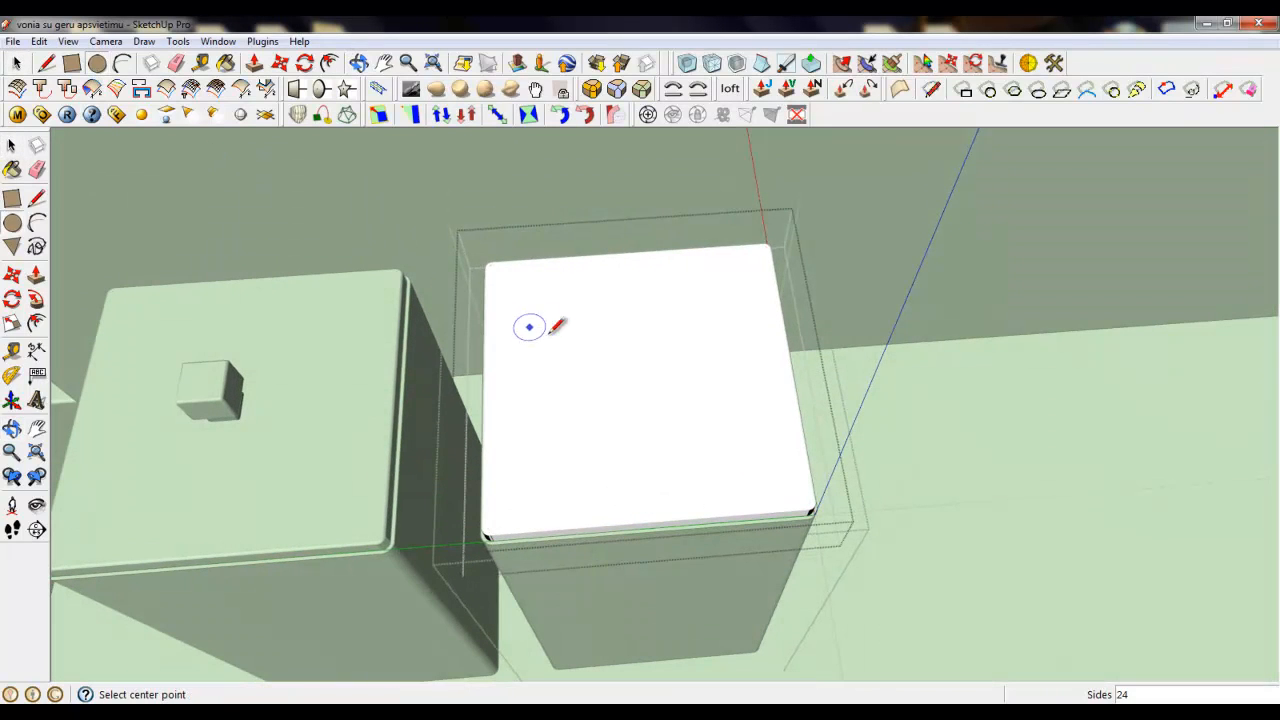
pyautogui.click(16, 64)
pyautogui.click(254, 63)
pyautogui.scroll(3, 543, 320)
pyautogui.moveTo(543, 320); pyautogui.dragTo(542, 375)
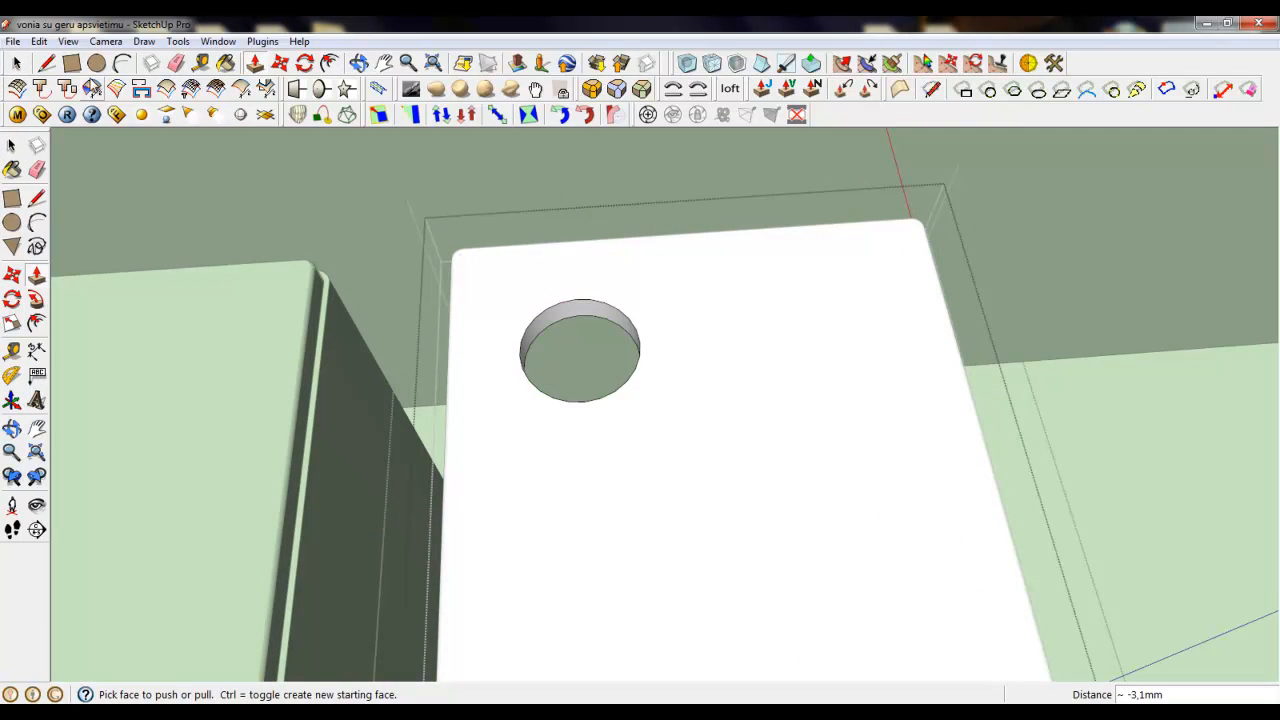
# Copy the rim circle of the lid hole to the lid's other three corners, forming a two-by-two pattern.
pyautogui.click(16, 64)
pyautogui.scroll(2, 615, 318)
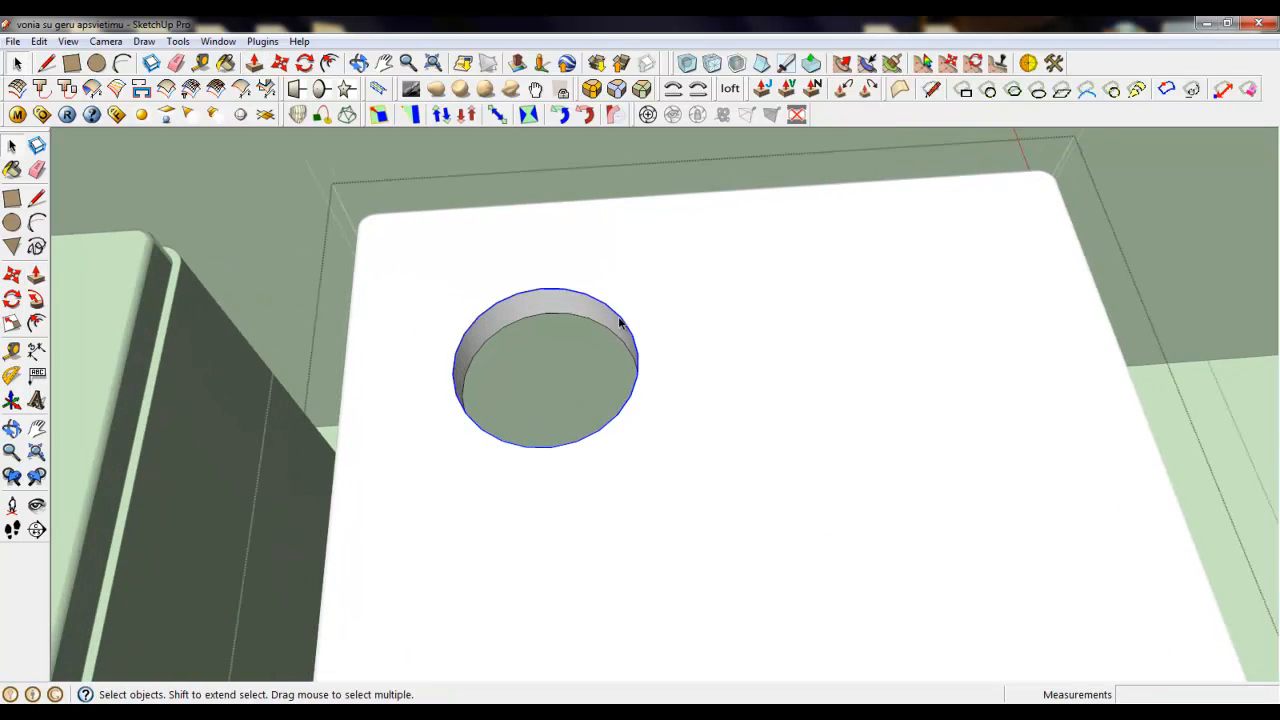
pyautogui.click(279, 63)
pyautogui.scroll(-4, 629, 206)
pyautogui.click(625, 312)
pyautogui.press('ctrl')
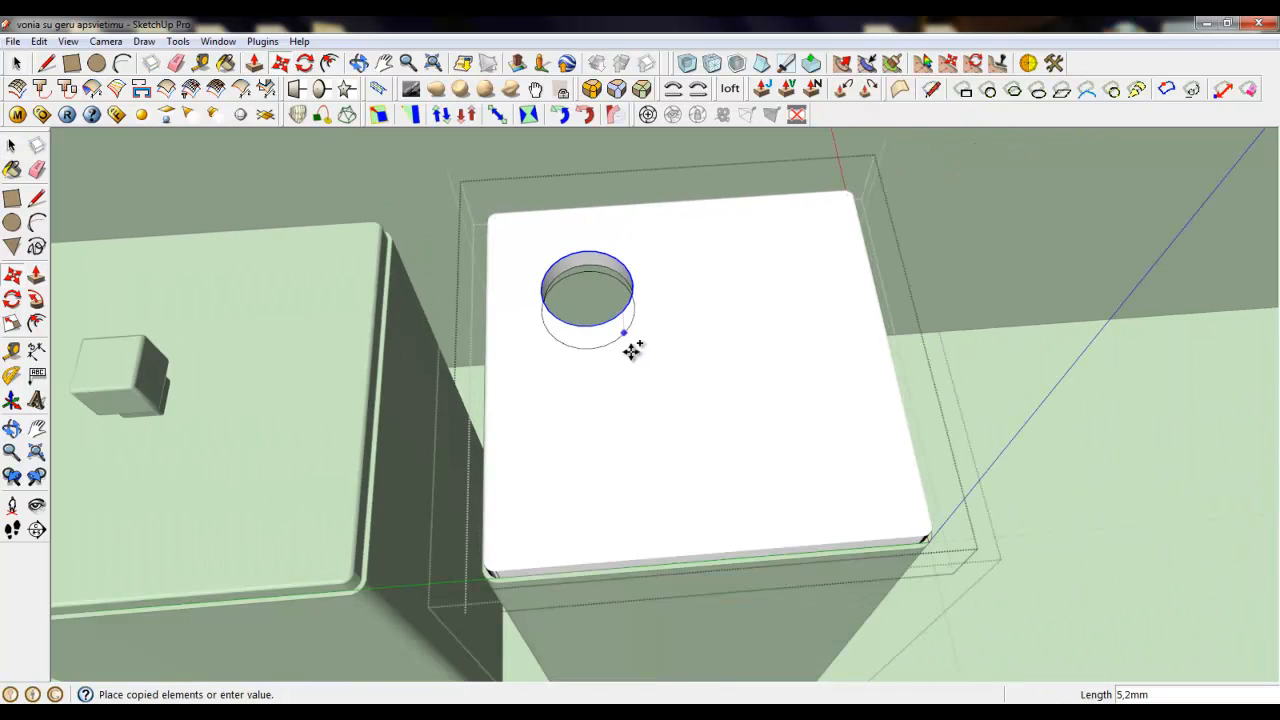
pyautogui.click(638, 471)
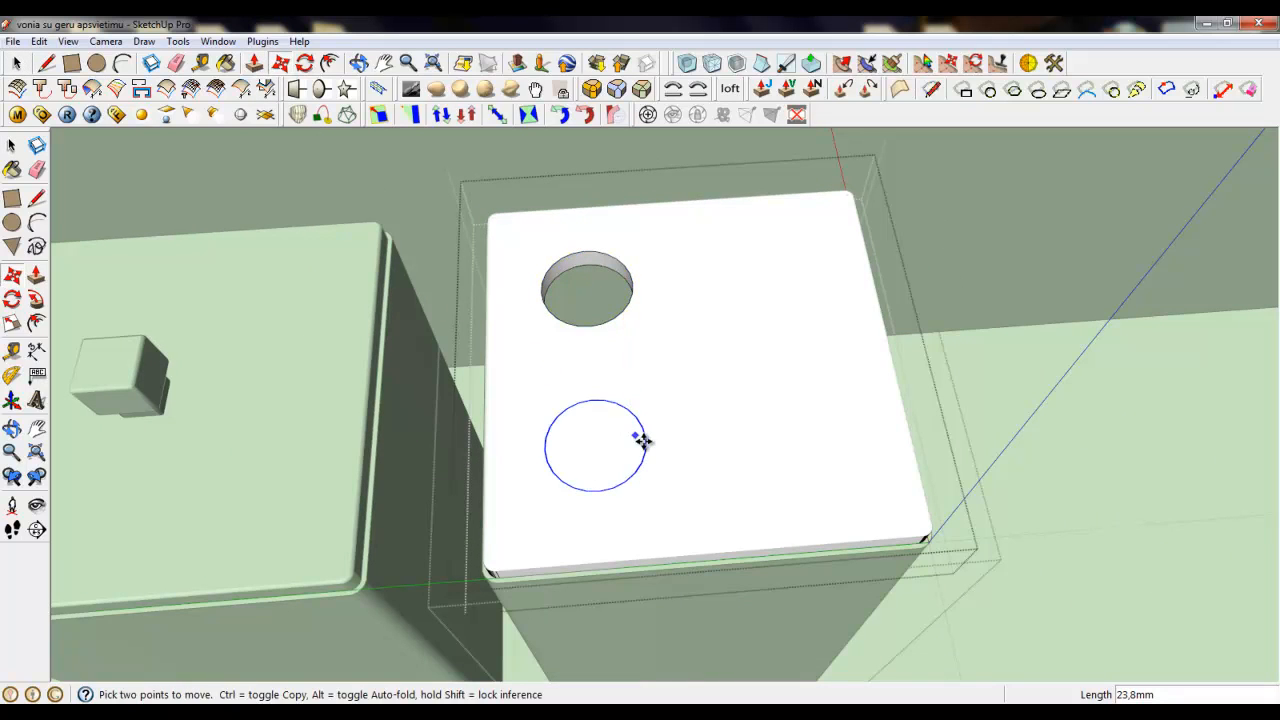
pyautogui.click(641, 441)
pyautogui.click(817, 433)
pyautogui.click(817, 433)
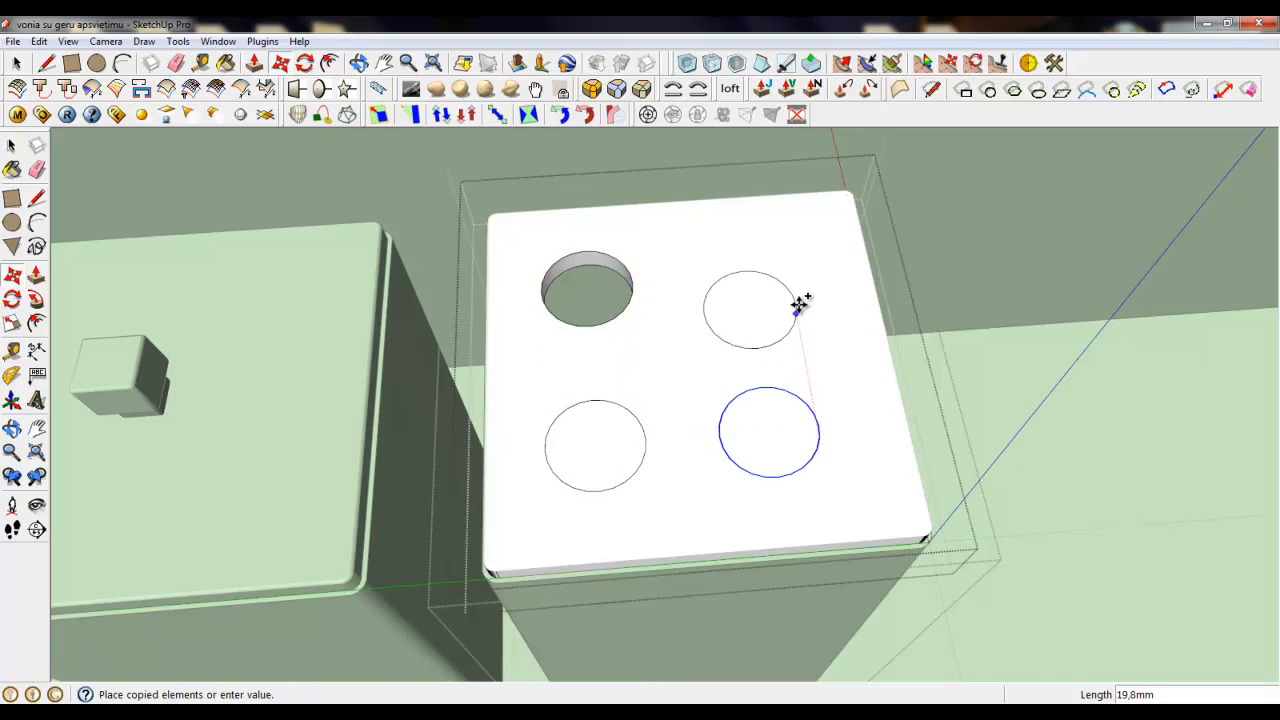
pyautogui.click(797, 286)
# Push the three copied circles down about 3.1 mm to cut matching holes through the lid.
pyautogui.click(254, 63)
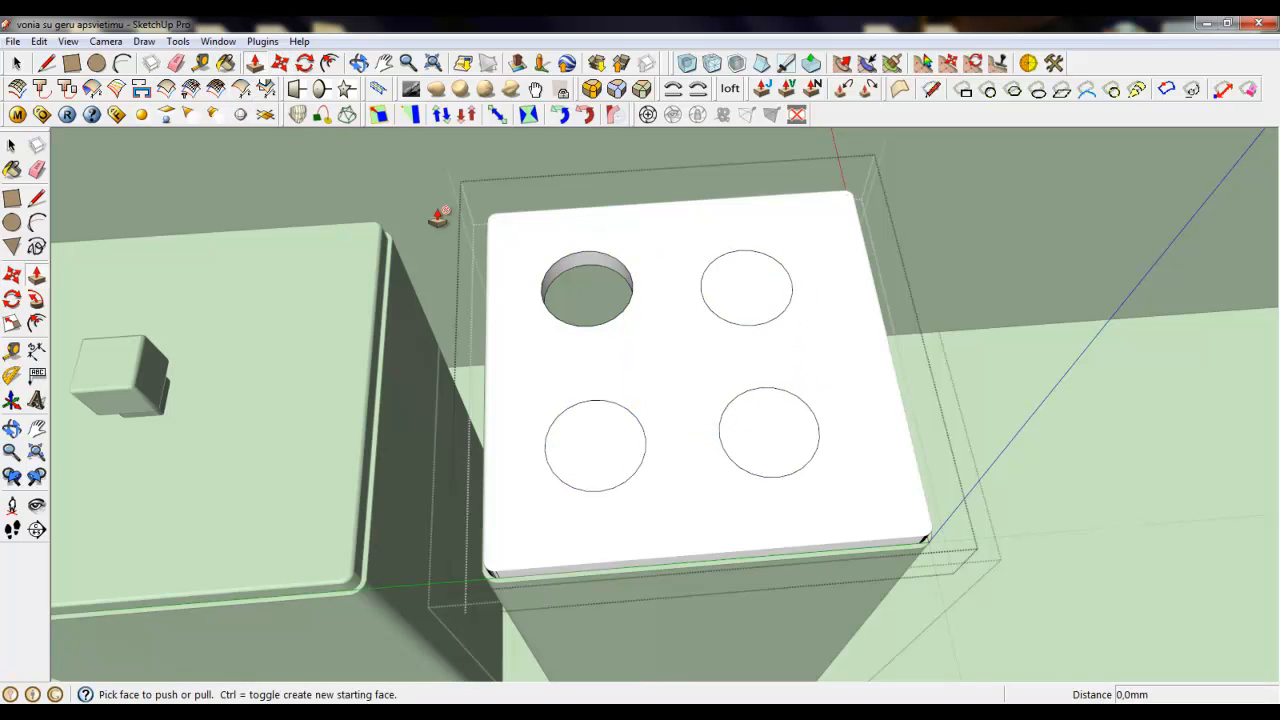
pyautogui.click(741, 283)
pyautogui.click(748, 320)
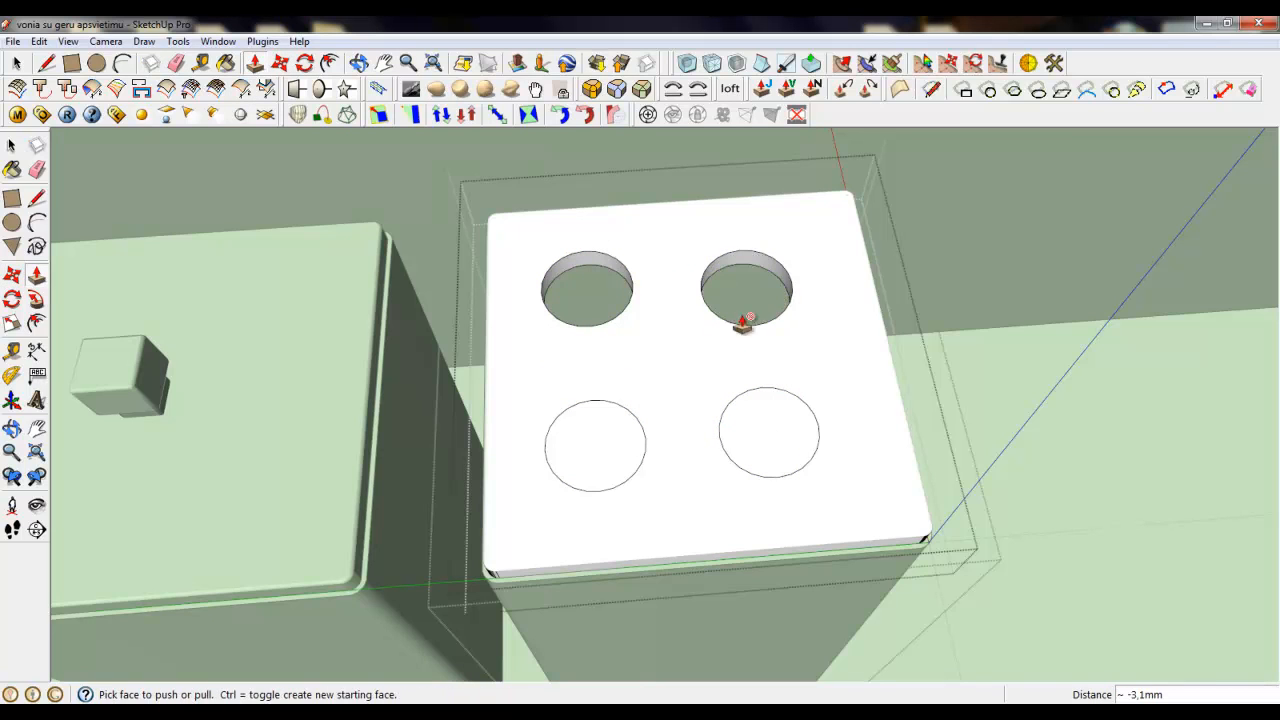
pyautogui.click(760, 438)
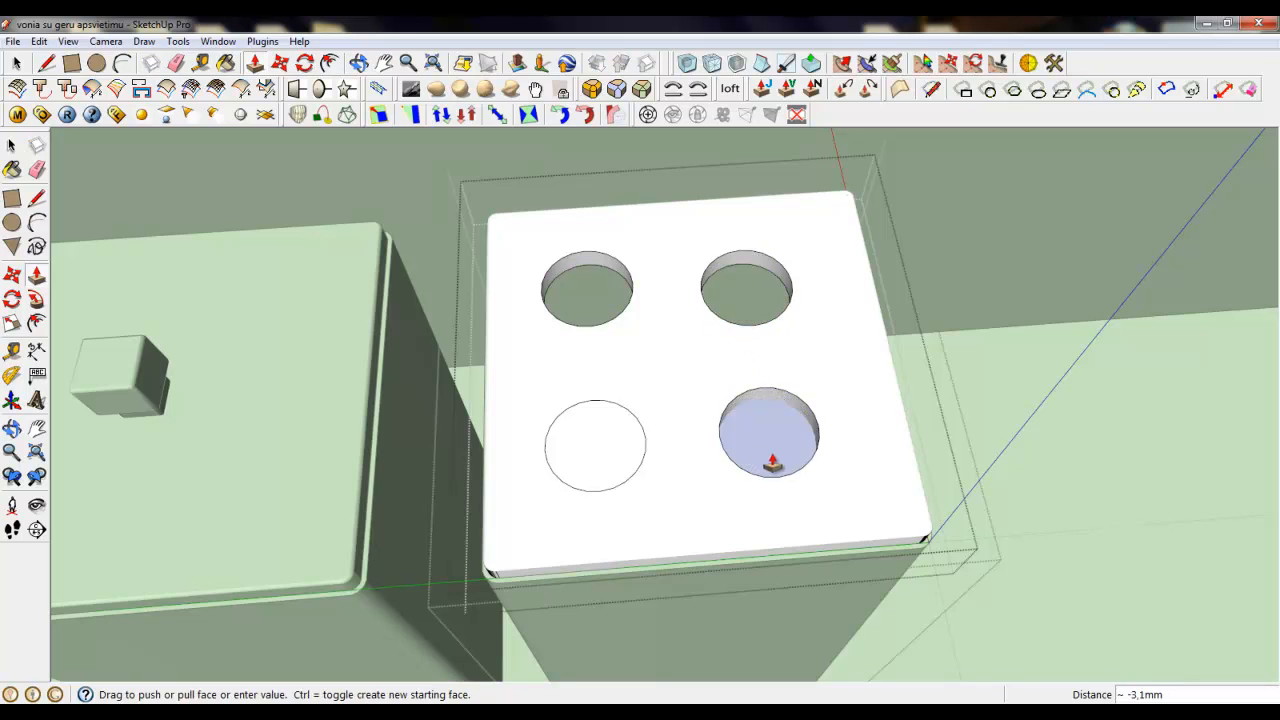
pyautogui.click(610, 278)
pyautogui.click(608, 436)
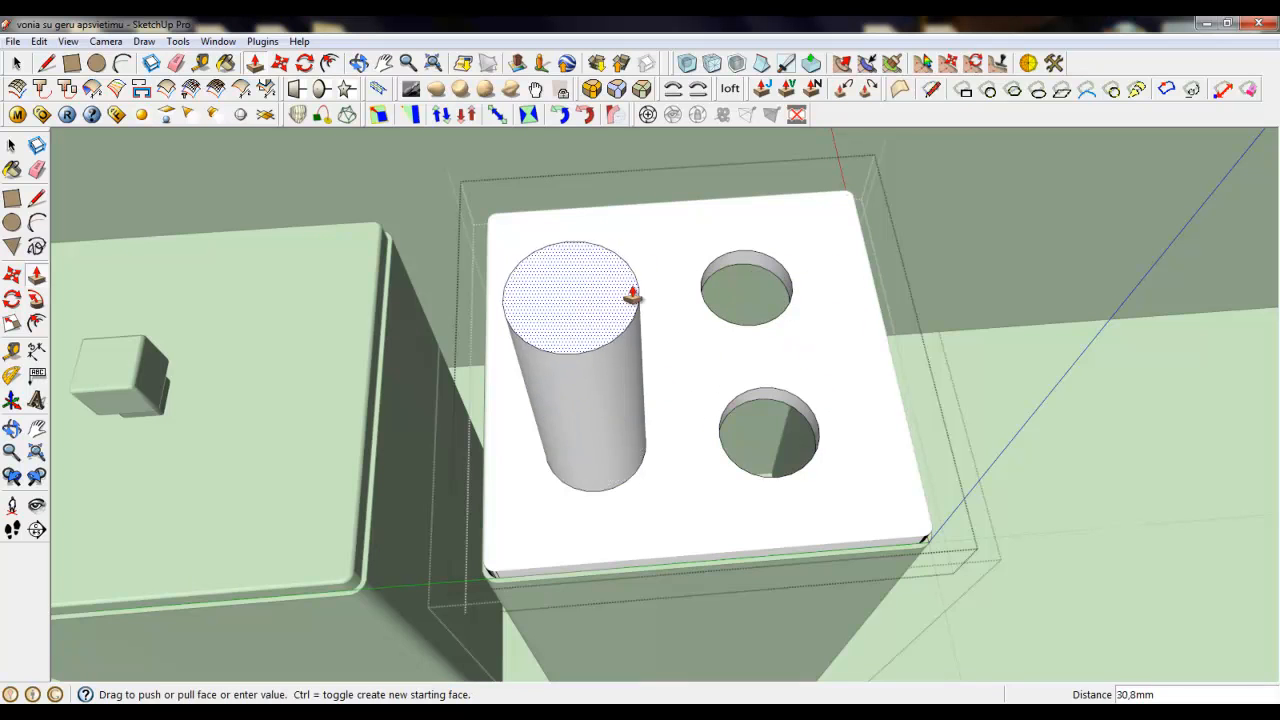
pyautogui.click(757, 278)
pyautogui.moveTo(691, 380); pyautogui.dragTo(762, 360, button='middle')
pyautogui.press('space')
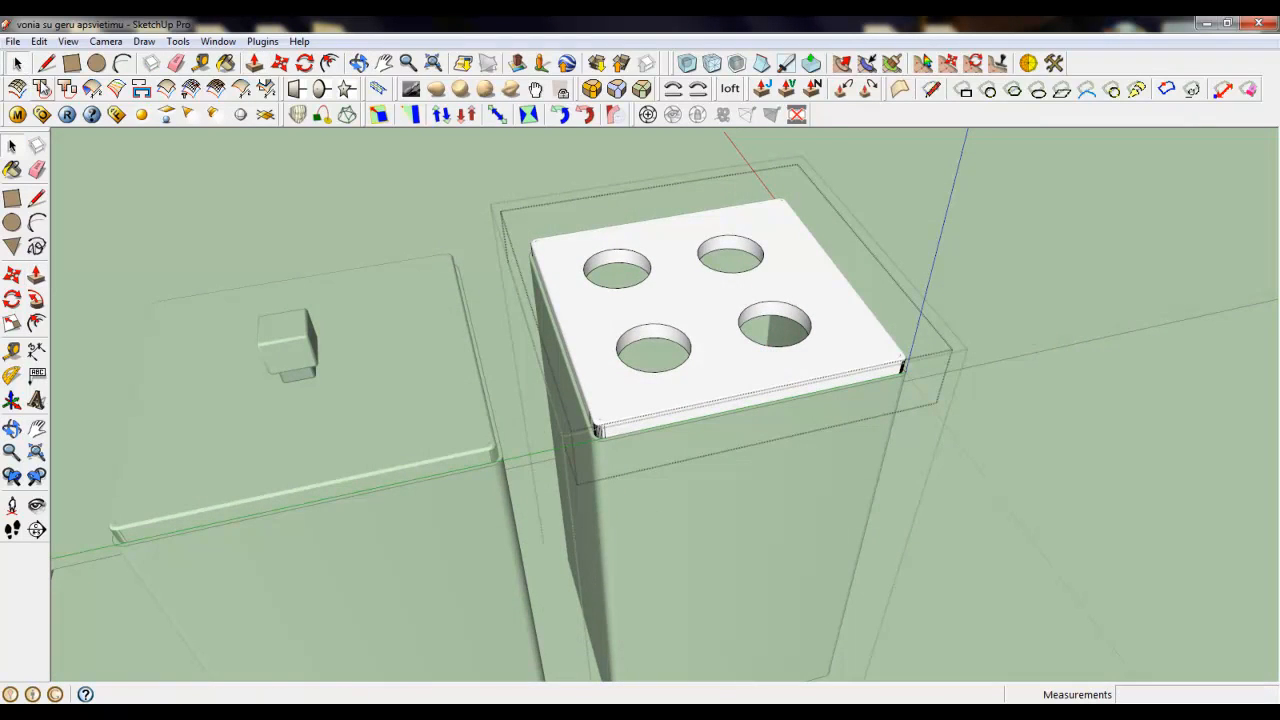
# Close the lid group and the surrounding container group.
pyautogui.scroll(3, 693, 265)
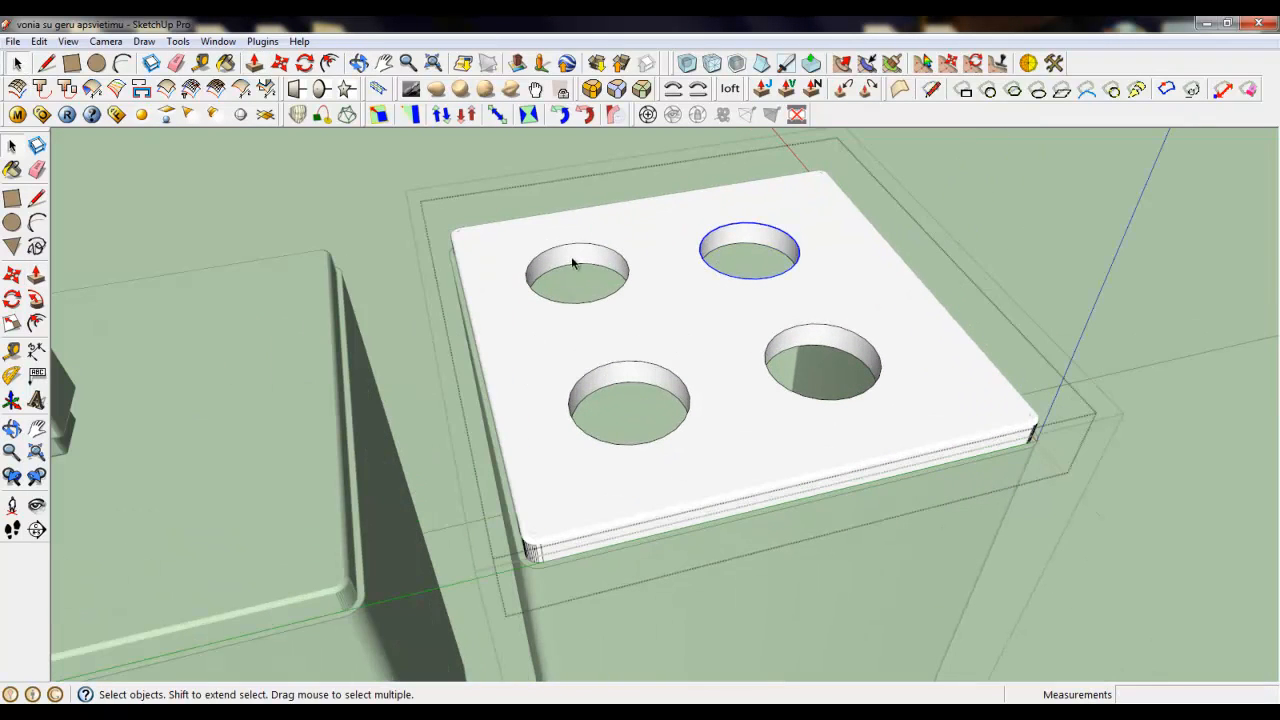
pyautogui.rightClick(360, 178)
pyautogui.click(414, 189)
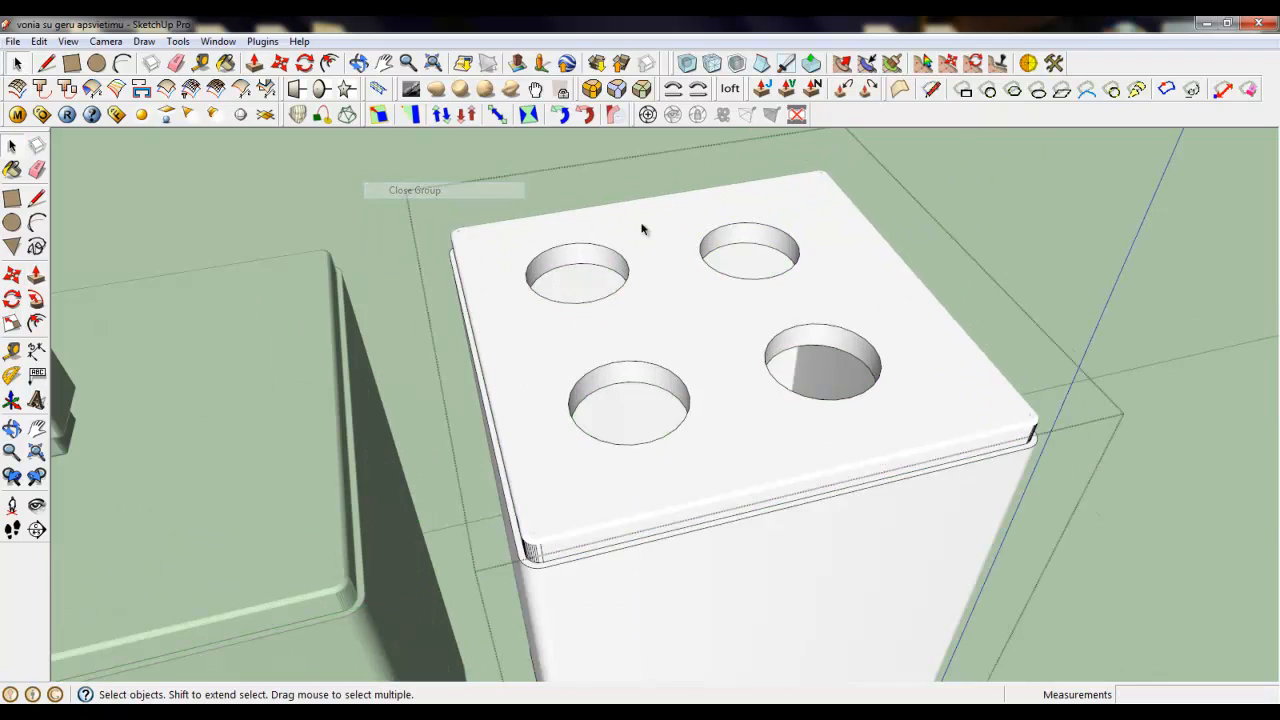
pyautogui.scroll(-4, 648, 246)
pyautogui.moveTo(654, 373); pyautogui.dragTo(776, 222, button='middle')
pyautogui.scroll(-4, 350, 230)
pyautogui.moveTo(538, 304); pyautogui.dragTo(616, 243, button='middle')
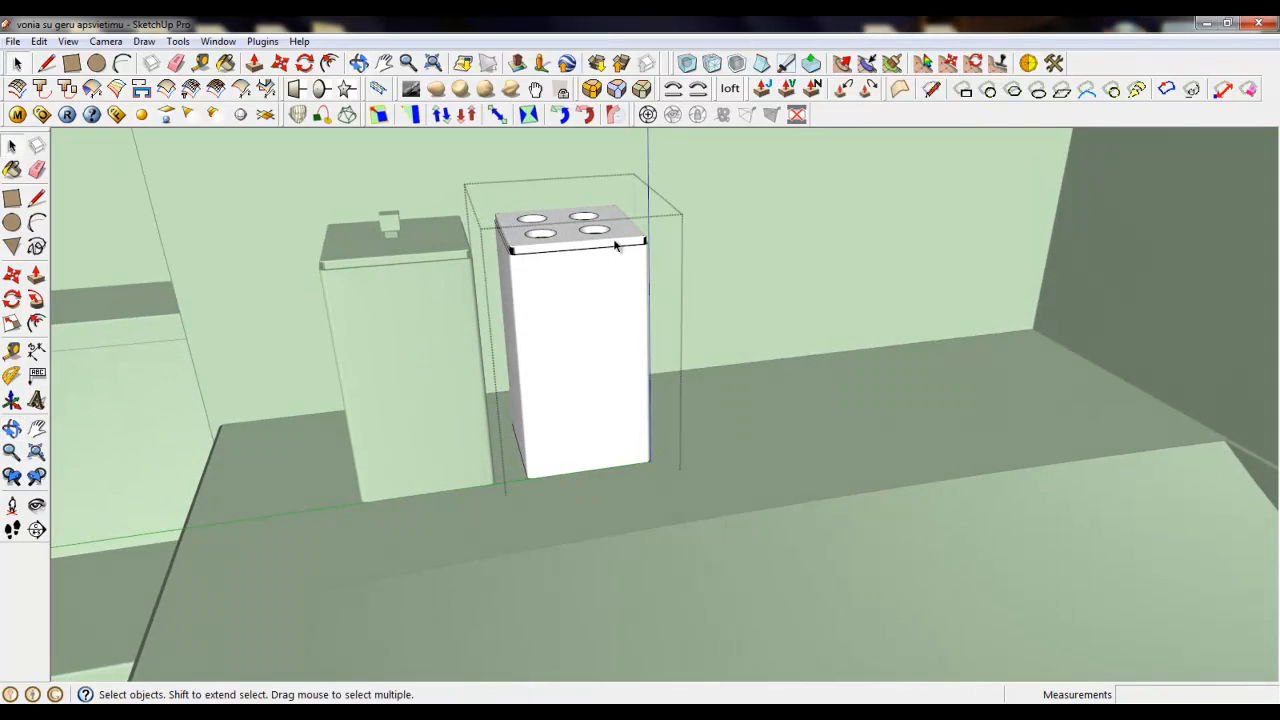
pyautogui.rightClick(619, 239)
pyautogui.rightClick(733, 211)
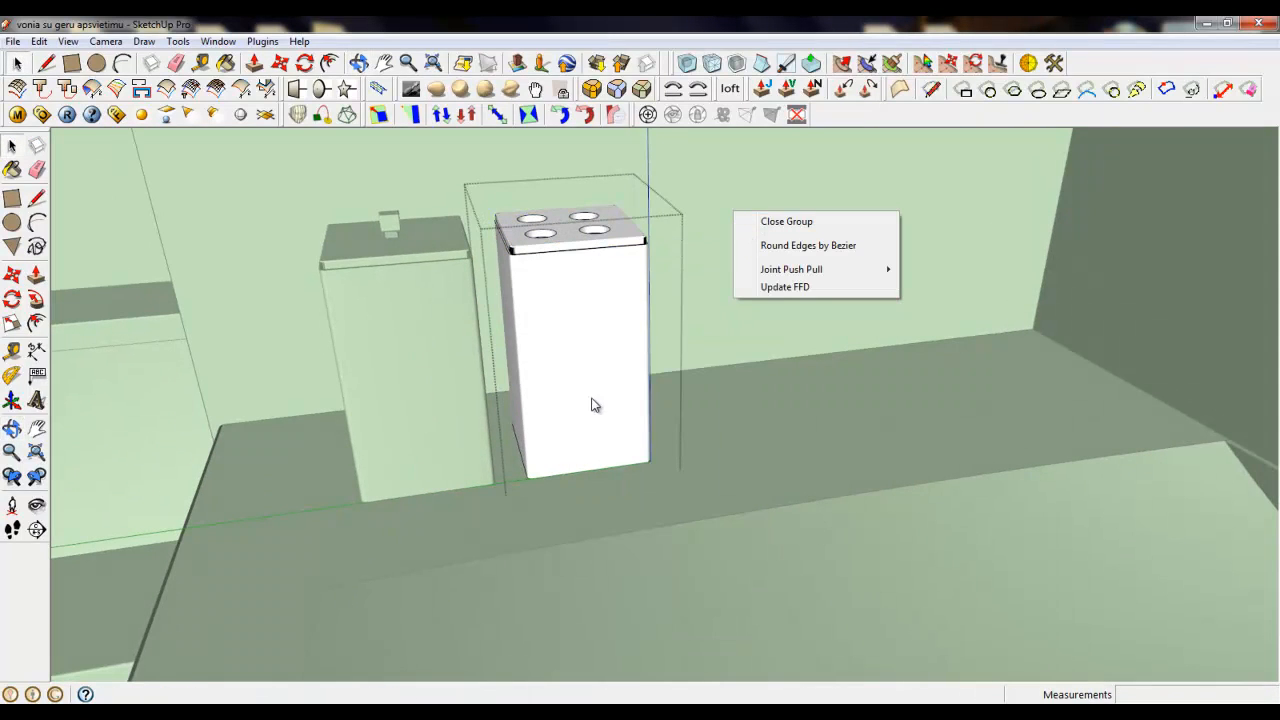
pyautogui.click(786, 221)
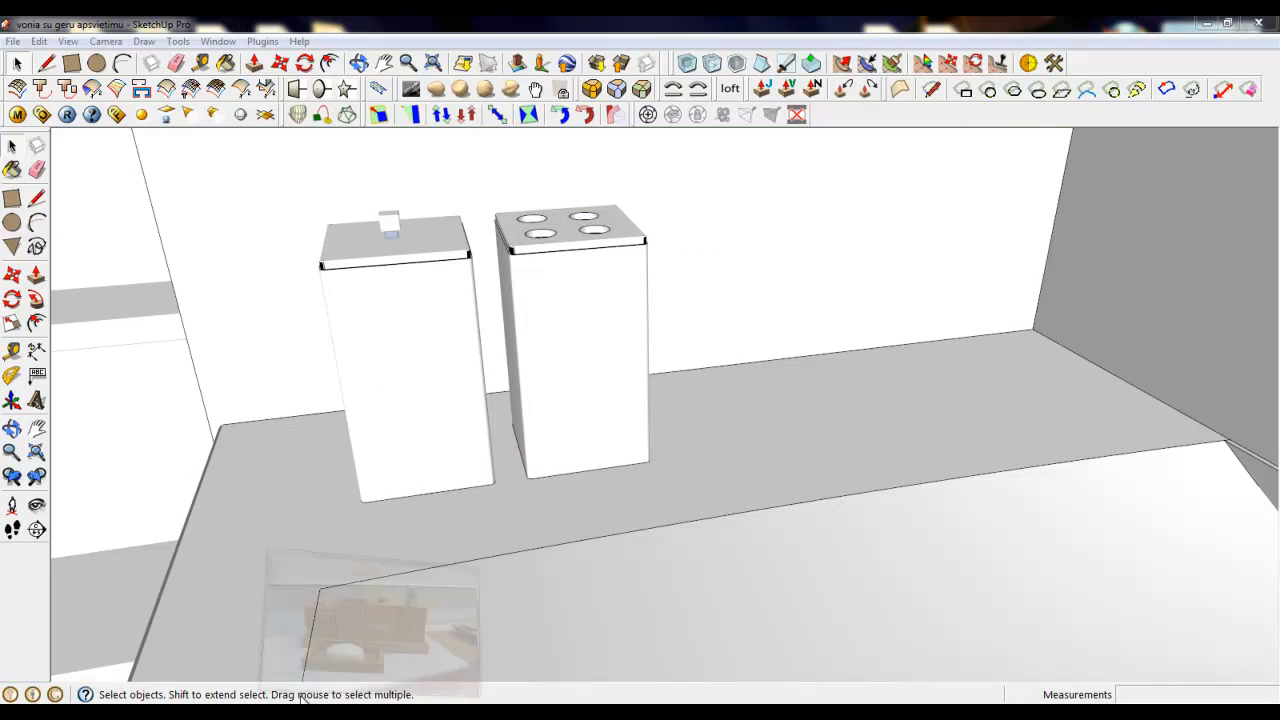
# Consult the bathroom accessories reference photo and place a copy of the holed container beside it along the countertop.
pyautogui.click(294, 699)
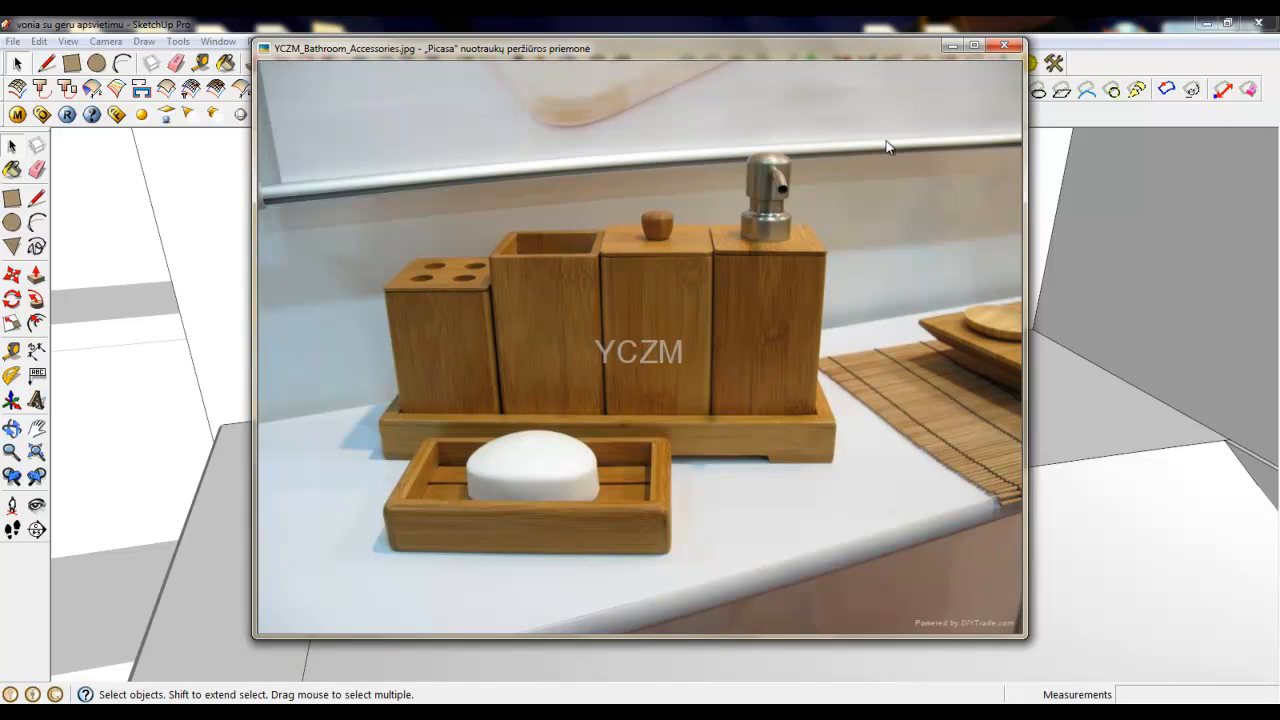
pyautogui.click(947, 45)
pyautogui.click(590, 300)
pyautogui.scroll(-2, 586, 403)
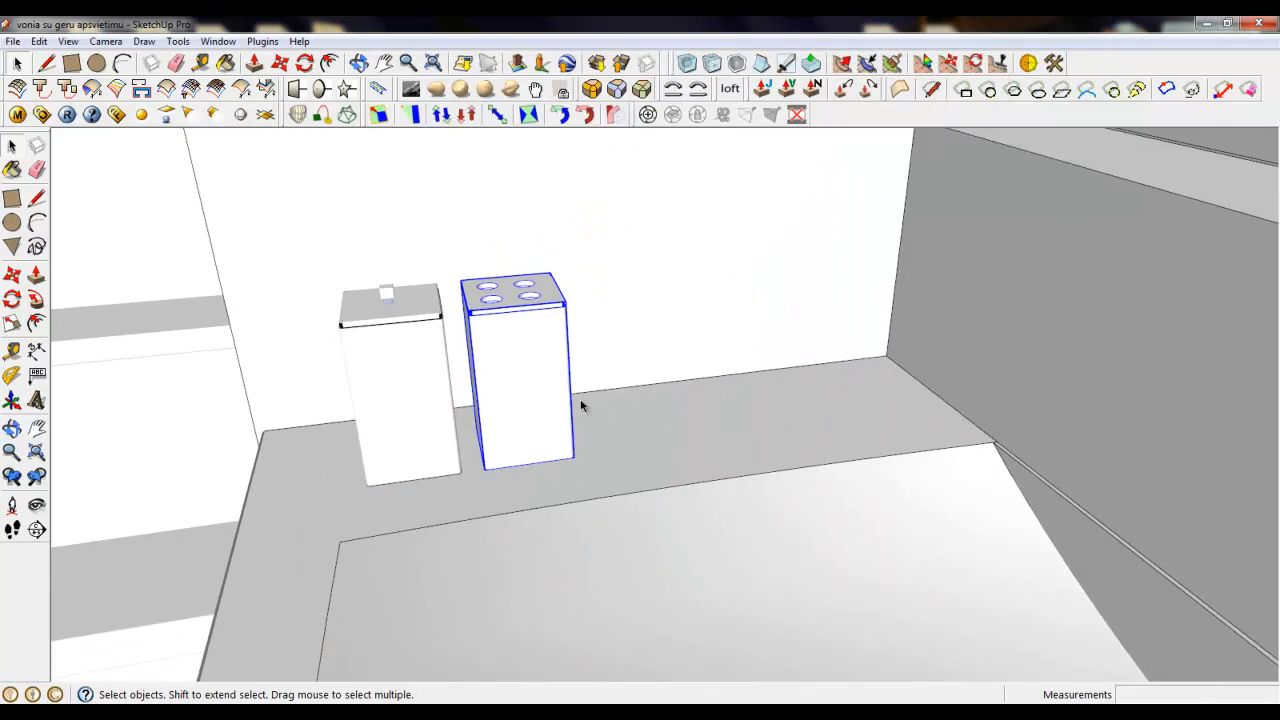
pyautogui.scroll(3, 425, 377)
pyautogui.click(281, 63)
pyautogui.click(457, 371)
pyautogui.press('ctrl')
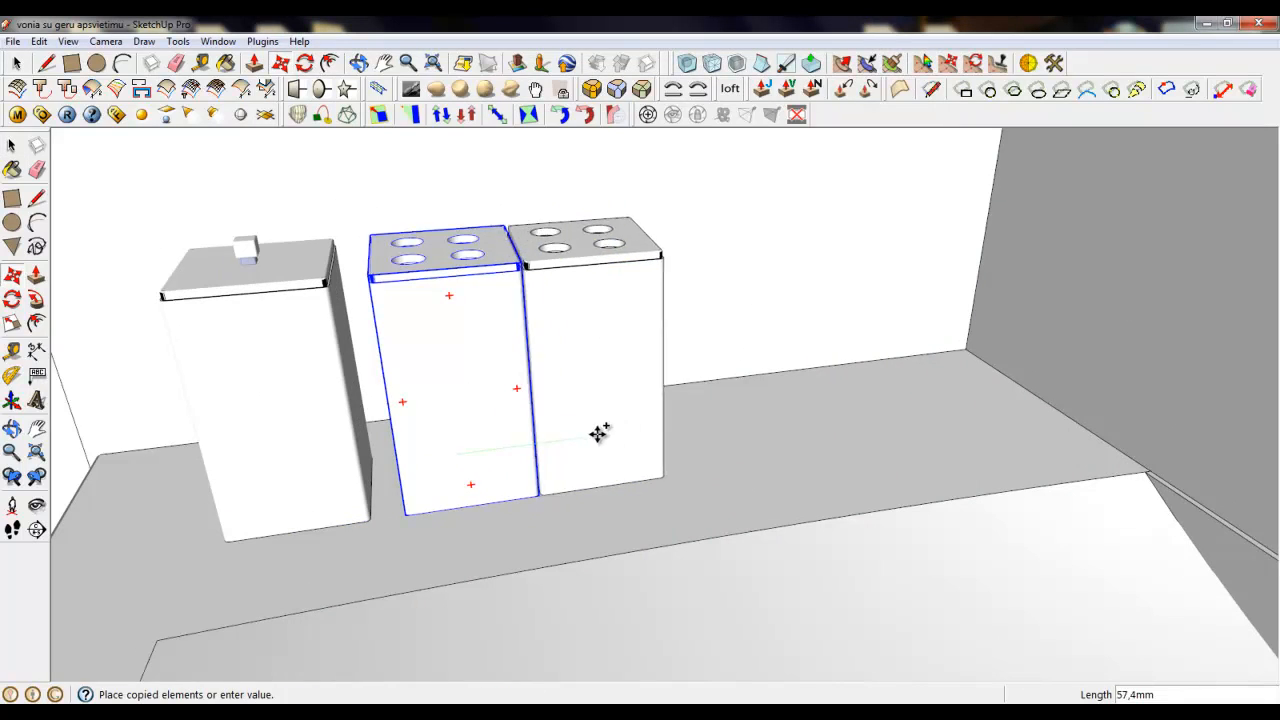
pyautogui.click(626, 437)
# Open the new container copy's group, delete its holed lid, and close the group.
pyautogui.click(19, 65)
pyautogui.scroll(3, 614, 248)
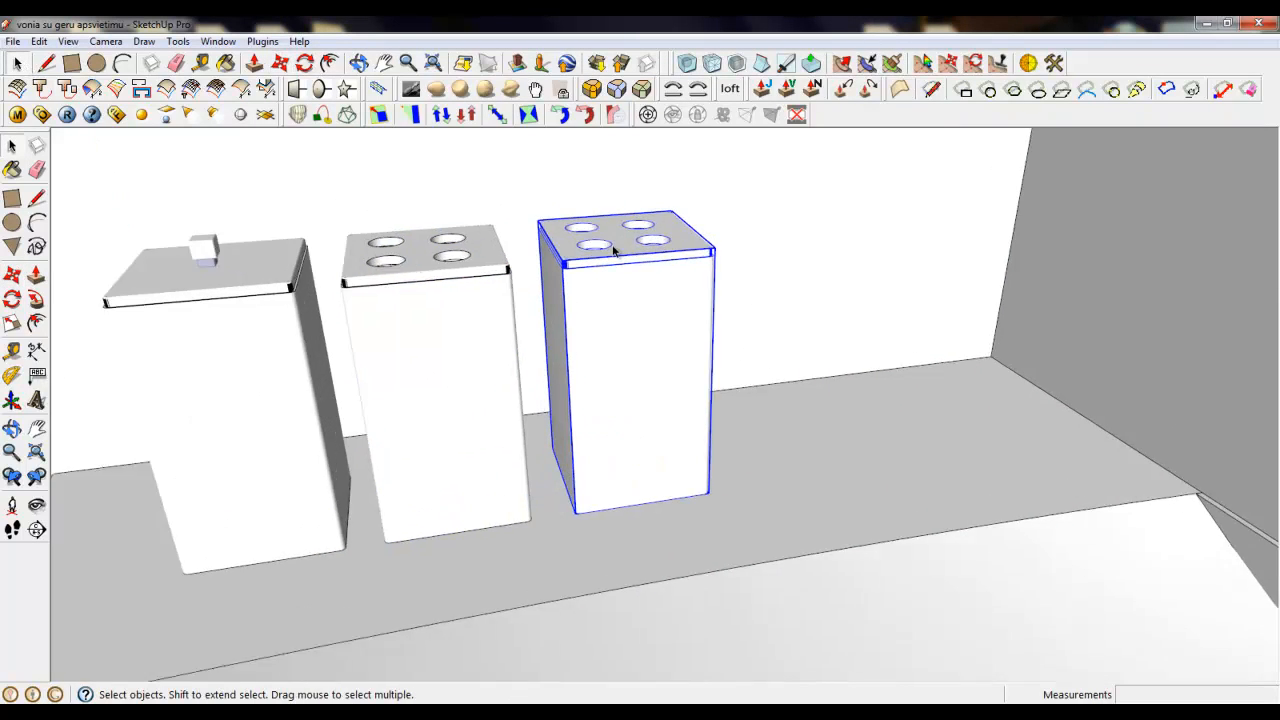
pyautogui.doubleClick(614, 248)
pyautogui.click(619, 241)
pyautogui.press('Delete')
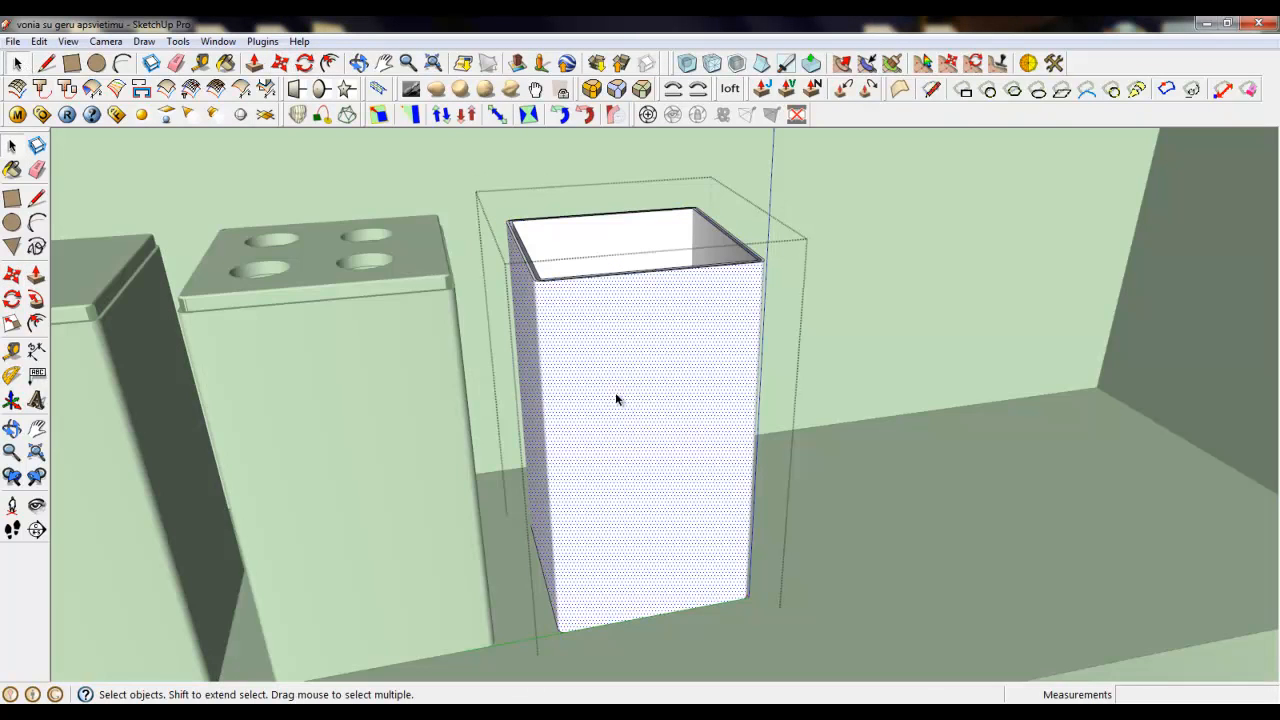
pyautogui.rightClick(821, 411)
pyautogui.click(832, 421)
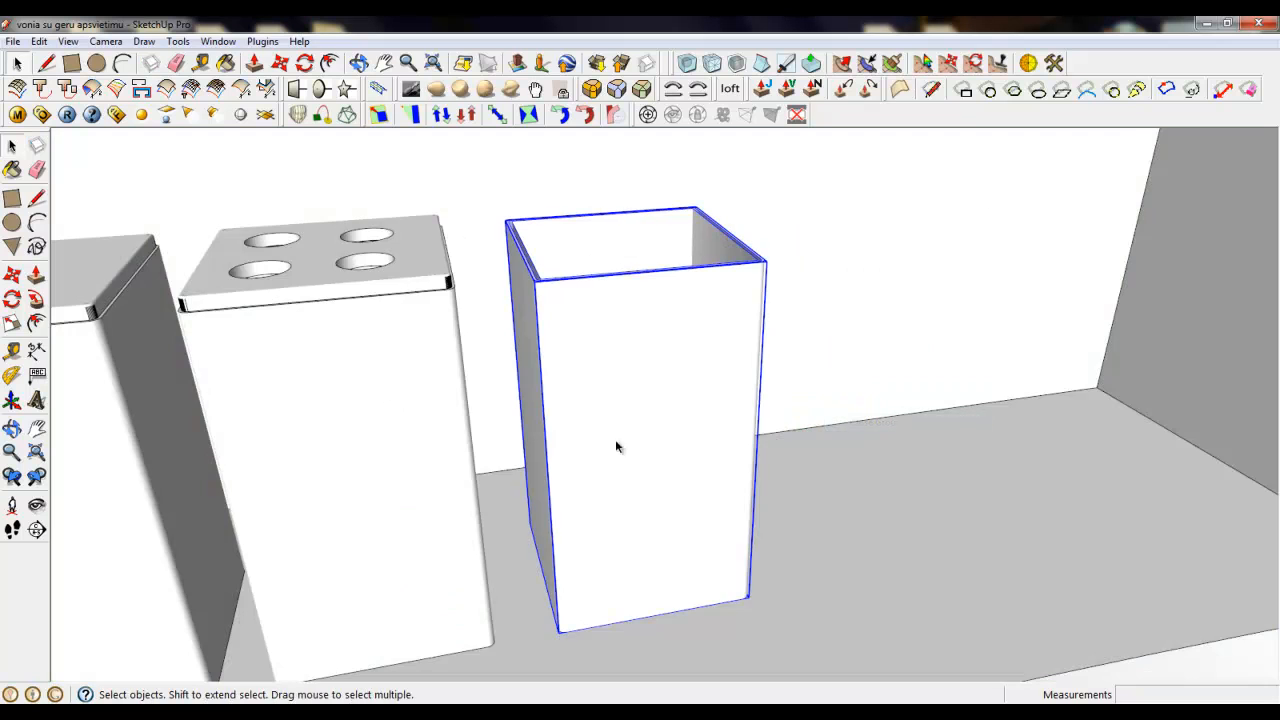
# Scale the open container's height by a factor of 1.39 from its top.
pyautogui.click(12, 323)
pyautogui.scroll(-3, 645, 295)
pyautogui.moveTo(633, 250); pyautogui.dragTo(628, 184)
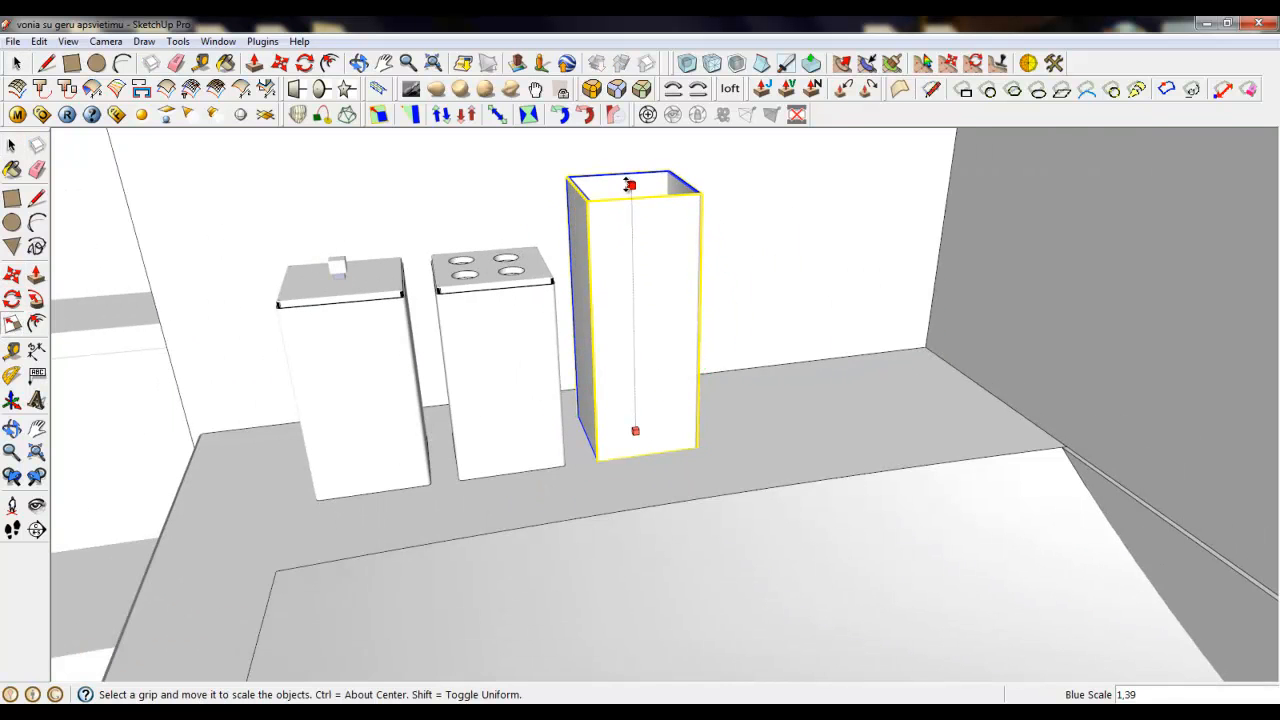
pyautogui.click(16, 63)
pyautogui.moveTo(652, 337); pyautogui.dragTo(780, 434, button='middle')
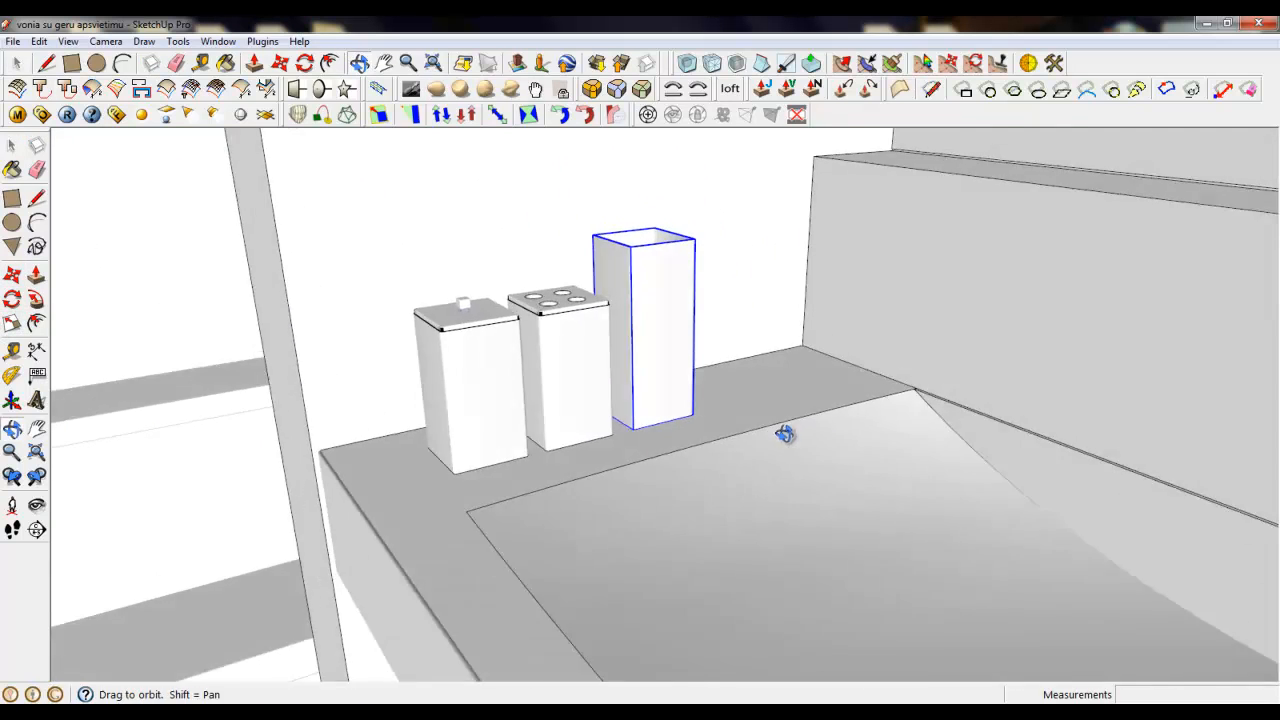
pyautogui.scroll(3, 766, 397)
pyautogui.scroll(3, 770, 392)
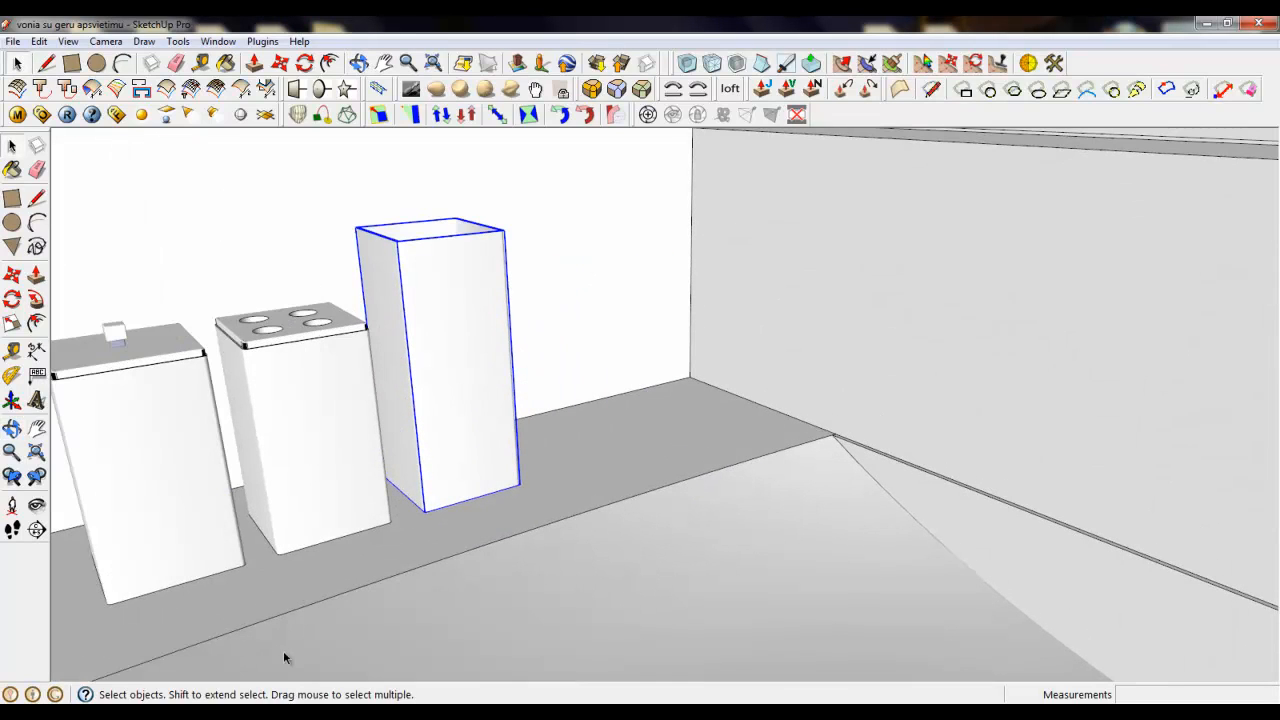
# Check the reference photo again and copy the knobbed container 222.8 mm along the countertop, beyond the tall open container.
pyautogui.click(432, 711)
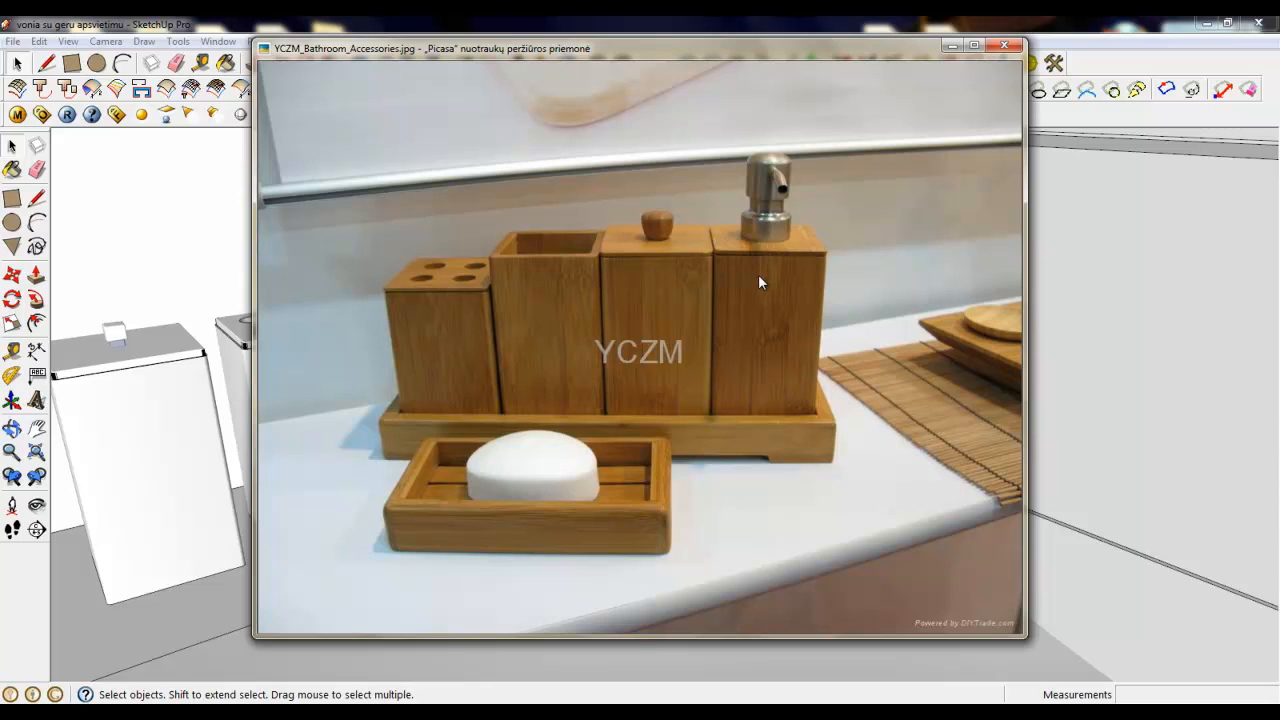
pyautogui.click(951, 46)
pyautogui.moveTo(591, 477)
pyautogui.mouseDown(button='middle')
pyautogui.moveTo(506, 534)
pyautogui.moveTo(540, 460)
pyautogui.mouseUp(button='middle')
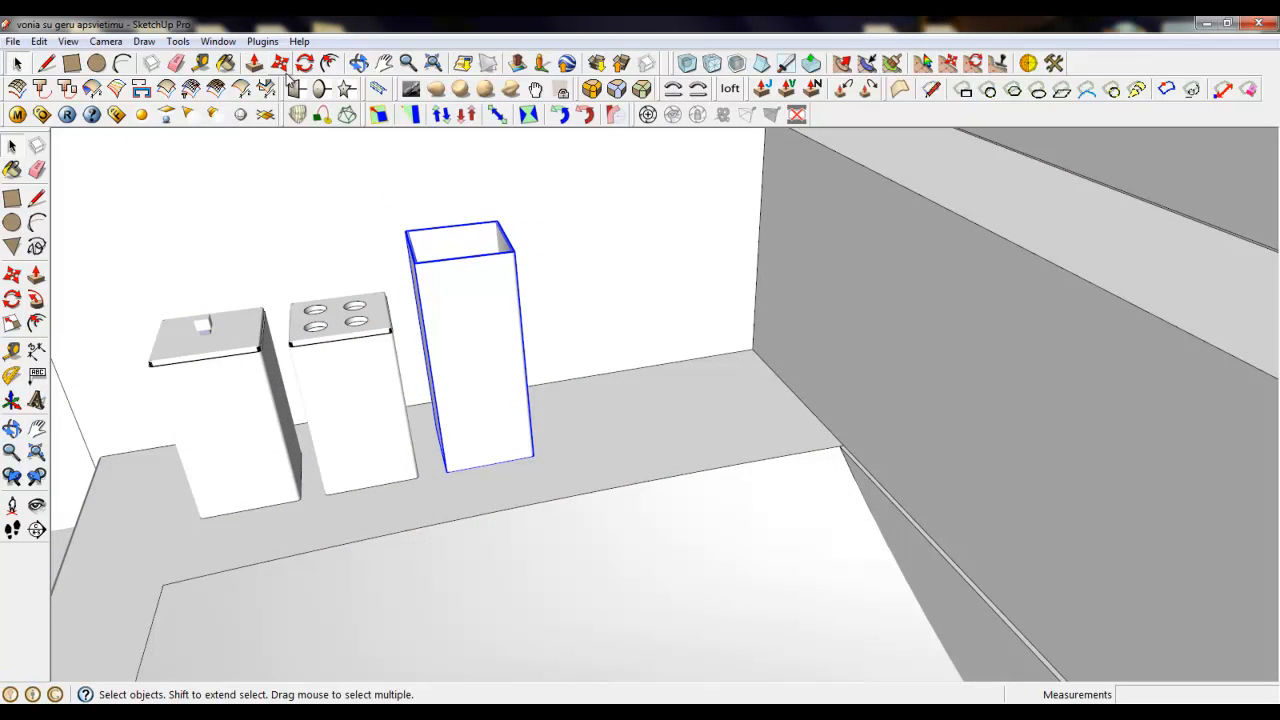
pyautogui.click(280, 62)
pyautogui.scroll(3, 429, 394)
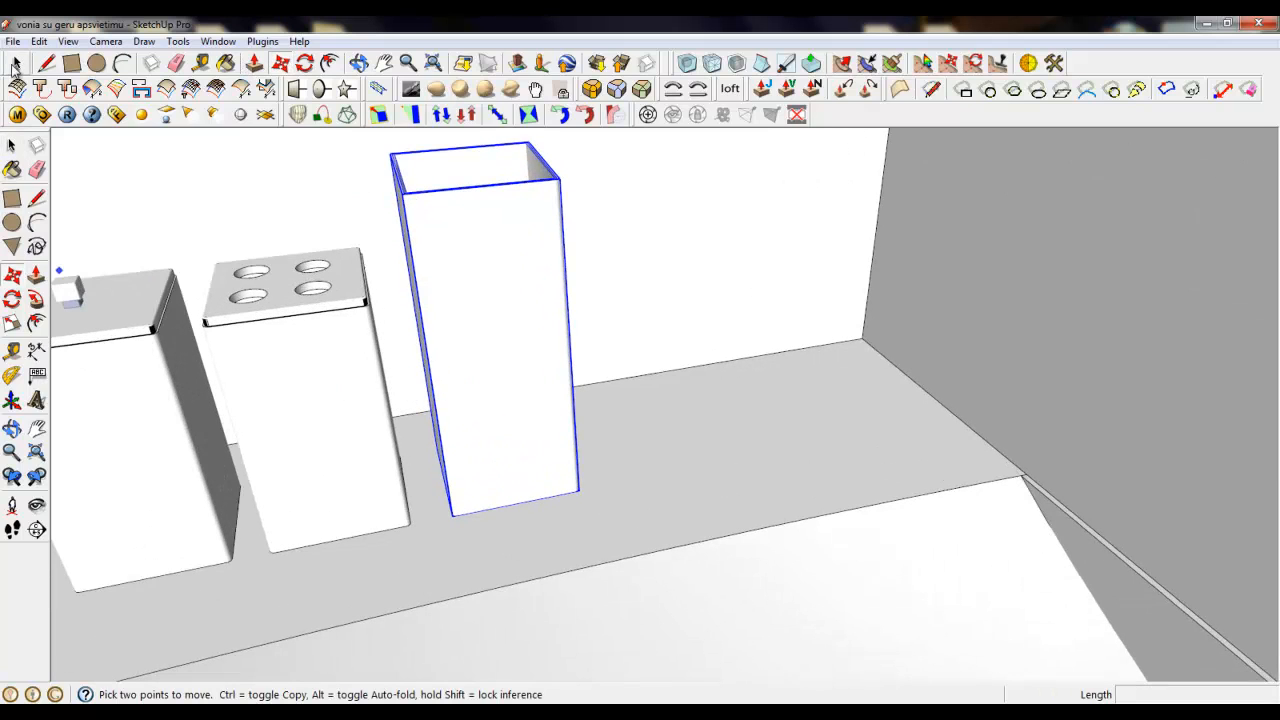
pyautogui.click(15, 63)
pyautogui.click(147, 404)
pyautogui.click(282, 63)
pyautogui.press('ctrl')
pyautogui.click(140, 535)
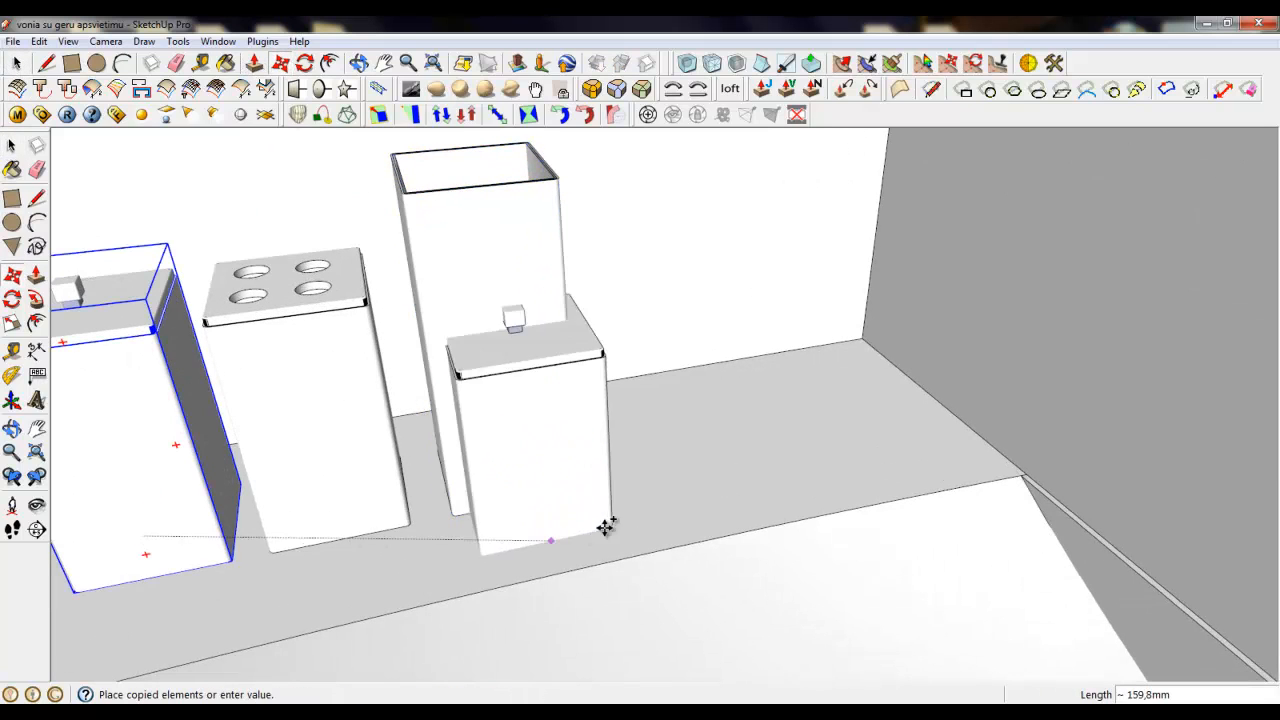
pyautogui.click(686, 434)
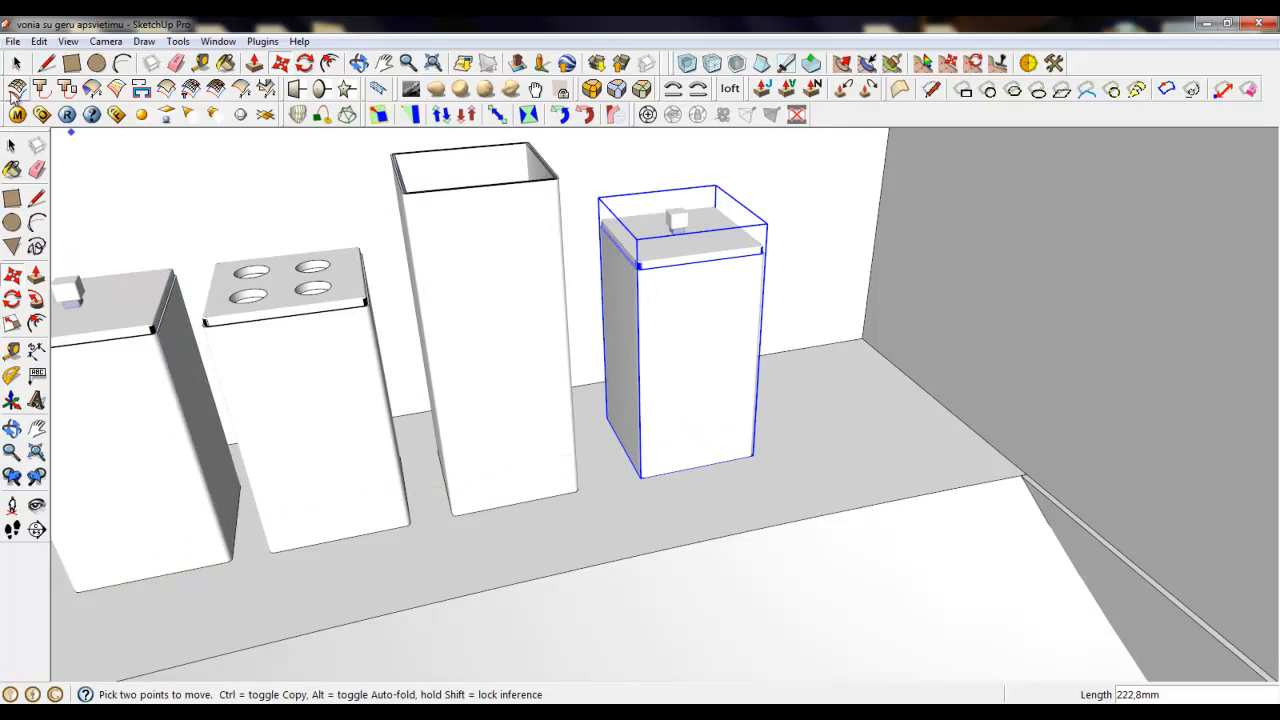
# Open the copied knobbed container and its lid, delete the knob, and close both groups.
pyautogui.press('space')
pyautogui.scroll(3, 750, 596)
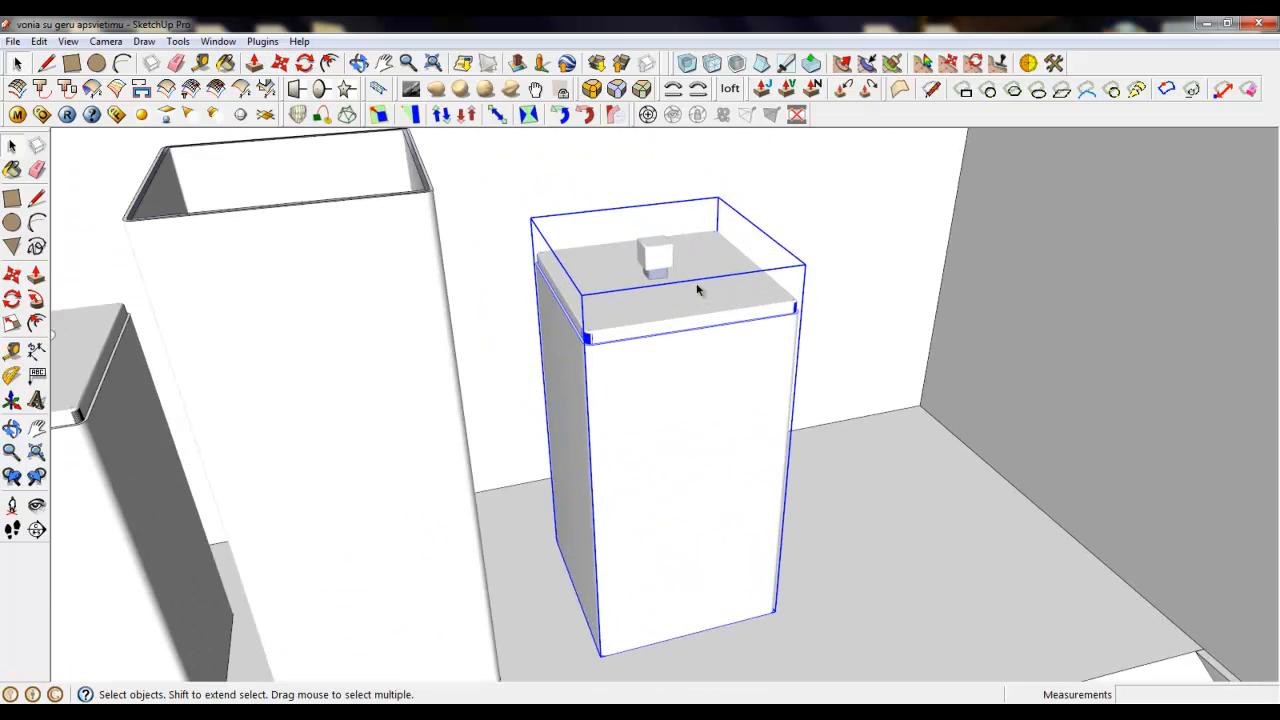
pyautogui.doubleClick(683, 268)
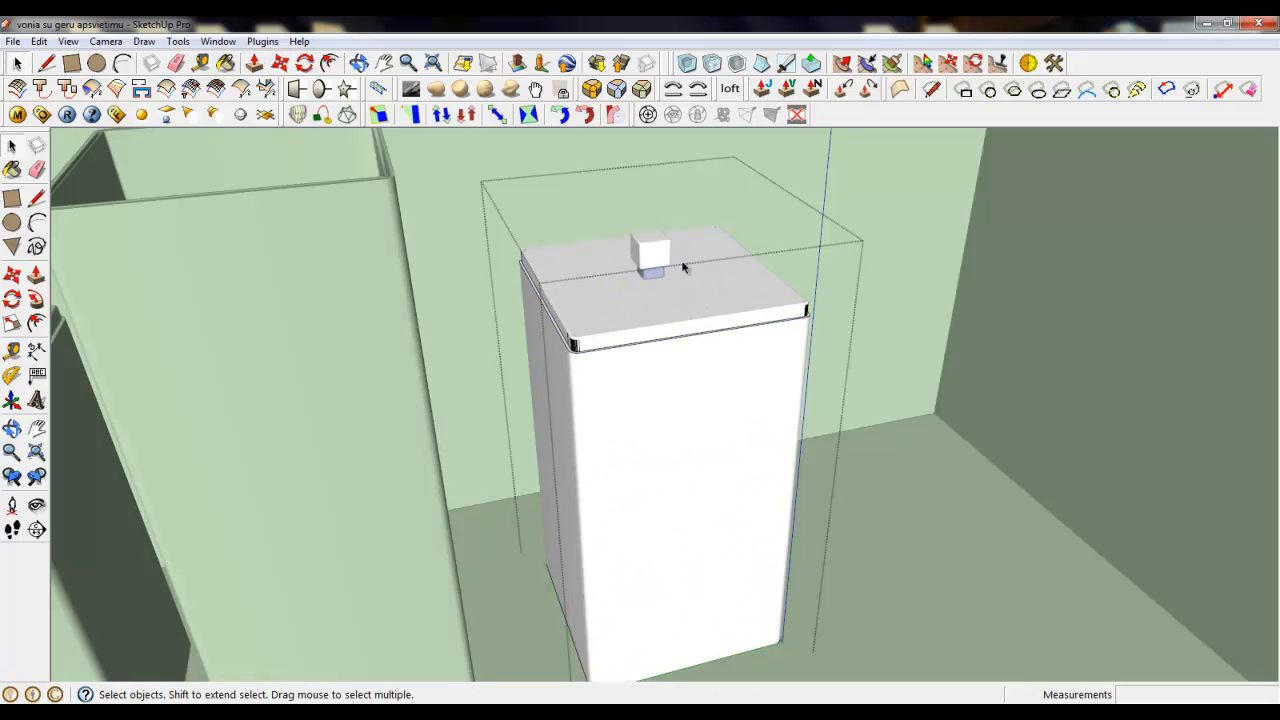
pyautogui.click(657, 251)
pyautogui.doubleClick(657, 251)
pyautogui.click(654, 251)
pyautogui.press('Delete')
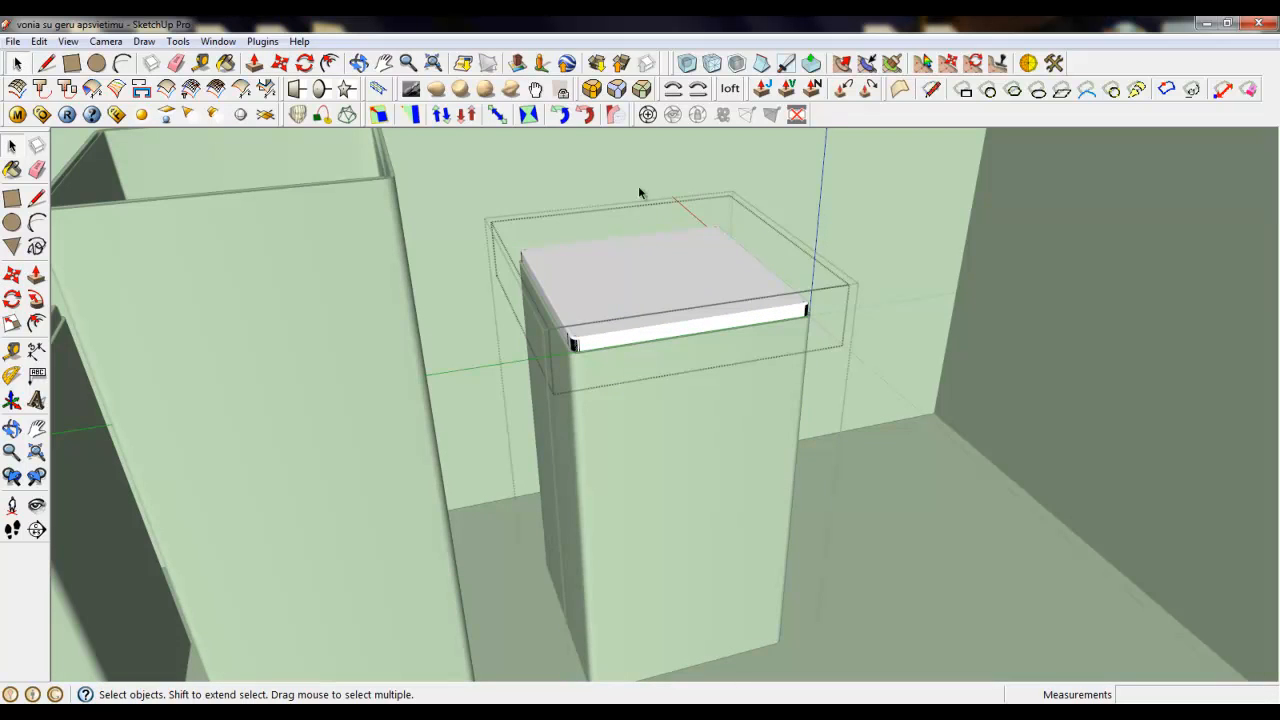
pyautogui.rightClick(649, 189)
pyautogui.click(660, 197)
pyautogui.rightClick(607, 149)
pyautogui.click(628, 160)
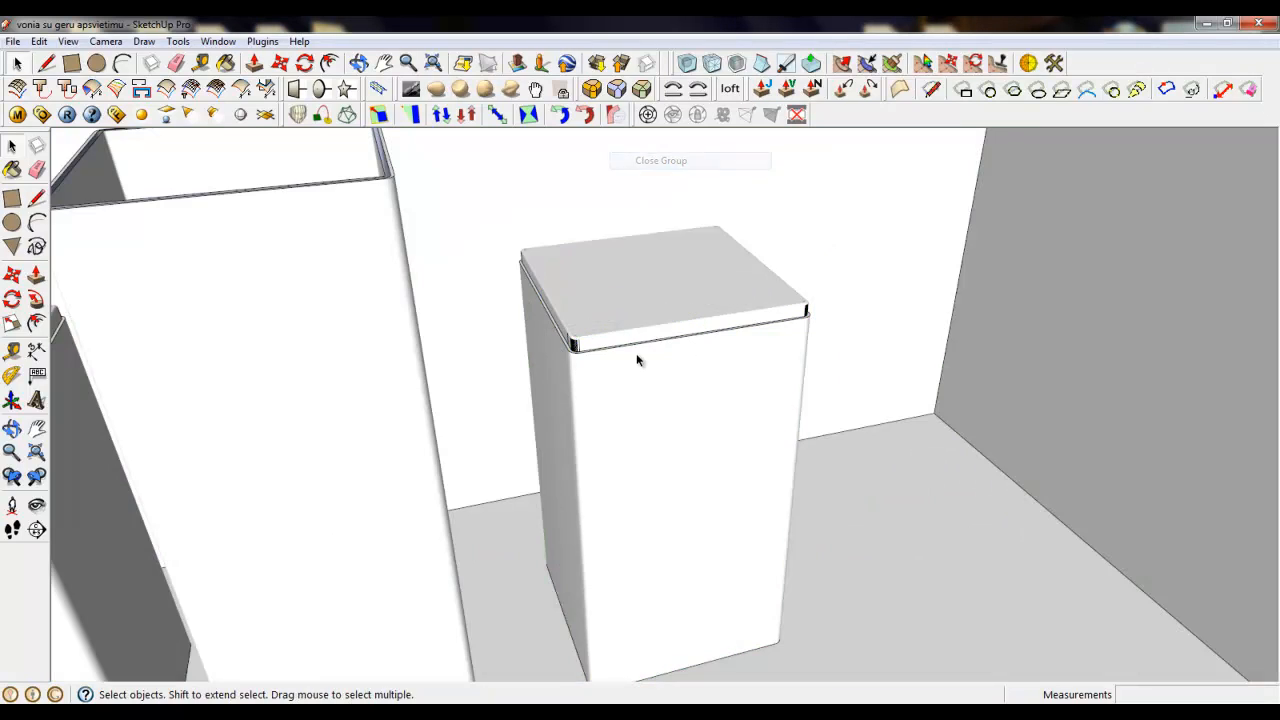
# Scale the knobless container's height by a factor of 1.16 from its top.
pyautogui.click(12, 375)
pyautogui.scroll(-3, 380, 560)
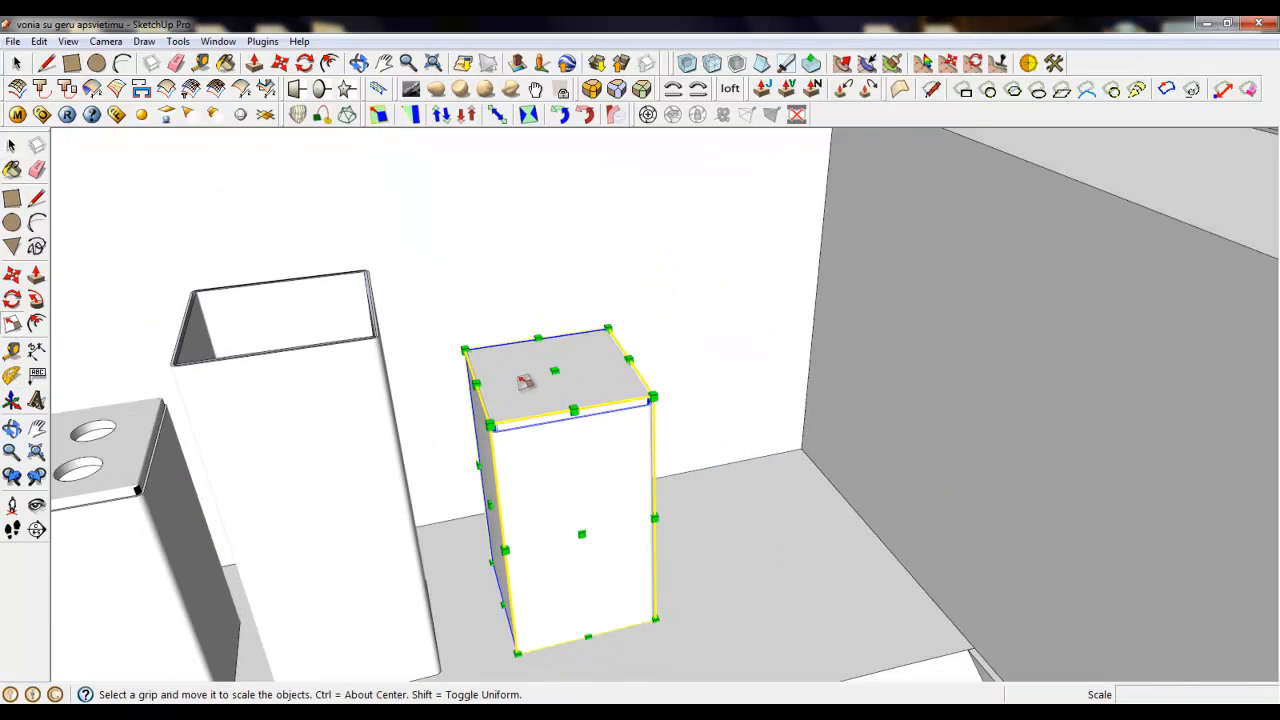
pyautogui.moveTo(553, 371); pyautogui.dragTo(551, 328)
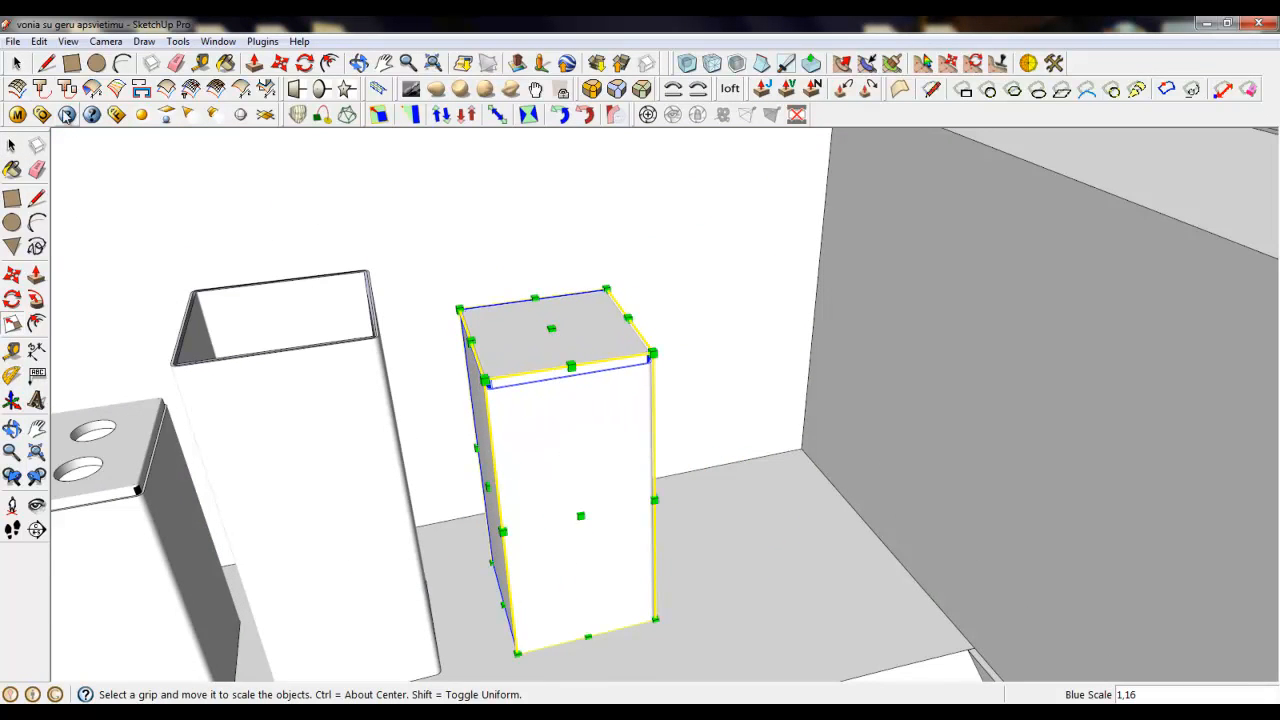
pyautogui.click(12, 66)
# Open the knobless container and draw a 24-sided circle in the middle of its lid.
pyautogui.doubleClick(555, 313)
pyautogui.scroll(3, 458, 292)
pyautogui.moveTo(458, 292); pyautogui.dragTo(612, 462, button='middle')
pyautogui.scroll(3, 587, 359)
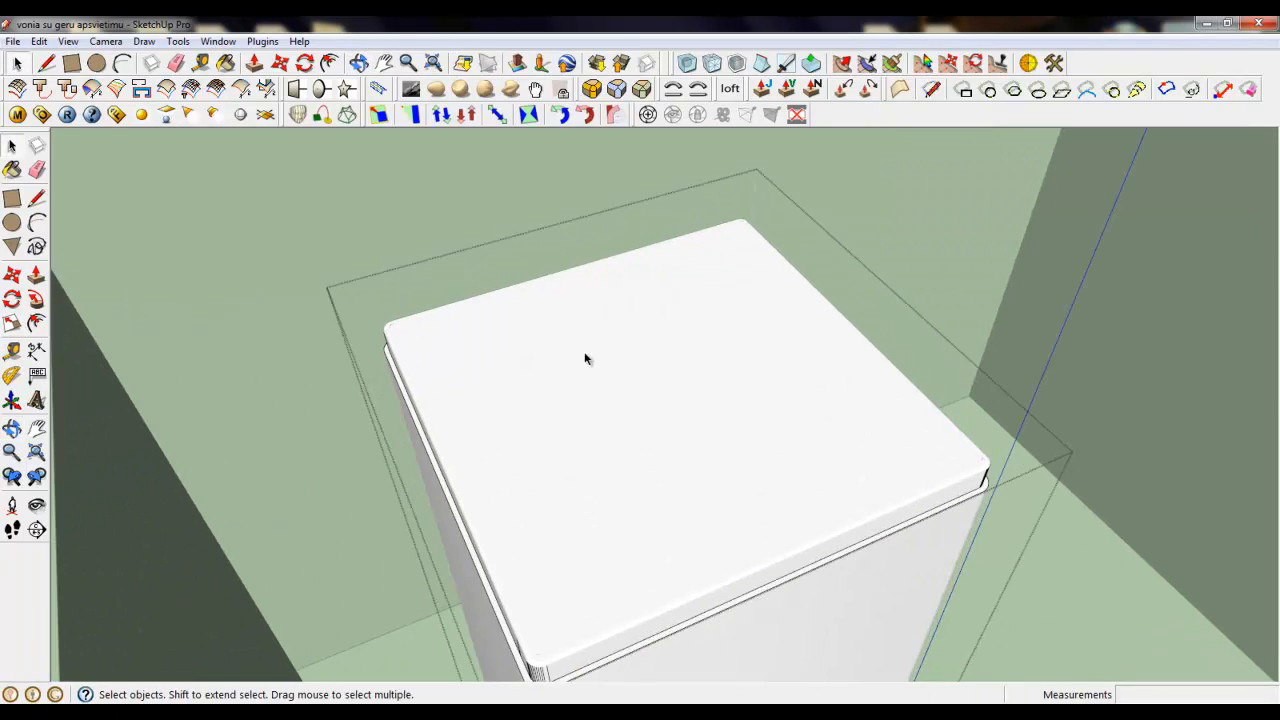
pyautogui.click(97, 62)
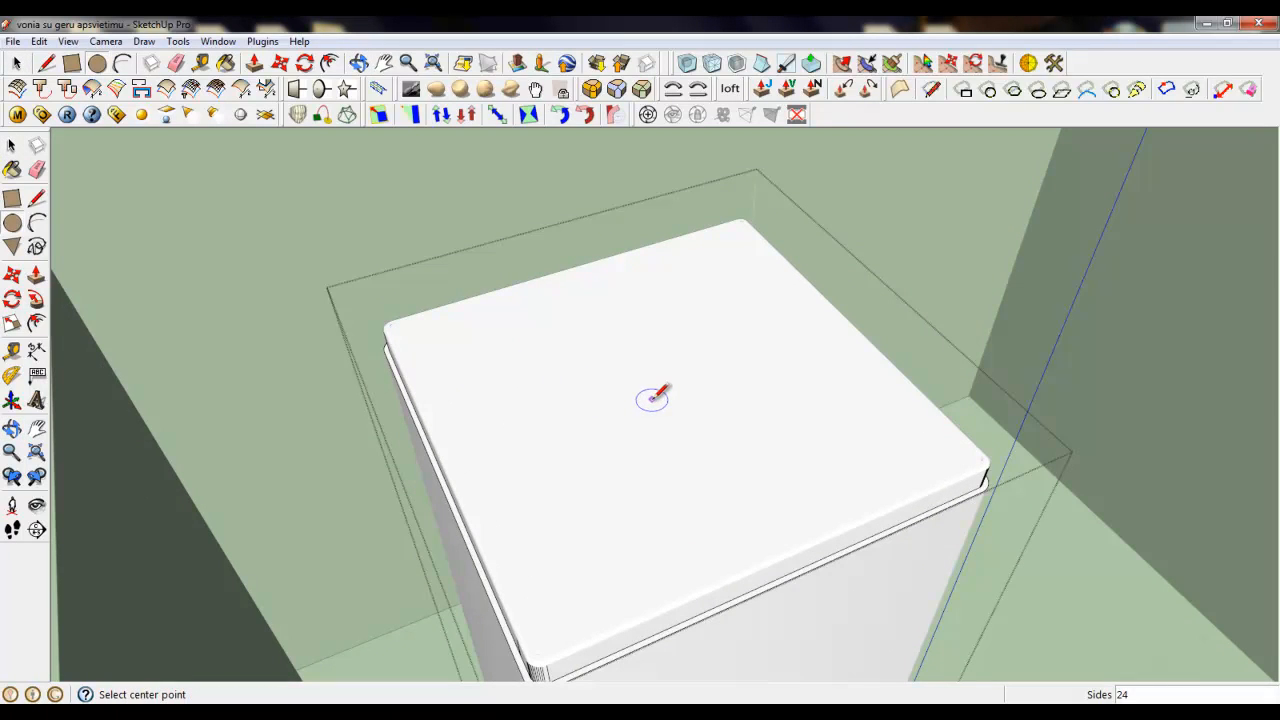
pyautogui.click(680, 431)
pyautogui.press('space')
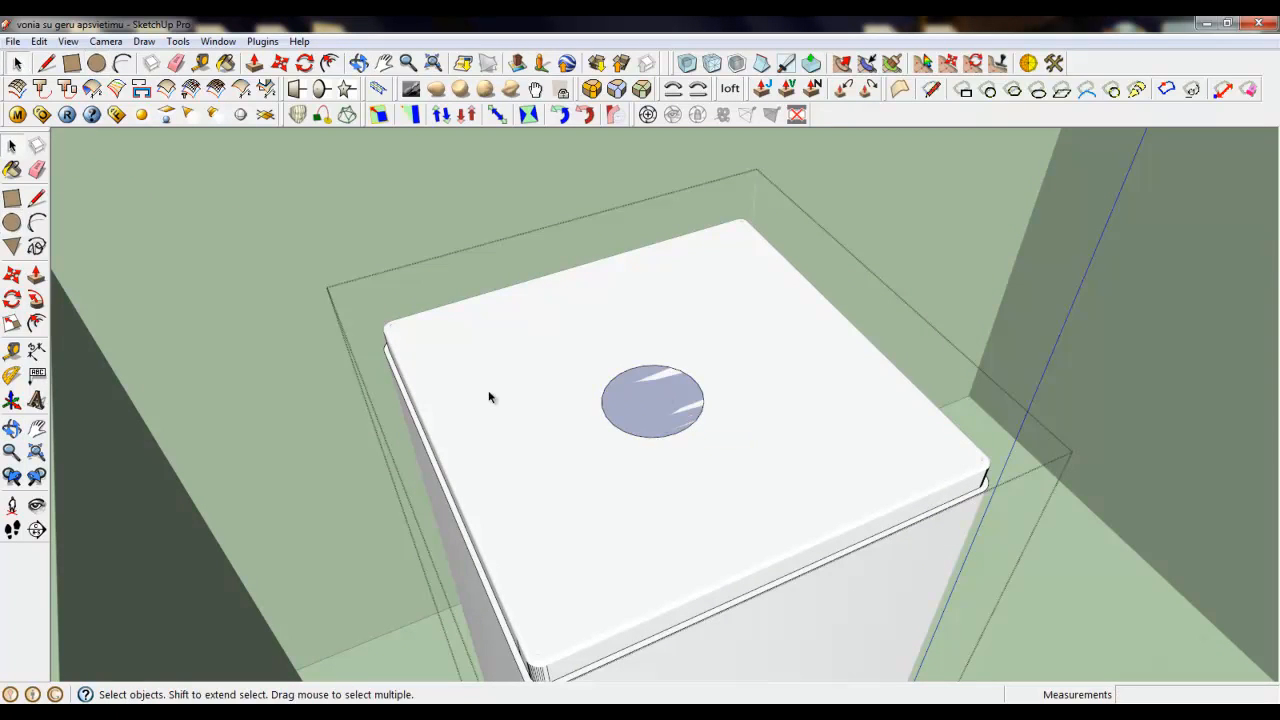
# Make the circle face on the lid a group, open it and extrude the face upward 3 mm into a disc.
pyautogui.click(664, 404)
pyautogui.rightClick(662, 405)
pyautogui.click(703, 463)
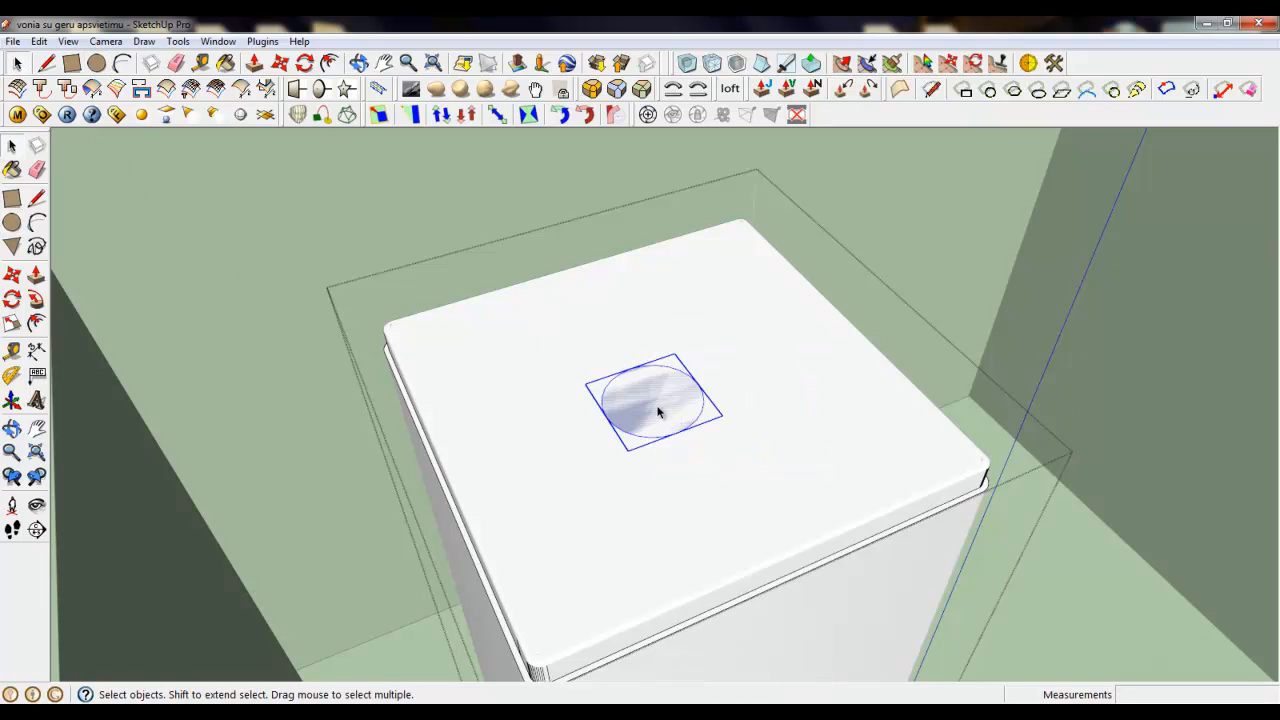
pyautogui.doubleClick(657, 414)
pyautogui.press('p')
pyautogui.scroll(3, 631, 428)
pyautogui.click(655, 418)
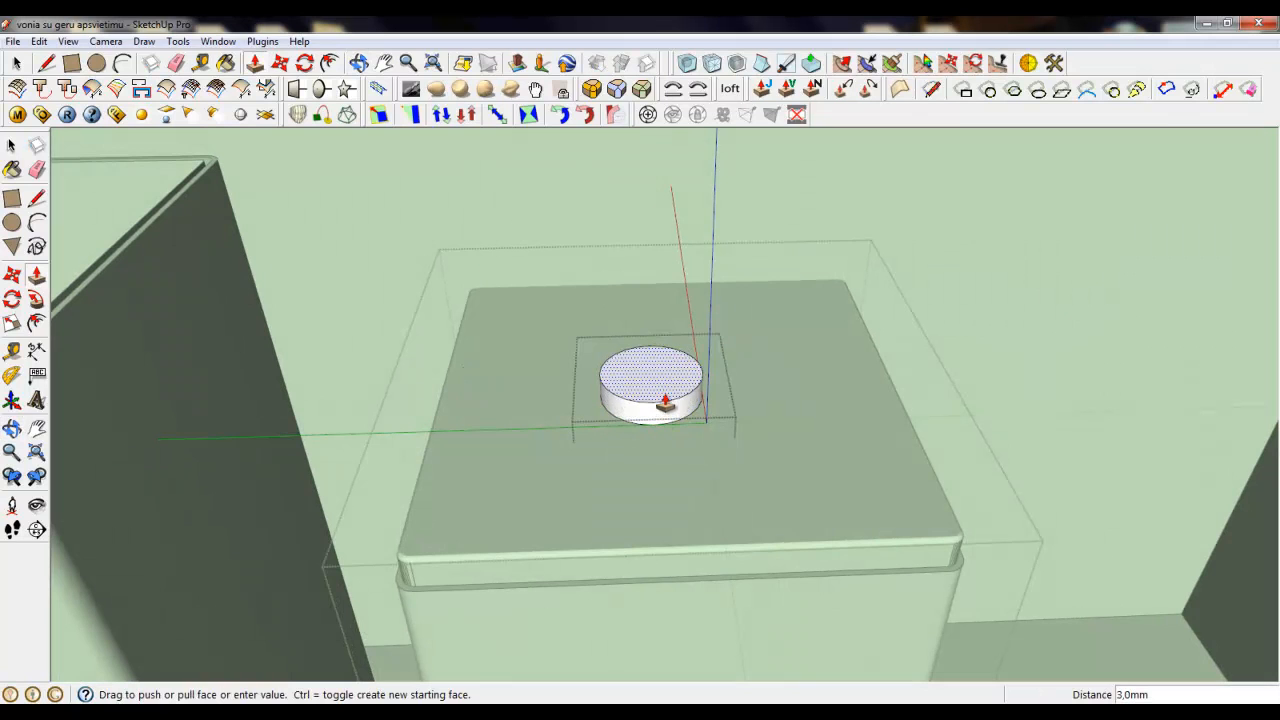
pyautogui.click(665, 402)
# Select the whole disc and shift it slightly across the lid towards the lid's centre.
pyautogui.moveTo(608, 414); pyautogui.dragTo(467, 488, button='middle')
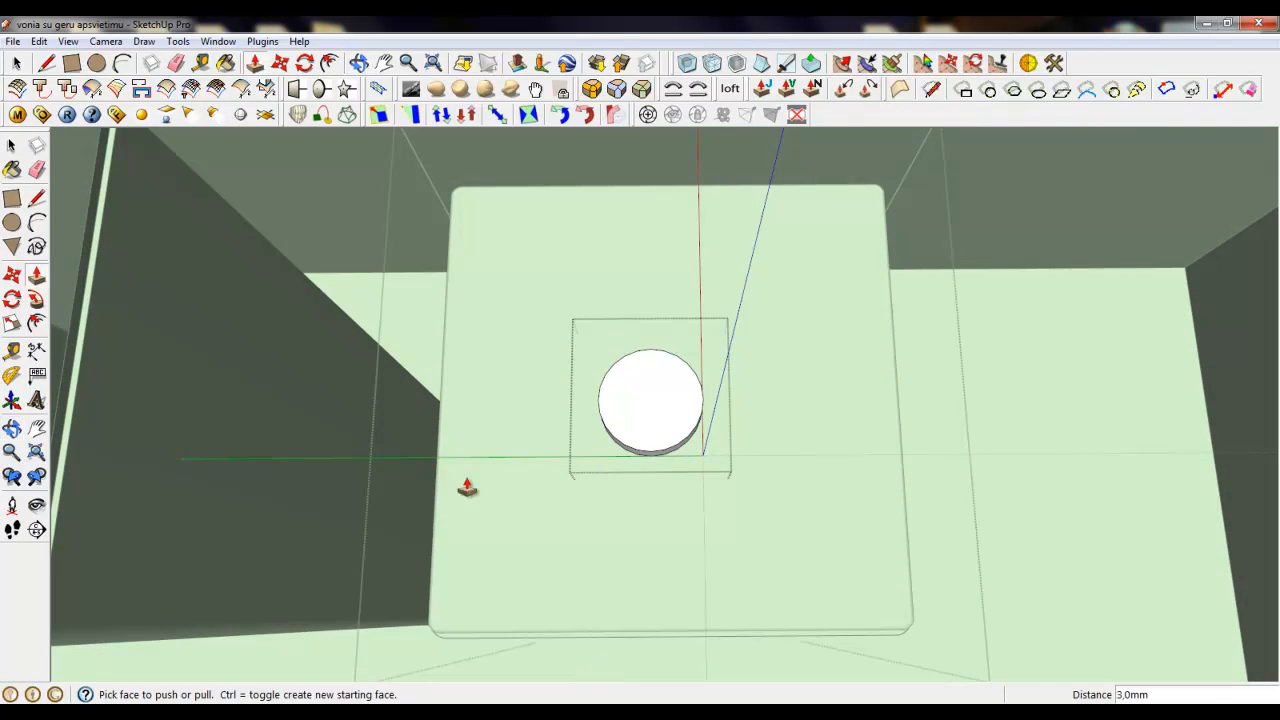
pyautogui.click(16, 64)
pyautogui.moveTo(502, 317); pyautogui.dragTo(731, 500)
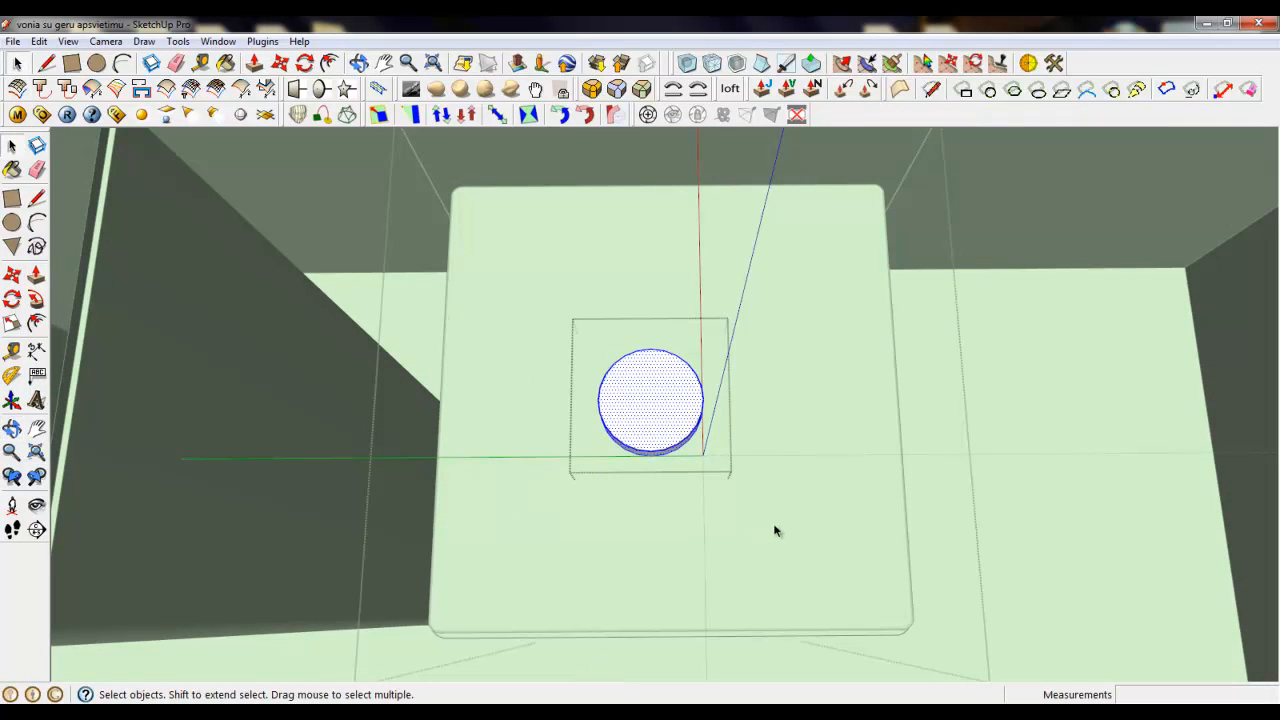
pyautogui.press('m')
pyautogui.scroll(3, 640, 434)
pyautogui.click(640, 434)
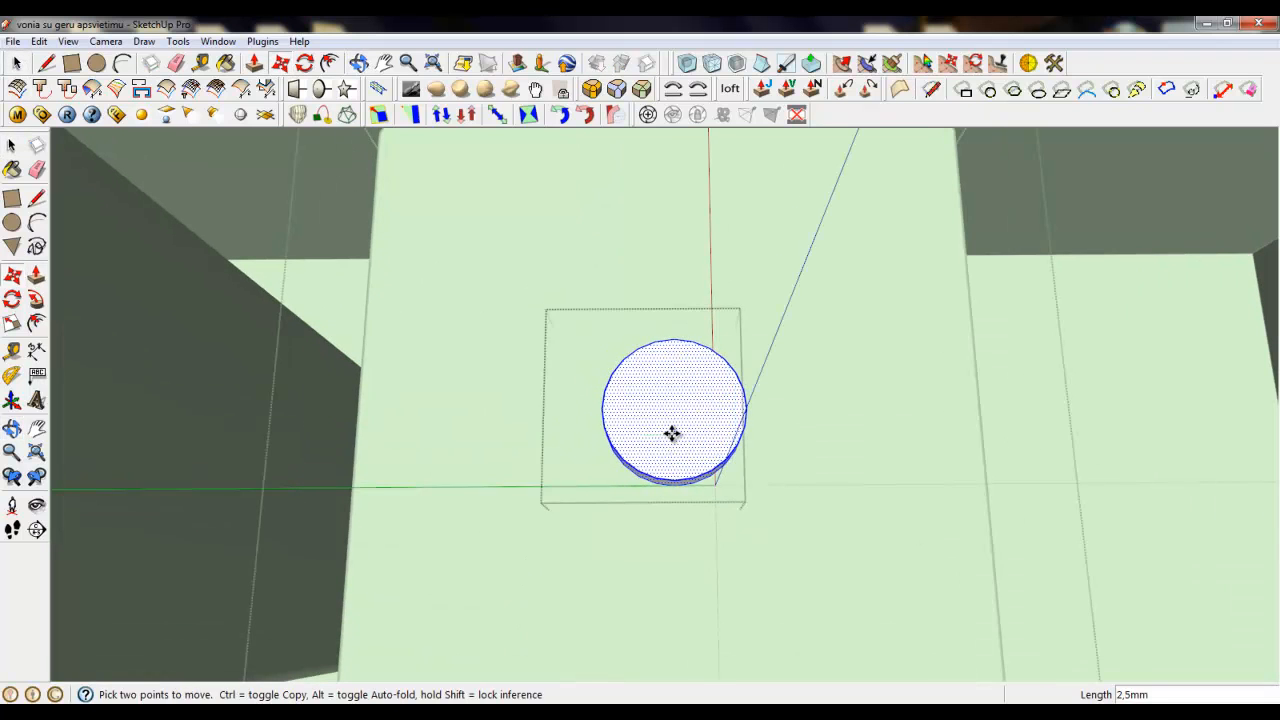
pyautogui.click(680, 400)
# Try to taper the disc by scaling its top edge uniformly about its centre by a factor of 0.83.
pyautogui.scroll(-3, 678, 402)
pyautogui.moveTo(683, 480); pyautogui.dragTo(683, 232, button='middle')
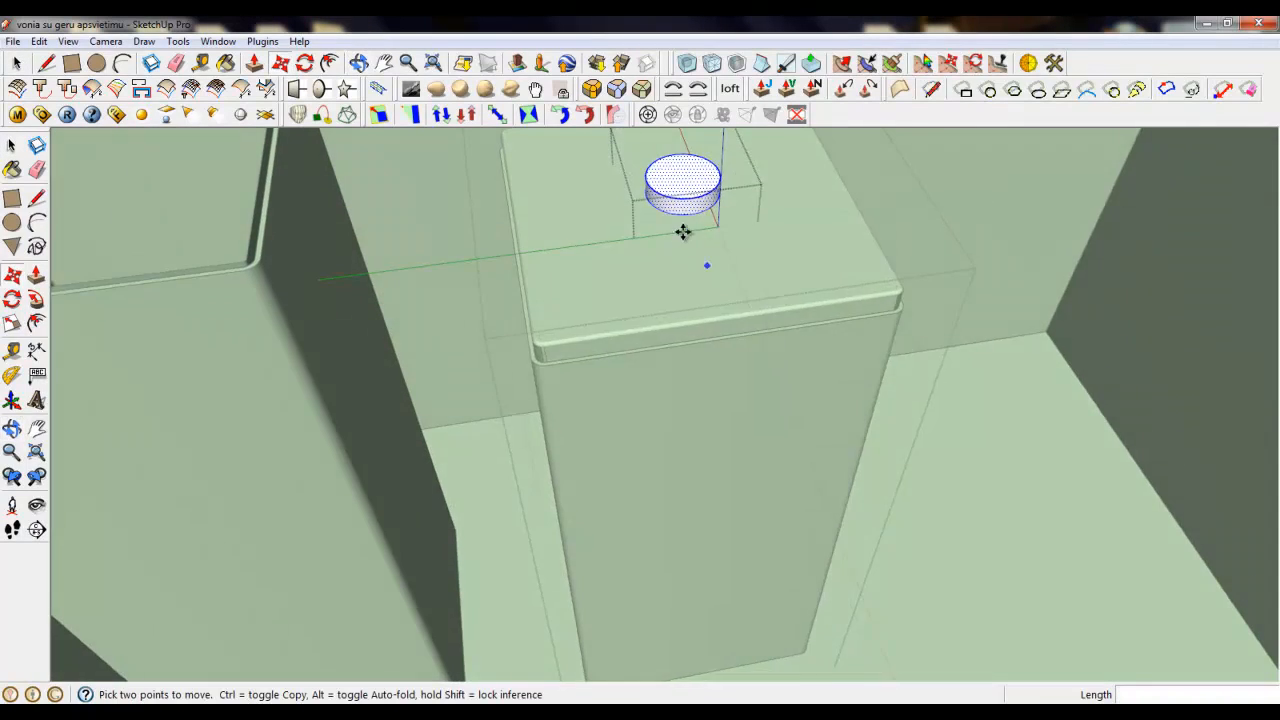
pyautogui.scroll(4, 699, 150)
pyautogui.scroll(-3, 648, 604)
pyautogui.scroll(4, 634, 421)
pyautogui.press('space')
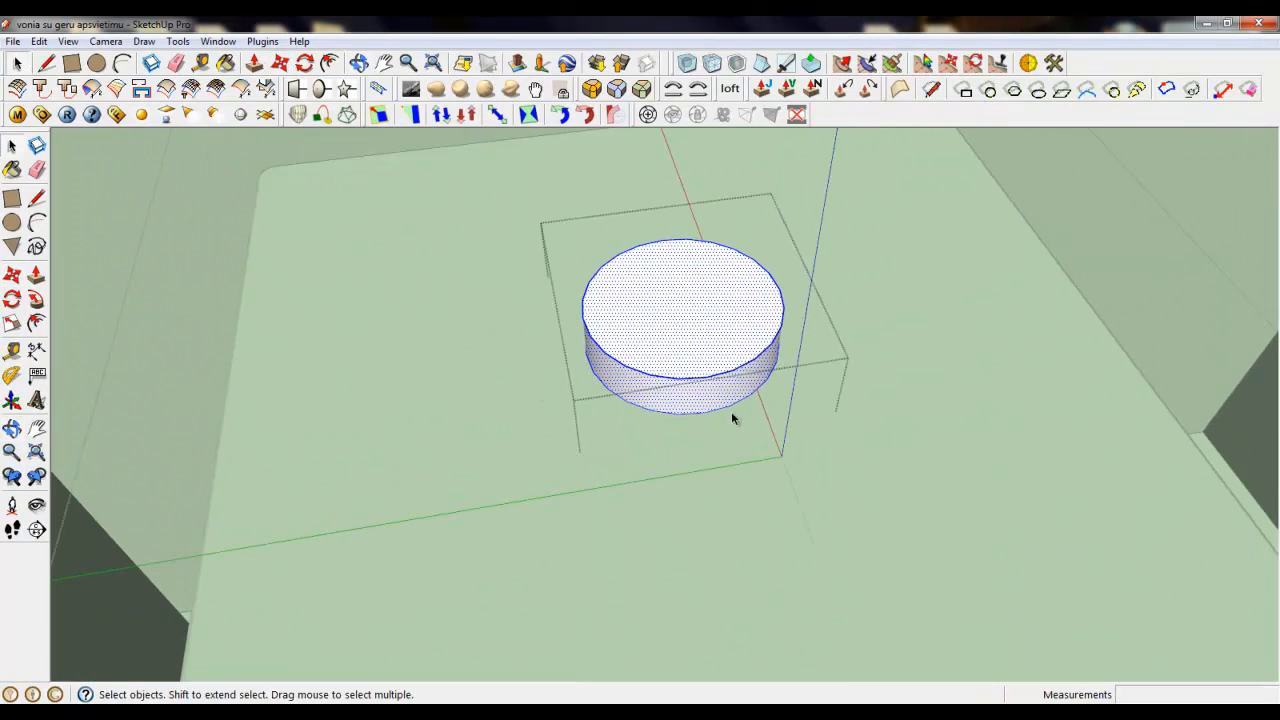
pyautogui.click(710, 378)
pyautogui.scroll(4, 674, 234)
pyautogui.scroll(-3, 694, 475)
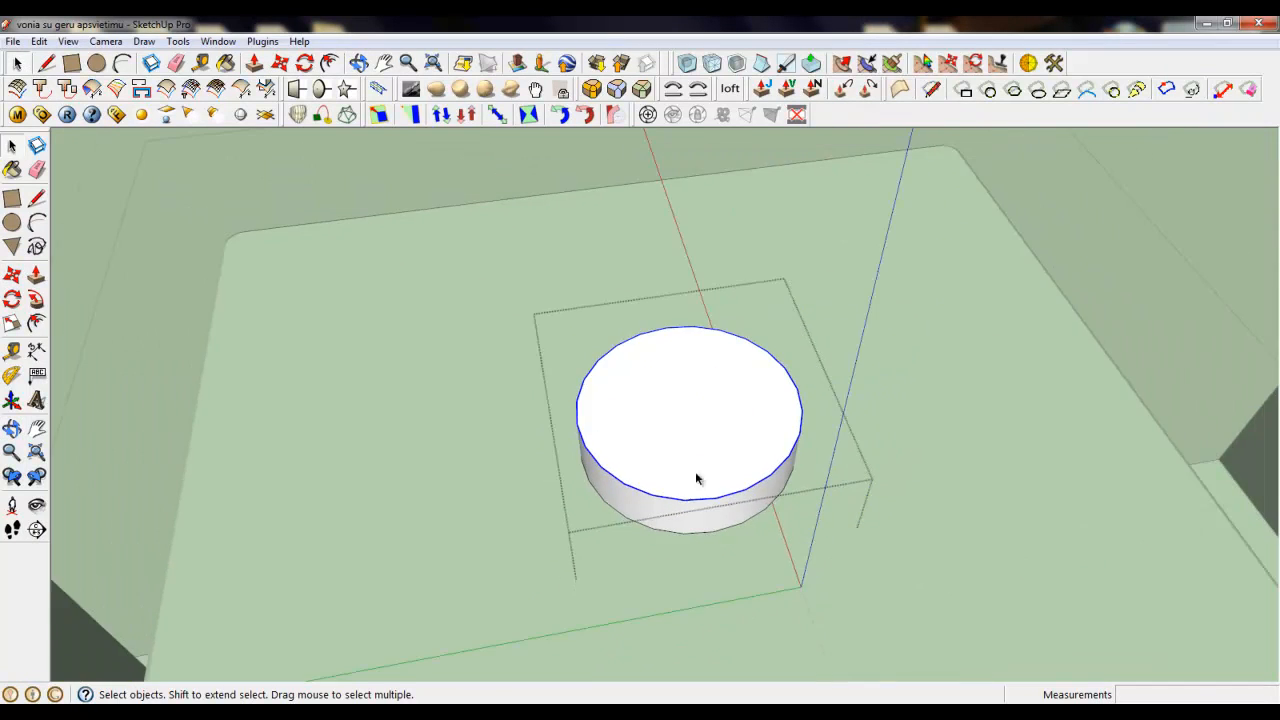
pyautogui.moveTo(694, 475); pyautogui.dragTo(697, 376, button='middle')
pyautogui.scroll(3, 697, 379)
pyautogui.press('s')
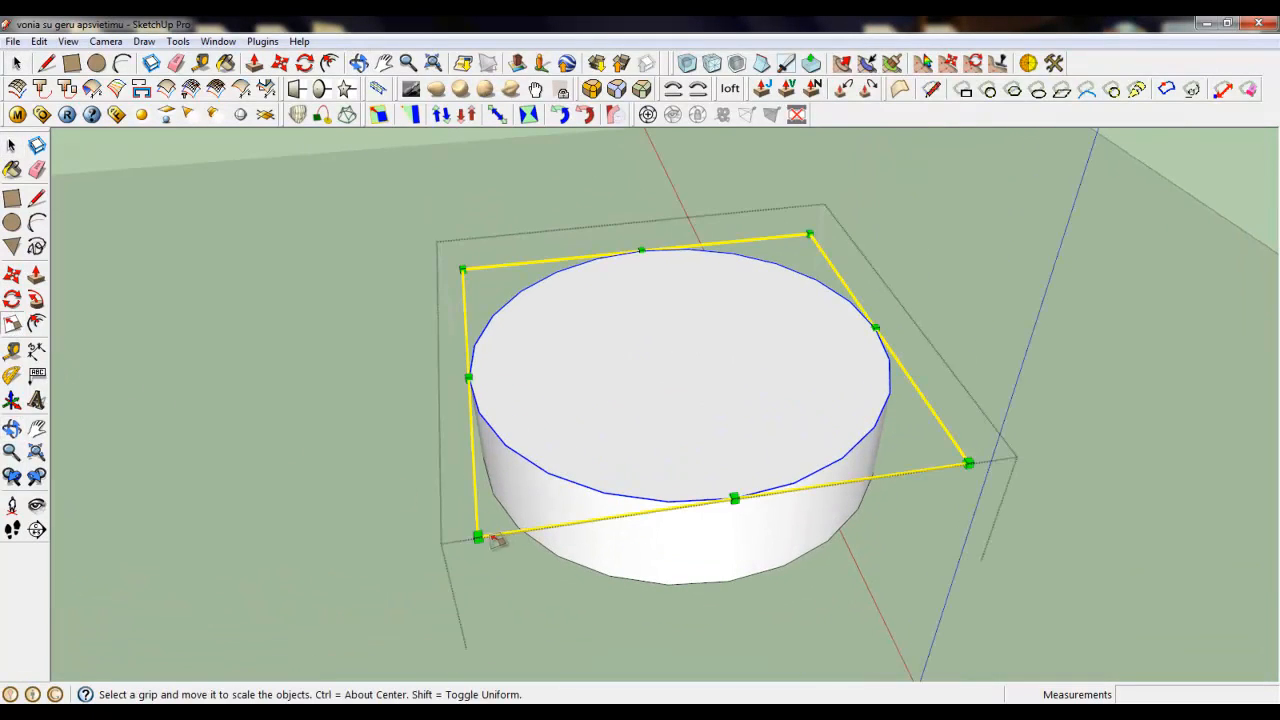
pyautogui.moveTo(477, 537); pyautogui.dragTo(537, 514)
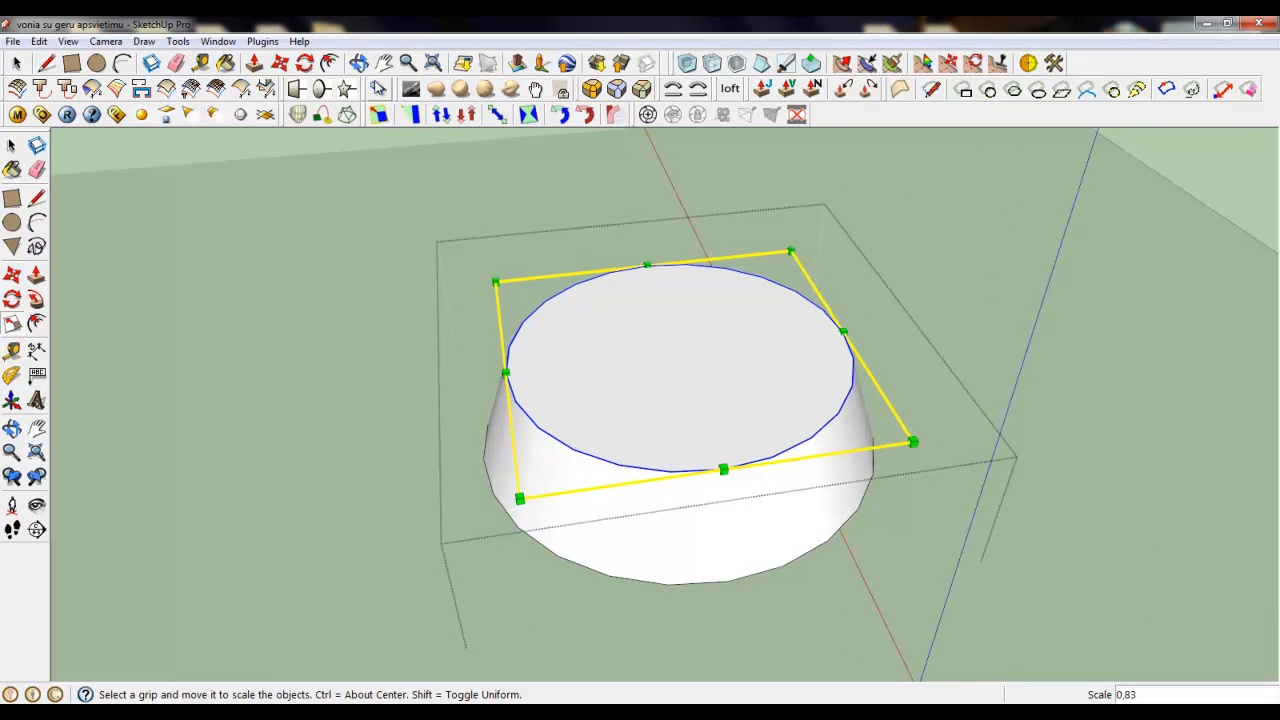
# Check the pump in the reference photo and extrude the disc's top face up 3 mm as a separate section above the base.
pyautogui.click(252, 63)
pyautogui.scroll(-5, 560, 491)
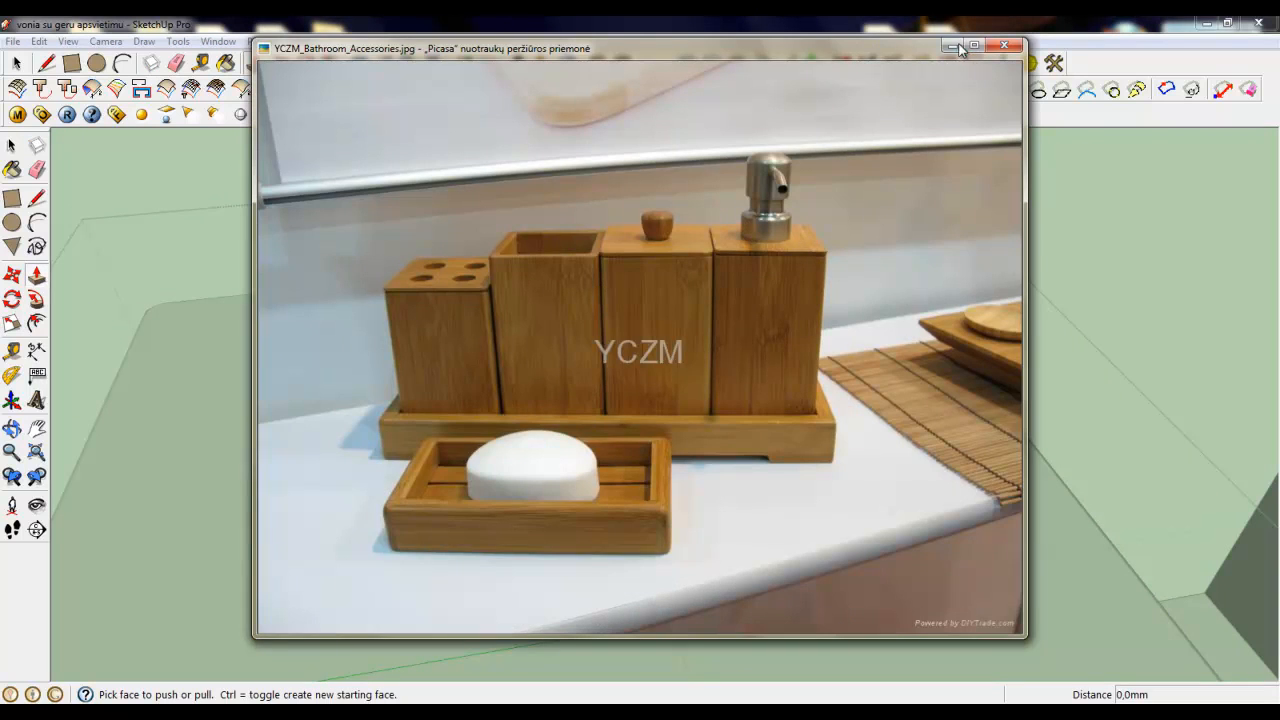
pyautogui.click(954, 47)
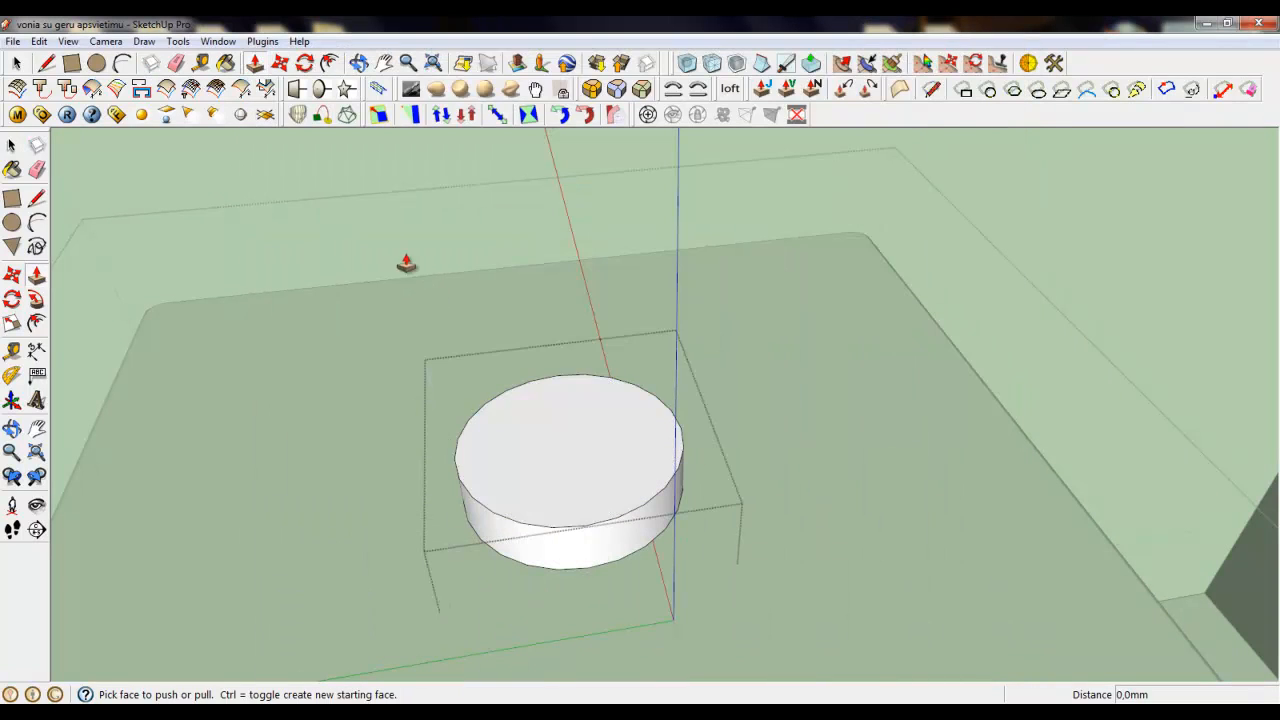
pyautogui.press('f')
pyautogui.scroll(2, 507, 441)
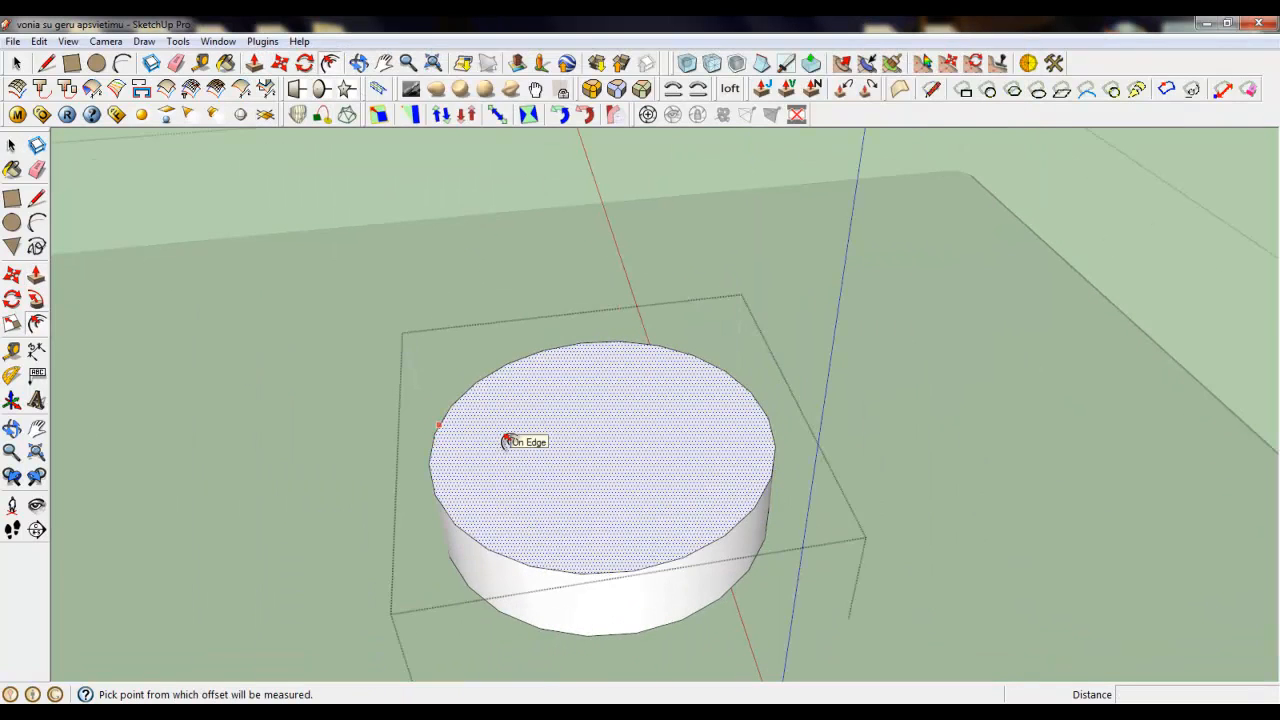
pyautogui.click(254, 62)
pyautogui.click(536, 465)
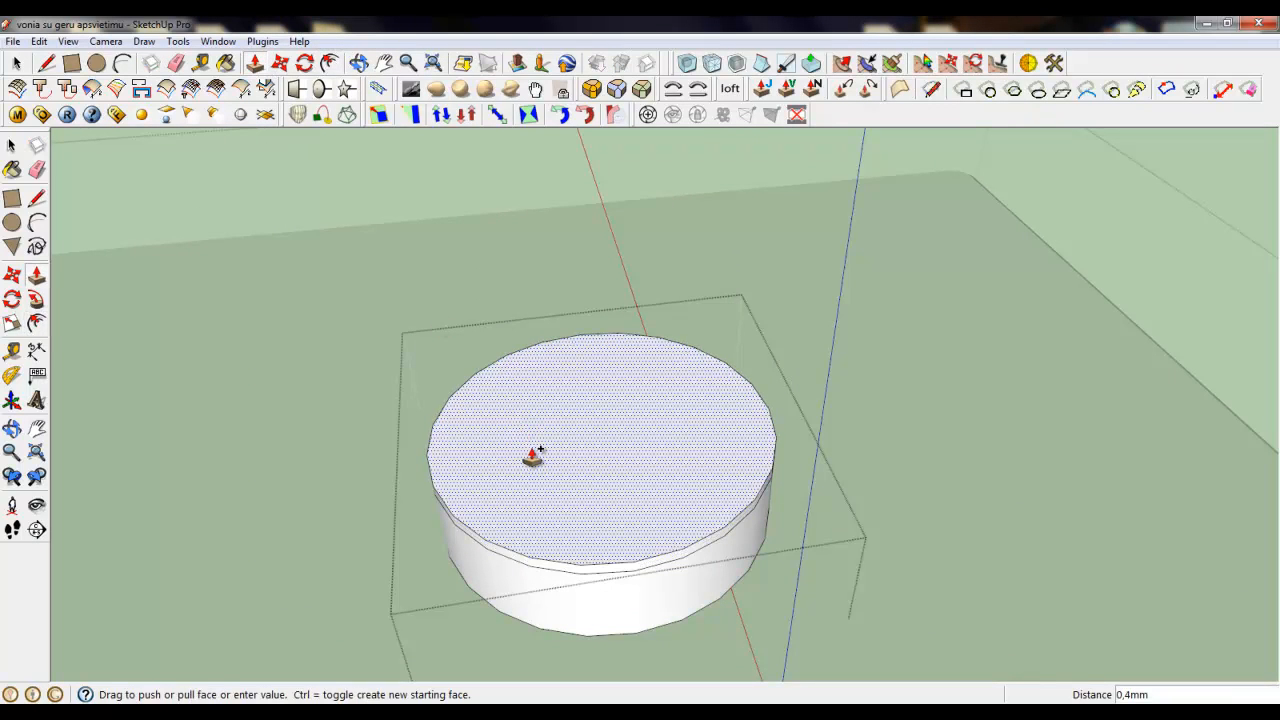
pyautogui.click(533, 395)
# Taper the pump's new upper section by scaling its top edge inward uniformly about its centre.
pyautogui.press('space')
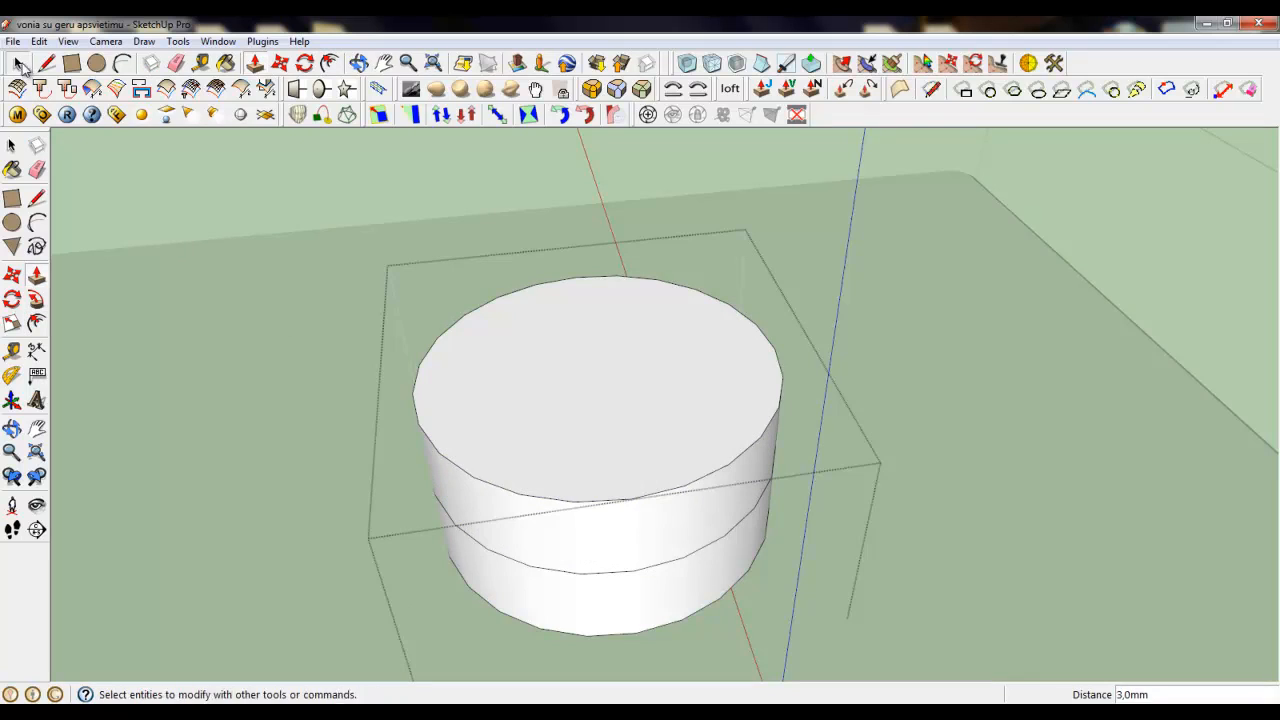
pyautogui.click(453, 466)
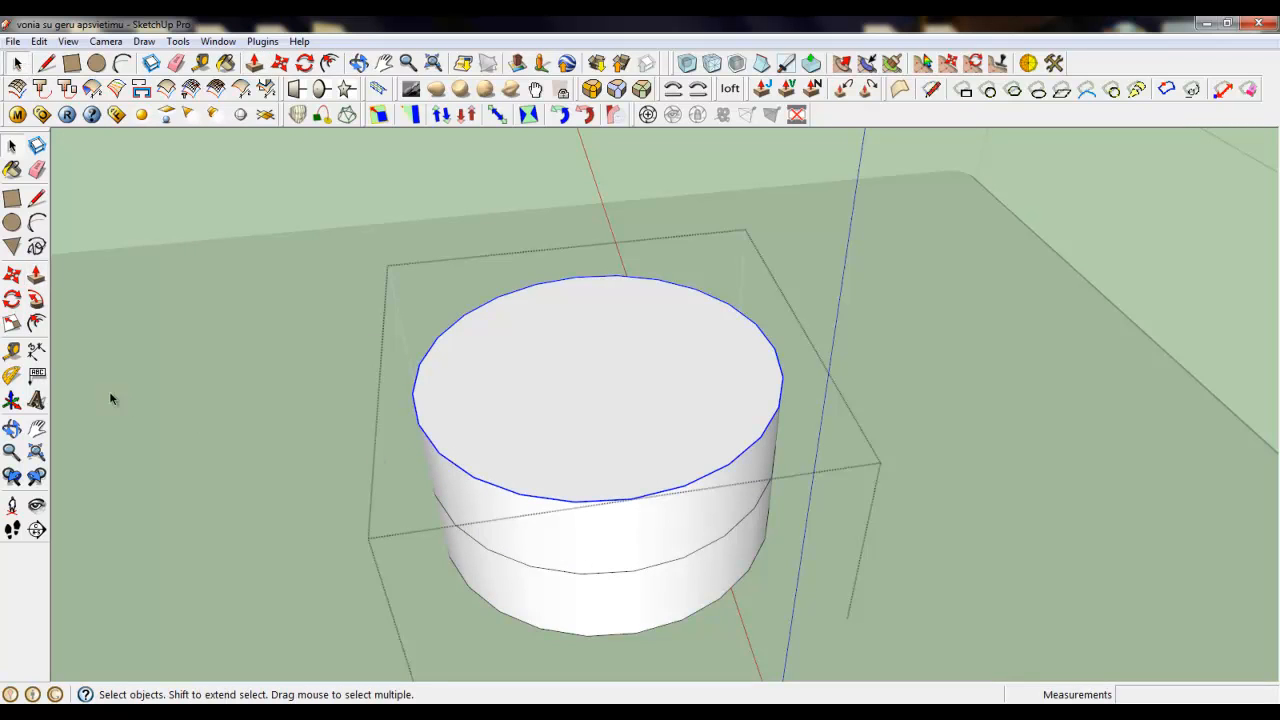
pyautogui.click(10, 324)
pyautogui.moveTo(409, 532); pyautogui.dragTo(461, 504)
pyautogui.scroll(-3, 603, 585)
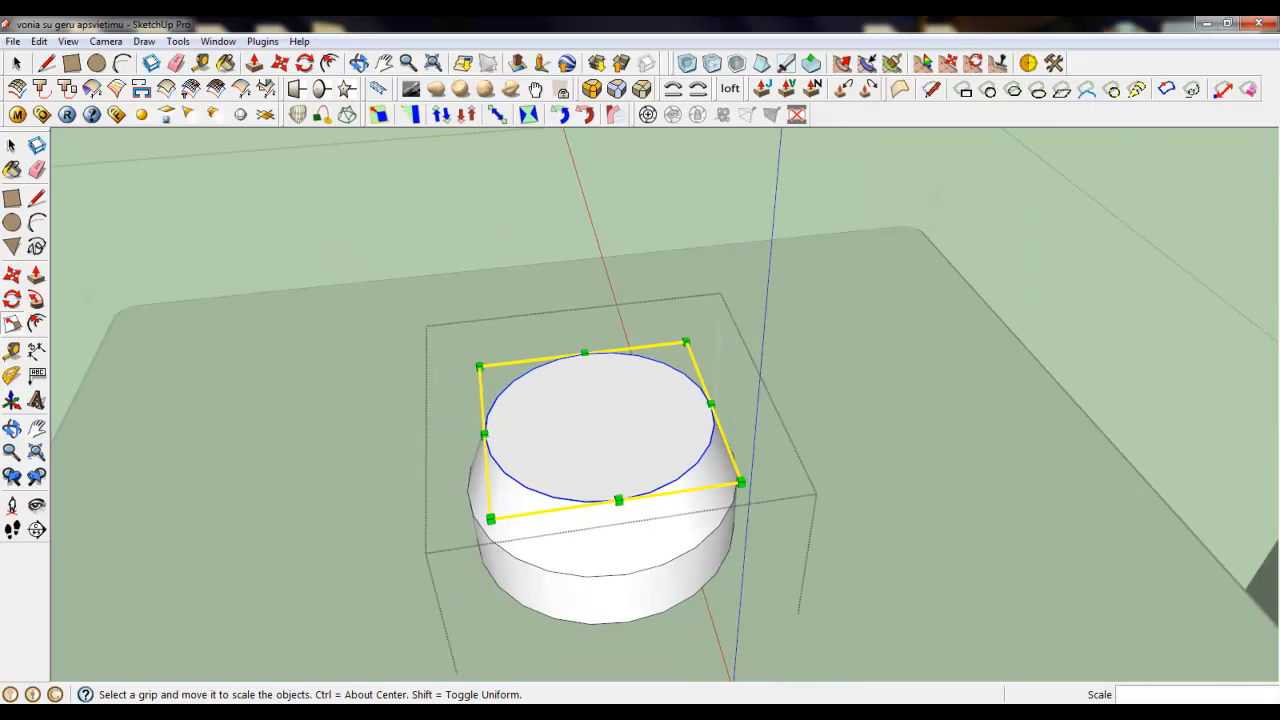
# Check the reference photo again and extrude the tapered section's top face up about 5 mm as a straight neck.
pyautogui.click(390, 711)
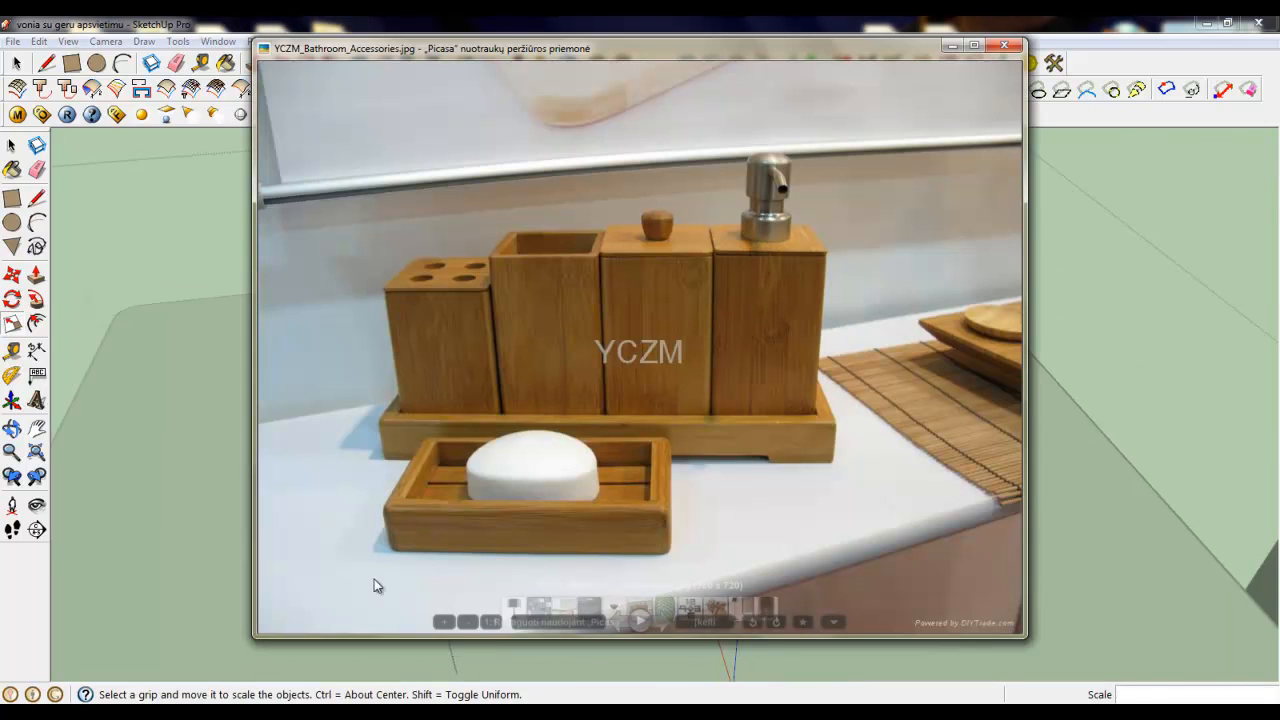
pyautogui.click(222, 711)
pyautogui.click(282, 656)
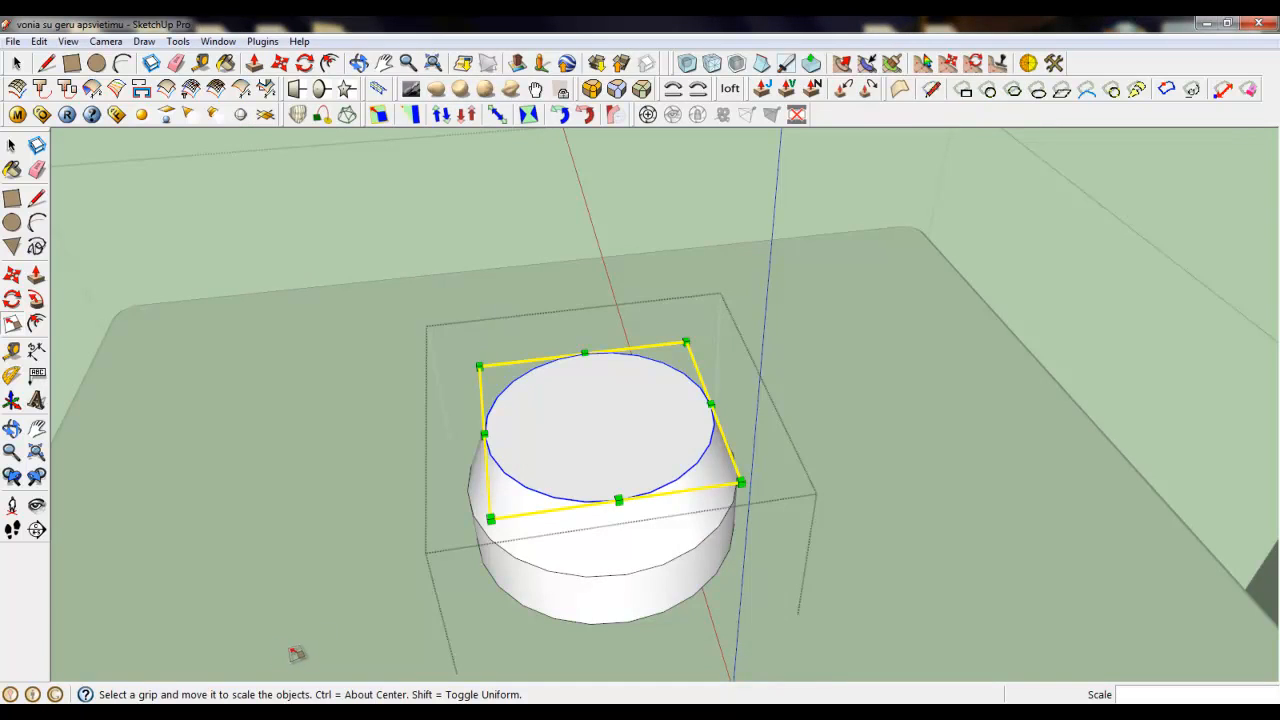
pyautogui.press('p')
pyautogui.click(523, 451)
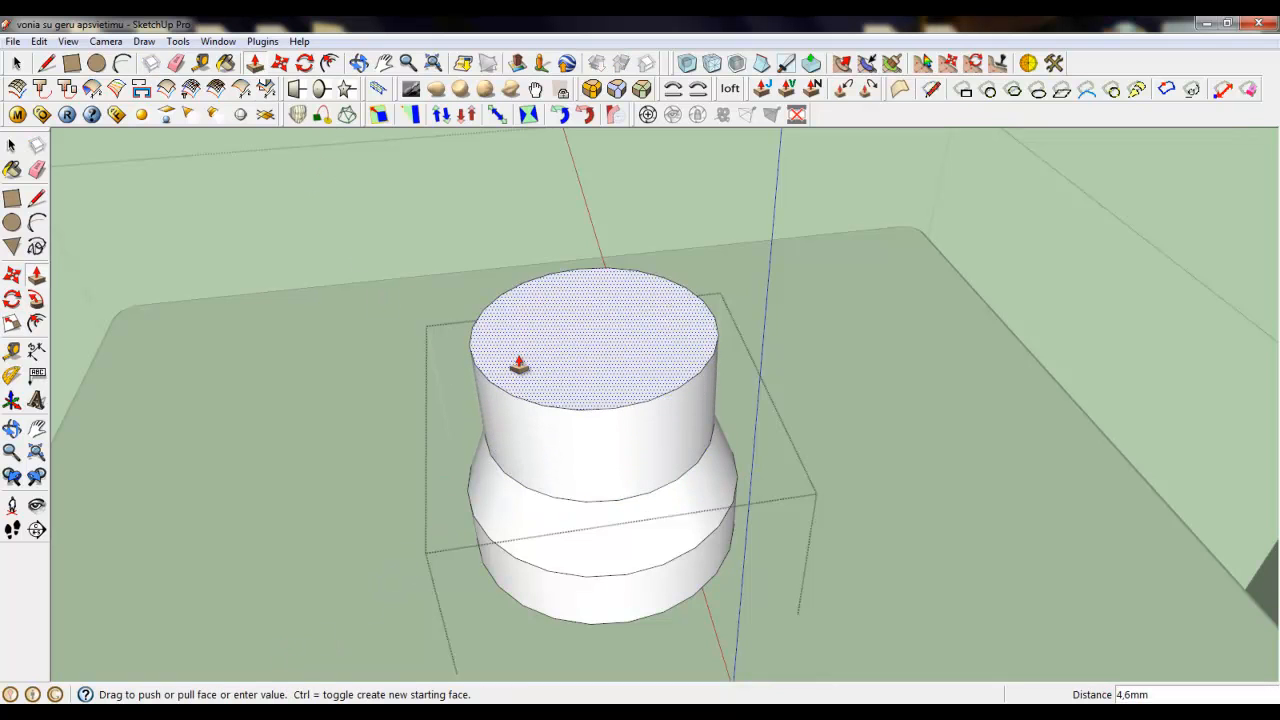
pyautogui.click(520, 360)
# Offset the neck's top edge outward into a wider ring and compare the shape with the reference photo.
pyautogui.click(330, 62)
pyautogui.click(535, 397)
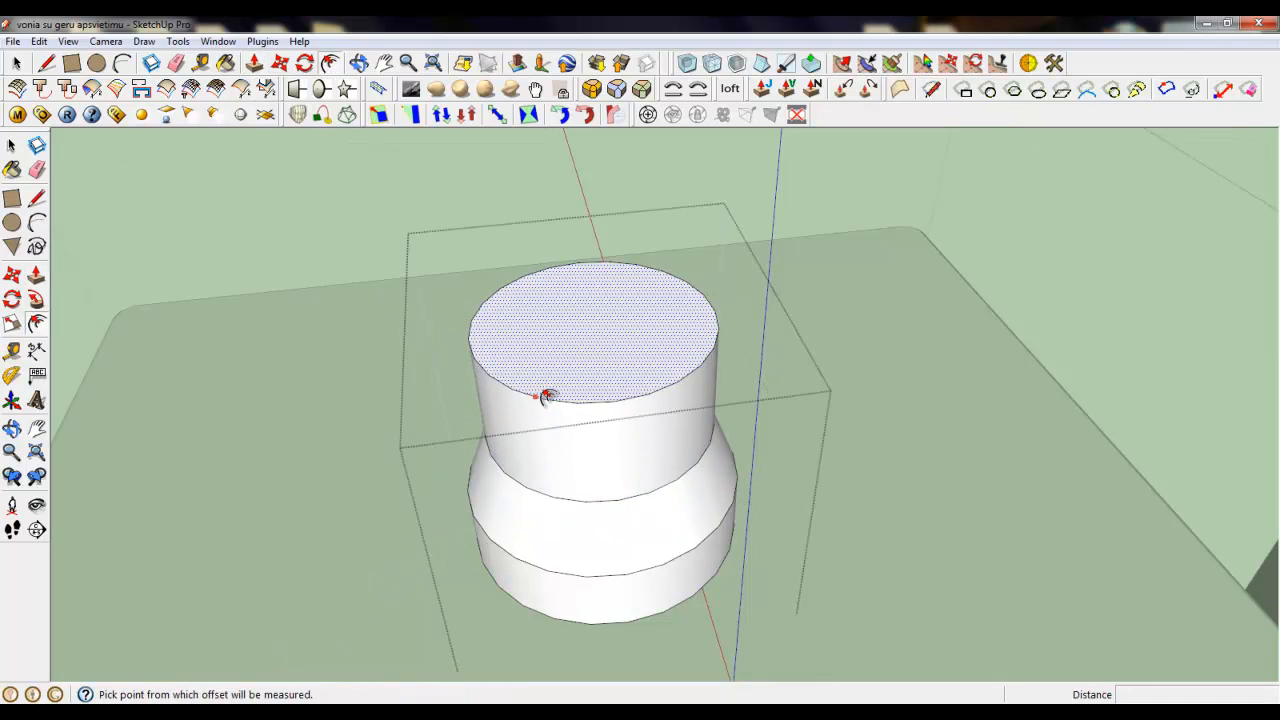
pyautogui.click(558, 582)
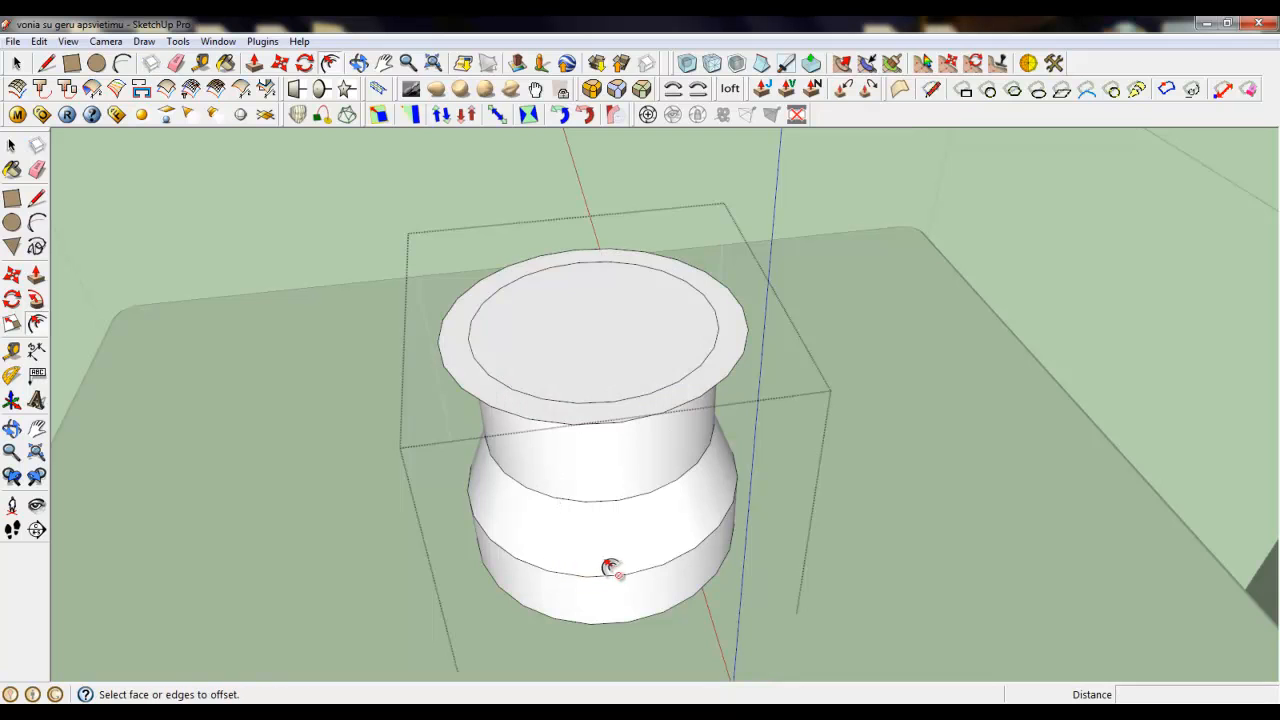
pyautogui.hotkey('alt', 'Tab')
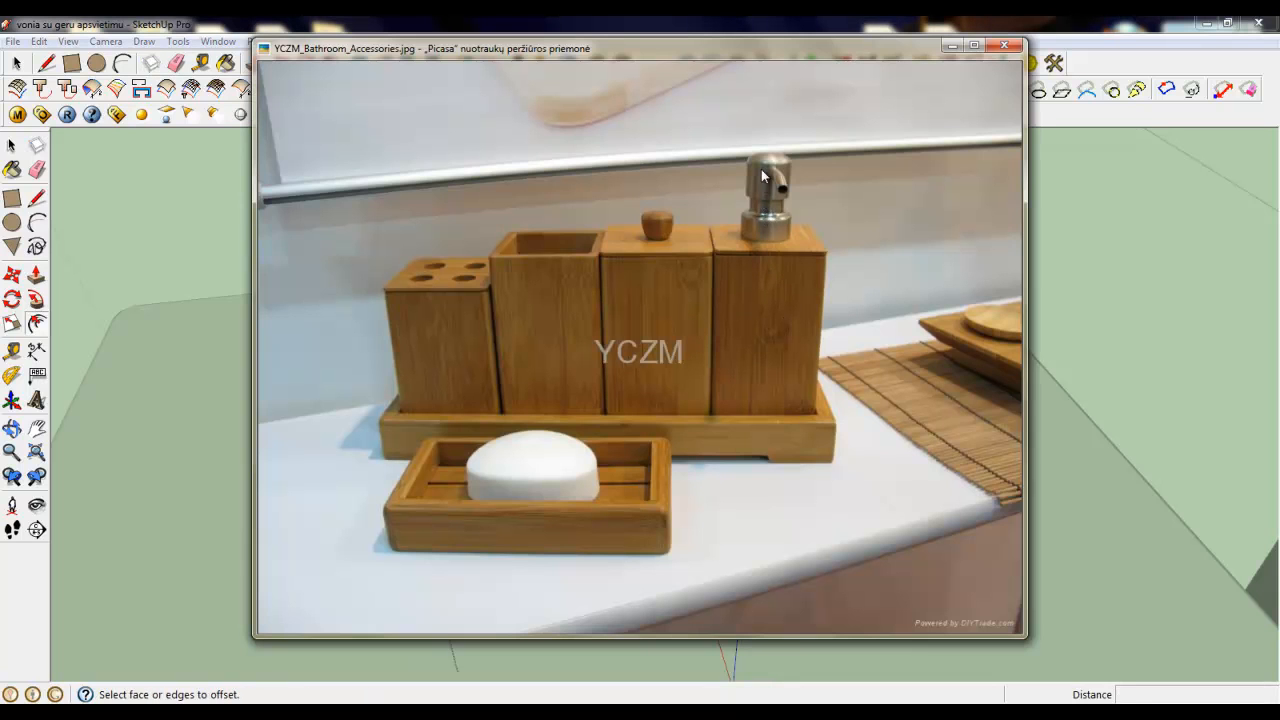
pyautogui.click(300, 645)
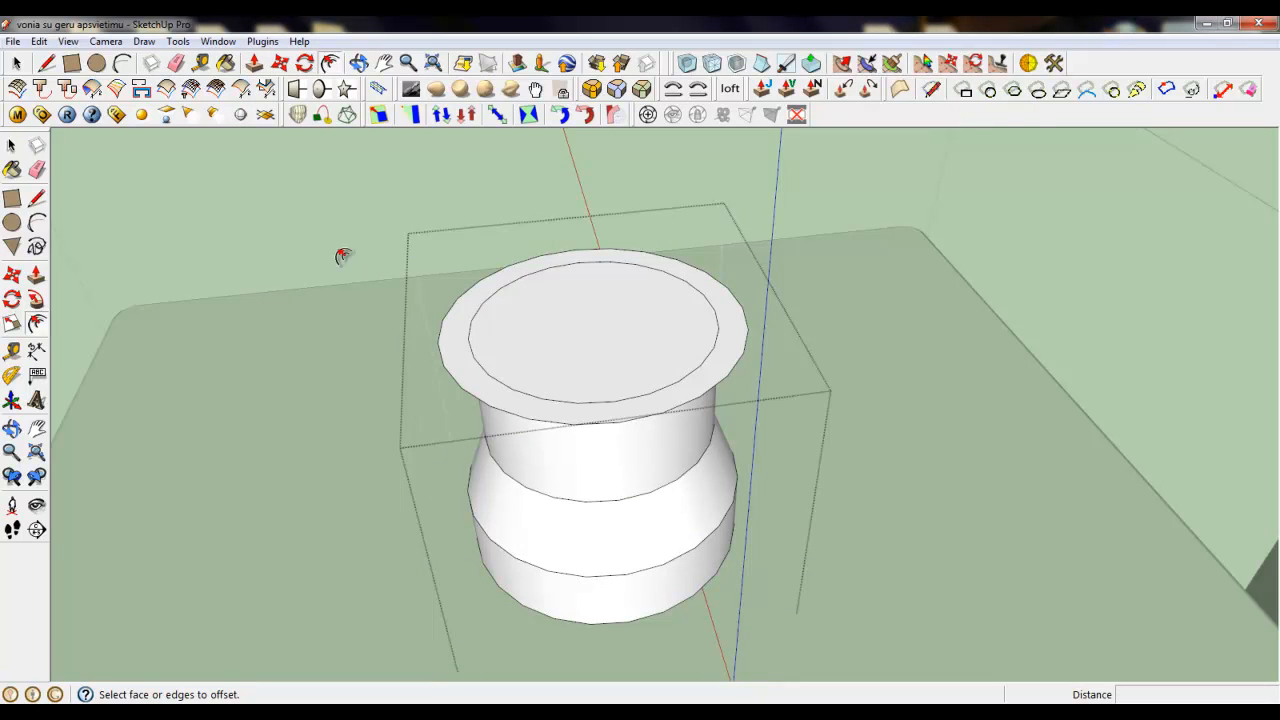
# Extrude the ring around the neck's top upward 8.6 mm, and raise it by another 1.2 mm and 6.3 mm.
pyautogui.click(256, 66)
pyautogui.moveTo(456, 328); pyautogui.dragTo(455, 115)
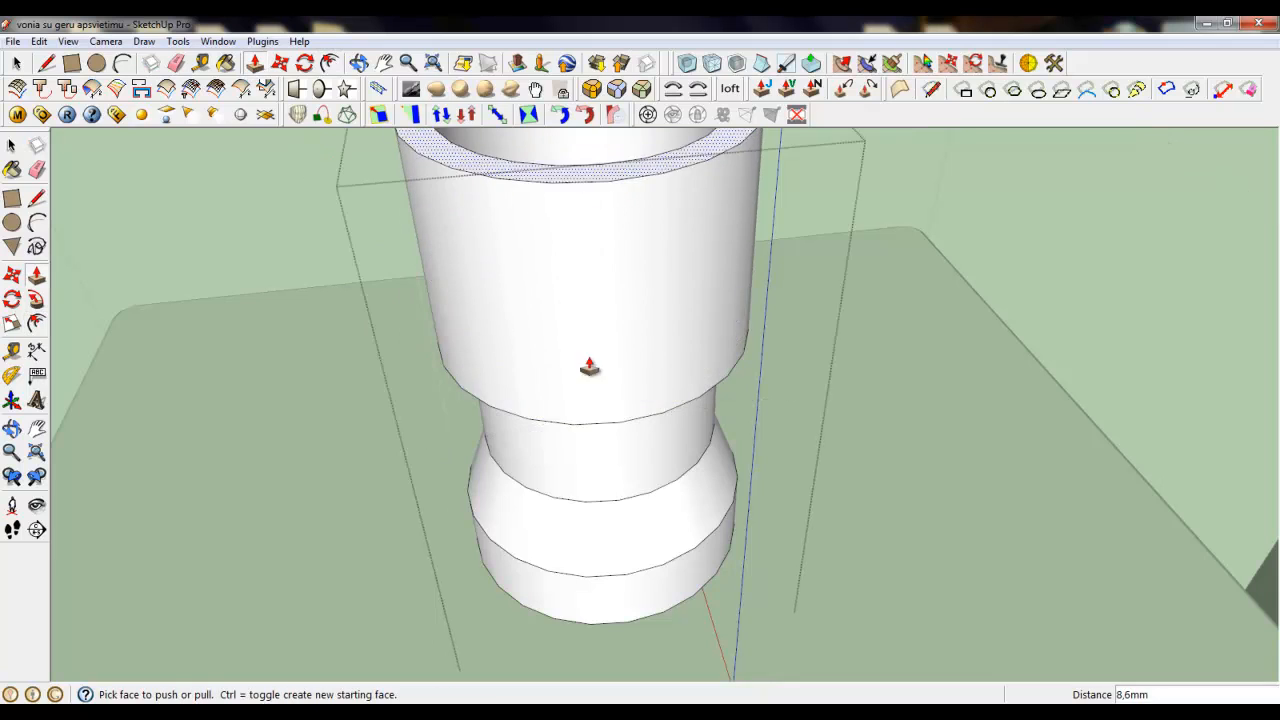
pyautogui.scroll(-3, 712, 595)
pyautogui.moveTo(672, 475); pyautogui.dragTo(634, 251, button='middle')
pyautogui.scroll(5, 634, 251)
pyautogui.scroll(-8, 580, 371)
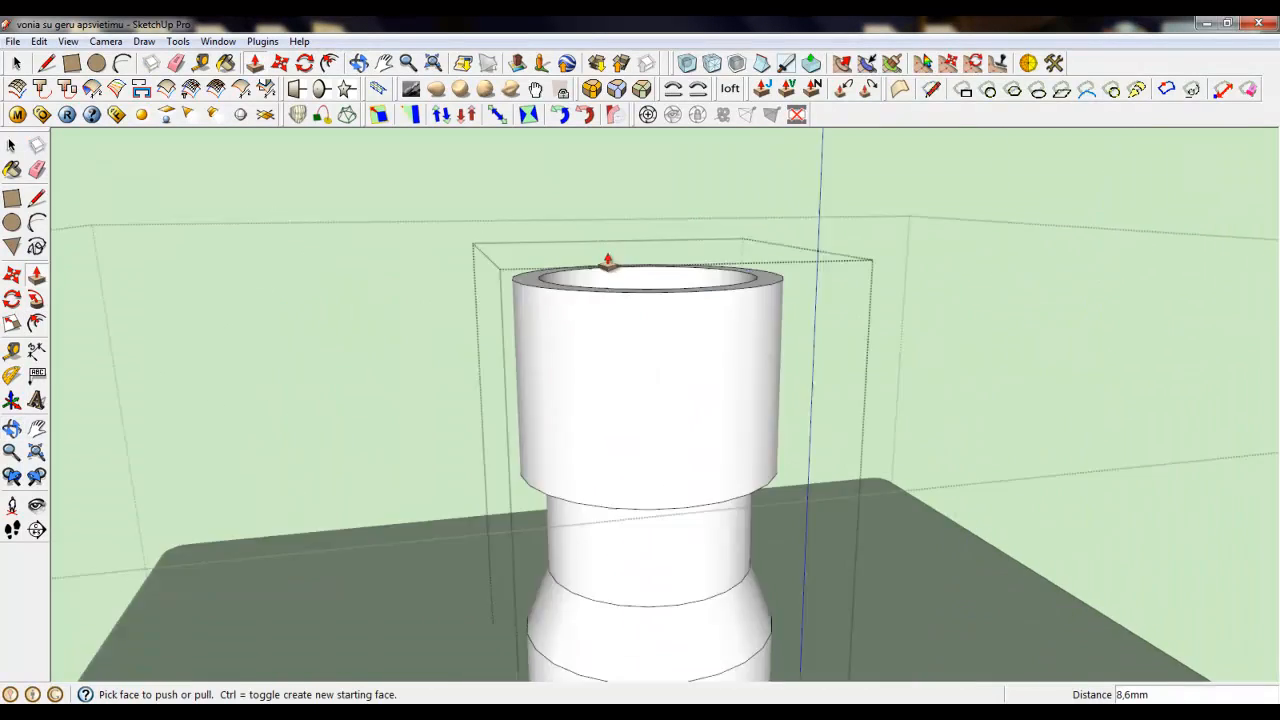
pyautogui.scroll(-5, 703, 234)
pyautogui.moveTo(734, 362); pyautogui.dragTo(780, 420, button='middle')
pyautogui.scroll(7, 703, 218)
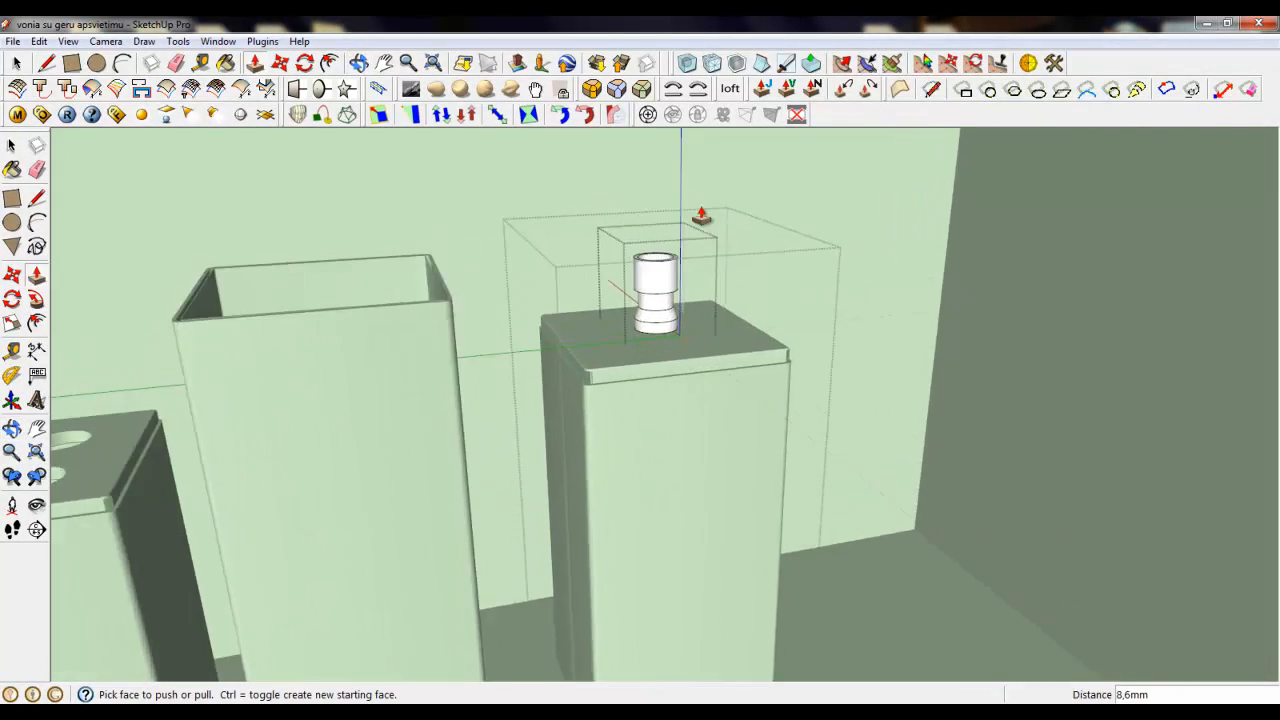
pyautogui.scroll(5, 655, 292)
pyautogui.moveTo(669, 290); pyautogui.dragTo(415, 218)
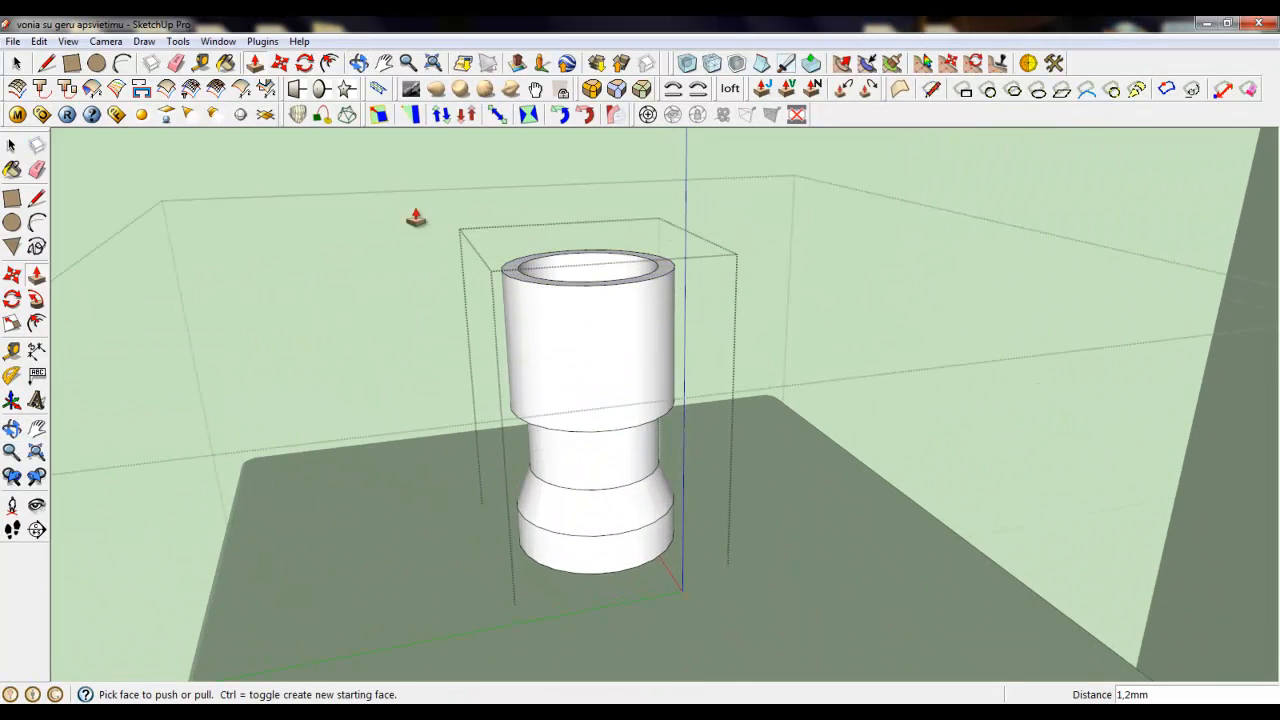
pyautogui.moveTo(510, 284); pyautogui.dragTo(530, 172)
# Close the pump head's open top with a line across the inner edge, and erase the line and inner circle to leave one flat face.
pyautogui.scroll(-3, 571, 409)
pyautogui.scroll(4, 587, 236)
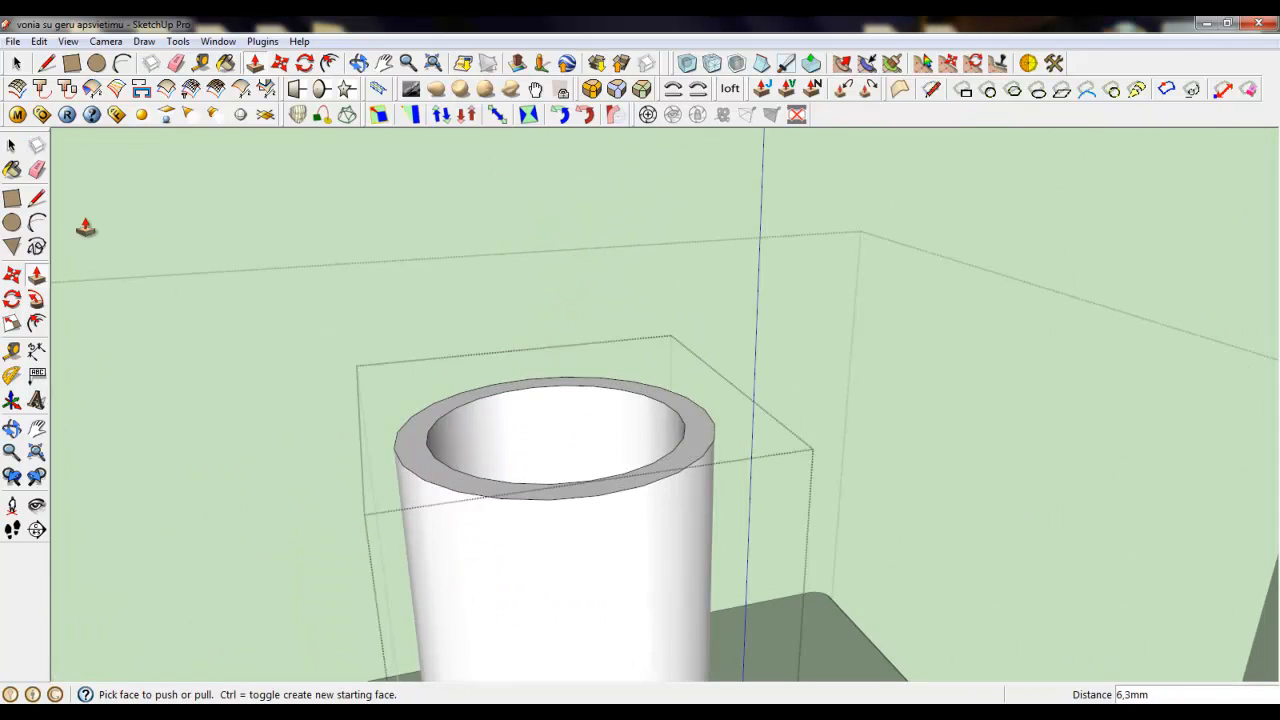
pyautogui.click(46, 62)
pyautogui.click(428, 432)
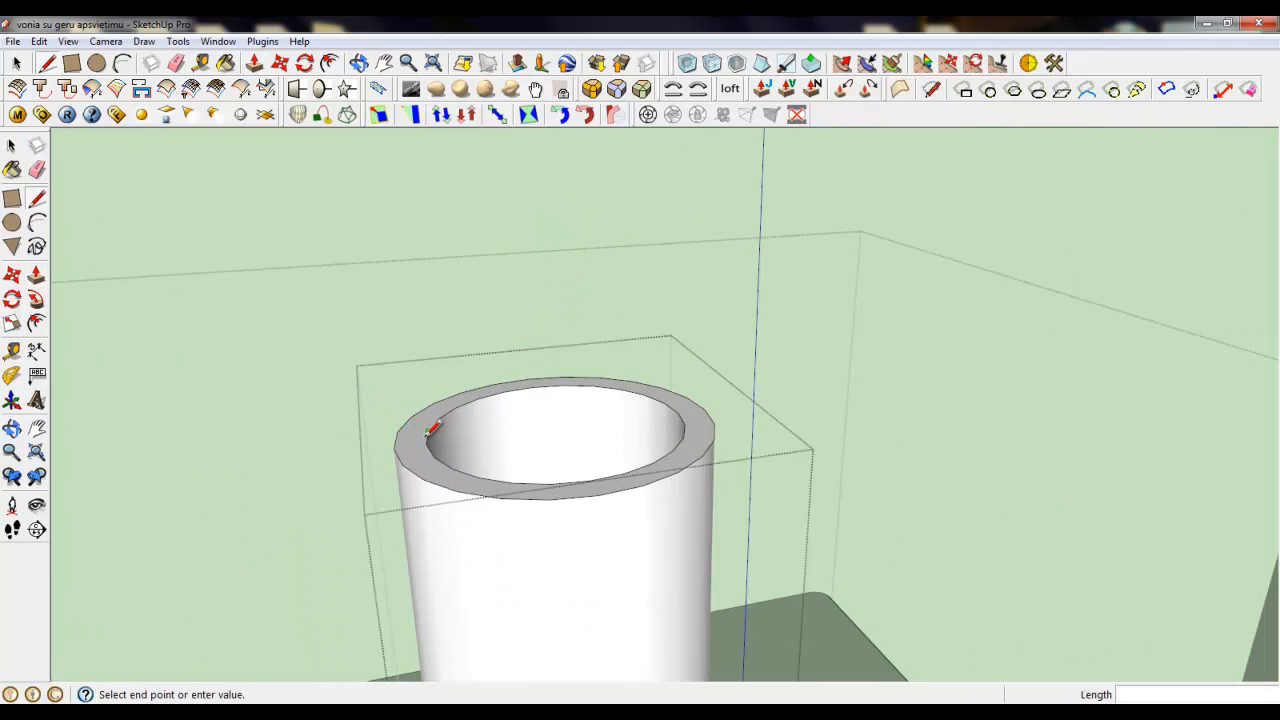
pyautogui.click(684, 411)
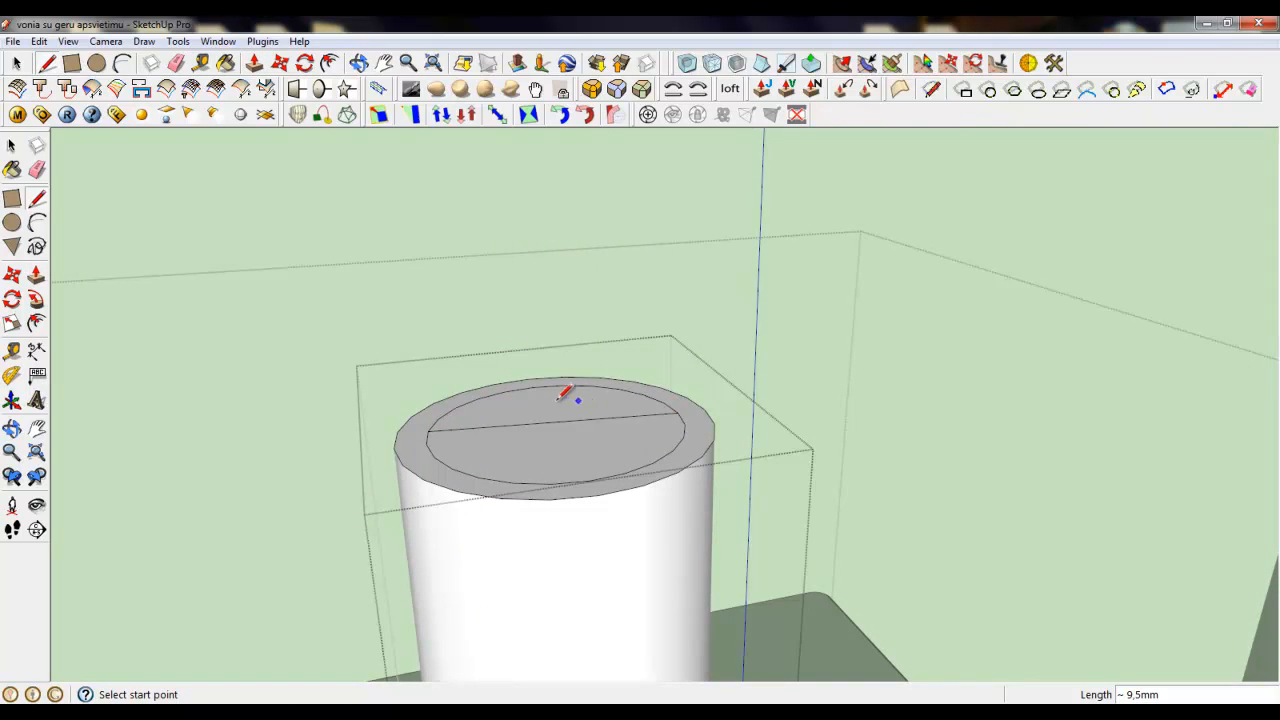
pyautogui.click(176, 62)
pyautogui.moveTo(431, 436)
pyautogui.mouseDown()
pyautogui.moveTo(518, 402)
pyautogui.moveTo(474, 420)
pyautogui.mouseUp()
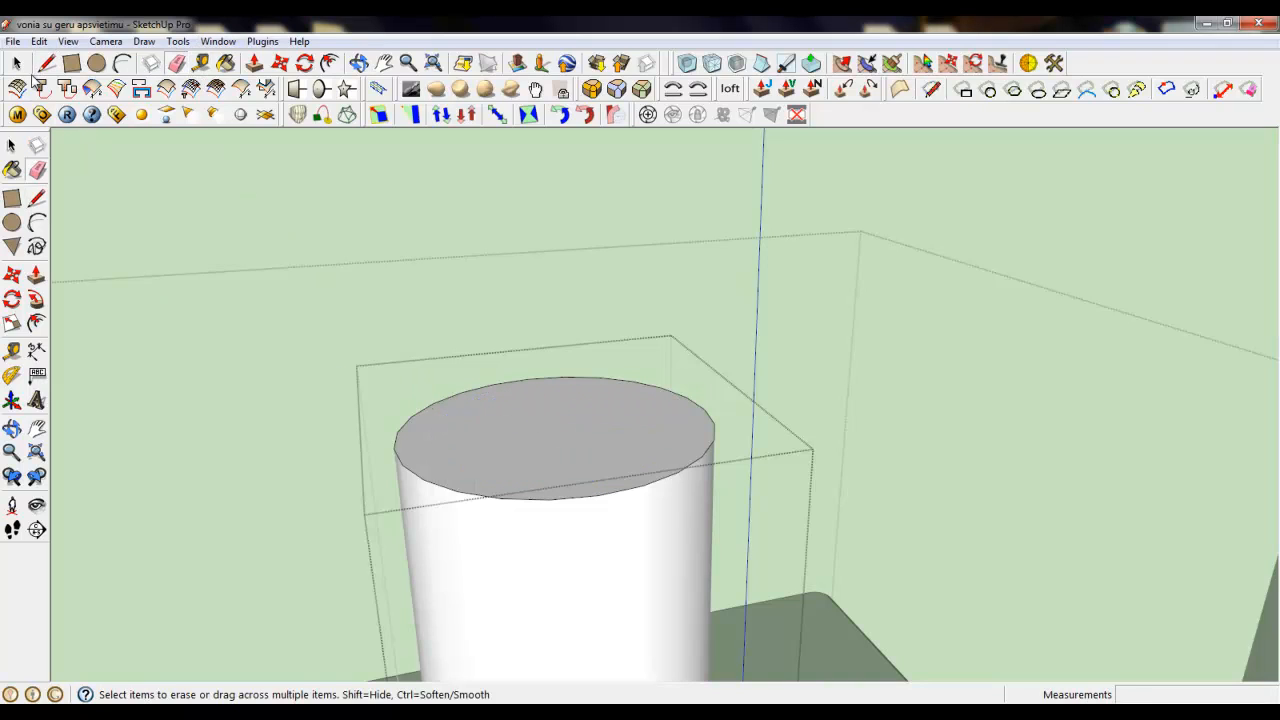
# Try Round Corner on the edges of the pump head's top face with a 10.5 mm offset.
pyautogui.press('space')
pyautogui.click(555, 438)
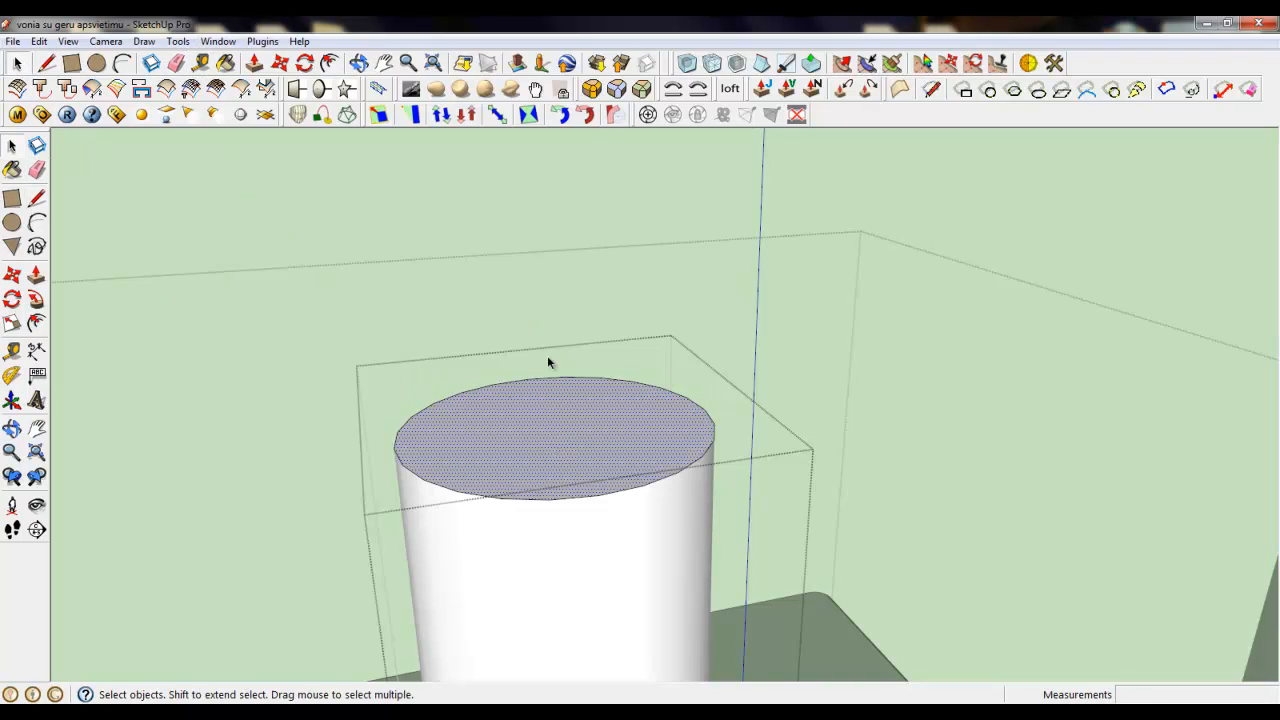
pyautogui.click(590, 90)
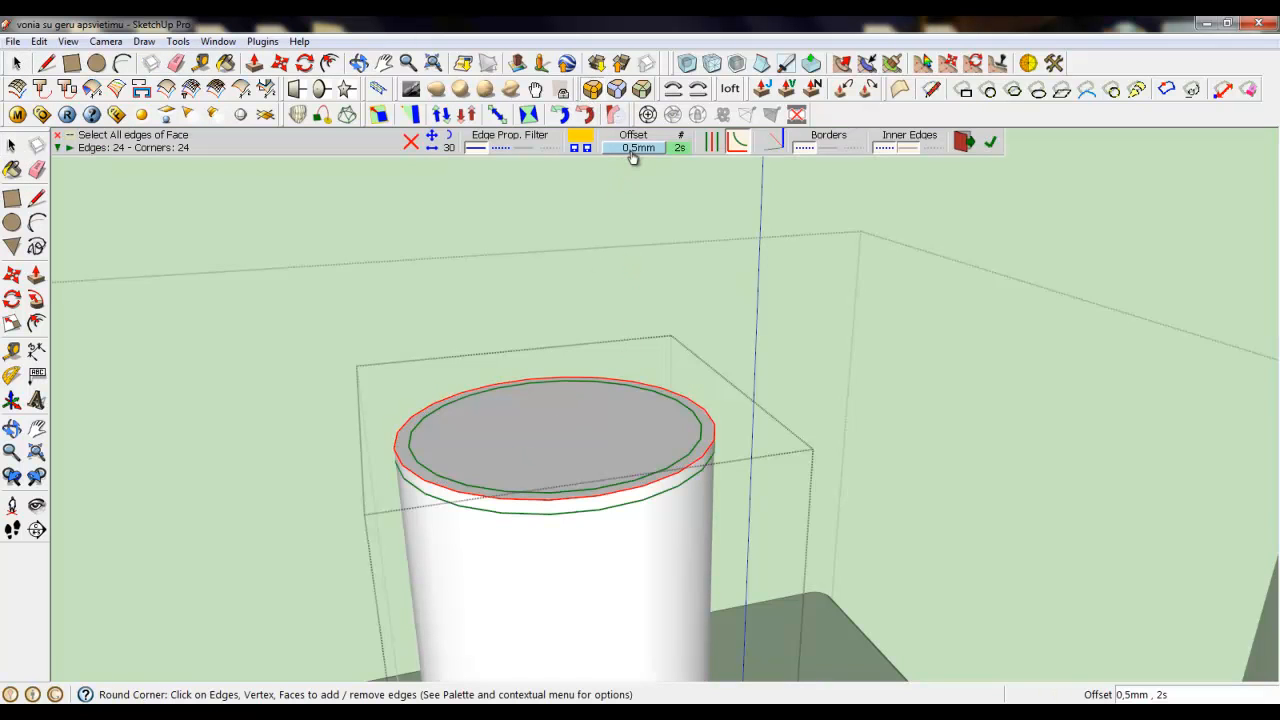
pyautogui.click(632, 150)
pyautogui.click(646, 304)
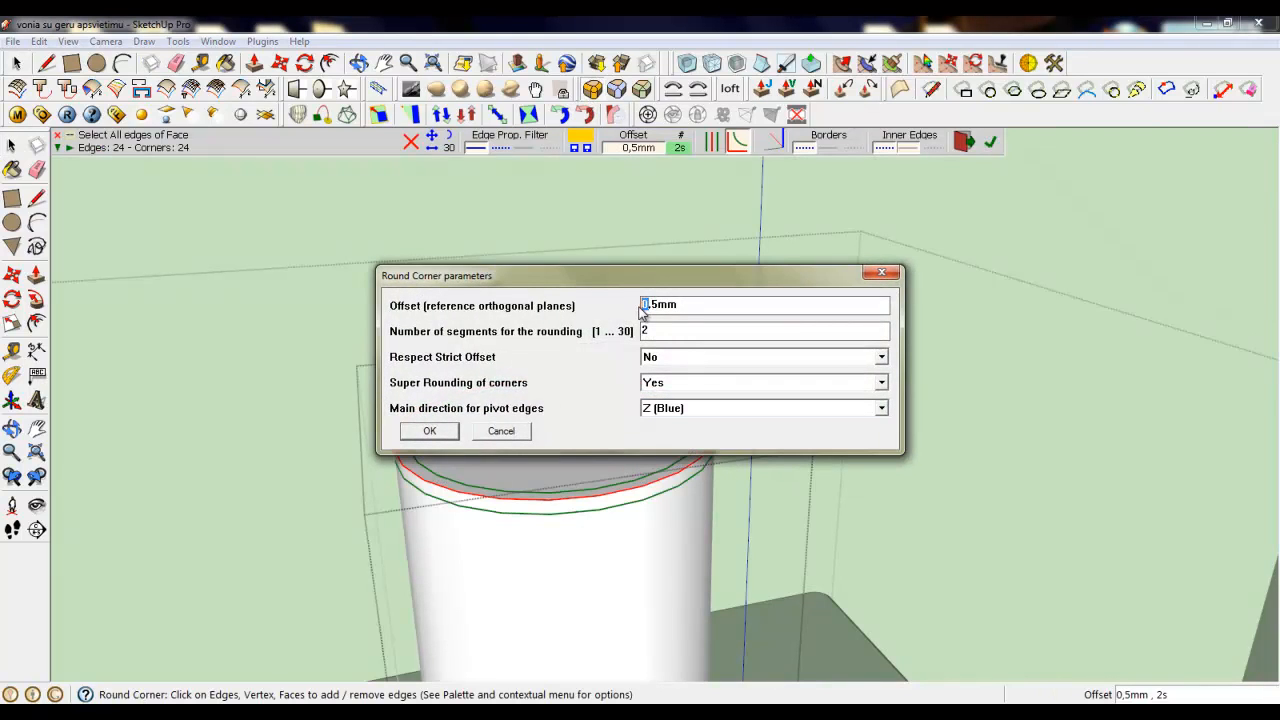
pyautogui.click(445, 437)
# Try Round Corner offsets of 25.5 mm and 20.5 mm on the pump head's top edges.
pyautogui.click(634, 152)
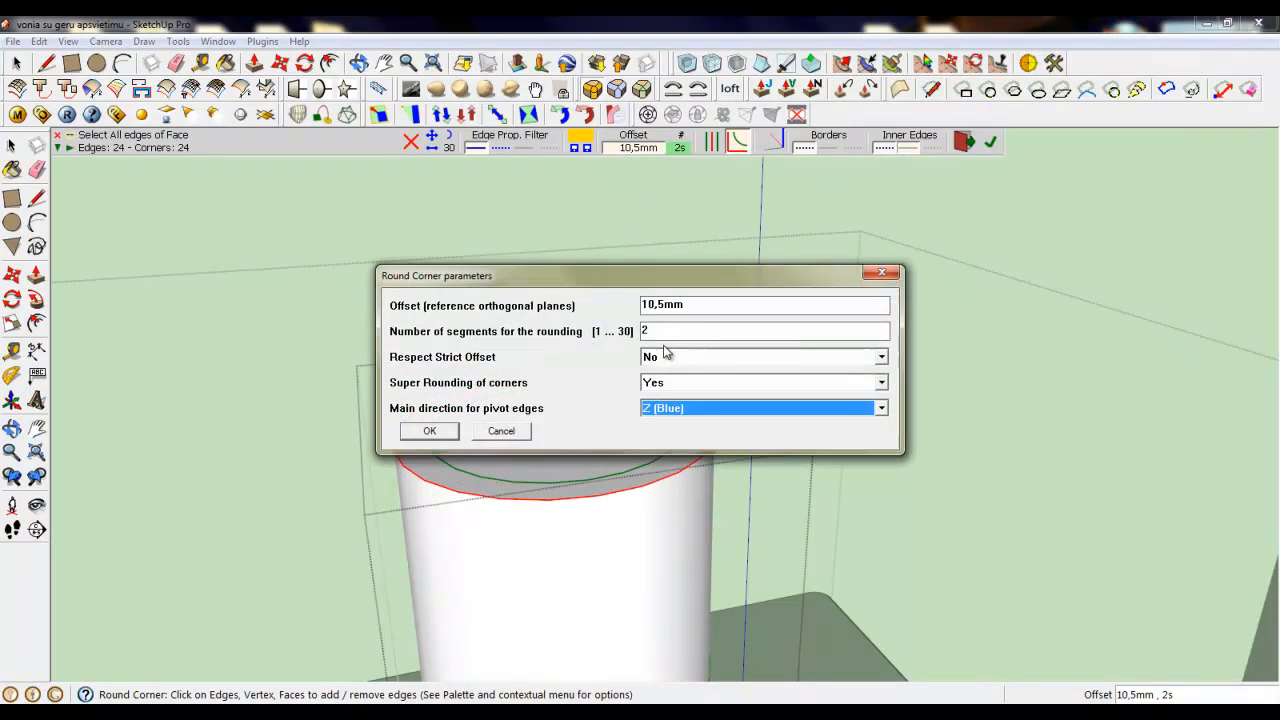
pyautogui.moveTo(653, 304); pyautogui.dragTo(614, 310)
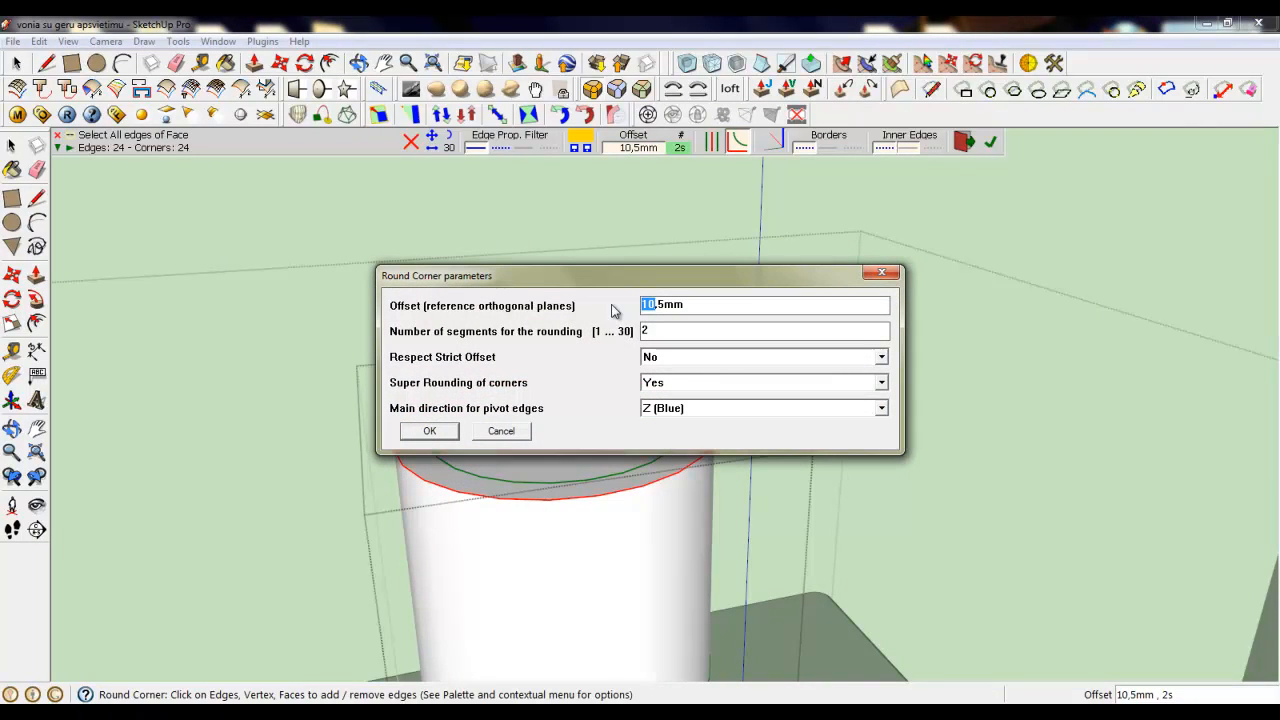
pyautogui.click(455, 436)
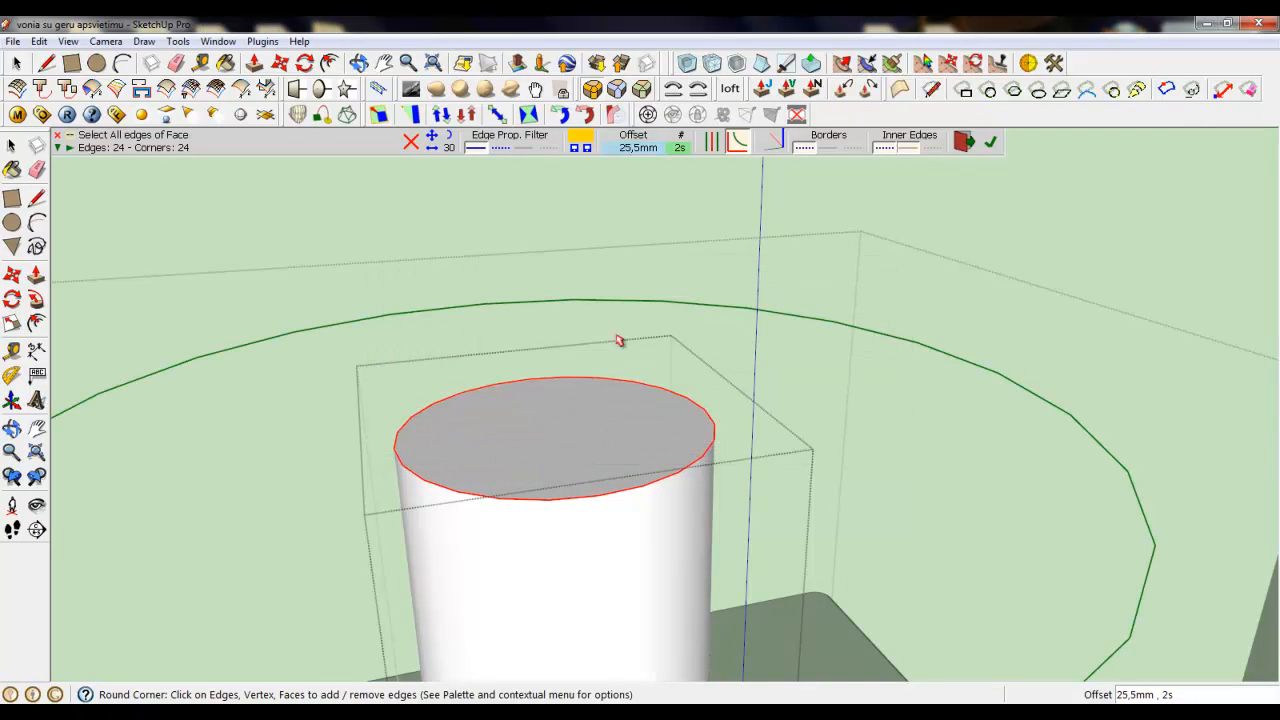
pyautogui.click(634, 150)
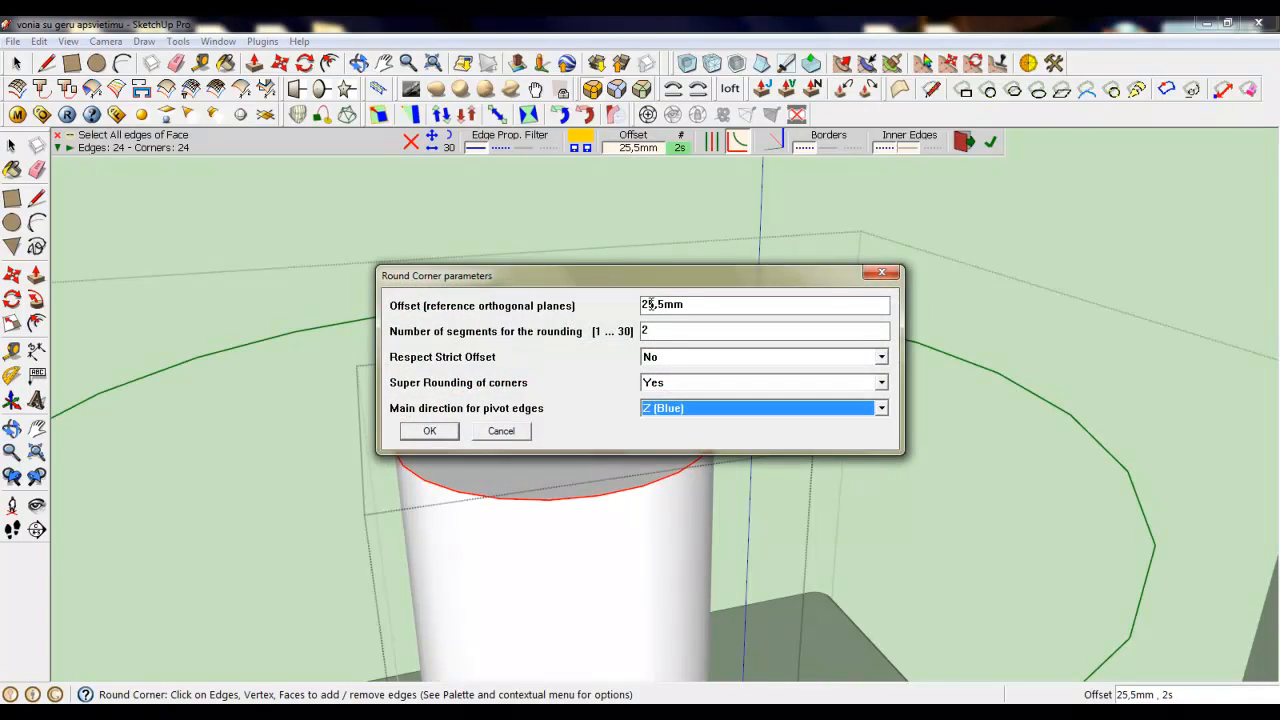
pyautogui.moveTo(651, 304); pyautogui.dragTo(615, 305)
pyautogui.click(429, 430)
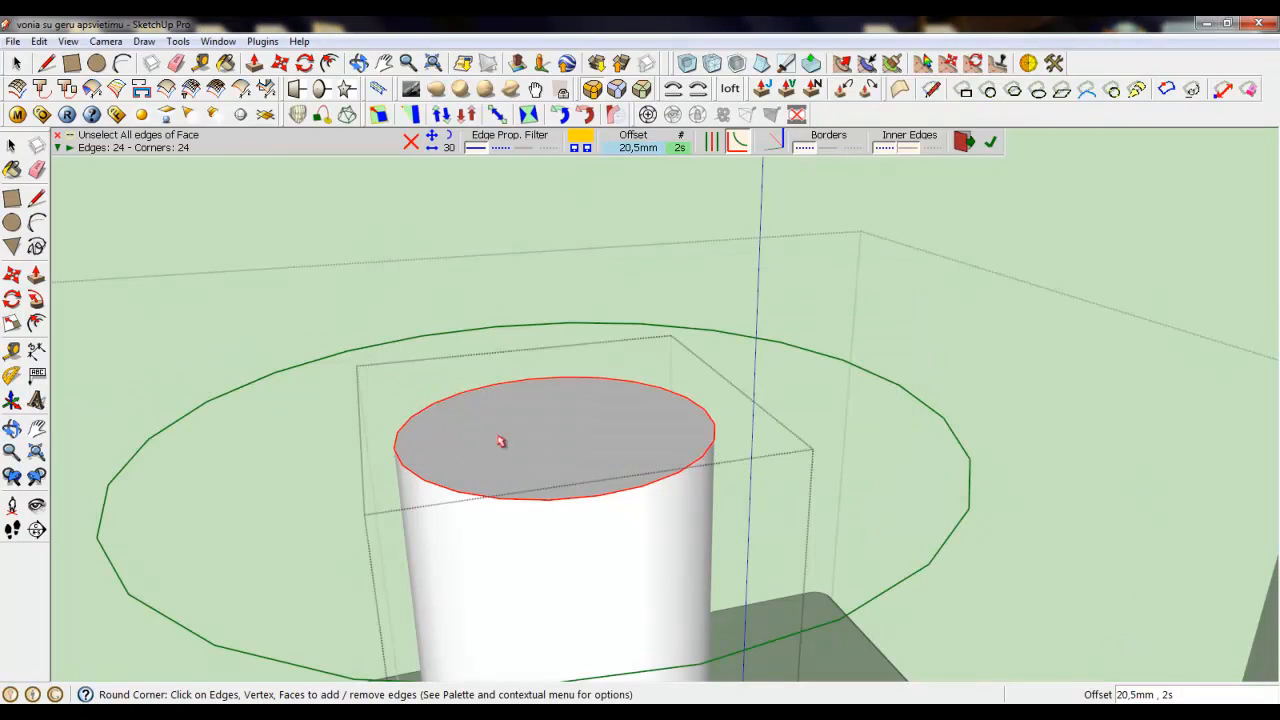
pyautogui.scroll(-5, 500, 440)
pyautogui.scroll(2, 633, 364)
# Restart Round Corner on the pump head's top edges, try a 15.5 mm offset and reduce it to 5.5 mm.
pyautogui.press('space')
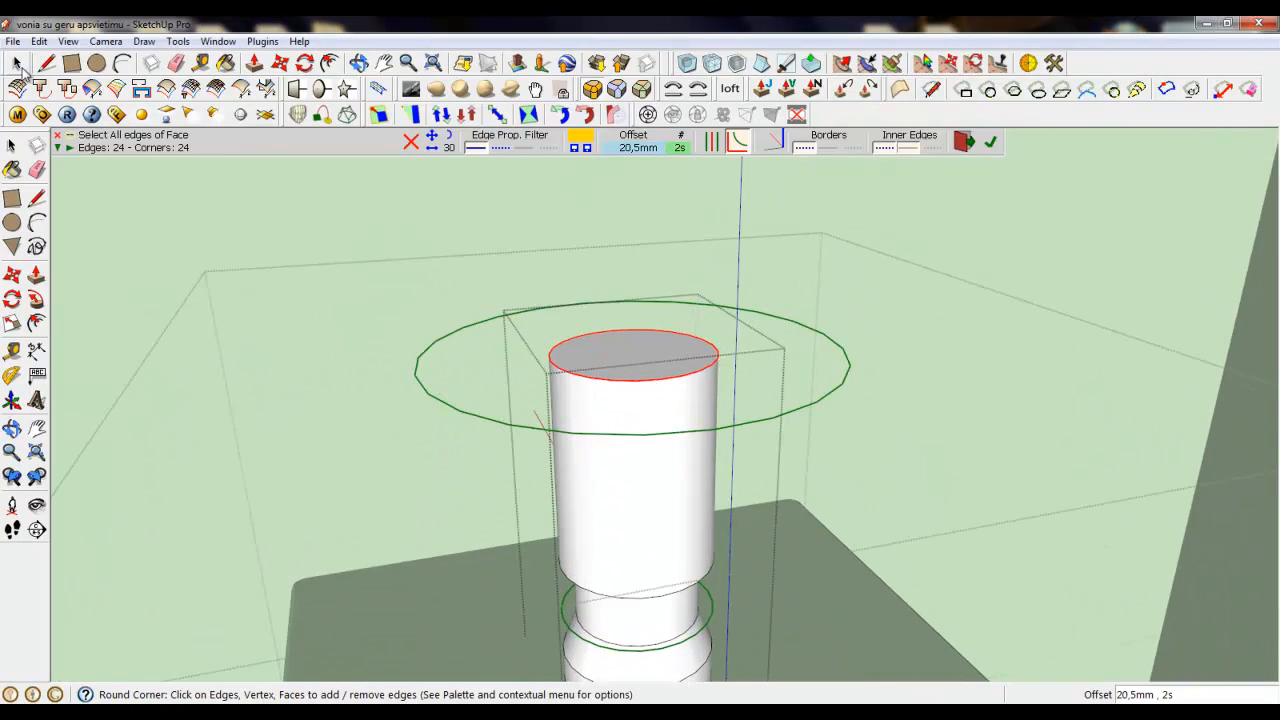
pyautogui.click(586, 378)
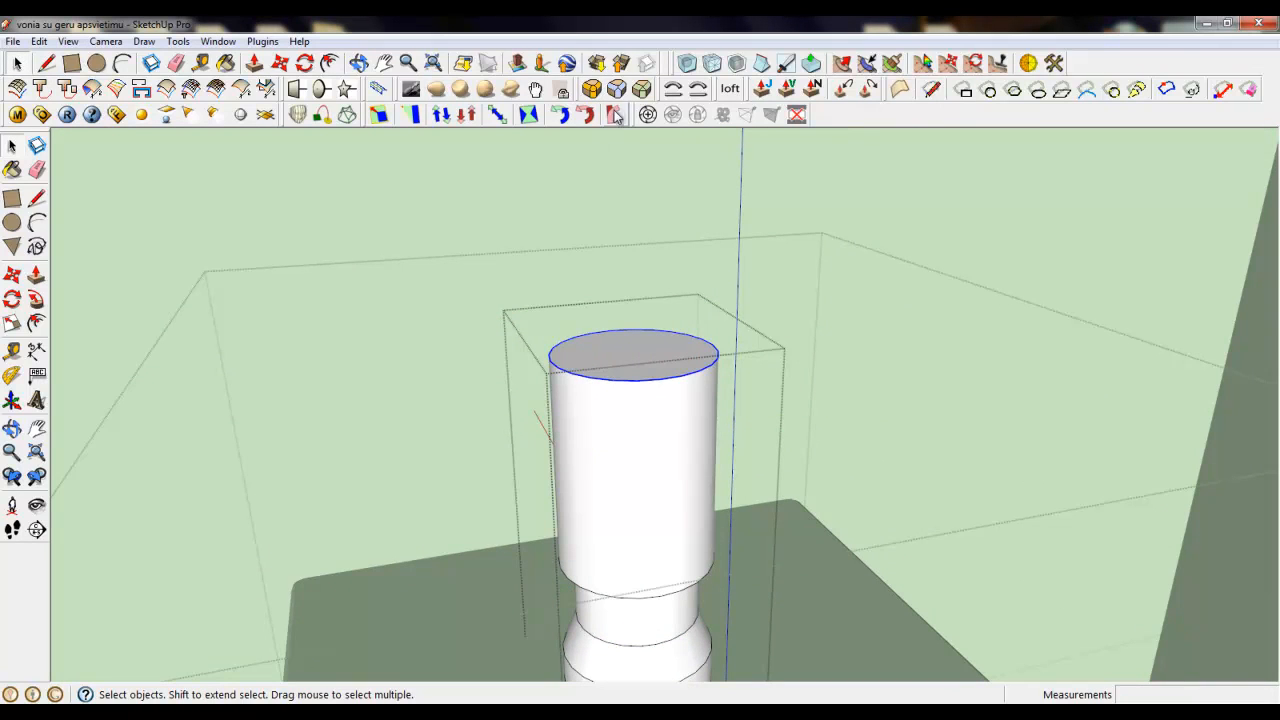
pyautogui.click(647, 114)
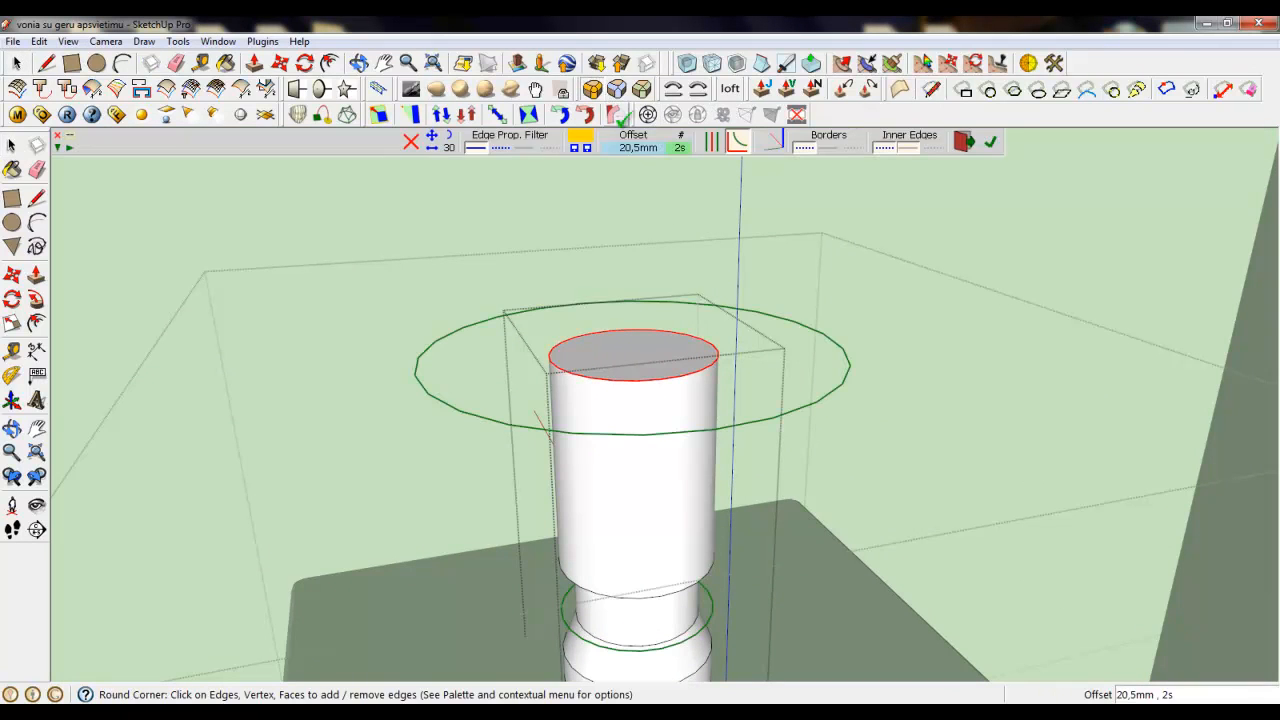
pyautogui.click(636, 150)
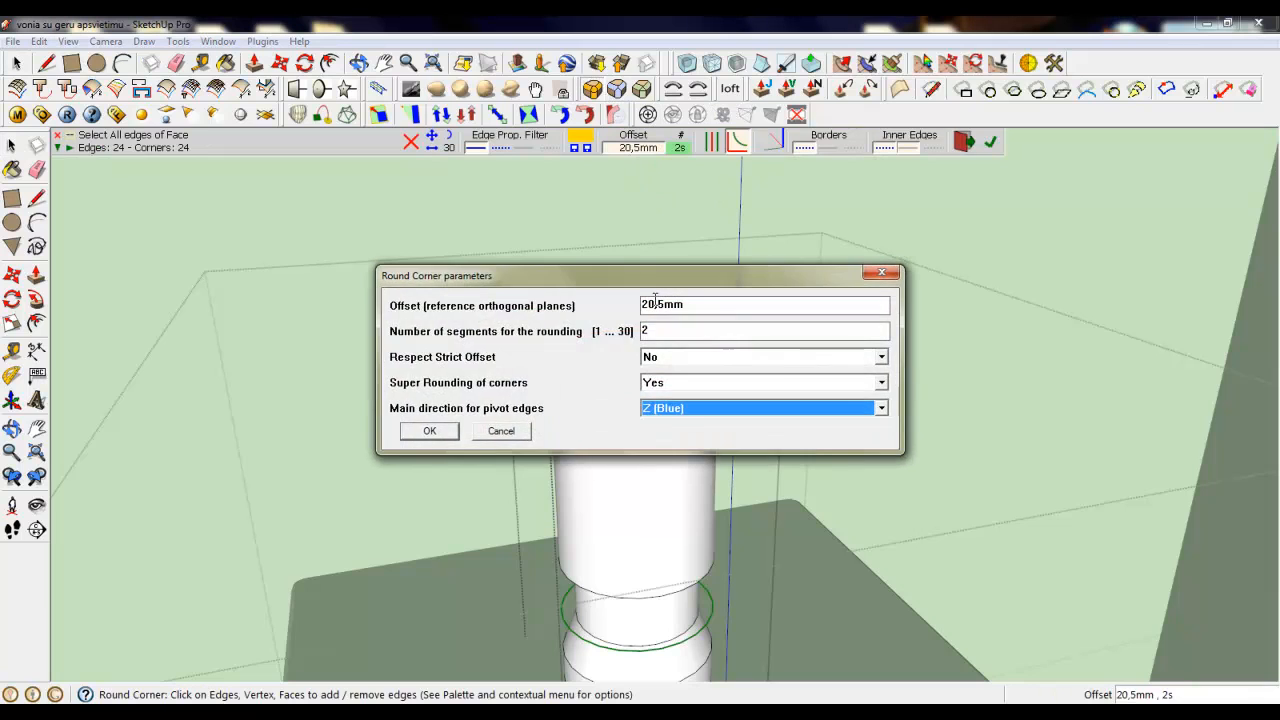
pyautogui.moveTo(657, 304); pyautogui.dragTo(637, 307)
pyautogui.click(429, 431)
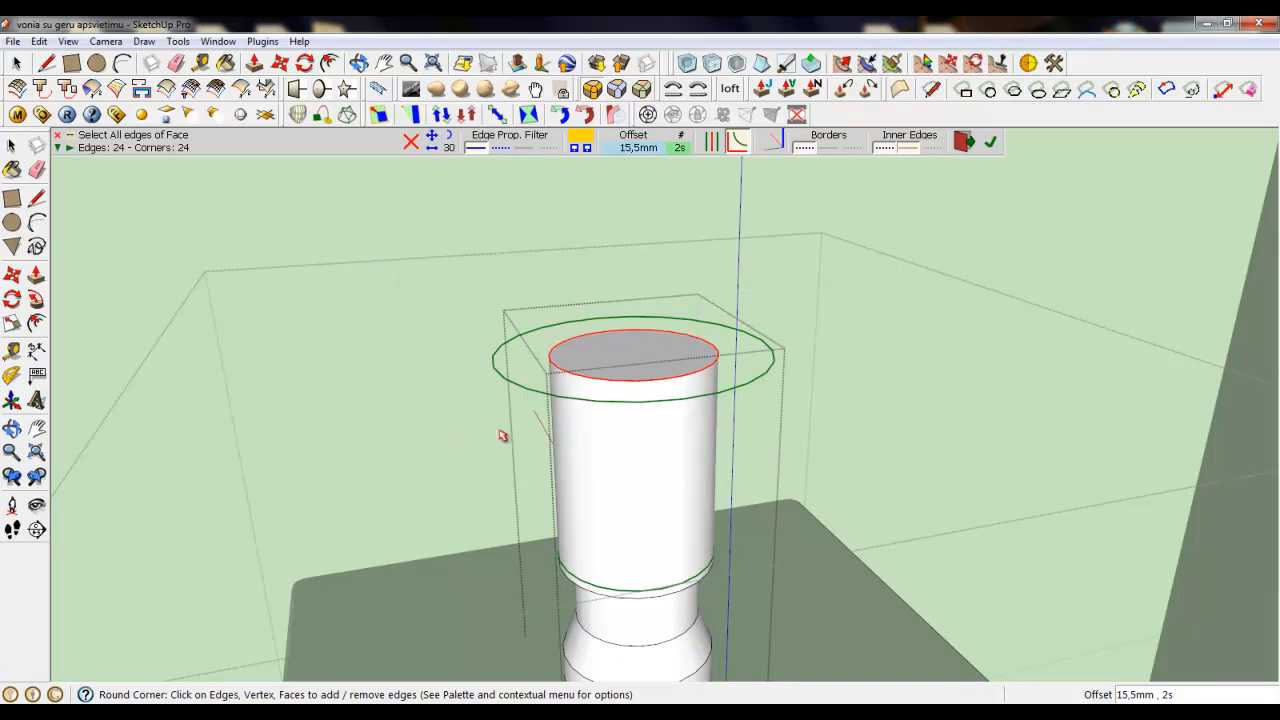
pyautogui.click(637, 148)
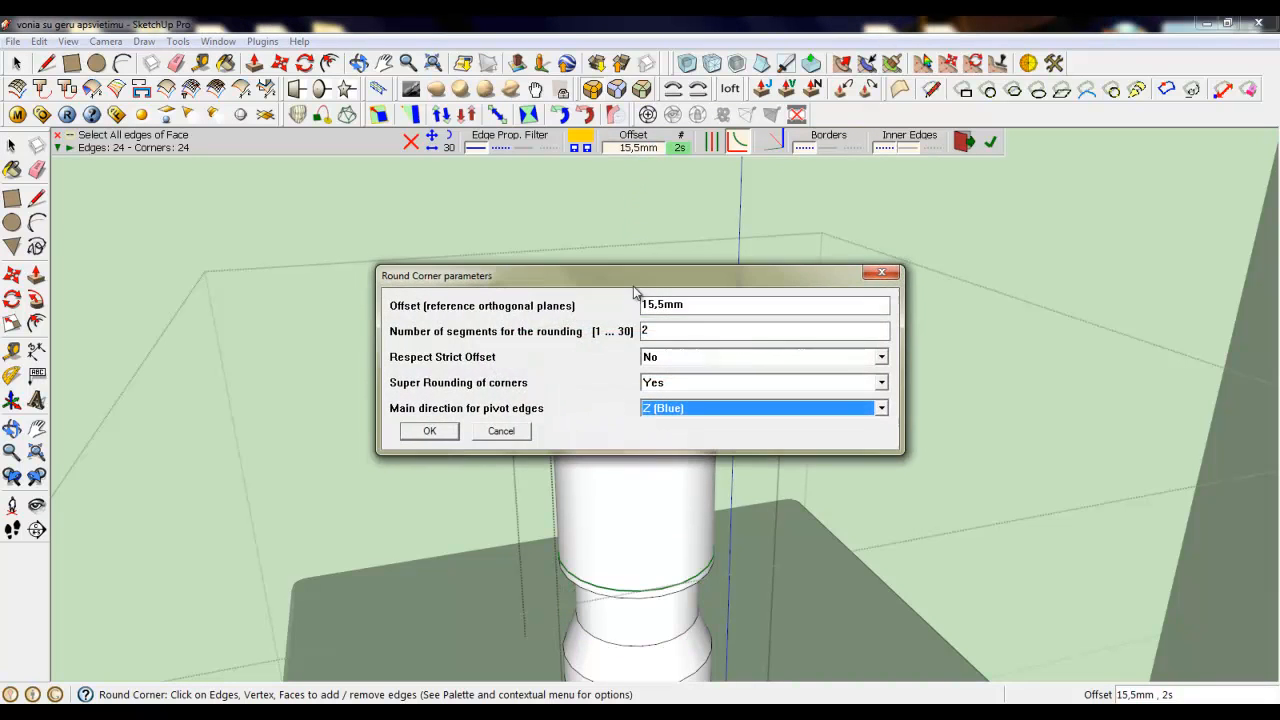
pyautogui.moveTo(652, 303); pyautogui.dragTo(641, 305)
pyautogui.write('5')
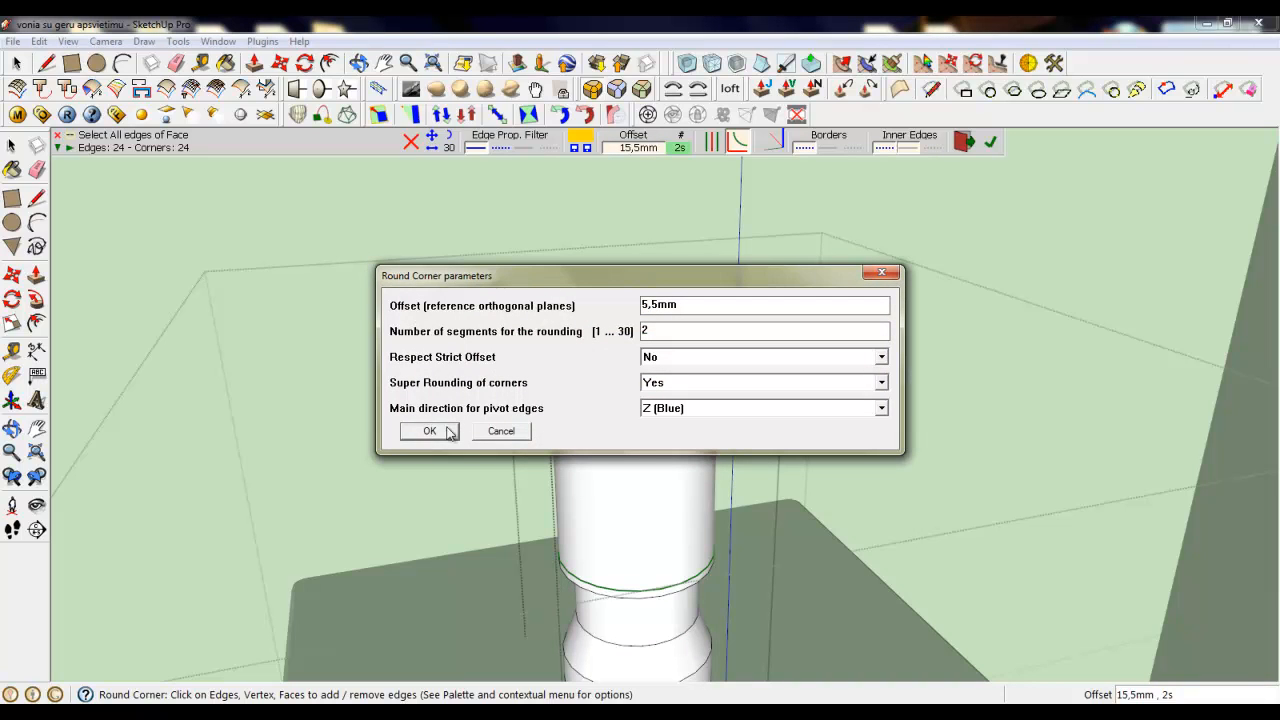
pyautogui.click(446, 441)
pyautogui.scroll(3, 629, 380)
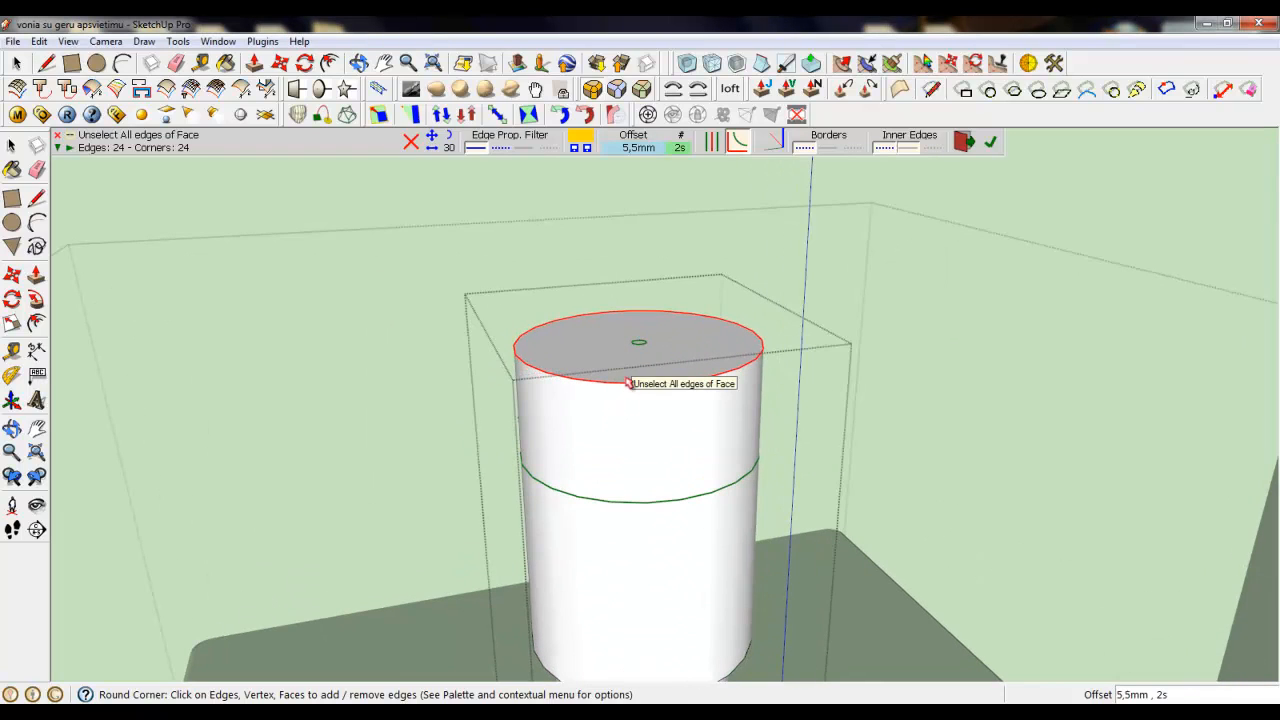
# Set the rounding to 6 segments and apply it to form the pump head's dome.
pyautogui.click(680, 149)
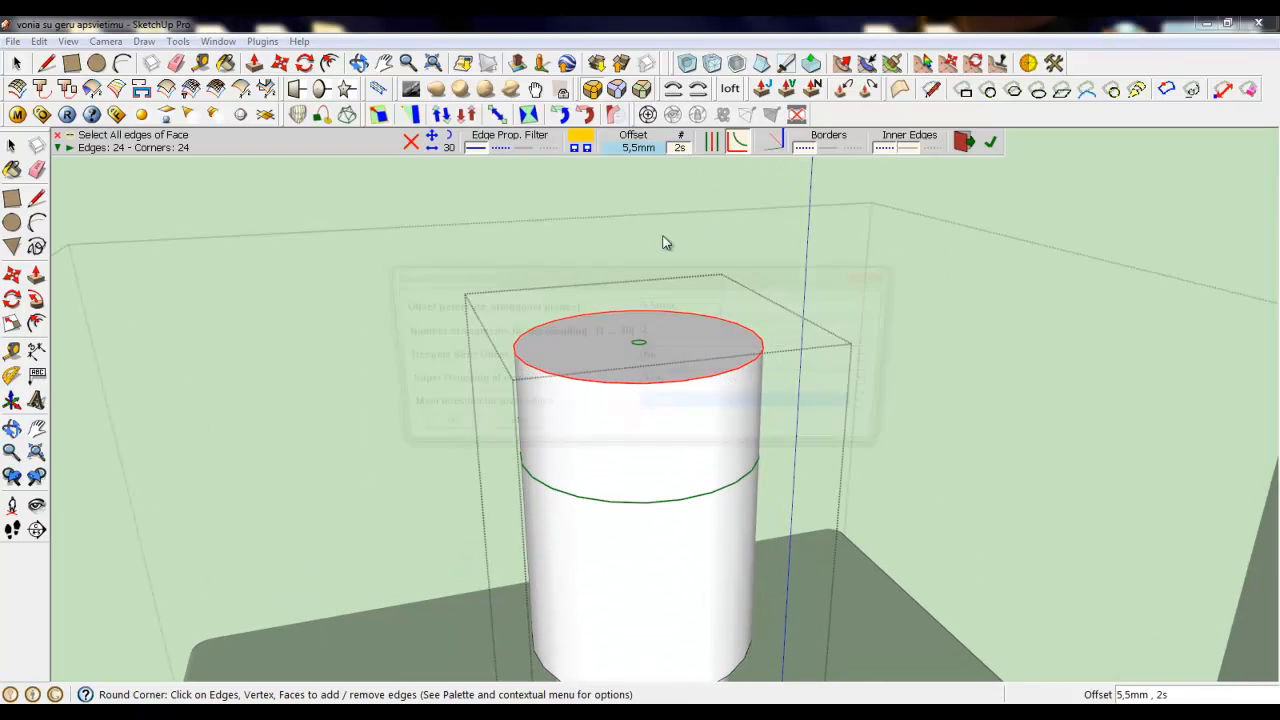
pyautogui.moveTo(650, 335); pyautogui.dragTo(600, 336)
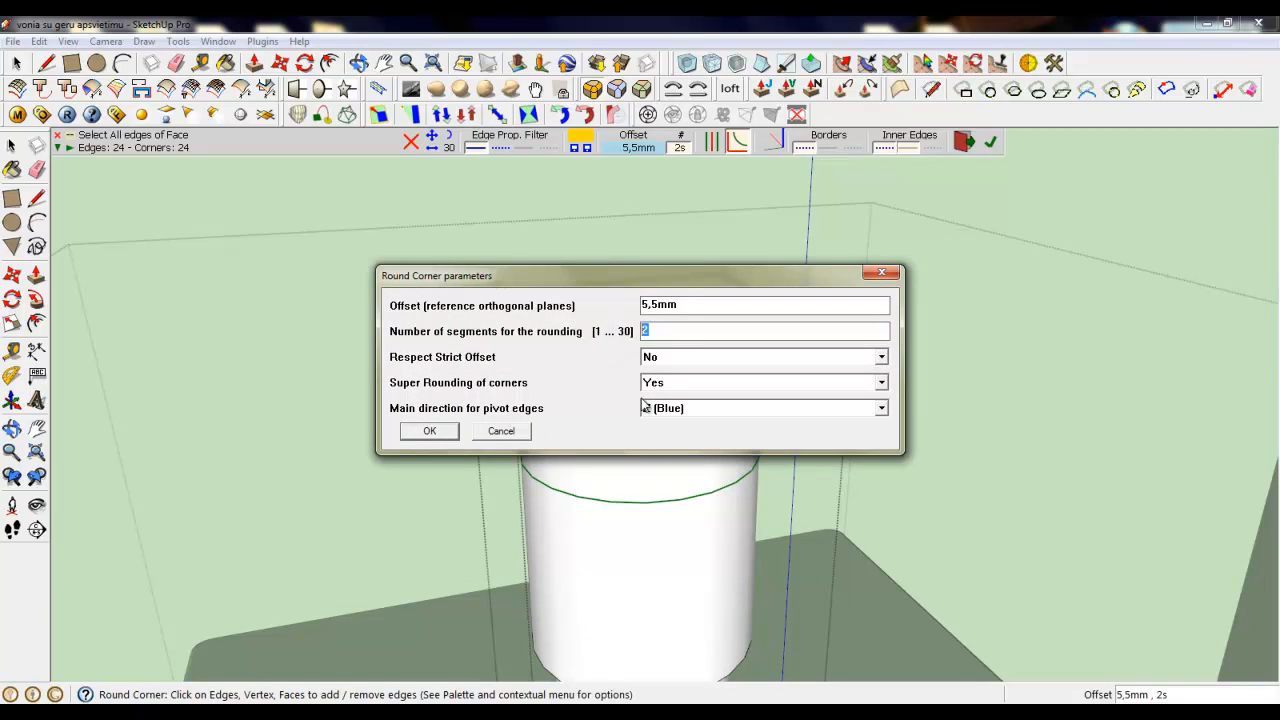
pyautogui.write('6')
pyautogui.click(420, 431)
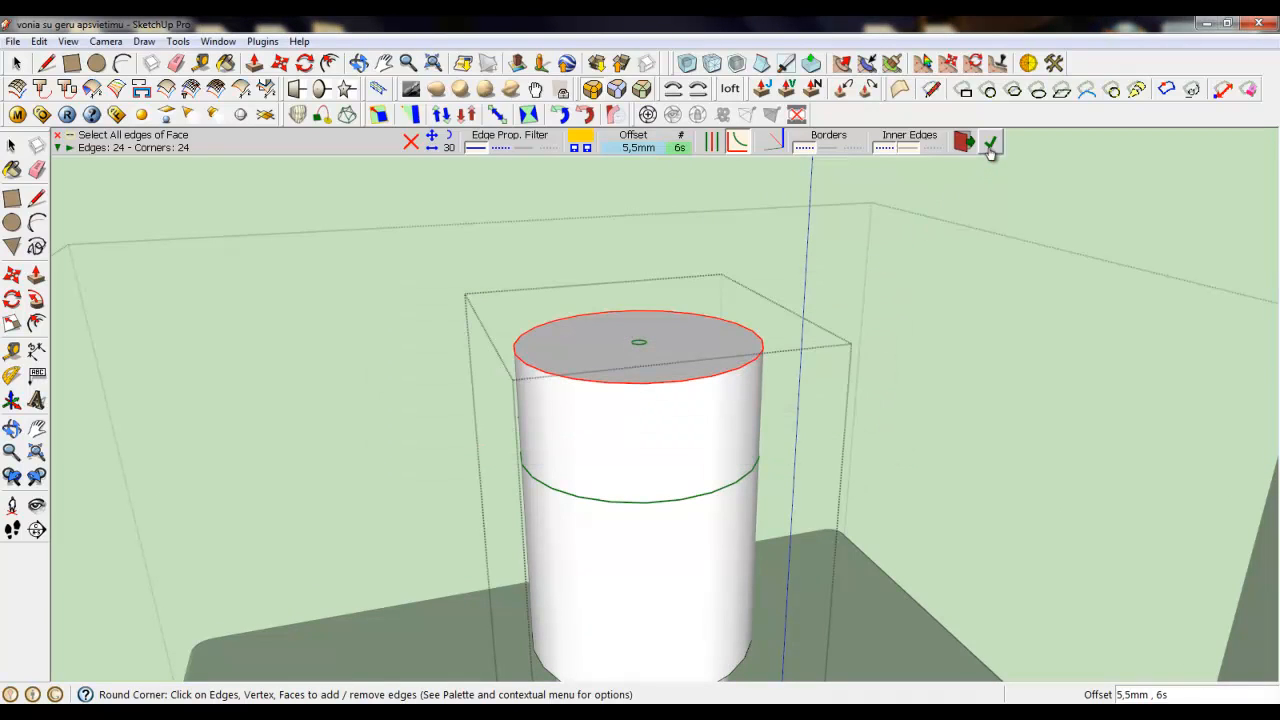
pyautogui.click(990, 145)
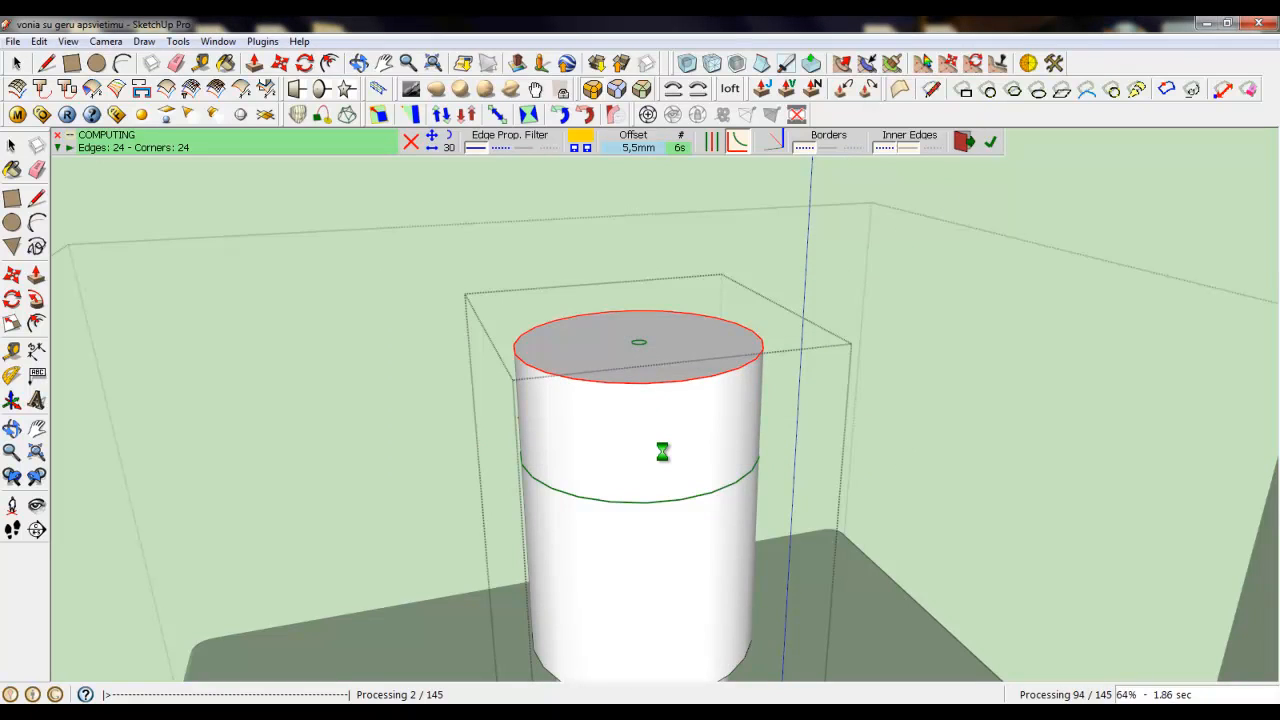
pyautogui.press('space')
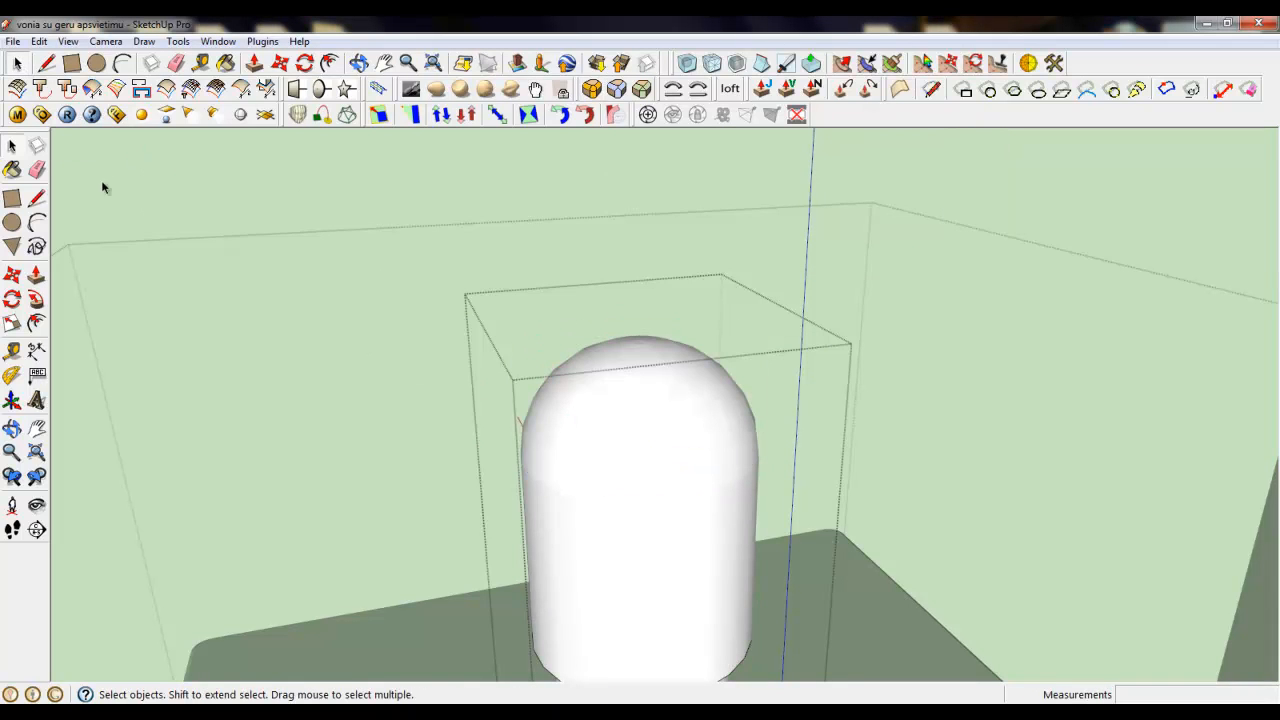
# Draw a straight line parallel to the red axis from beside the pump's base out past the container's edge.
pyautogui.scroll(-5, 657, 309)
pyautogui.moveTo(657, 371); pyautogui.dragTo(955, 443, button='middle')
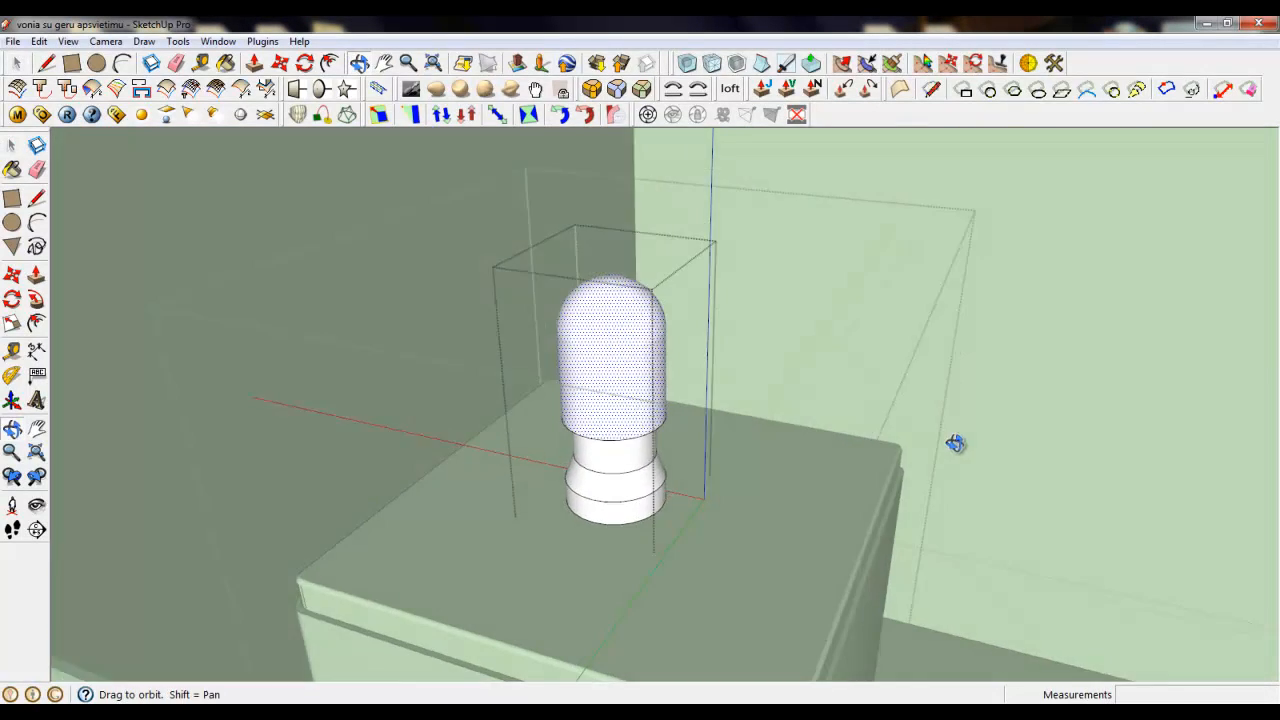
pyautogui.scroll(2, 955, 443)
pyautogui.scroll(-3, 540, 472)
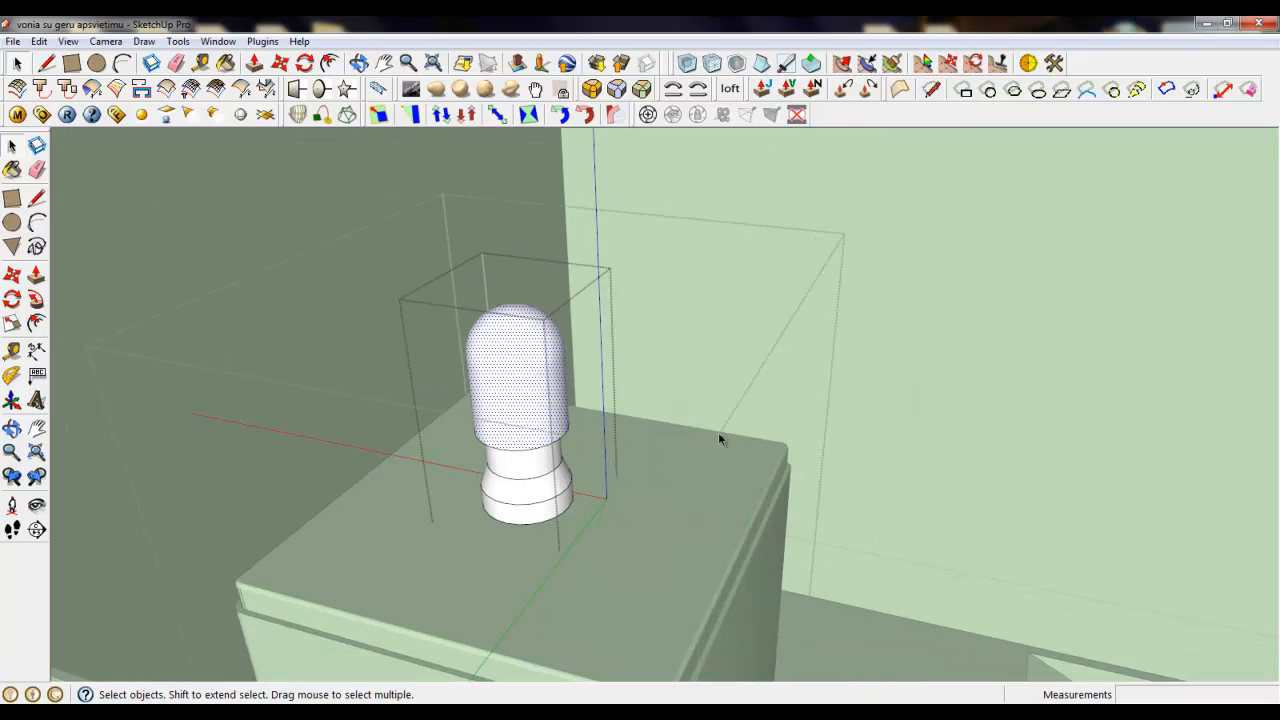
pyautogui.click(46, 62)
pyautogui.scroll(2, 577, 486)
pyautogui.click(560, 489)
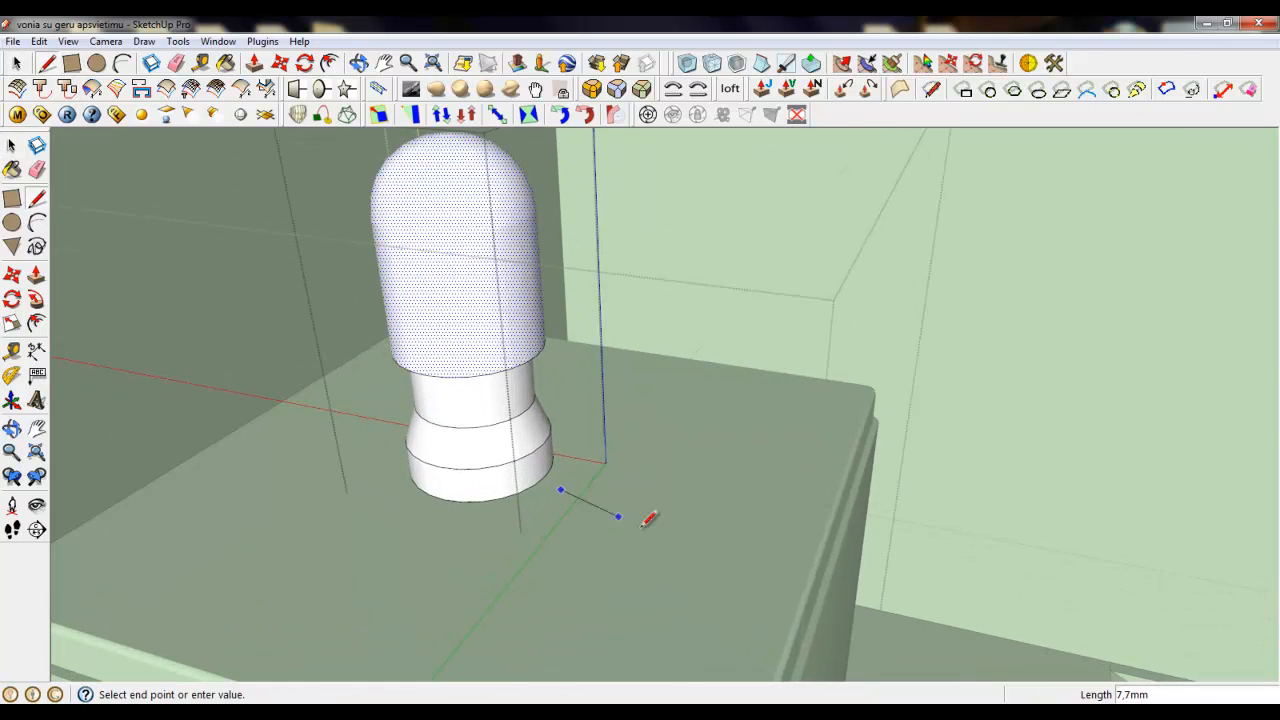
pyautogui.scroll(-2, 651, 517)
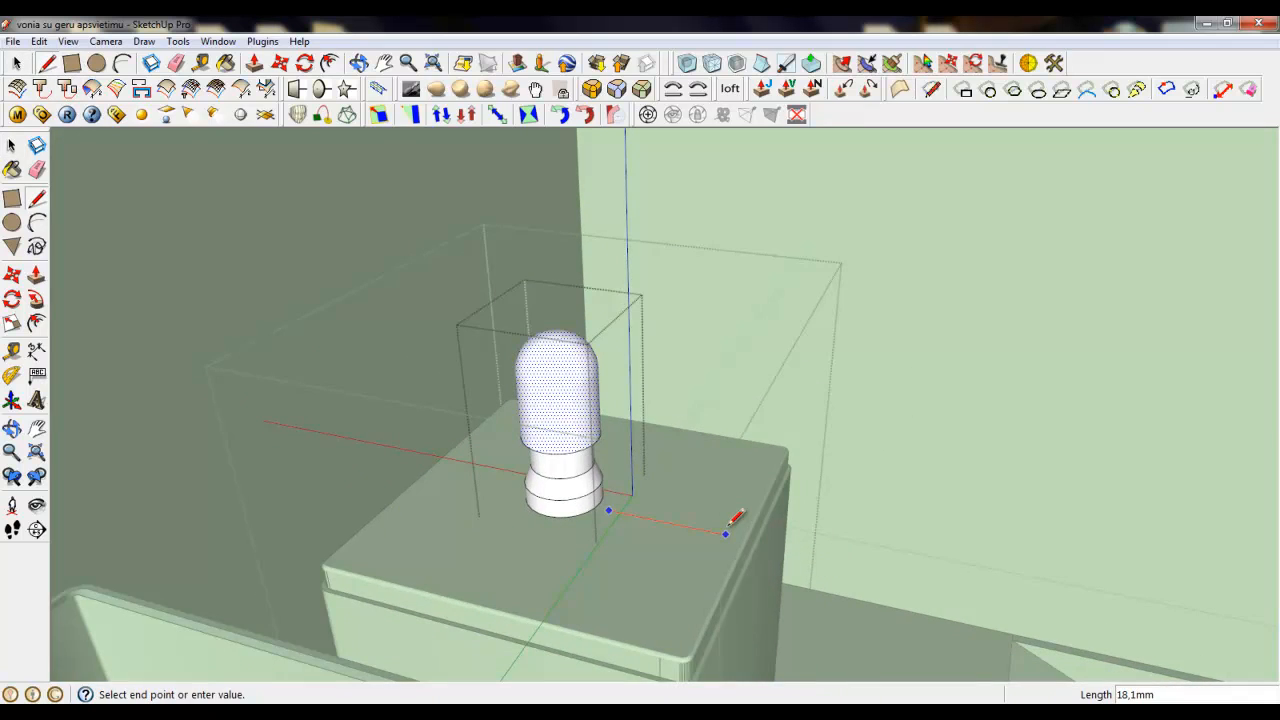
pyautogui.click(818, 553)
# Select both segments of the new line and weld them into one curve.
pyautogui.click(16, 62)
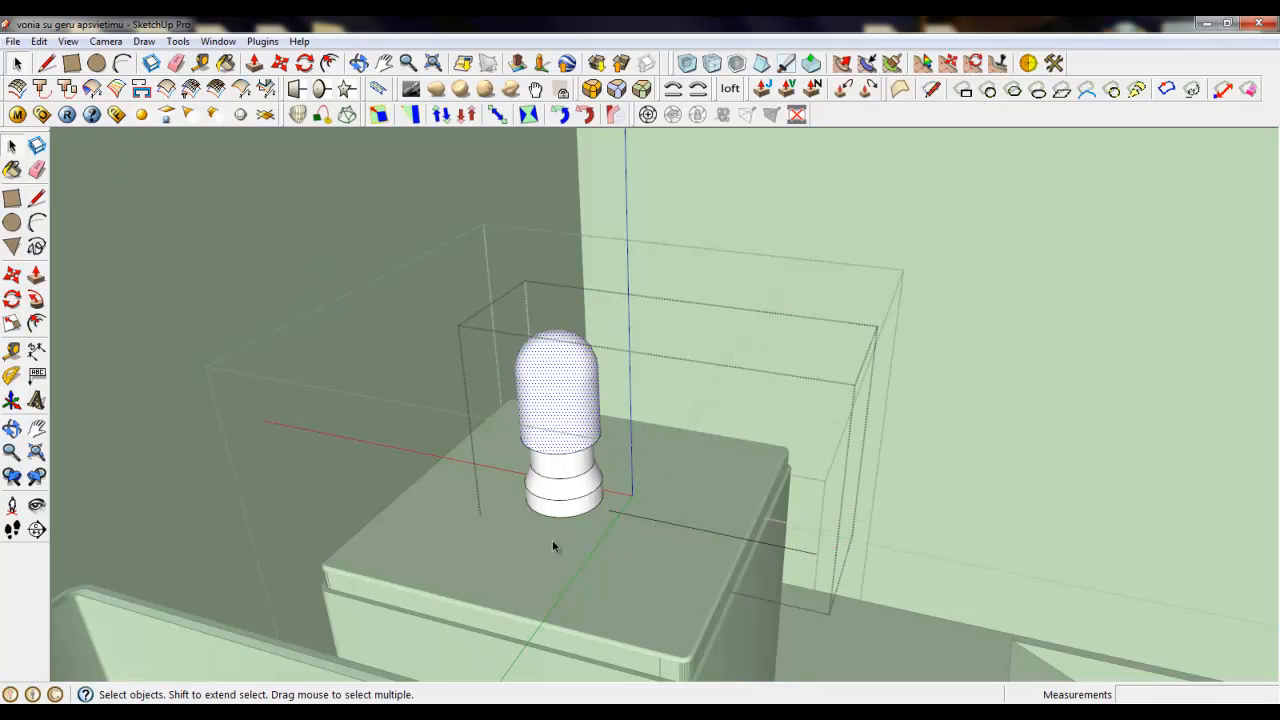
pyautogui.moveTo(883, 533); pyautogui.dragTo(917, 547)
pyautogui.click(789, 549)
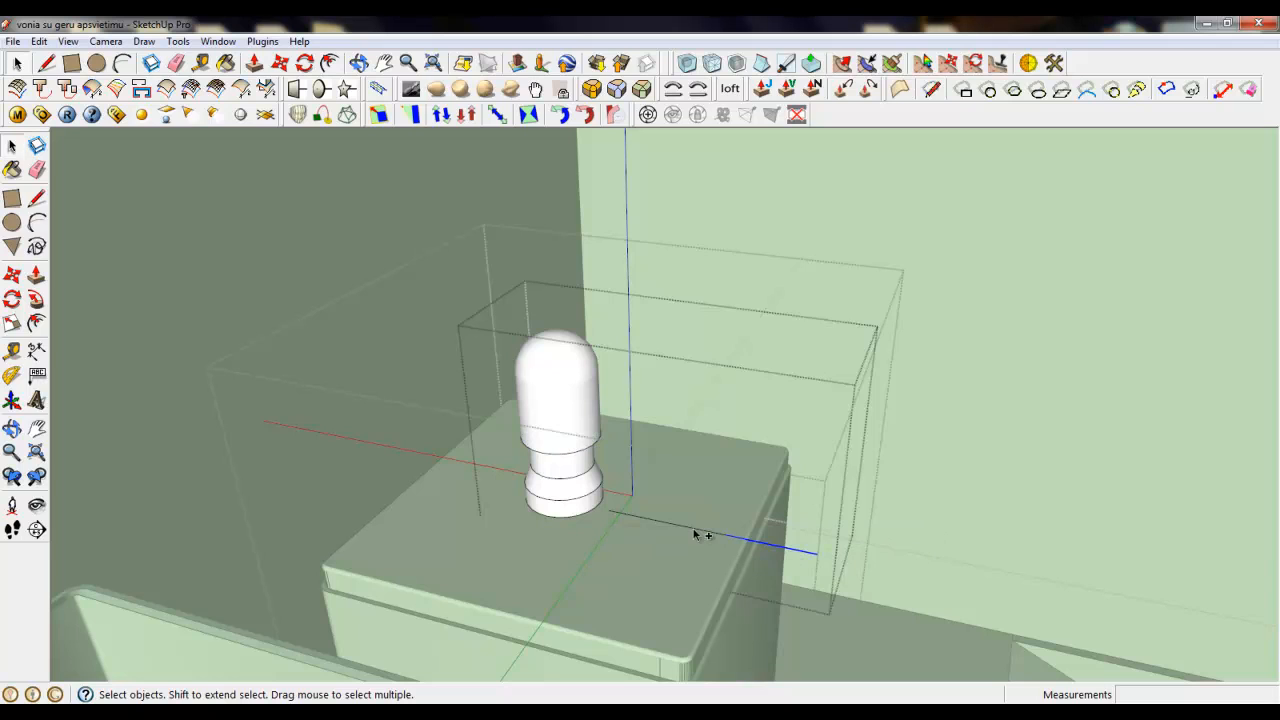
pyautogui.click(262, 41)
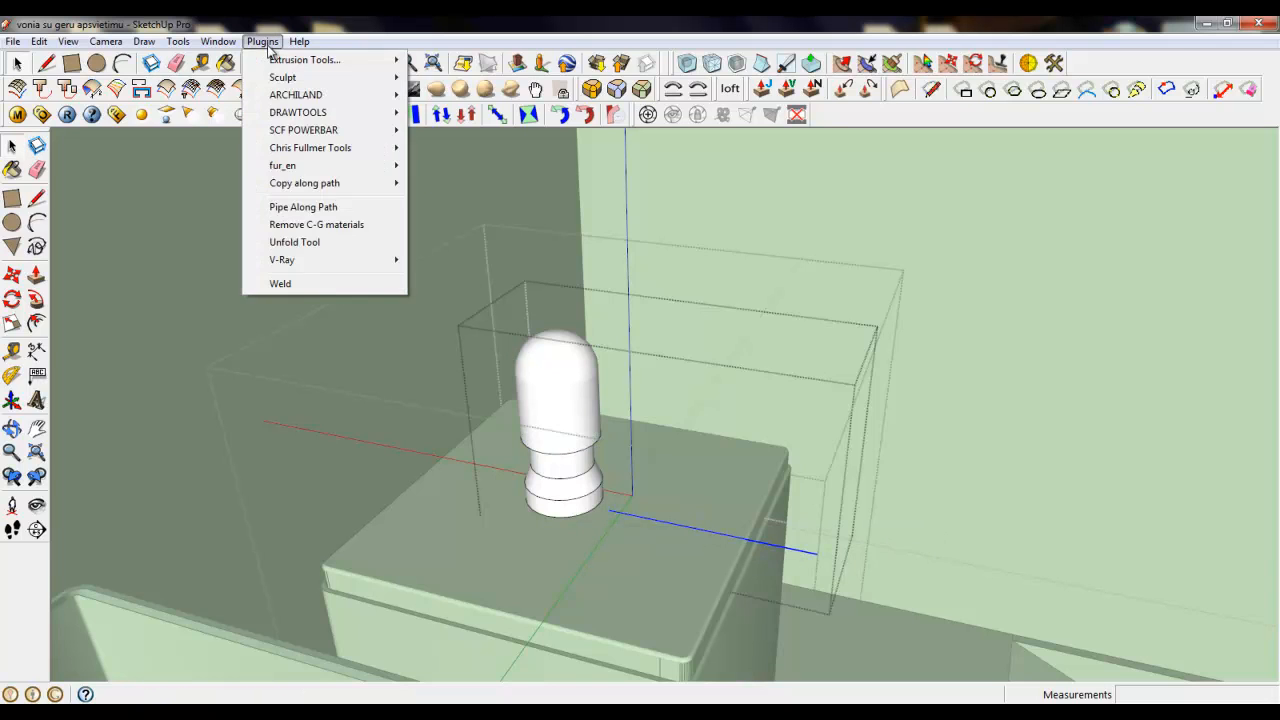
pyautogui.click(297, 286)
pyautogui.click(689, 404)
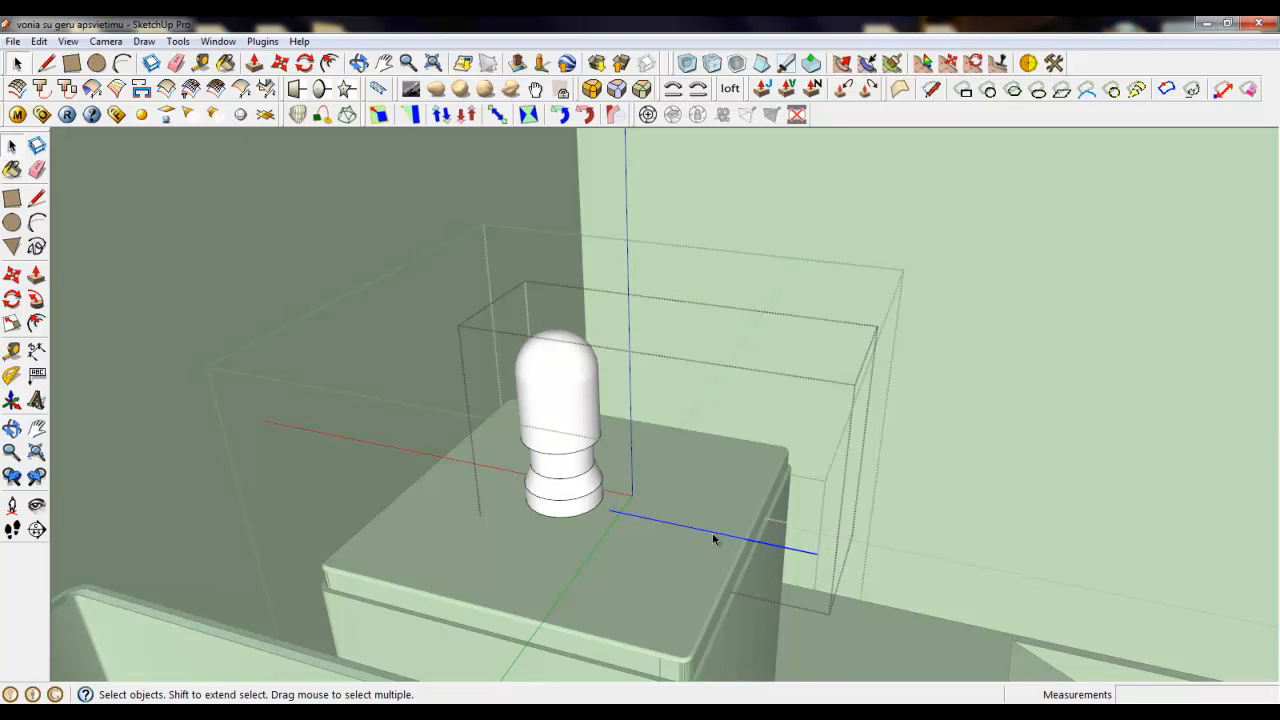
# Draw a vertical line about 6.7 mm down from the welded line's outer end and close a triangular face back to its start.
pyautogui.moveTo(711, 537); pyautogui.dragTo(419, 440, button='middle')
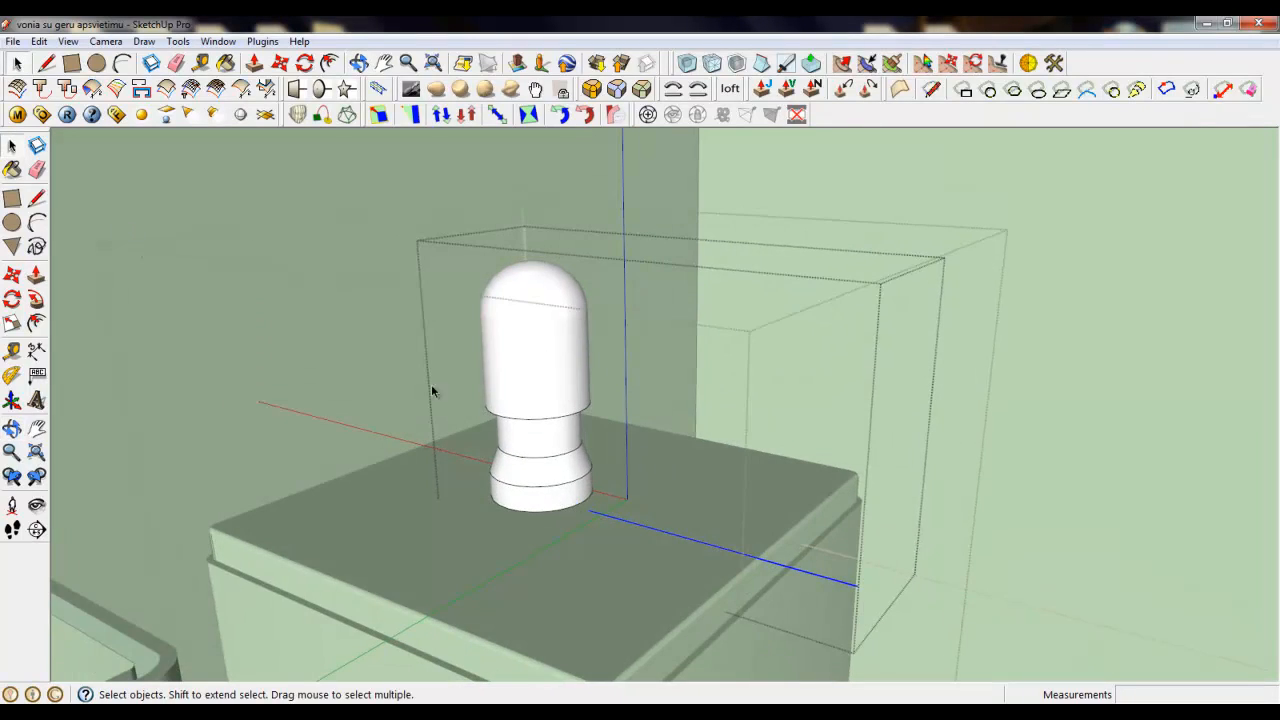
pyautogui.scroll(-4, 431, 385)
pyautogui.scroll(8, 614, 487)
pyautogui.rightClick(596, 449)
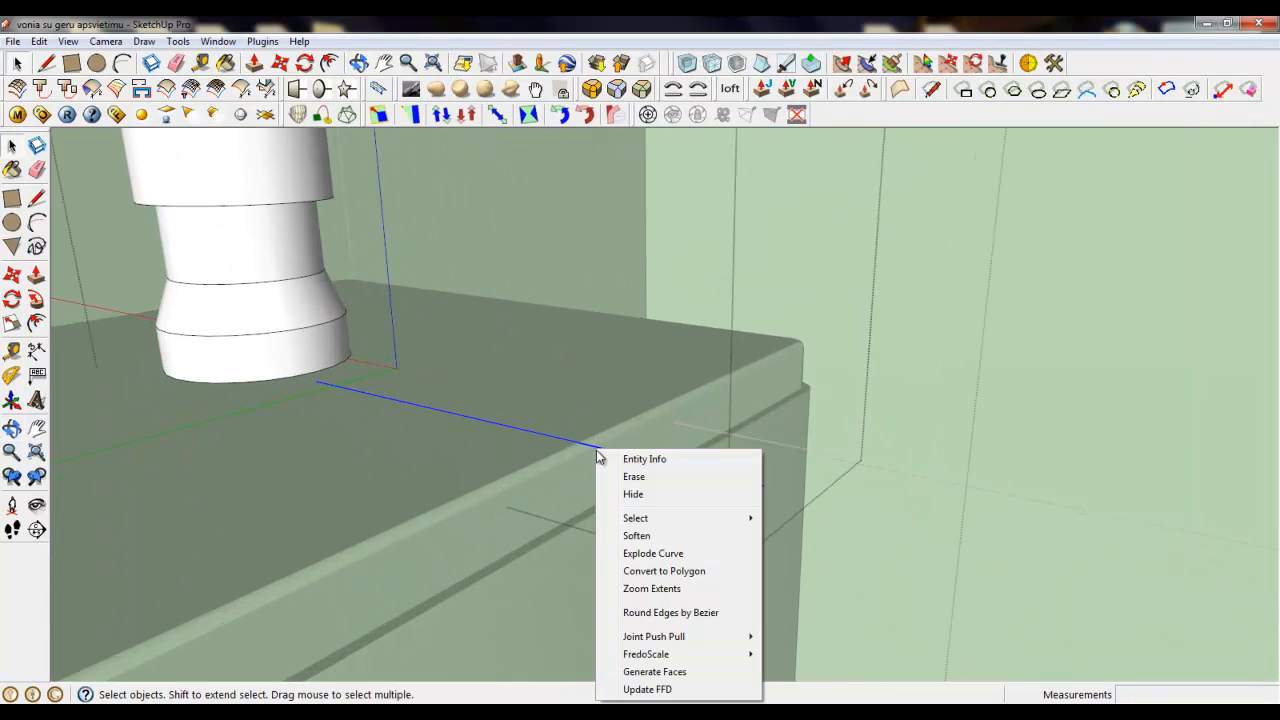
pyautogui.click(562, 445)
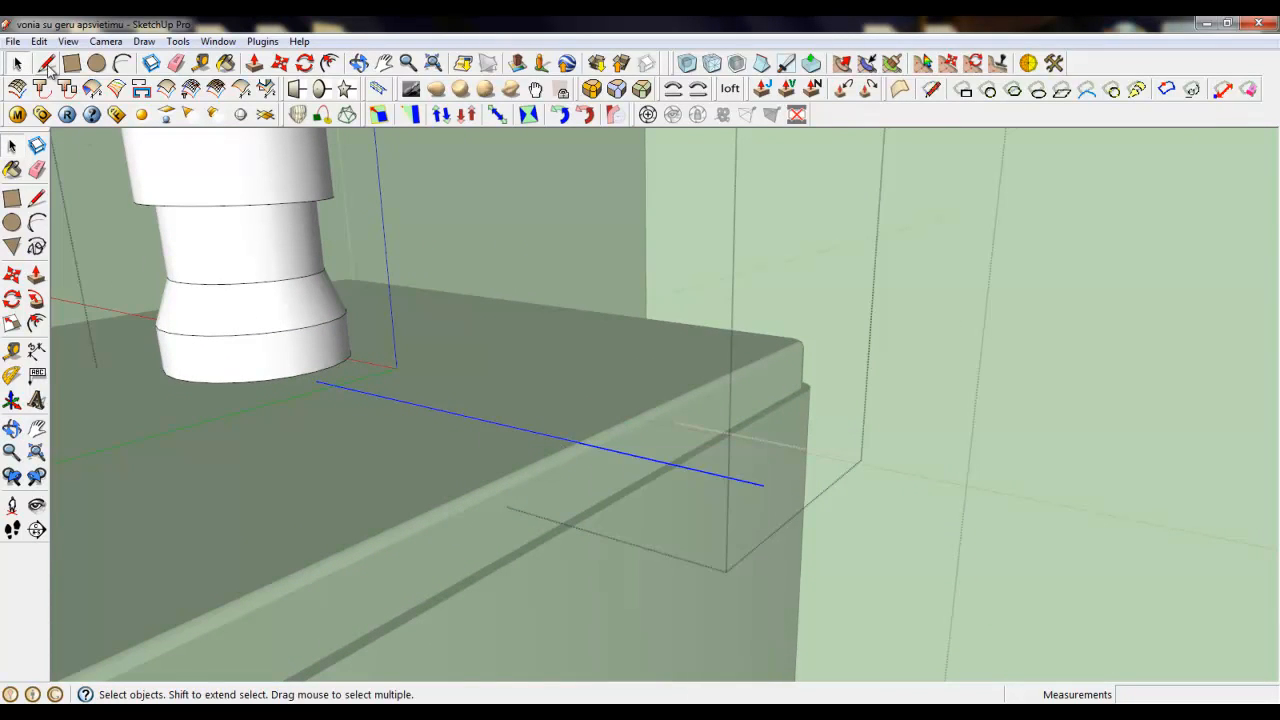
pyautogui.click(47, 63)
pyautogui.click(764, 485)
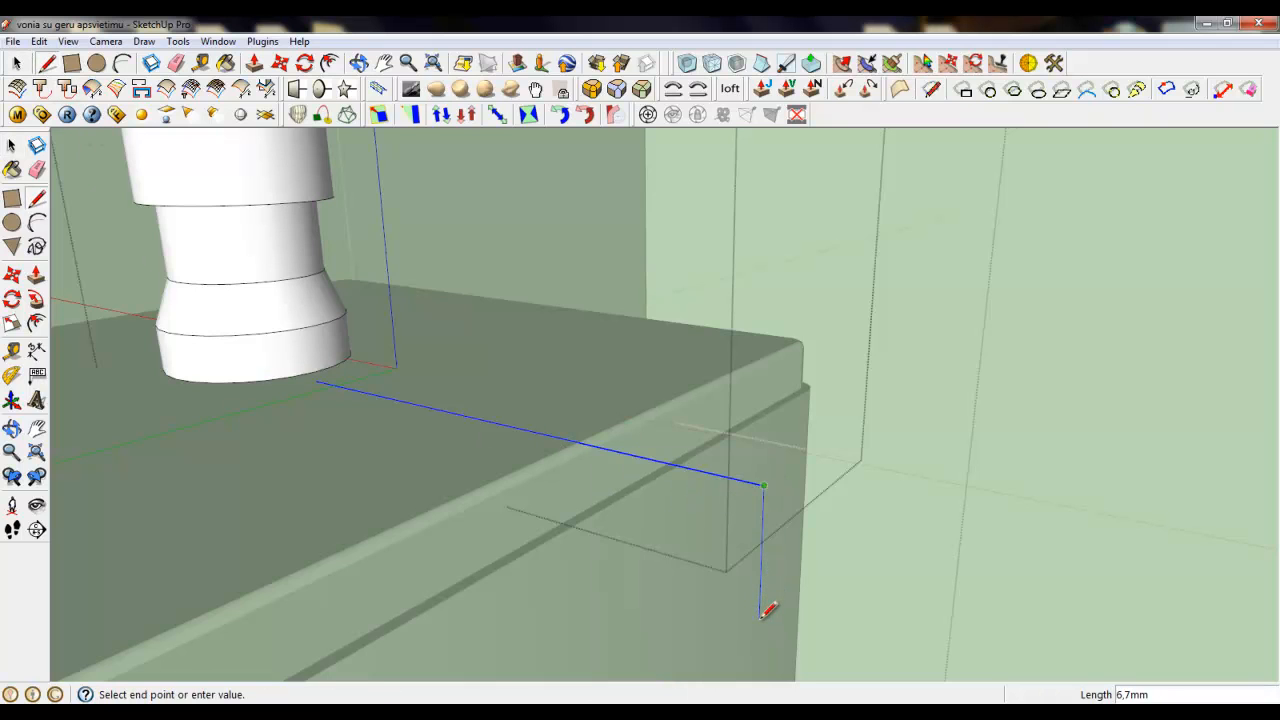
pyautogui.click(761, 615)
pyautogui.click(327, 382)
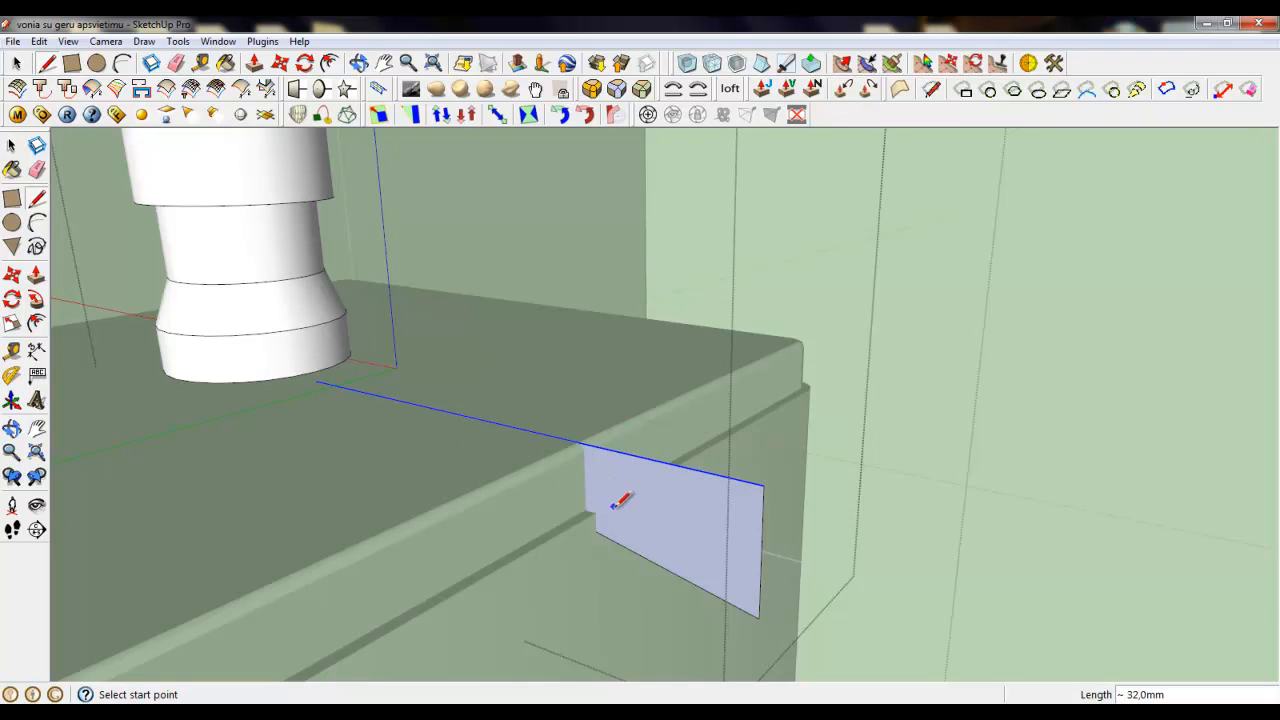
pyautogui.moveTo(620, 500); pyautogui.dragTo(672, 463, button='middle')
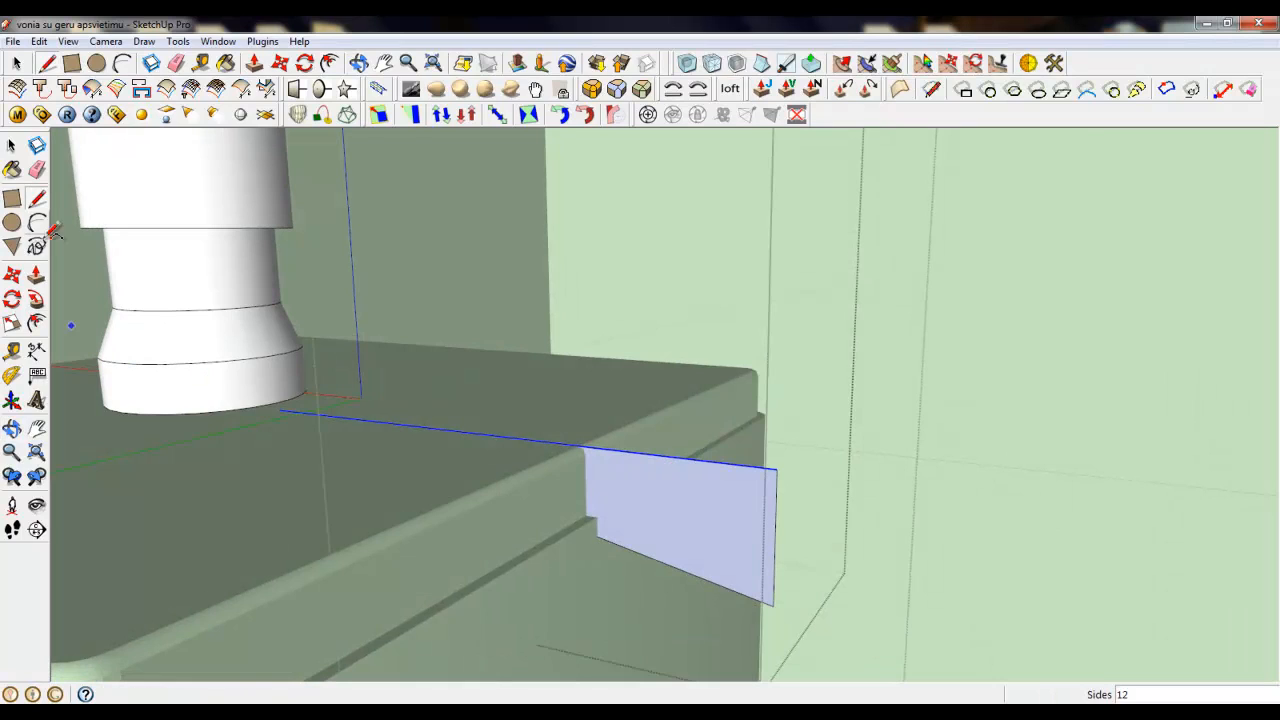
# Draw a shallow upward-bulging arc from the triangular face's starting corner to the lower end of its vertical line.
pyautogui.click(279, 410)
pyautogui.click(773, 602)
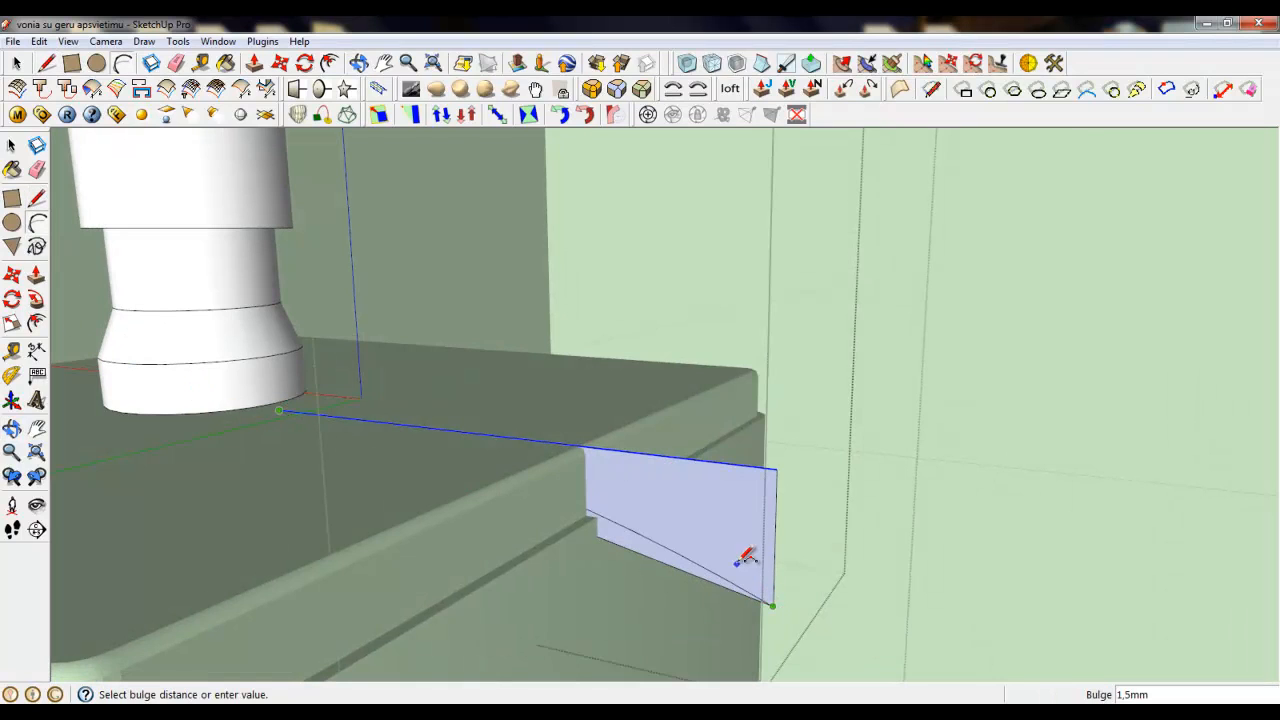
pyautogui.click(746, 541)
# Erase the welded straight line and the triangular face's other edges so only the arc remains.
pyautogui.press('e')
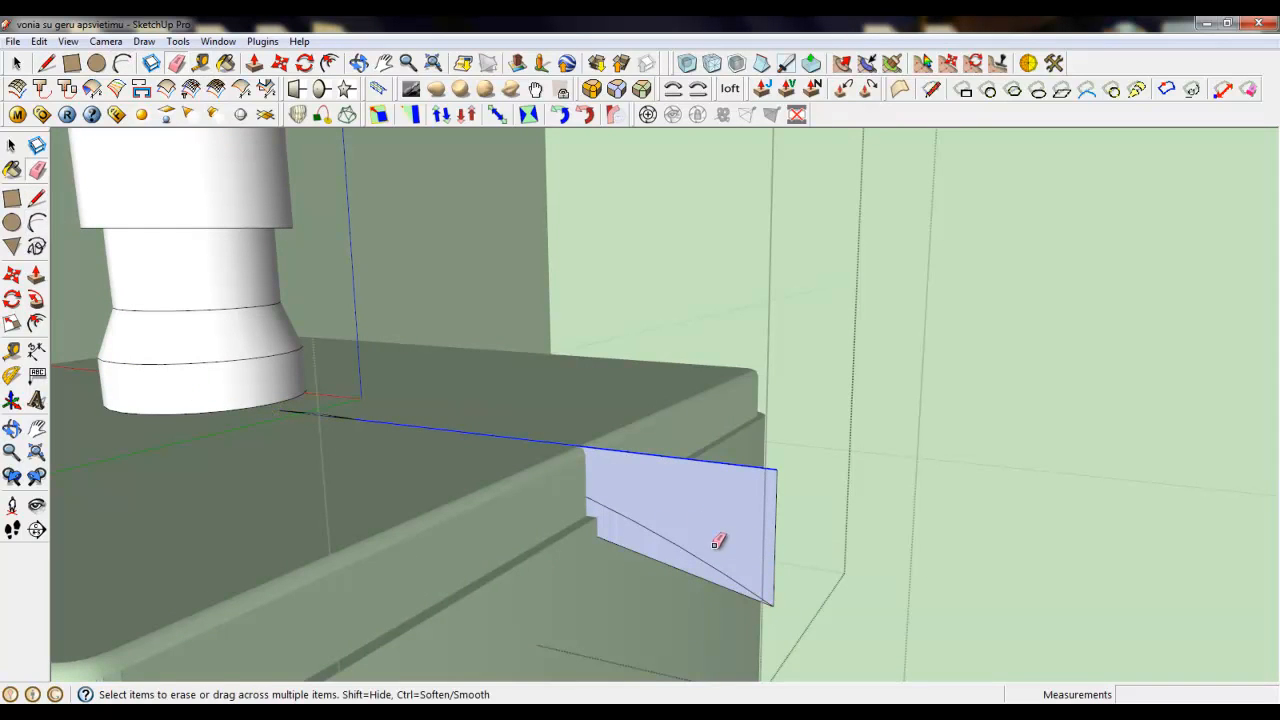
pyautogui.click(746, 452)
pyautogui.click(652, 545)
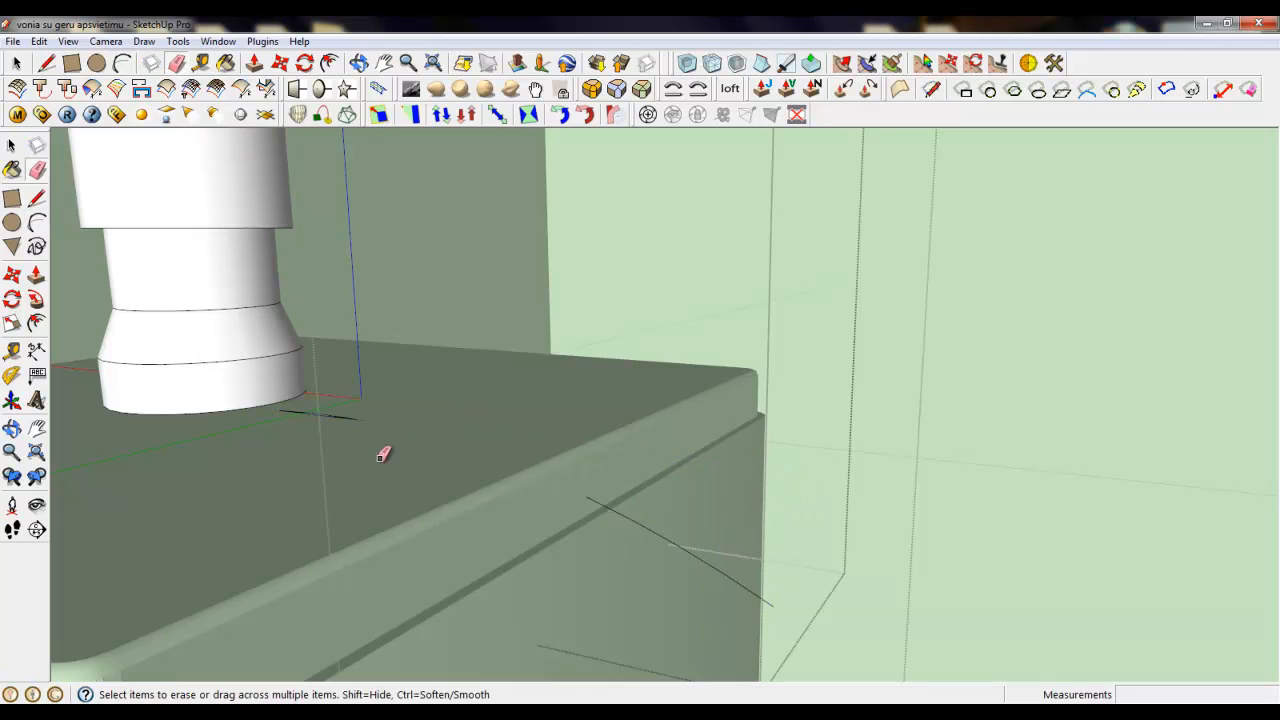
pyautogui.scroll(2, 323, 409)
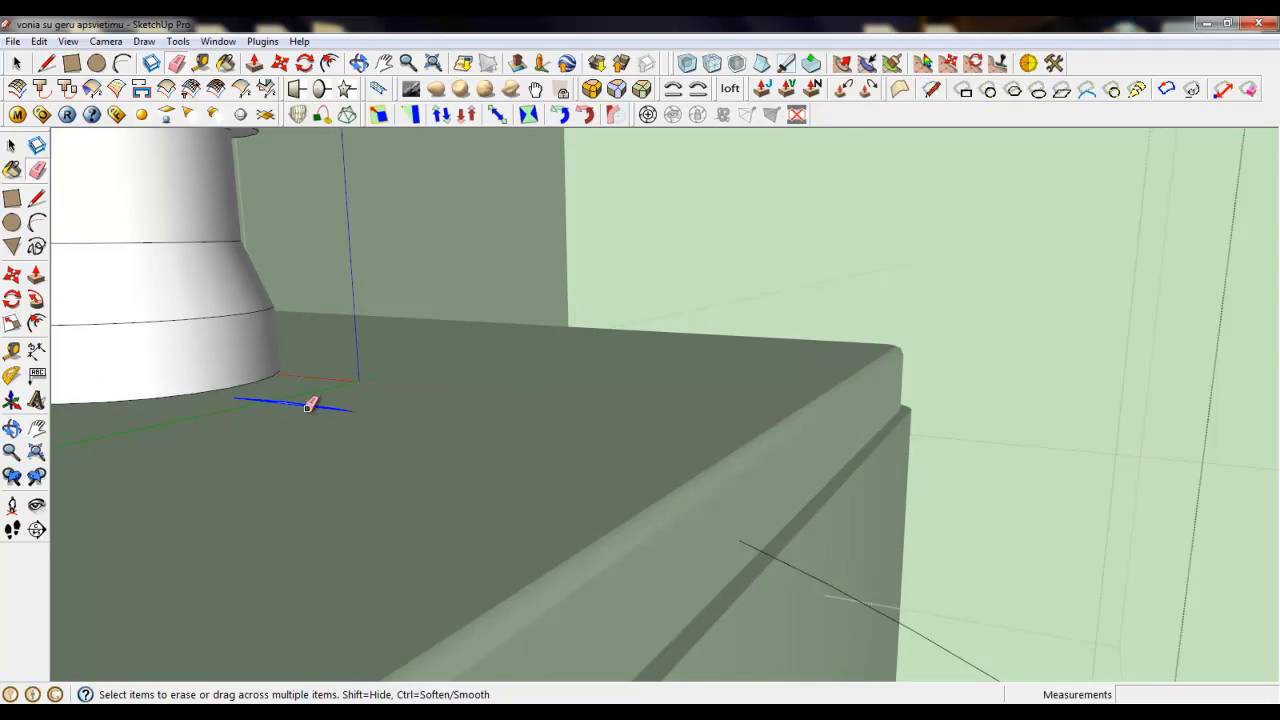
pyautogui.scroll(2, 311, 404)
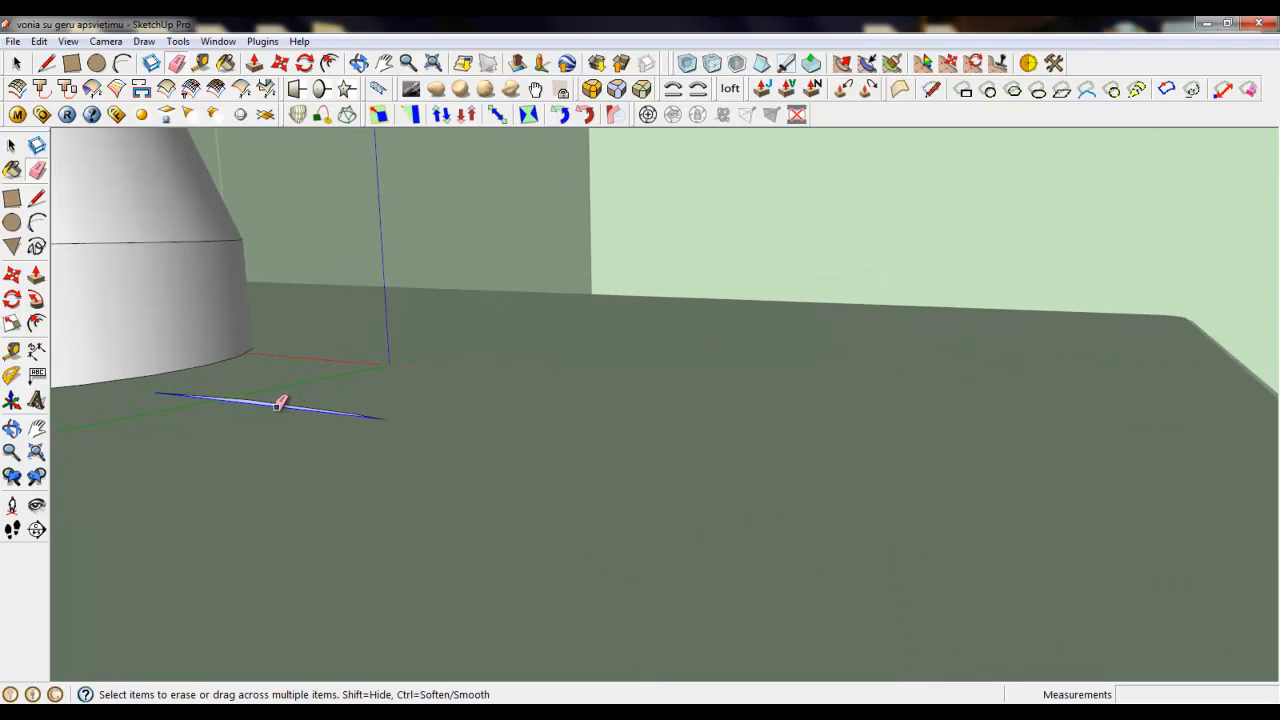
# Select the arc and move it by its inner end from the pump's base up to the side of the pump head.
pyautogui.click(13, 65)
pyautogui.click(278, 406)
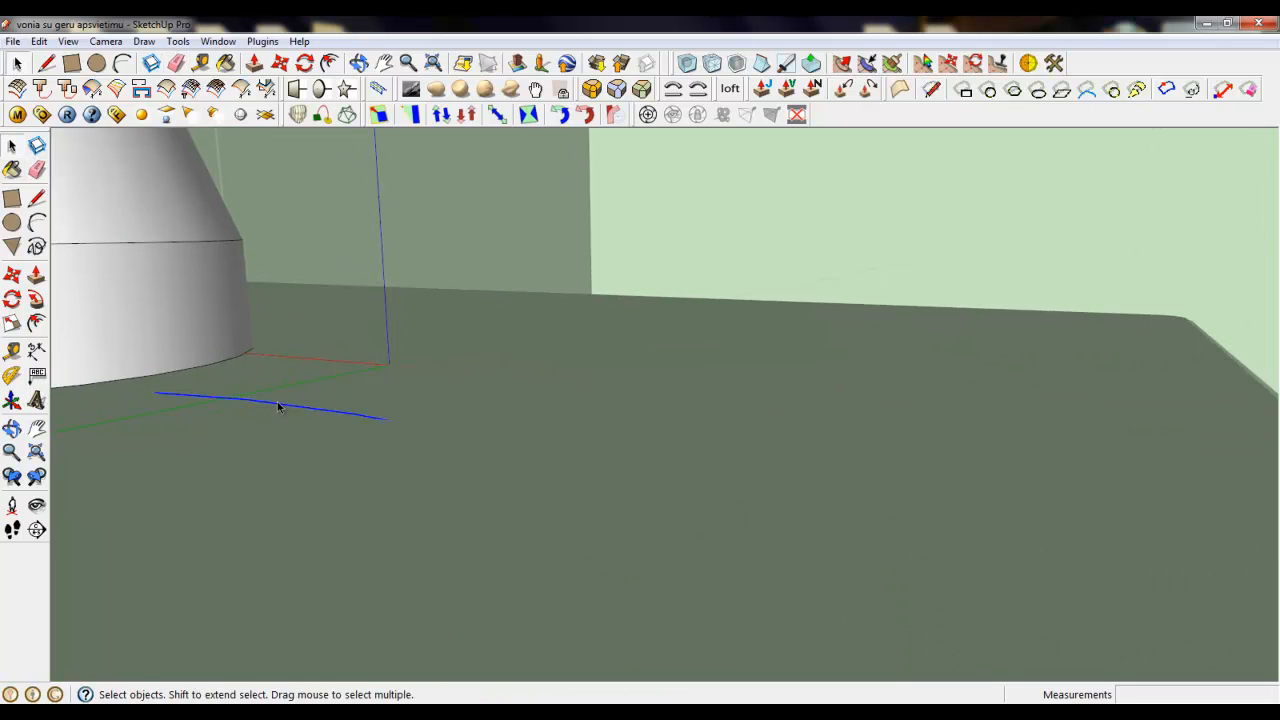
pyautogui.scroll(-6, 530, 638)
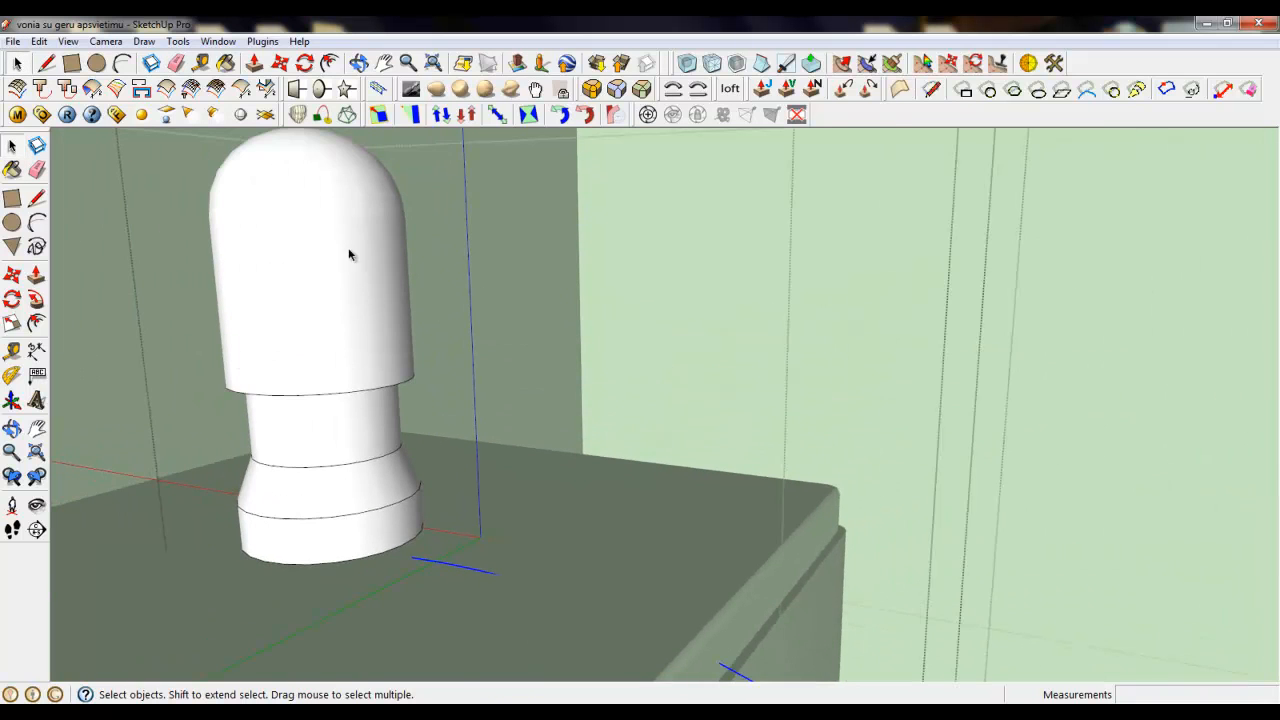
pyautogui.click(280, 62)
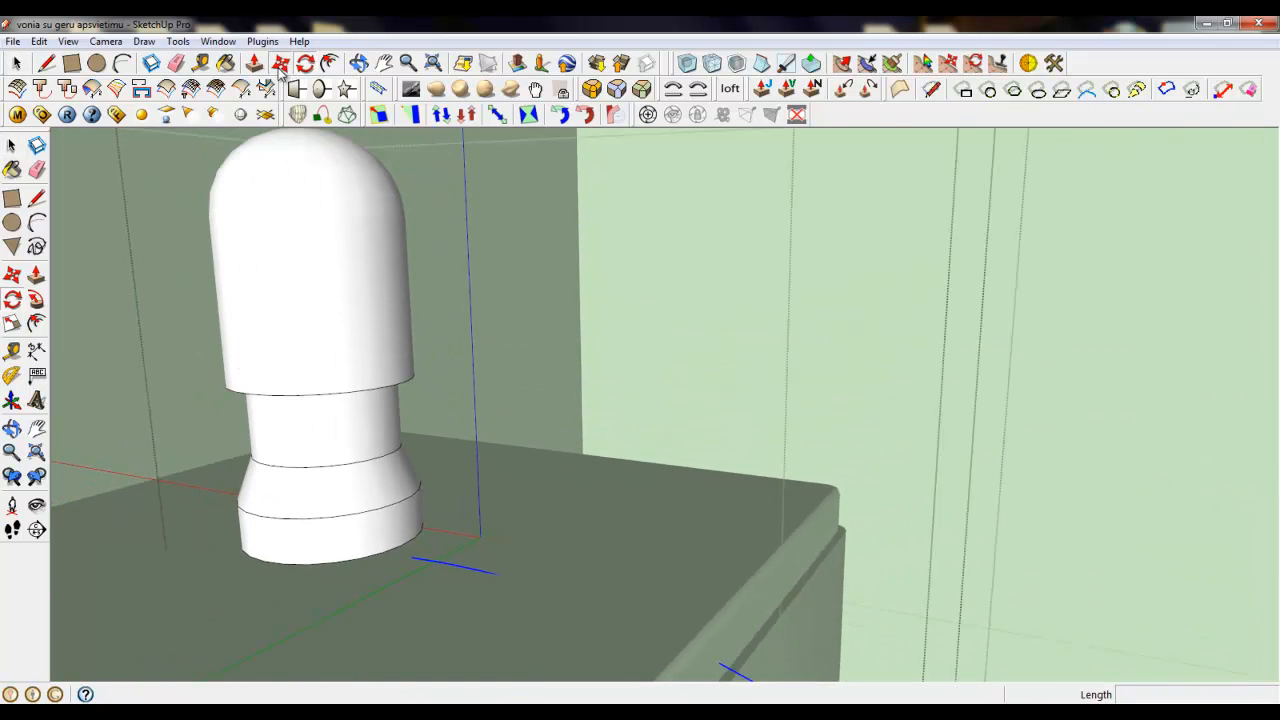
pyautogui.click(413, 557)
pyautogui.scroll(-3, 414, 551)
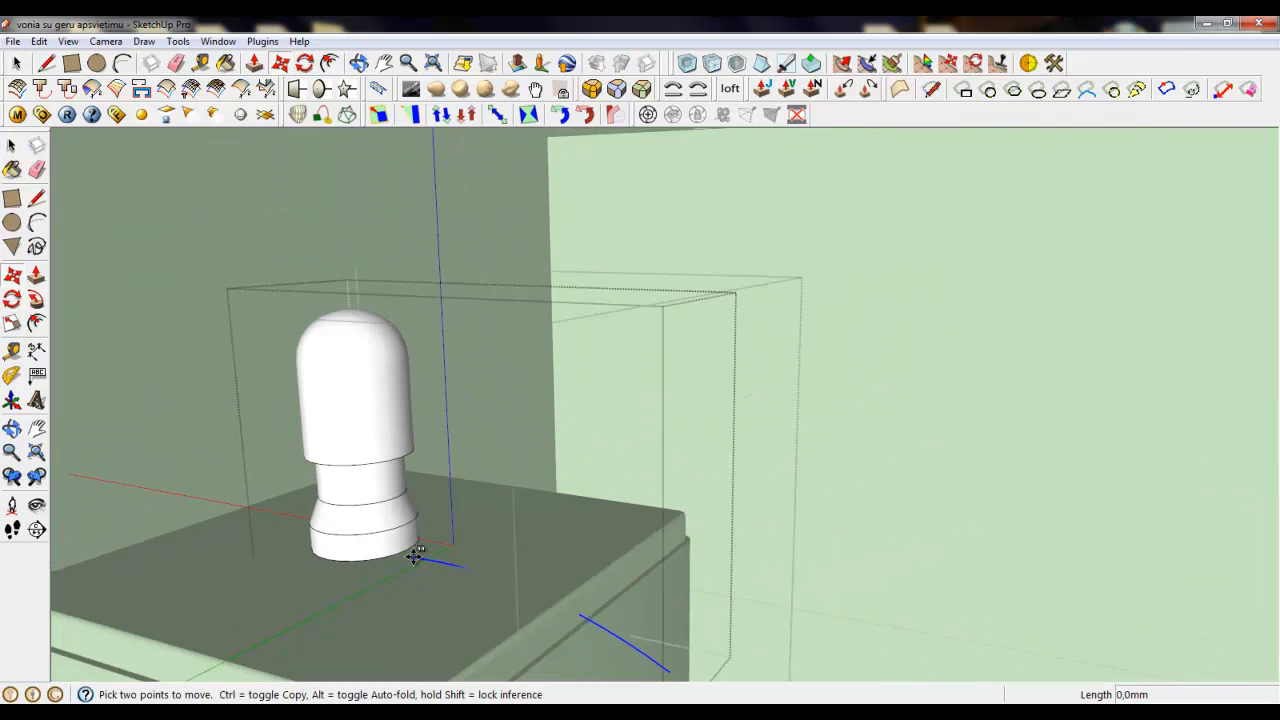
pyautogui.click(406, 352)
# Create a pipe along the arc in mm with a 6 mm outside diameter, 4 mm inside diameter and 24 segments.
pyautogui.scroll(5, 367, 353)
pyautogui.moveTo(371, 409); pyautogui.dragTo(163, 469, button='middle')
pyautogui.scroll(-5, 366, 314)
pyautogui.moveTo(380, 349); pyautogui.dragTo(509, 366, button='middle')
pyautogui.scroll(3, 332, 370)
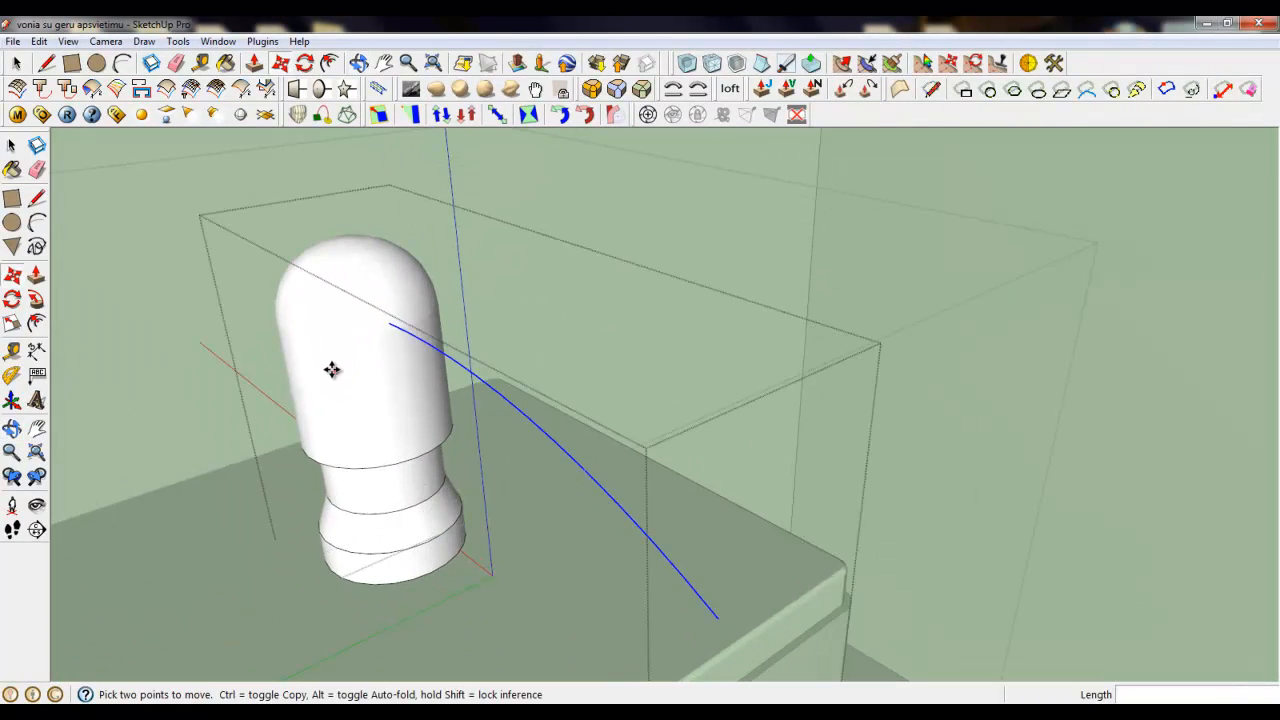
pyautogui.scroll(-2, 346, 397)
pyautogui.scroll(3, 305, 240)
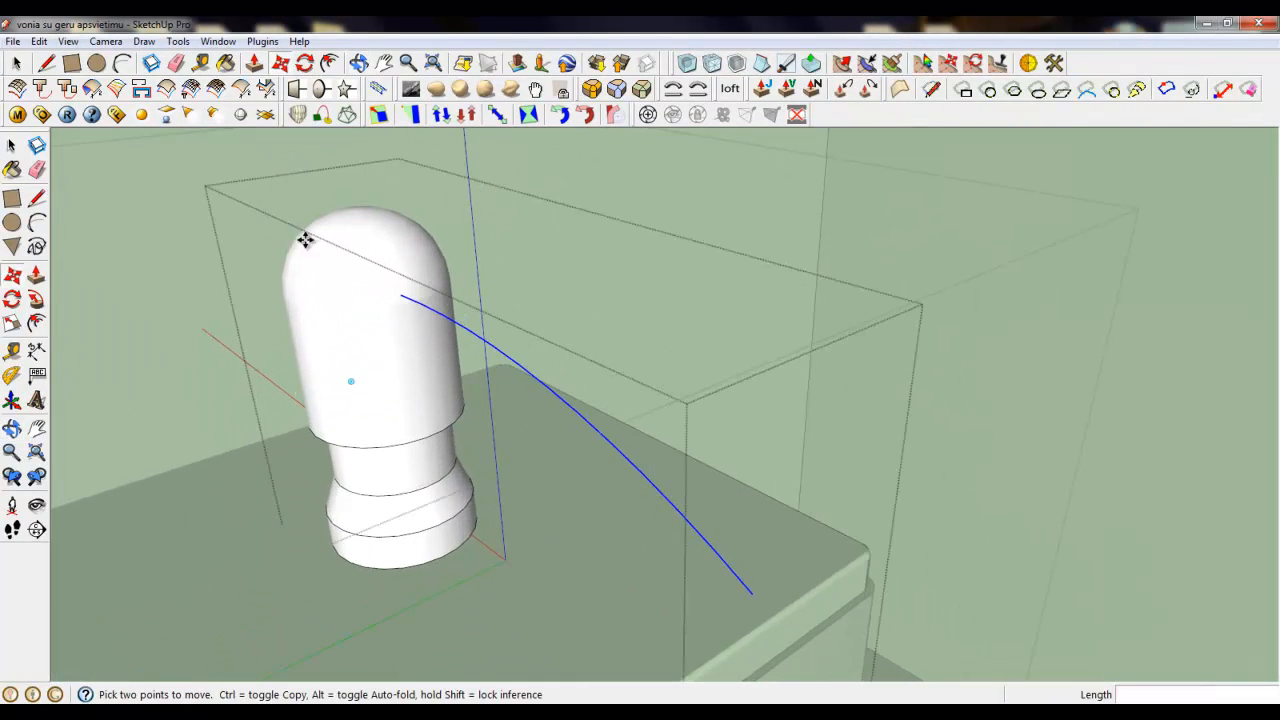
pyautogui.click(262, 41)
pyautogui.click(294, 206)
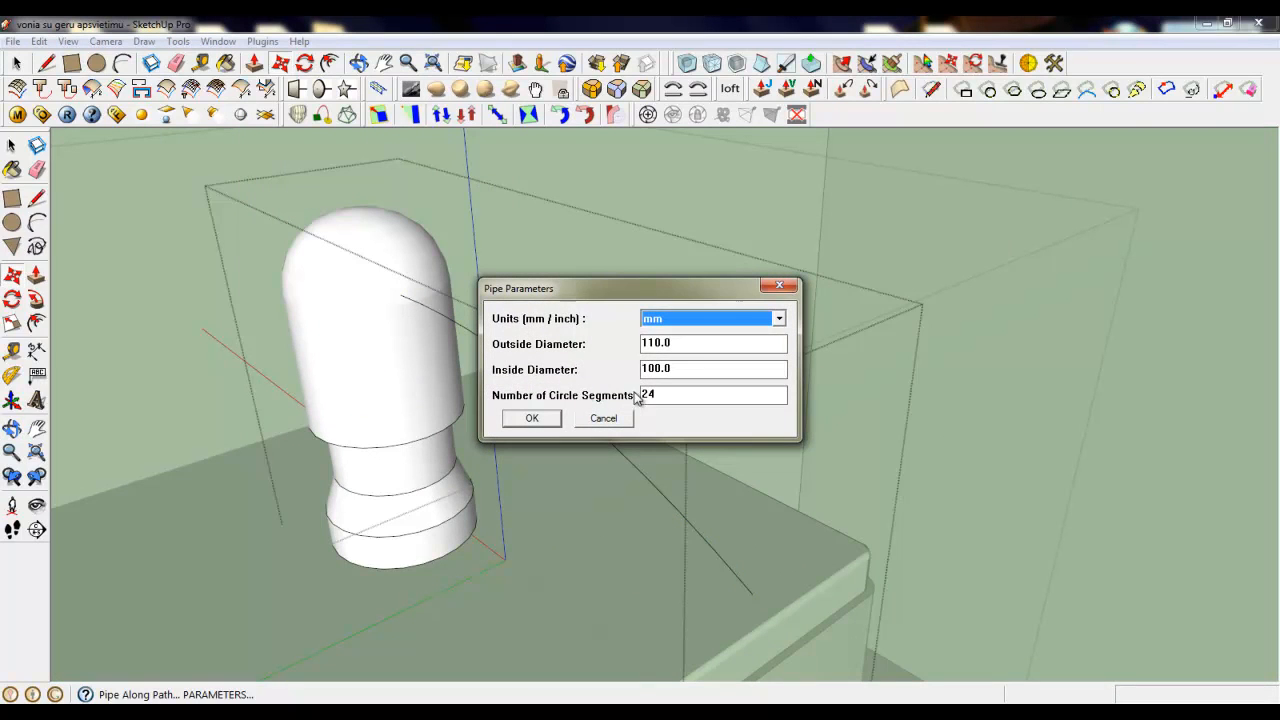
pyautogui.moveTo(661, 342); pyautogui.dragTo(624, 344)
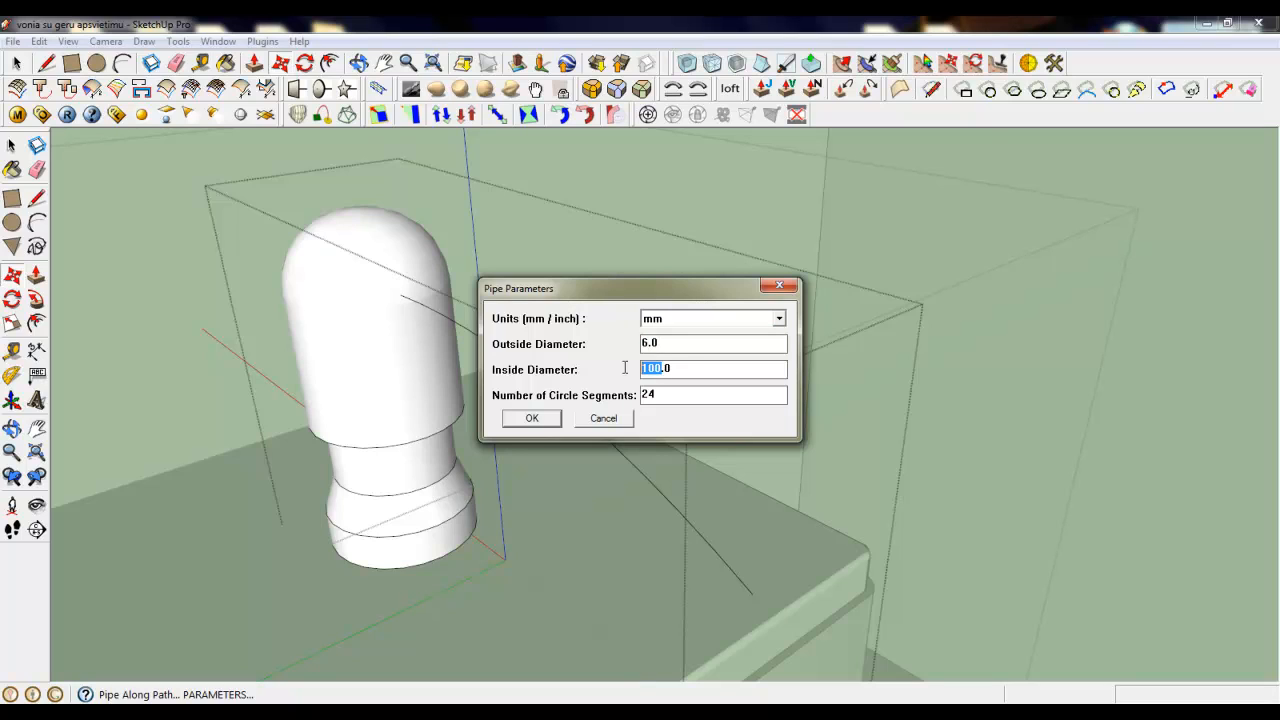
pyautogui.write('4')
pyautogui.click(532, 421)
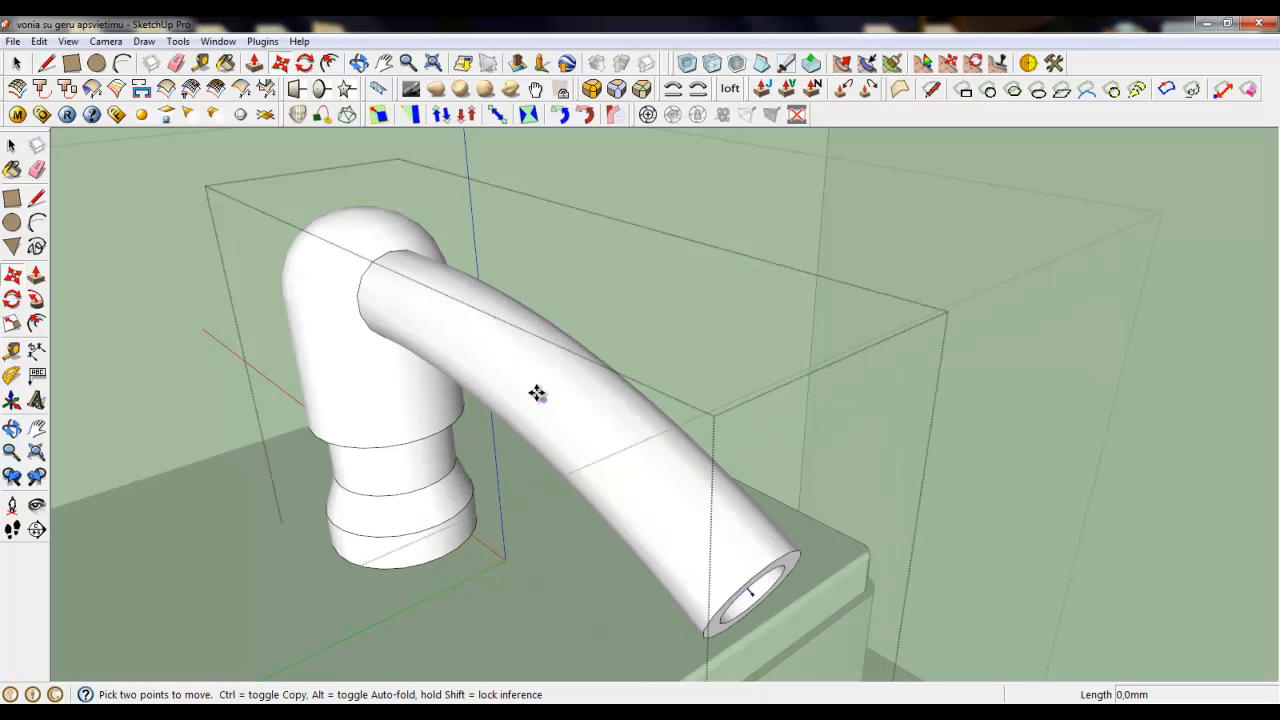
# Delete the pipe from the pump head, keeping its arc path.
pyautogui.click(12, 145)
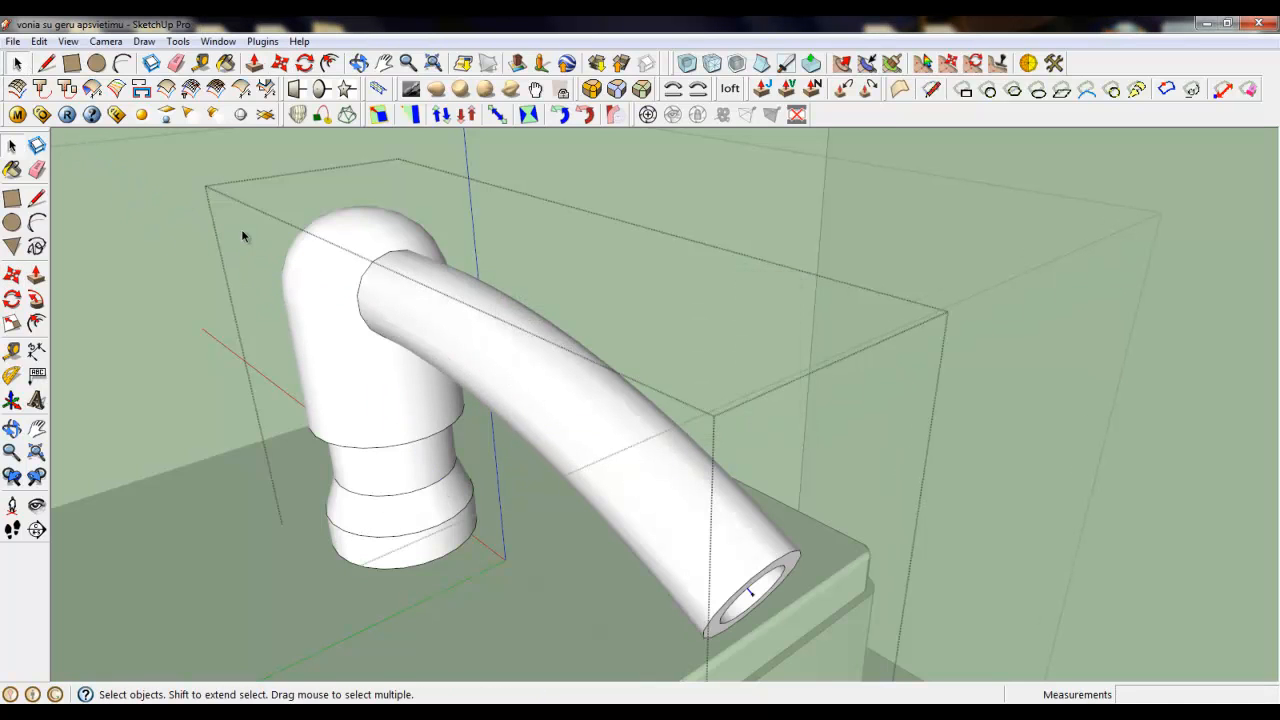
pyautogui.click(440, 344)
pyautogui.press('Delete')
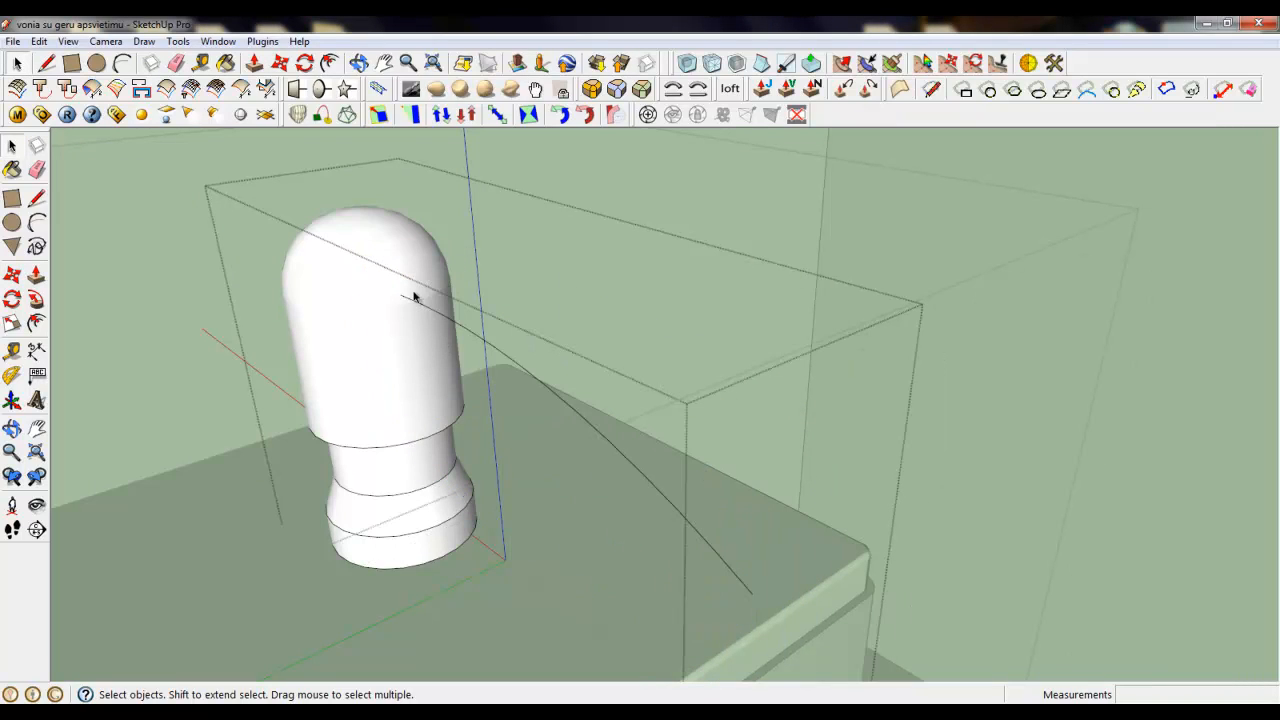
pyautogui.click(262, 41)
pyautogui.click(305, 207)
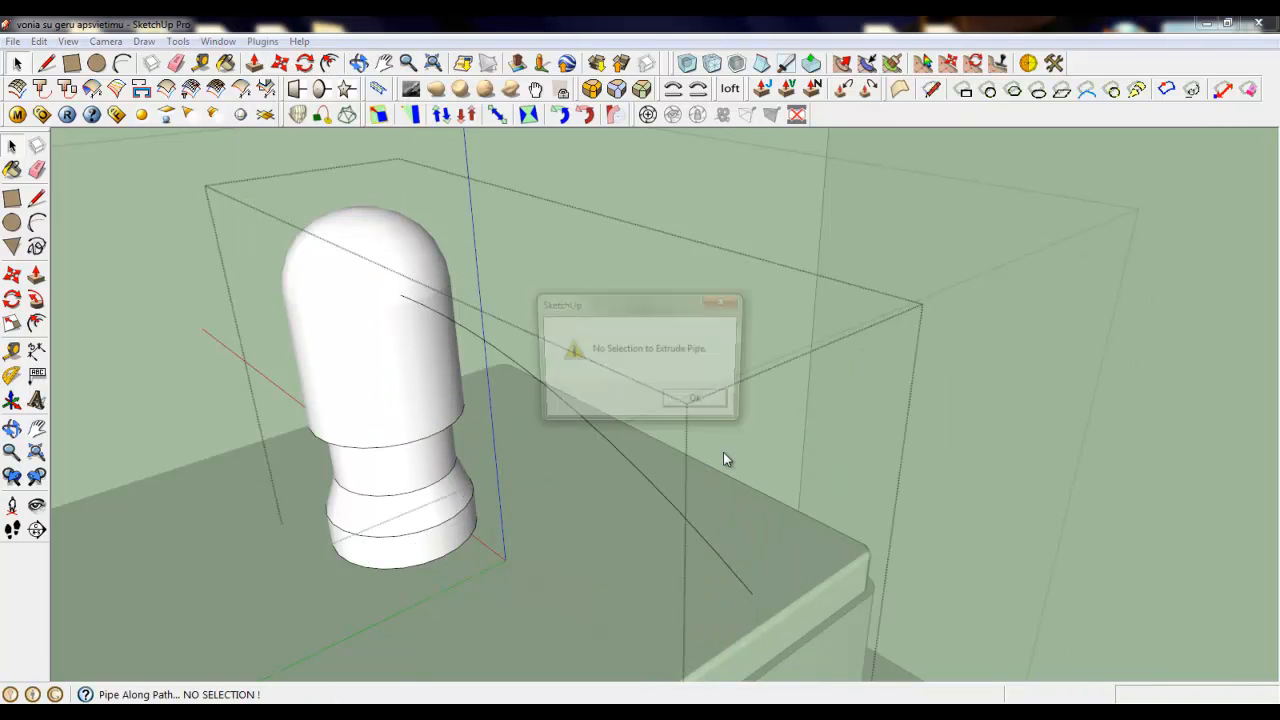
pyautogui.click(700, 402)
# Select the arc beside the pump head as the path for a new Pipe Along Path operation.
pyautogui.click(472, 338)
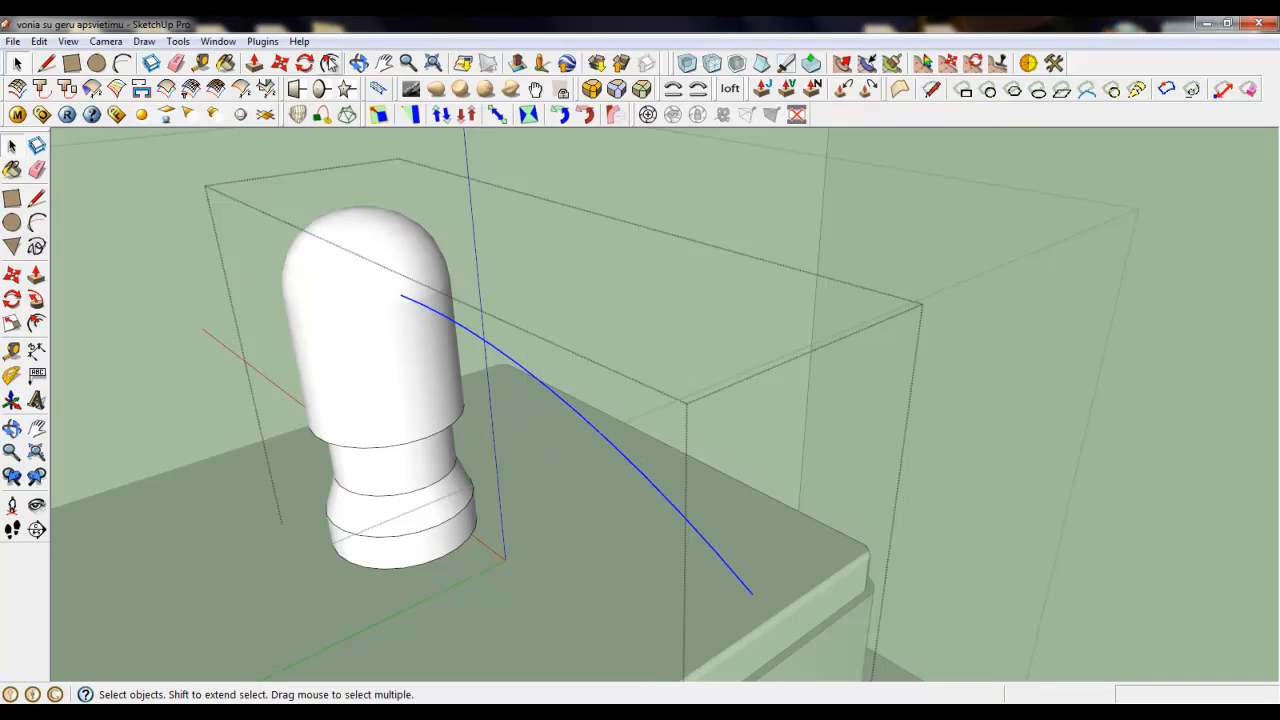
pyautogui.click(262, 41)
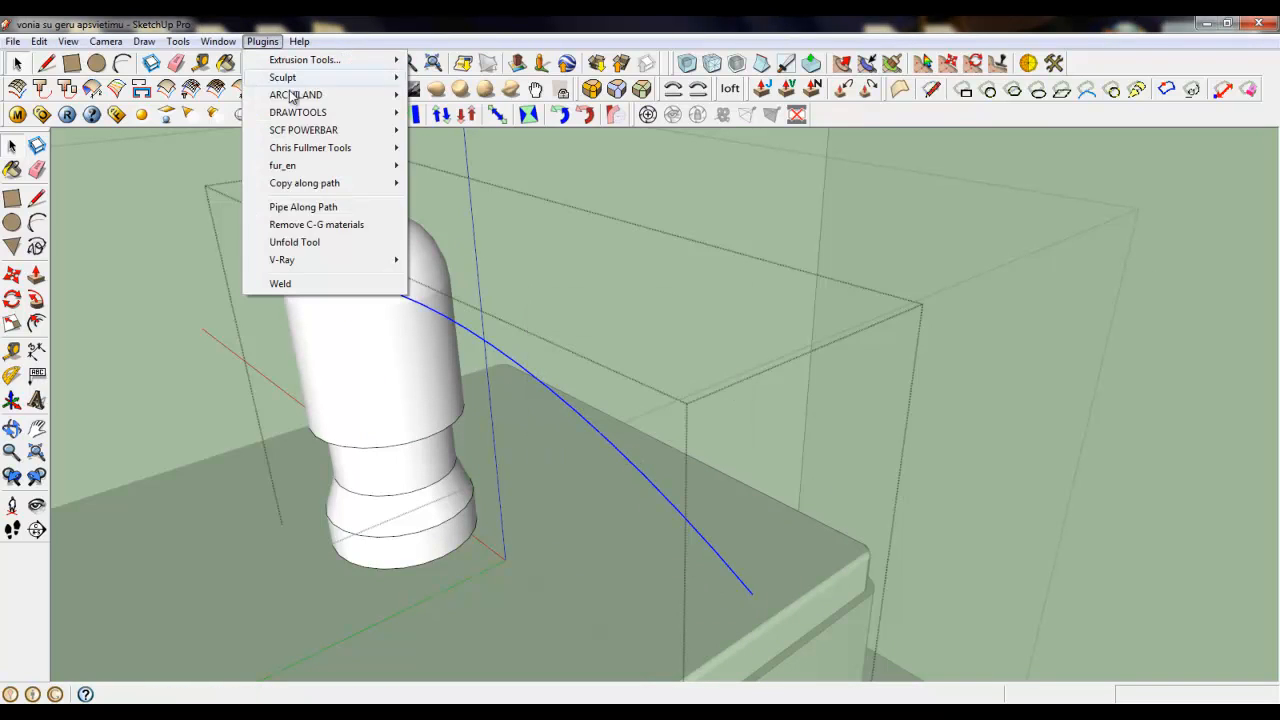
# Try a pipe along the spout arc with 3 mm outside and 2 mm inside diameter, and delete it after checking its joint.
pyautogui.click(305, 207)
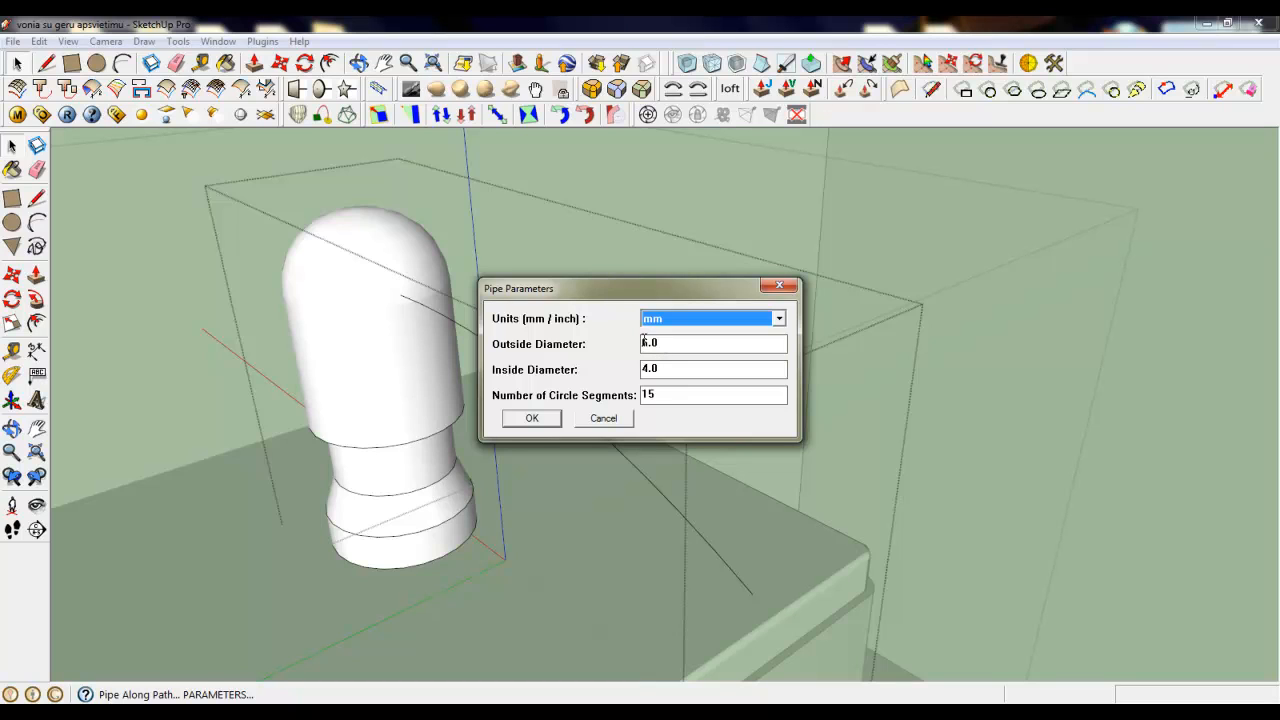
pyautogui.moveTo(647, 342); pyautogui.dragTo(634, 342)
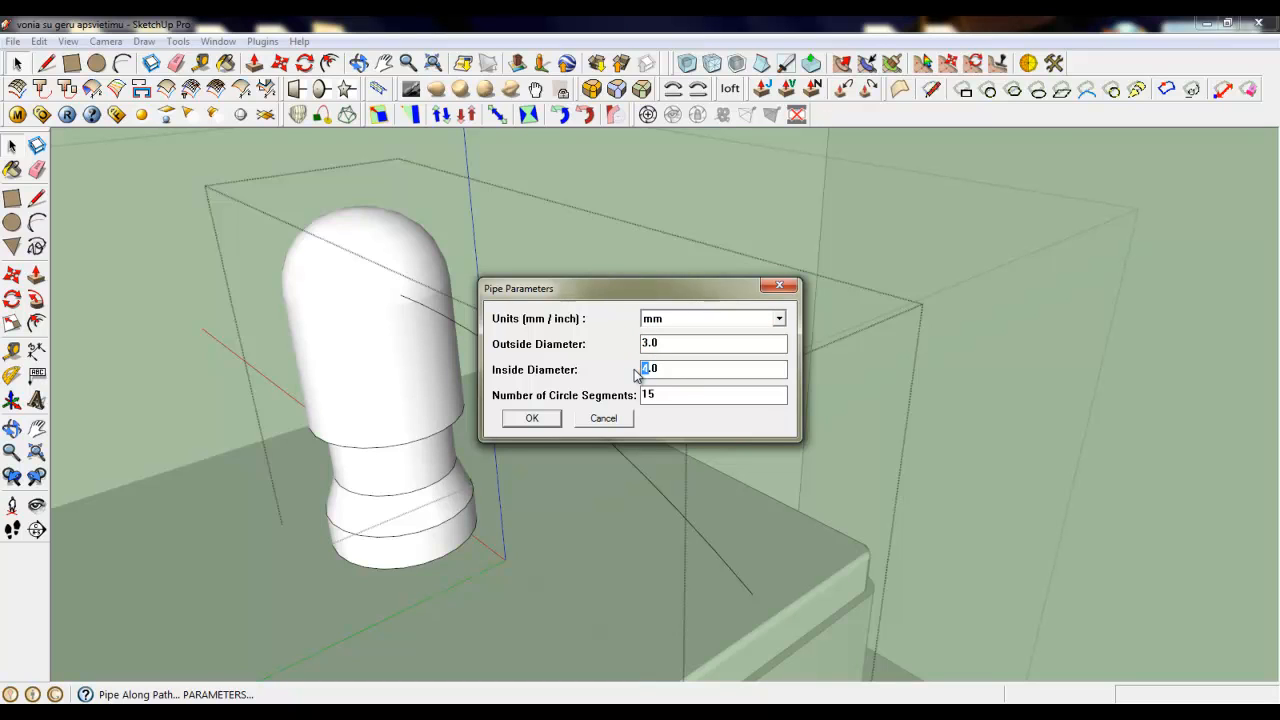
pyautogui.click(548, 418)
pyautogui.click(551, 401)
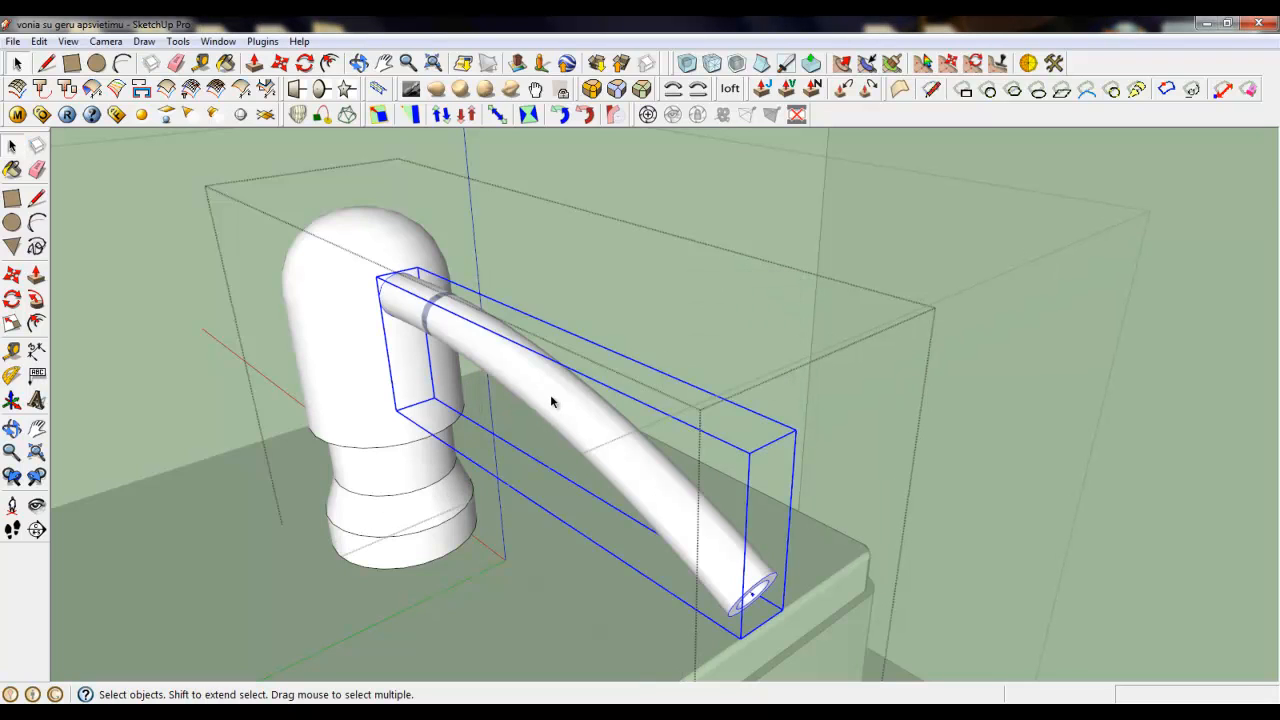
pyautogui.scroll(4, 392, 318)
pyautogui.moveTo(414, 286); pyautogui.dragTo(506, 318, button='middle')
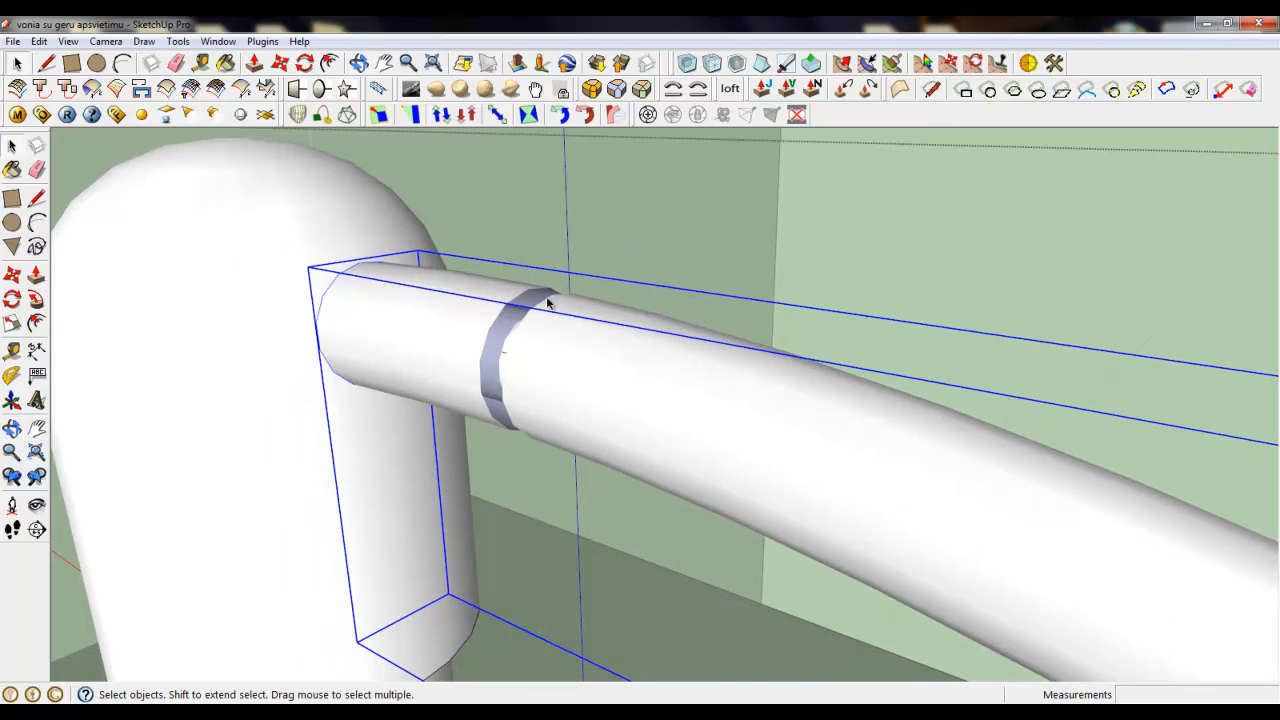
pyautogui.scroll(-5, 336, 288)
pyautogui.press('Delete')
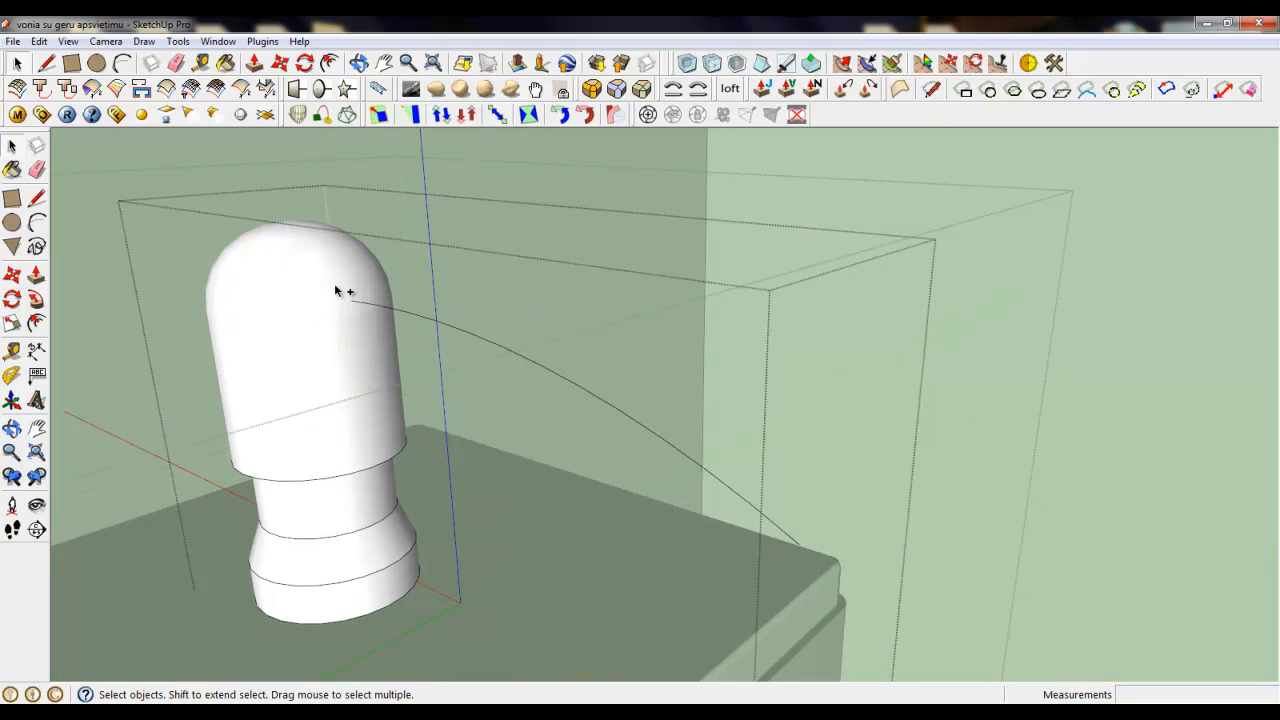
# Scale the spout arc up uniformly by a factor of 4.
pyautogui.click(392, 313)
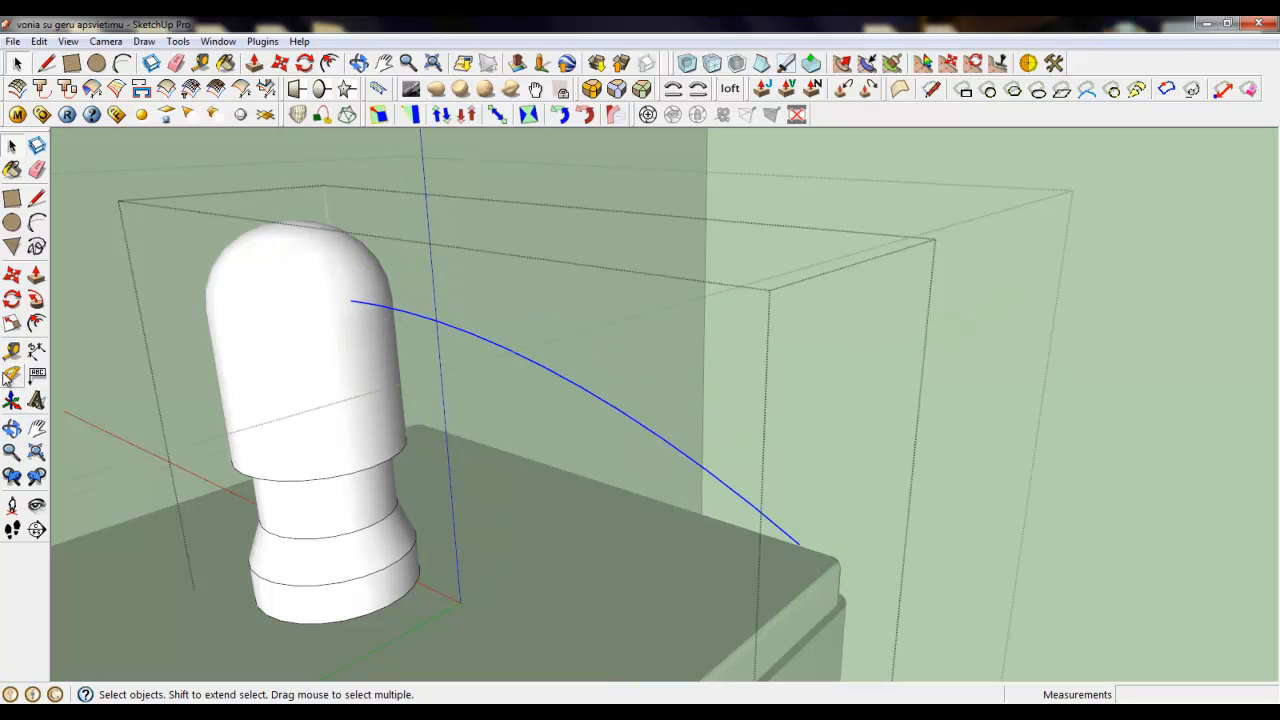
pyautogui.click(12, 323)
pyautogui.scroll(-5, 305, 400)
pyautogui.moveTo(304, 400); pyautogui.dragTo(695, 389)
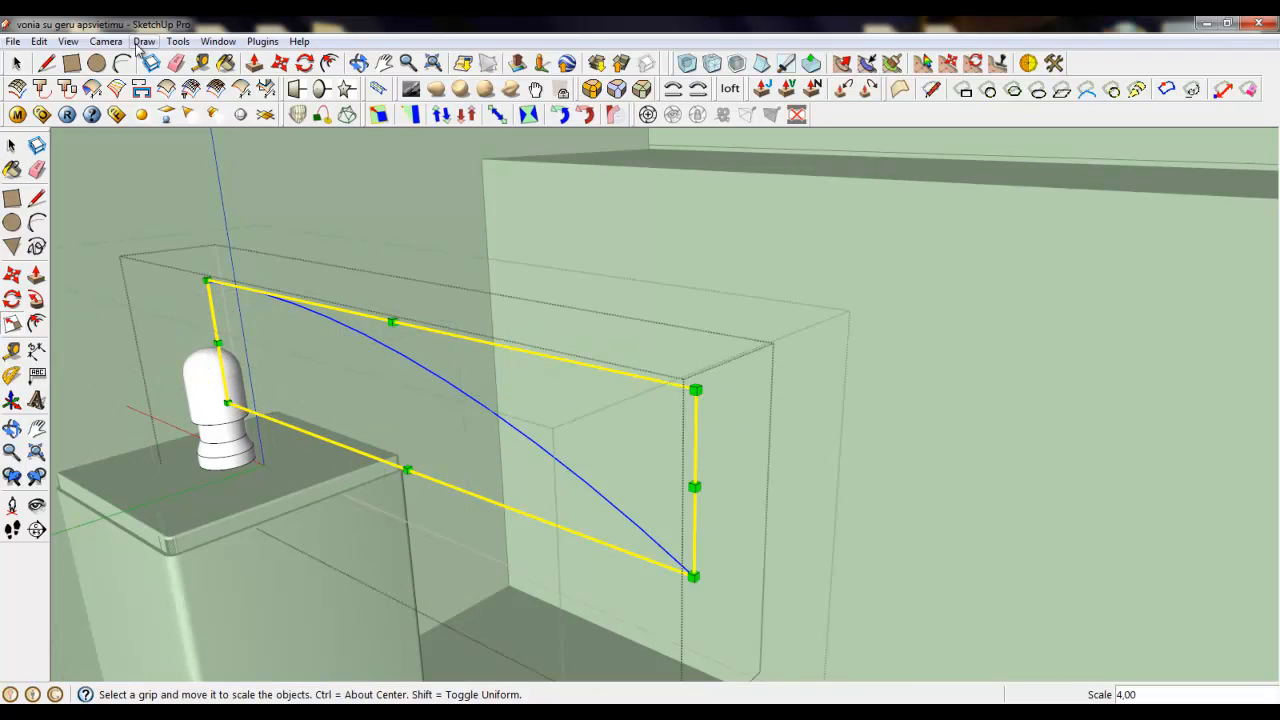
# Create a pipe along the enlarged arc with a 12 mm outside diameter, a proportionally larger inside diameter and 15 circle segments.
pyautogui.click(262, 41)
pyautogui.click(305, 210)
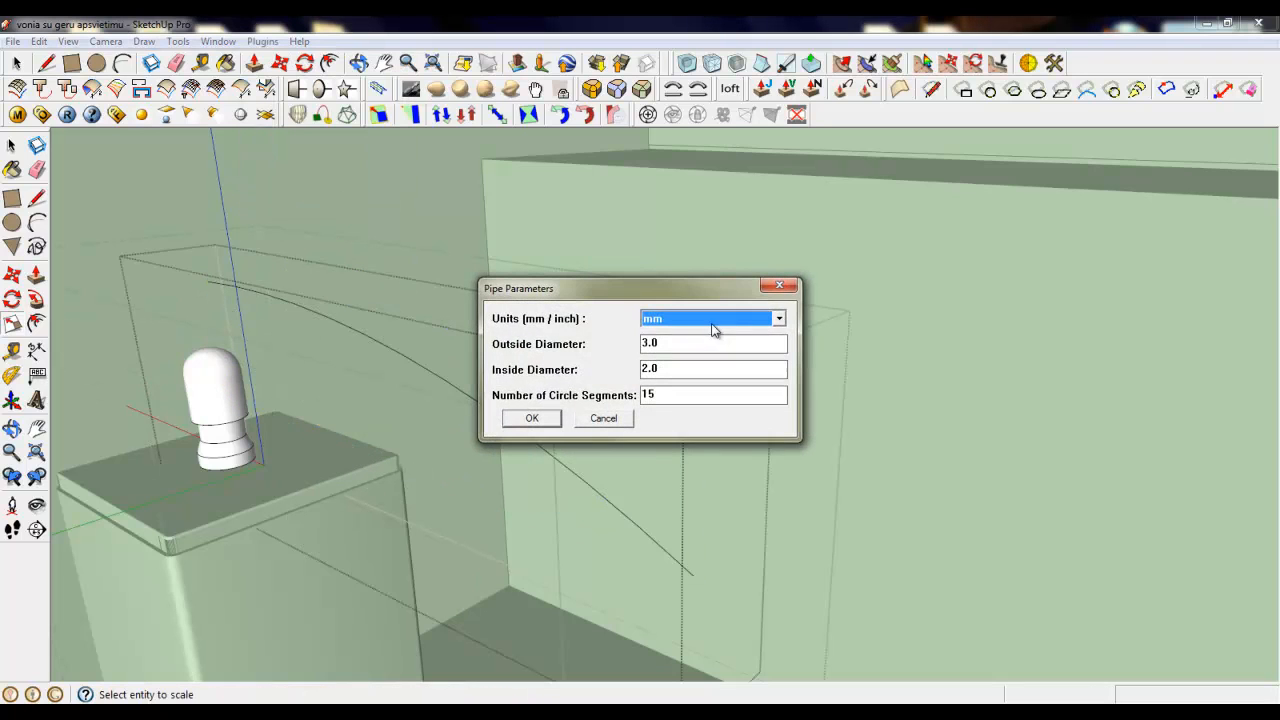
pyautogui.click(648, 342)
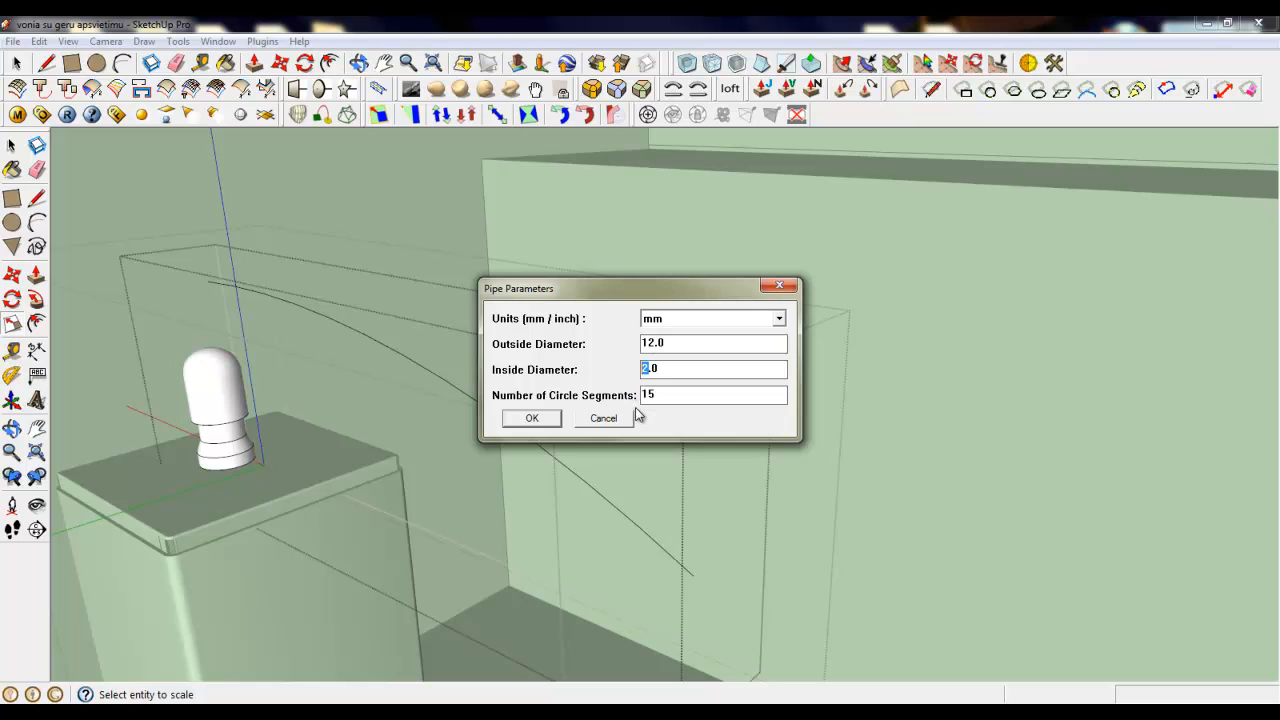
pyautogui.click(531, 418)
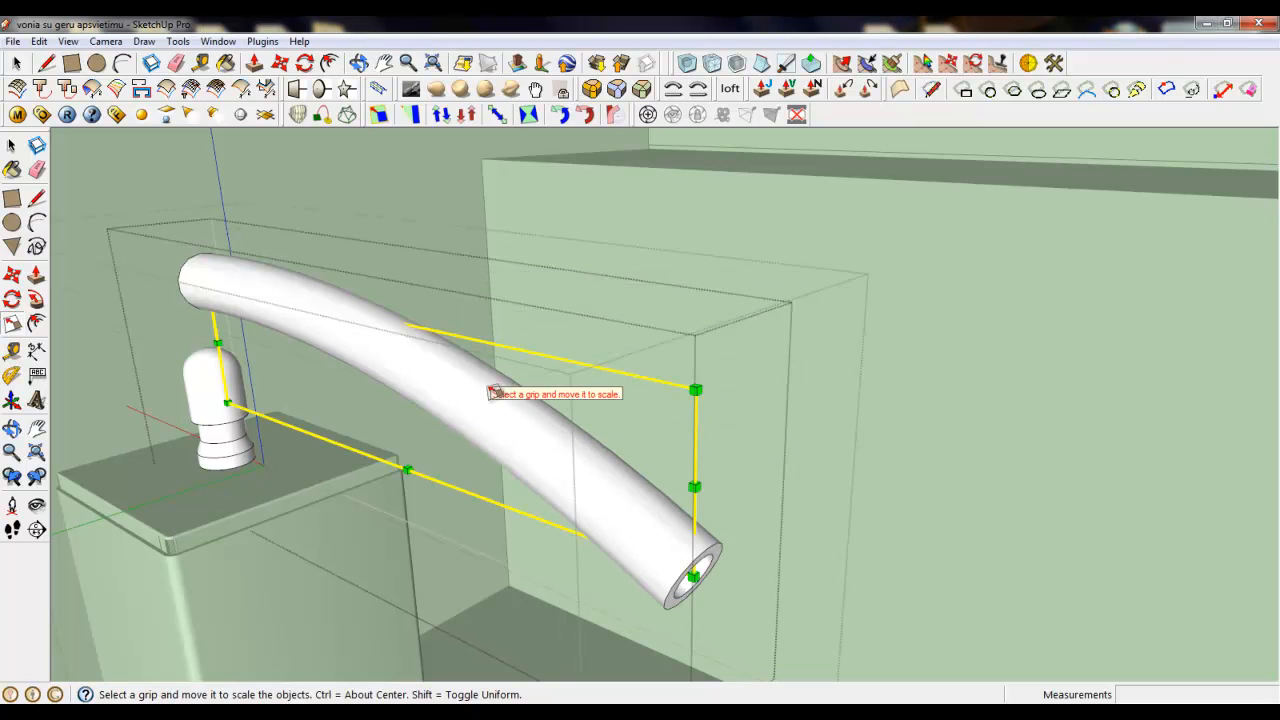
# Scale the new pipe down uniformly to about 0.21 of its size.
pyautogui.click(17, 64)
pyautogui.click(468, 408)
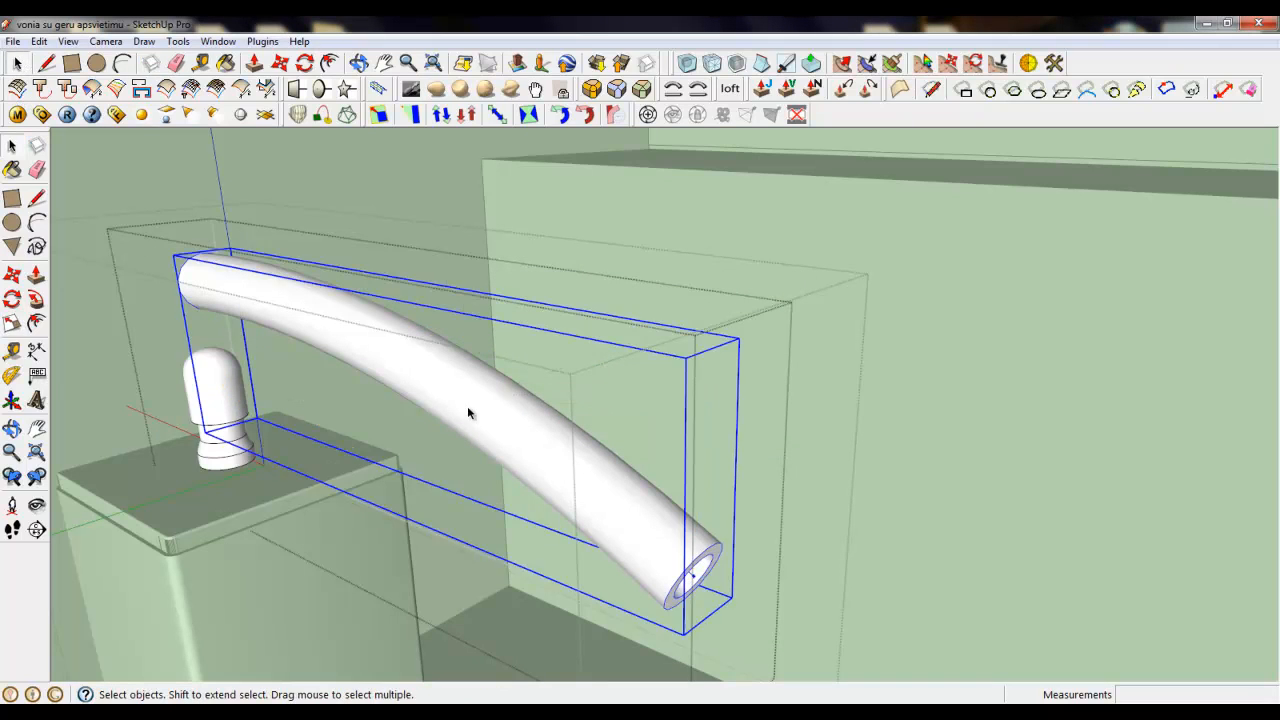
pyautogui.click(12, 323)
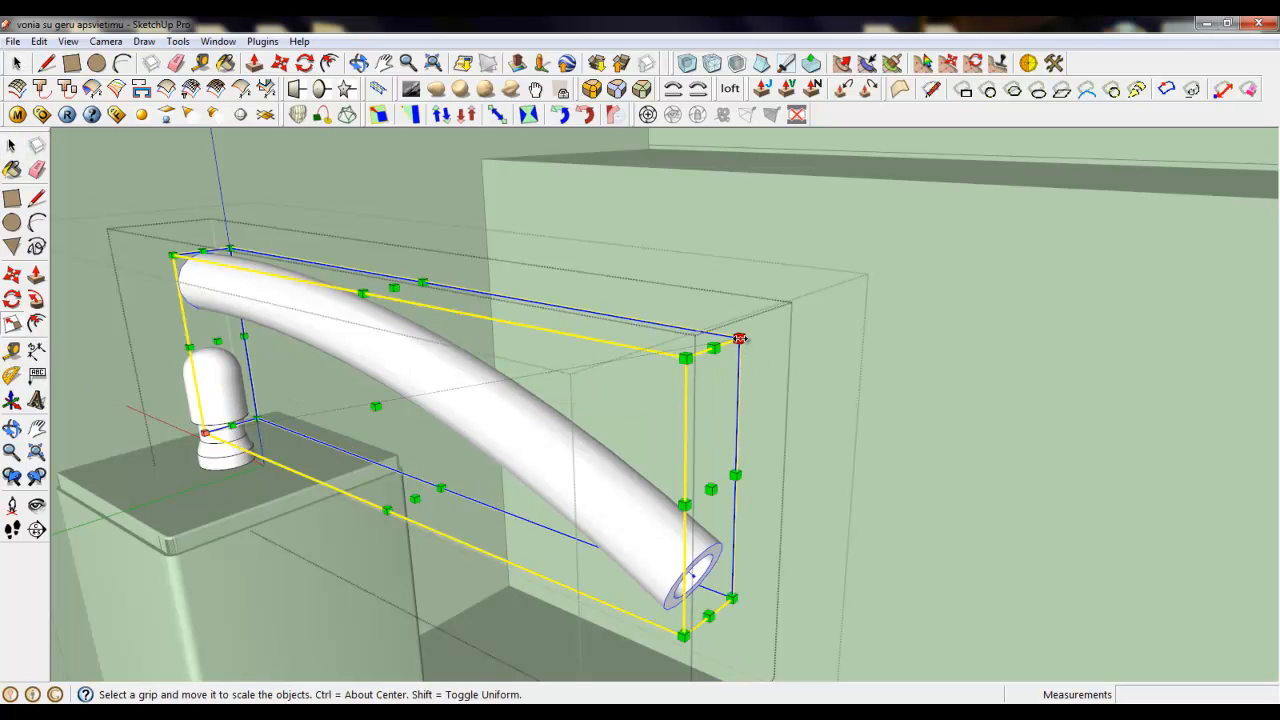
pyautogui.moveTo(737, 337); pyautogui.dragTo(462, 386)
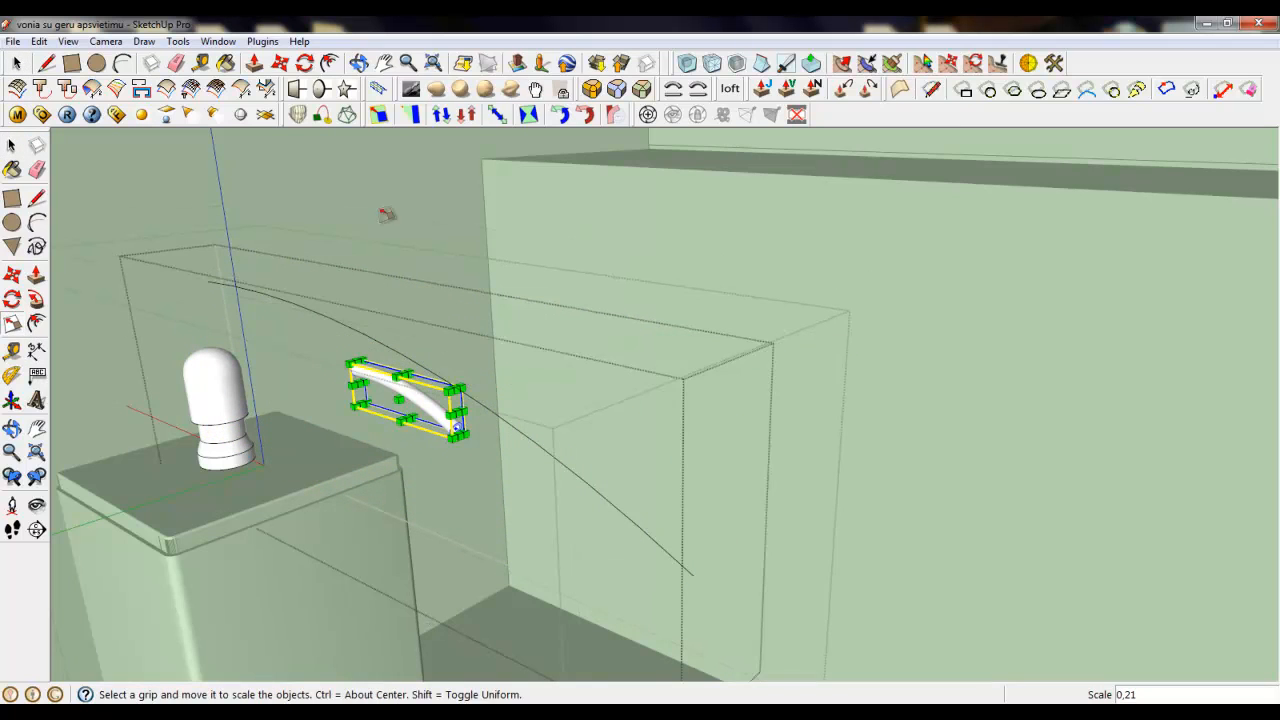
# Move the scaled-down pipe by its upper end so that it meets the side of the pump head.
pyautogui.press('m')
pyautogui.scroll(6, 360, 370)
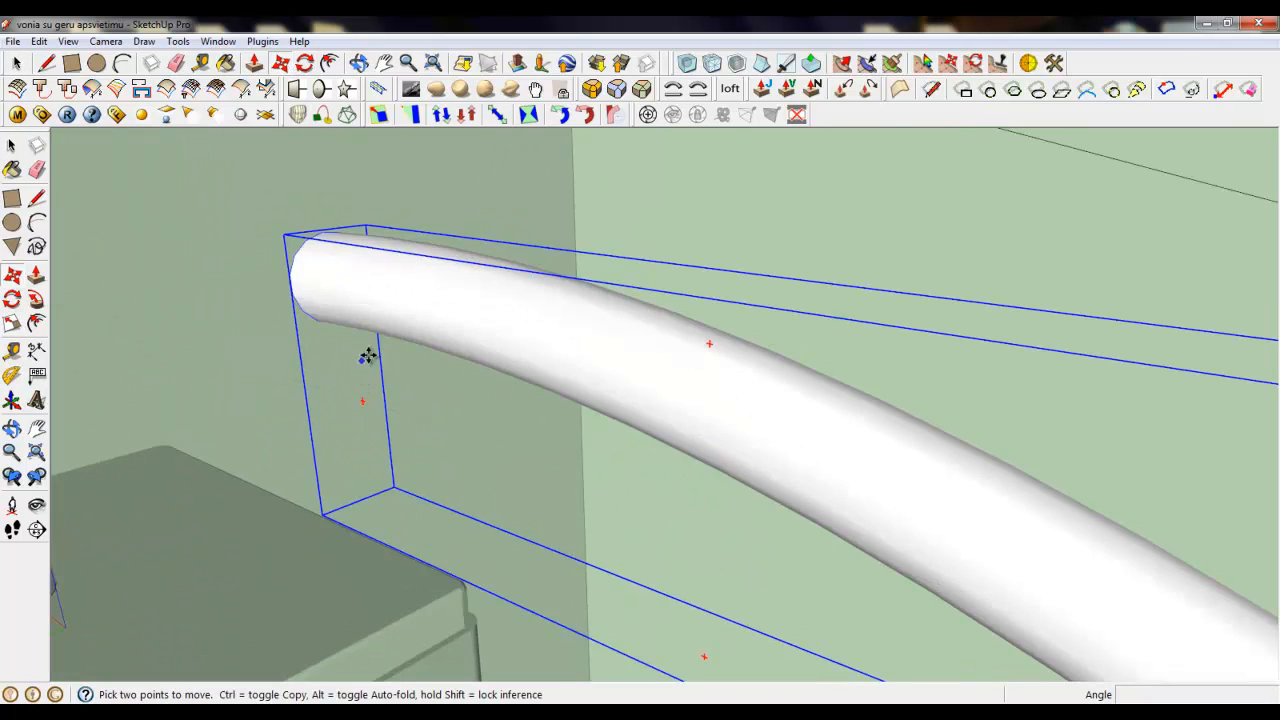
pyautogui.click(300, 280)
pyautogui.scroll(-8, 386, 329)
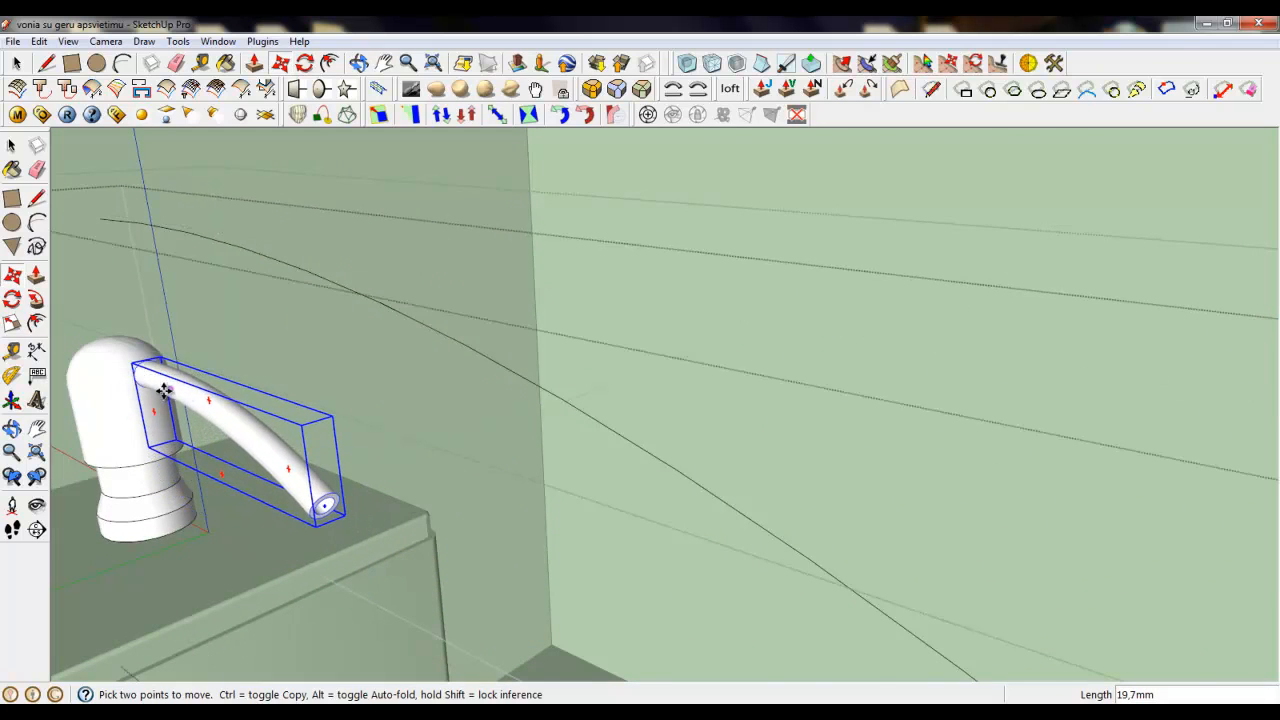
pyautogui.scroll(-3, 228, 406)
pyautogui.moveTo(230, 407); pyautogui.dragTo(583, 426, button='middle')
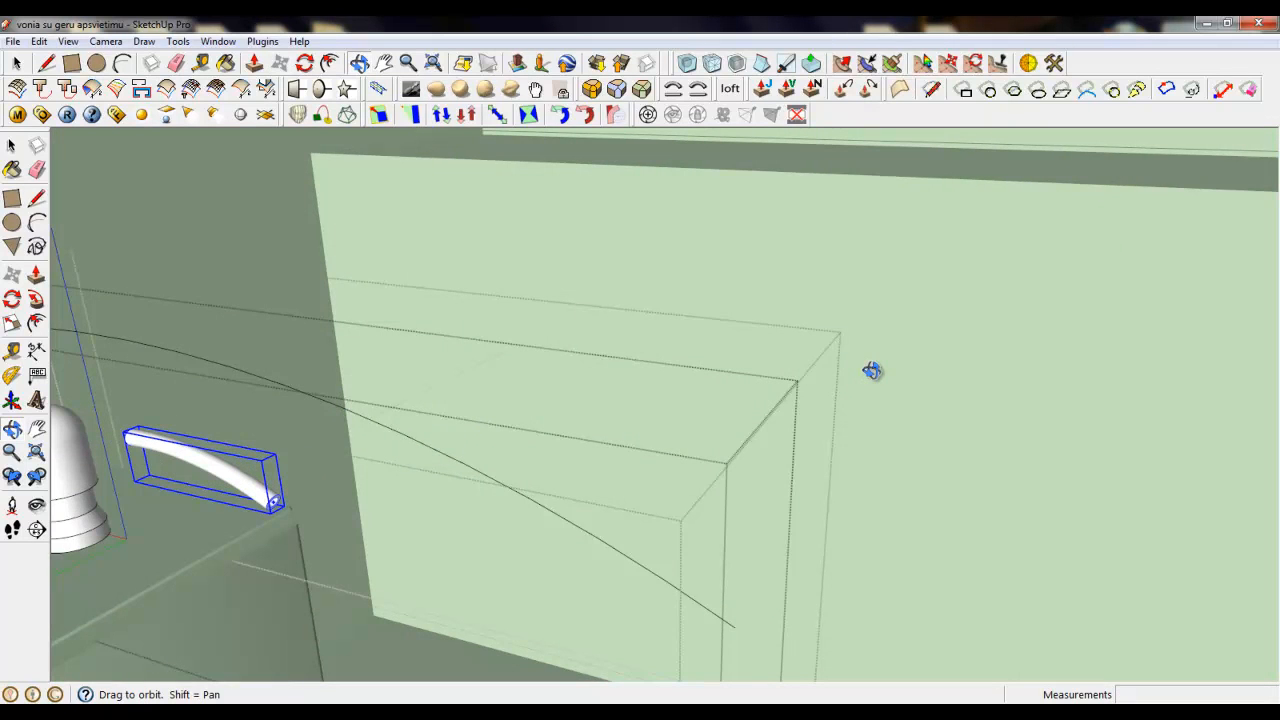
pyautogui.moveTo(263, 420); pyautogui.dragTo(223, 514, button='middle')
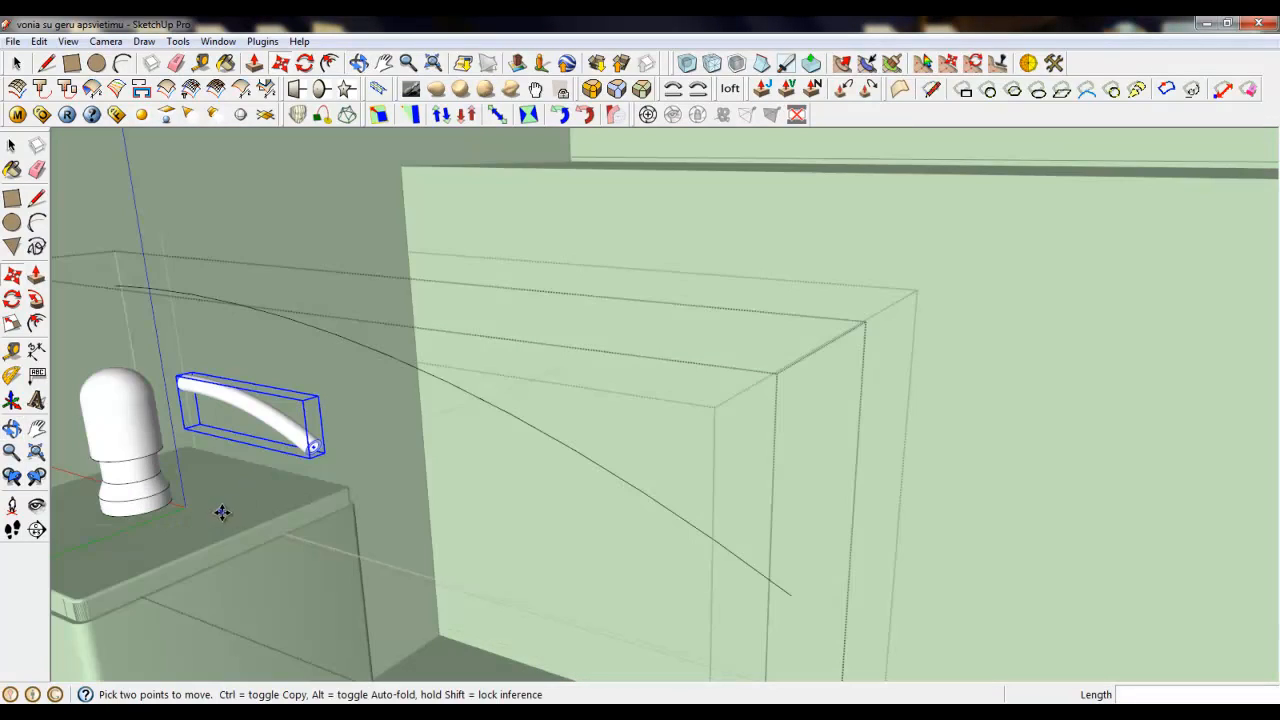
pyautogui.scroll(-3, 508, 451)
pyautogui.scroll(5, 354, 485)
pyautogui.scroll(3, 400, 420)
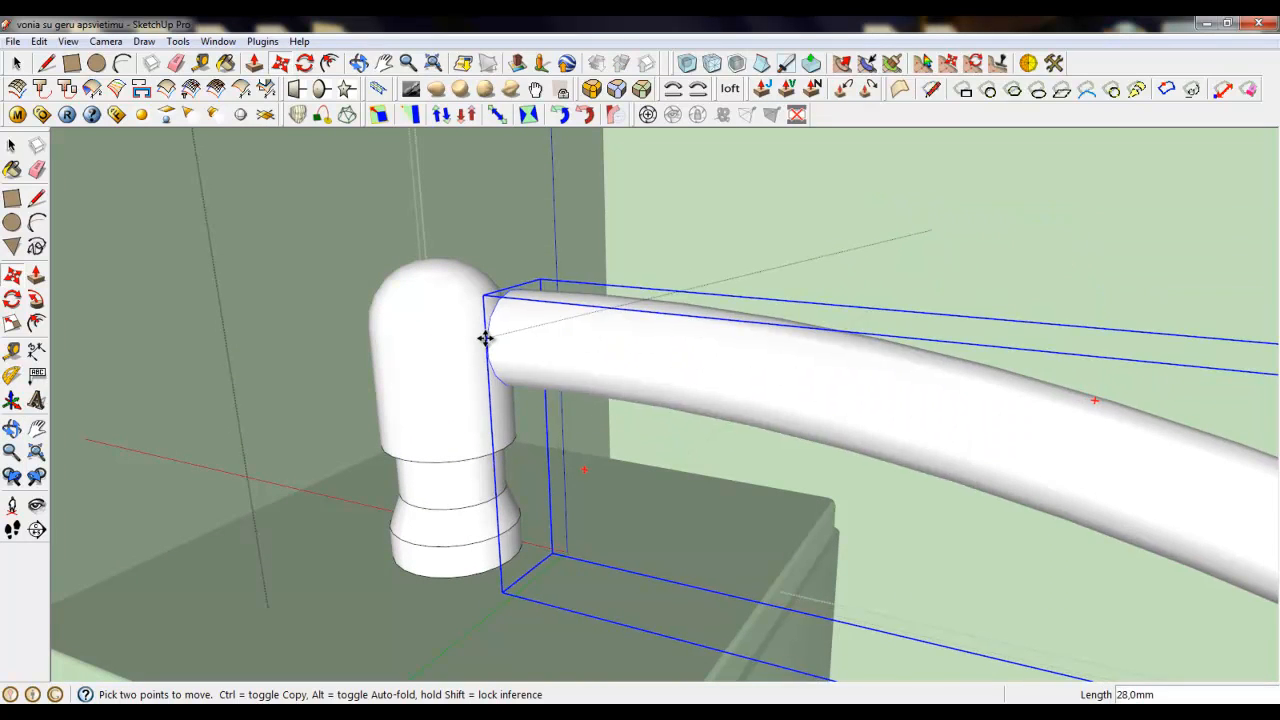
pyautogui.click(491, 349)
pyautogui.moveTo(491, 349); pyautogui.dragTo(547, 443, button='middle')
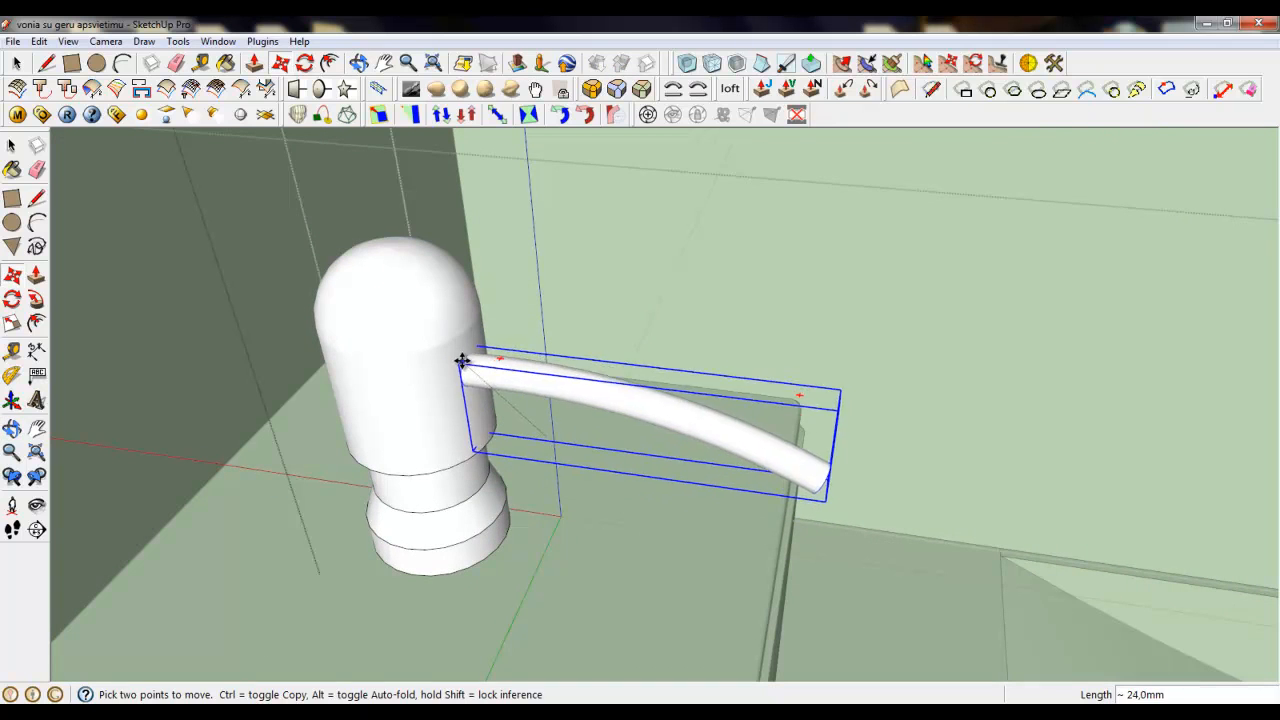
pyautogui.scroll(3, 517, 371)
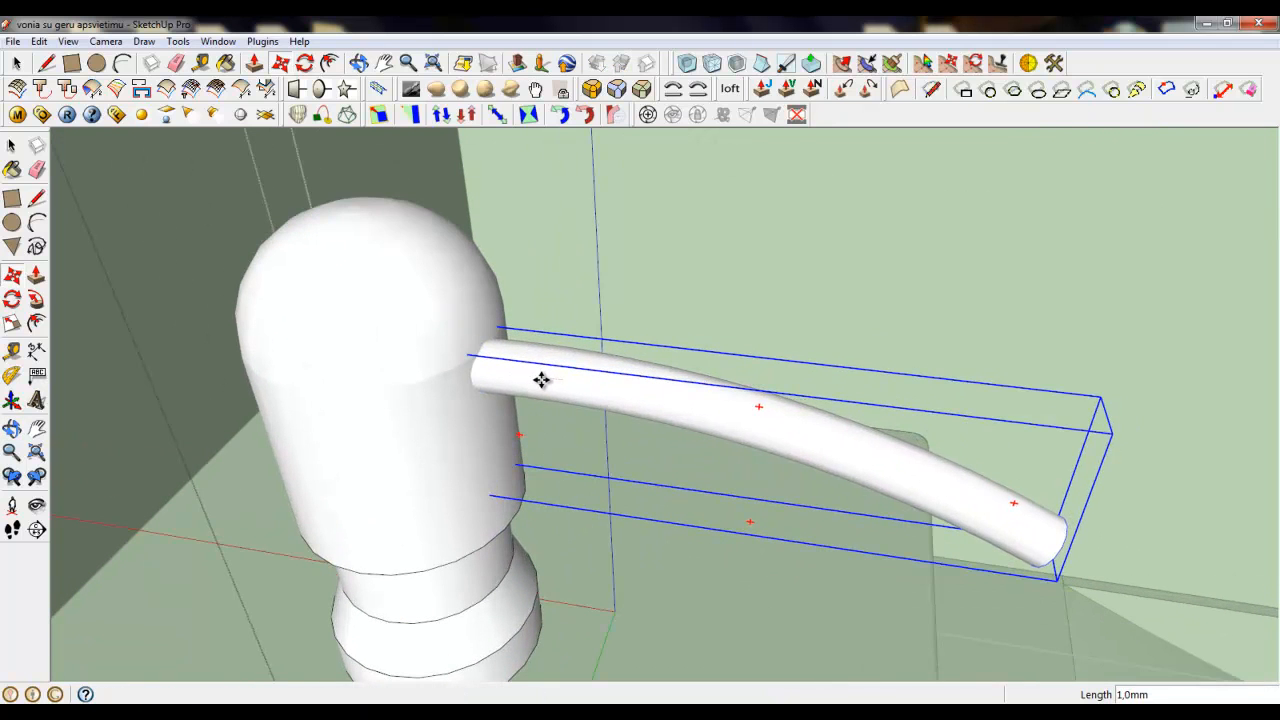
# Shift the spout pipe sideways to centre its upper end on the pump head as seen from the front.
pyautogui.moveTo(543, 374); pyautogui.dragTo(180, 277, button='middle')
pyautogui.scroll(-2, 560, 346)
pyautogui.scroll(2, 573, 350)
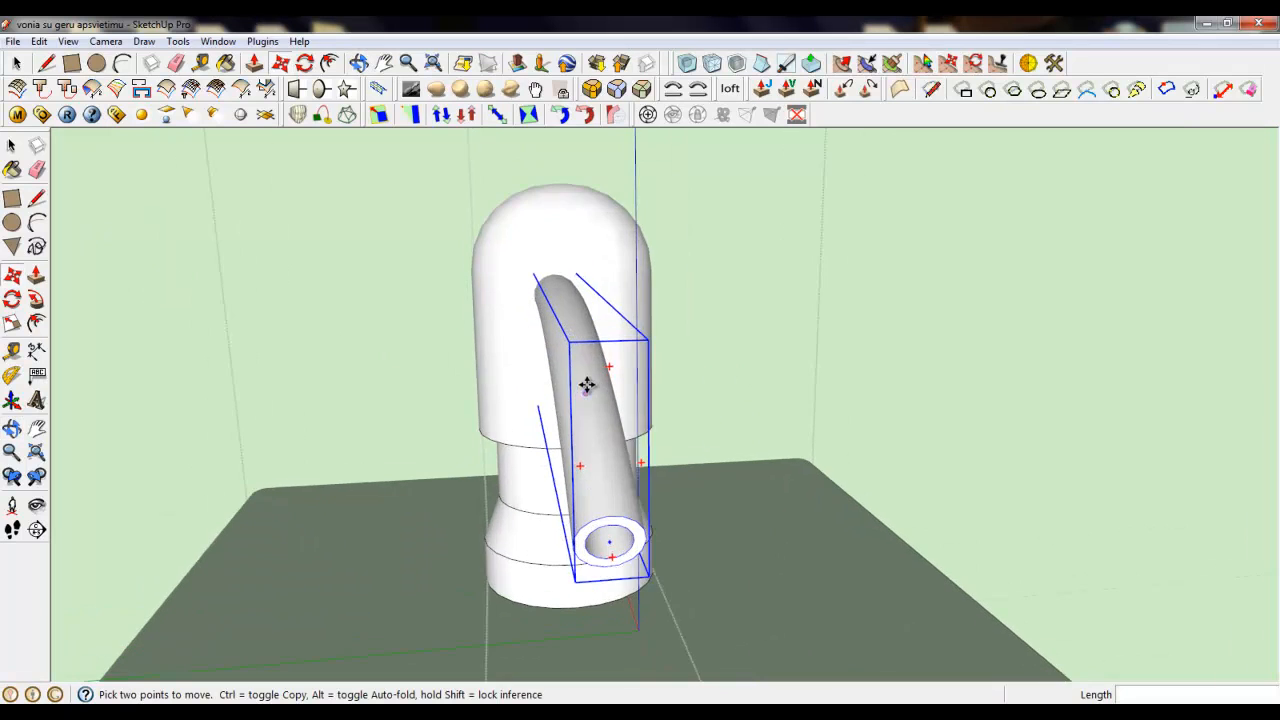
pyautogui.click(577, 387)
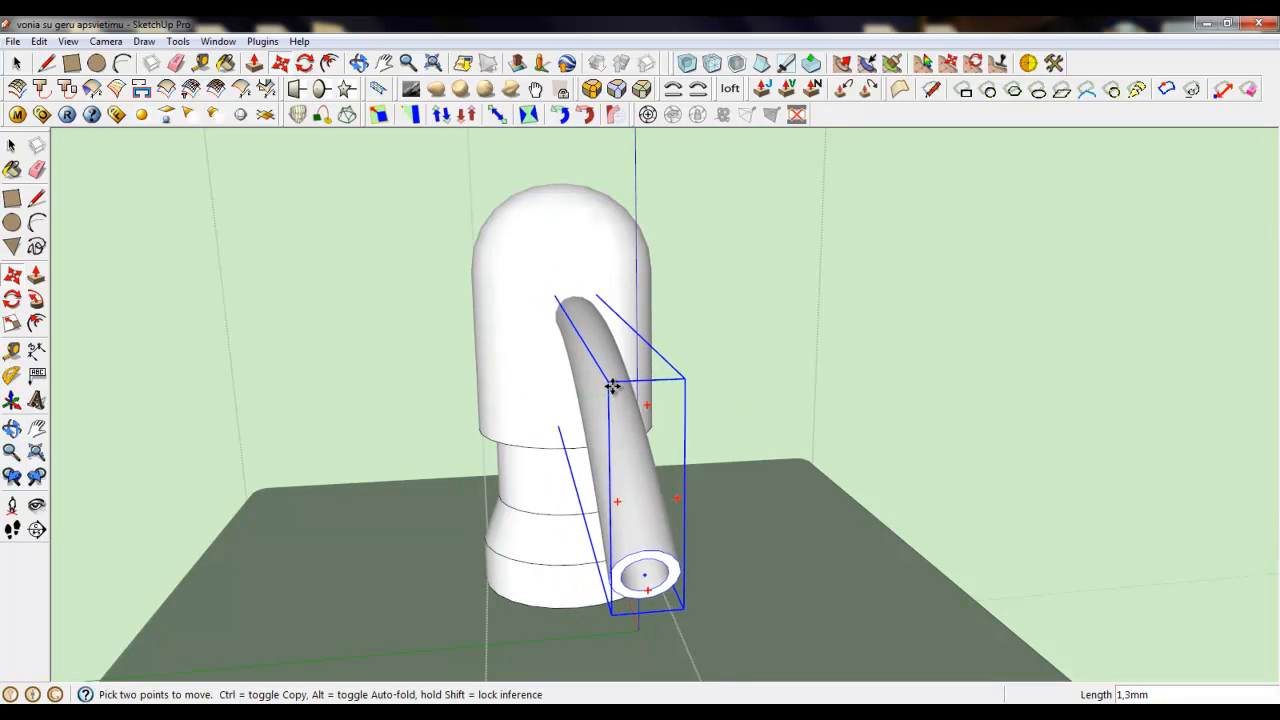
pyautogui.click(624, 386)
pyautogui.click(17, 63)
# Open the spout pipe for editing and round the edges of its open end face with a 0.3 mm offset and 2 segments.
pyautogui.scroll(1, 671, 540)
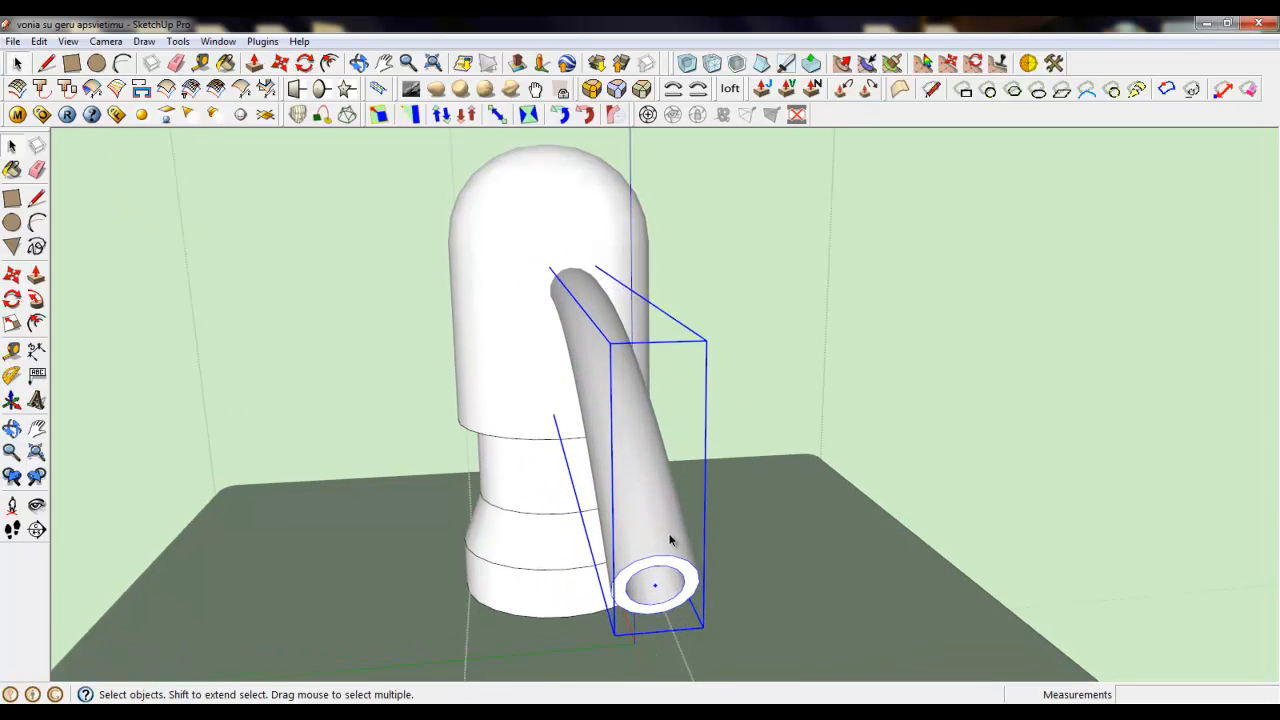
pyautogui.moveTo(671, 540); pyautogui.dragTo(655, 467, button='middle')
pyautogui.doubleClick(673, 570)
pyautogui.scroll(1, 681, 587)
pyautogui.scroll(1, 681, 587)
pyautogui.click(685, 567)
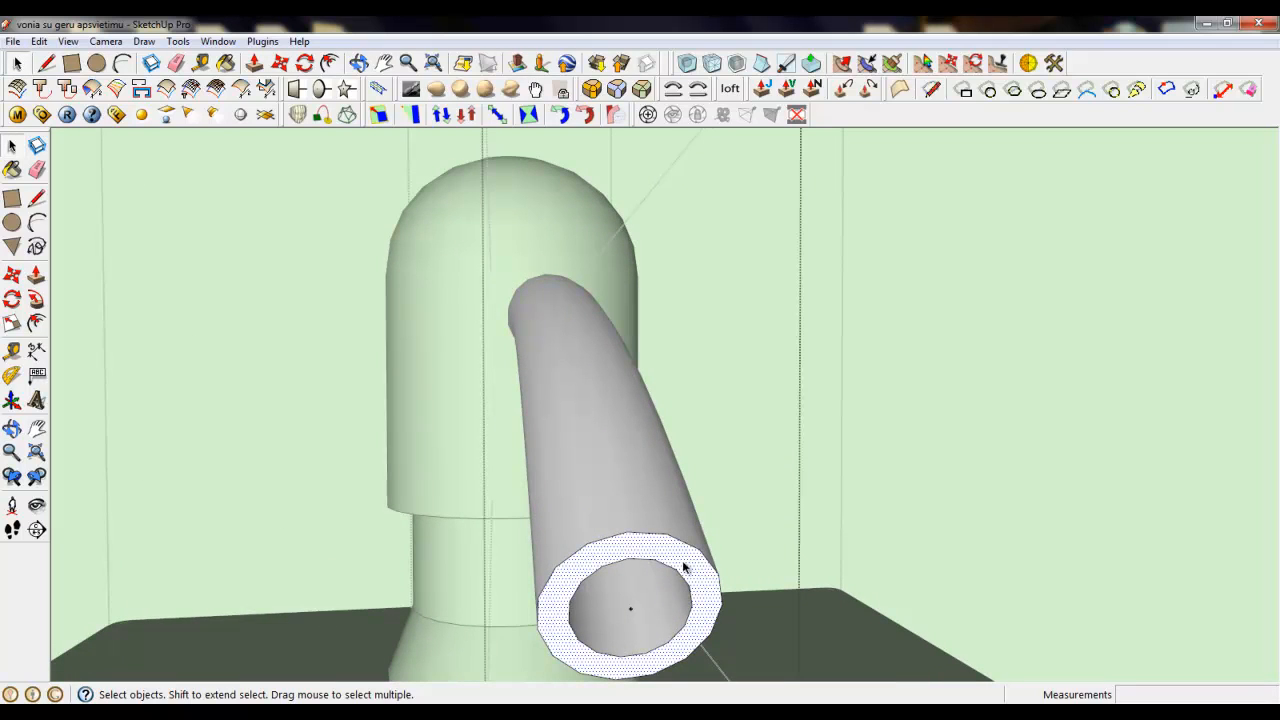
pyautogui.click(591, 90)
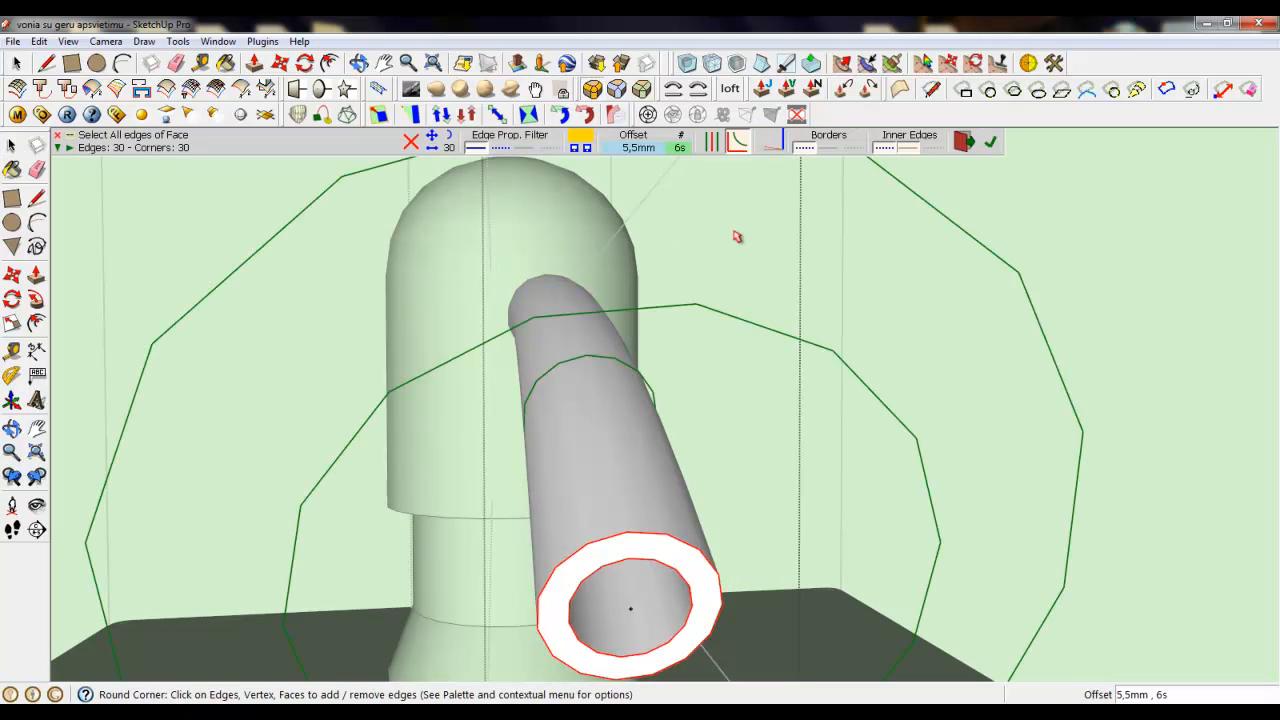
pyautogui.click(638, 147)
pyautogui.click(647, 305)
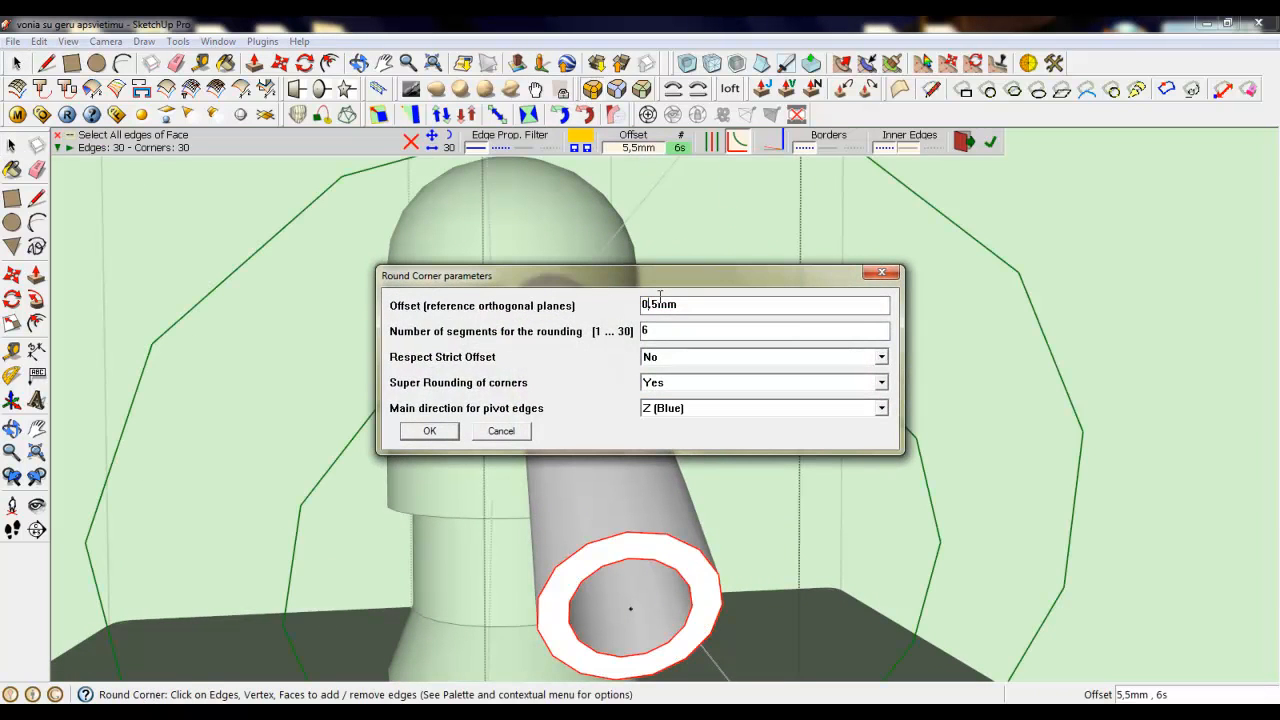
pyautogui.click(427, 431)
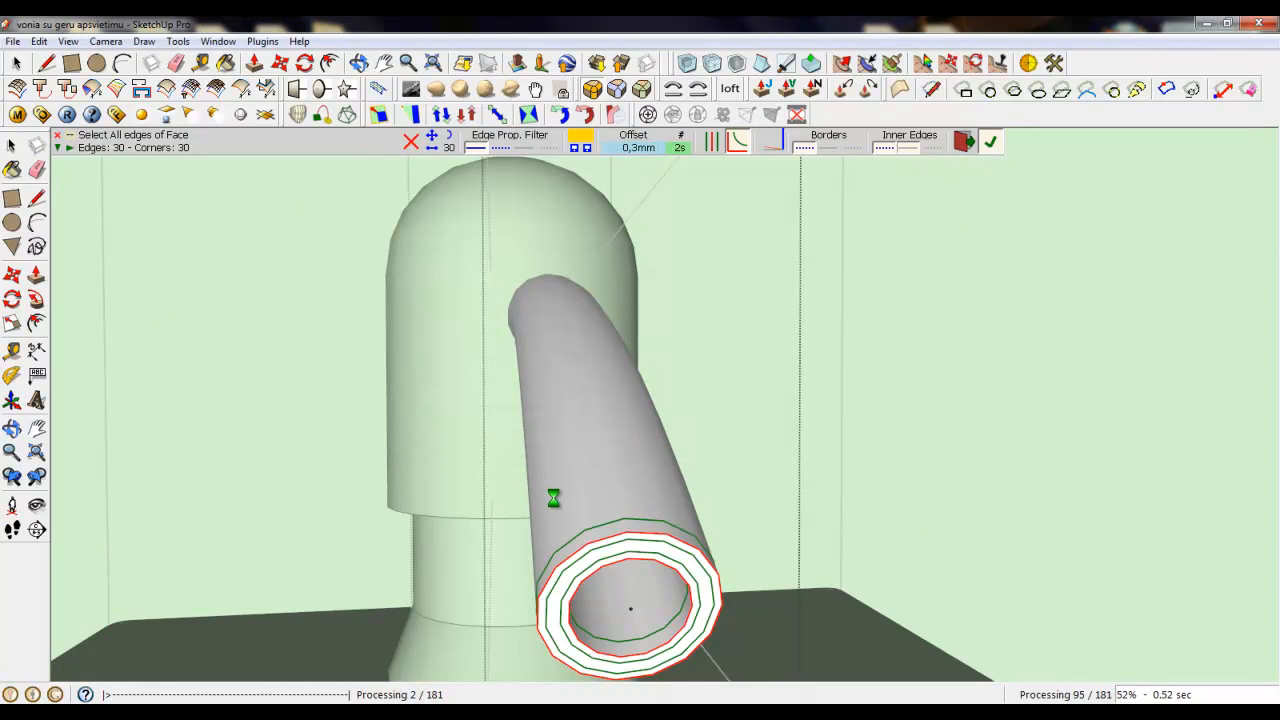
pyautogui.click(19, 65)
pyautogui.click(591, 596)
pyautogui.press('Delete')
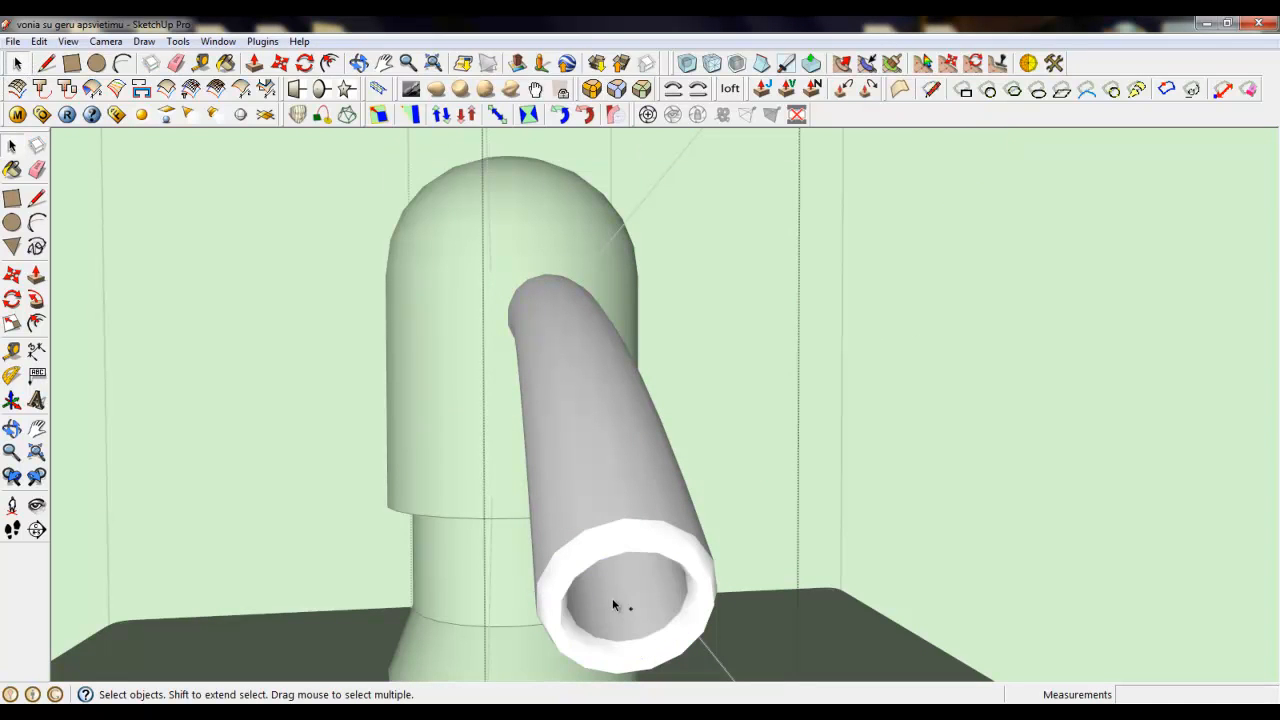
# Delete the leftover arc path above the soap dispenser pump.
pyautogui.scroll(-5, 615, 593)
pyautogui.rightClick(724, 377)
pyautogui.scroll(-5, 745, 385)
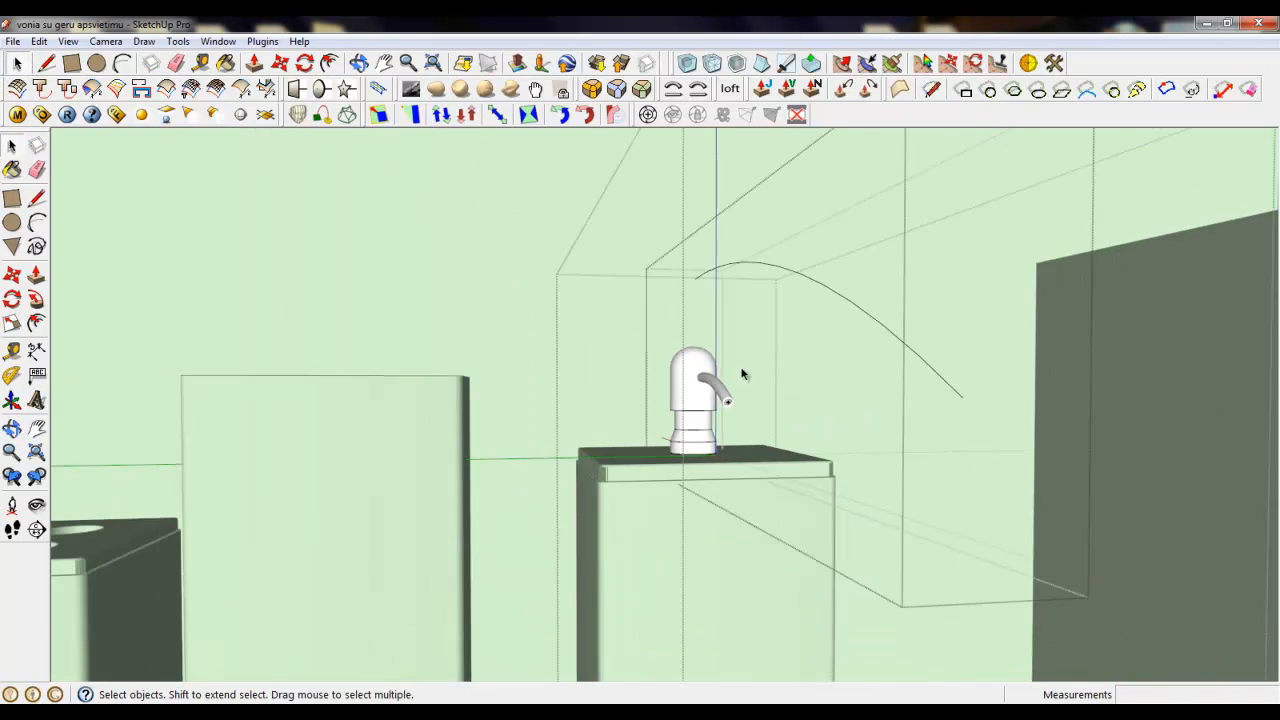
pyautogui.moveTo(743, 371); pyautogui.dragTo(749, 400, button='middle')
pyautogui.rightClick(724, 275)
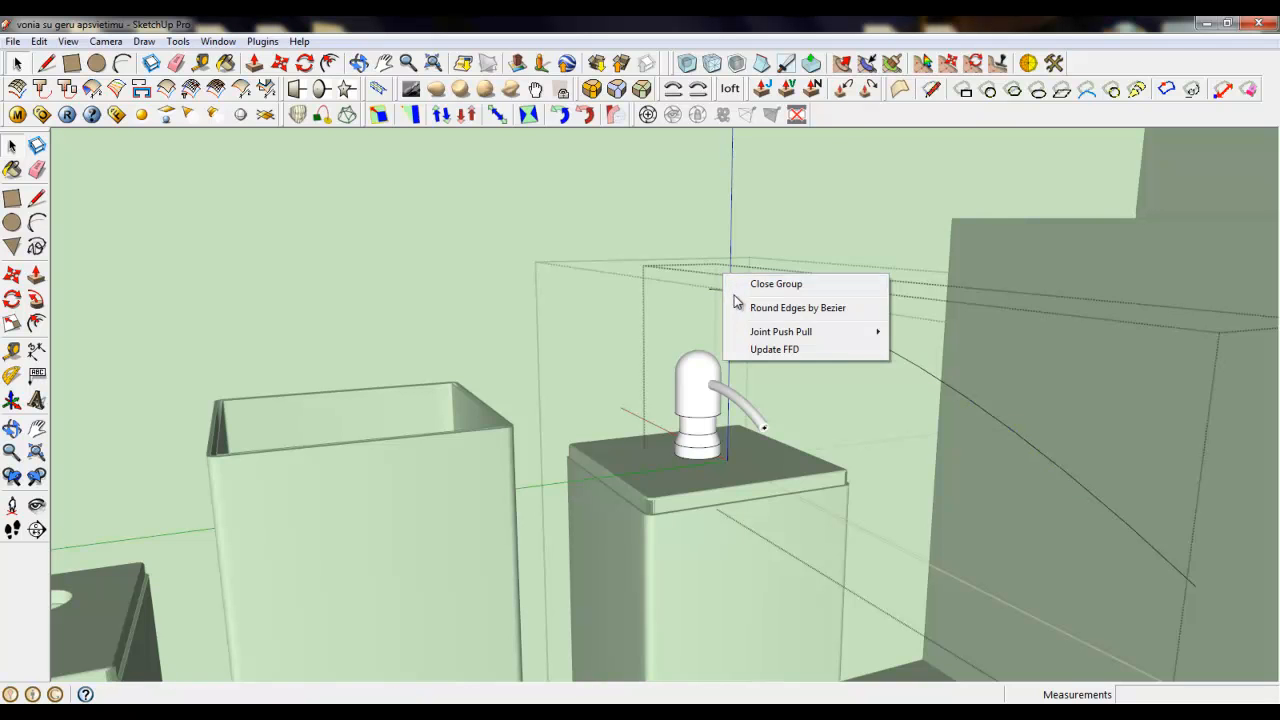
pyautogui.click(714, 291)
pyautogui.press('Delete')
# Close the pump group and its enclosing groups to return to the whole bathroom model.
pyautogui.rightClick(715, 267)
pyautogui.click(748, 276)
pyautogui.scroll(-8, 810, 233)
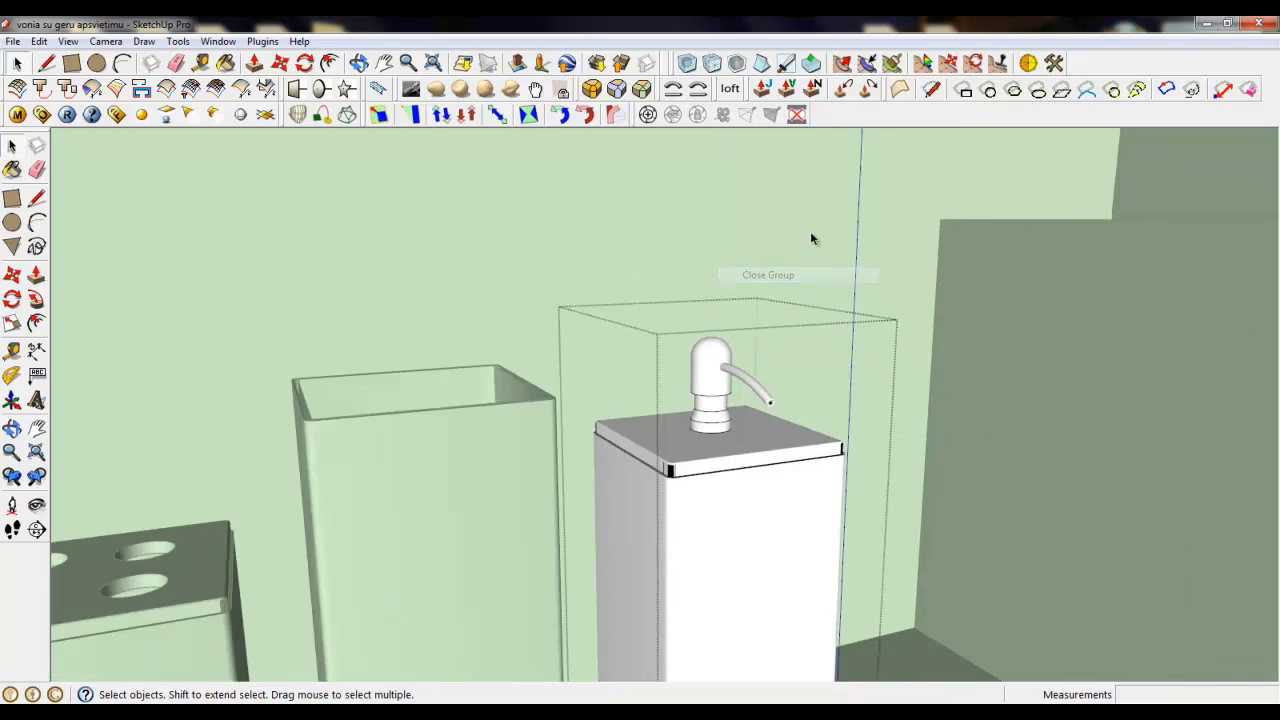
pyautogui.scroll(1, 797, 232)
pyautogui.rightClick(700, 187)
pyautogui.click(726, 201)
pyautogui.scroll(-4, 730, 359)
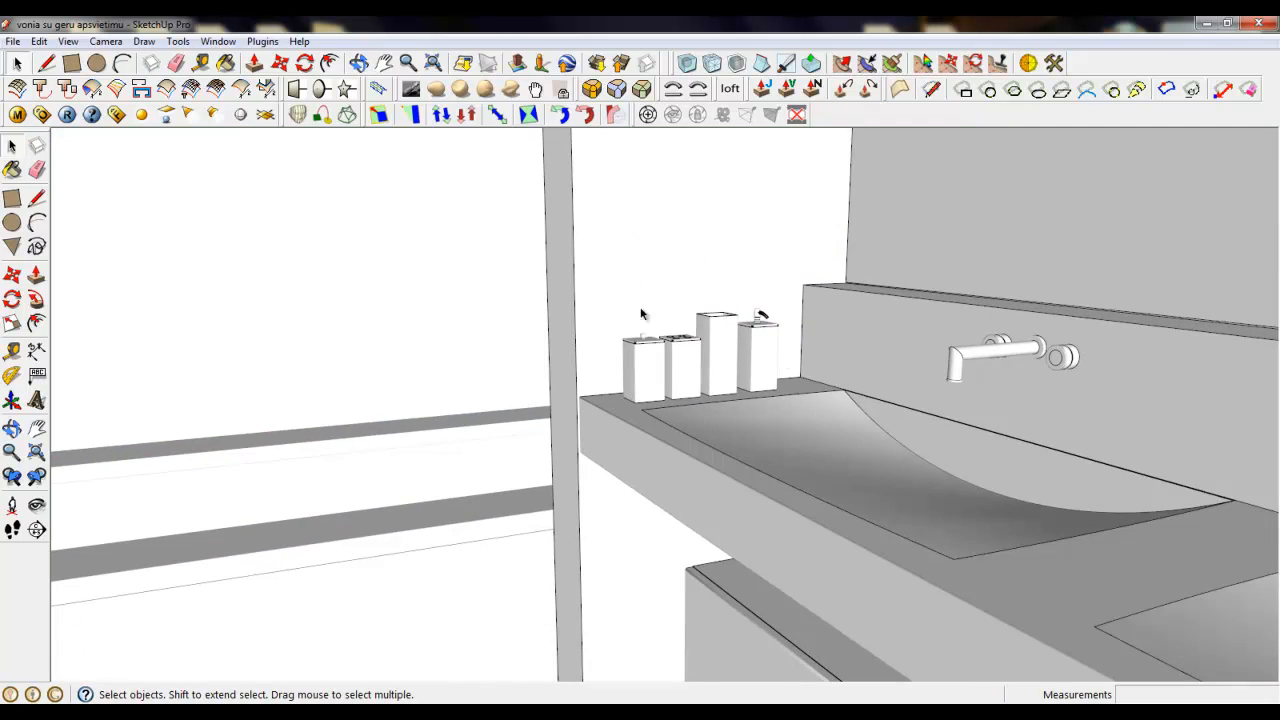
pyautogui.scroll(-2, 476, 453)
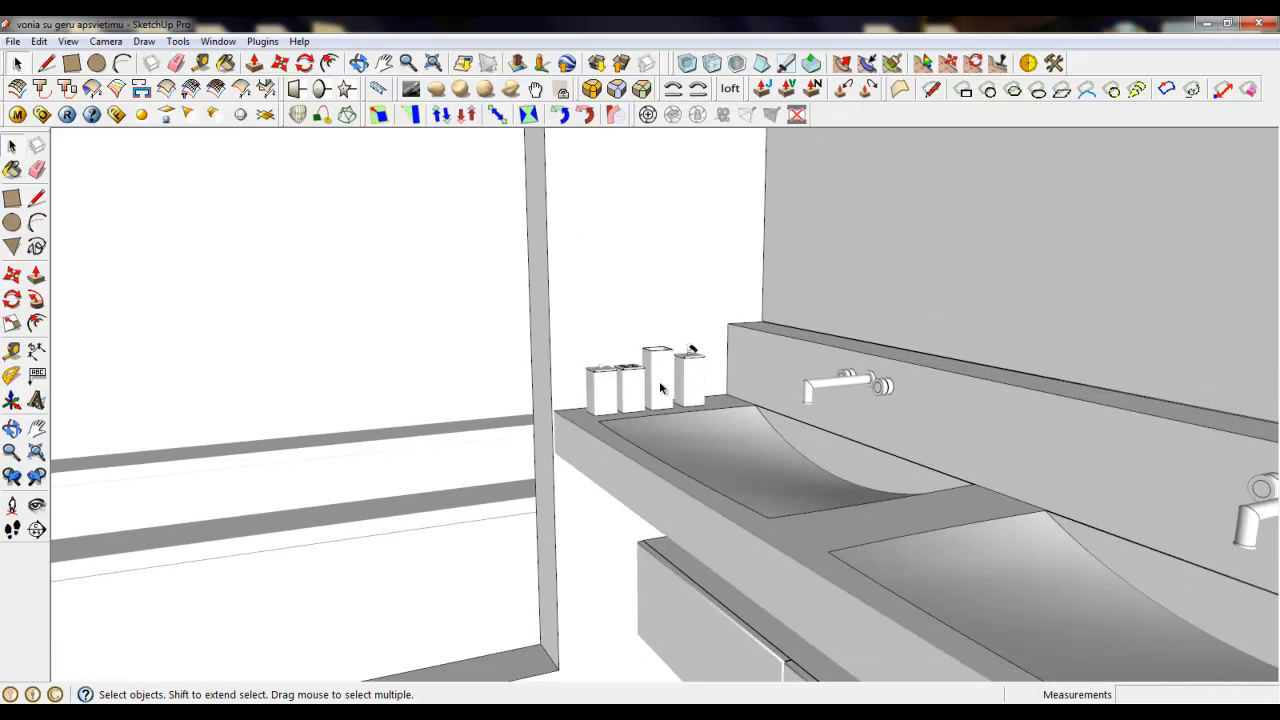
pyautogui.moveTo(642, 389); pyautogui.dragTo(649, 416, button='middle')
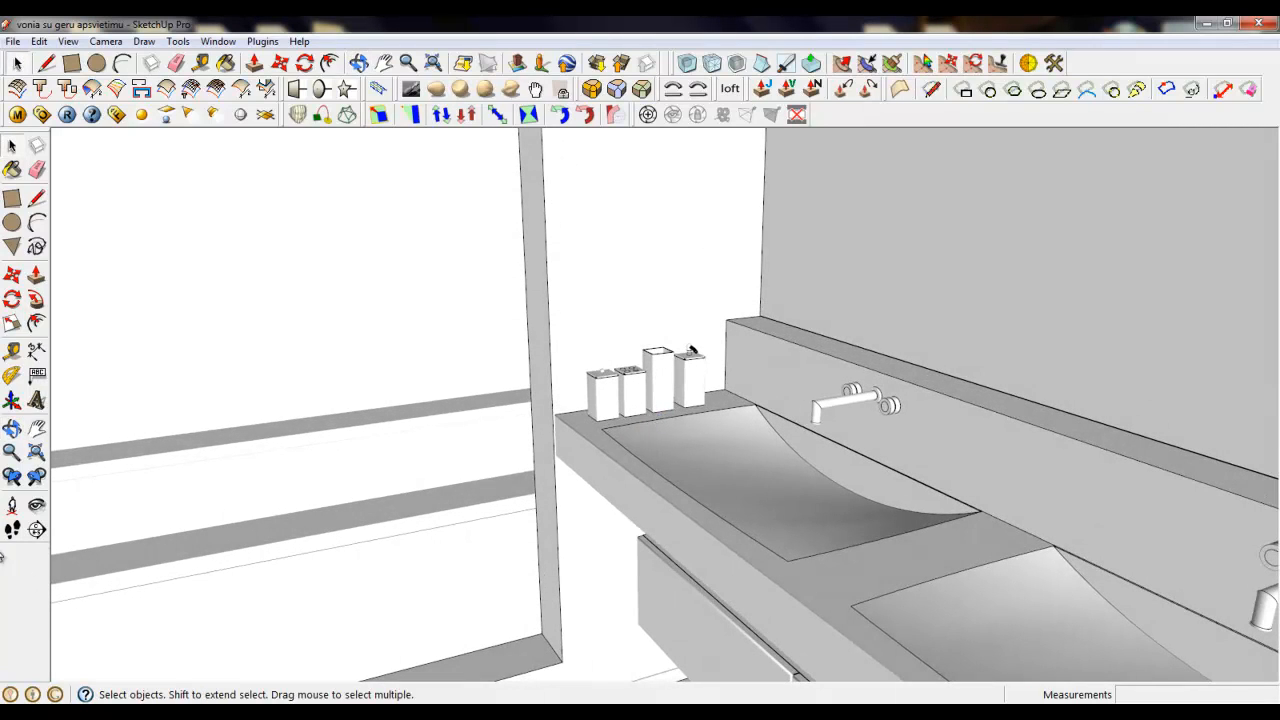
# Look around from the washbasin counter up to the high window in the bathroom wall.
pyautogui.click(37, 506)
pyautogui.moveTo(416, 478); pyautogui.dragTo(262, 250)
pyautogui.click(17, 63)
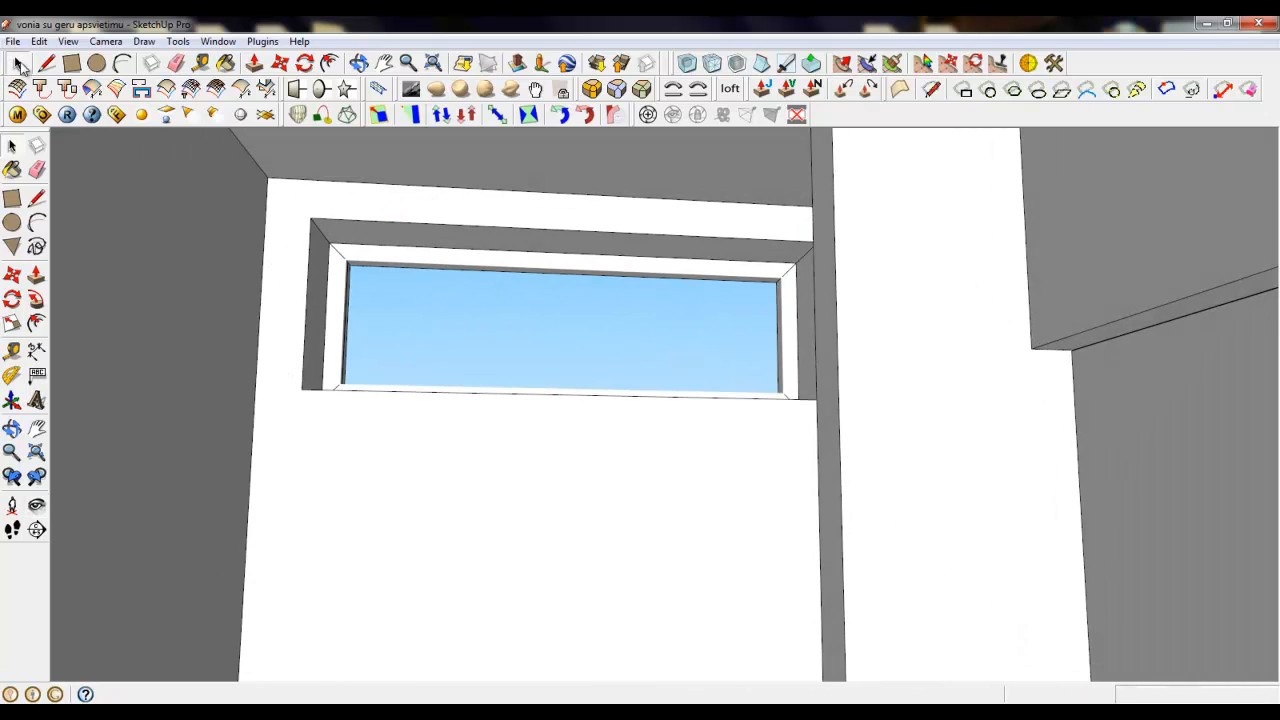
# Round the four outer edges of the window recess with a 1.3 mm offset and 3 segments, and delete the face covering the opening.
pyautogui.click(325, 223)
pyautogui.click(324, 224)
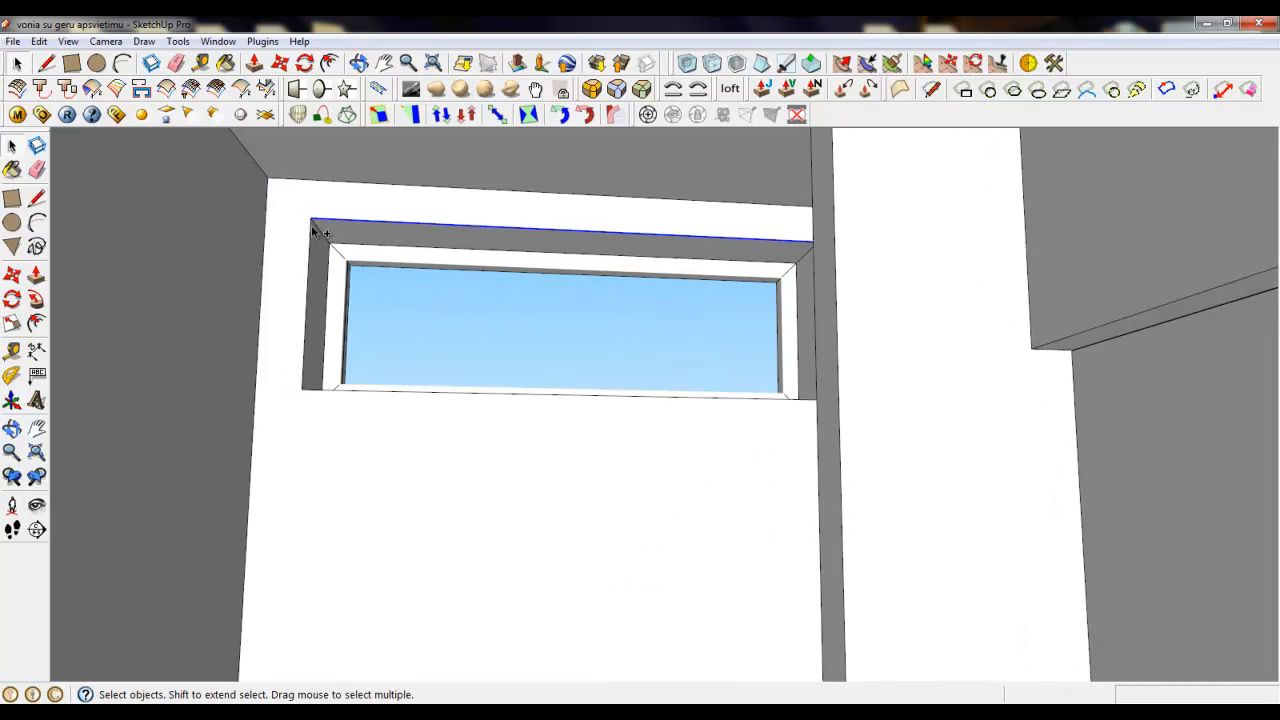
pyautogui.scroll(2, 698, 252)
pyautogui.scroll(2, 698, 252)
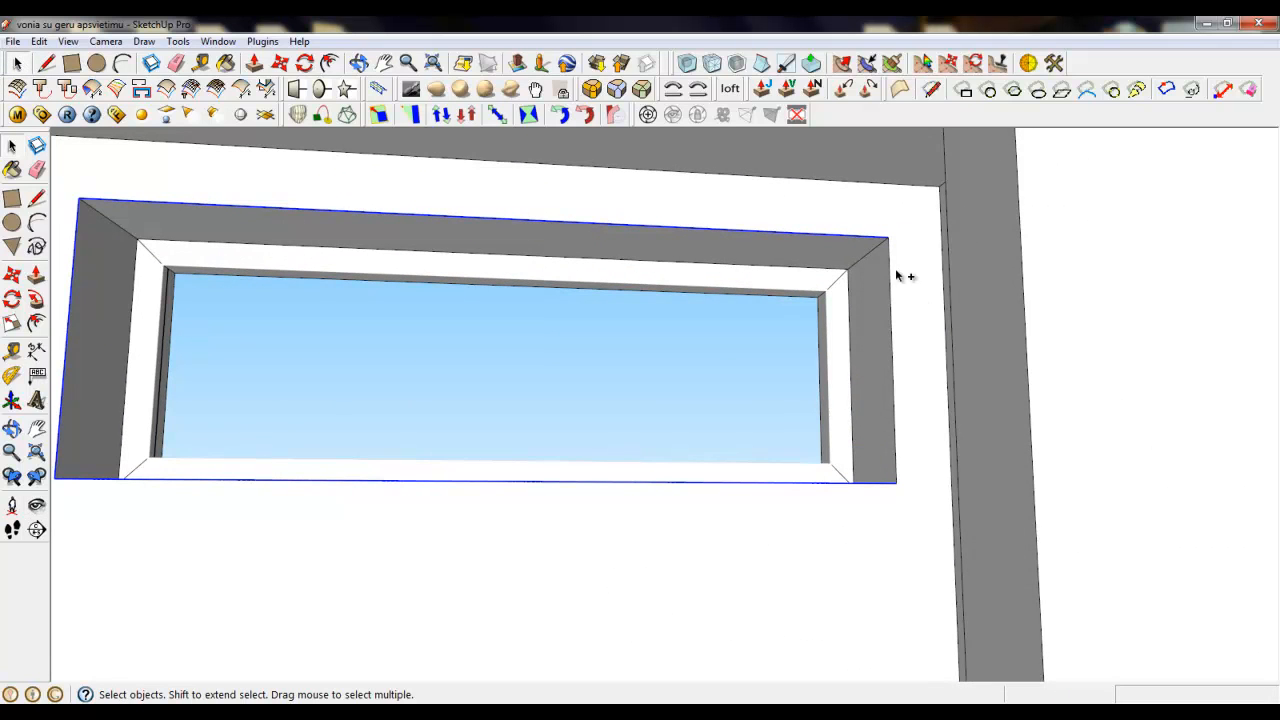
pyautogui.click(591, 89)
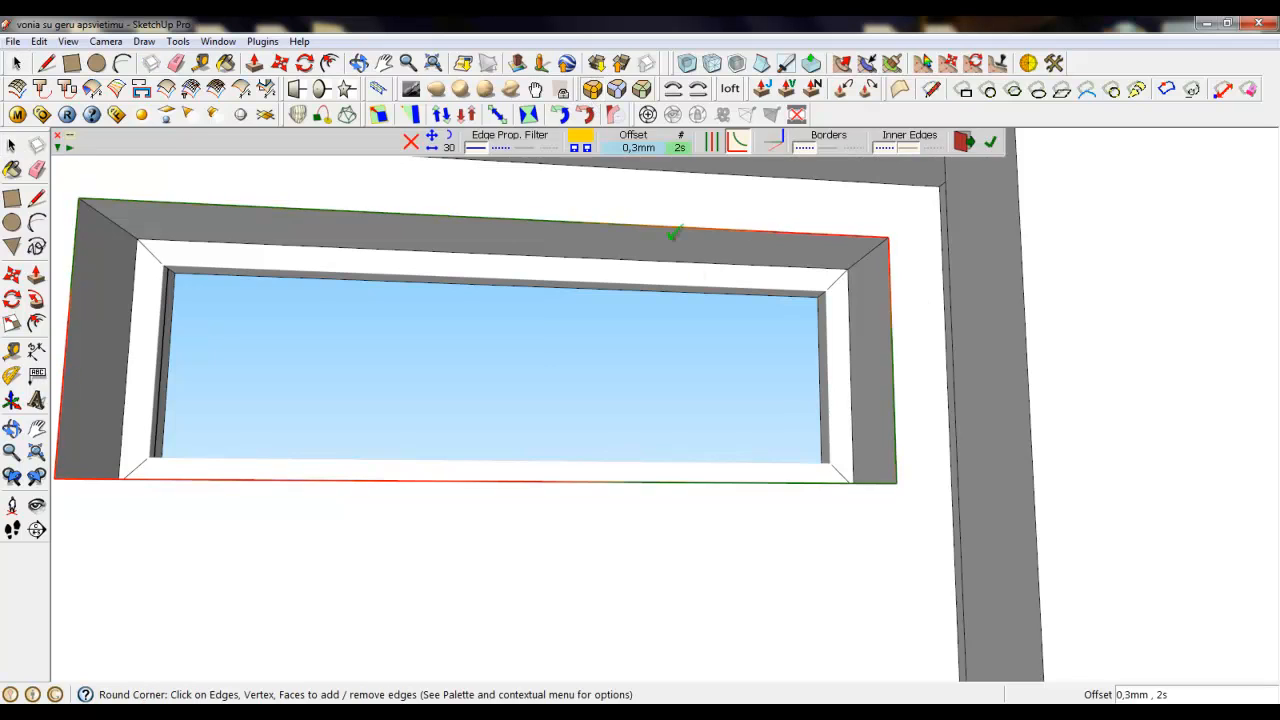
pyautogui.click(630, 149)
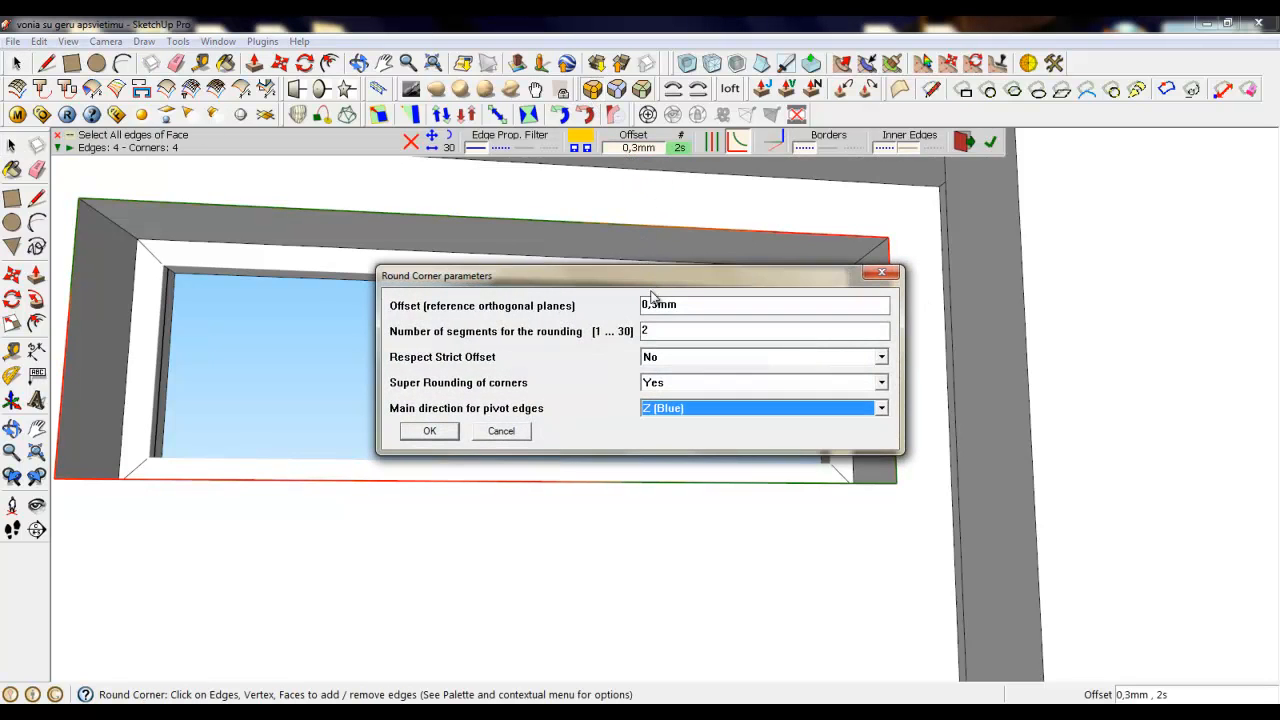
pyautogui.moveTo(649, 304); pyautogui.dragTo(641, 305)
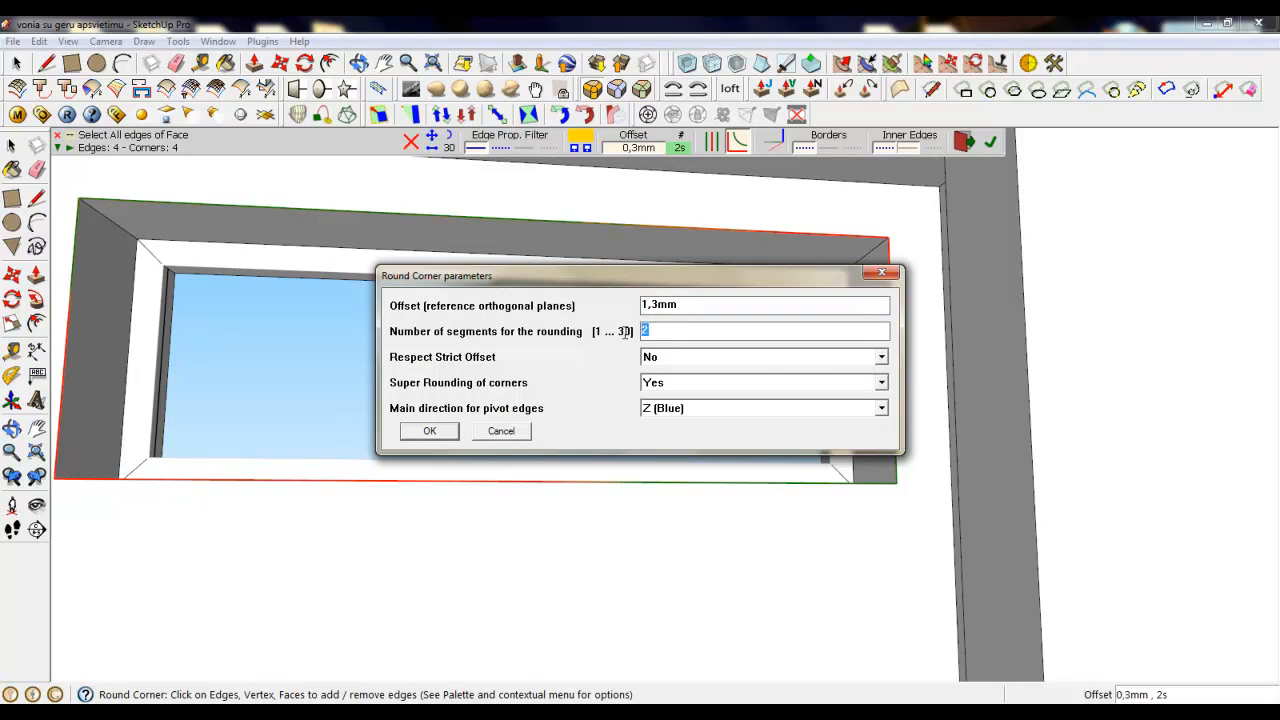
pyautogui.click(430, 432)
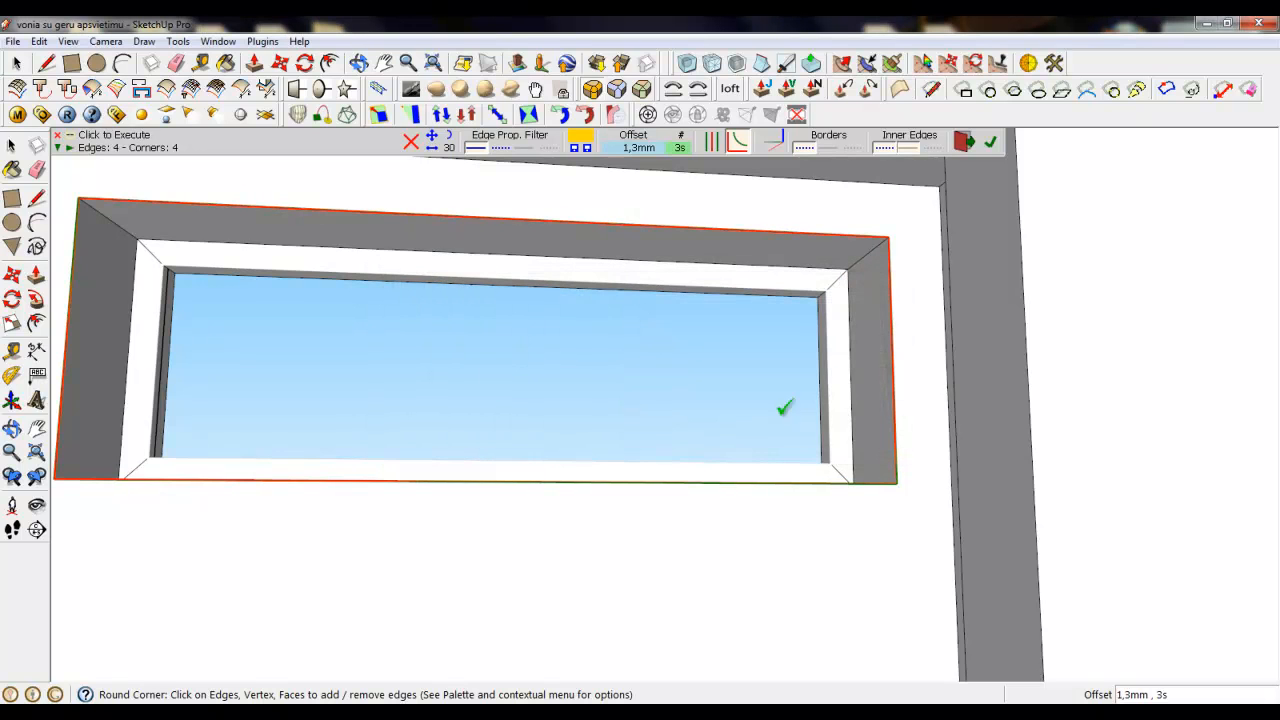
pyautogui.click(990, 142)
pyautogui.click(17, 64)
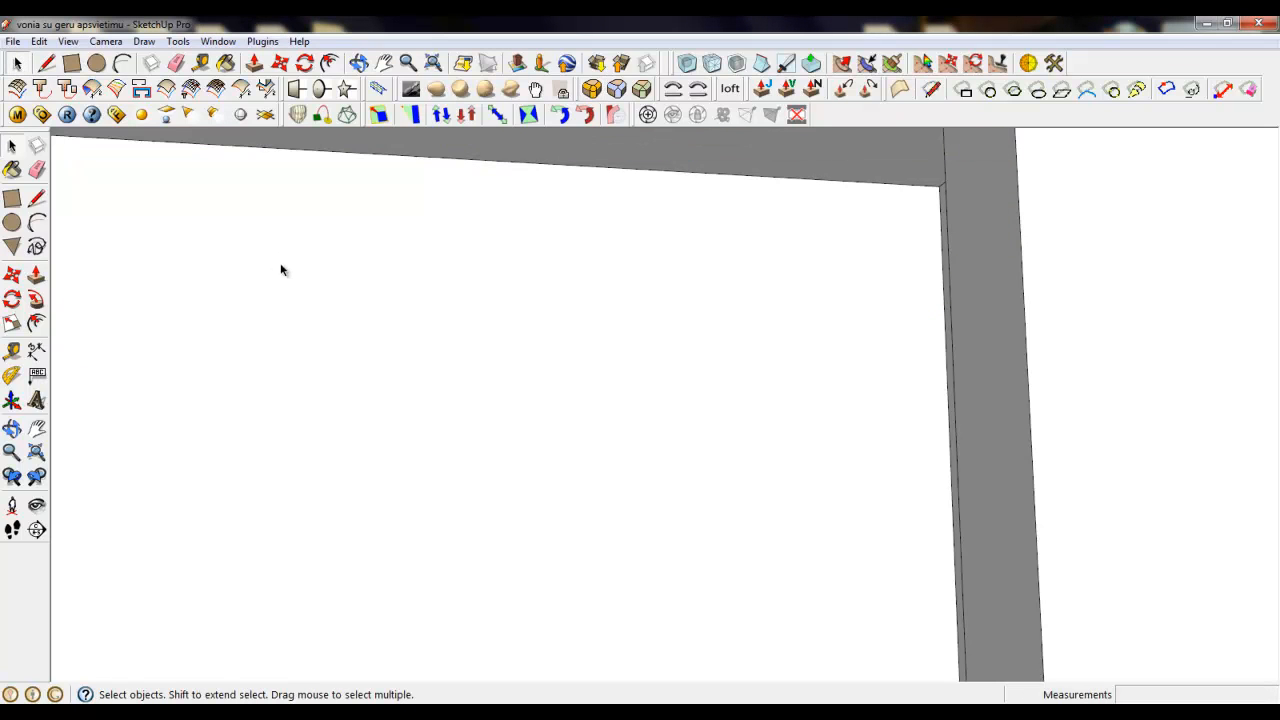
pyautogui.click(283, 264)
pyautogui.press('Delete')
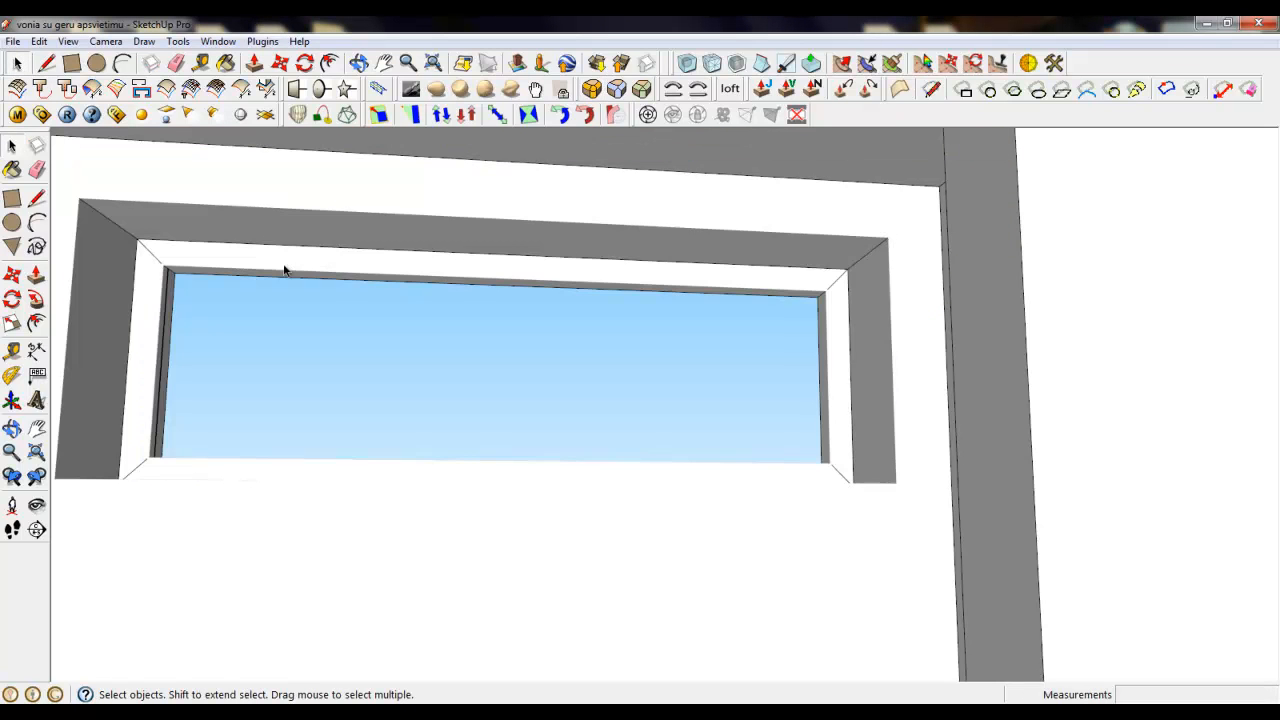
# Draw a 36 mm line down the end edge of the bathtub step's front, starting from its upper corner.
pyautogui.click(37, 504)
pyautogui.moveTo(486, 260); pyautogui.dragTo(509, 443)
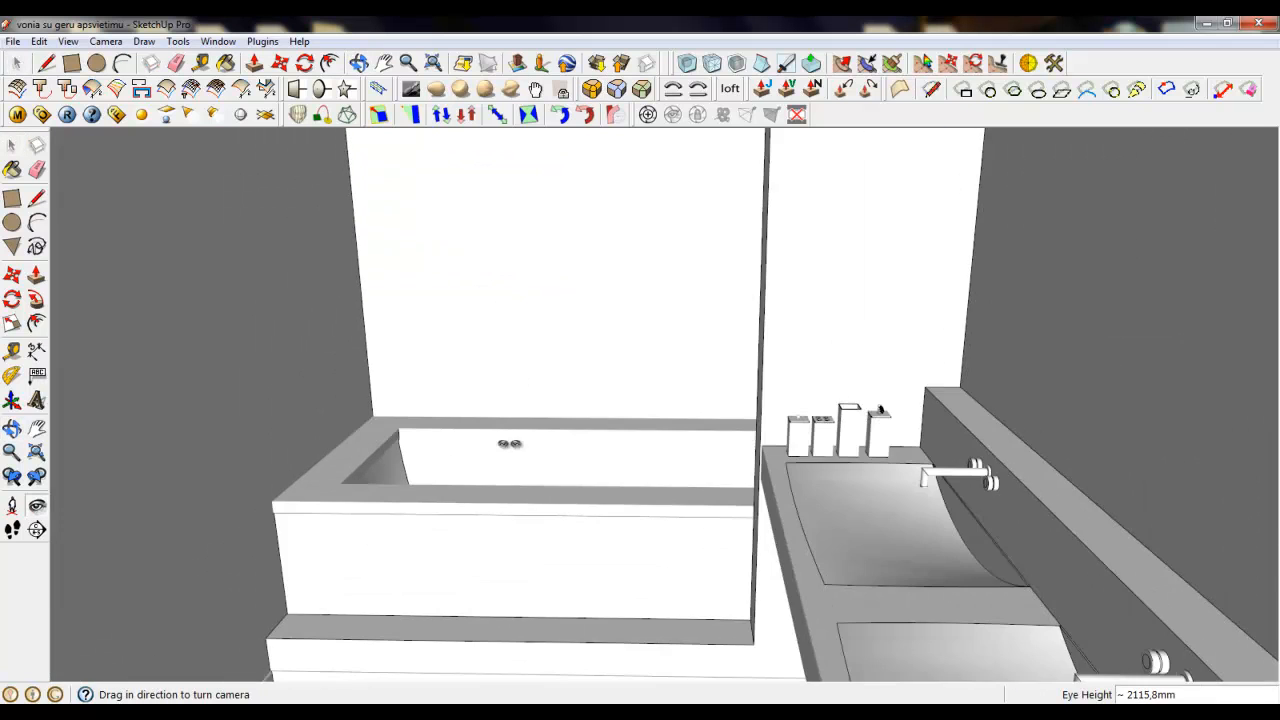
pyautogui.scroll(4, 372, 684)
pyautogui.scroll(-2, 598, 331)
pyautogui.scroll(2, 591, 451)
pyautogui.moveTo(690, 483); pyautogui.dragTo(706, 488, button='middle')
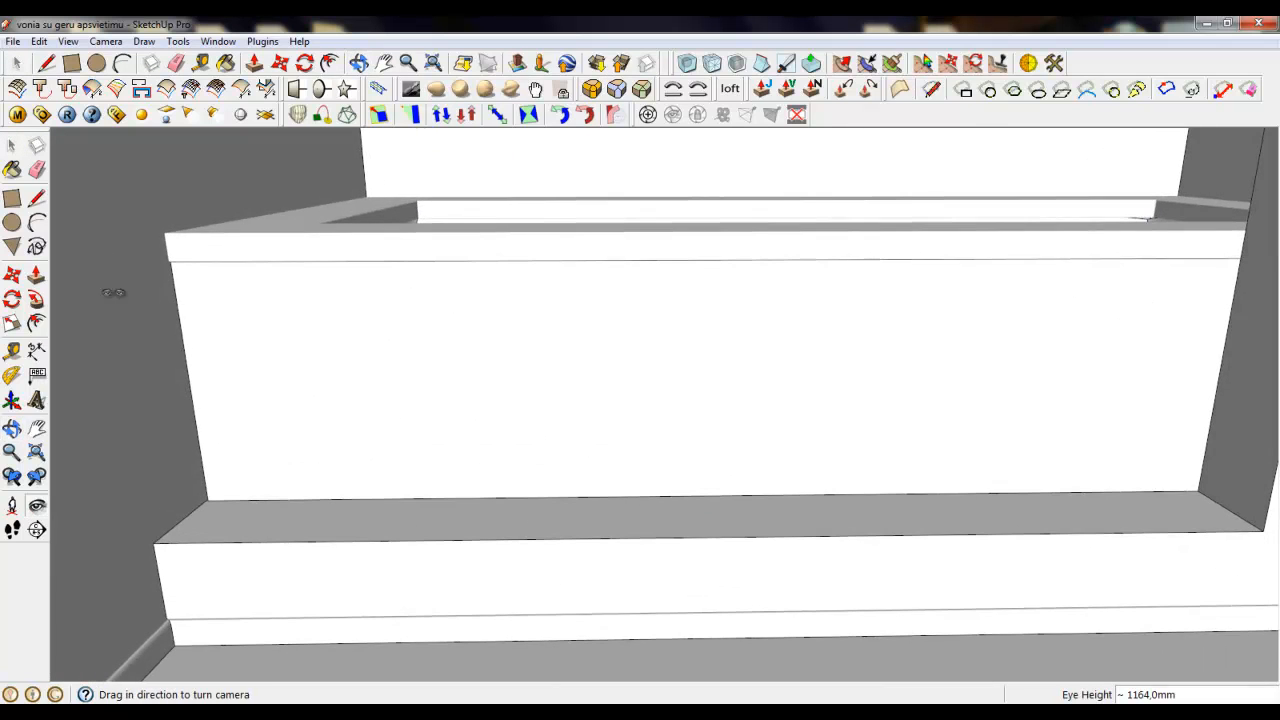
pyautogui.click(46, 64)
pyautogui.click(153, 544)
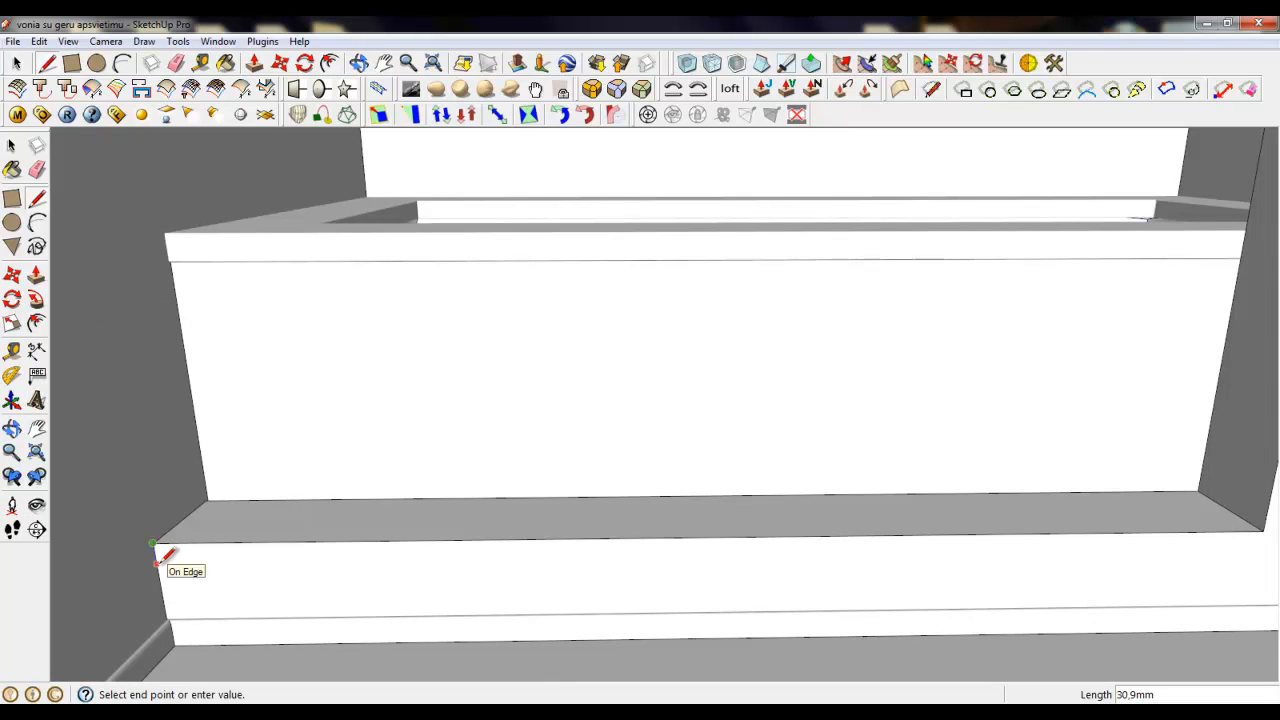
pyautogui.press('Escape')
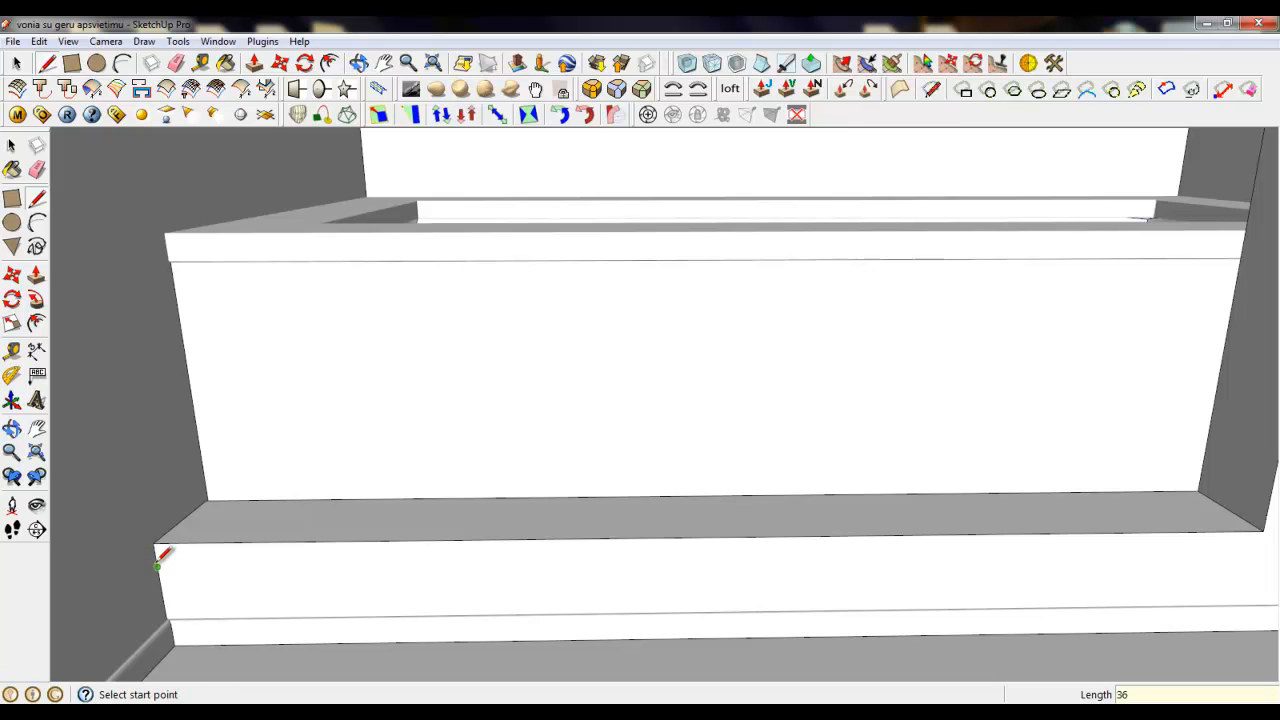
# Draw a line along the step's front from the 36 mm mark and close it up to the far upper corner.
pyautogui.click(157, 561)
pyautogui.scroll(-2, 157, 561)
pyautogui.scroll(4, 797, 567)
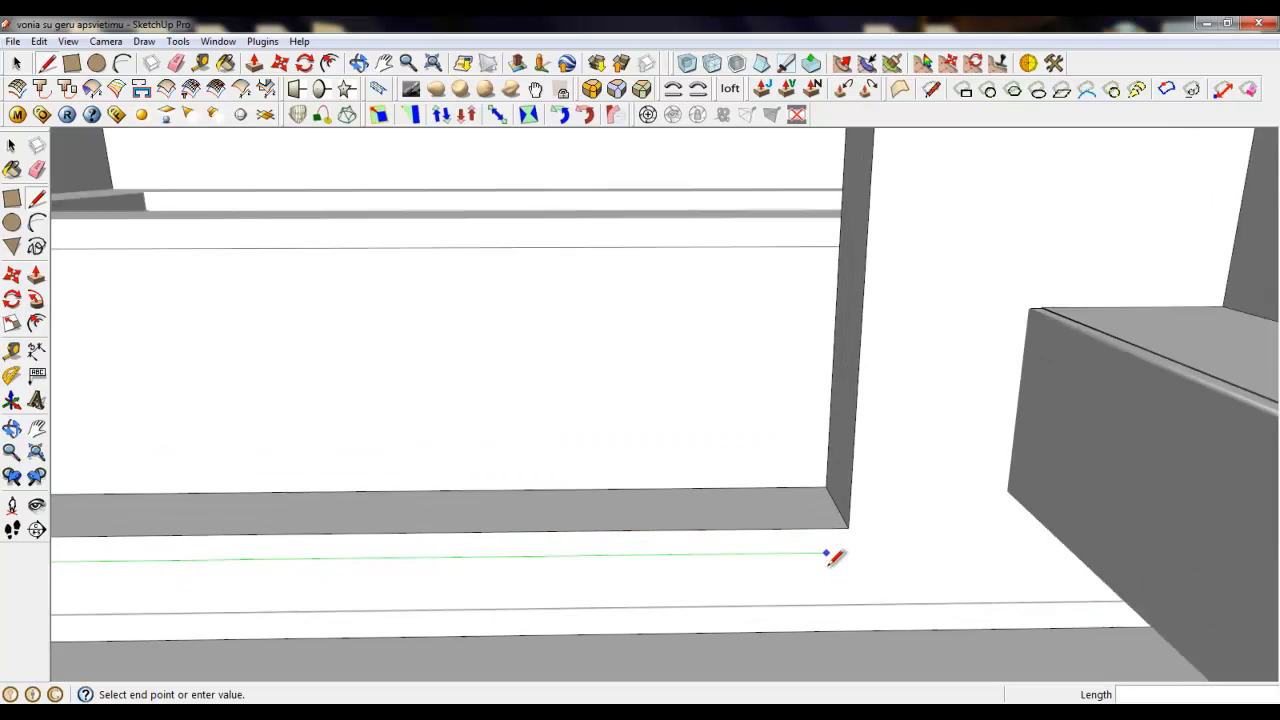
pyautogui.click(853, 547)
pyautogui.click(856, 514)
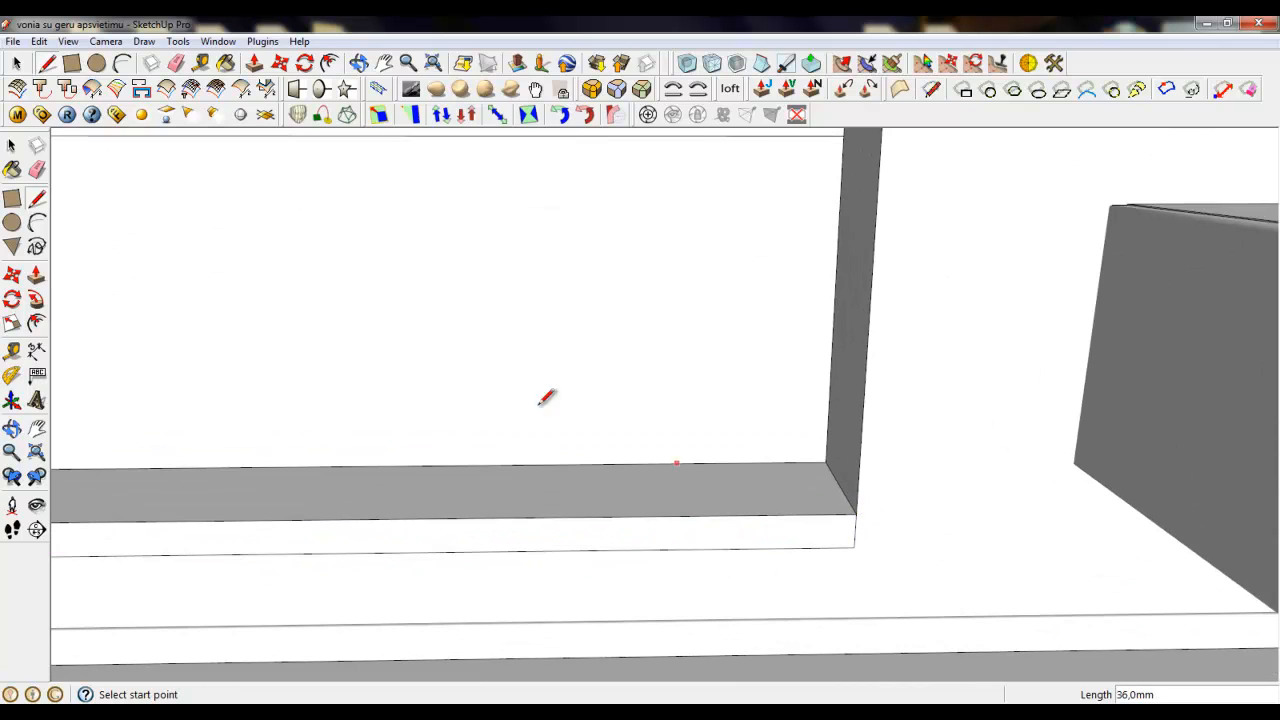
# Group the new 36 mm front strip together with the top face of the bathtub step.
pyautogui.click(18, 64)
pyautogui.click(583, 537)
pyautogui.keyDown('shift'); pyautogui.click(586, 511); pyautogui.keyUp('shift')
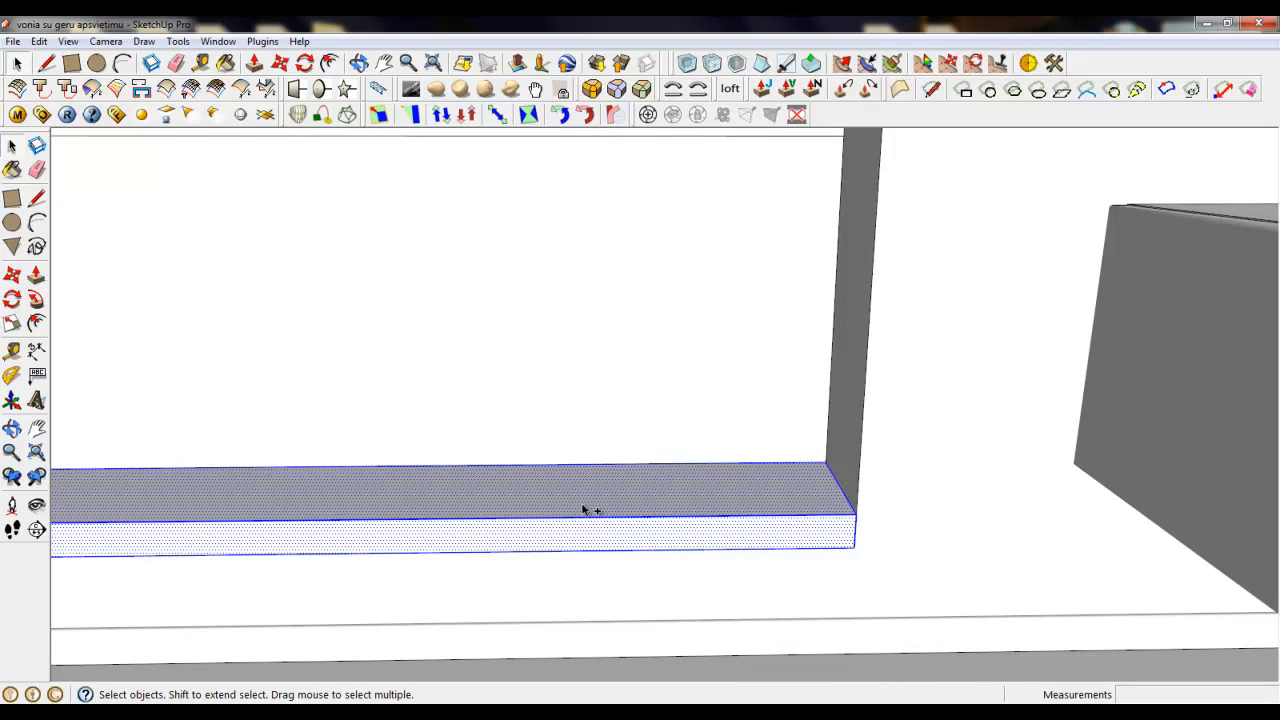
pyautogui.rightClick(585, 510)
pyautogui.click(632, 281)
# Open the step slab group for editing and pull its front strip outward about 17 mm.
pyautogui.doubleClick(748, 517)
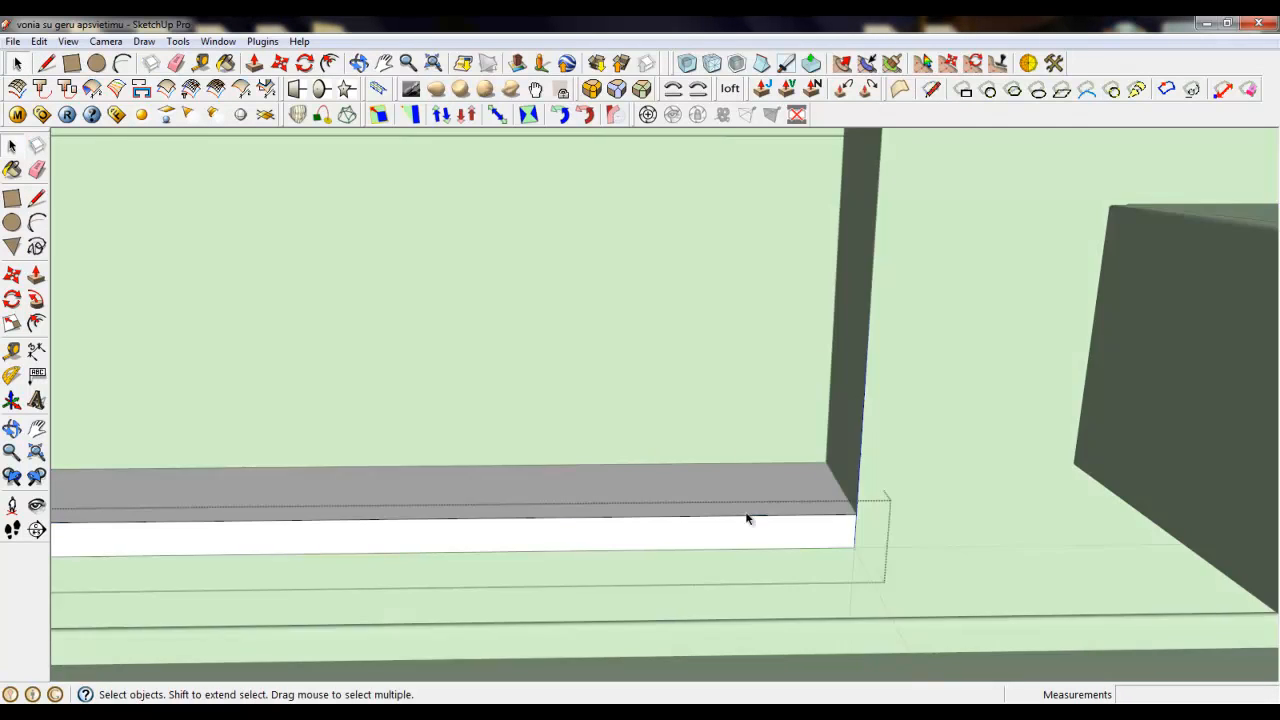
pyautogui.scroll(4, 880, 540)
pyautogui.moveTo(883, 543); pyautogui.dragTo(900, 563, button='middle')
pyautogui.press('p')
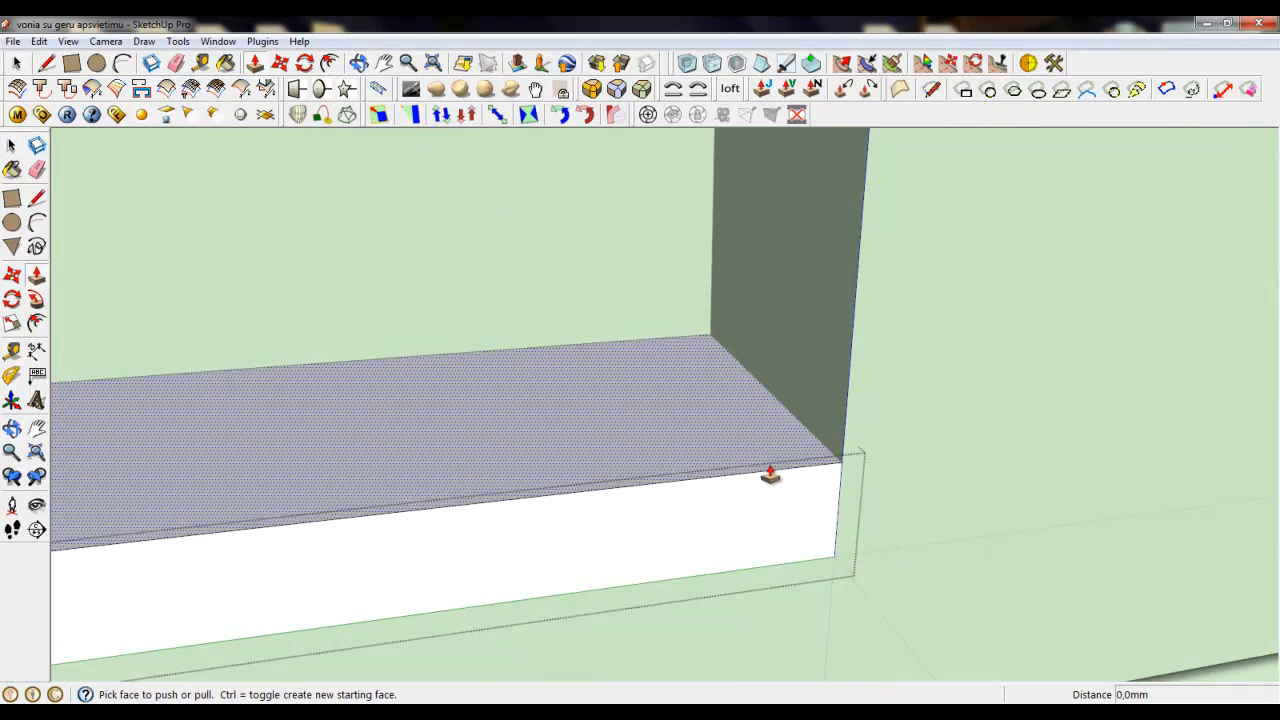
pyautogui.scroll(2, 790, 488)
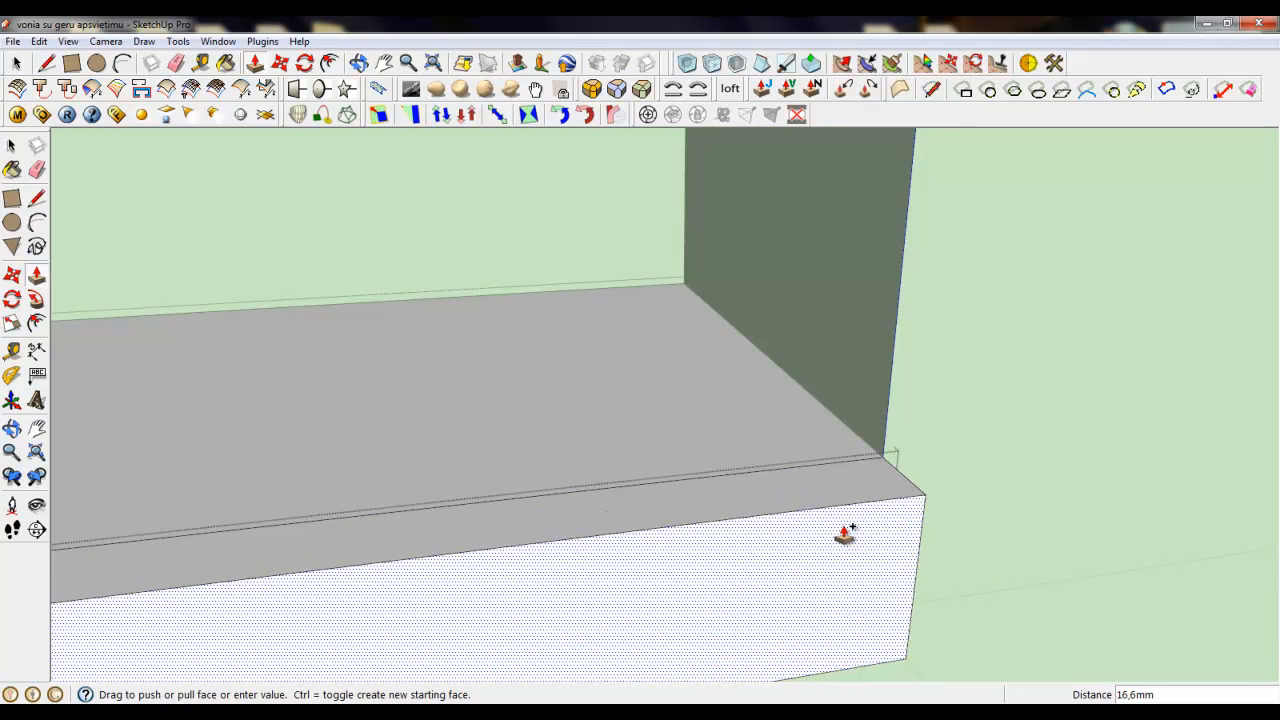
pyautogui.click(845, 534)
pyautogui.scroll(-2, 953, 425)
pyautogui.press('space')
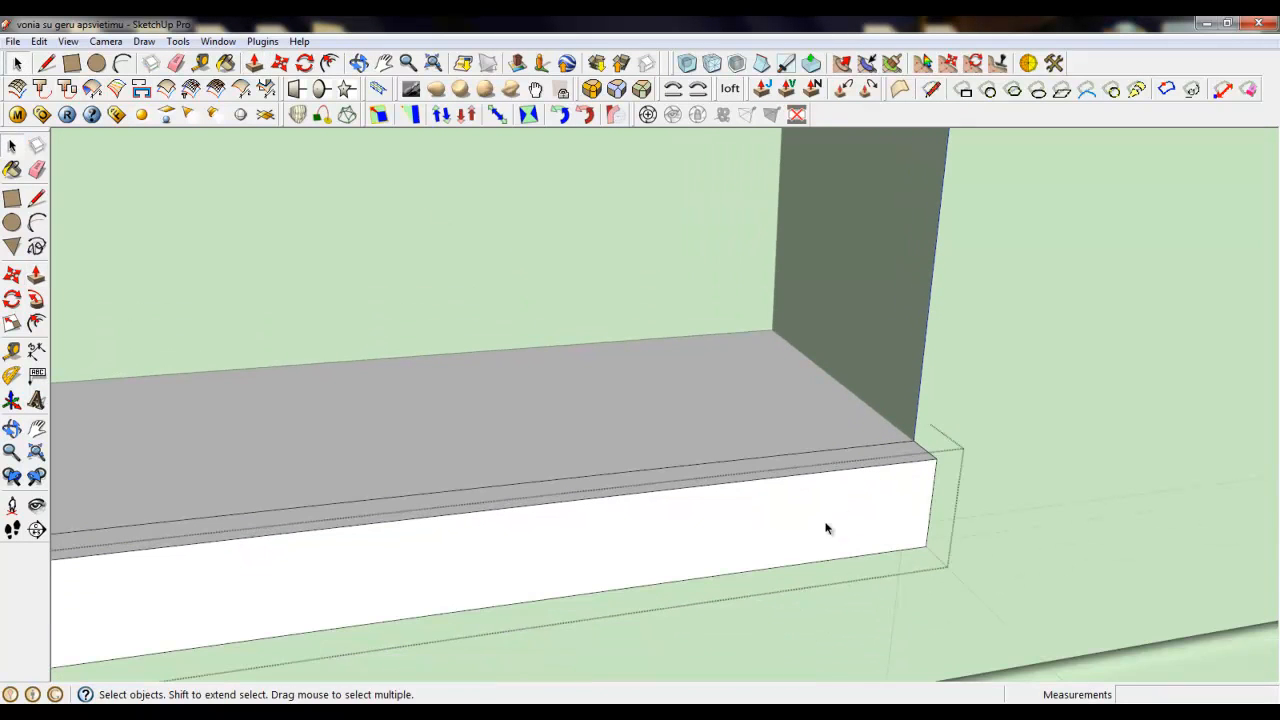
# Round the edges of the slab's front face with a 1.3 mm offset and 3 segments.
pyautogui.click(826, 523)
pyautogui.scroll(-1, 960, 403)
pyautogui.click(591, 90)
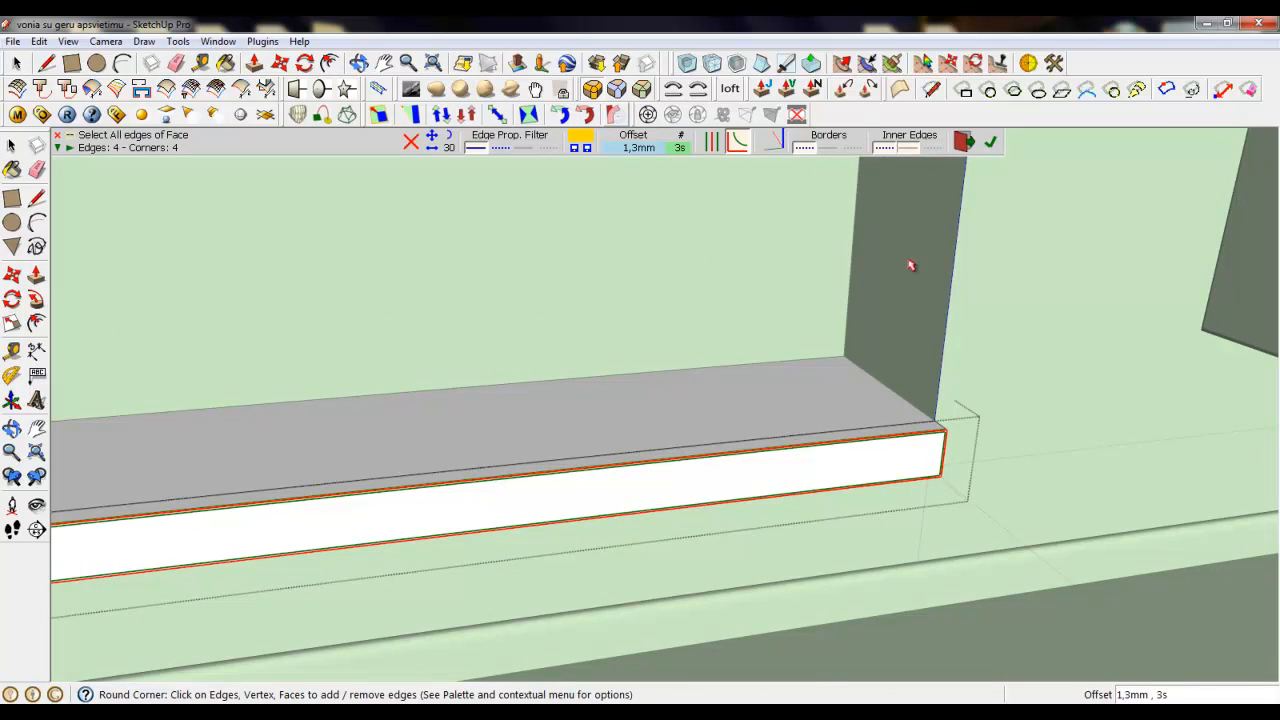
pyautogui.click(990, 142)
pyautogui.click(18, 64)
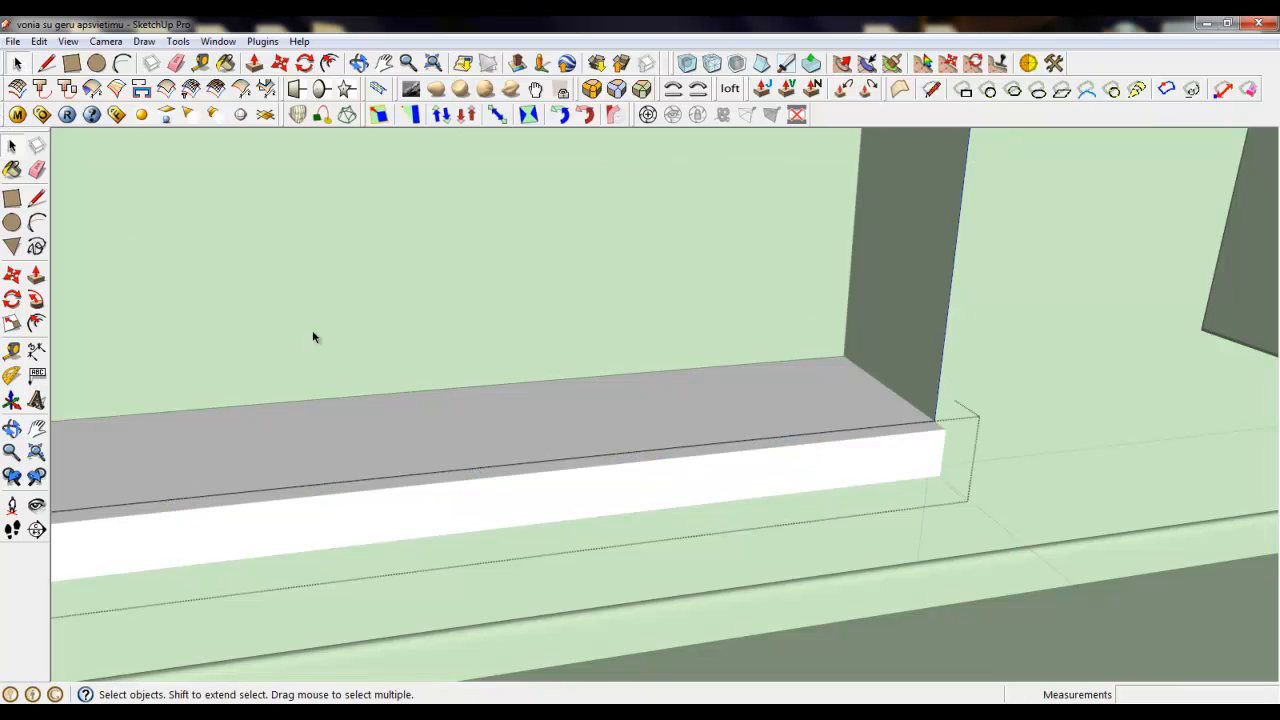
# Close the step slab group to return to the whole bathroom model.
pyautogui.rightClick(312, 331)
pyautogui.click(358, 343)
pyautogui.scroll(-3, 674, 440)
pyautogui.click(674, 443)
pyautogui.moveTo(669, 520); pyautogui.dragTo(240, 525, button='middle')
pyautogui.click(37, 508)
pyautogui.moveTo(560, 440); pyautogui.dragTo(693, 369)
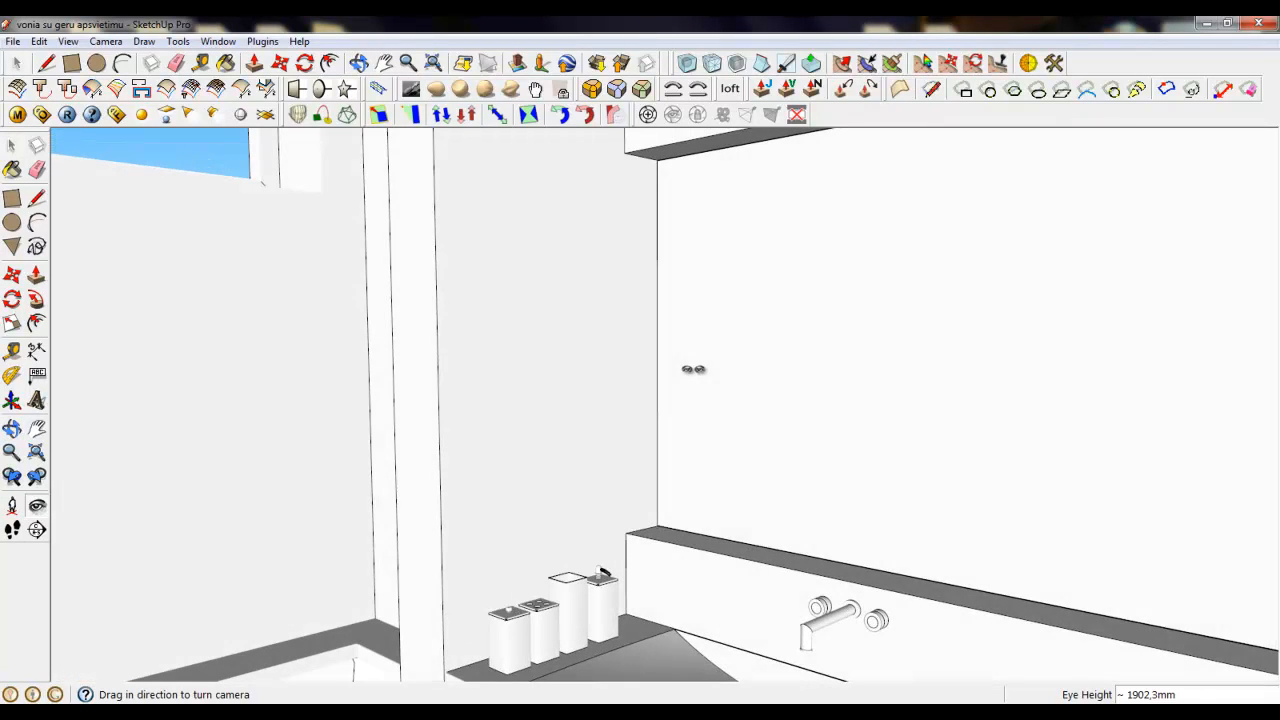
pyautogui.click(97, 63)
pyautogui.scroll(5, 689, 360)
pyautogui.click(683, 348)
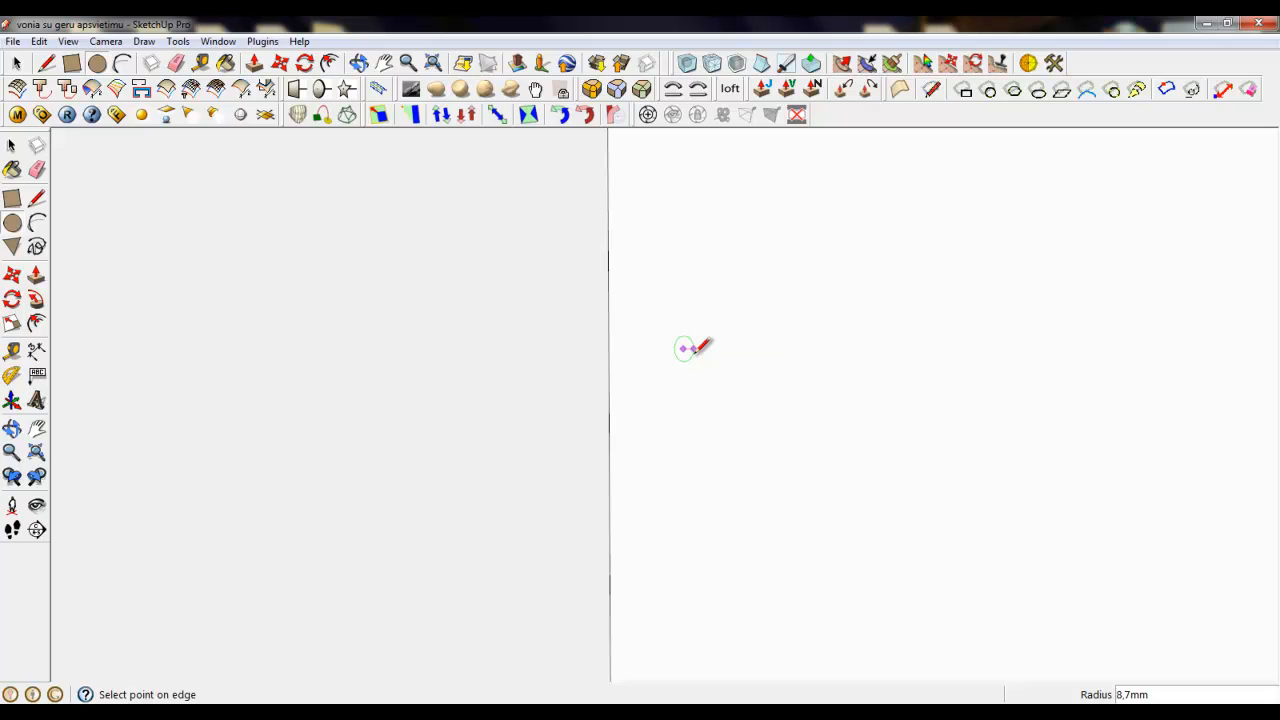
pyautogui.press('Return')
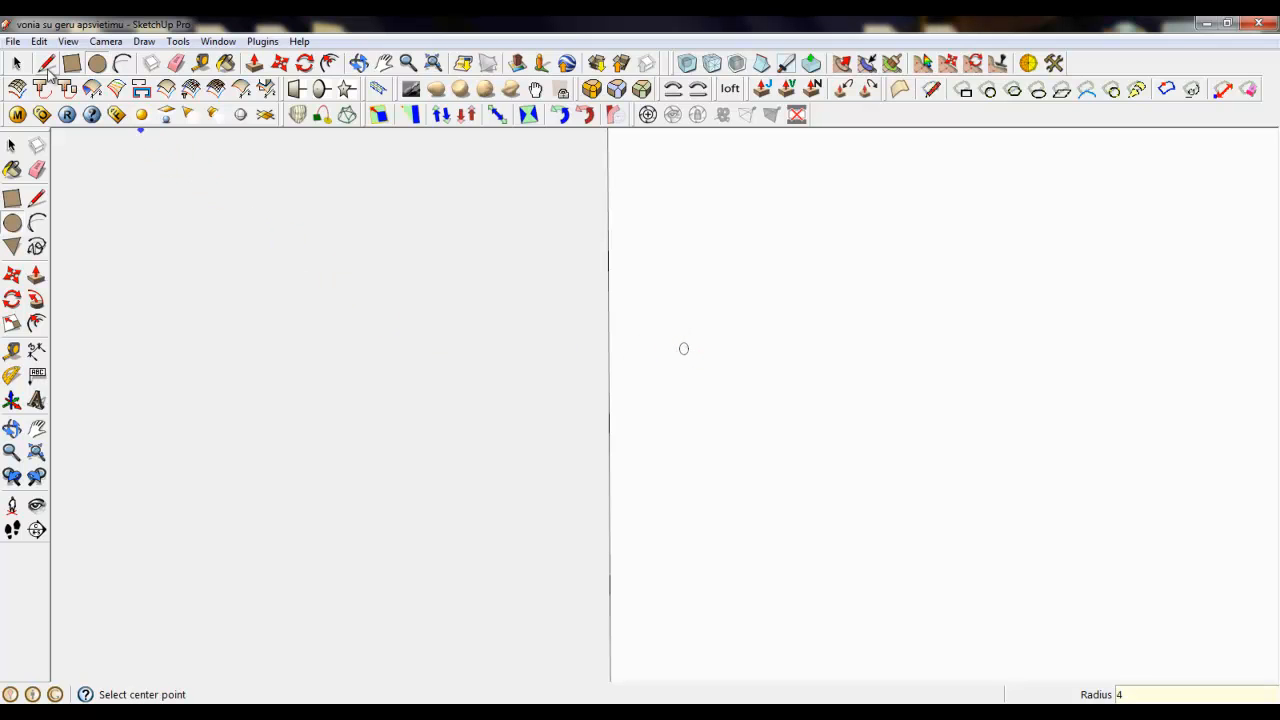
pyautogui.click(17, 64)
pyautogui.scroll(2, 765, 332)
pyautogui.scroll(3, 622, 373)
pyautogui.rightClick(633, 336)
pyautogui.click(638, 346)
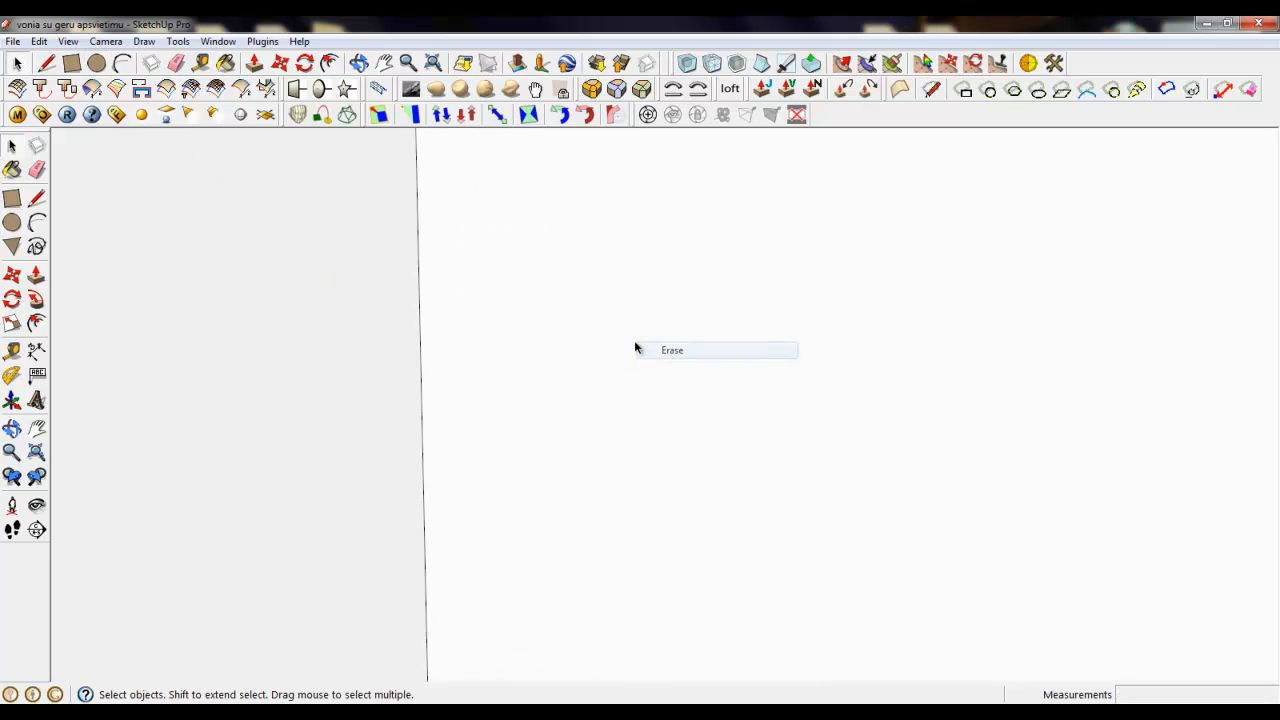
pyautogui.scroll(-3, 643, 386)
pyautogui.scroll(-2, 635, 385)
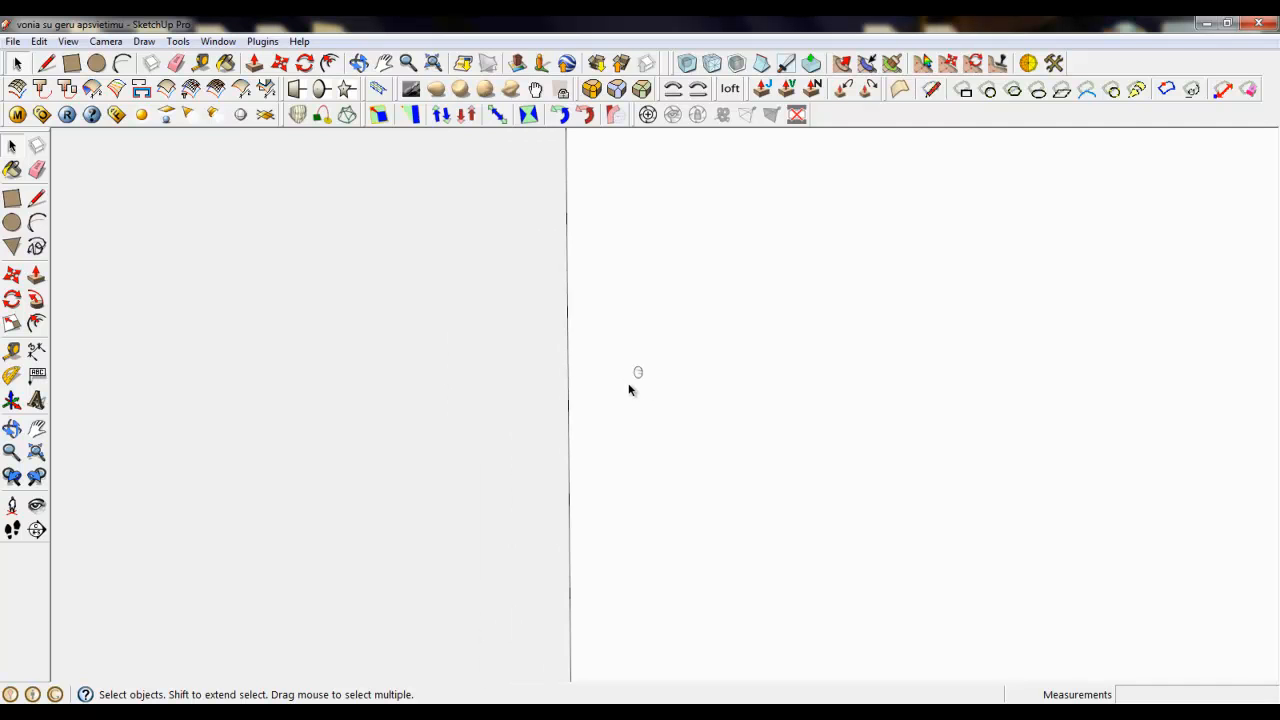
pyautogui.scroll(-3, 629, 370)
pyautogui.scroll(3, 630, 370)
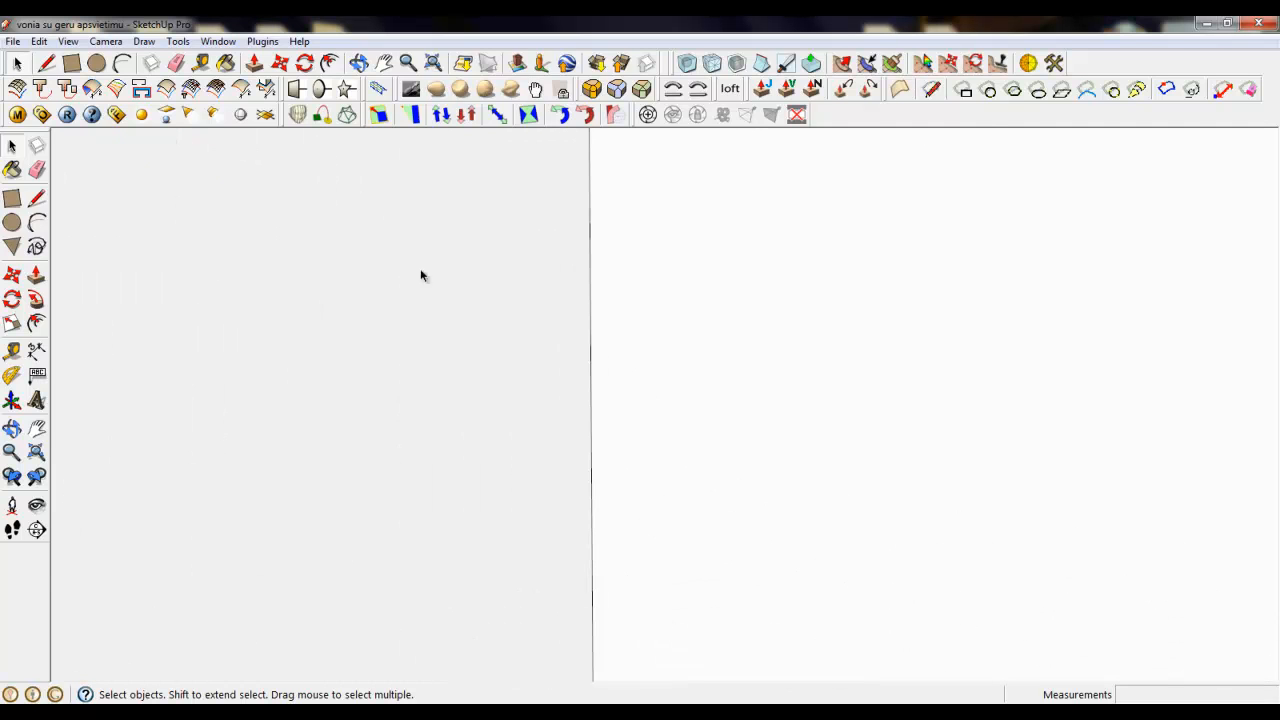
# Draw a circle with a 10 mm radius on the wall above the washbasin, near the room corner.
pyautogui.click(96, 63)
pyautogui.scroll(1, 650, 340)
pyautogui.click(656, 319)
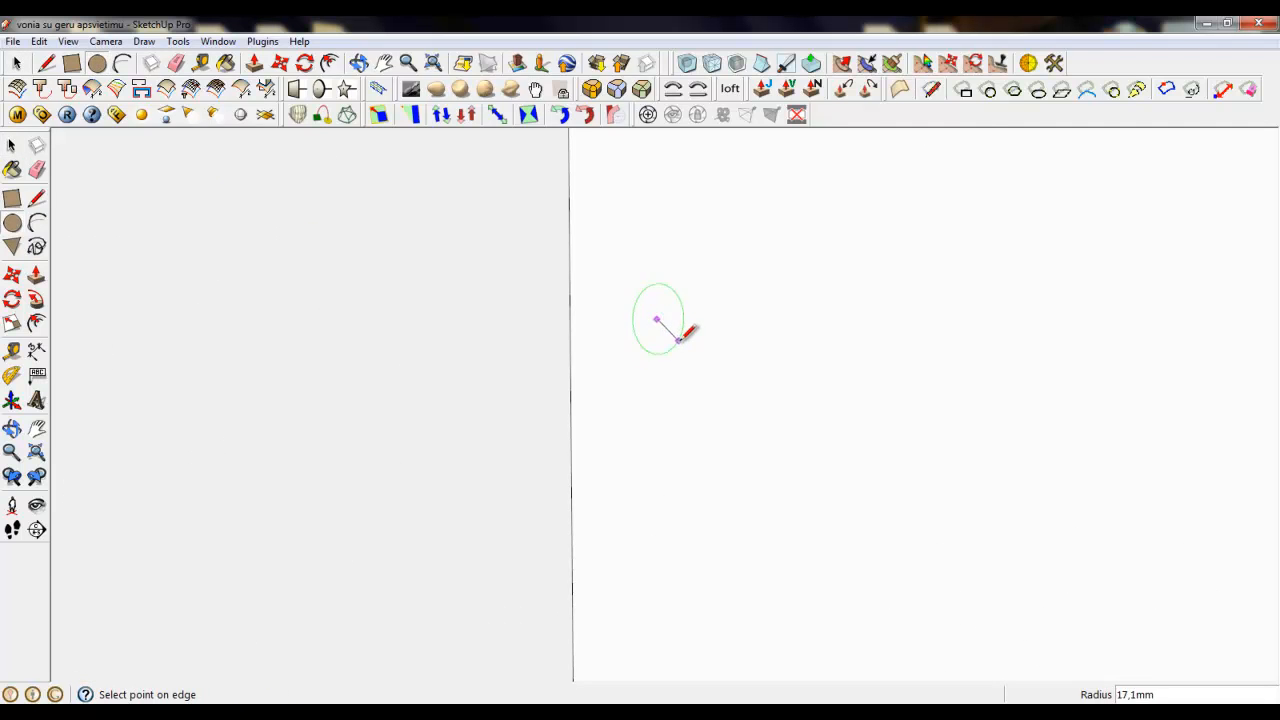
pyautogui.write('10')
pyautogui.press('Return')
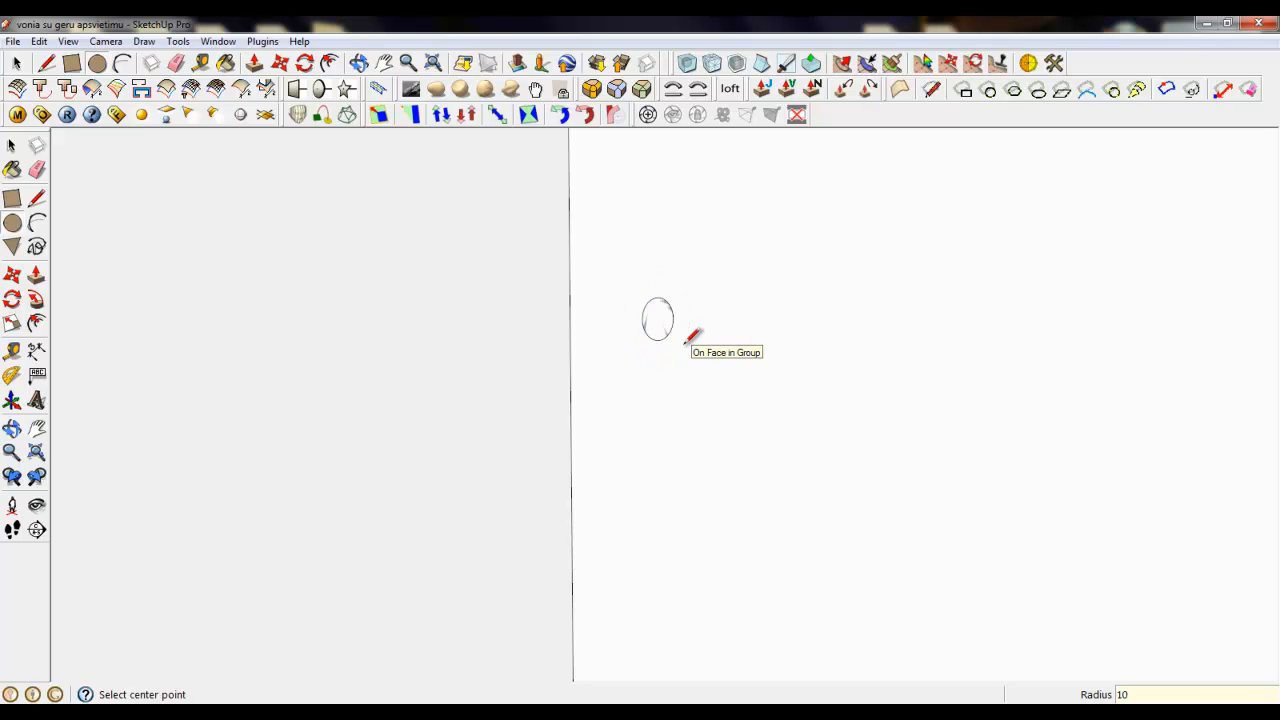
# Make the wall circle a group and open that group for editing.
pyautogui.click(17, 63)
pyautogui.click(670, 320)
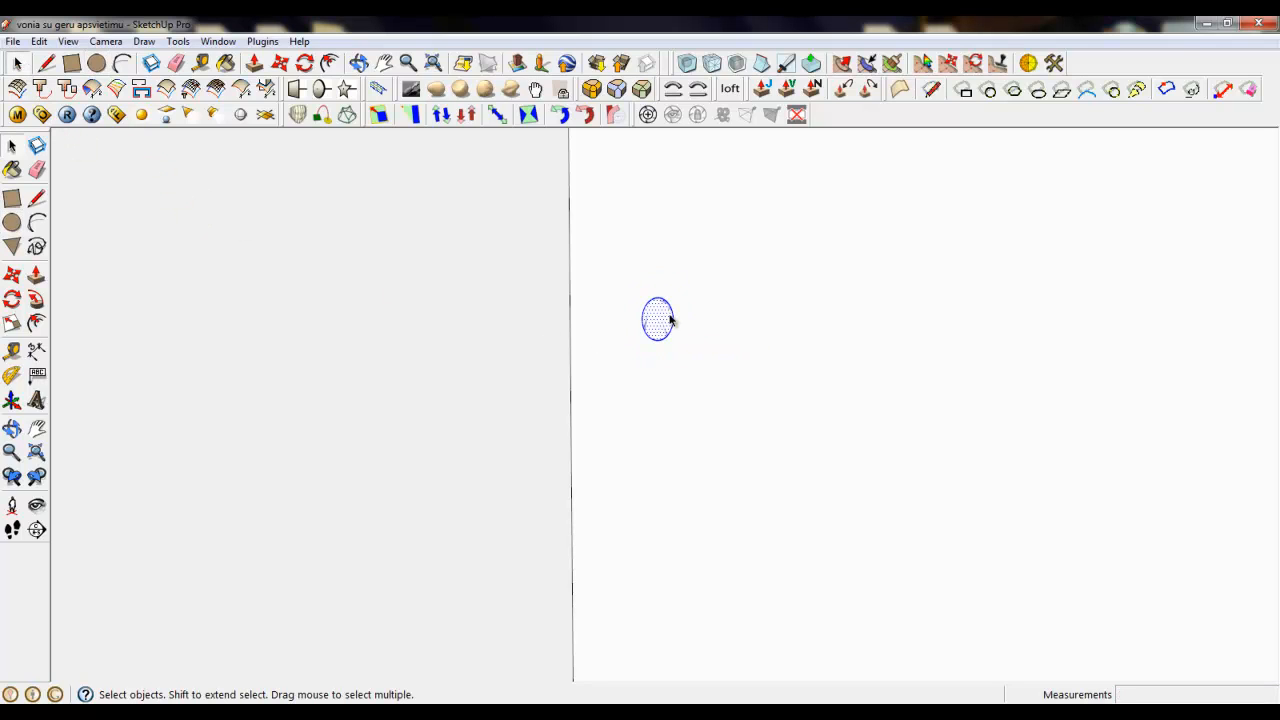
pyautogui.rightClick(645, 302)
pyautogui.click(660, 325)
pyautogui.rightClick(660, 322)
pyautogui.click(705, 458)
pyautogui.doubleClick(667, 337)
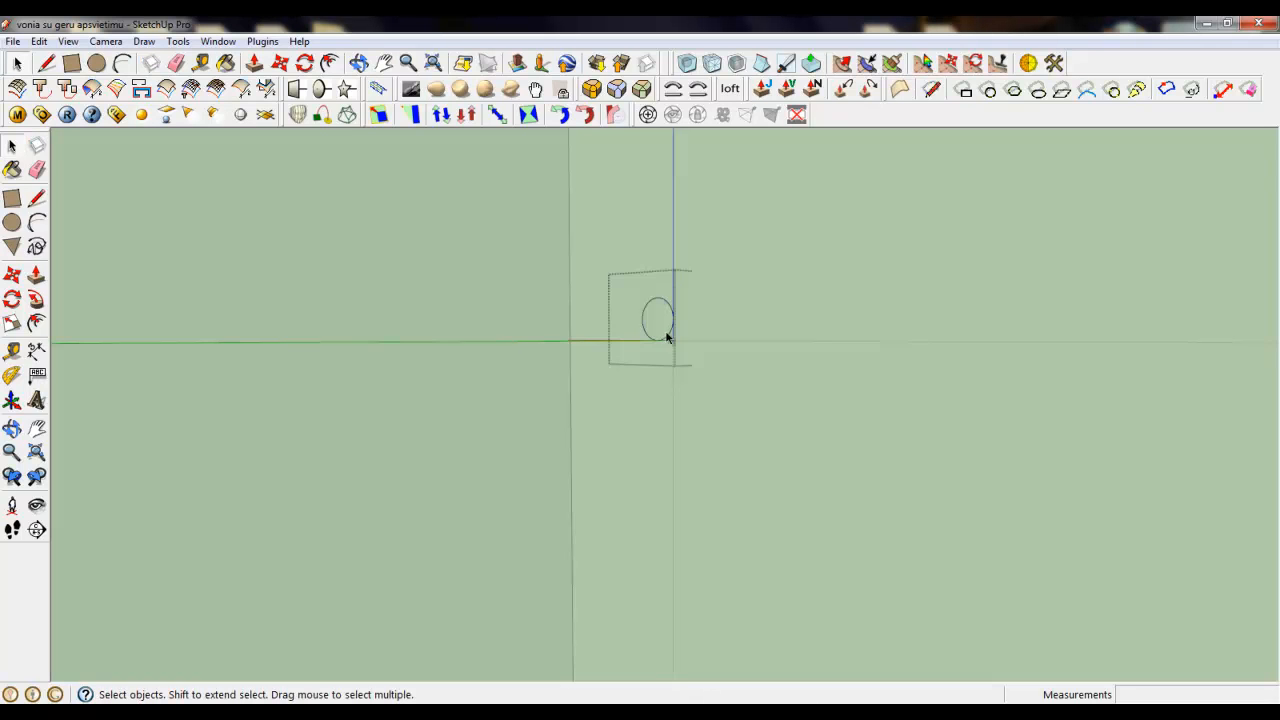
# Extrude the circle away from the wall into a long round bar.
pyautogui.click(254, 63)
pyautogui.scroll(-2, 840, 410)
pyautogui.click(697, 345)
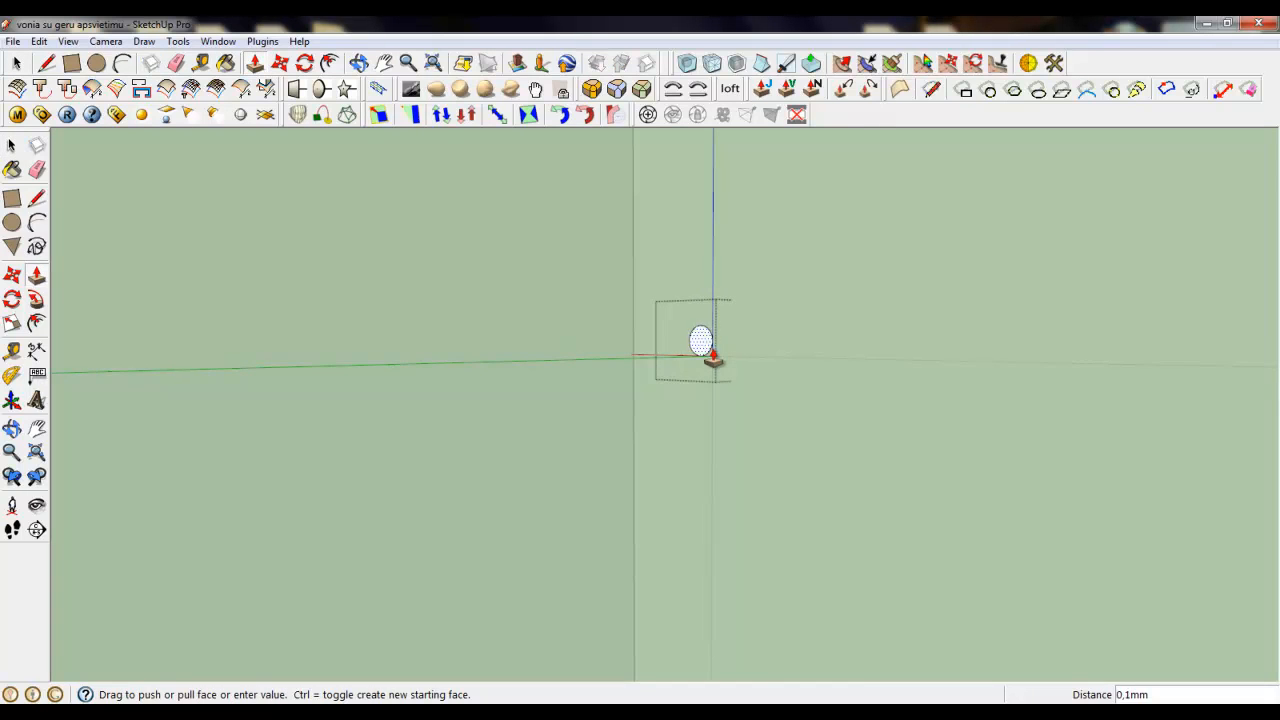
pyautogui.scroll(-4, 716, 352)
pyautogui.click(486, 349)
pyautogui.moveTo(486, 349); pyautogui.dragTo(540, 403, button='middle')
# Copy the circular edge at the bar's wall end a short distance along the bar.
pyautogui.click(16, 63)
pyautogui.scroll(5, 800, 320)
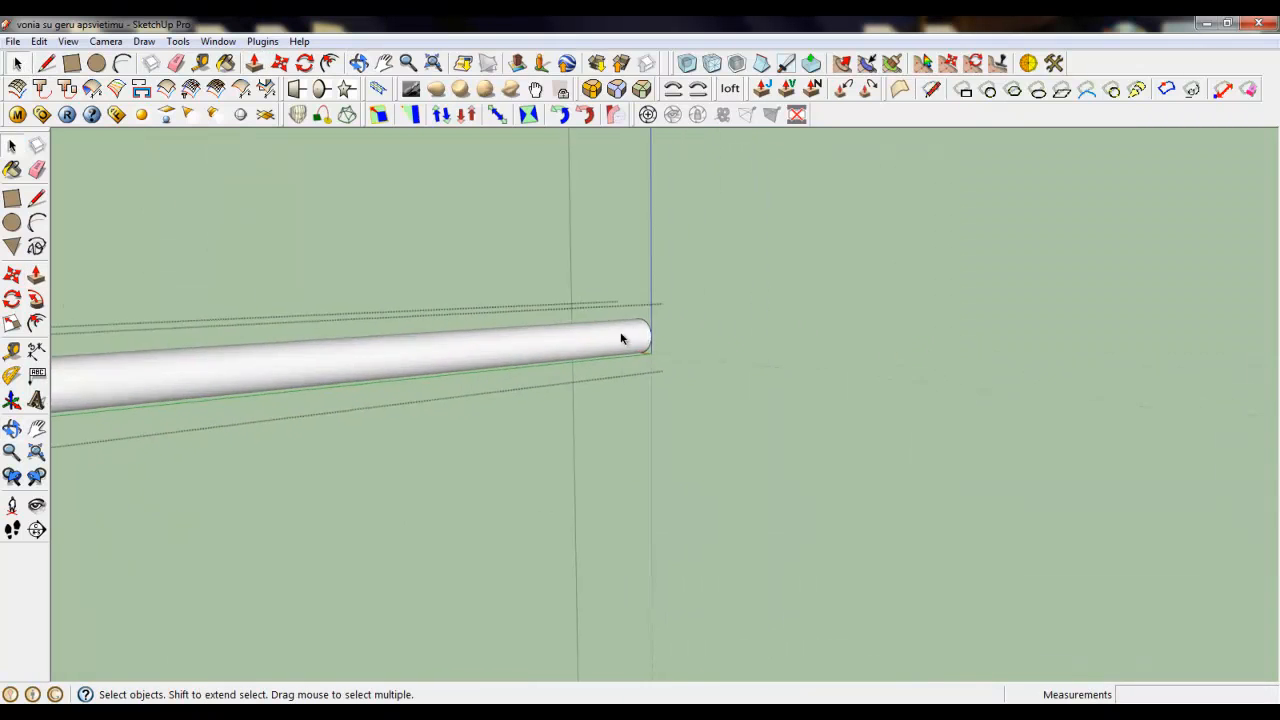
pyautogui.click(280, 63)
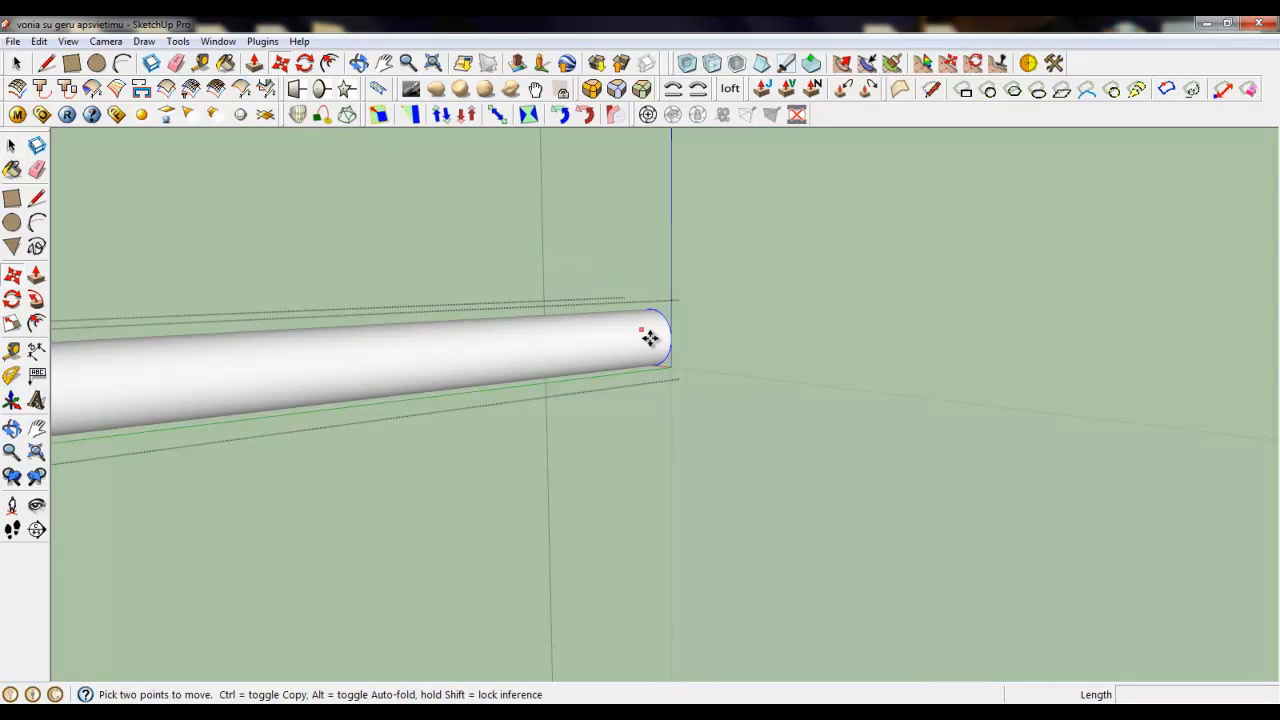
pyautogui.click(662, 347)
pyautogui.scroll(-3, 671, 350)
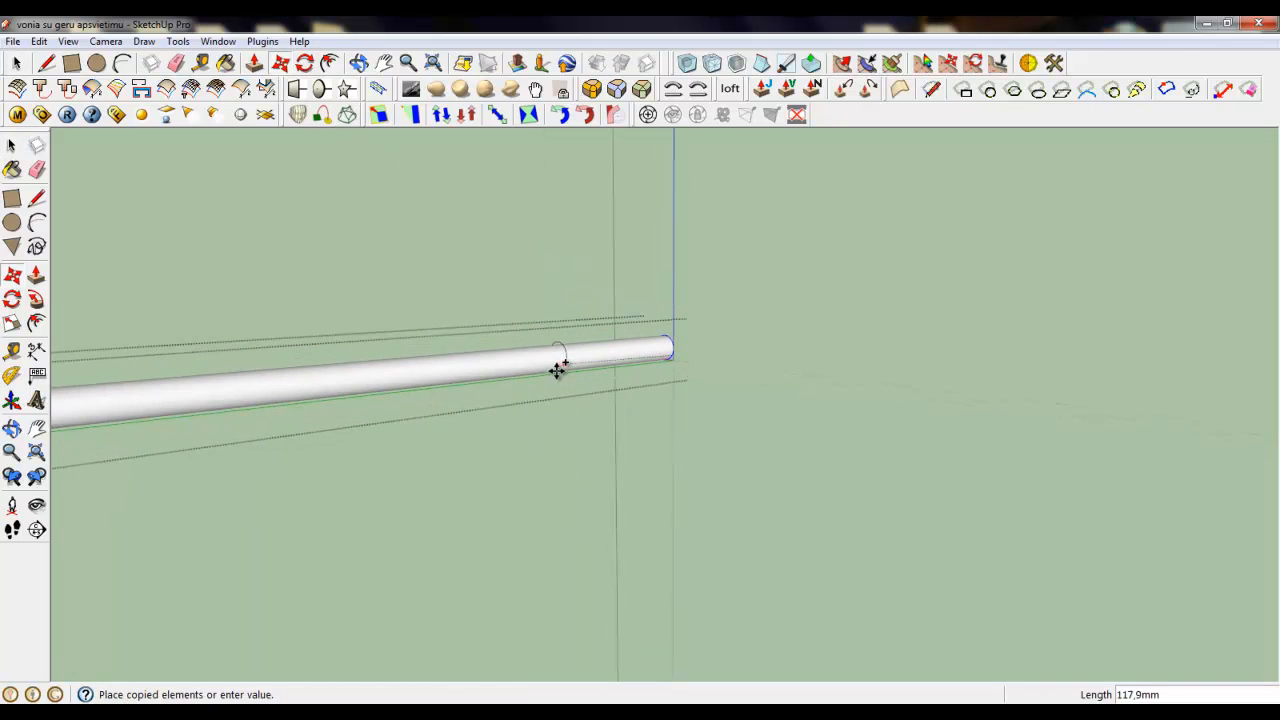
# Draw a narrow vertical strip about 308 mm high hanging from the two sides of the copied circle, closing it into a face.
pyautogui.press('l')
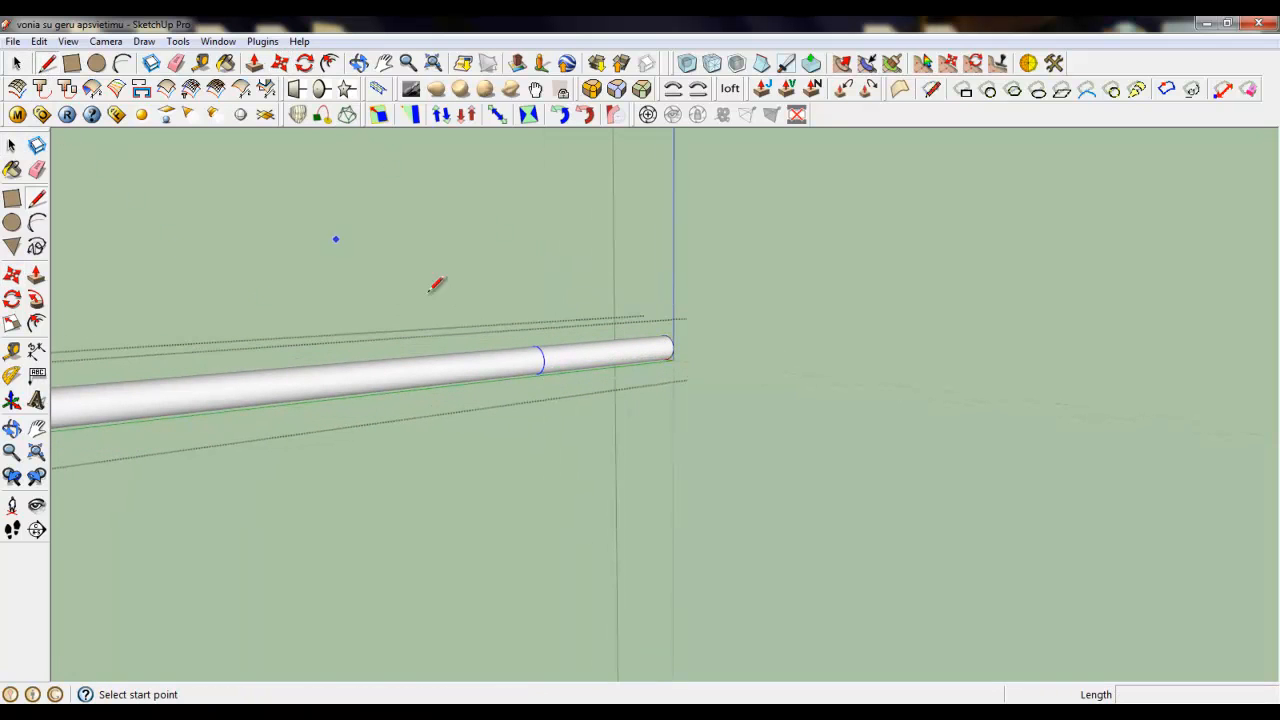
pyautogui.click(541, 358)
pyautogui.scroll(-5, 600, 294)
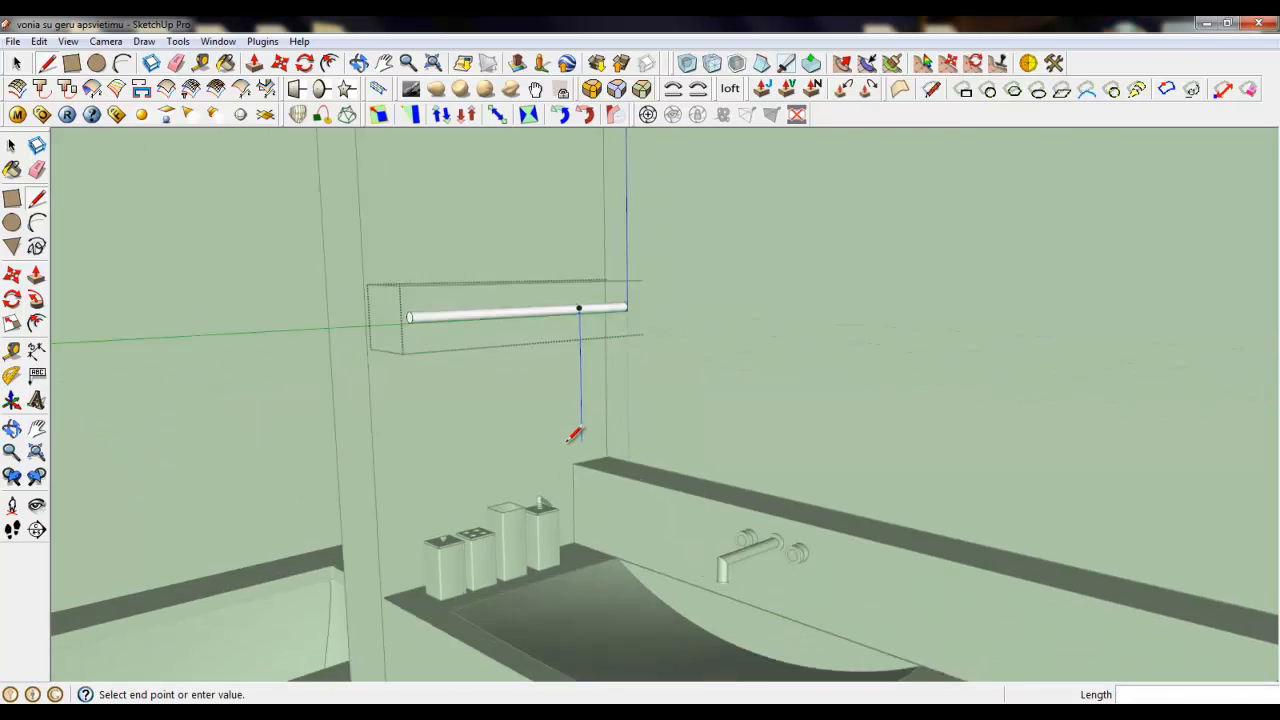
pyautogui.scroll(3, 596, 444)
pyautogui.click(598, 456)
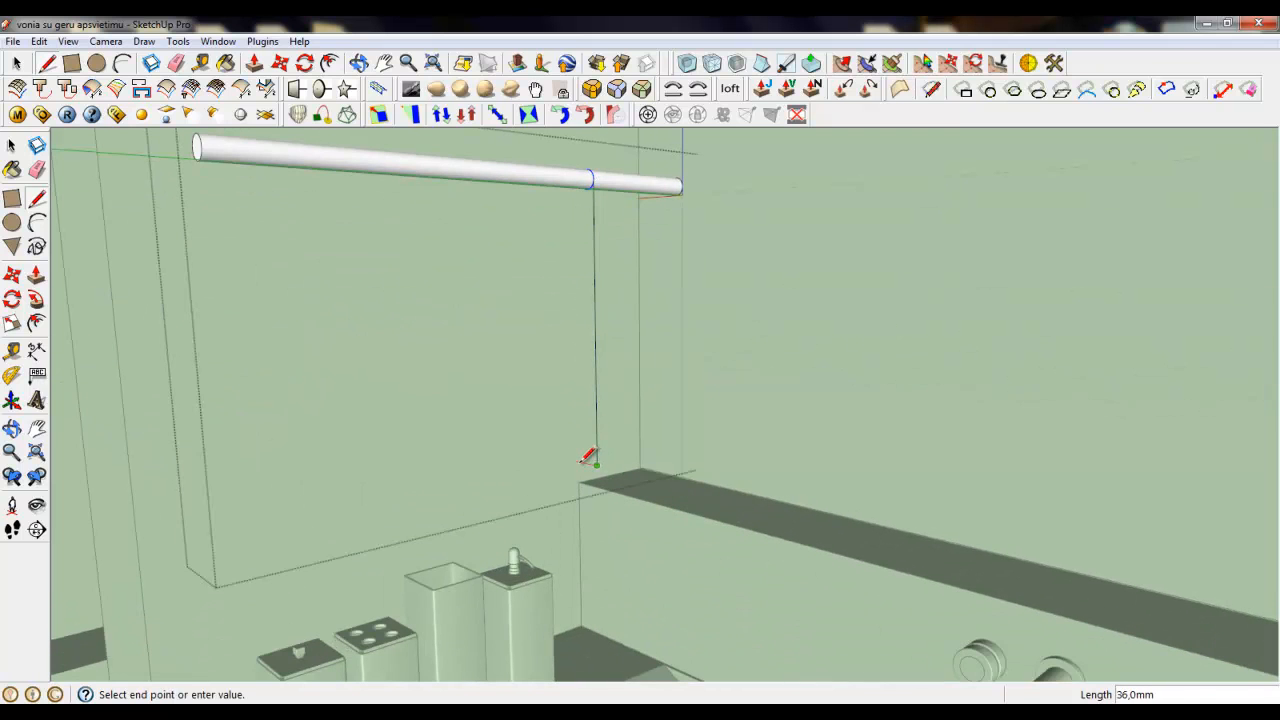
pyautogui.scroll(4, 600, 177)
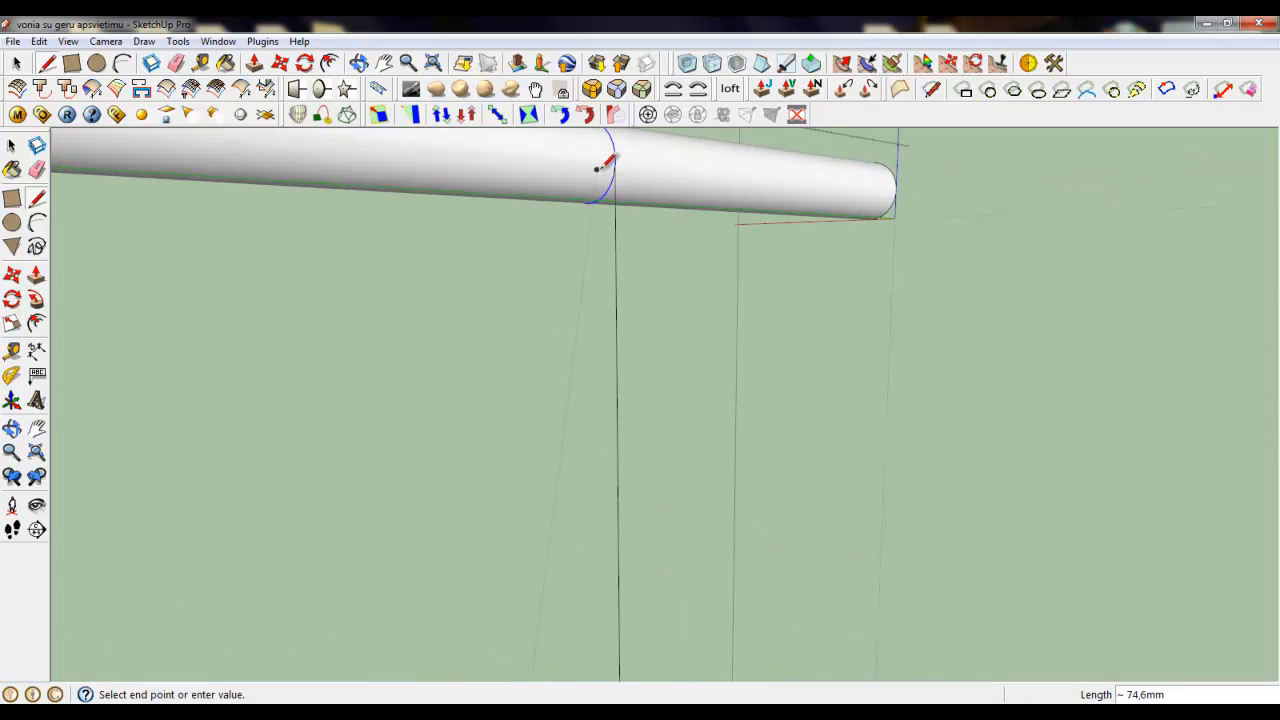
pyautogui.moveTo(598, 169); pyautogui.dragTo(895, 252, button='middle')
pyautogui.scroll(3, 796, 266)
pyautogui.moveTo(794, 268); pyautogui.dragTo(741, 274, button='middle')
pyautogui.scroll(-2, 686, 291)
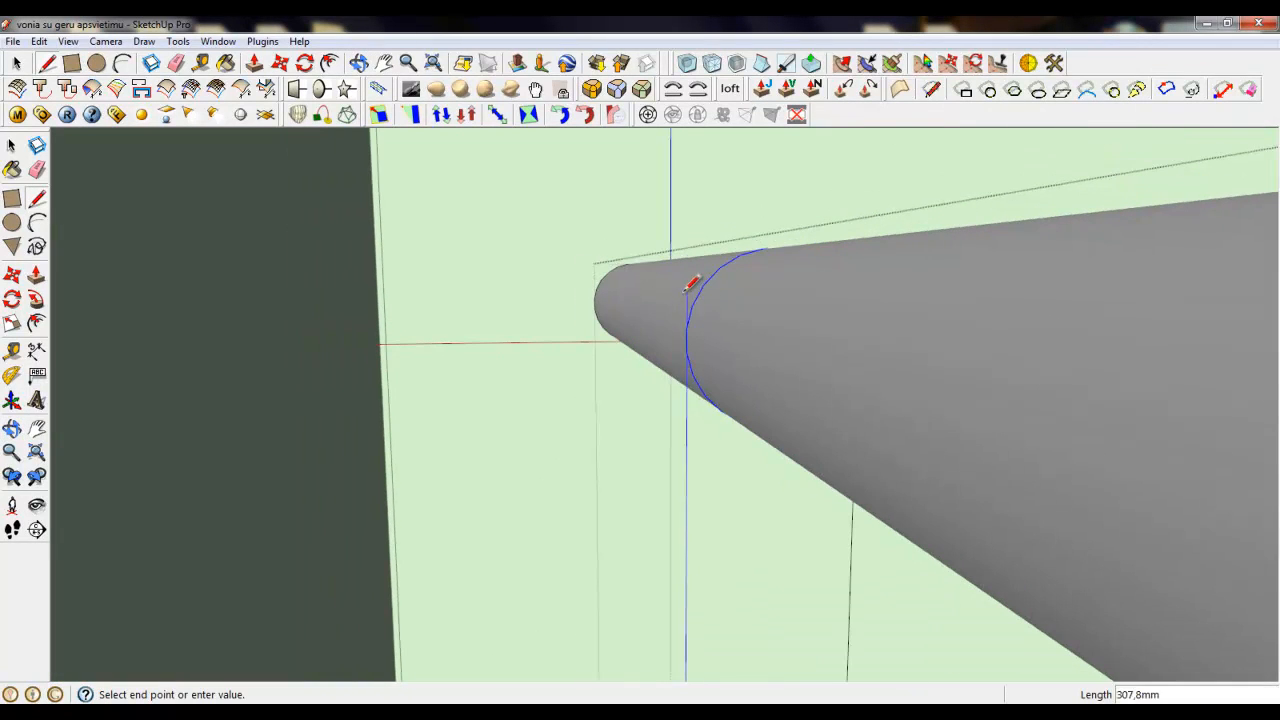
pyautogui.click(697, 296)
pyautogui.moveTo(700, 286); pyautogui.dragTo(342, 290, button='middle')
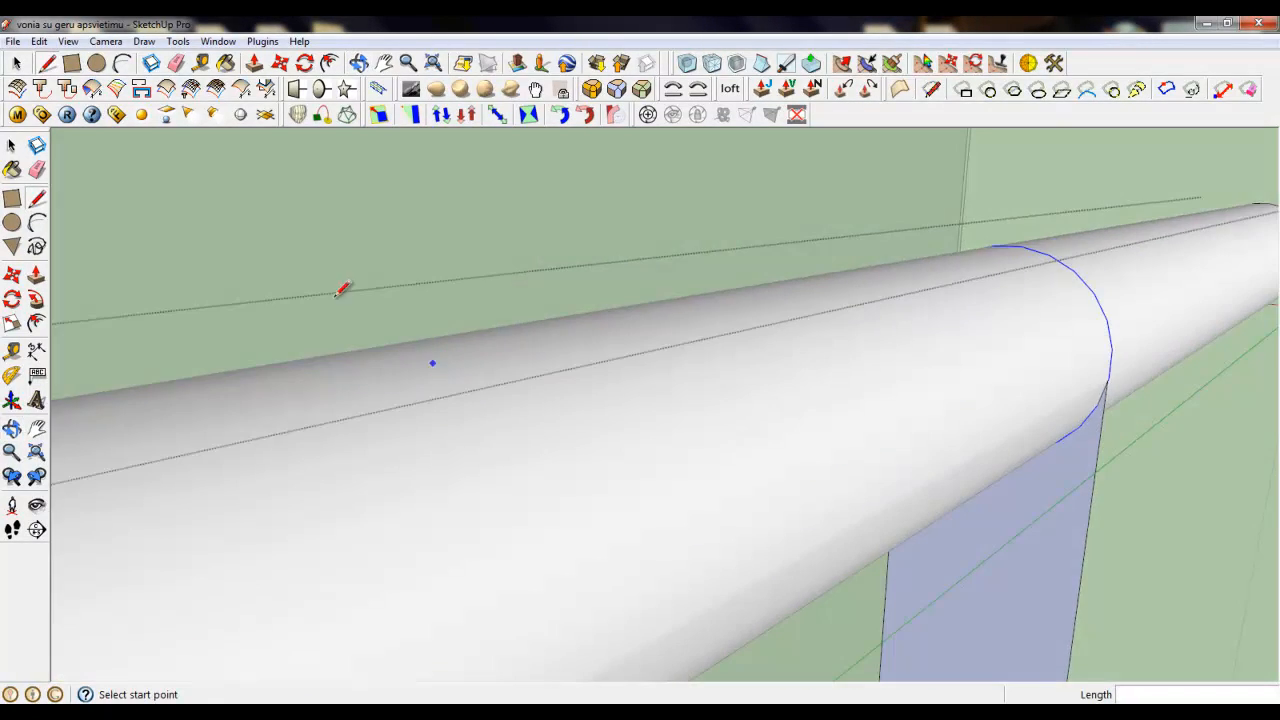
# Group the strip's face and edges together with the copied circle, and open that group for editing.
pyautogui.click(18, 63)
pyautogui.scroll(-5, 540, 171)
pyautogui.scroll(-5, 675, 166)
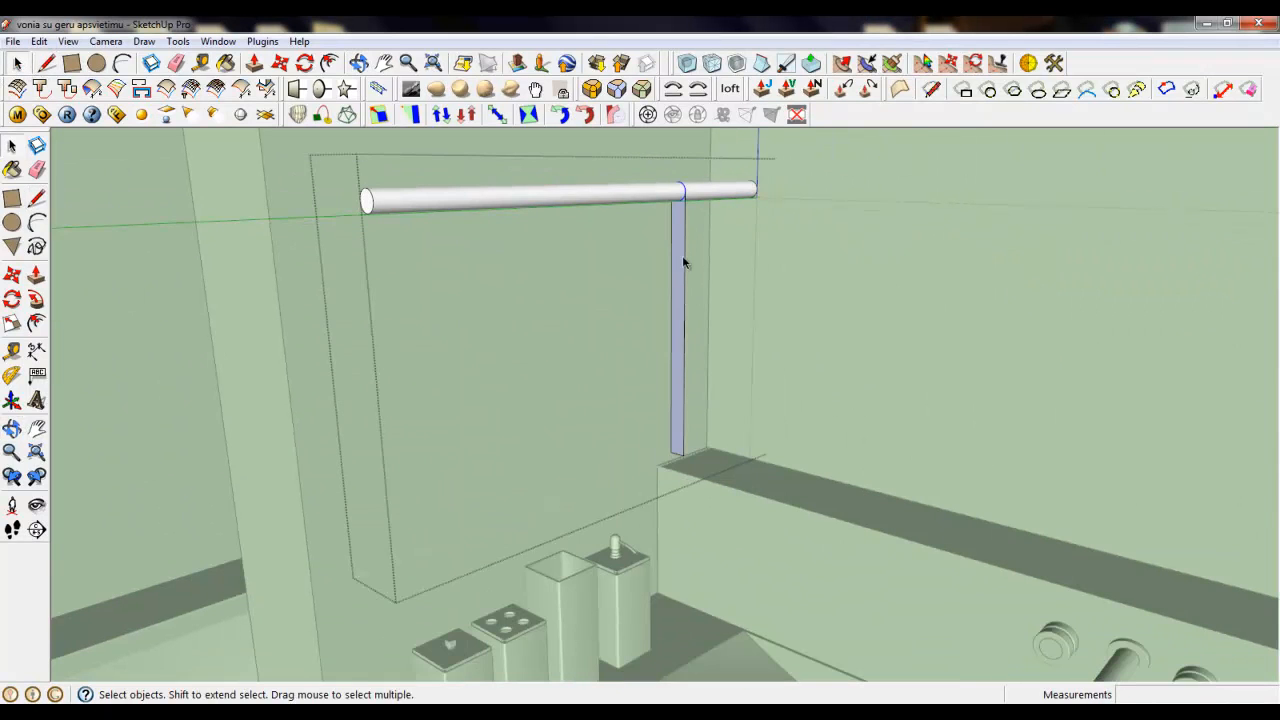
pyautogui.click(678, 246)
pyautogui.scroll(4, 678, 246)
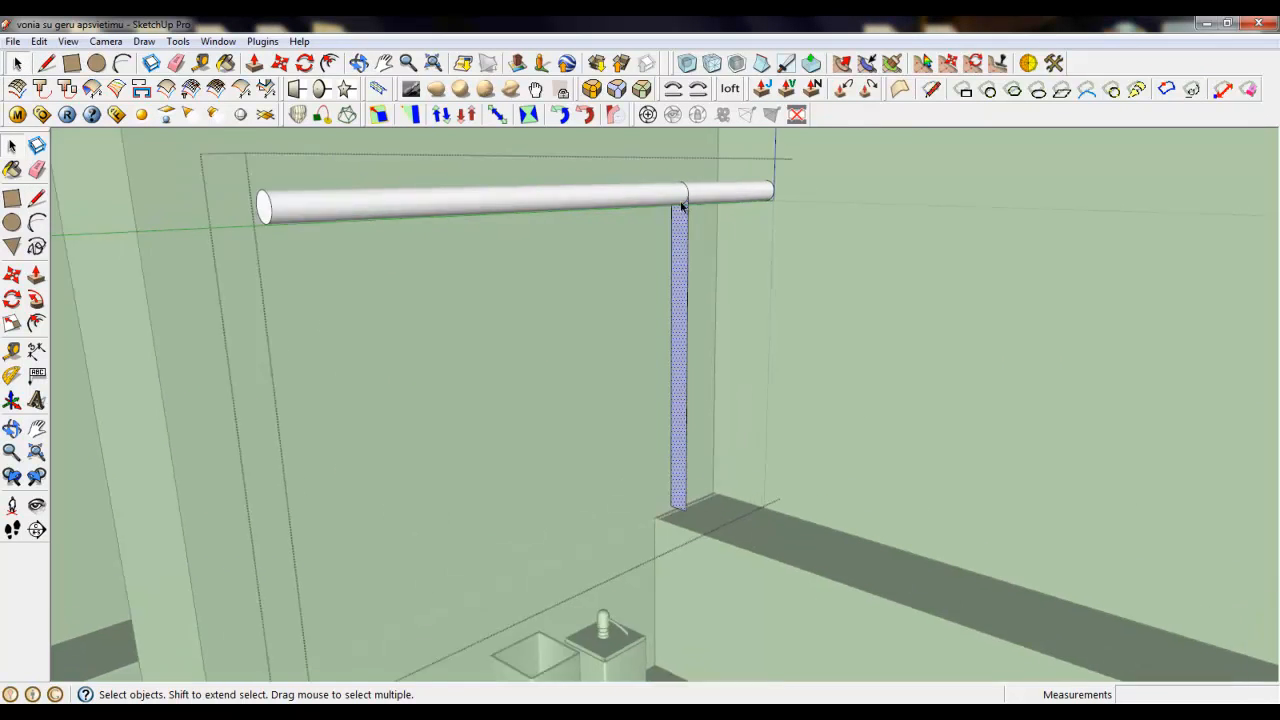
pyautogui.doubleClick(678, 236)
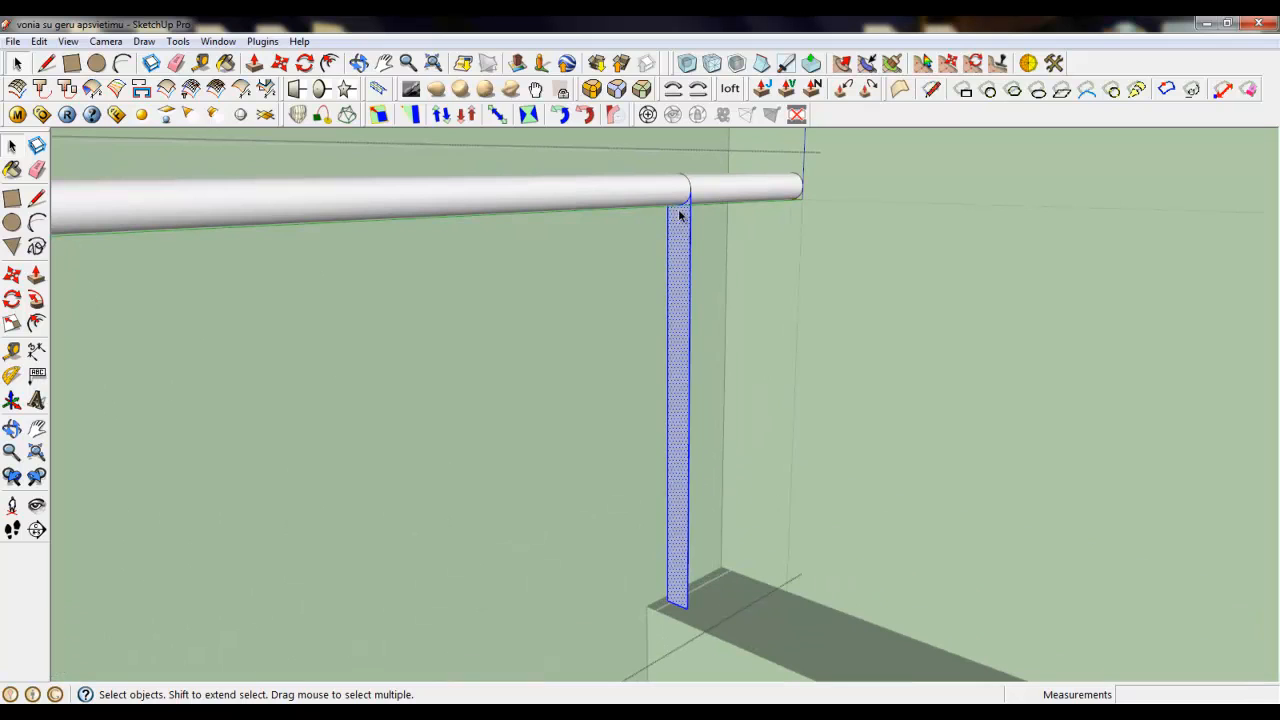
pyautogui.rightClick(684, 226)
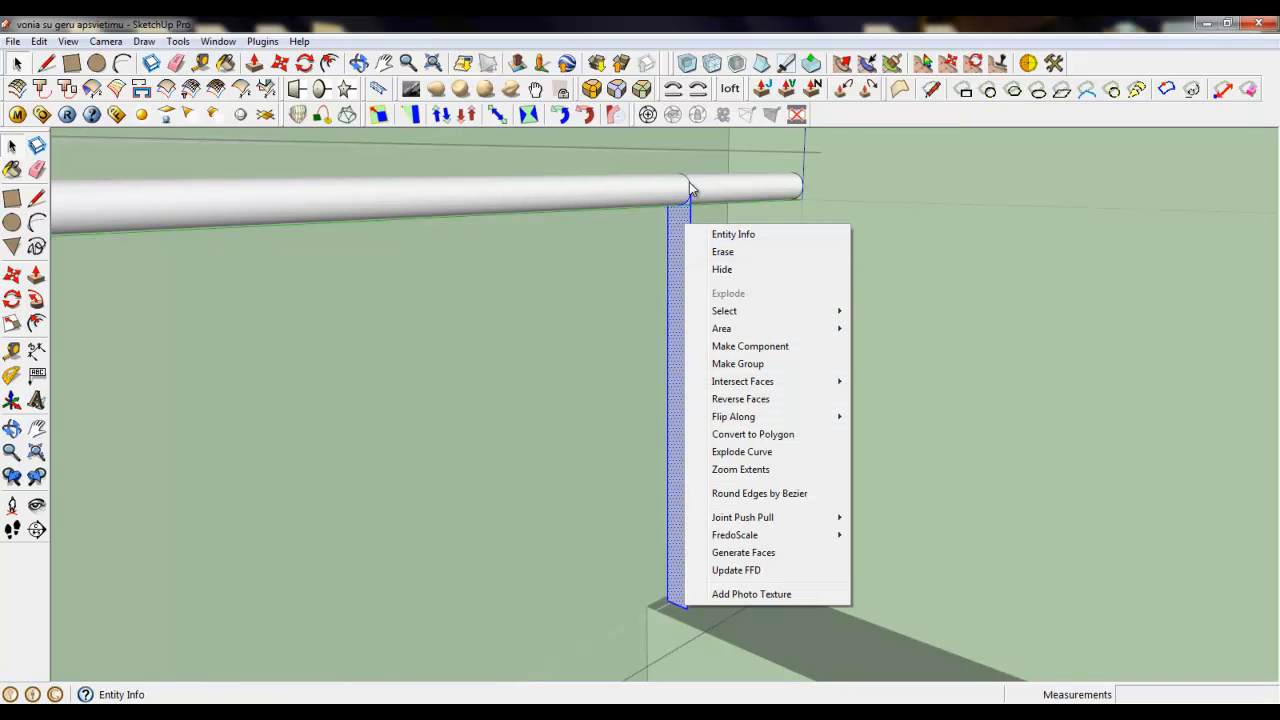
pyautogui.click(691, 191)
pyautogui.rightClick(680, 233)
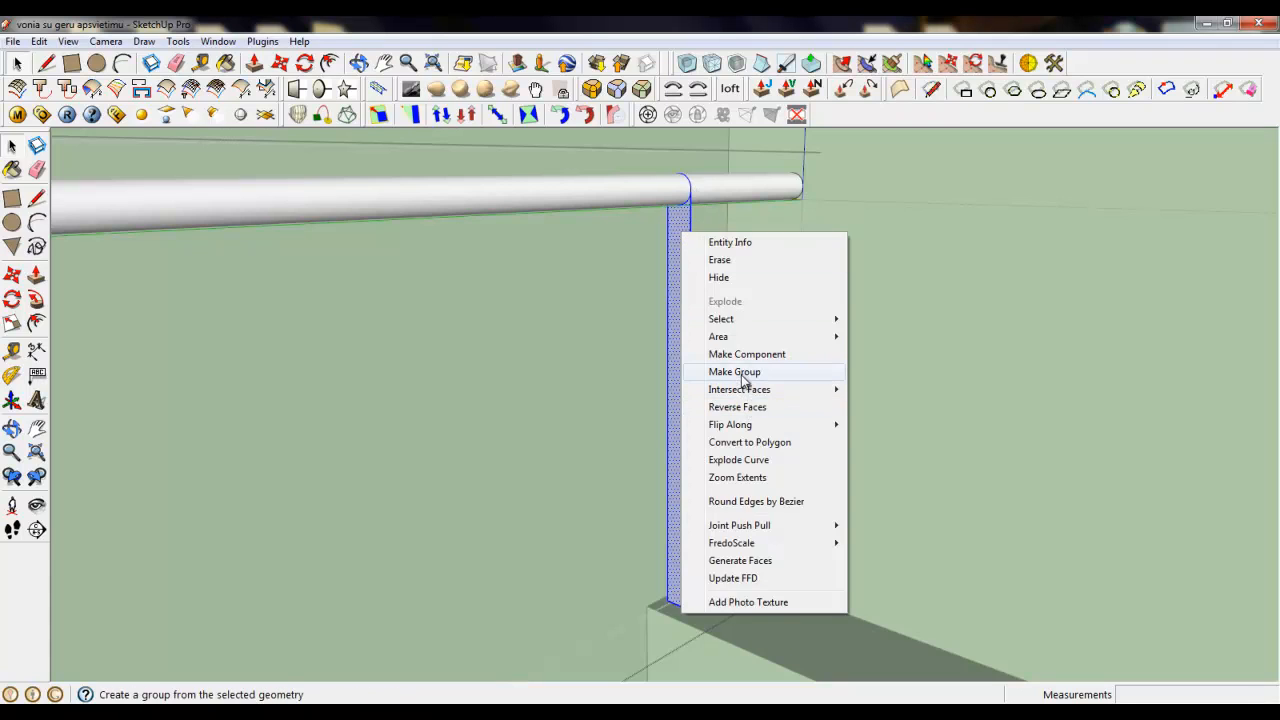
pyautogui.click(716, 370)
pyautogui.doubleClick(673, 358)
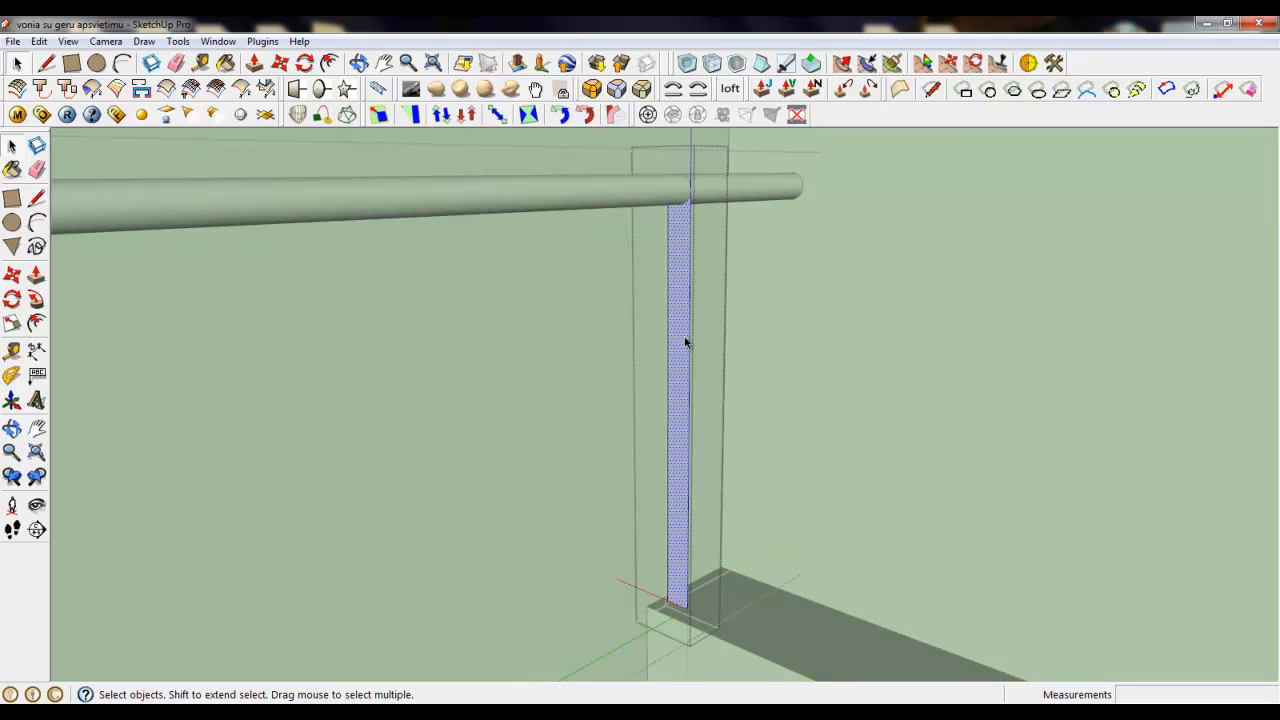
# Delete the strip's face and the circle's lower arc inside the group, keeping the long sides and the upper arc.
pyautogui.click(690, 349)
pyautogui.tripleClick(691, 349)
pyautogui.scroll(6, 691, 199)
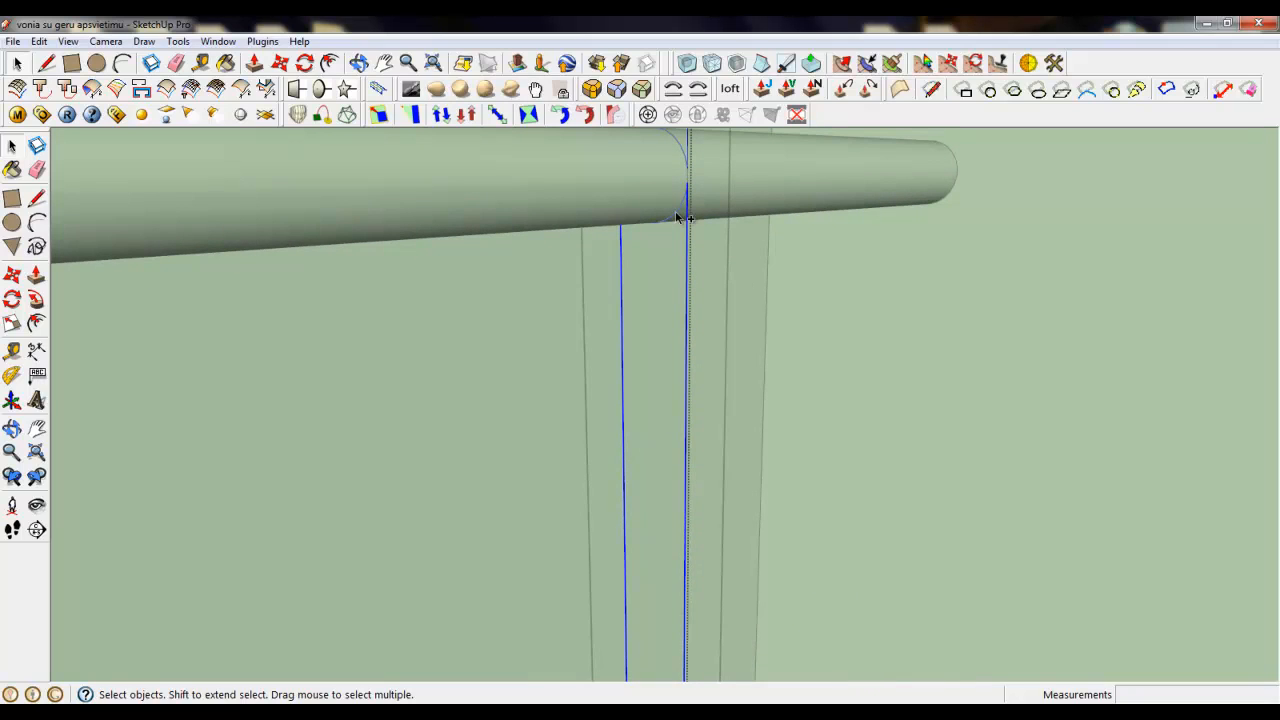
pyautogui.click(676, 221)
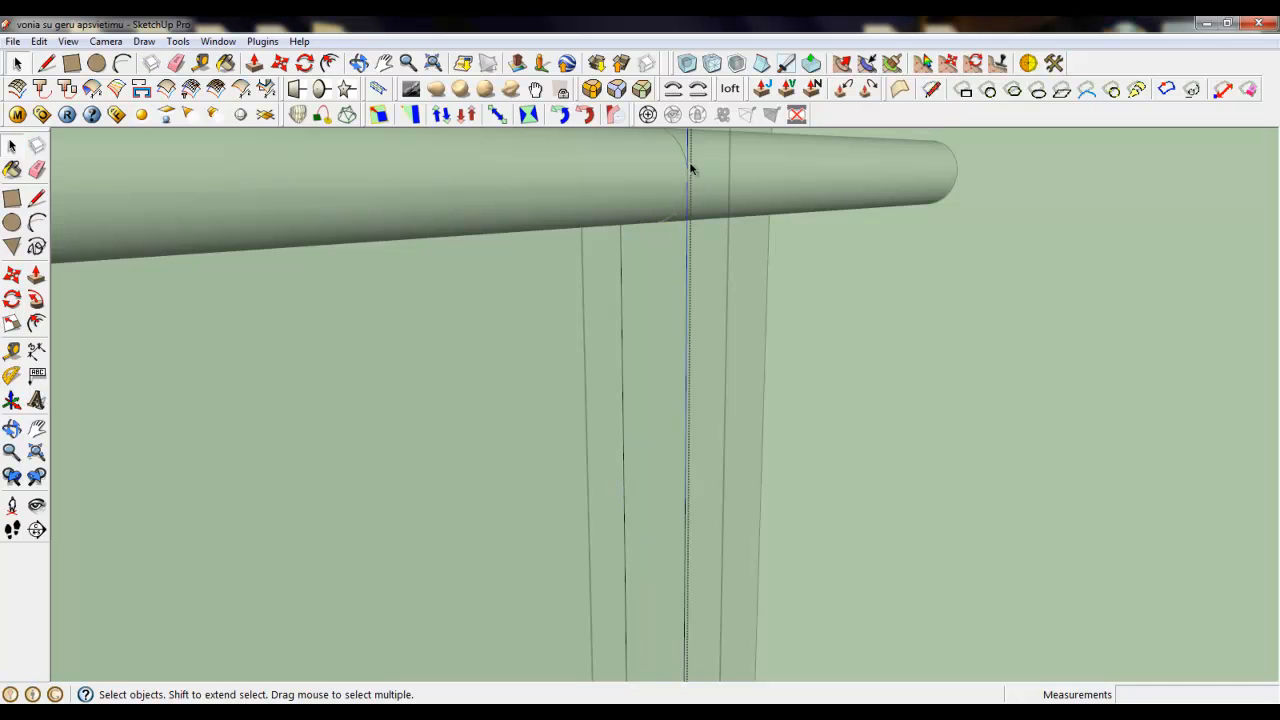
pyautogui.scroll(3, 690, 200)
pyautogui.tripleClick(687, 260)
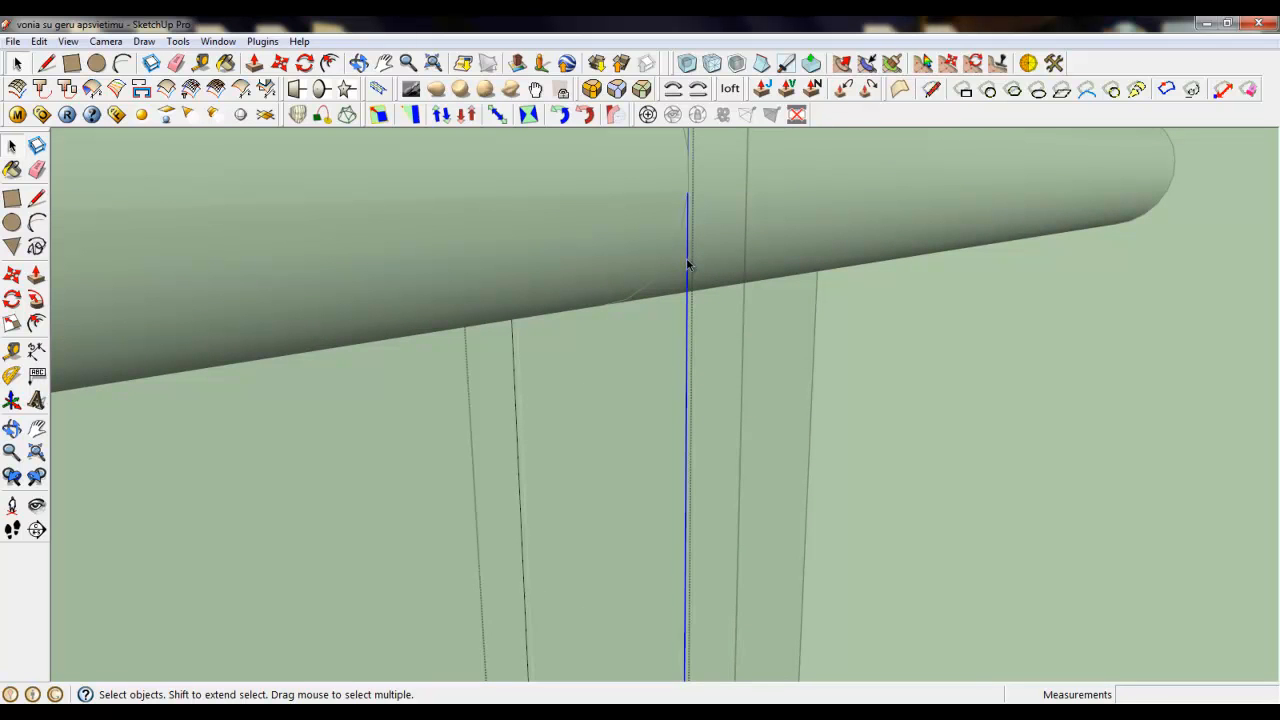
pyautogui.scroll(-2, 677, 289)
pyautogui.moveTo(677, 289); pyautogui.dragTo(712, 234, button='middle')
pyautogui.scroll(2, 712, 234)
pyautogui.scroll(2, 744, 193)
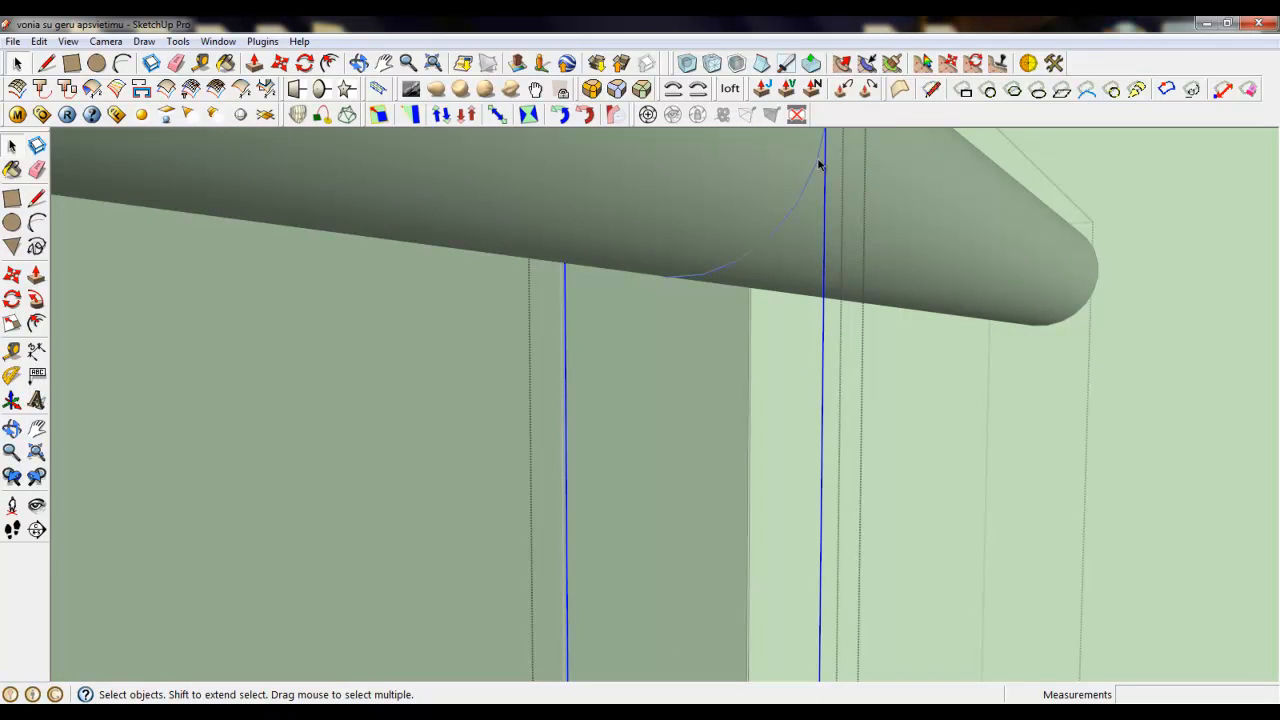
pyautogui.click(818, 161)
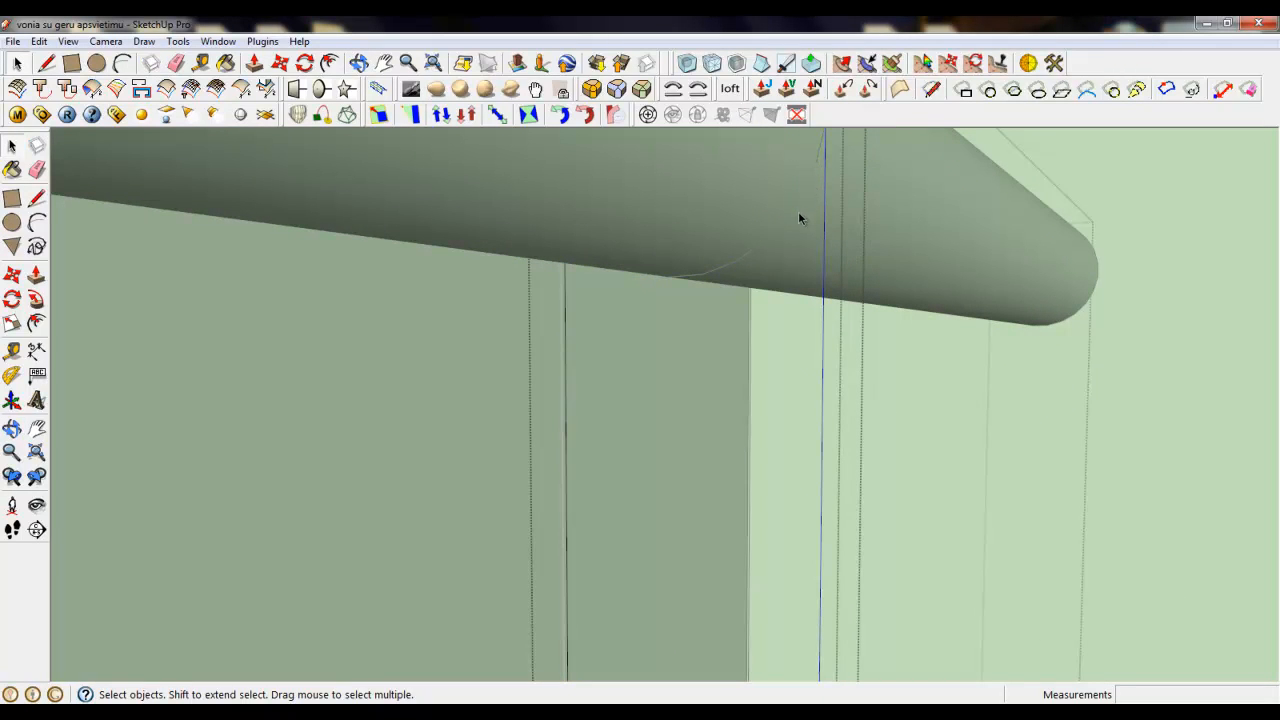
# Select the strip's sides and upper arc, and bridge the gap between the side edge and the arc with a line about 2.6 mm long.
pyautogui.moveTo(784, 218); pyautogui.dragTo(1007, 197, button='middle')
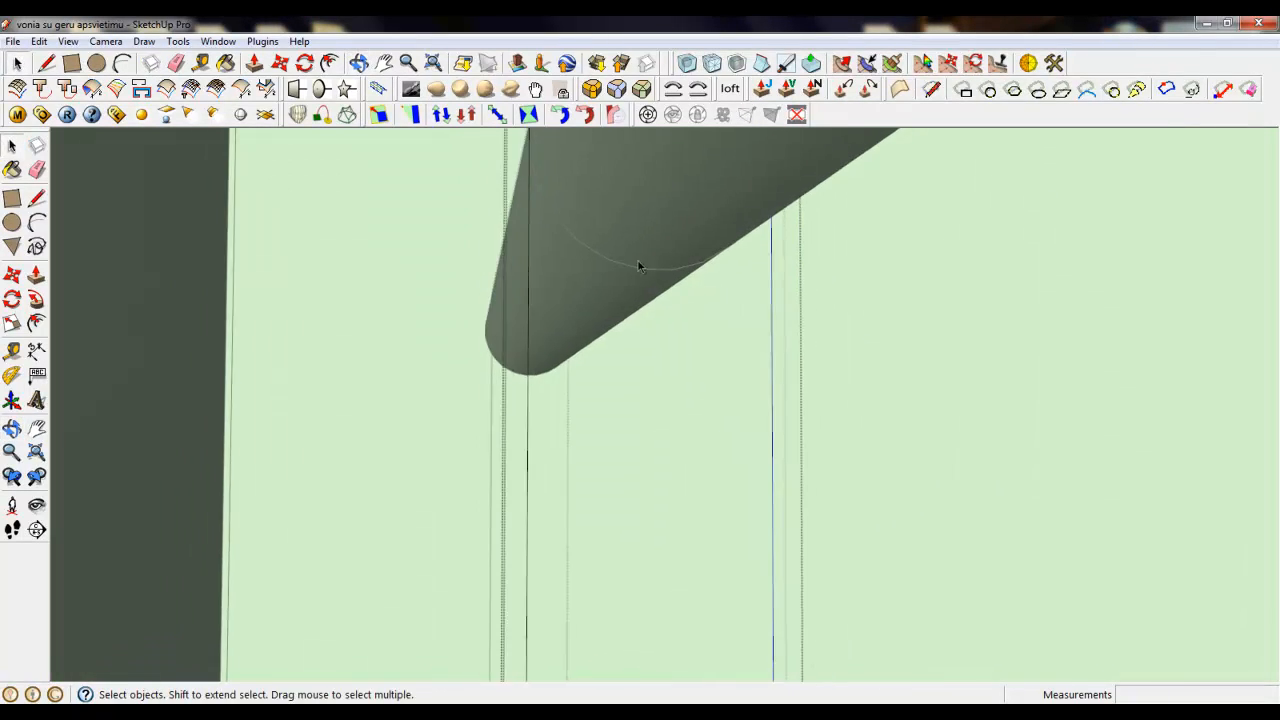
pyautogui.moveTo(638, 265); pyautogui.dragTo(531, 163, button='middle')
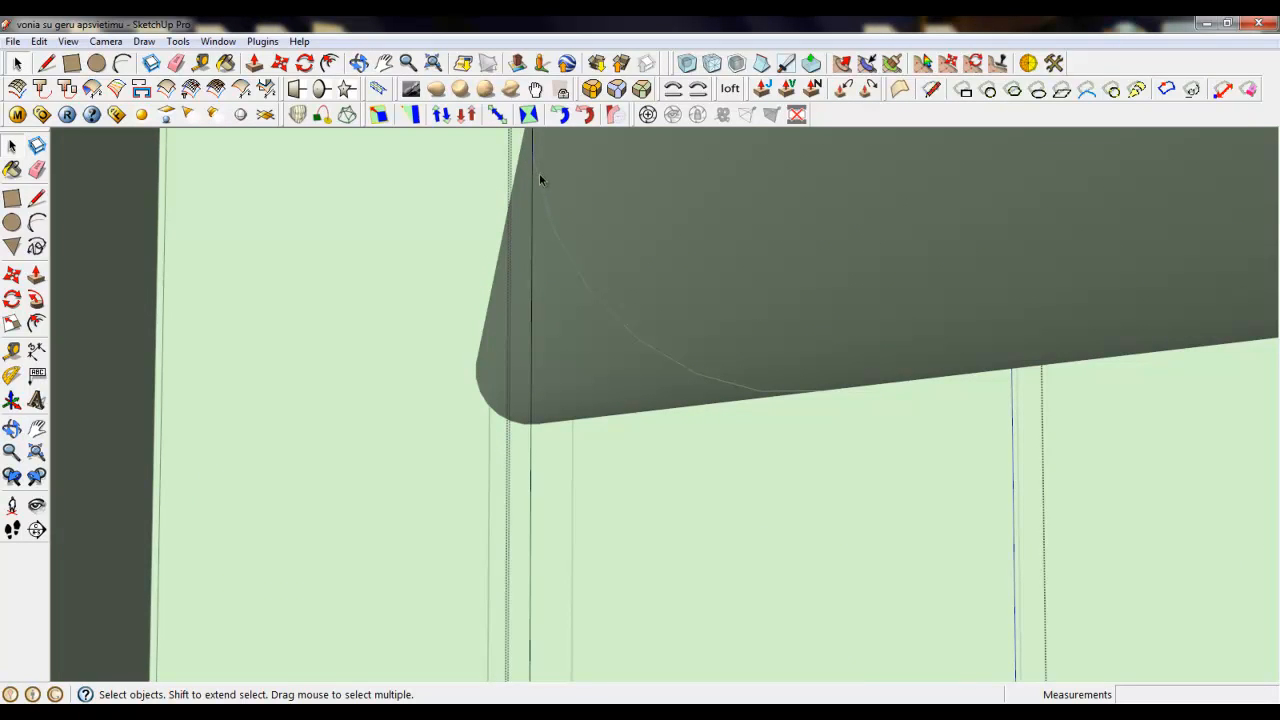
pyautogui.click(528, 259)
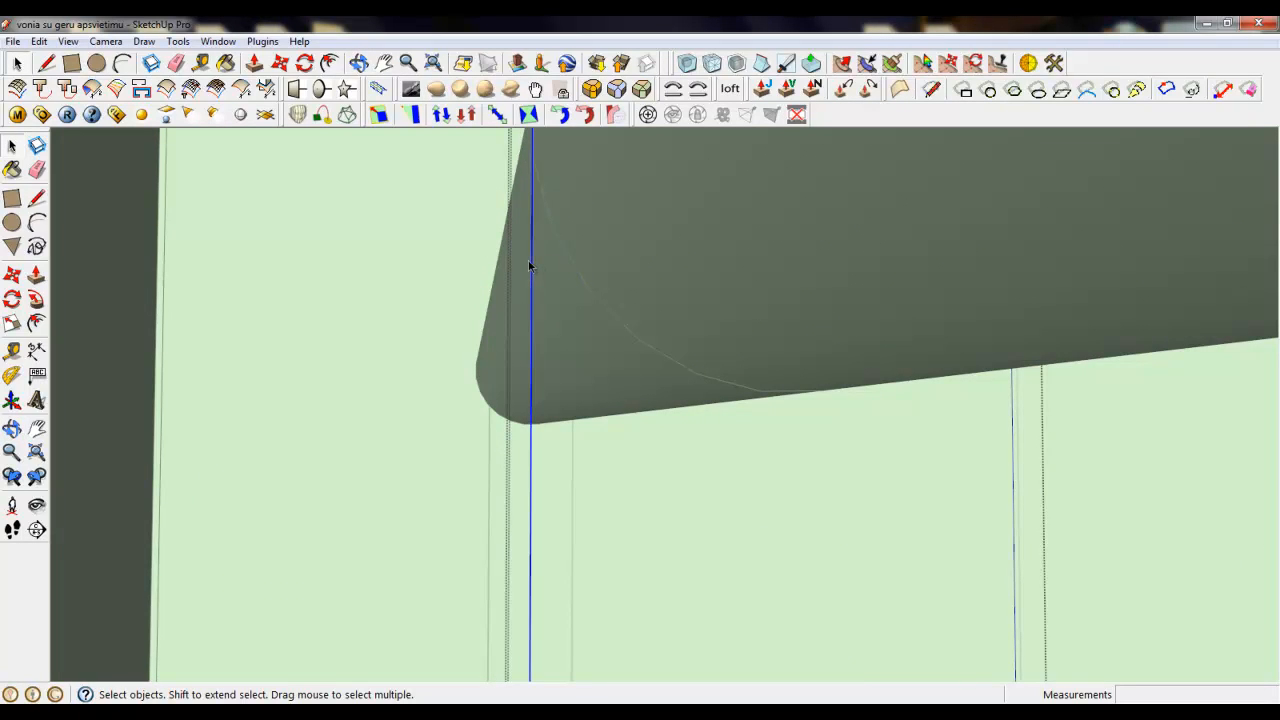
pyautogui.moveTo(528, 259); pyautogui.dragTo(388, 301, button='middle')
pyautogui.scroll(-4, 557, 375)
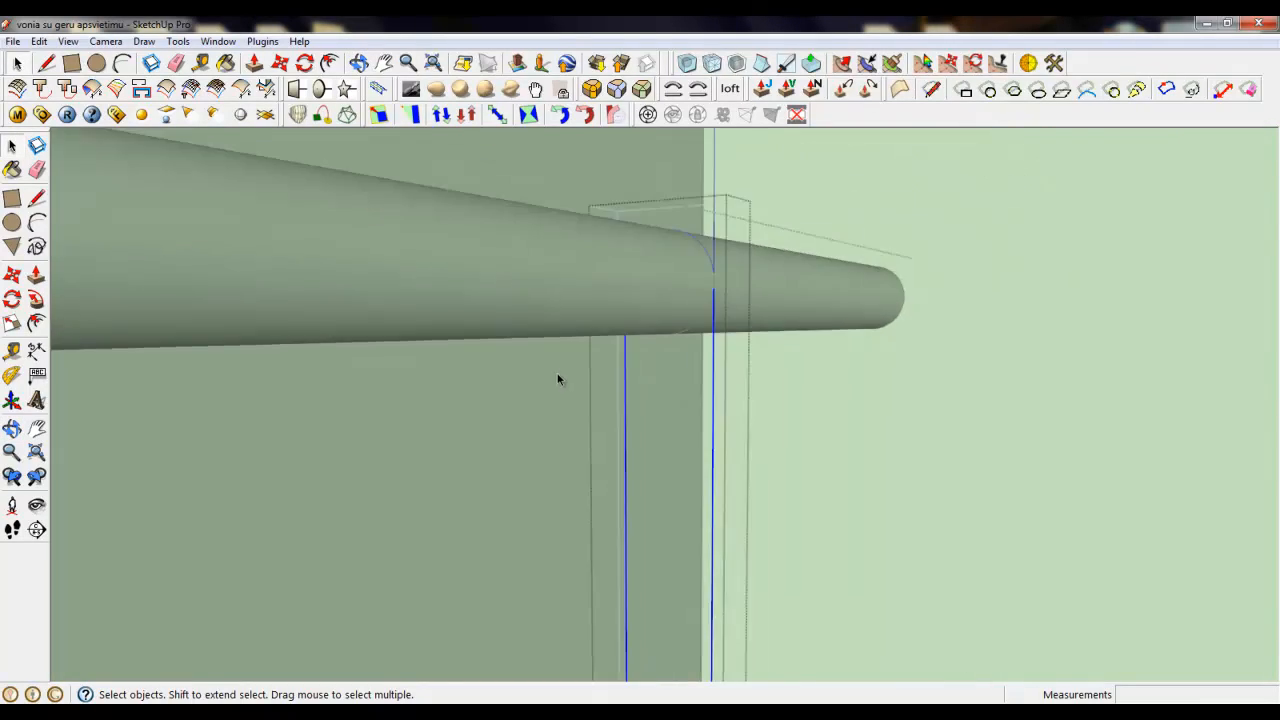
pyautogui.scroll(4, 694, 280)
pyautogui.scroll(2, 700, 325)
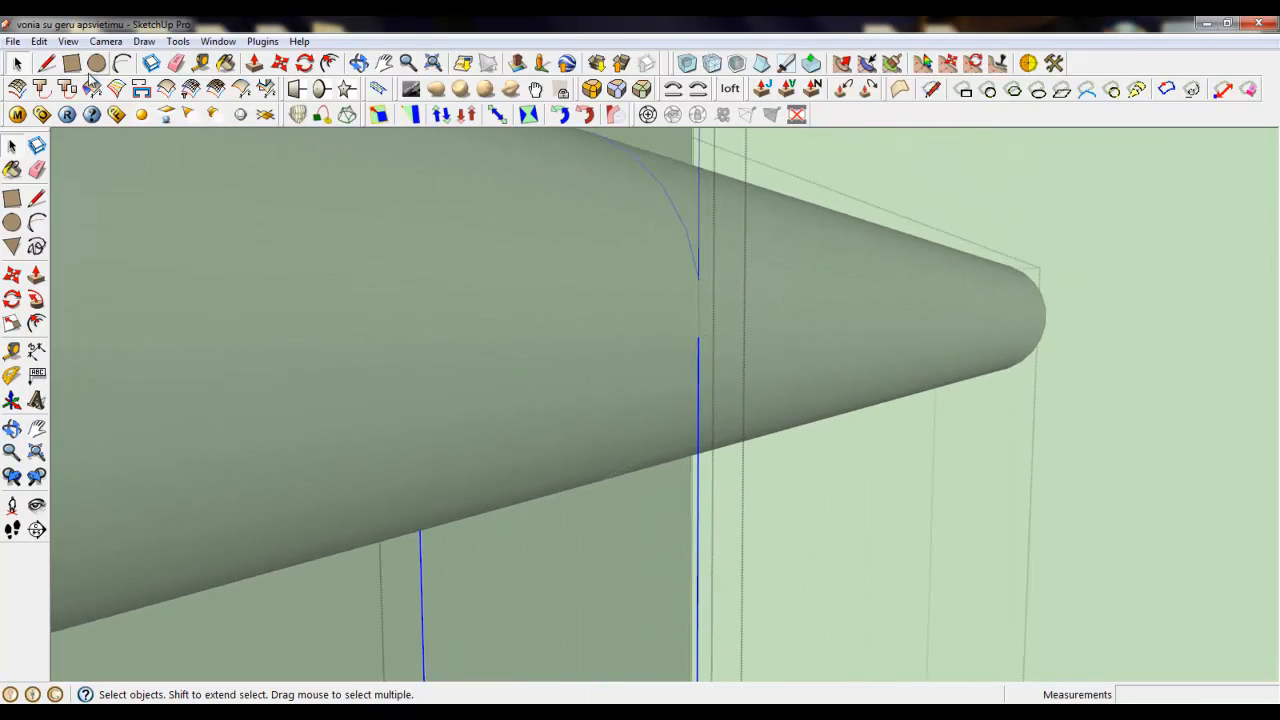
pyautogui.click(46, 62)
pyautogui.click(698, 332)
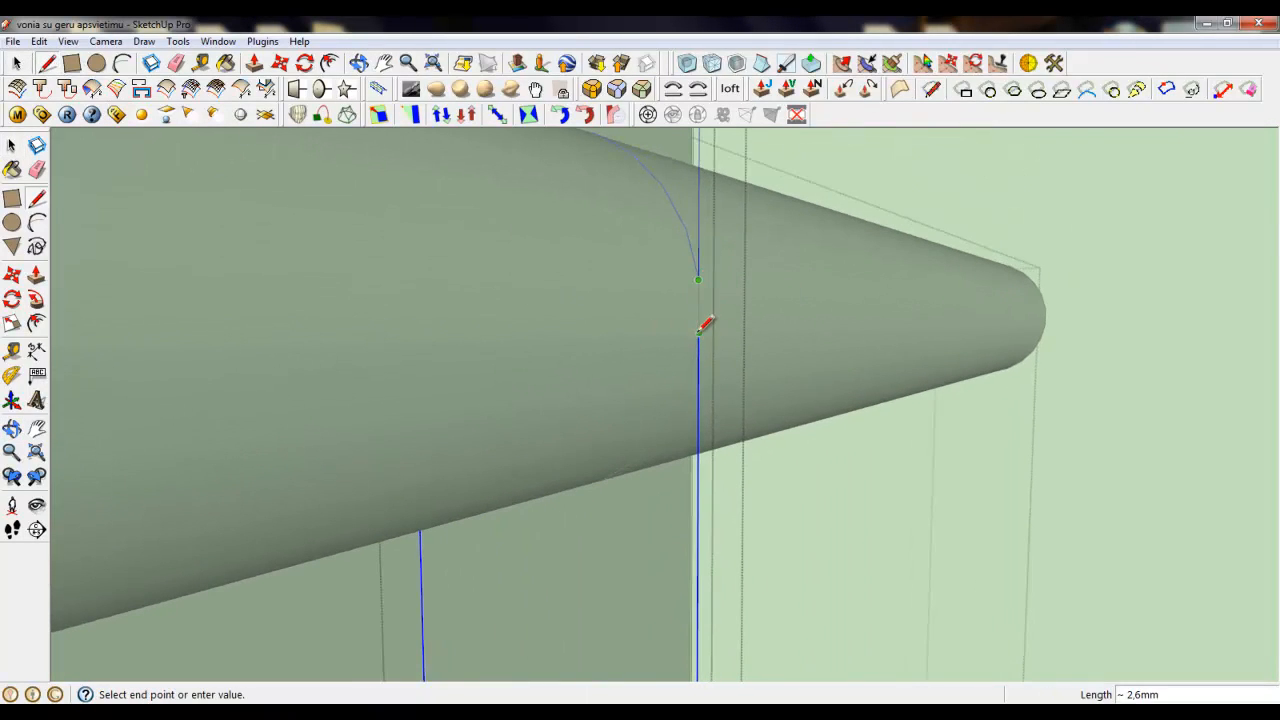
pyautogui.click(698, 279)
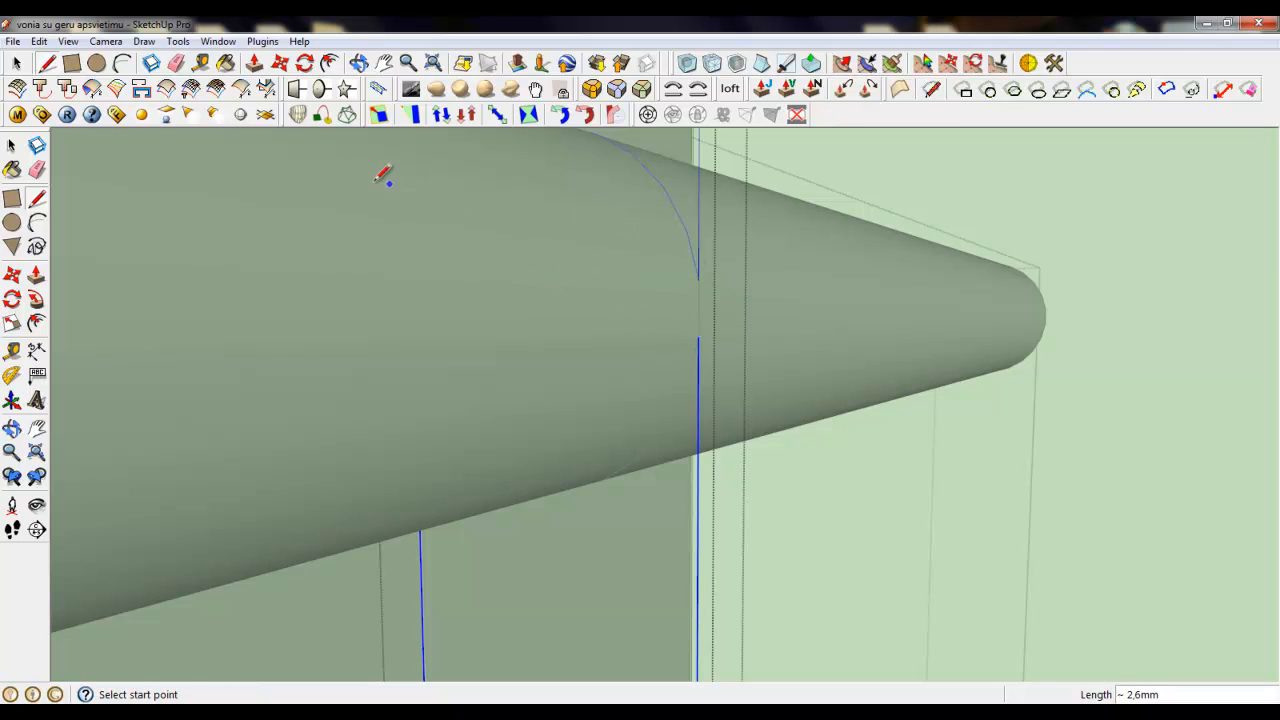
pyautogui.click(8, 58)
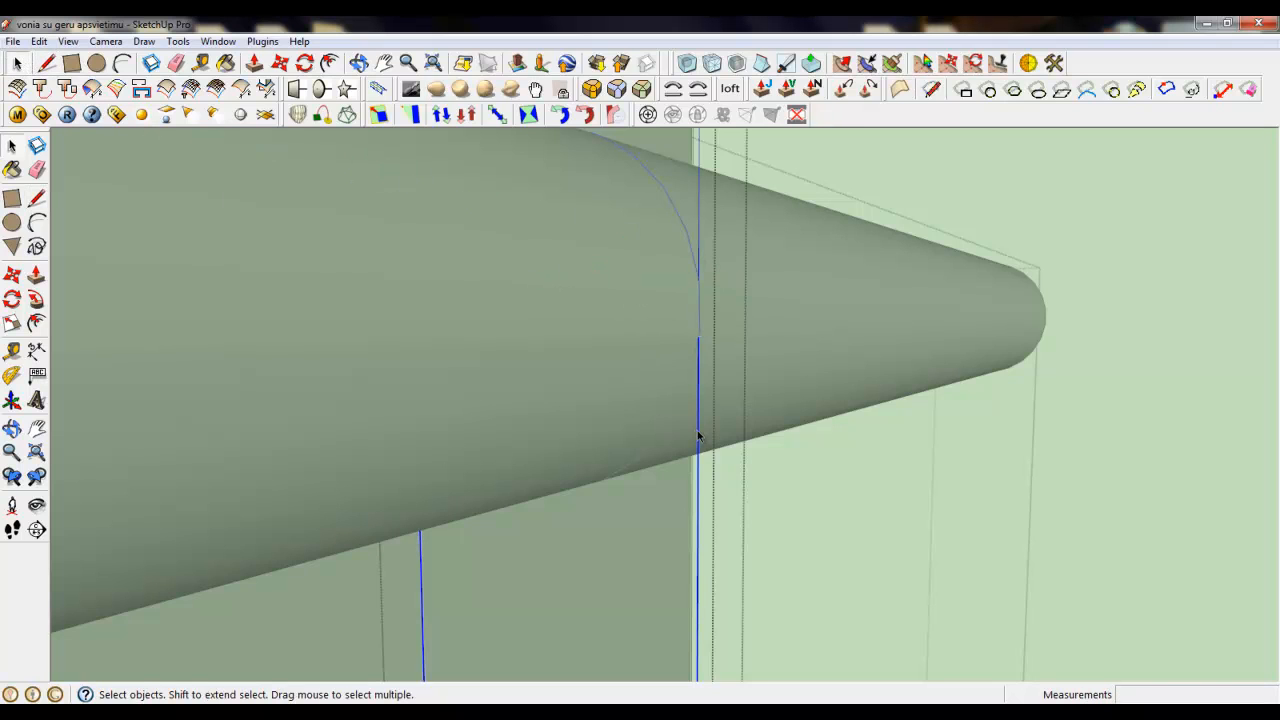
pyautogui.scroll(-2, 687, 390)
# Weld the selected sides and arc into one curve, without finding faces for it.
pyautogui.click(262, 41)
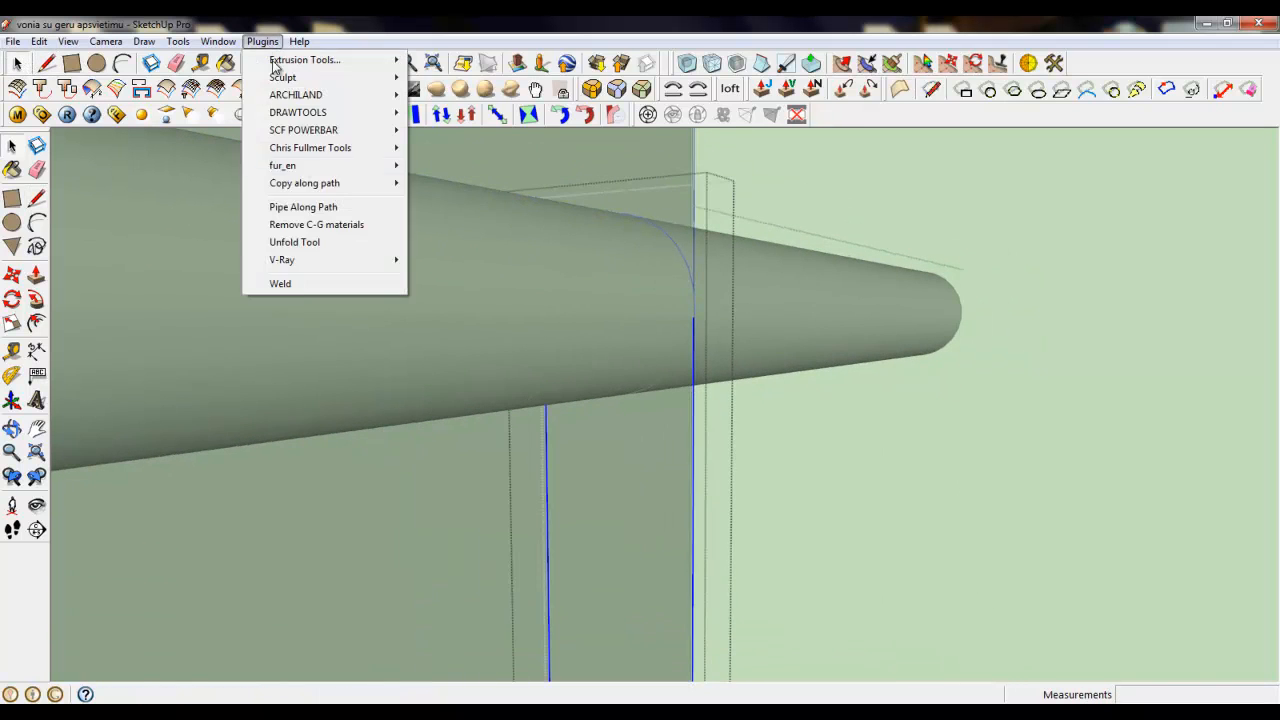
pyautogui.click(308, 283)
pyautogui.click(688, 400)
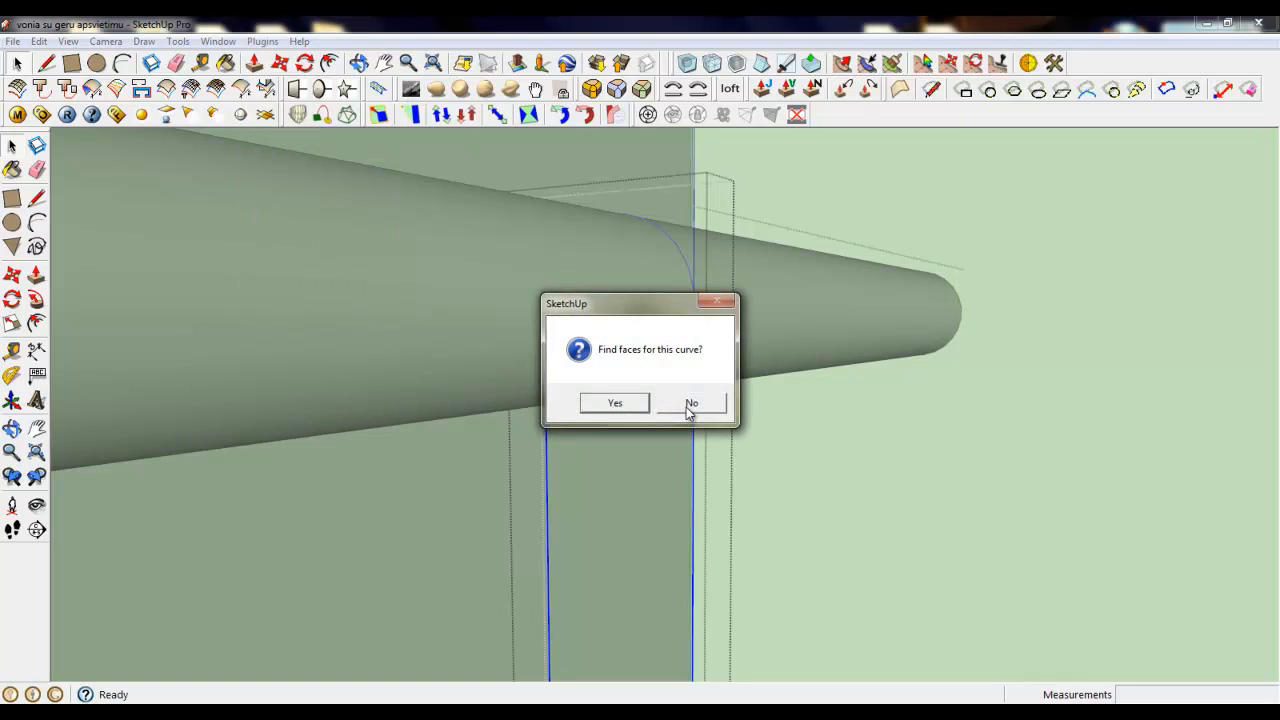
pyautogui.click(689, 401)
pyautogui.click(691, 401)
# Offset the welded curve outward by 4 mm around the bar.
pyautogui.scroll(-2, 652, 282)
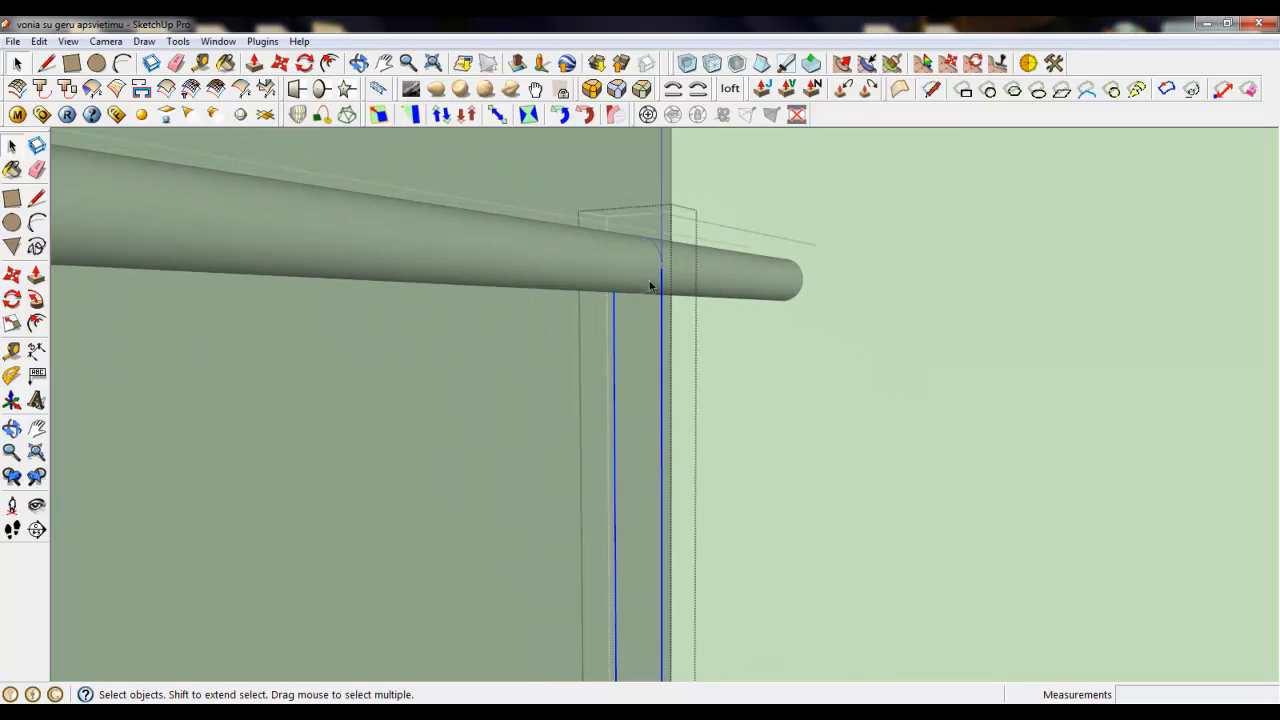
pyautogui.click(331, 70)
pyautogui.scroll(1, 705, 264)
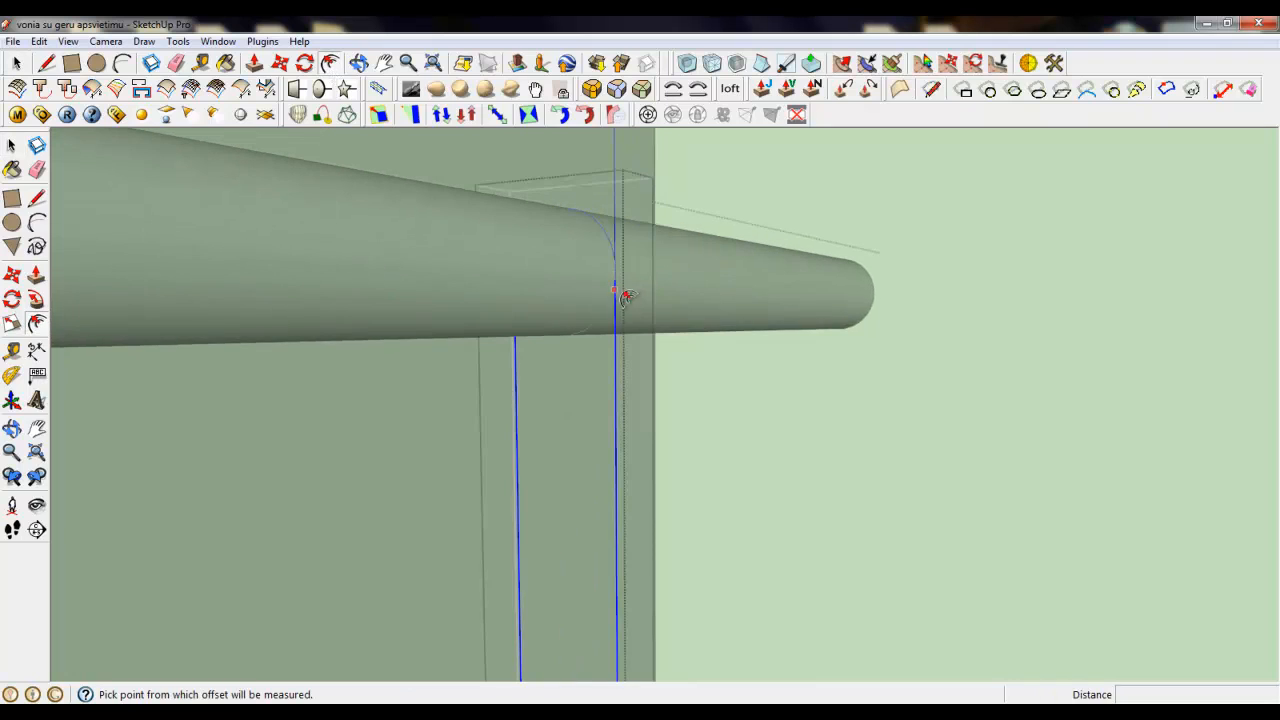
pyautogui.click(615, 299)
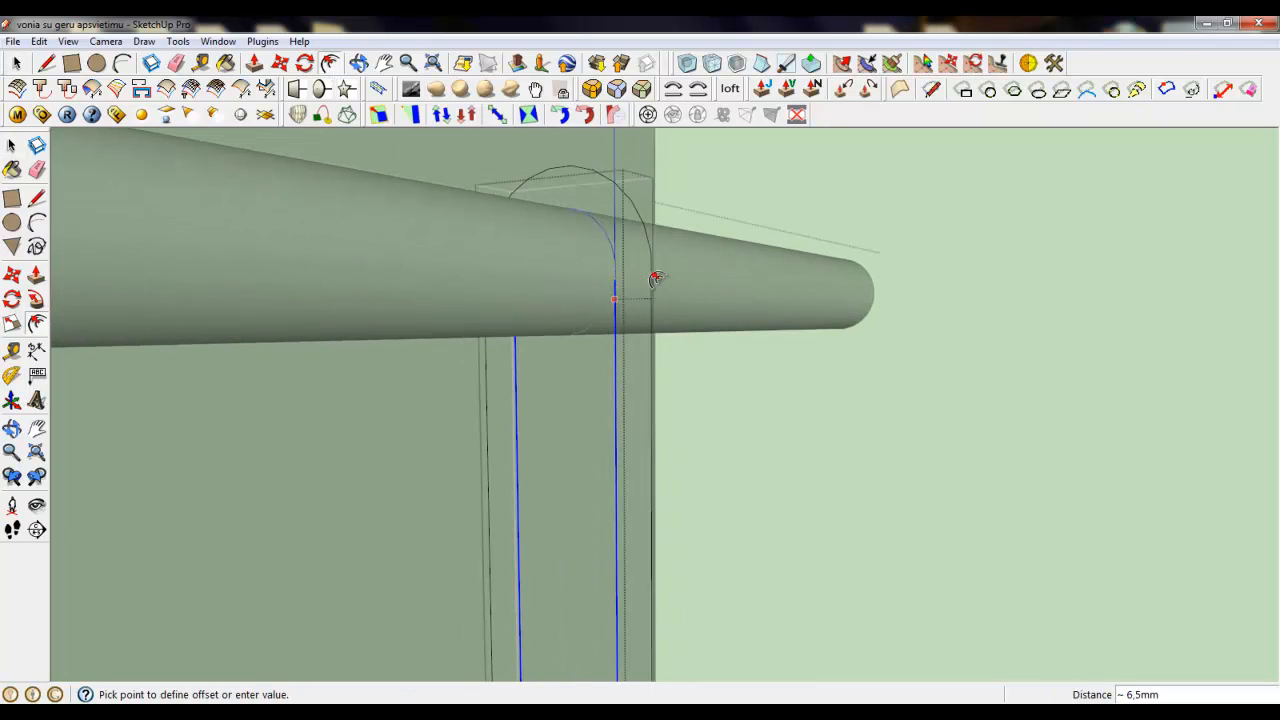
pyautogui.press('Return')
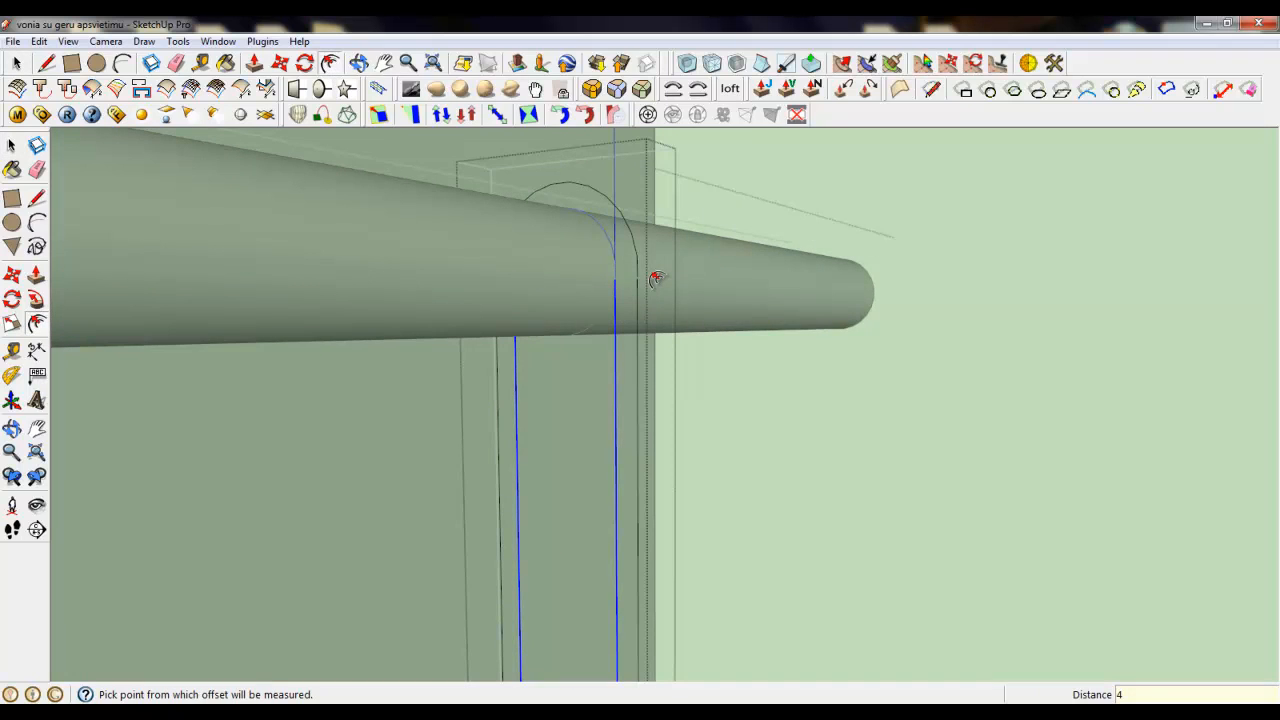
# Draw two lines between the inner and outer curves beside the bar to form faces in the offset strip.
pyautogui.press('l')
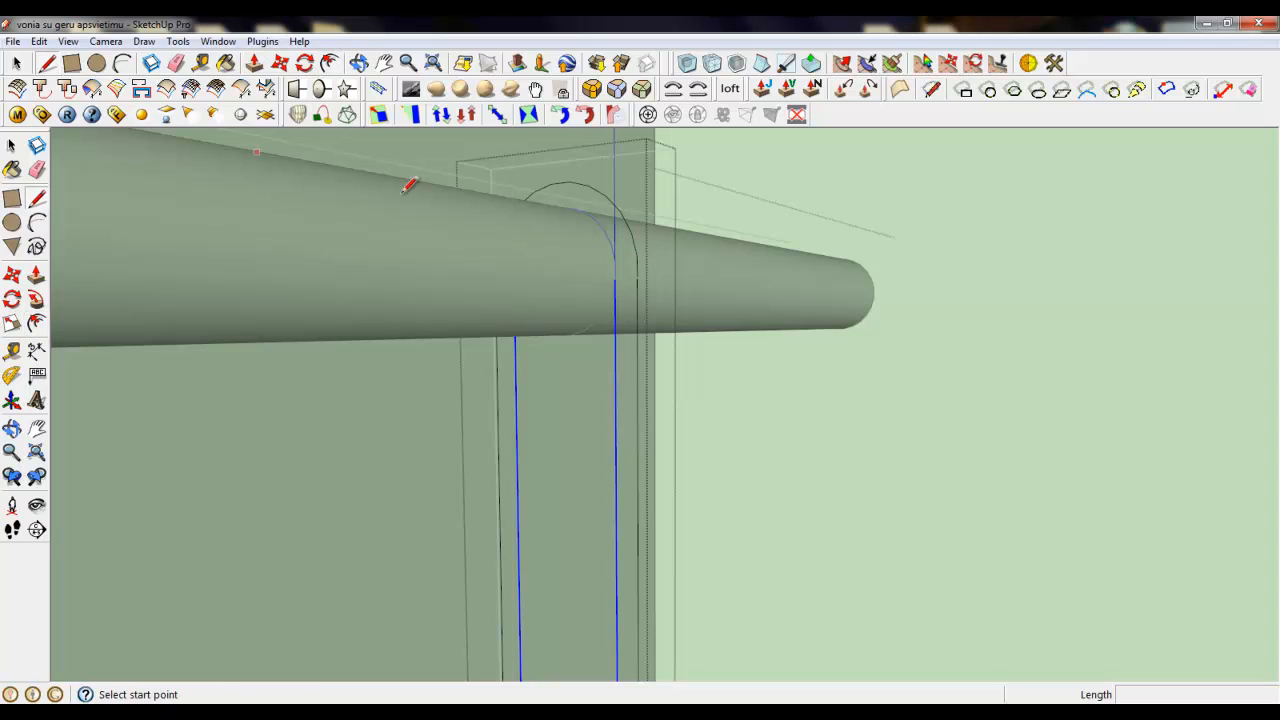
pyautogui.click(593, 218)
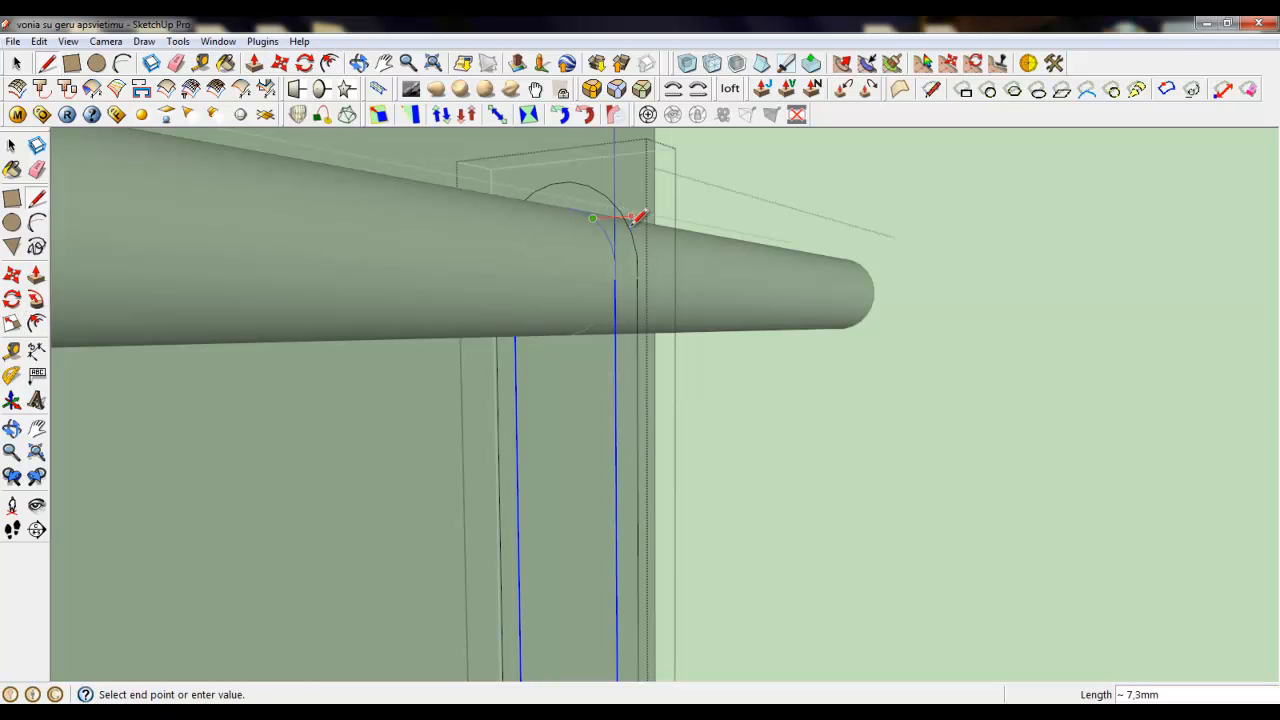
pyautogui.press('Escape')
pyautogui.click(637, 279)
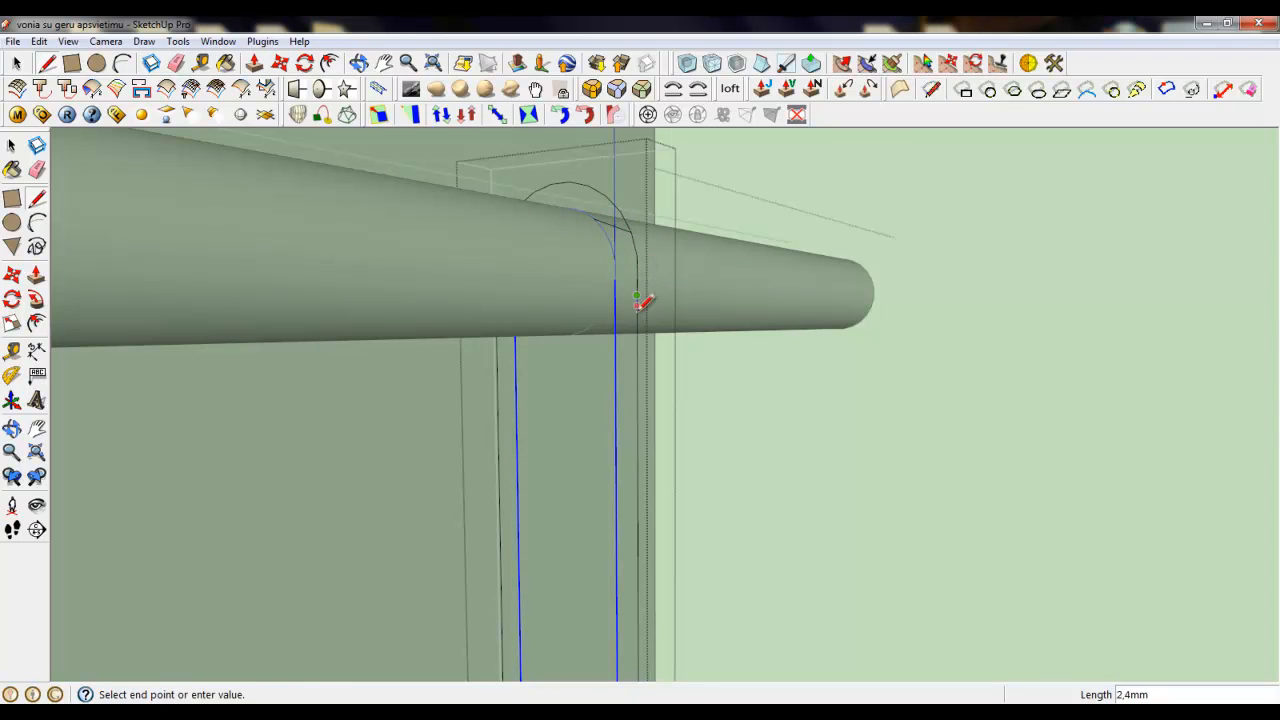
pyautogui.click(616, 338)
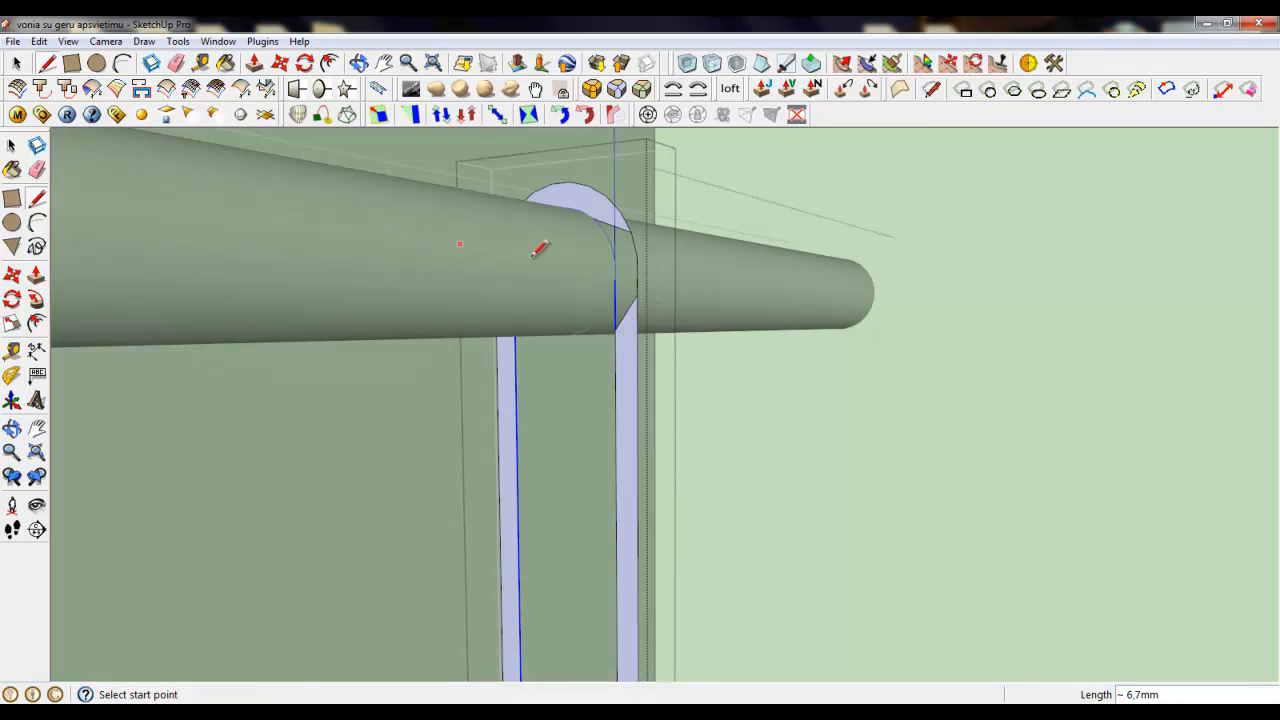
# Try to close the strip's missing face by tracing the inner arc's segments down to the side edge.
pyautogui.scroll(5, 600, 222)
pyautogui.click(556, 207)
pyautogui.click(582, 234)
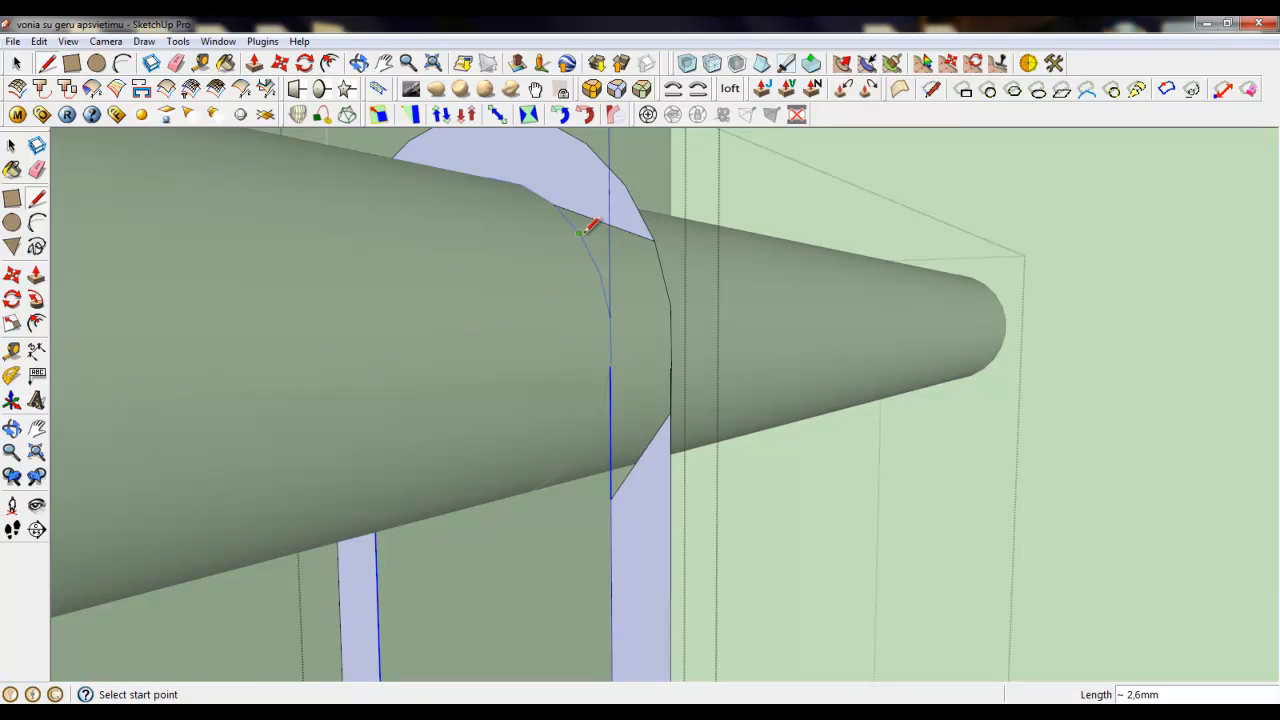
pyautogui.click(582, 234)
pyautogui.click(600, 268)
pyautogui.click(600, 268)
pyautogui.click(610, 316)
pyautogui.click(610, 316)
pyautogui.click(612, 497)
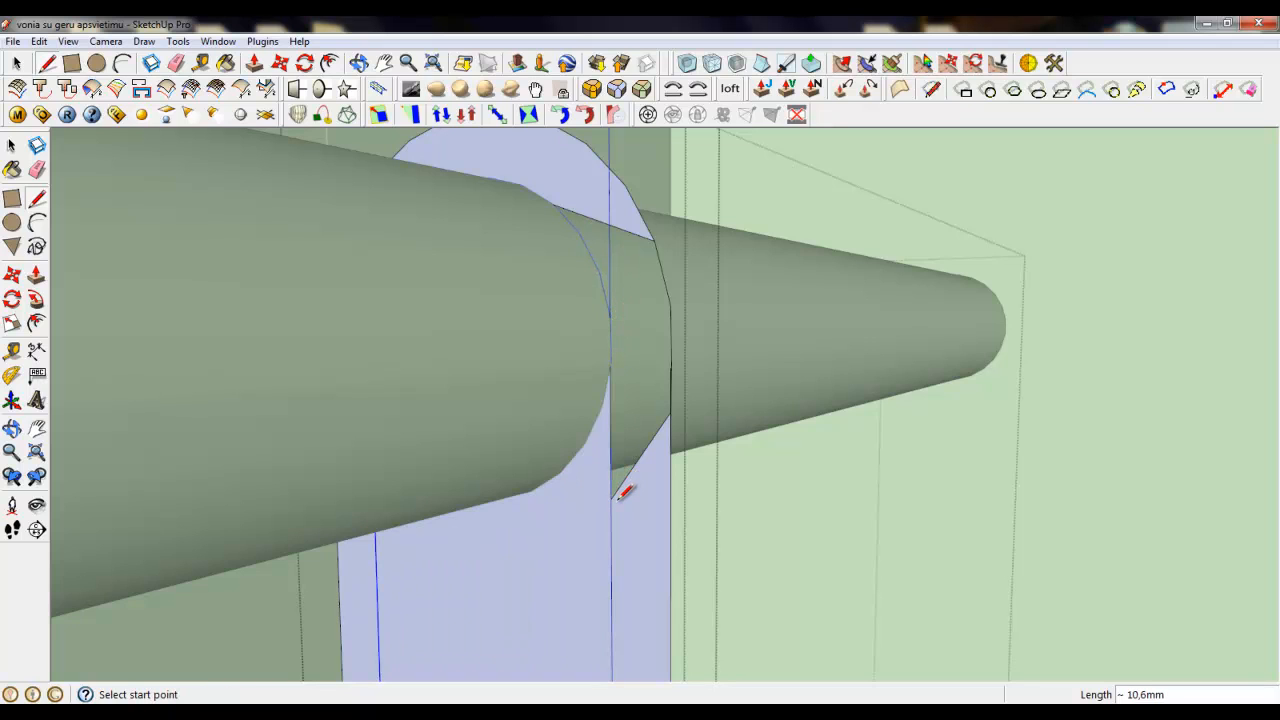
pyautogui.rightClick(607, 470)
pyautogui.click(640, 183)
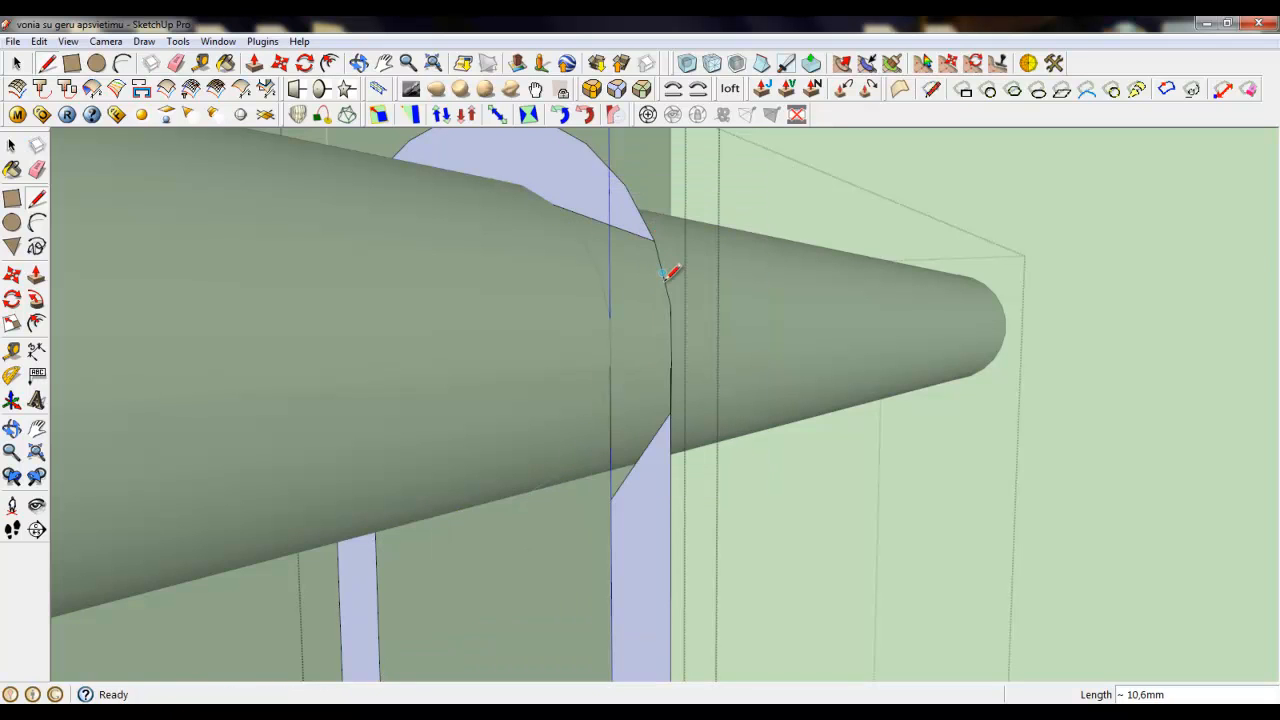
# Fill the remaining gap in the strip beside the bar by drawing two more cross lines between its inner and outer edges.
pyautogui.scroll(5, 690, 405)
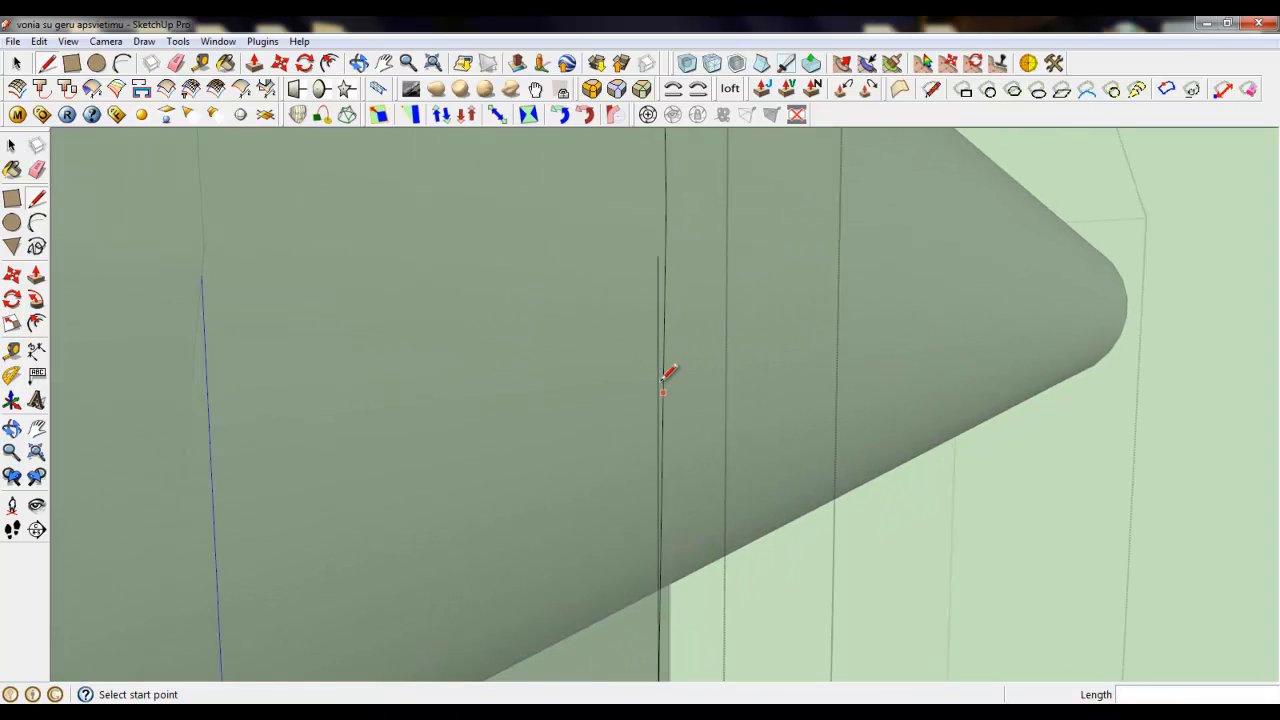
pyautogui.rightClick(663, 380)
pyautogui.click(690, 405)
pyautogui.scroll(-3, 672, 310)
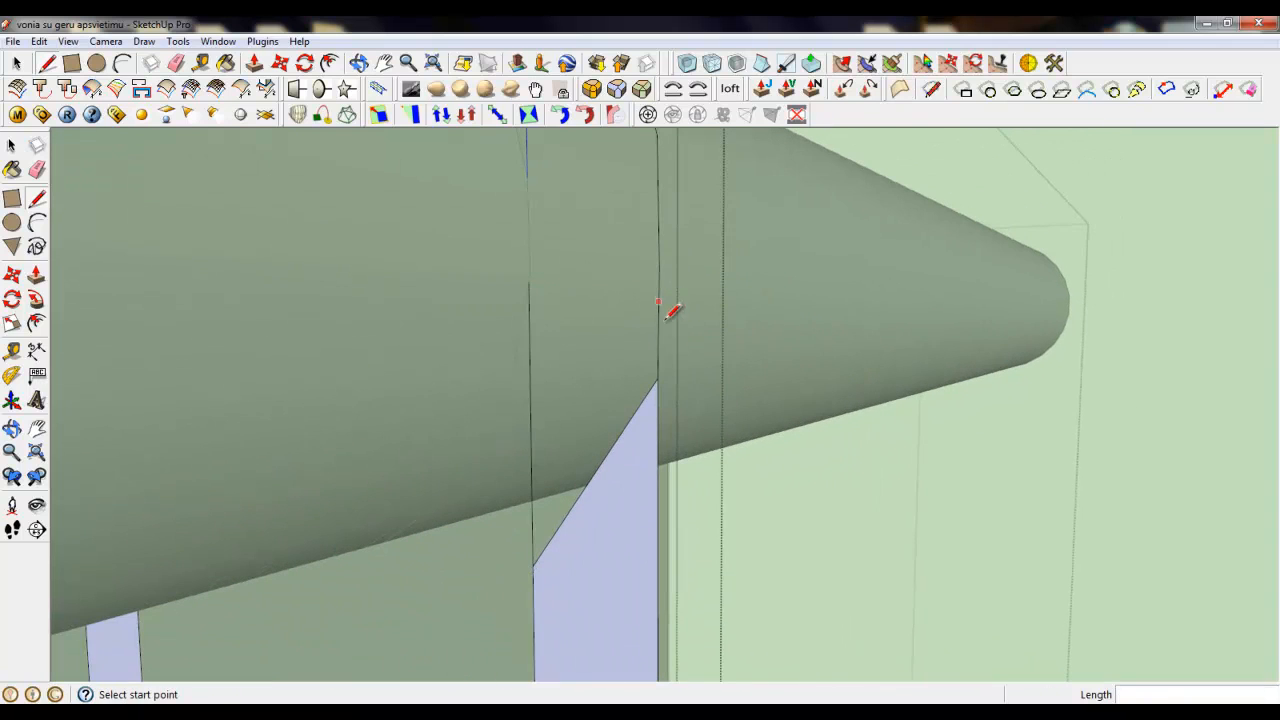
pyautogui.click(658, 378)
pyautogui.click(530, 282)
pyautogui.click(530, 163)
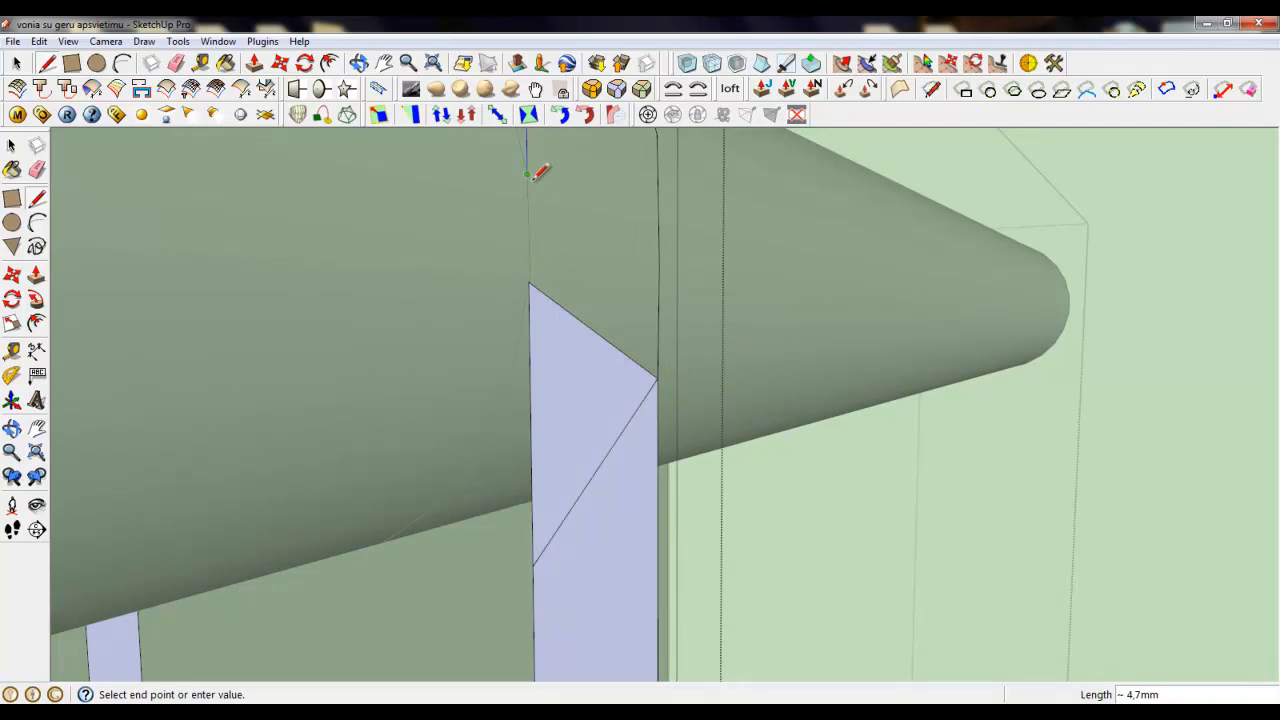
pyautogui.scroll(-1, 666, 205)
pyautogui.click(655, 203)
# Erase the cross lines dividing the strip beside the bar so that its face is continuous.
pyautogui.scroll(-2, 622, 360)
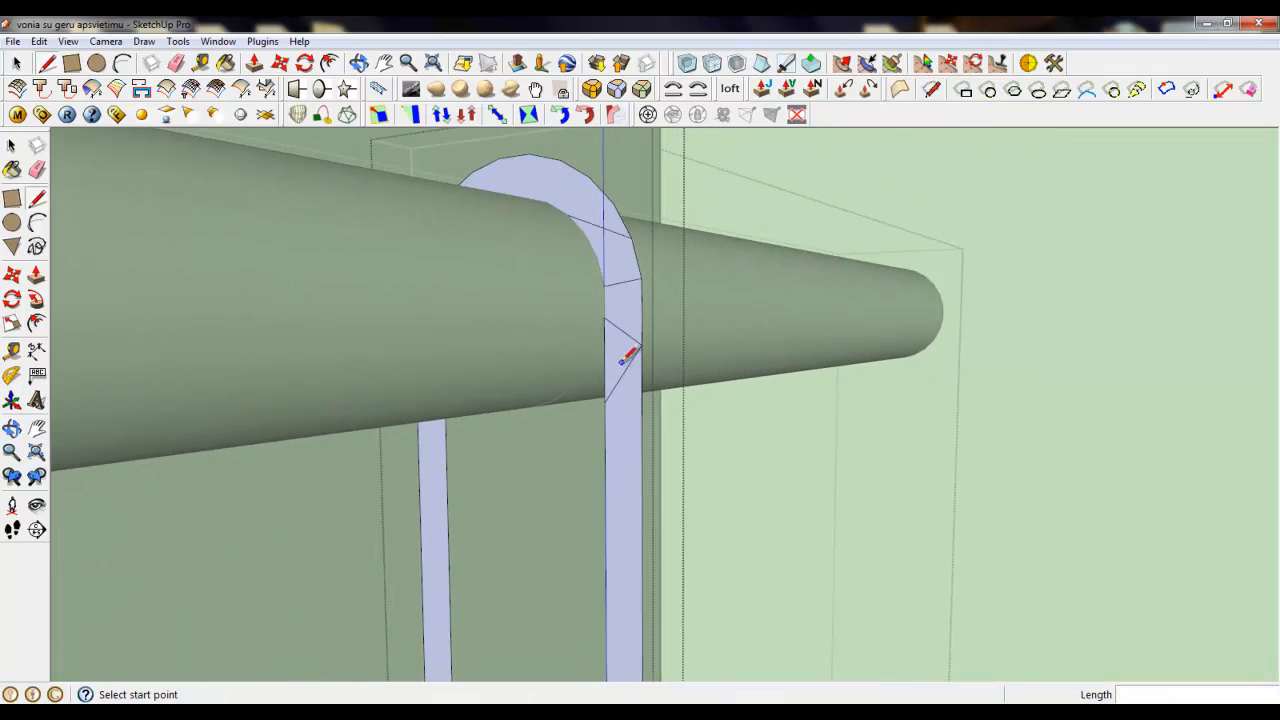
pyautogui.click(176, 63)
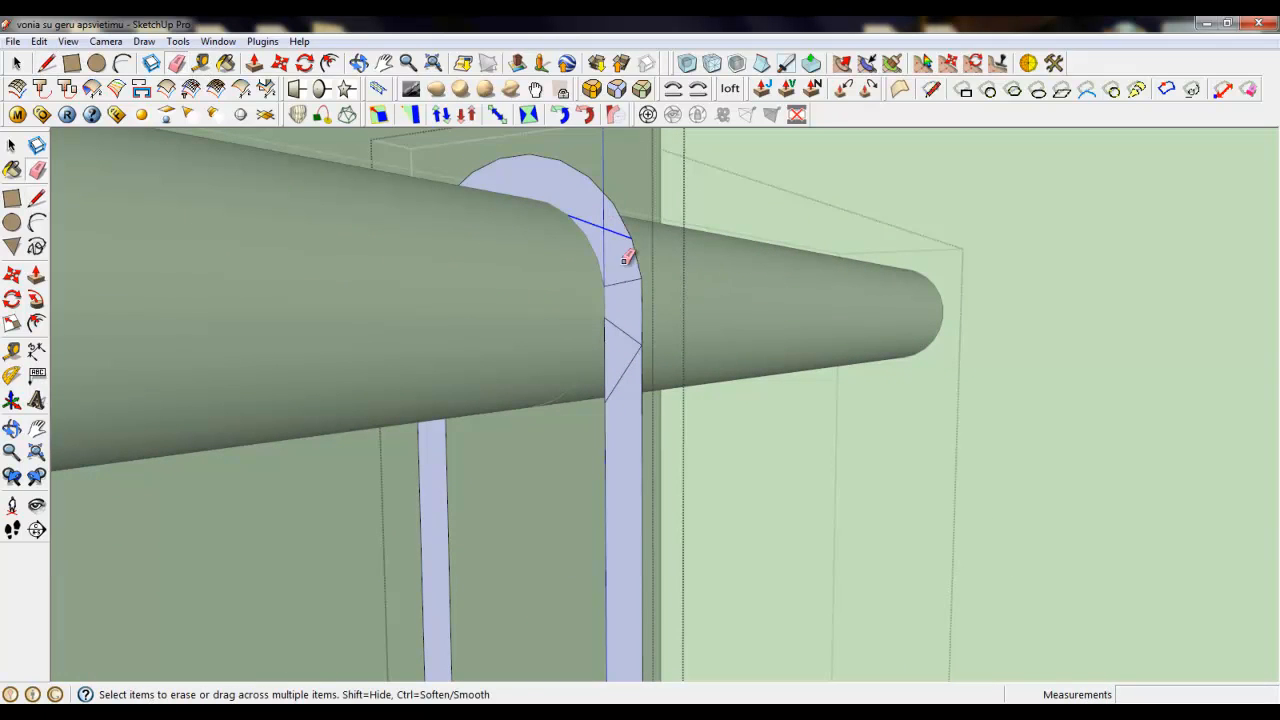
pyautogui.moveTo(629, 257)
pyautogui.mouseDown()
pyautogui.moveTo(640, 349)
pyautogui.moveTo(628, 355)
pyautogui.mouseUp()
pyautogui.click(16, 63)
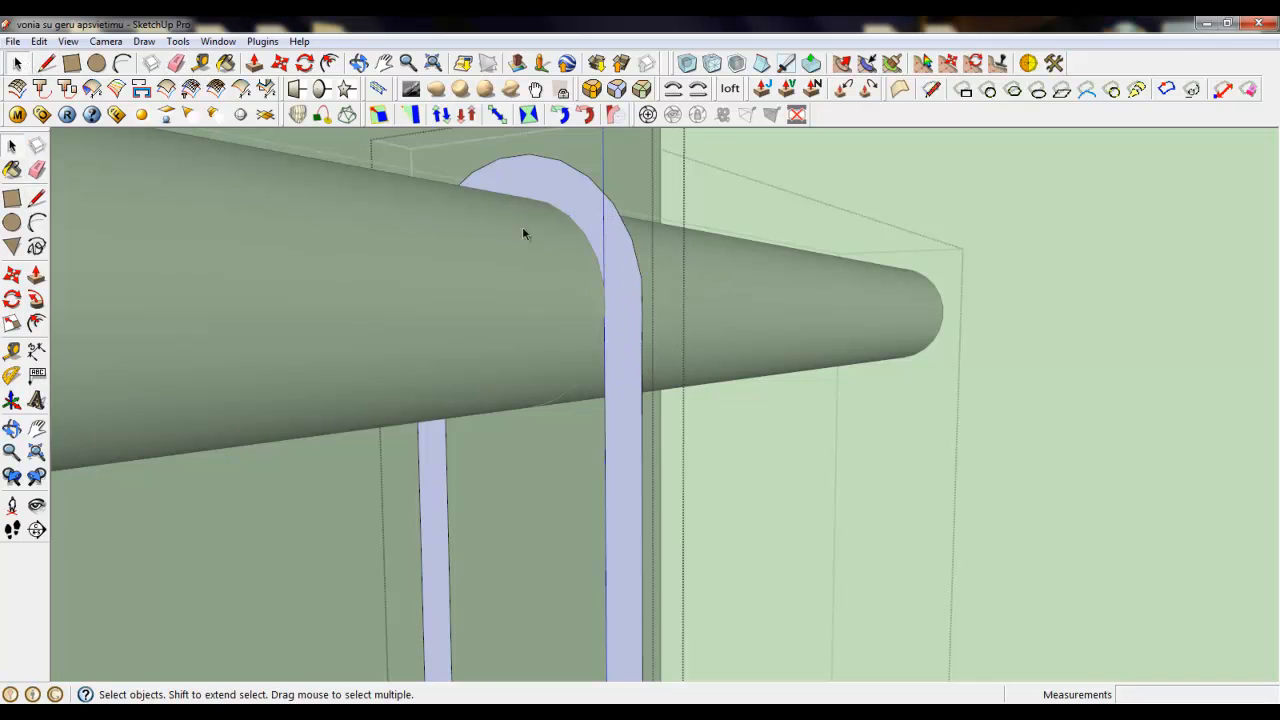
# Split off the loop's bottom segment with two lines 4 mm long at its inner corners, and erase that segment.
pyautogui.scroll(-6, 523, 232)
pyautogui.moveTo(636, 218); pyautogui.dragTo(550, 304, button='middle')
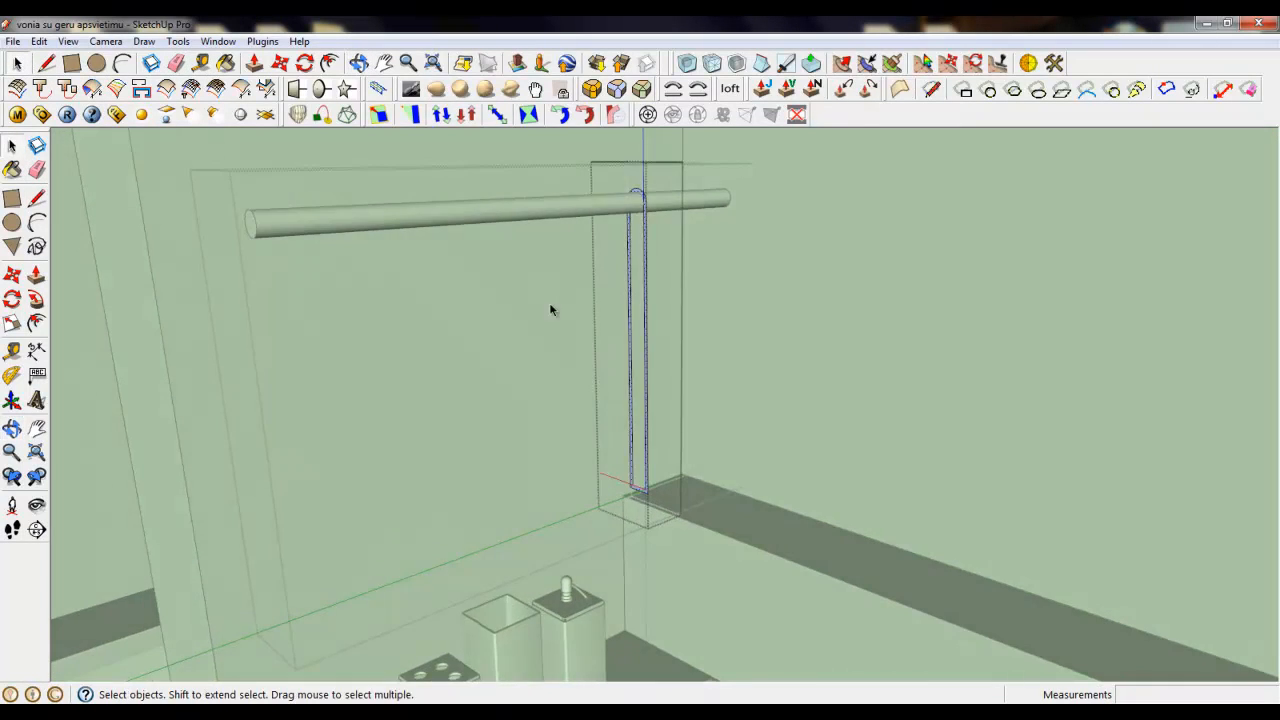
pyautogui.scroll(2, 427, 400)
pyautogui.click(46, 63)
pyautogui.scroll(3, 686, 457)
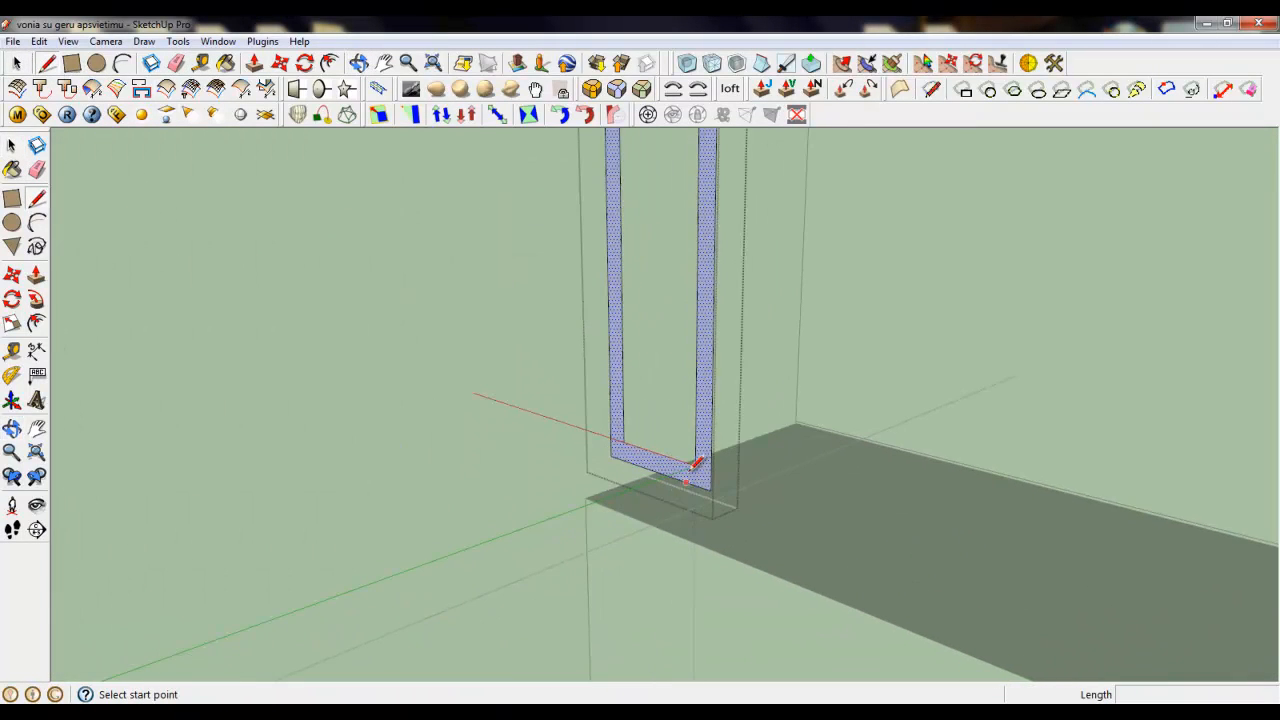
pyautogui.click(697, 460)
pyautogui.click(694, 487)
pyautogui.click(623, 442)
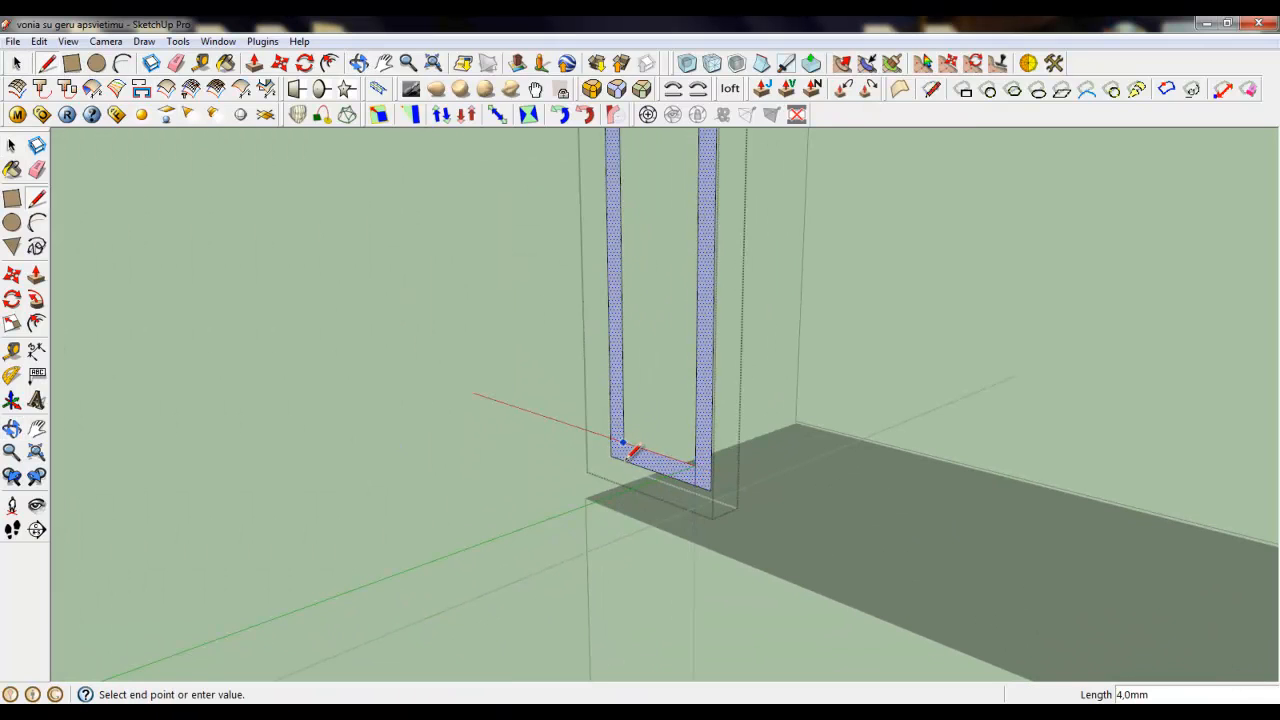
pyautogui.click(622, 462)
pyautogui.click(176, 63)
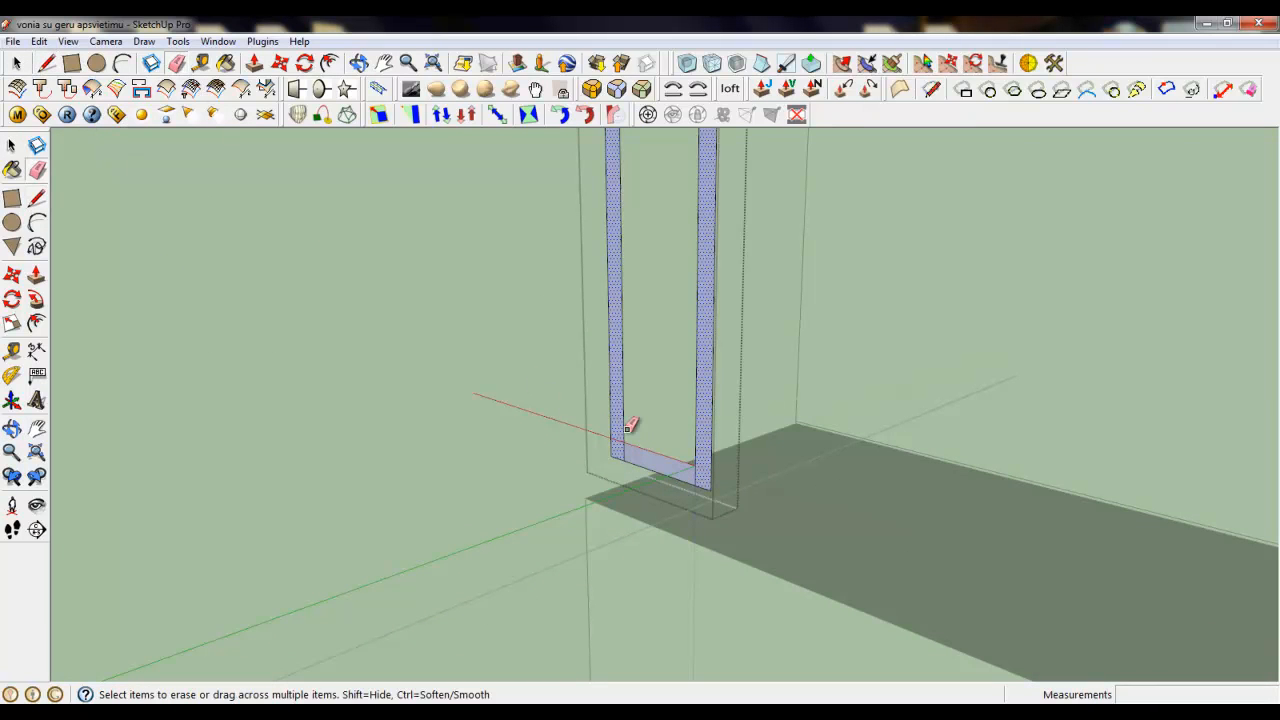
# Push/Pull the open loop's face about 224 mm along the bar to form a hanging towel.
pyautogui.scroll(-5, 634, 520)
pyautogui.scroll(-3, 606, 558)
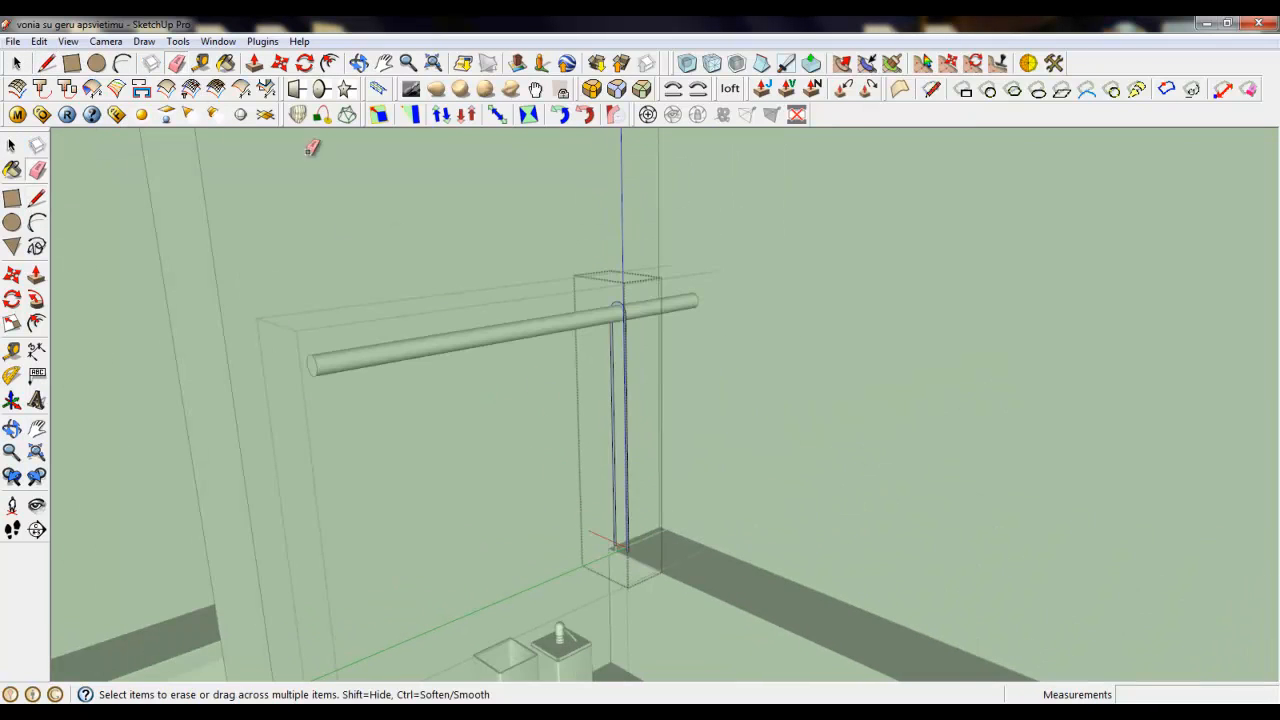
pyautogui.click(254, 63)
pyautogui.scroll(4, 620, 320)
pyautogui.scroll(1, 652, 332)
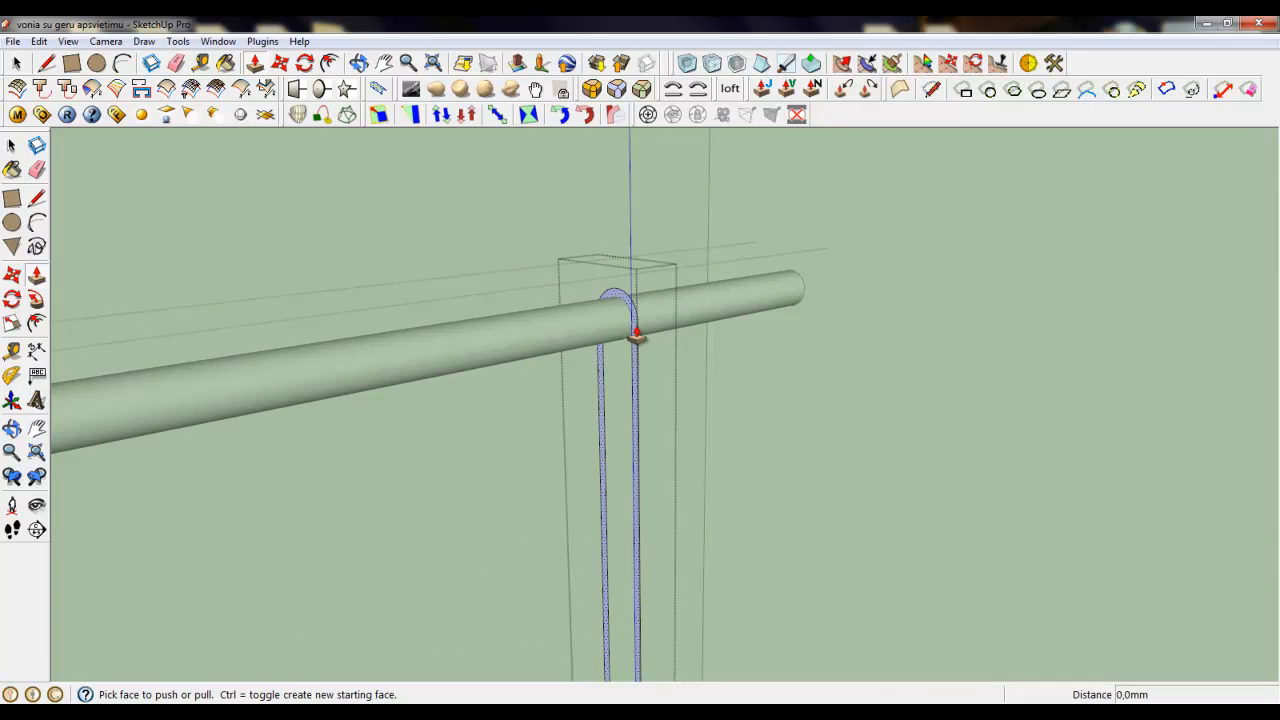
pyautogui.click(638, 331)
pyautogui.scroll(-3, 556, 346)
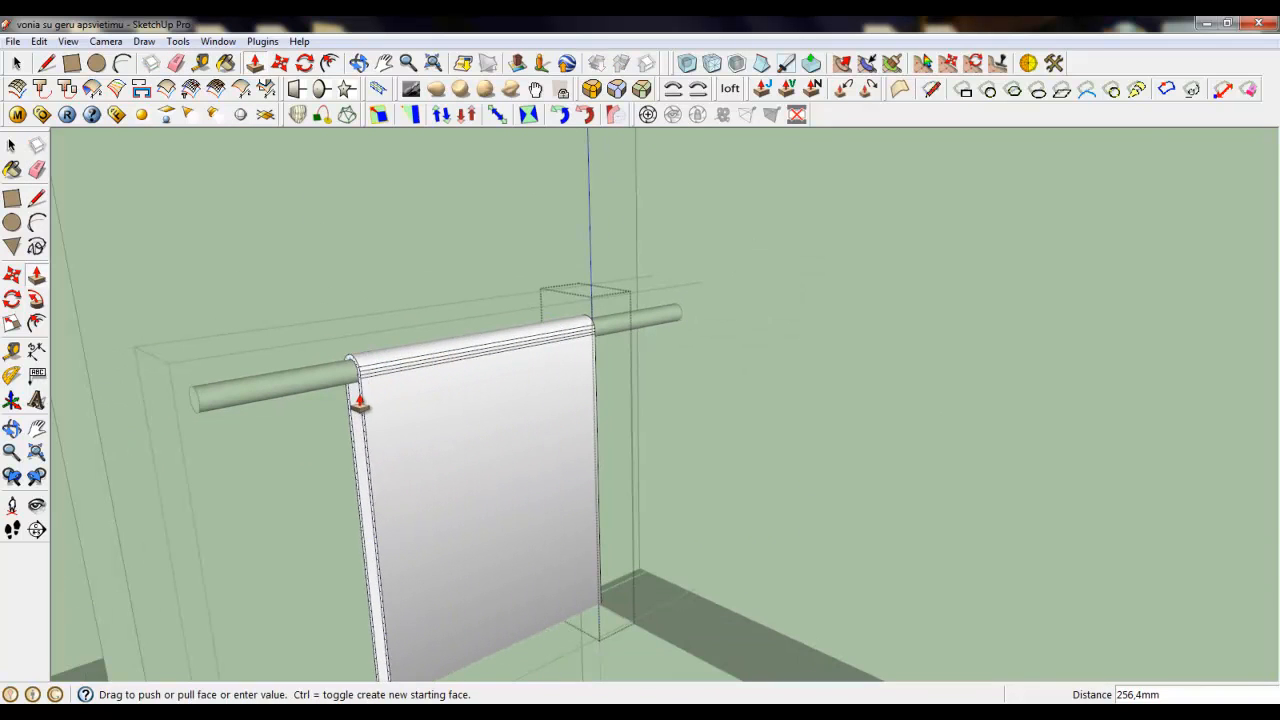
pyautogui.click(400, 398)
# Select the whole towel and knife-cut it vertically close to each of its two side edges.
pyautogui.scroll(-3, 690, 282)
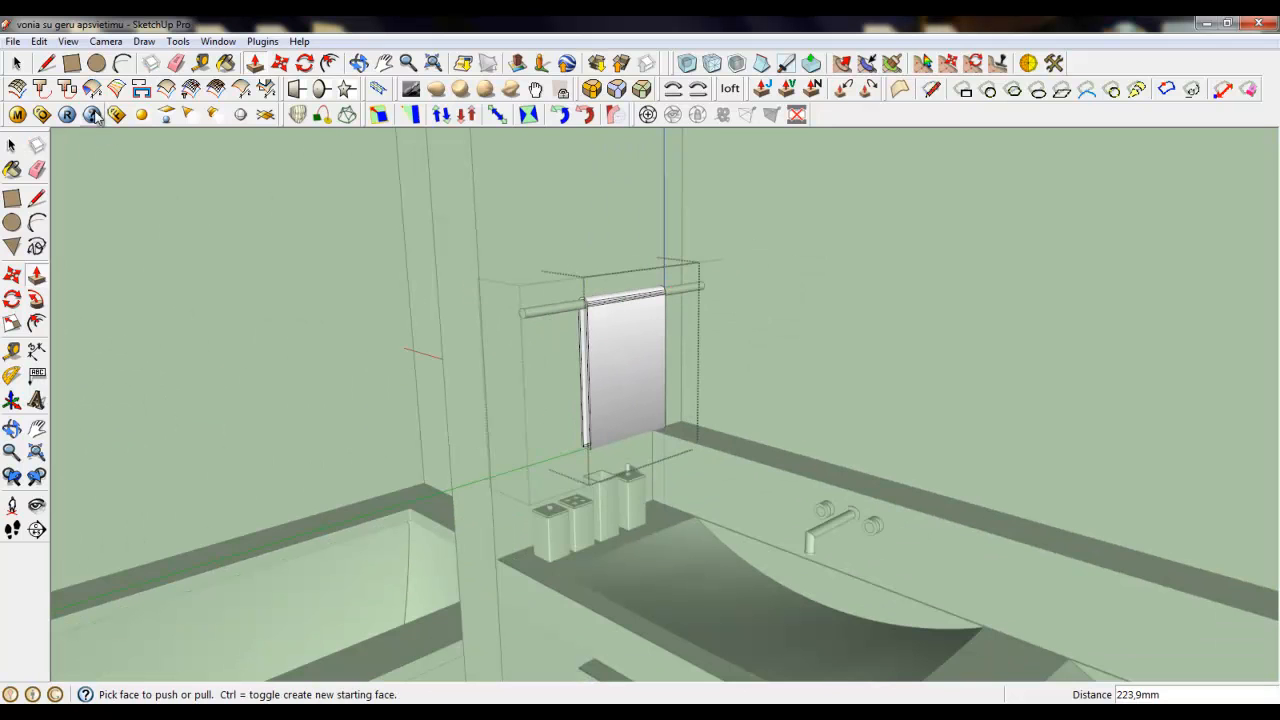
pyautogui.press('space')
pyautogui.scroll(4, 590, 338)
pyautogui.click(589, 342)
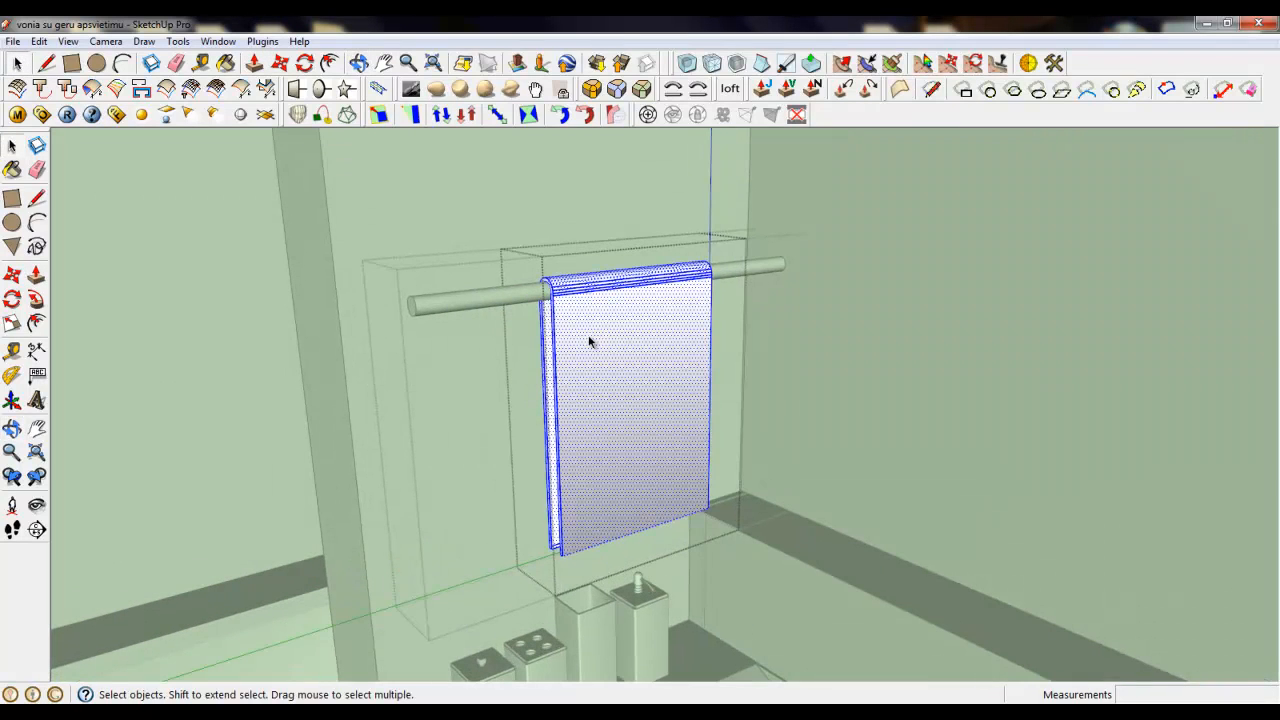
pyautogui.moveTo(589, 342); pyautogui.dragTo(357, 251, button='middle')
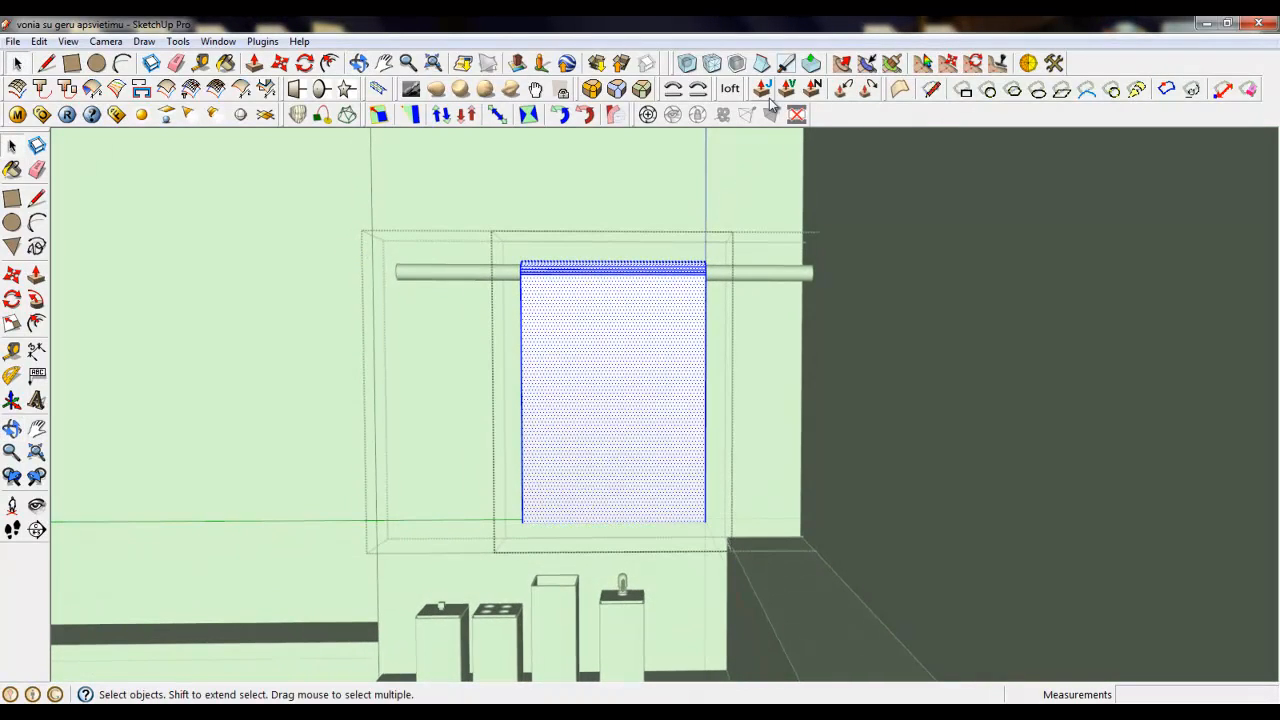
pyautogui.click(771, 112)
pyautogui.click(697, 222)
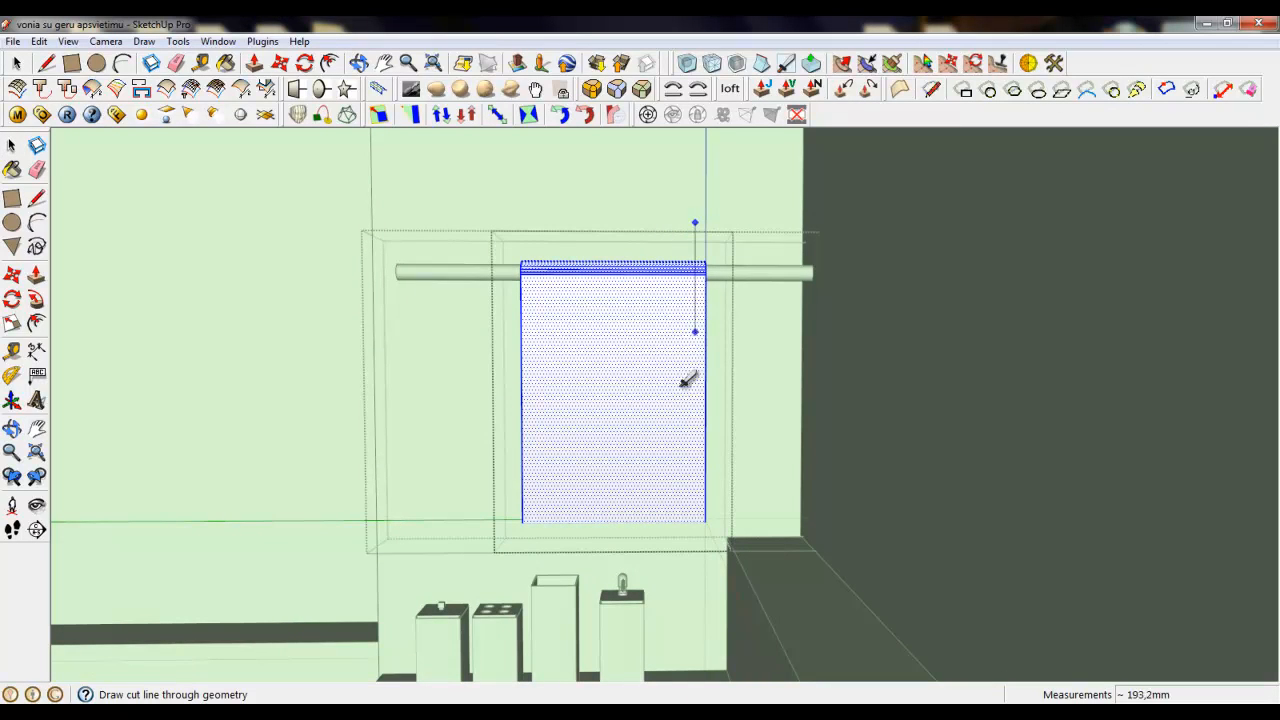
pyautogui.click(694, 540)
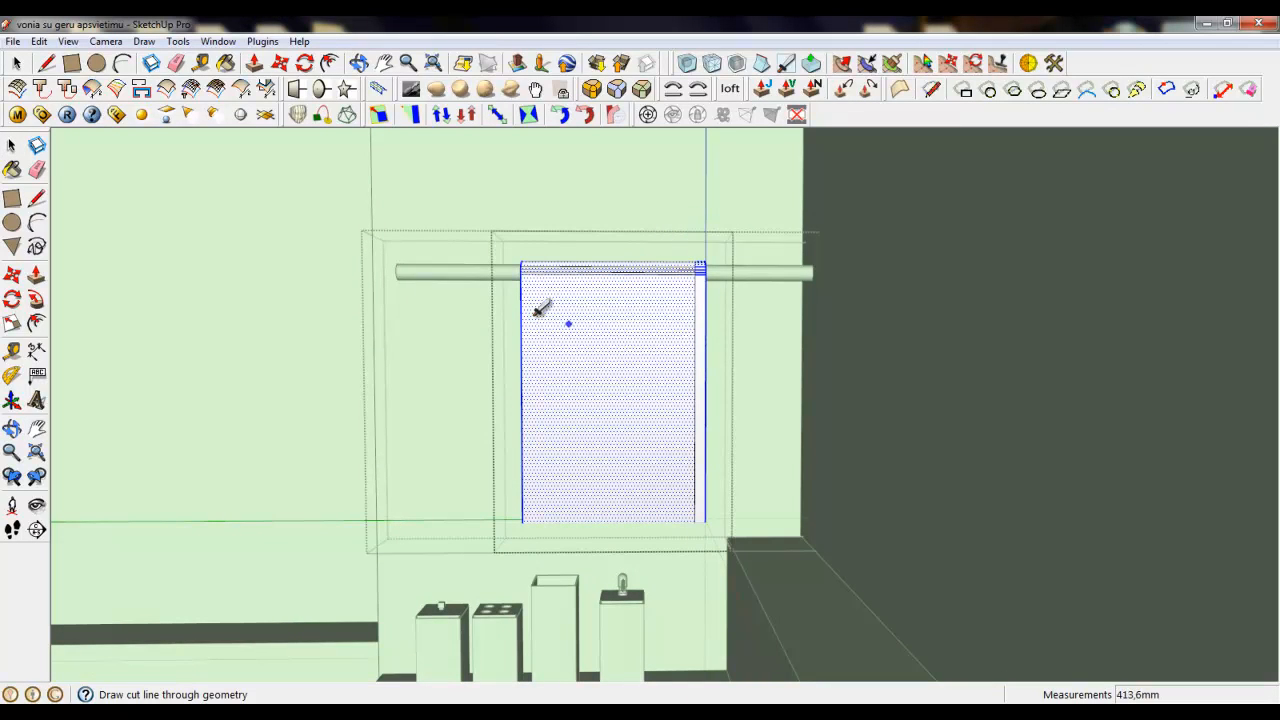
pyautogui.click(531, 236)
pyautogui.click(533, 545)
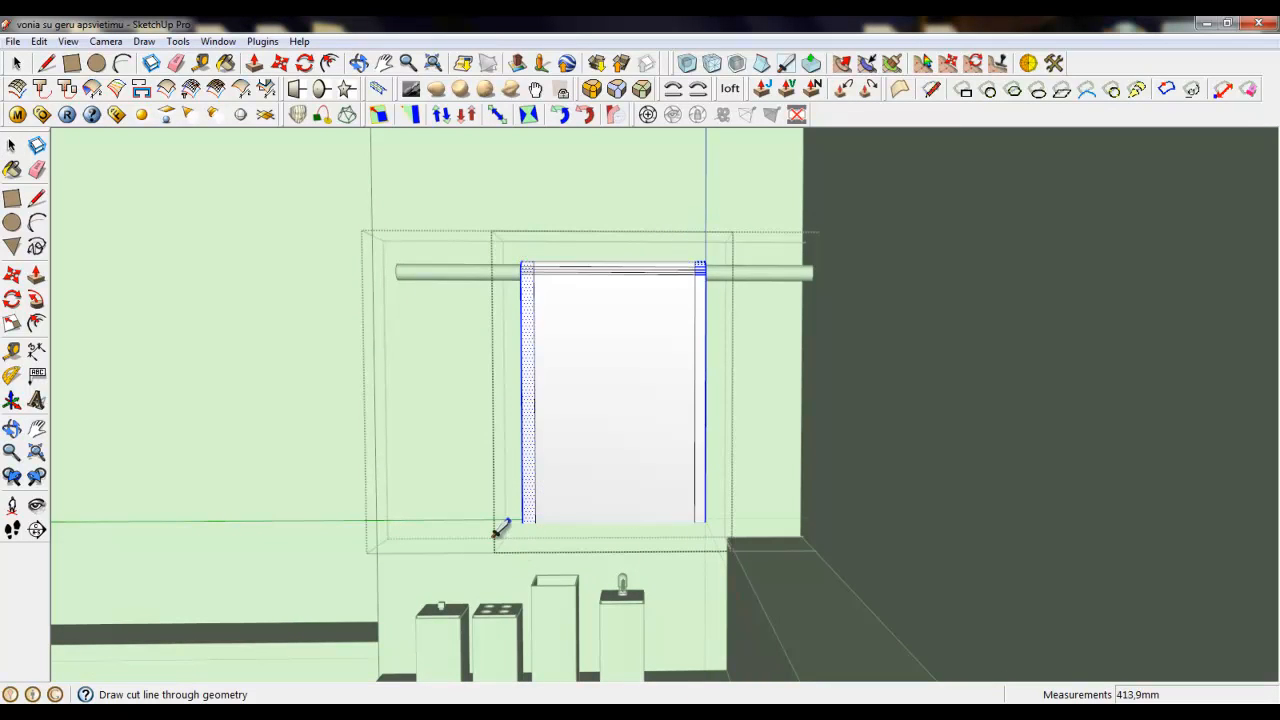
# Cut the towel horizontally four times, once close to its lower edge and three times spaced up its height.
pyautogui.click(500, 521)
pyautogui.click(710, 520)
pyautogui.click(739, 457)
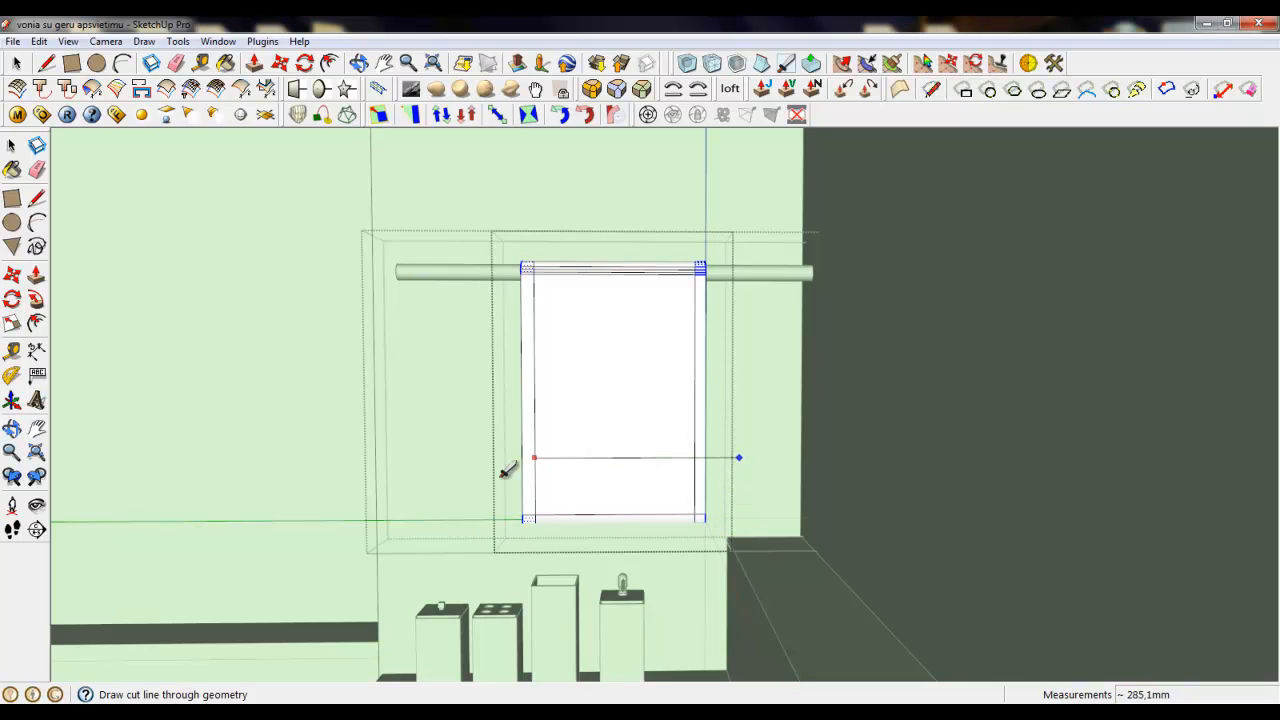
pyautogui.click(462, 460)
pyautogui.click(486, 406)
pyautogui.click(714, 405)
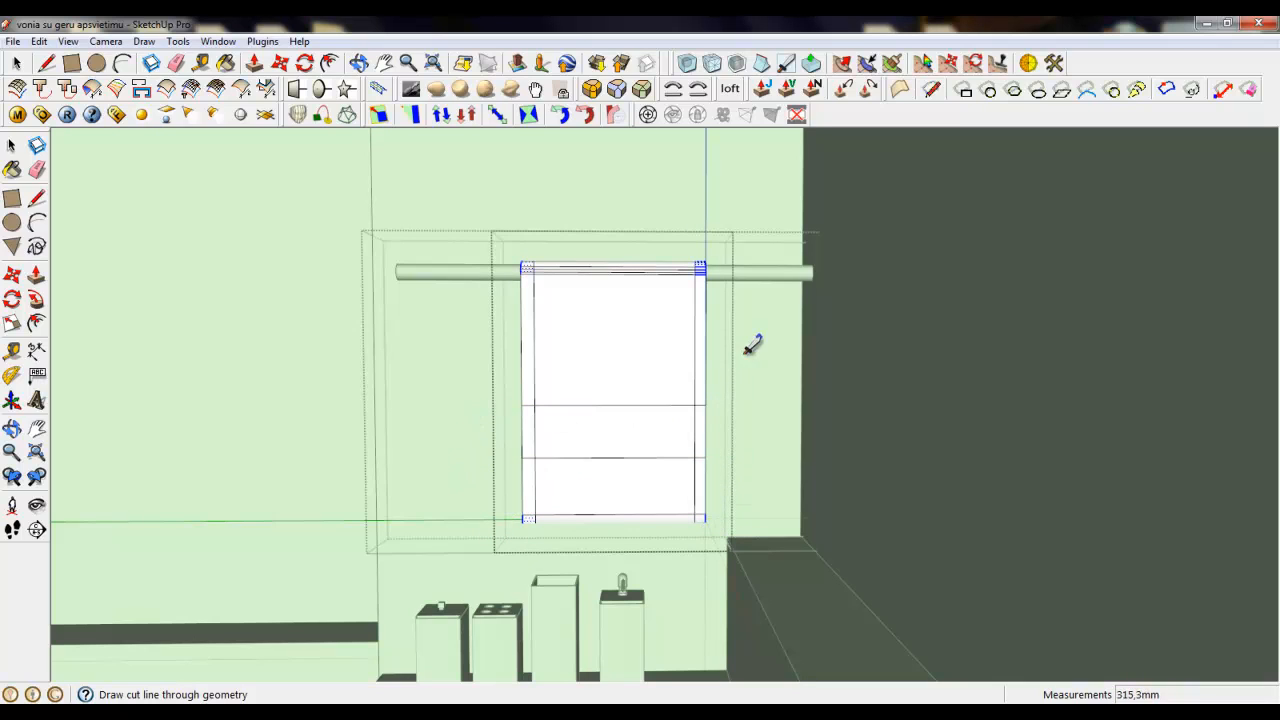
pyautogui.click(752, 338)
pyautogui.click(462, 338)
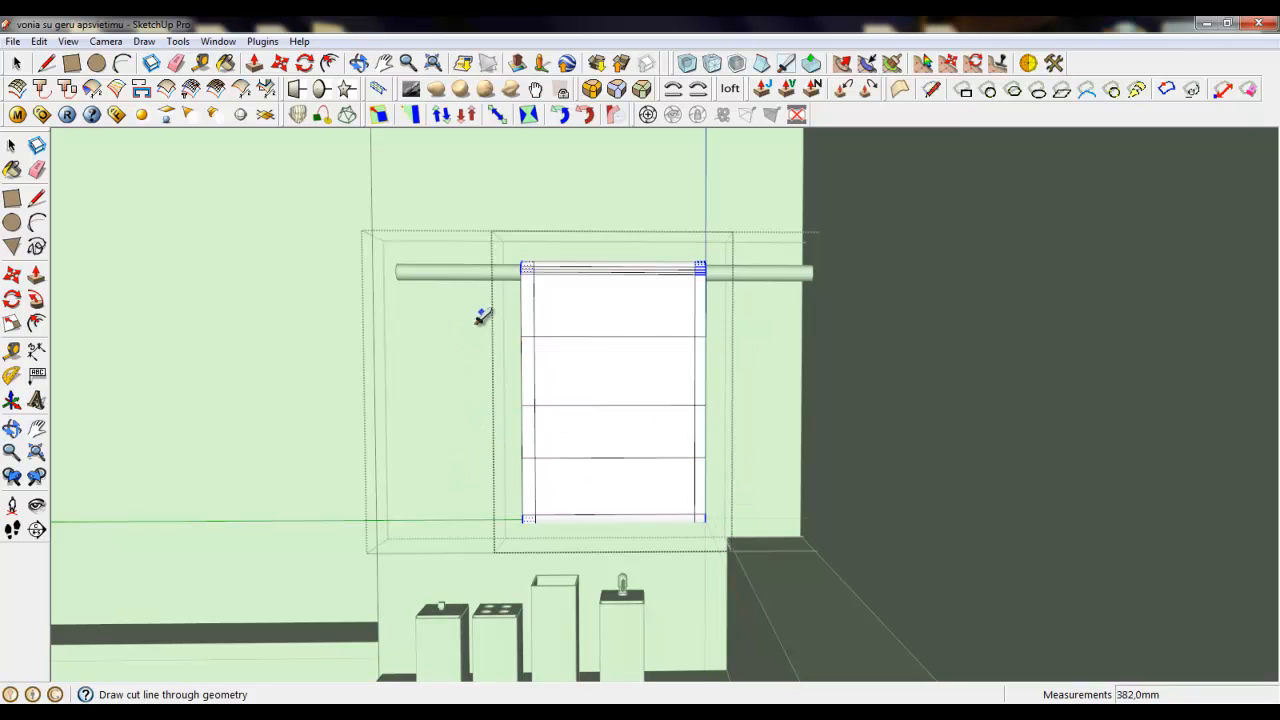
# Add three vertical knife cuts through the middle part of the towel.
pyautogui.click(580, 208)
pyautogui.click(582, 548)
pyautogui.click(634, 214)
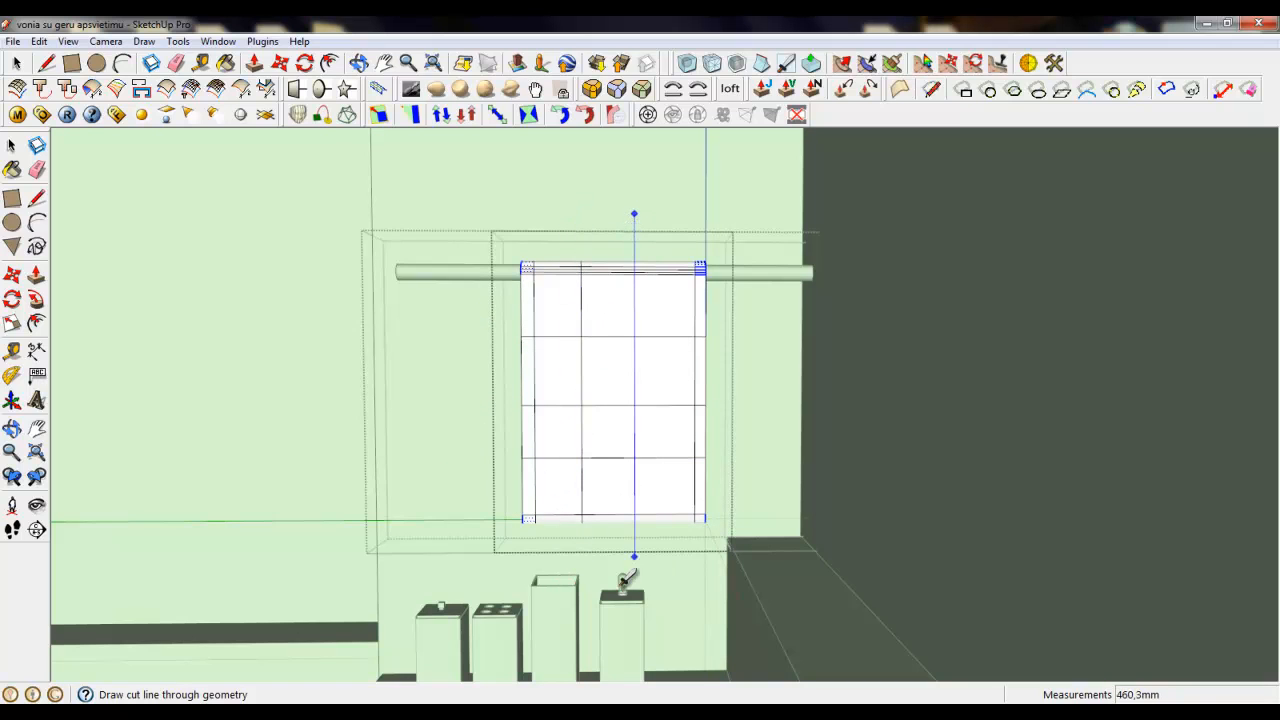
pyautogui.click(634, 557)
pyautogui.click(669, 215)
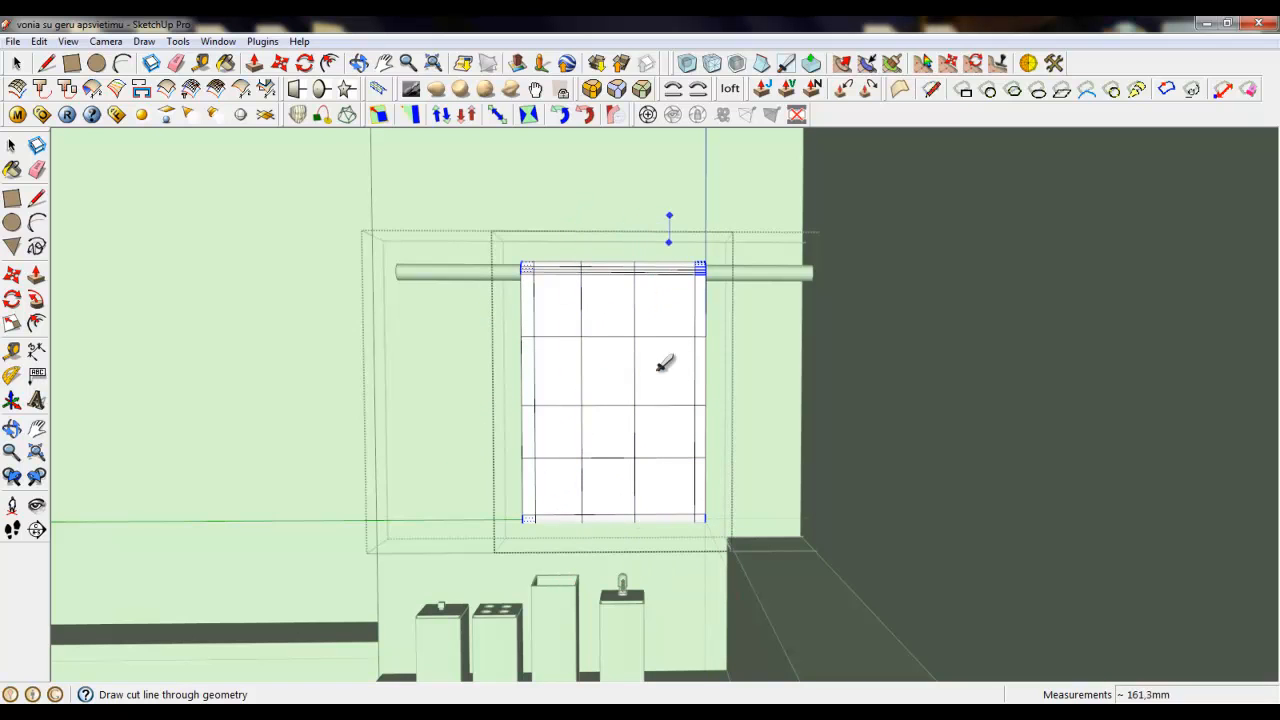
pyautogui.click(668, 550)
# Select the whole cut towel, subdivide its mesh, and select all of the subdivided geometry.
pyautogui.moveTo(646, 411); pyautogui.dragTo(908, 463, button='middle')
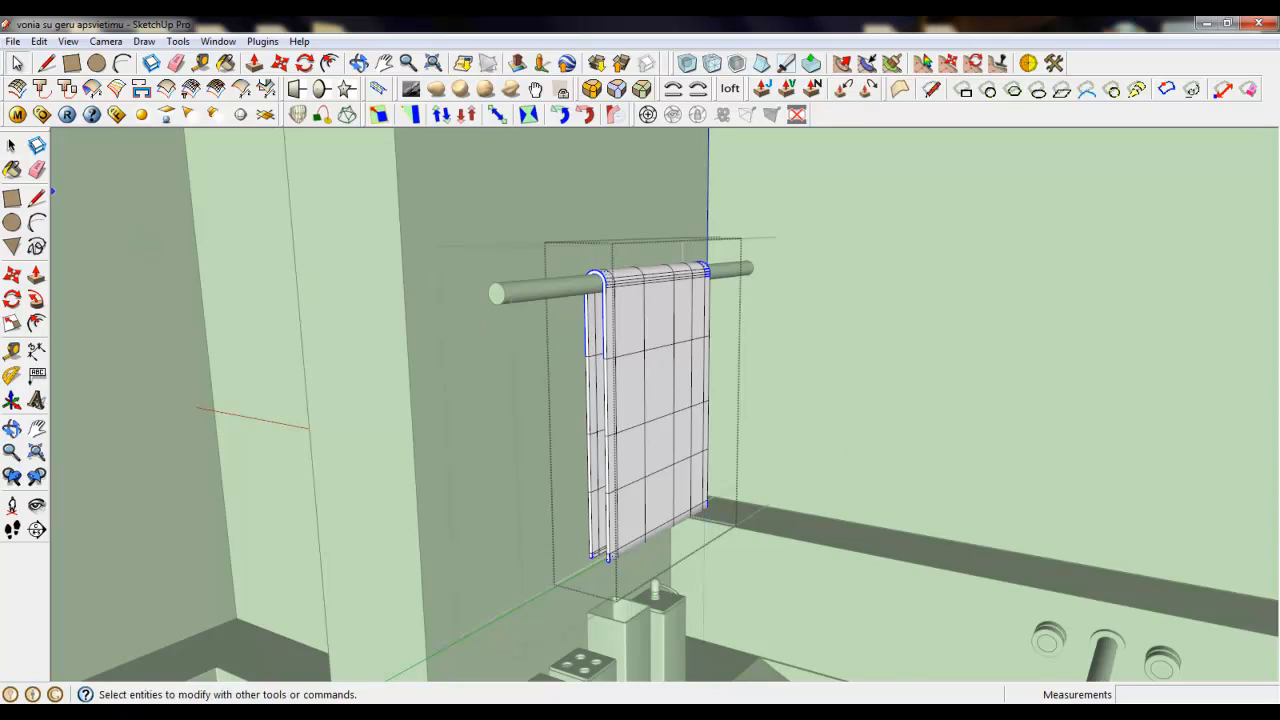
pyautogui.click(12, 71)
pyautogui.scroll(-1, 540, 300)
pyautogui.scroll(2, 616, 391)
pyautogui.tripleClick(620, 317)
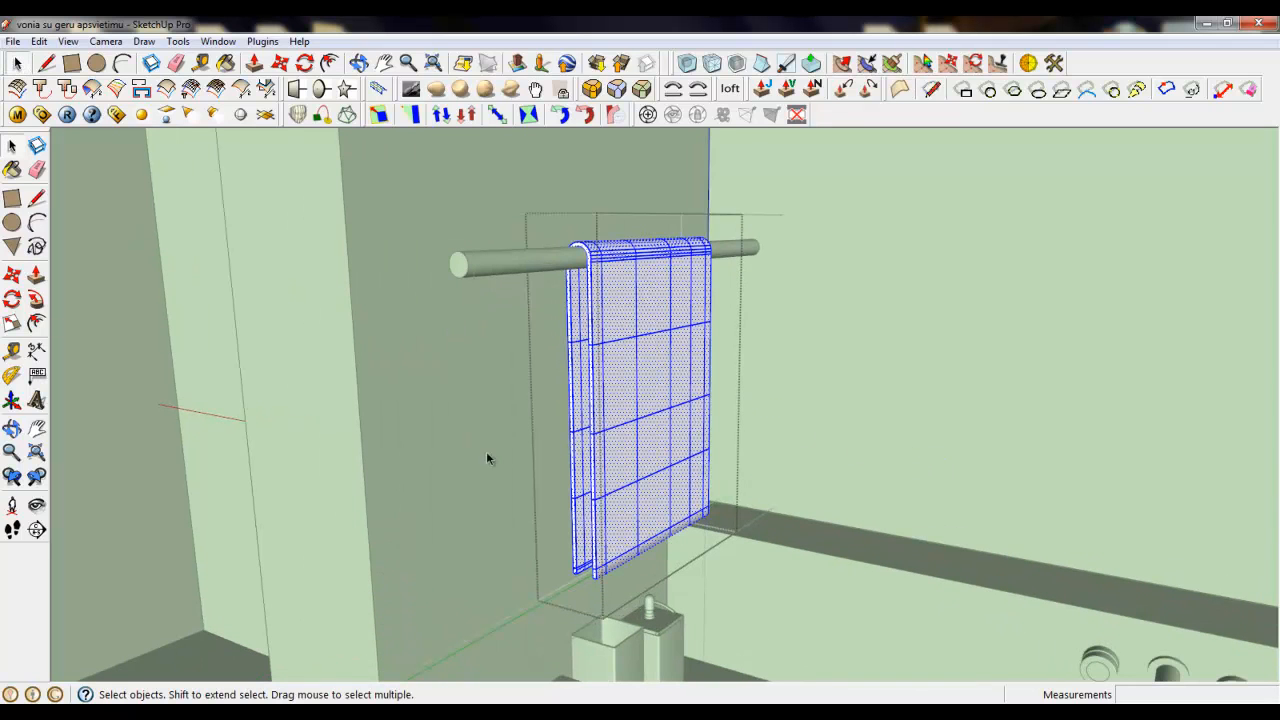
pyautogui.click(713, 63)
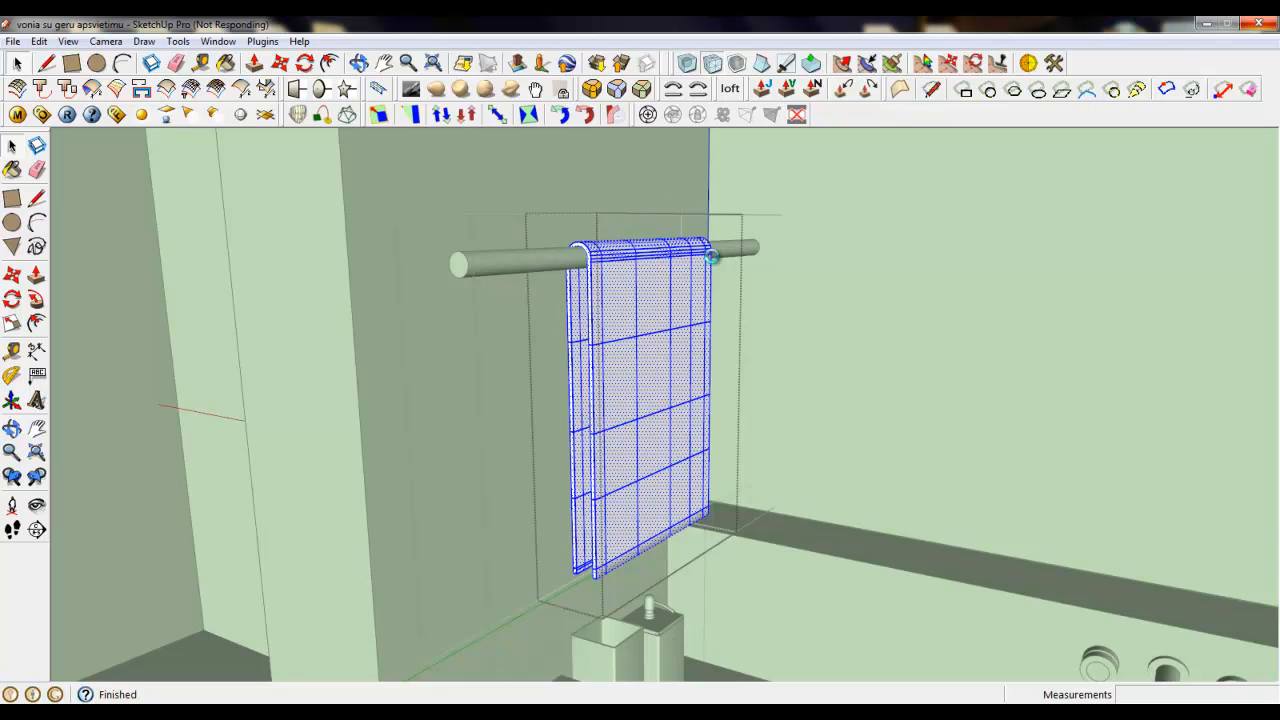
pyautogui.tripleClick(610, 317)
pyautogui.moveTo(627, 297); pyautogui.dragTo(563, 308, button='middle')
pyautogui.scroll(2, 563, 308)
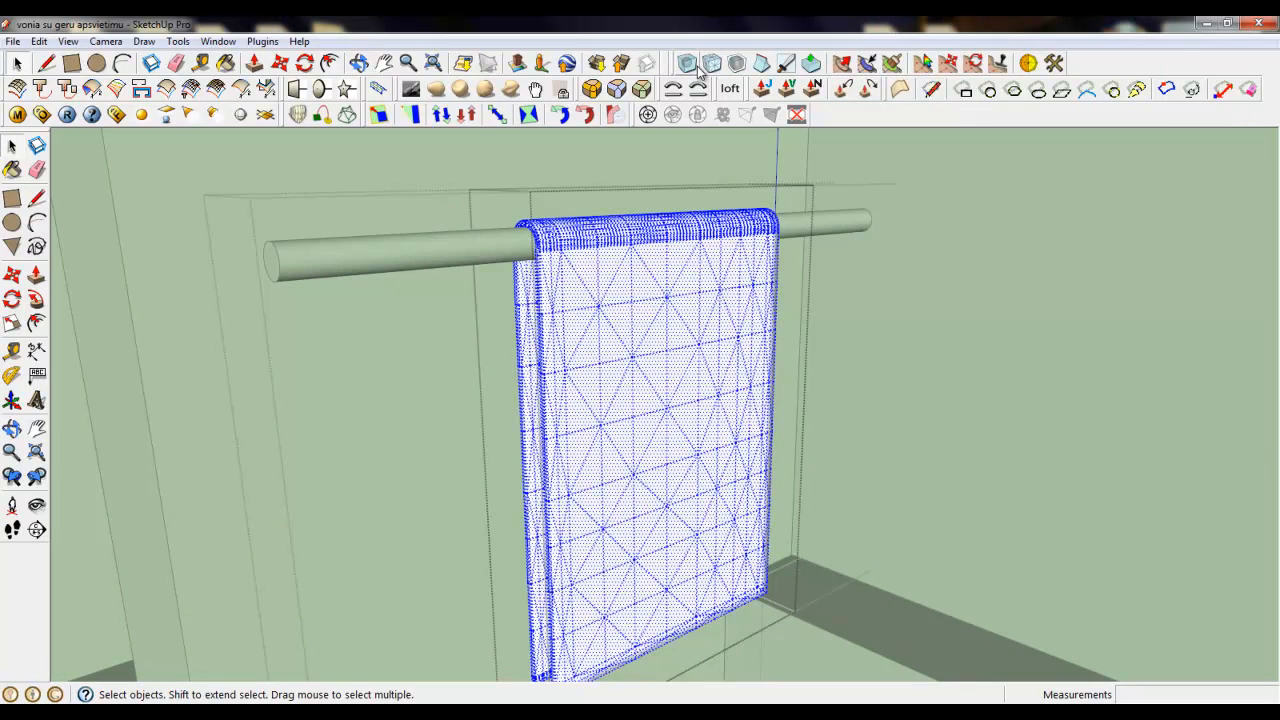
# Subdivide and smooth the selected towel mesh, and close both the towel group and the enclosing bar group.
pyautogui.click(697, 65)
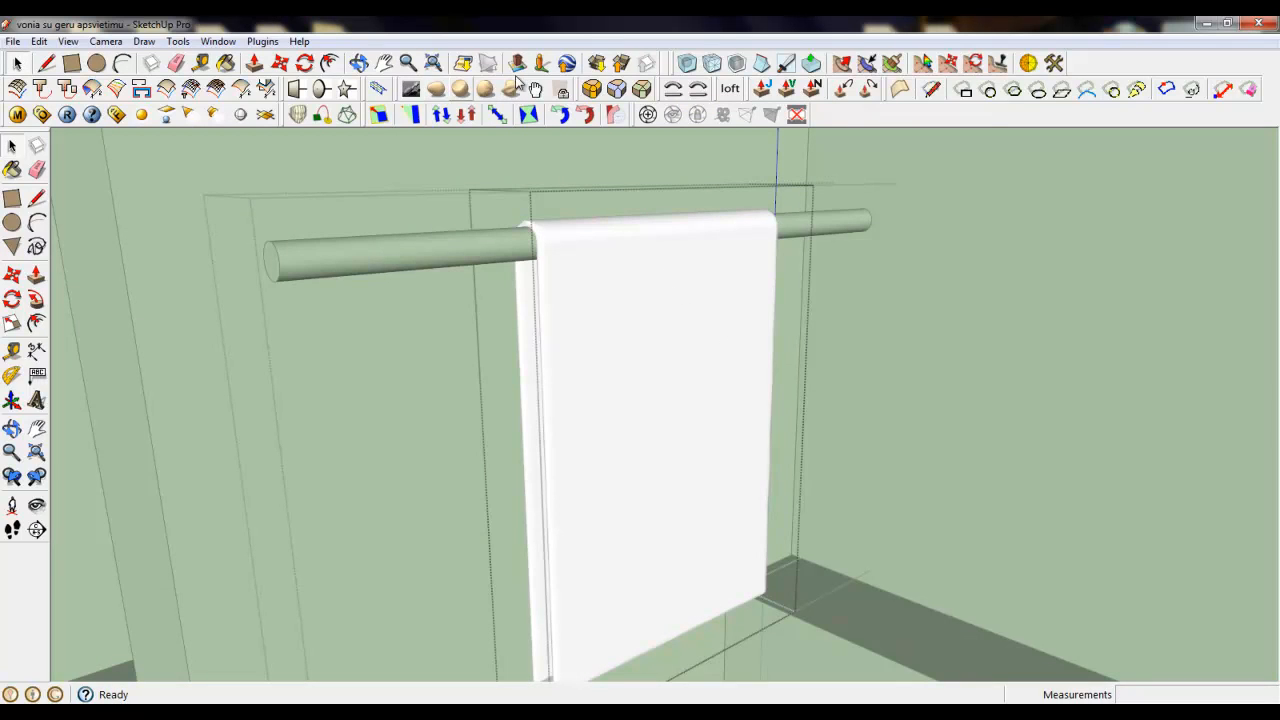
pyautogui.scroll(-5, 720, 182)
pyautogui.rightClick(589, 190)
pyautogui.middleClick(690, 291)
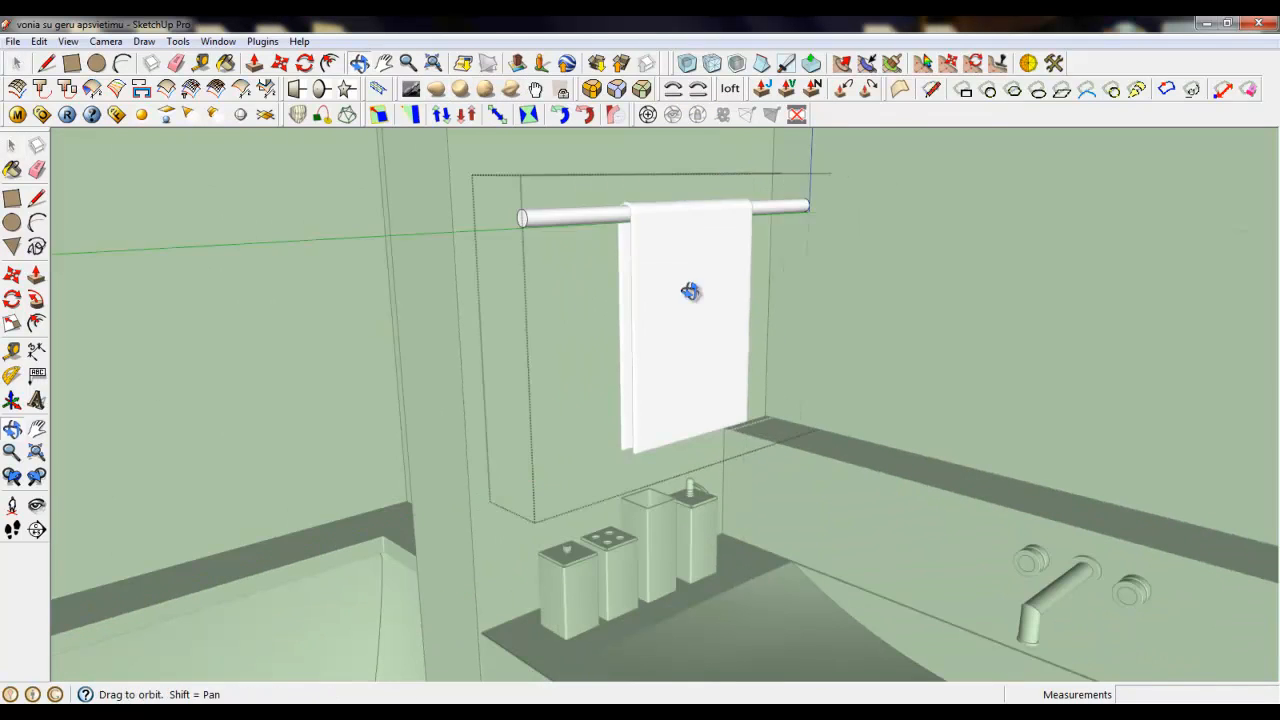
pyautogui.scroll(-3, 690, 291)
pyautogui.rightClick(821, 227)
pyautogui.click(850, 237)
pyautogui.scroll(5, 695, 276)
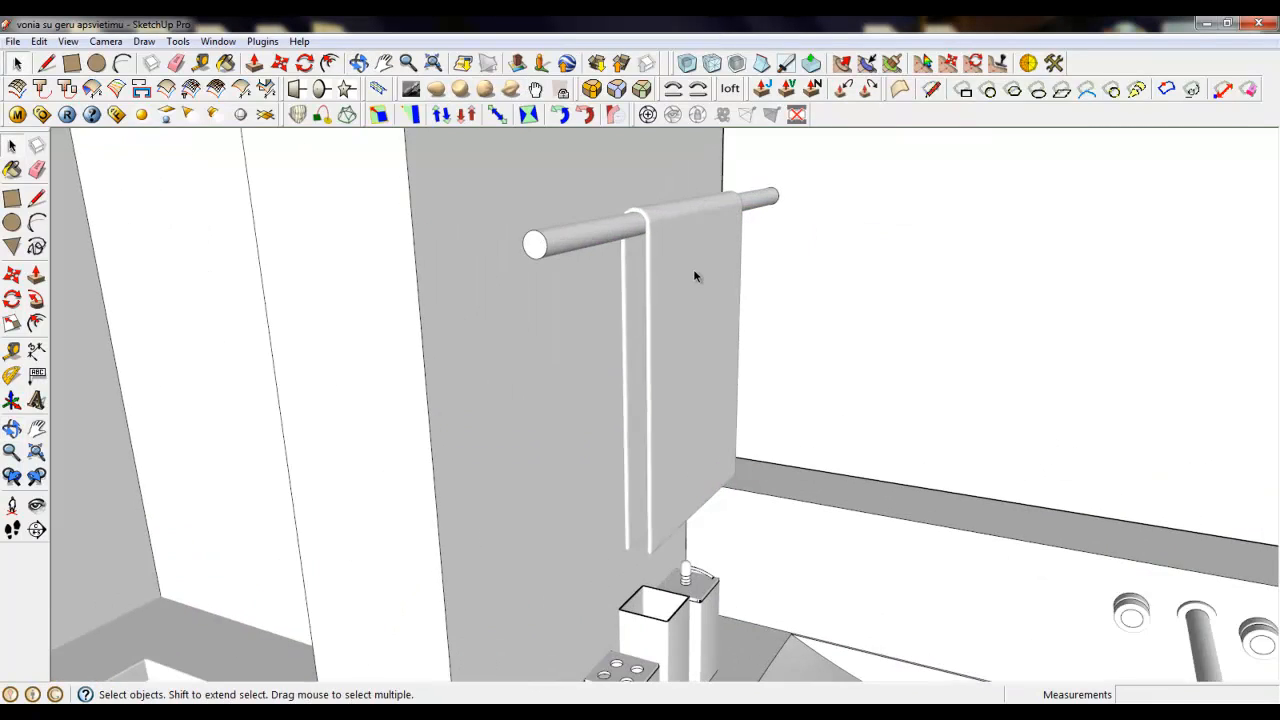
# Open the towel bar group and push the bar's free end face inward by about 95 mm.
pyautogui.moveTo(695, 276); pyautogui.dragTo(494, 283, button='middle')
pyautogui.doubleClick(517, 297)
pyautogui.scroll(4, 514, 285)
pyautogui.scroll(-2, 478, 298)
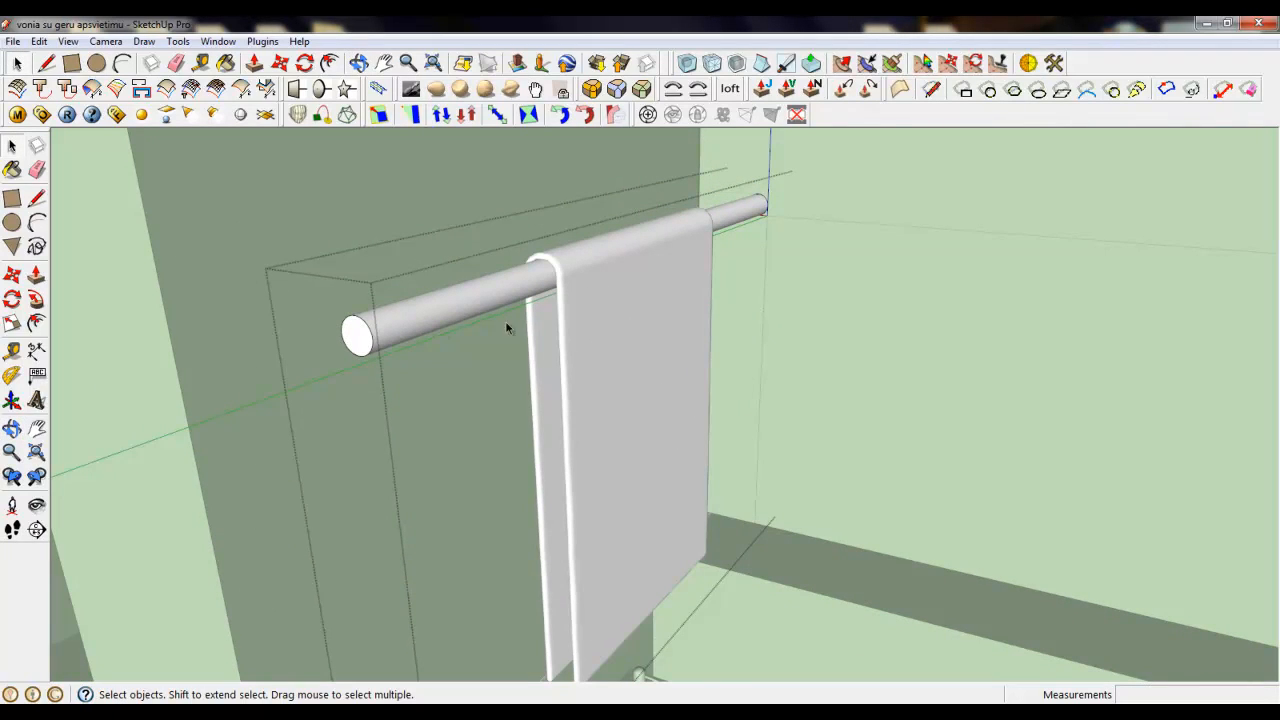
pyautogui.press('p')
pyautogui.moveTo(358, 336); pyautogui.dragTo(484, 293)
# Try to push/pull the bar's opposite end face, where it meets the side wall.
pyautogui.moveTo(651, 254); pyautogui.dragTo(434, 271, button='middle')
pyautogui.scroll(6, 806, 257)
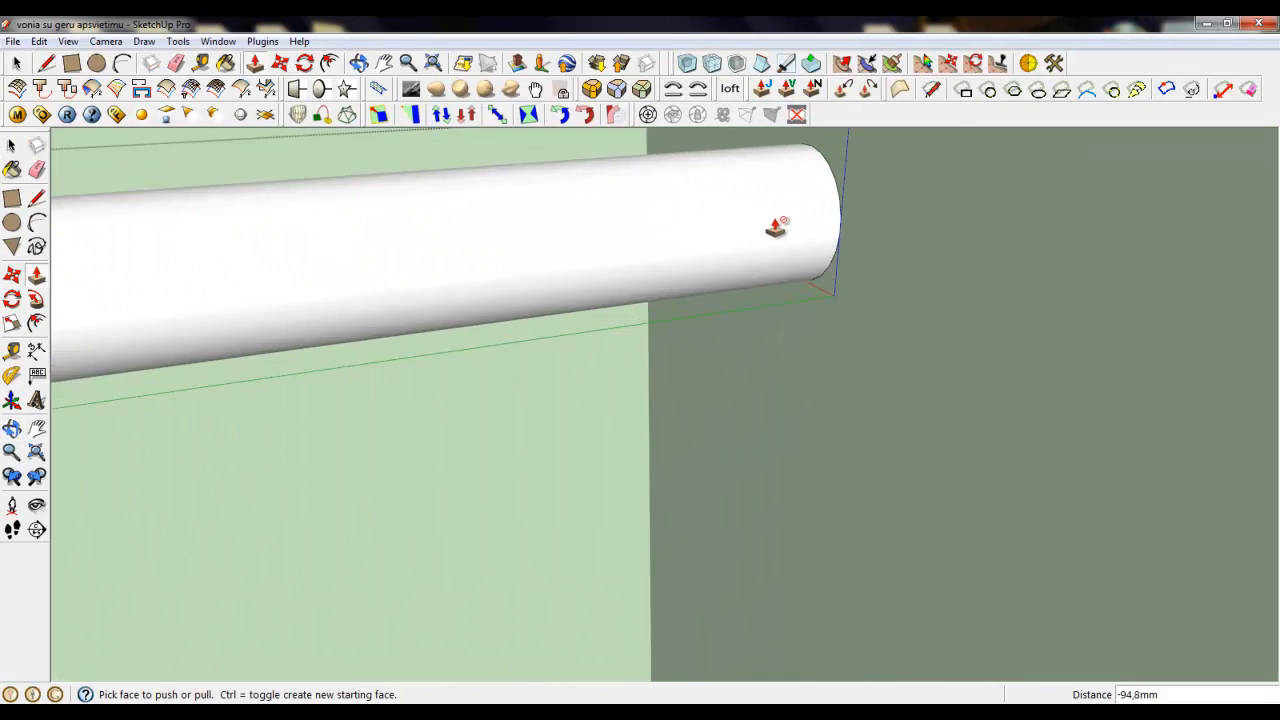
pyautogui.moveTo(771, 223); pyautogui.dragTo(538, 238, button='middle')
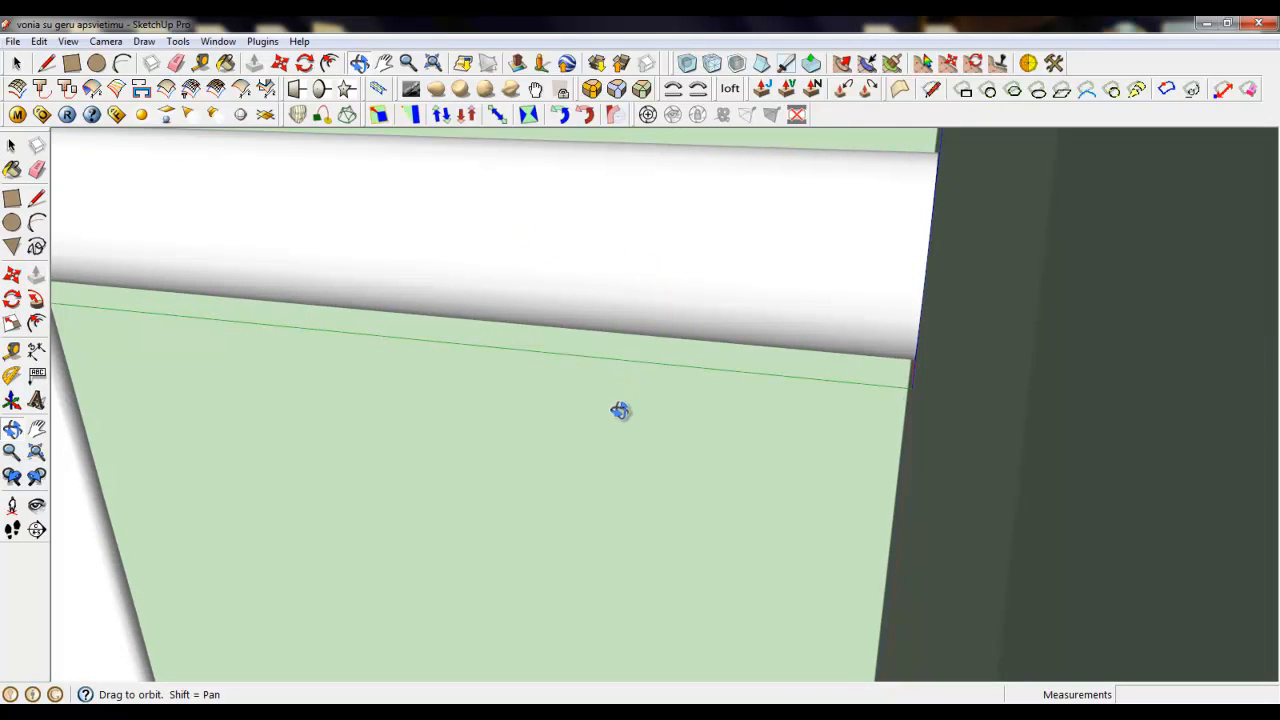
pyautogui.moveTo(623, 448); pyautogui.dragTo(740, 429, button='middle')
pyautogui.scroll(-5, 690, 465)
pyautogui.scroll(2, 775, 365)
pyautogui.moveTo(760, 385); pyautogui.dragTo(630, 345, button='middle')
pyautogui.click(751, 418)
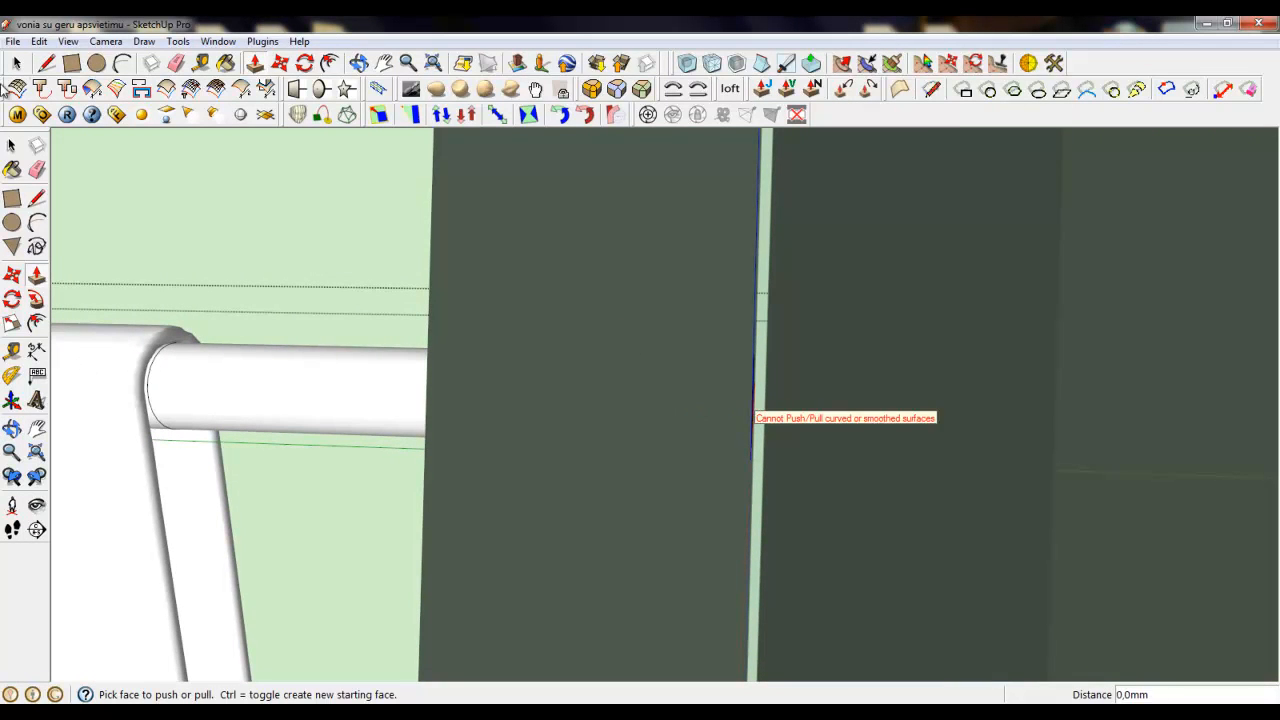
# Close the group and move the bar with its towel along the bar's length, clear of the side wall.
pyautogui.click(16, 62)
pyautogui.rightClick(248, 271)
pyautogui.click(264, 283)
pyautogui.click(268, 367)
pyautogui.moveTo(268, 367); pyautogui.dragTo(397, 199, button='middle')
pyautogui.click(278, 62)
pyautogui.click(637, 449)
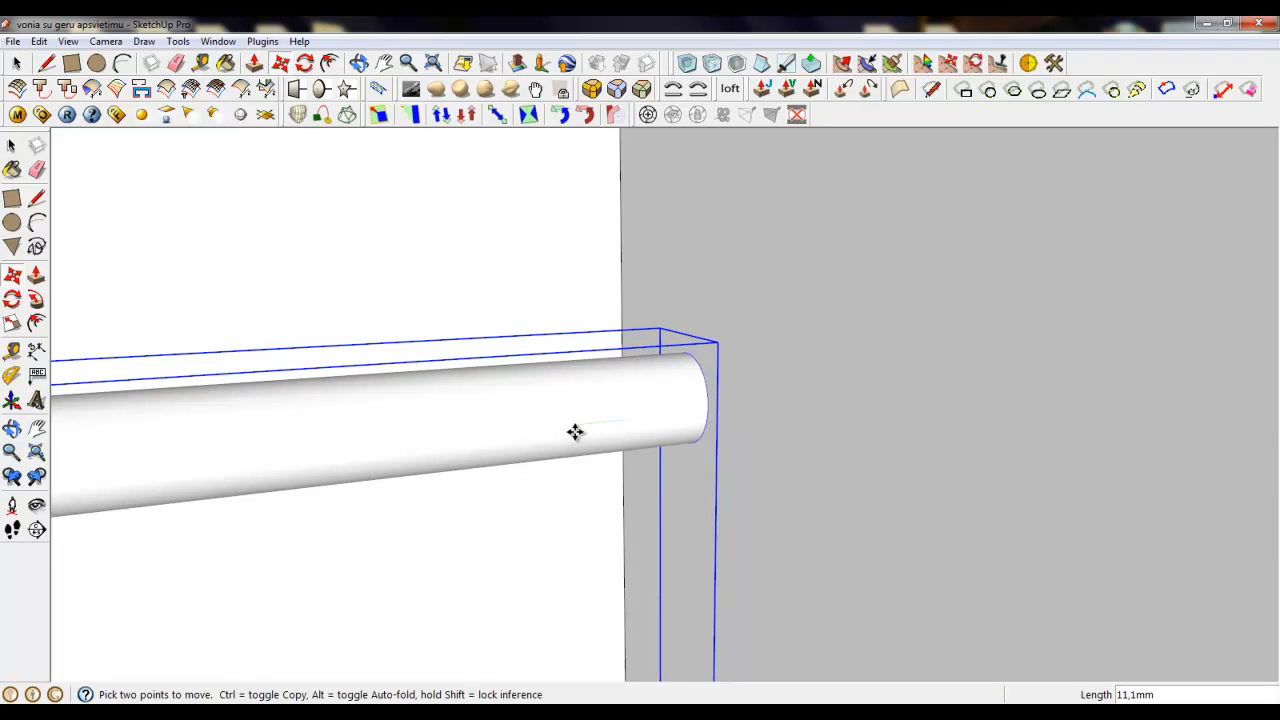
pyautogui.click(400, 443)
pyautogui.scroll(-10, 731, 354)
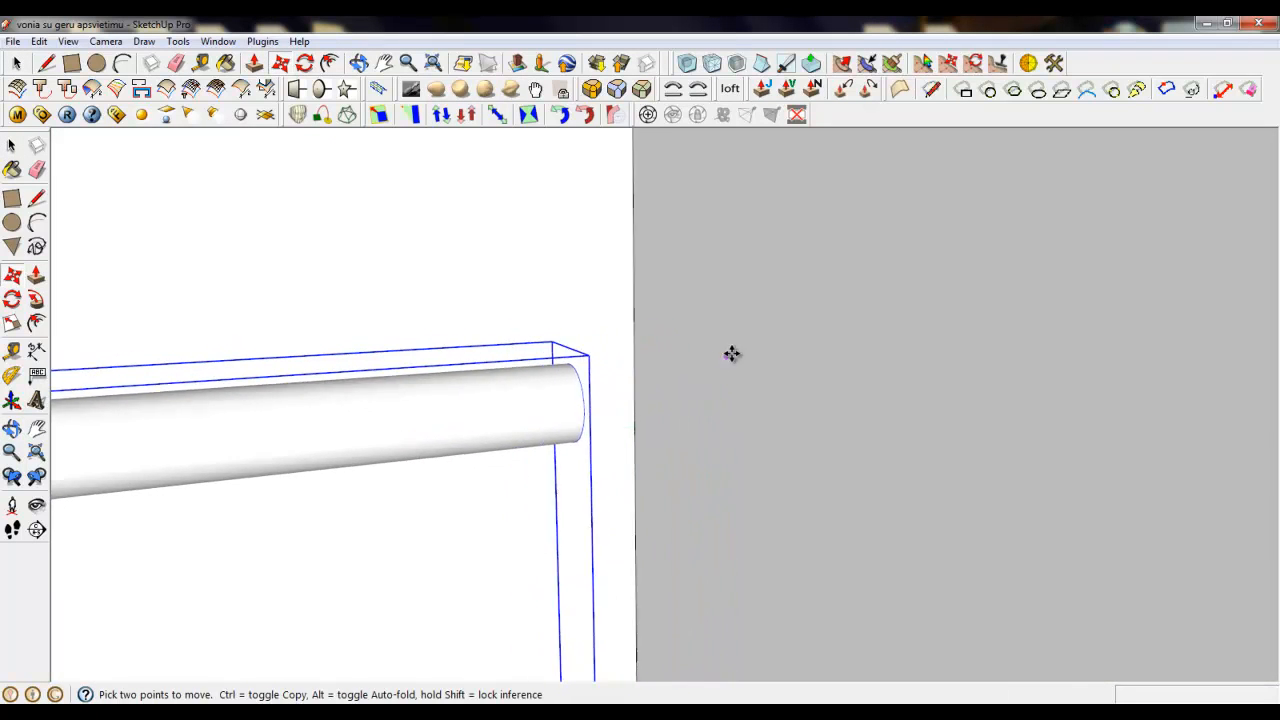
# Open the bar group, scale the round bar shorter along its length from the side-wall end, and close the group.
pyautogui.press('space')
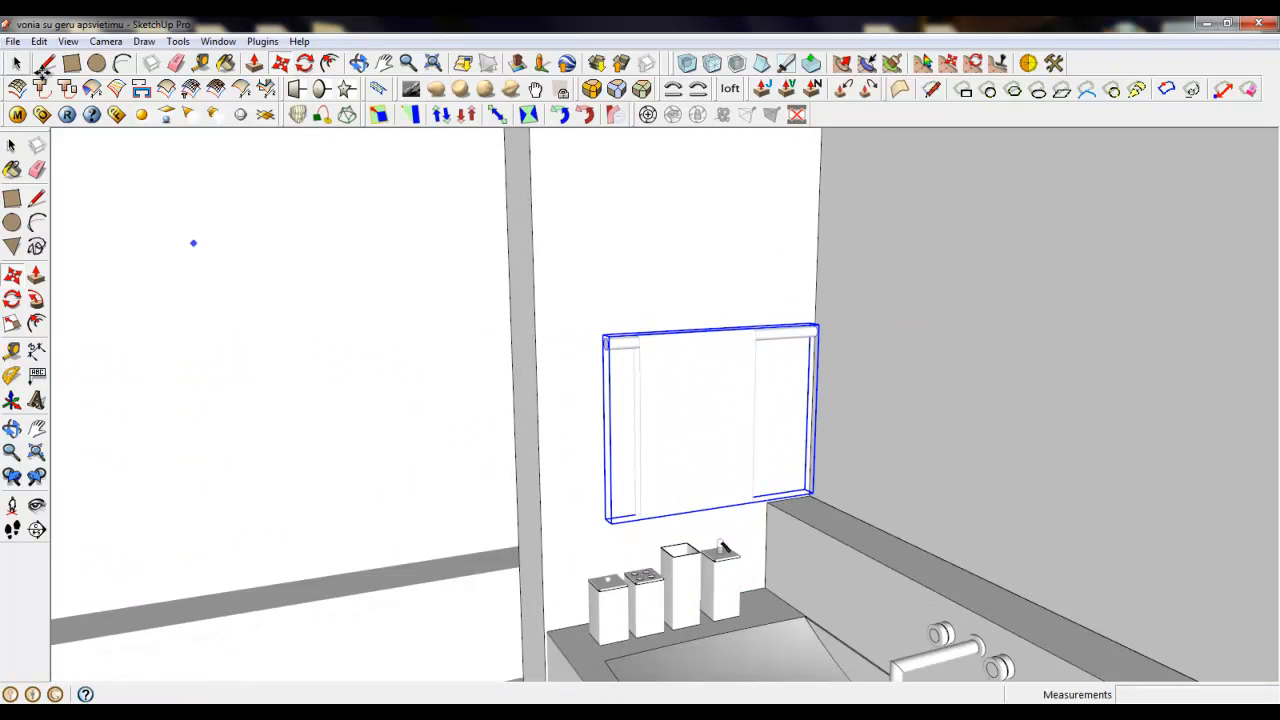
pyautogui.scroll(6, 800, 330)
pyautogui.doubleClick(830, 368)
pyautogui.click(830, 368)
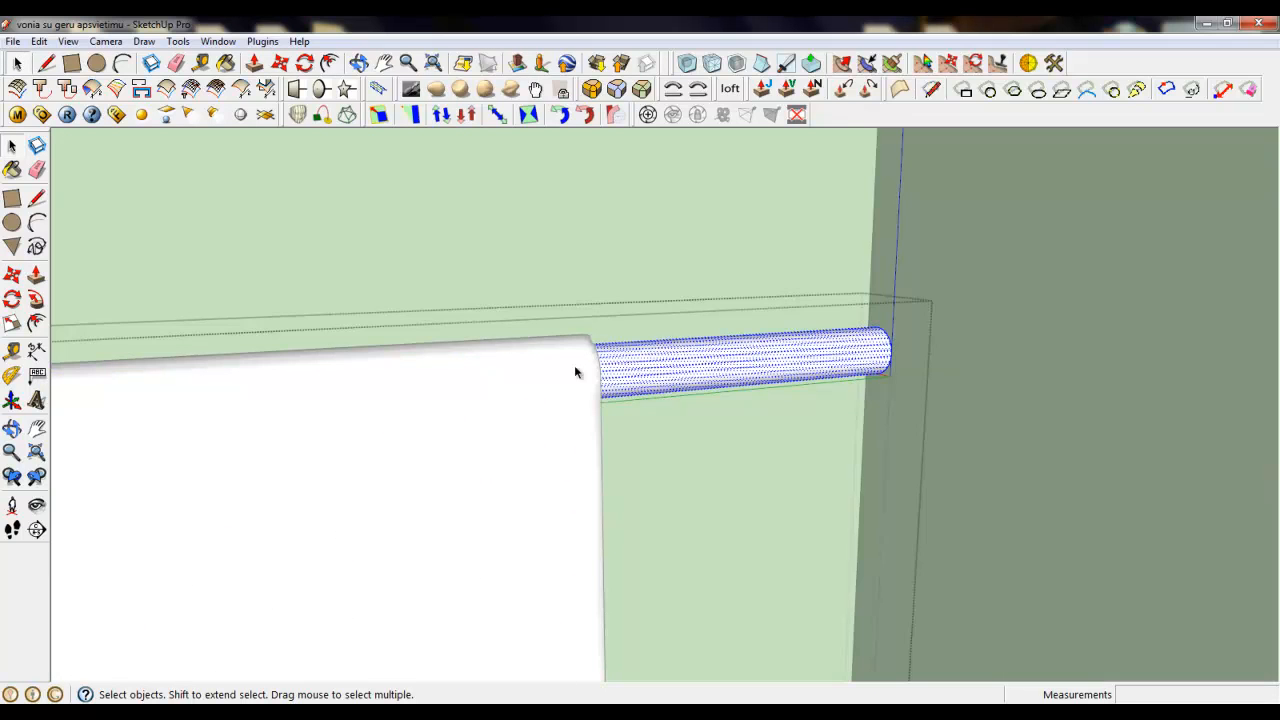
pyautogui.click(12, 323)
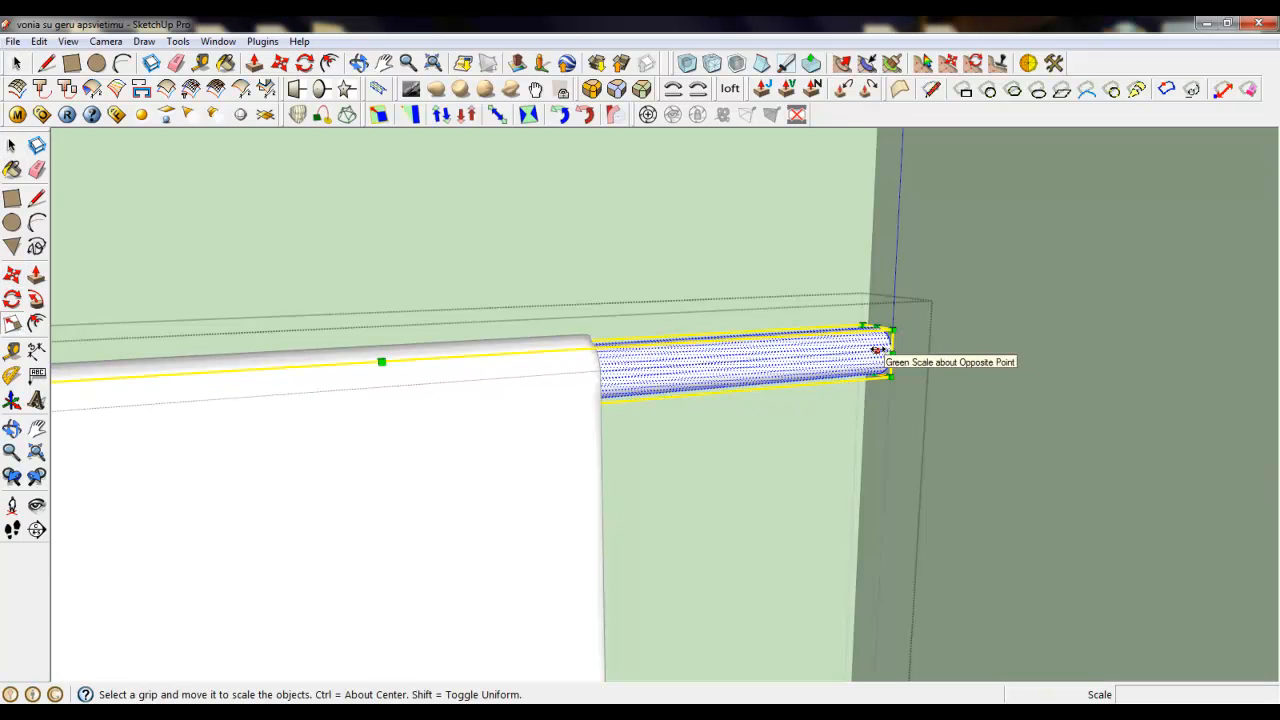
pyautogui.moveTo(887, 350); pyautogui.dragTo(648, 358)
pyautogui.rightClick(680, 286)
pyautogui.click(732, 295)
pyautogui.scroll(-6, 887, 253)
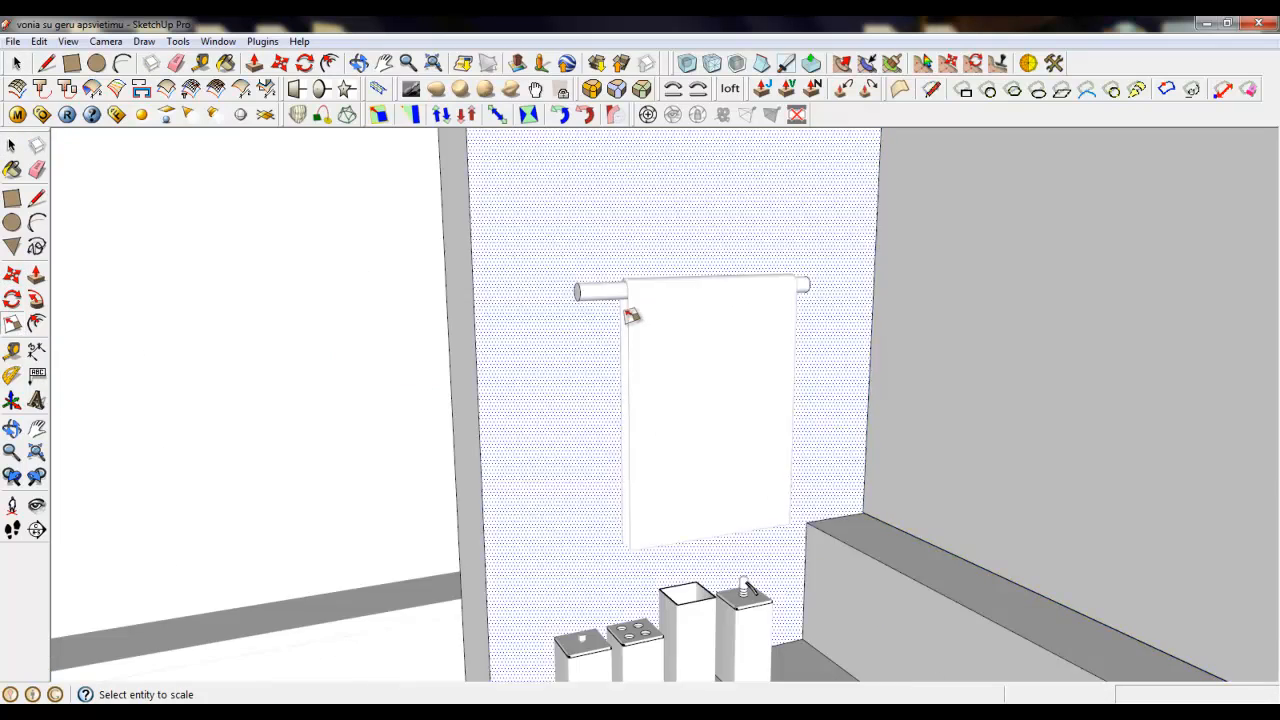
# Move the bar and towel group about 40 mm toward the wall behind it.
pyautogui.click(631, 314)
pyautogui.moveTo(631, 314); pyautogui.dragTo(869, 371, button='middle')
pyautogui.scroll(4, 668, 325)
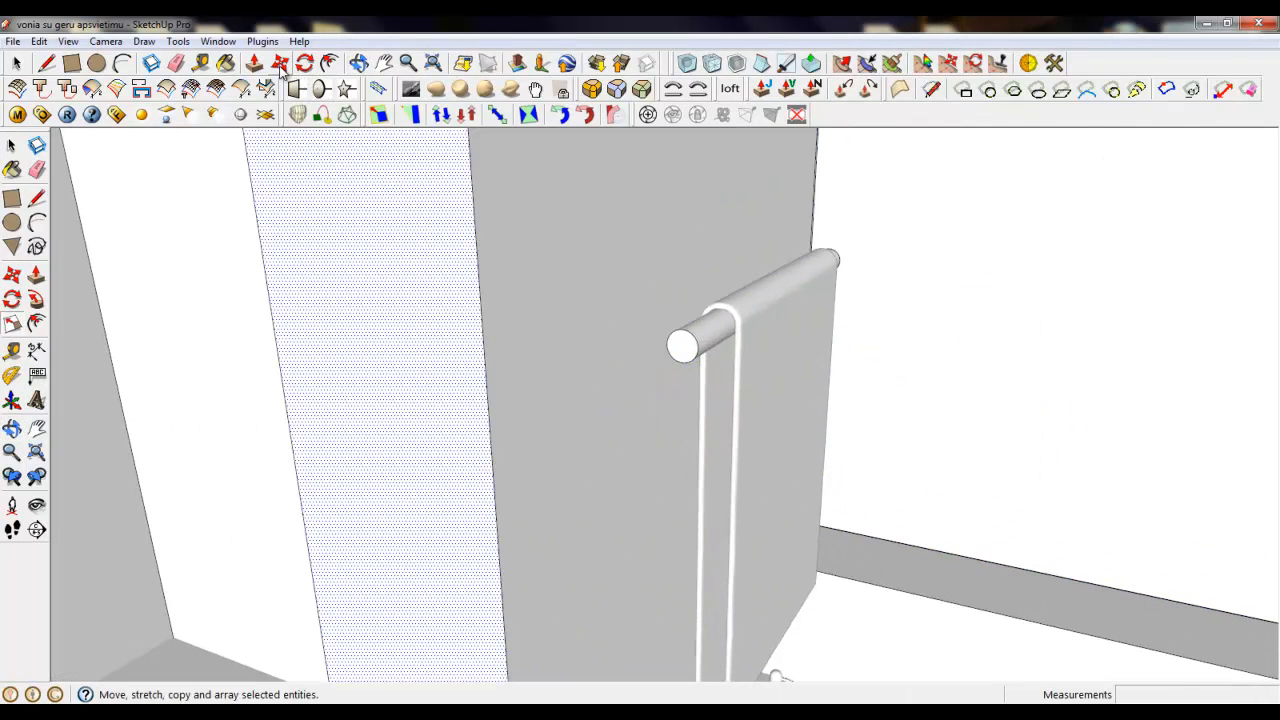
pyautogui.click(280, 63)
pyautogui.scroll(2, 679, 347)
pyautogui.press('space')
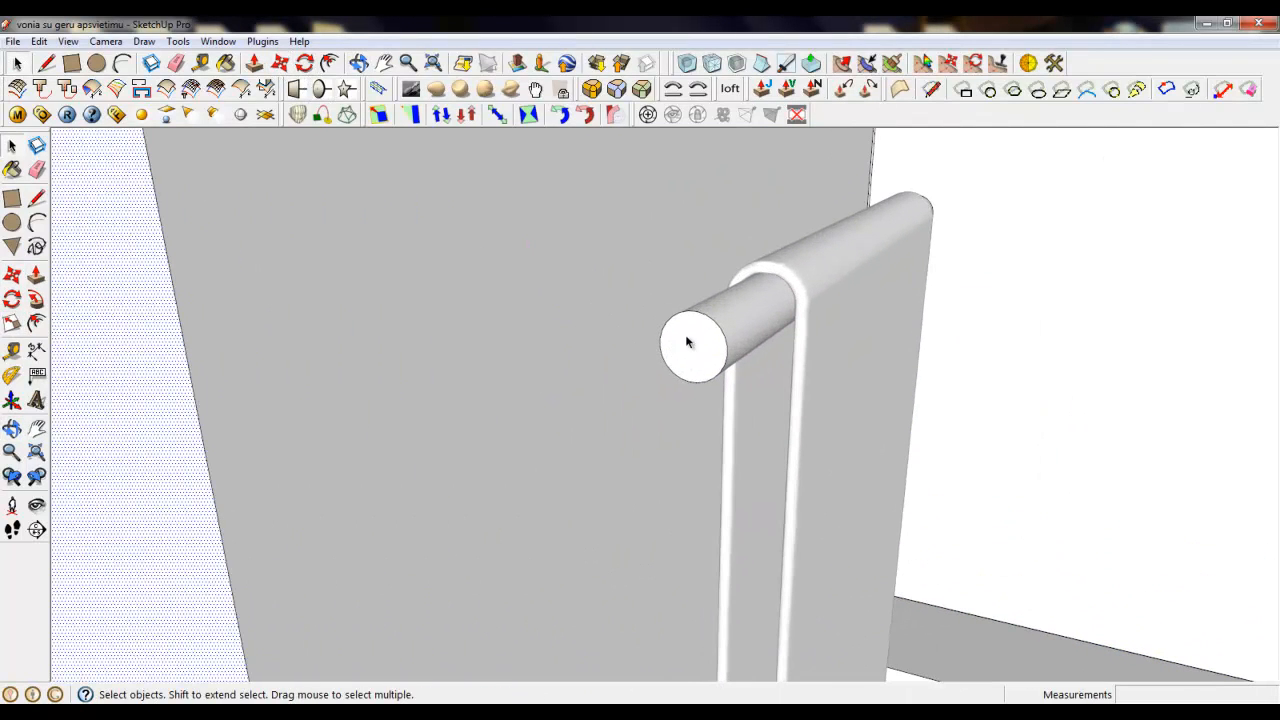
pyautogui.click(690, 342)
pyautogui.click(280, 63)
pyautogui.moveTo(790, 380); pyautogui.dragTo(857, 346, button='middle')
pyautogui.click(876, 259)
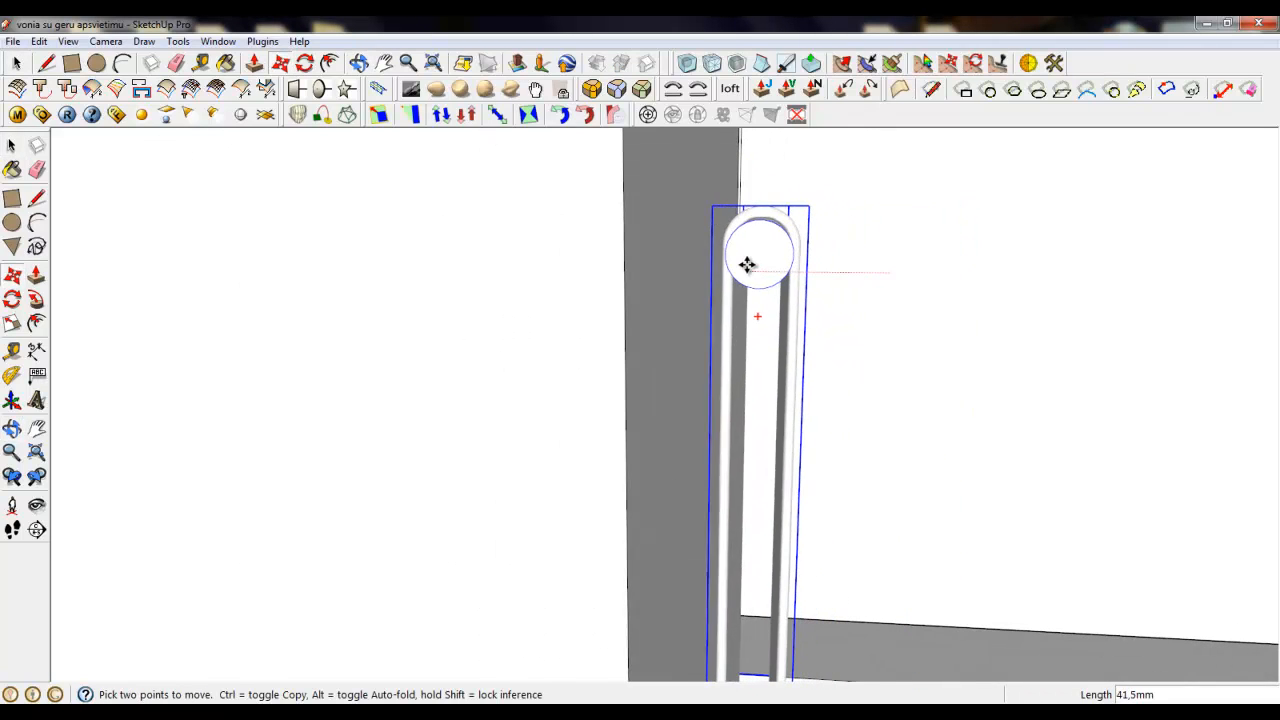
pyautogui.moveTo(761, 261); pyautogui.dragTo(509, 354, button='middle')
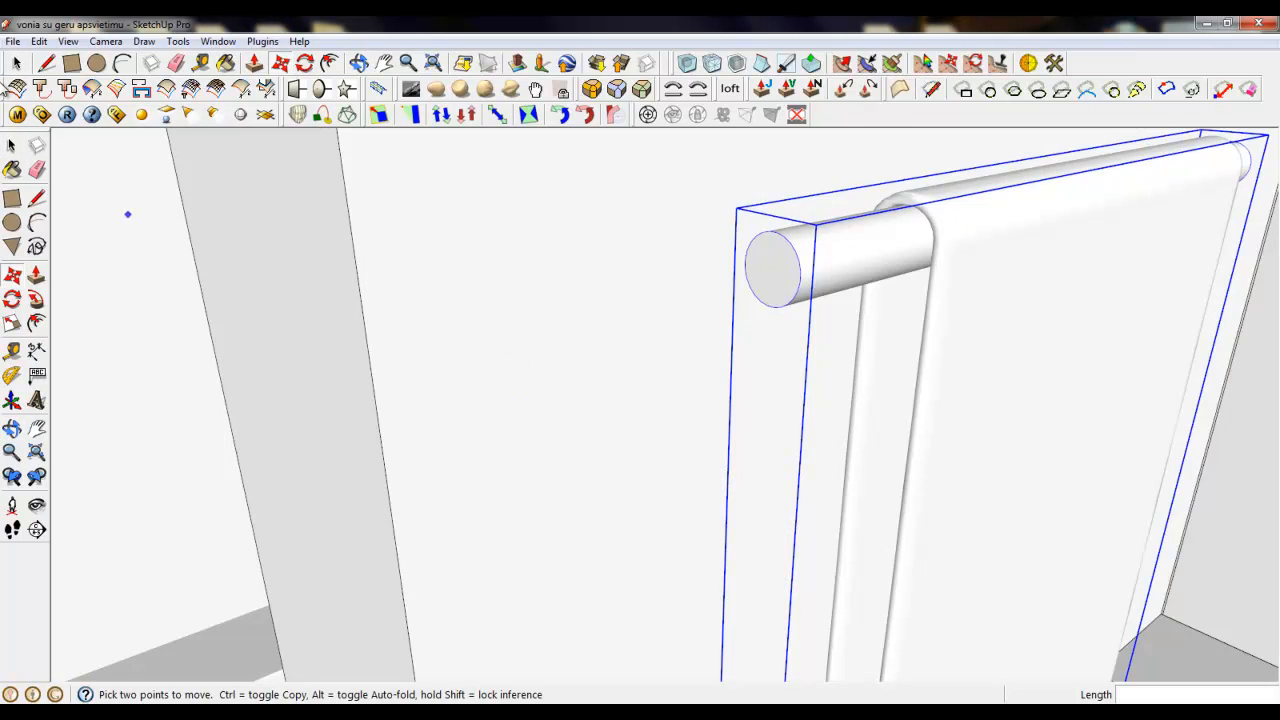
# Inside the group, draw a path from the bar's free end: about 36 mm along its axis plus a short segment toward the wall.
pyautogui.click(17, 64)
pyautogui.doubleClick(785, 266)
pyautogui.press('l')
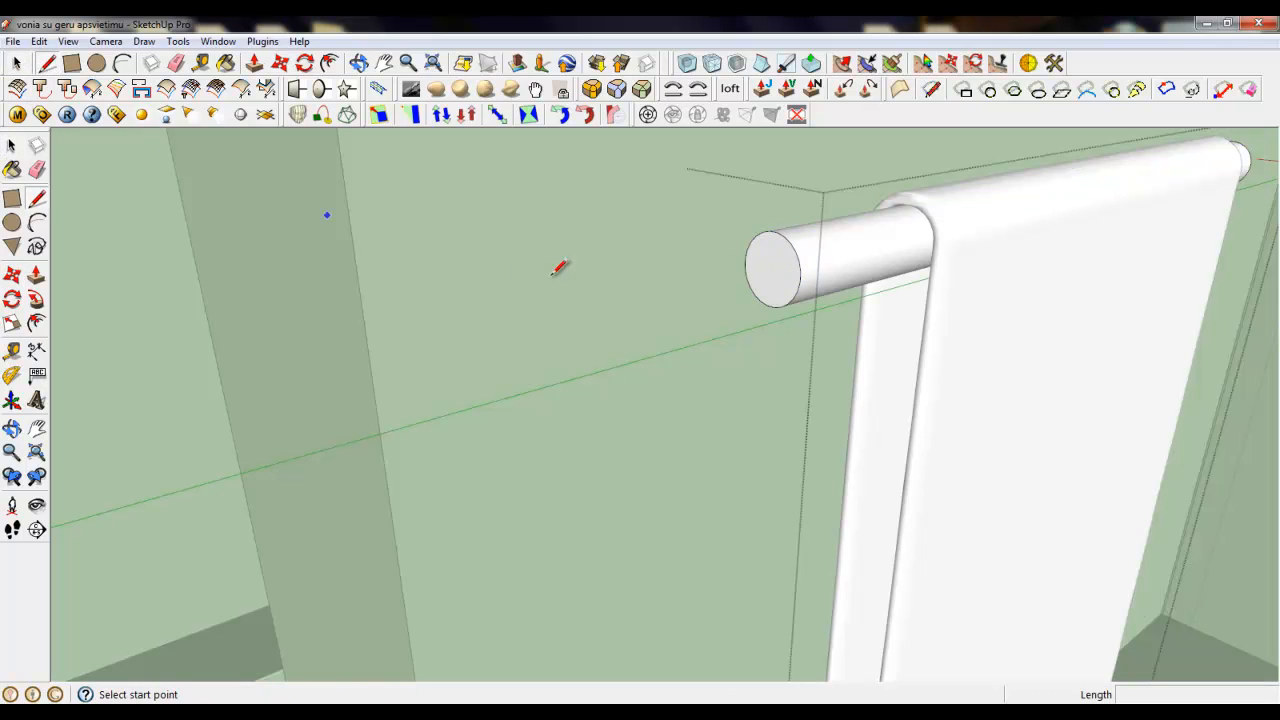
pyautogui.click(760, 301)
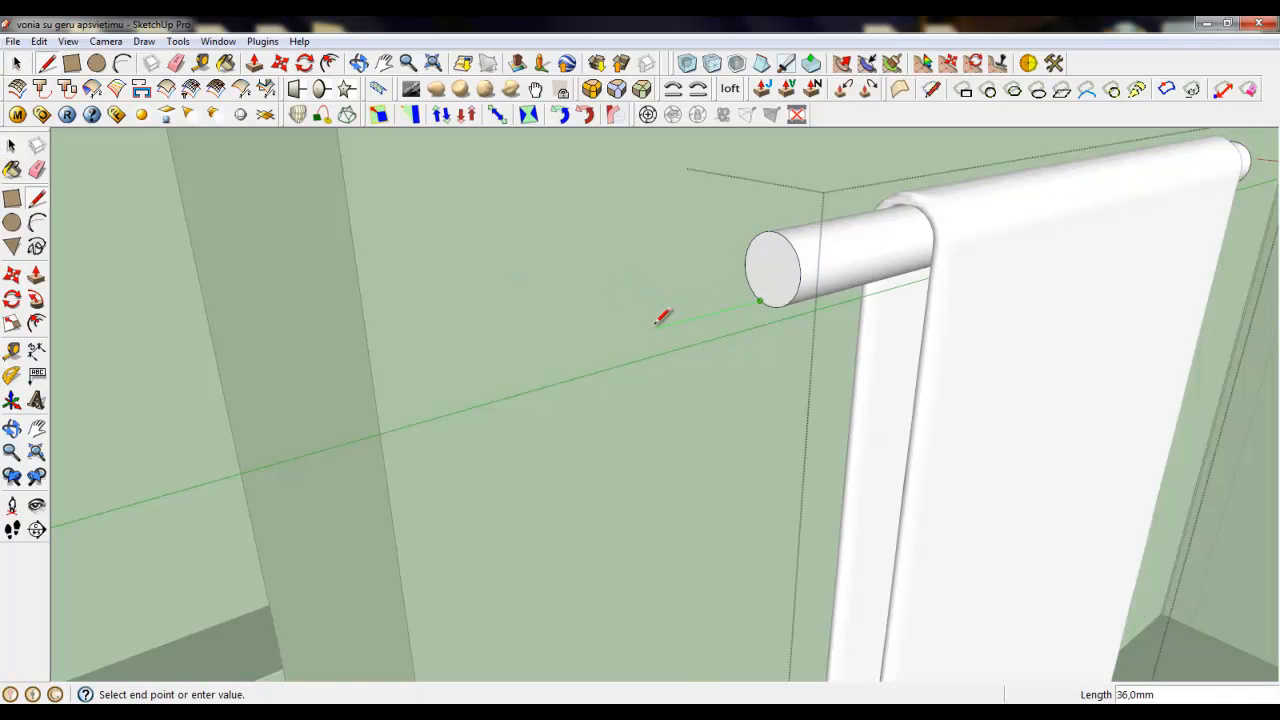
pyautogui.click(657, 322)
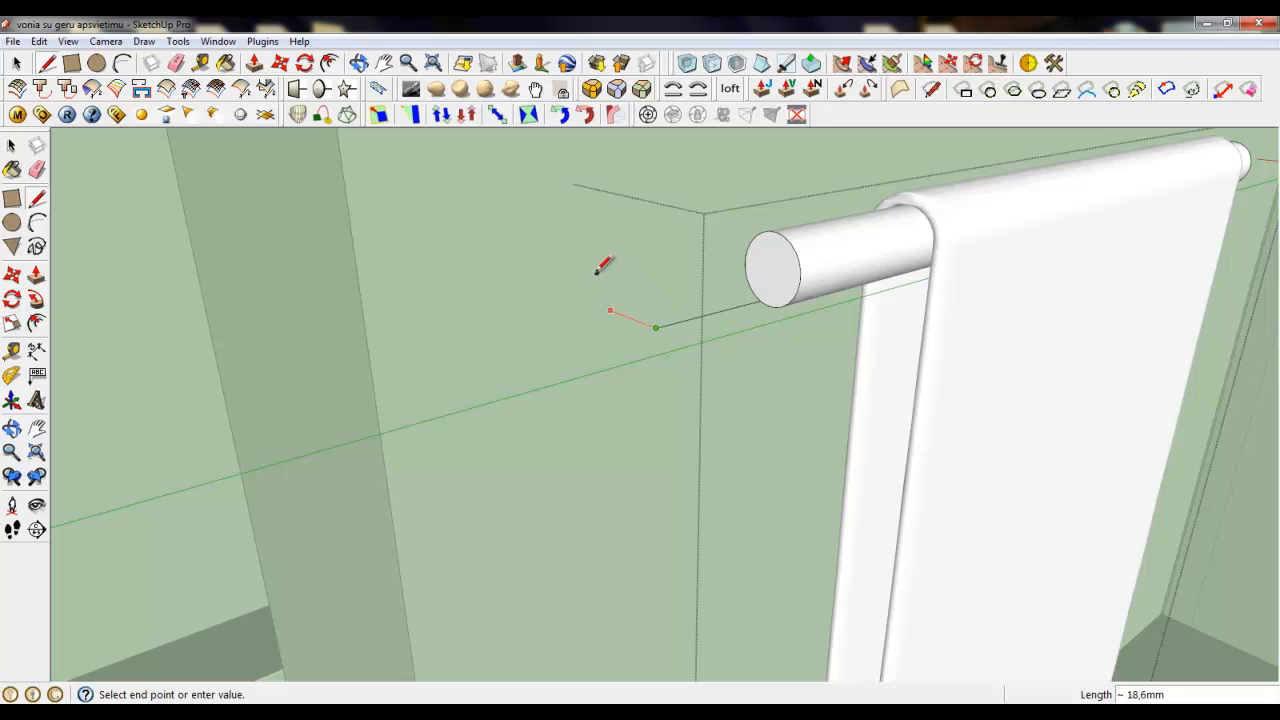
pyautogui.click(17, 63)
pyautogui.scroll(-4, 386, 464)
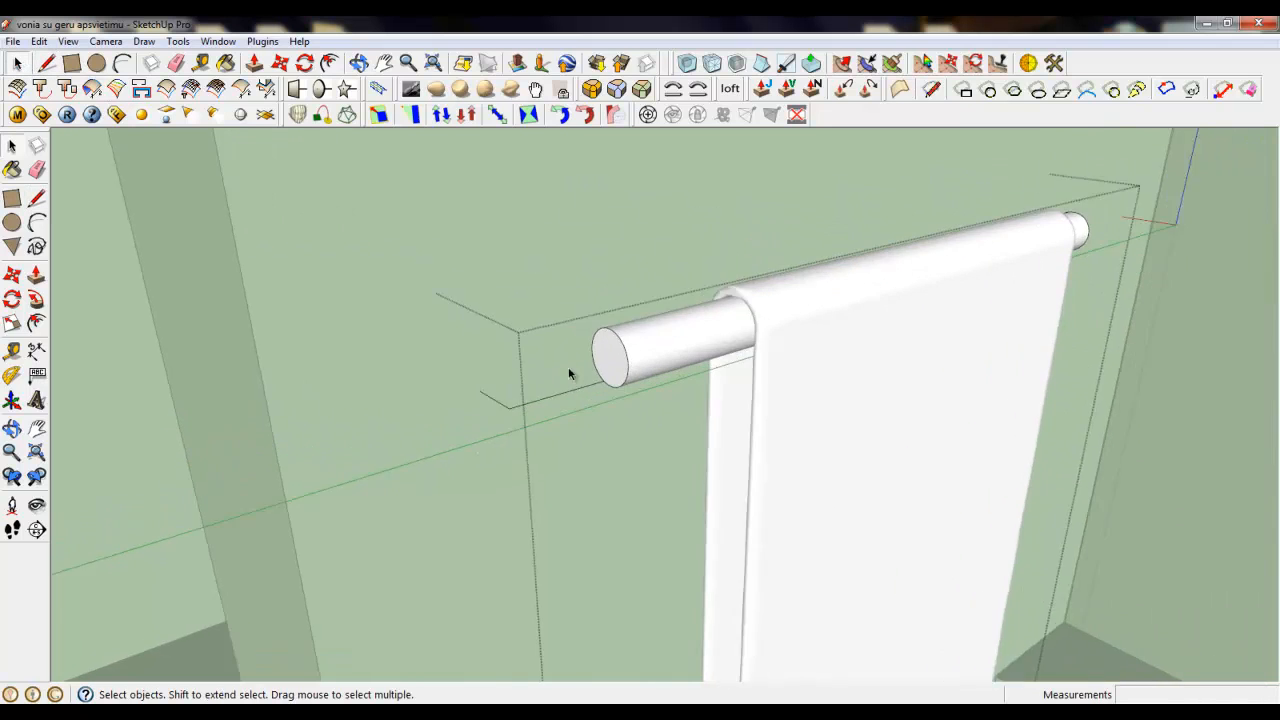
# Move the short path segment about 8.5 mm closer to the bar's end.
pyautogui.scroll(5, 574, 382)
pyautogui.moveTo(303, 331); pyautogui.dragTo(563, 533)
pyautogui.press('m')
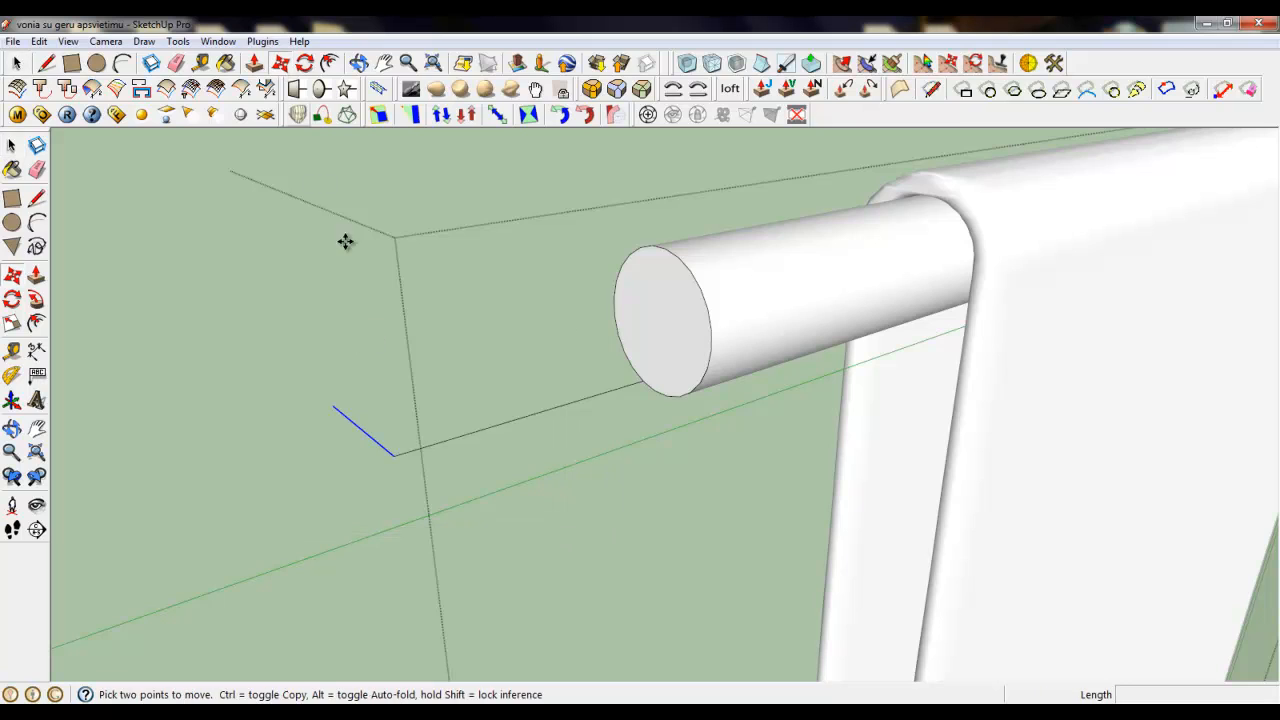
pyautogui.click(371, 435)
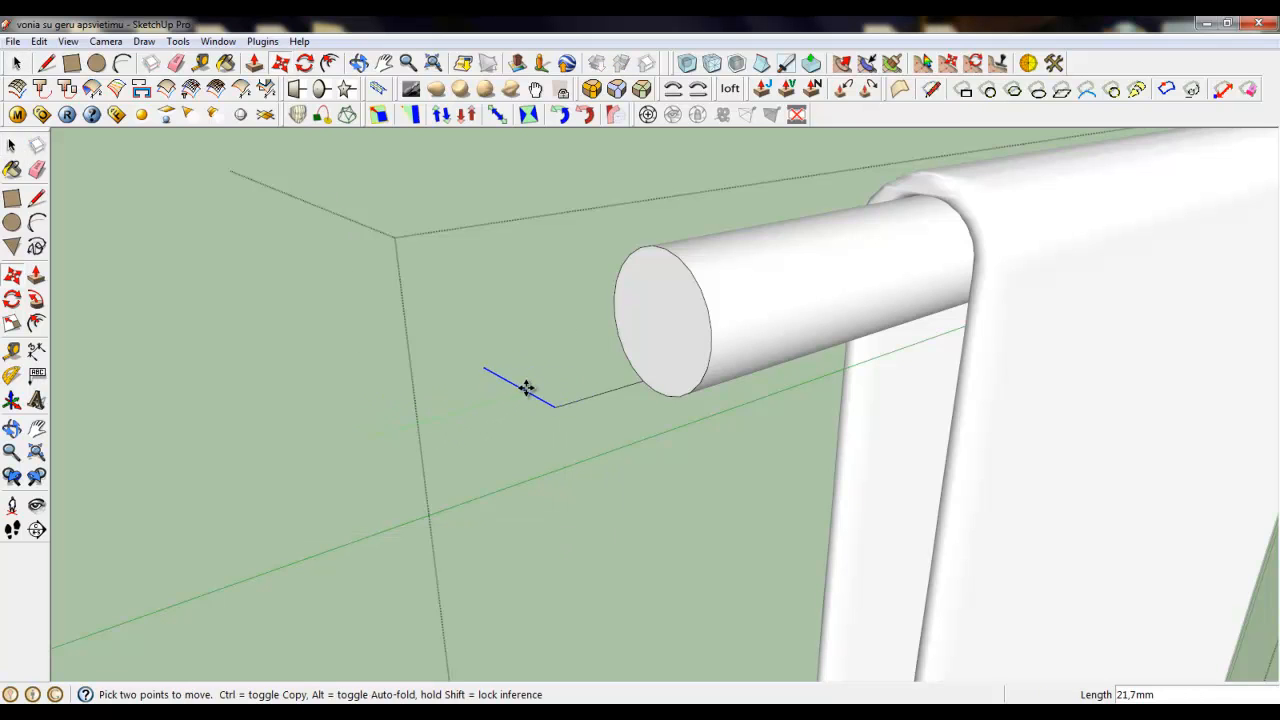
pyautogui.click(435, 418)
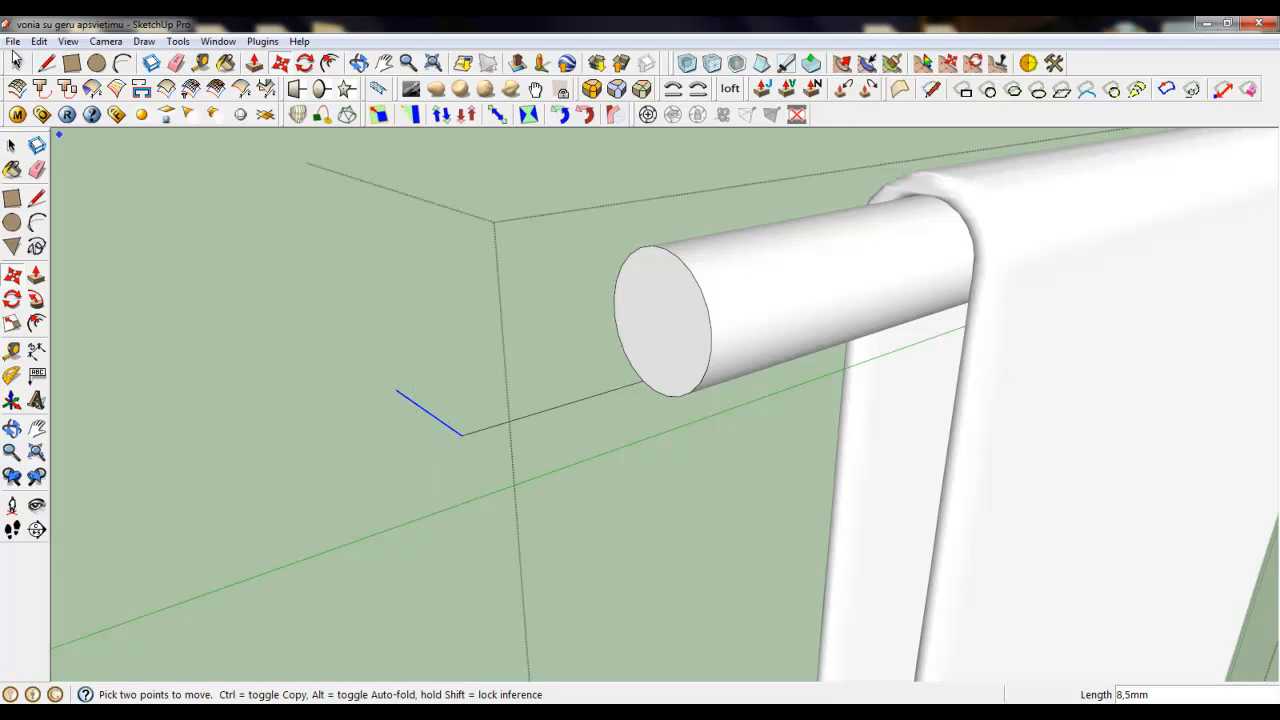
# Sweep the bar's end face along the two-segment path with Follow Me to form a bent end.
pyautogui.press('space')
pyautogui.click(659, 345)
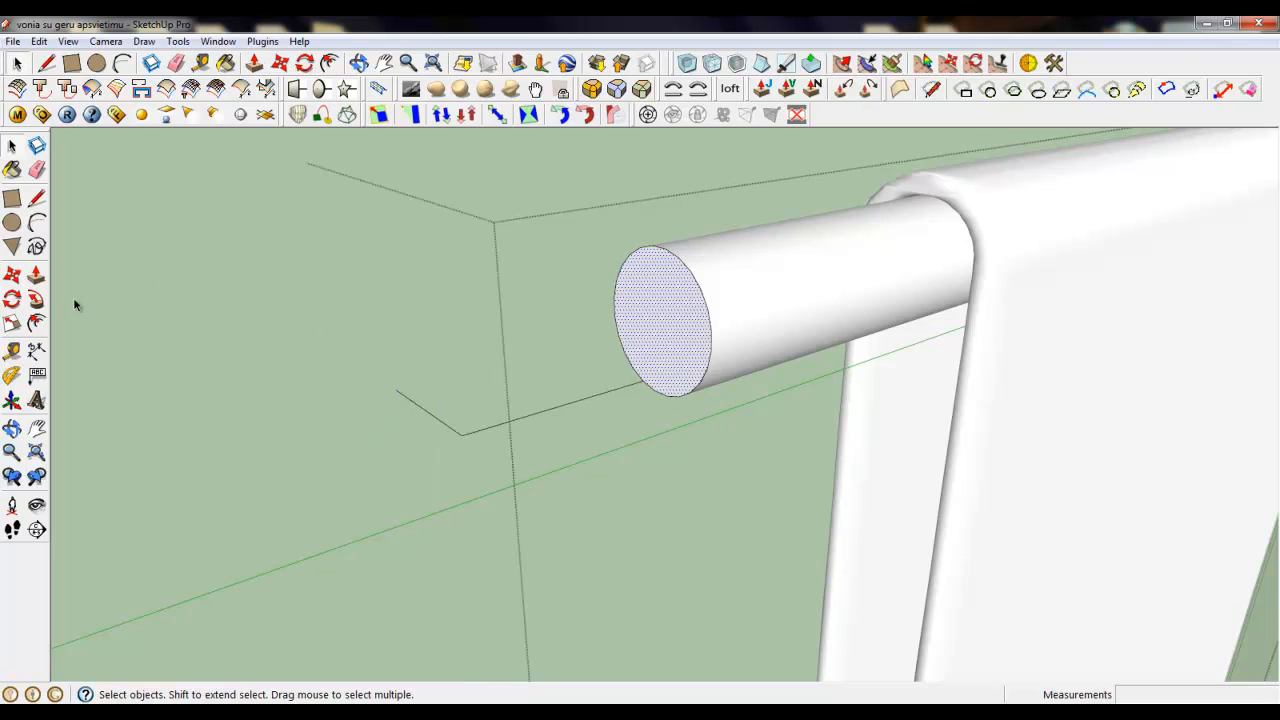
pyautogui.click(466, 432)
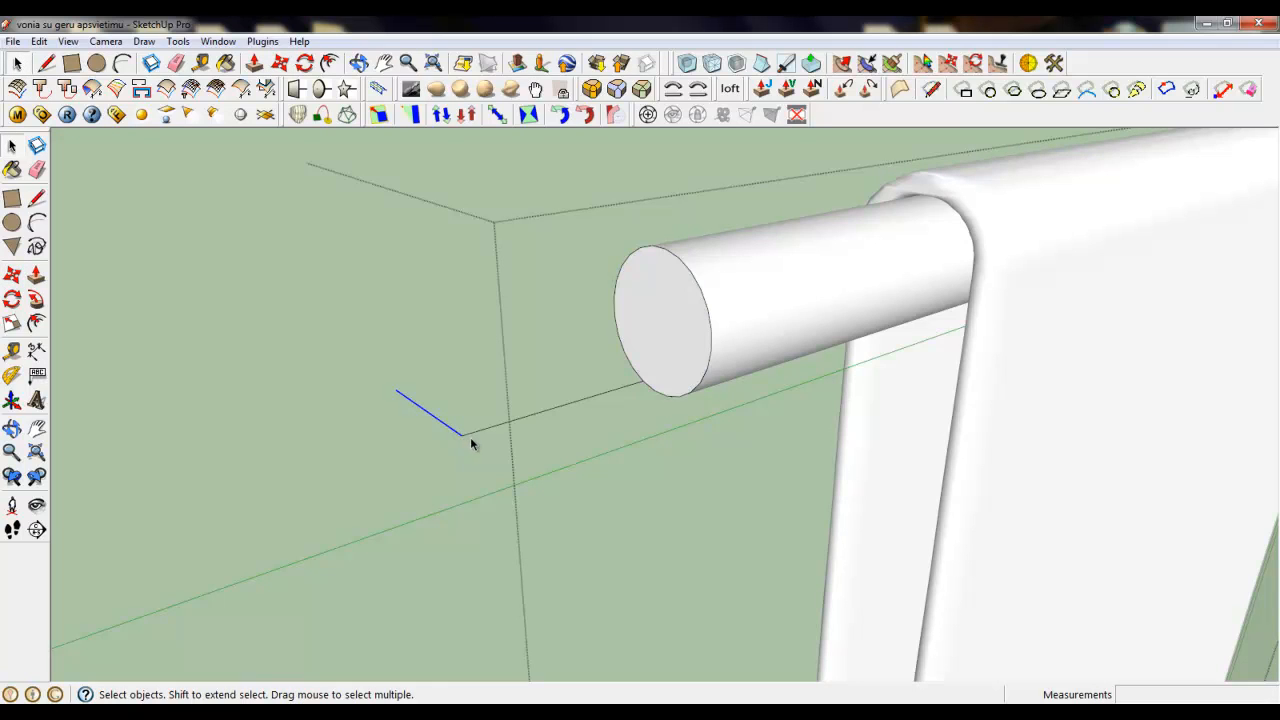
pyautogui.keyDown('shift'); pyautogui.click(472, 431); pyautogui.keyUp('shift')
pyautogui.click(35, 300)
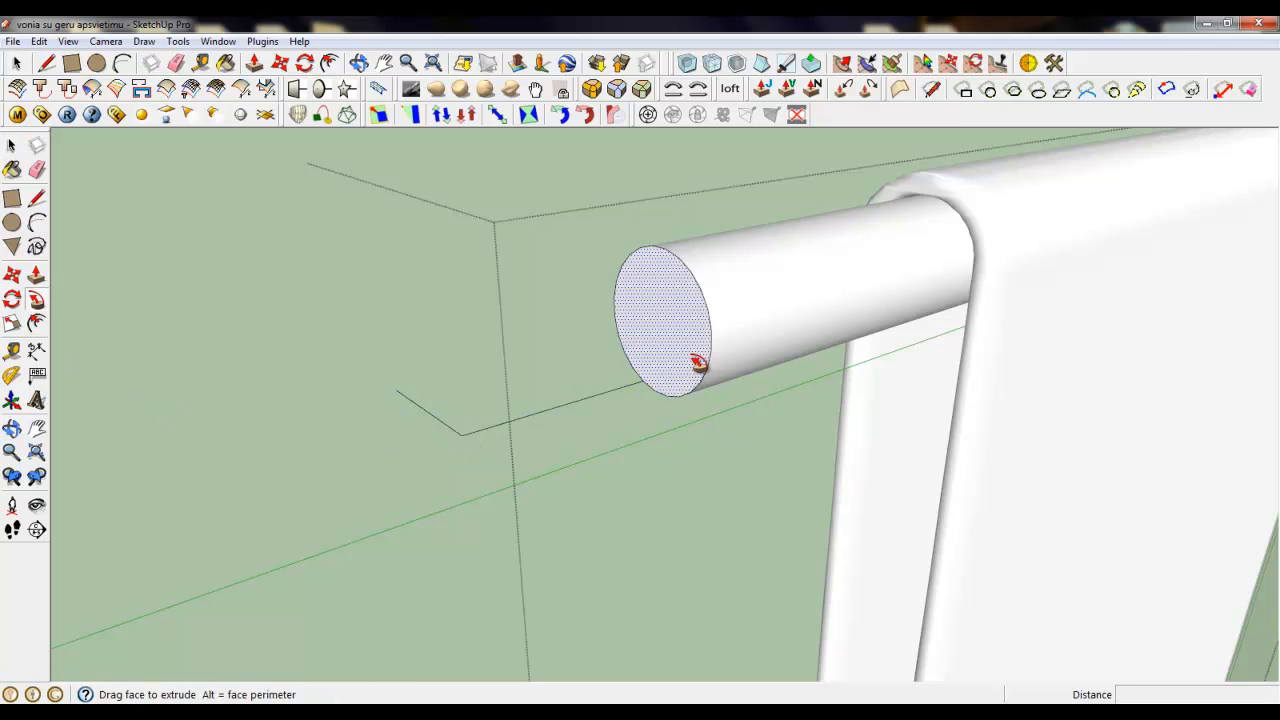
pyautogui.click(694, 363)
# At the bar's opposite end, draw a path about 31.5 mm along its axis plus a short segment toward the wall.
pyautogui.scroll(-5, 256, 416)
pyautogui.moveTo(777, 325); pyautogui.dragTo(523, 312, button='middle')
pyautogui.scroll(-3, 618, 363)
pyautogui.scroll(3, 1066, 280)
pyautogui.scroll(4, 498, 292)
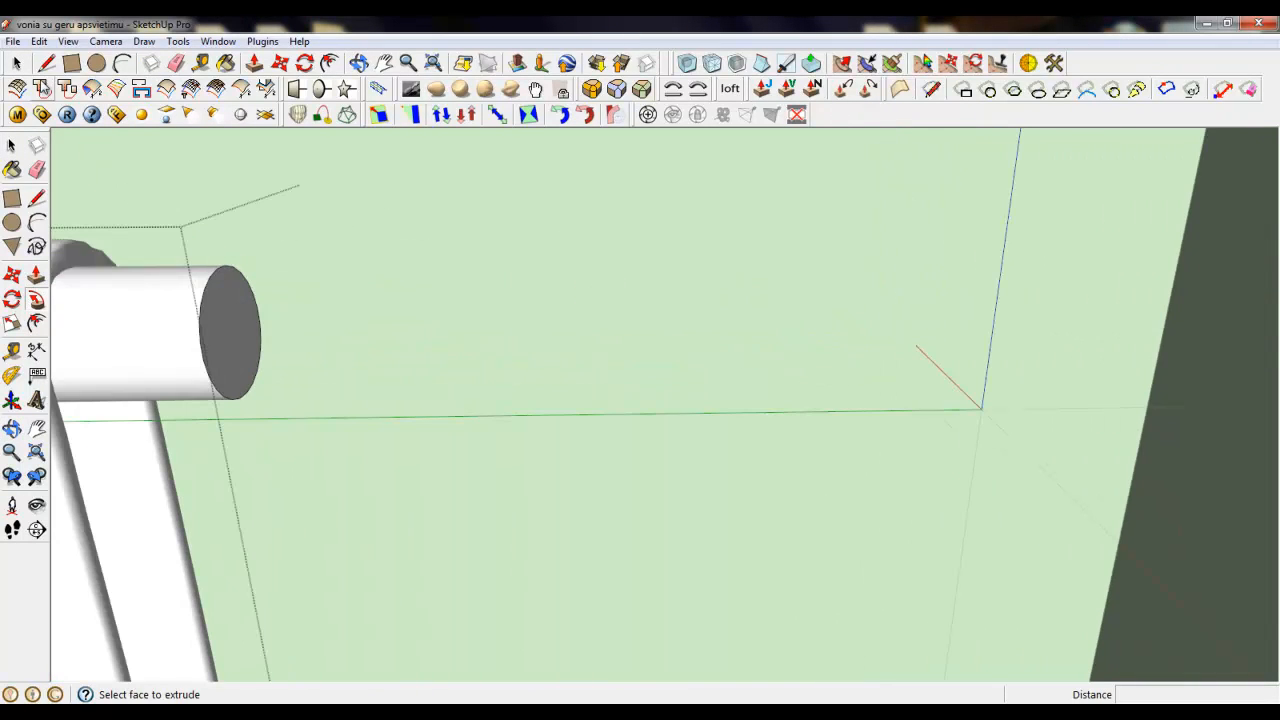
pyautogui.click(46, 63)
pyautogui.click(253, 382)
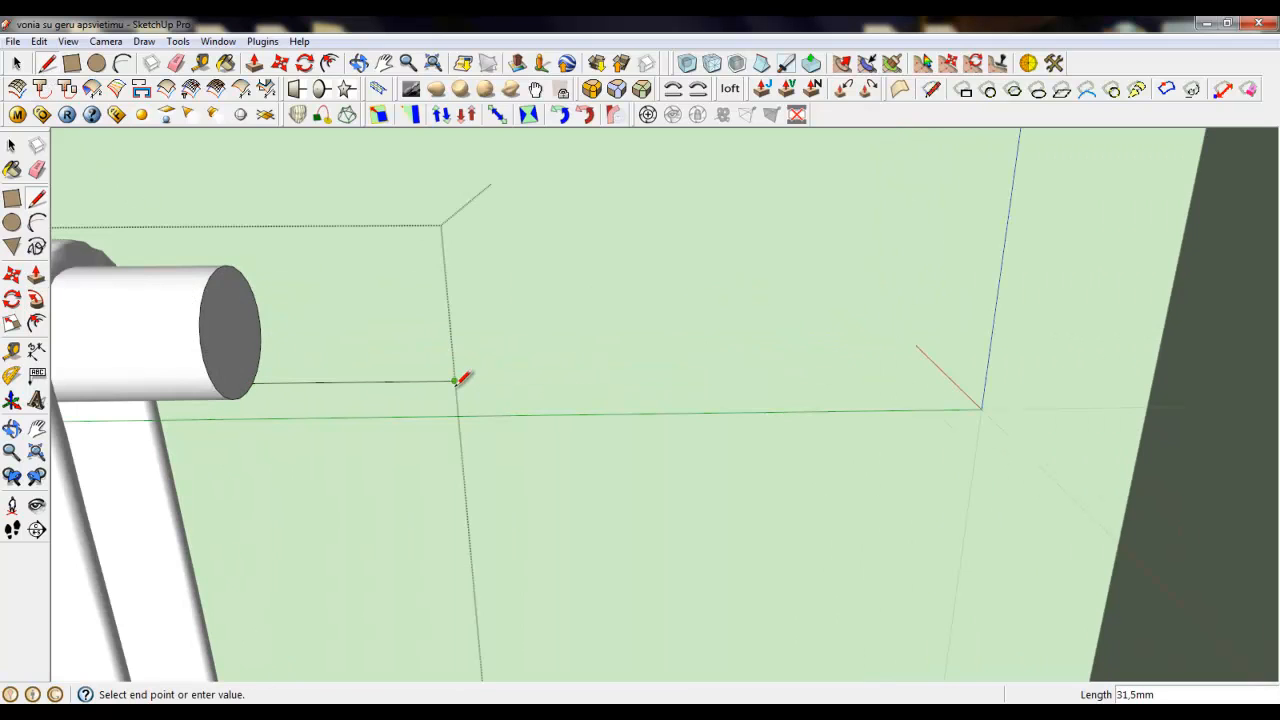
pyautogui.click(455, 381)
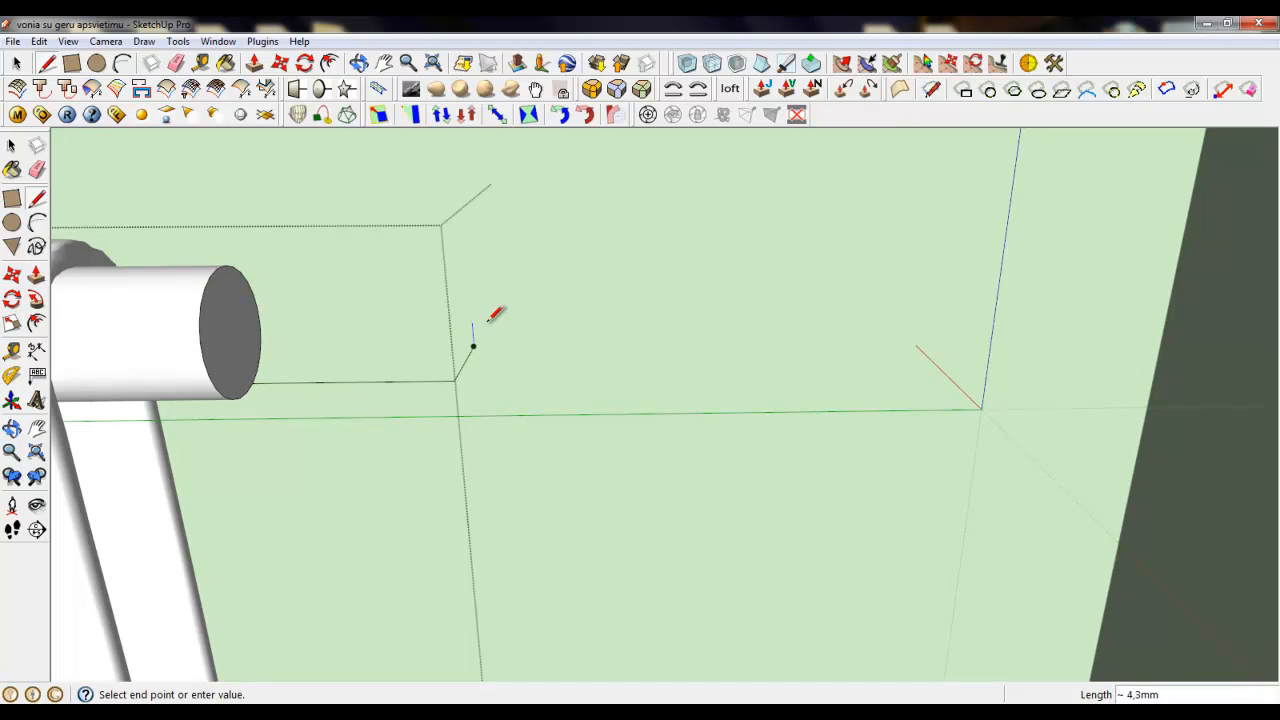
pyautogui.click(474, 345)
# Select the new path and sweep the opposite end face along it with Follow Me.
pyautogui.click(16, 63)
pyautogui.click(418, 385)
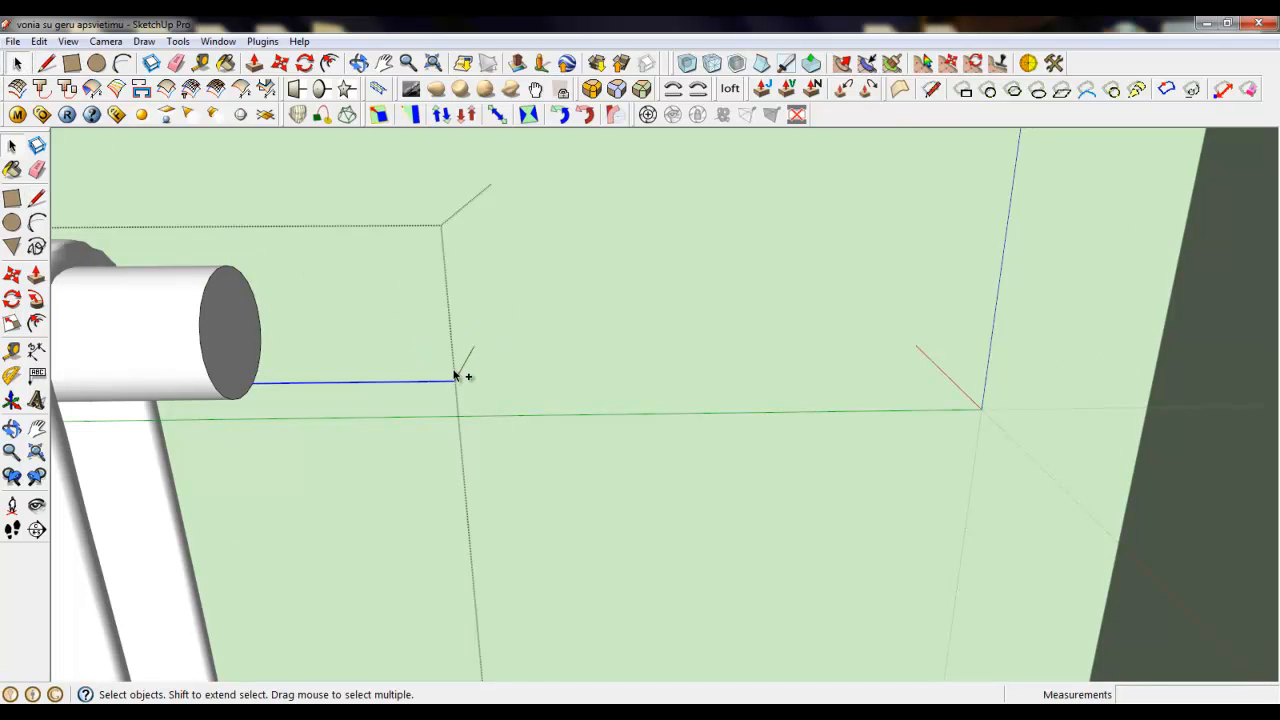
pyautogui.click(36, 298)
pyautogui.click(263, 372)
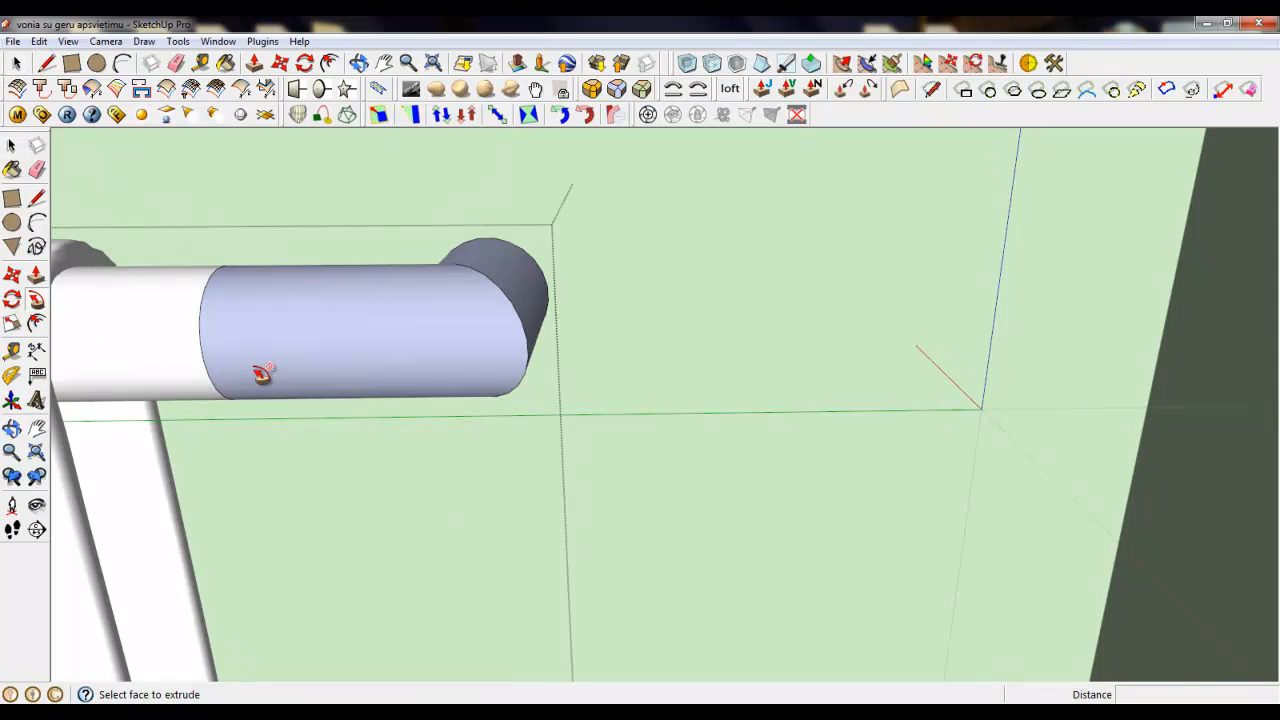
# Delete the seam edges between the towel bar and its first swept bent end.
pyautogui.moveTo(263, 372); pyautogui.dragTo(442, 327, button='middle')
pyautogui.click(16, 63)
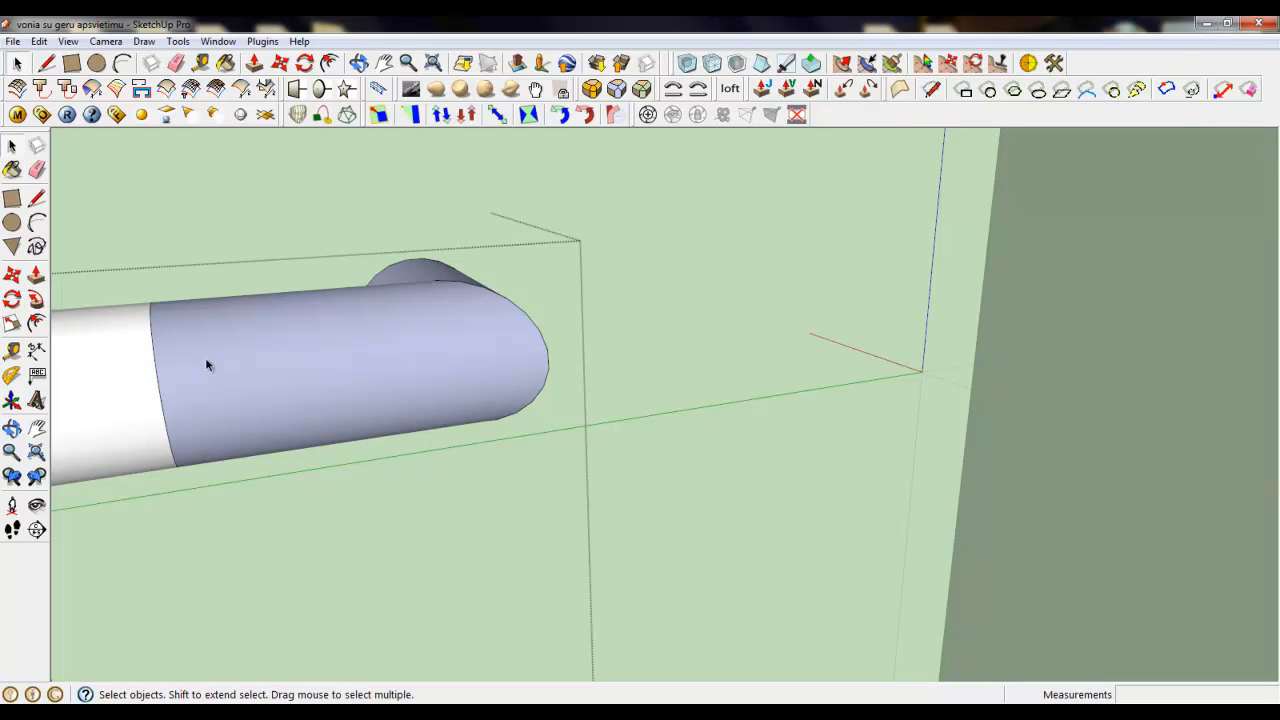
pyautogui.click(157, 380)
pyautogui.press('Delete')
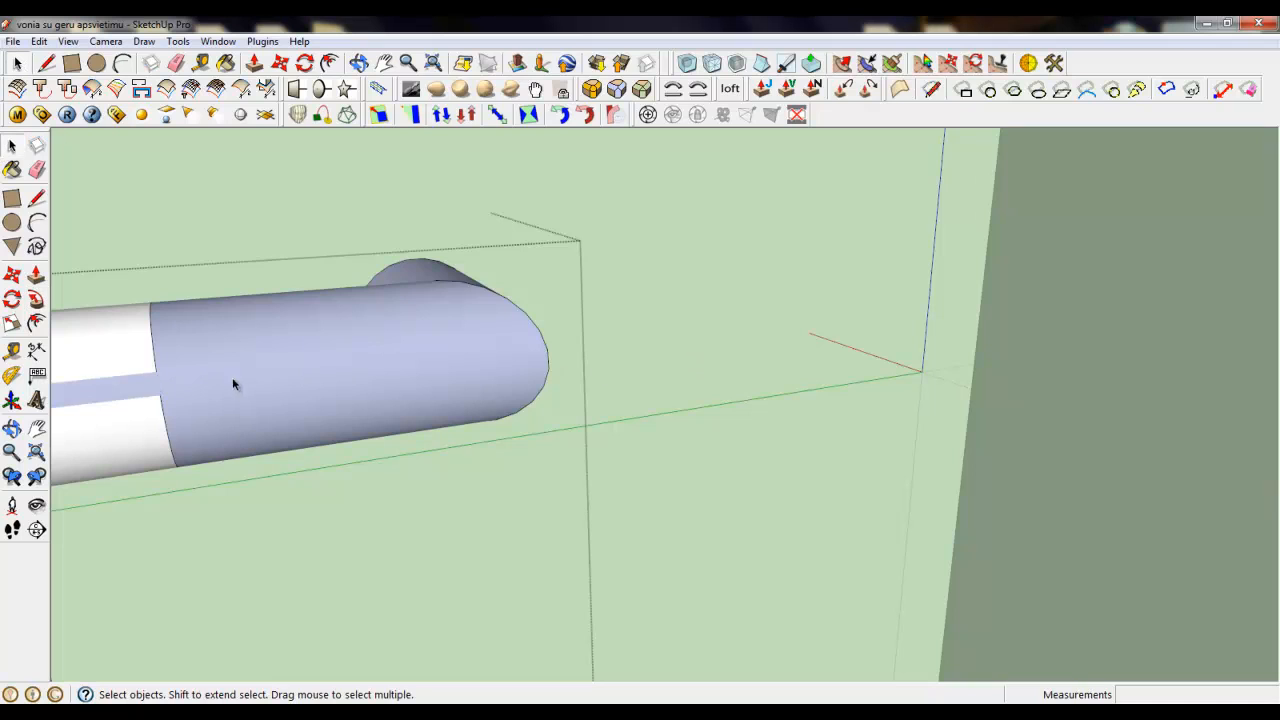
pyautogui.click(153, 364)
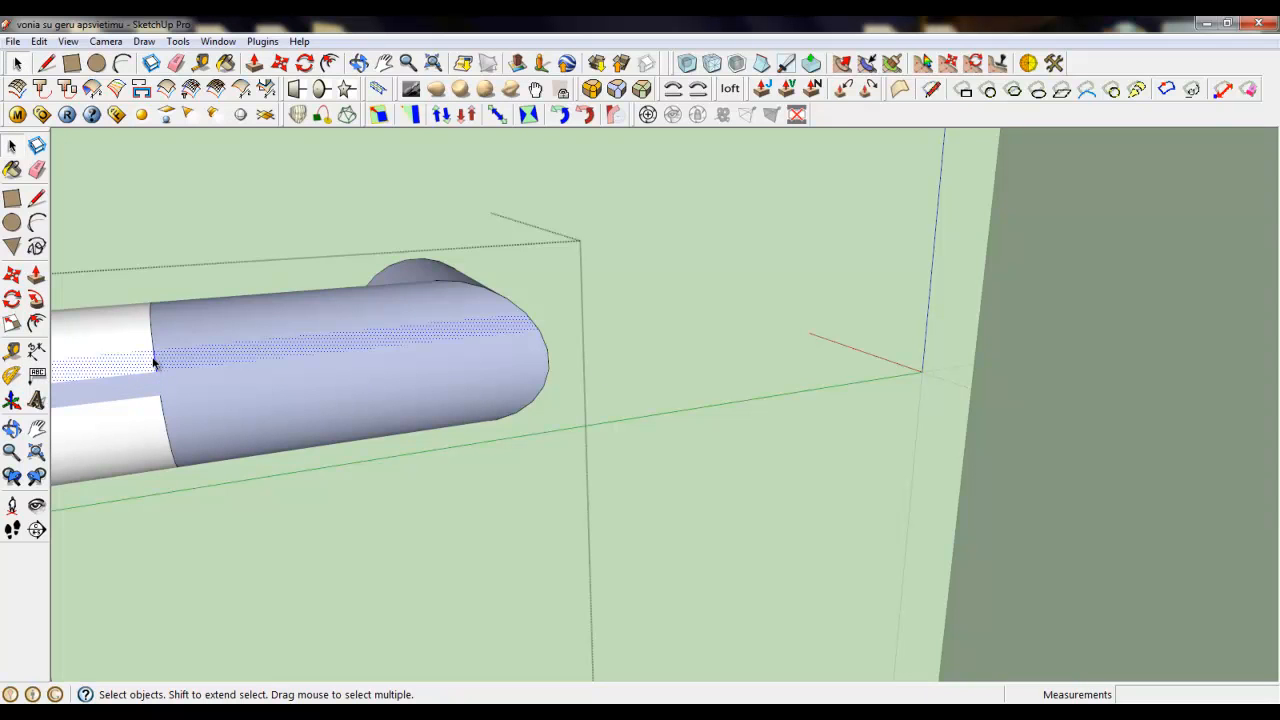
pyautogui.scroll(-4, 351, 325)
pyautogui.moveTo(351, 325); pyautogui.dragTo(284, 270, button='middle')
pyautogui.moveTo(294, 258); pyautogui.dragTo(354, 428)
pyautogui.press('Delete')
# Delete the seam edges where the opposite bent end joins the towel bar.
pyautogui.scroll(-5, 740, 355)
pyautogui.scroll(6, 661, 399)
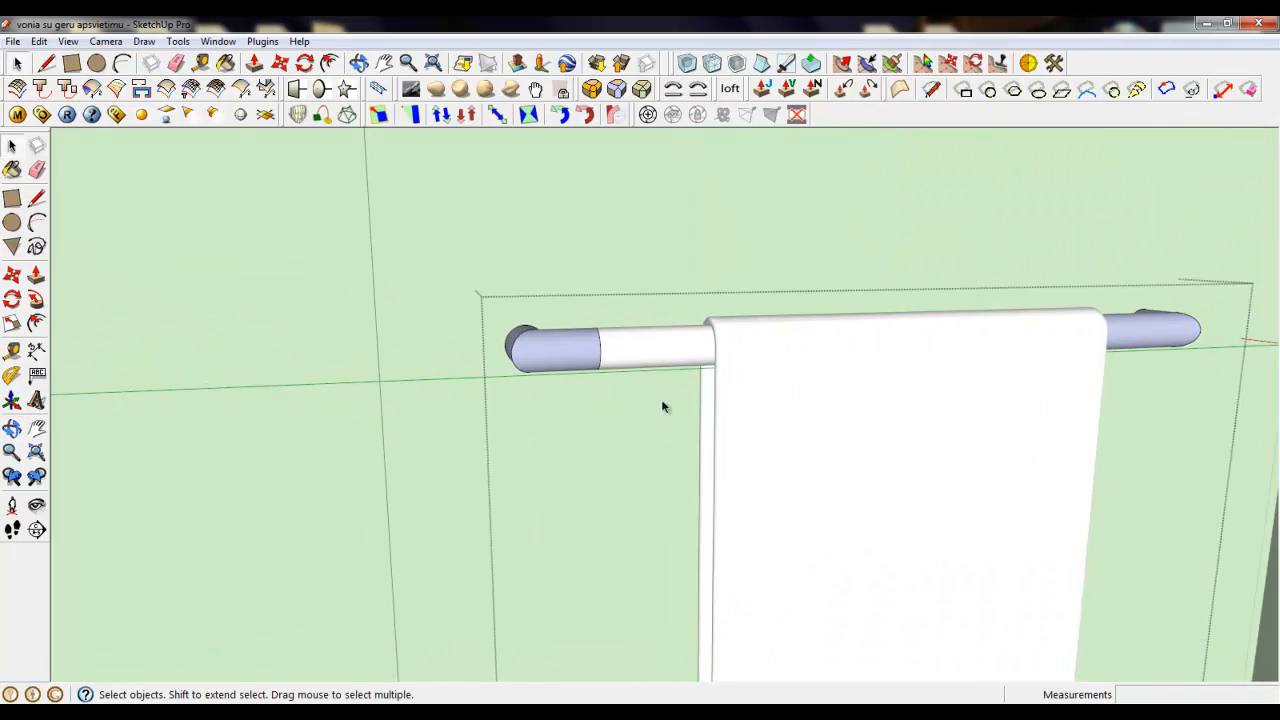
pyautogui.moveTo(508, 247); pyautogui.dragTo(604, 461)
pyautogui.press('Delete')
pyautogui.scroll(-3, 470, 326)
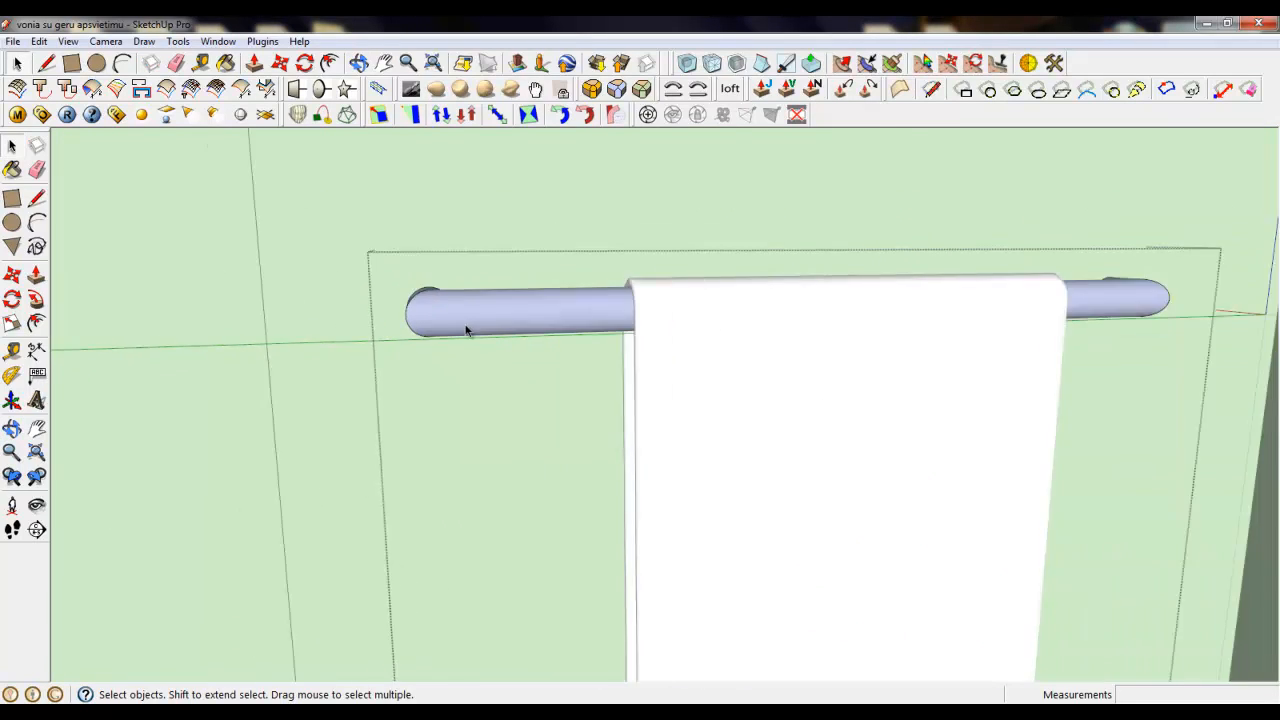
# Paint the whole towel bar with the in-model material Color_000 and close its group.
pyautogui.moveTo(466, 326); pyautogui.dragTo(598, 357, button='middle')
pyautogui.tripleClick(583, 338)
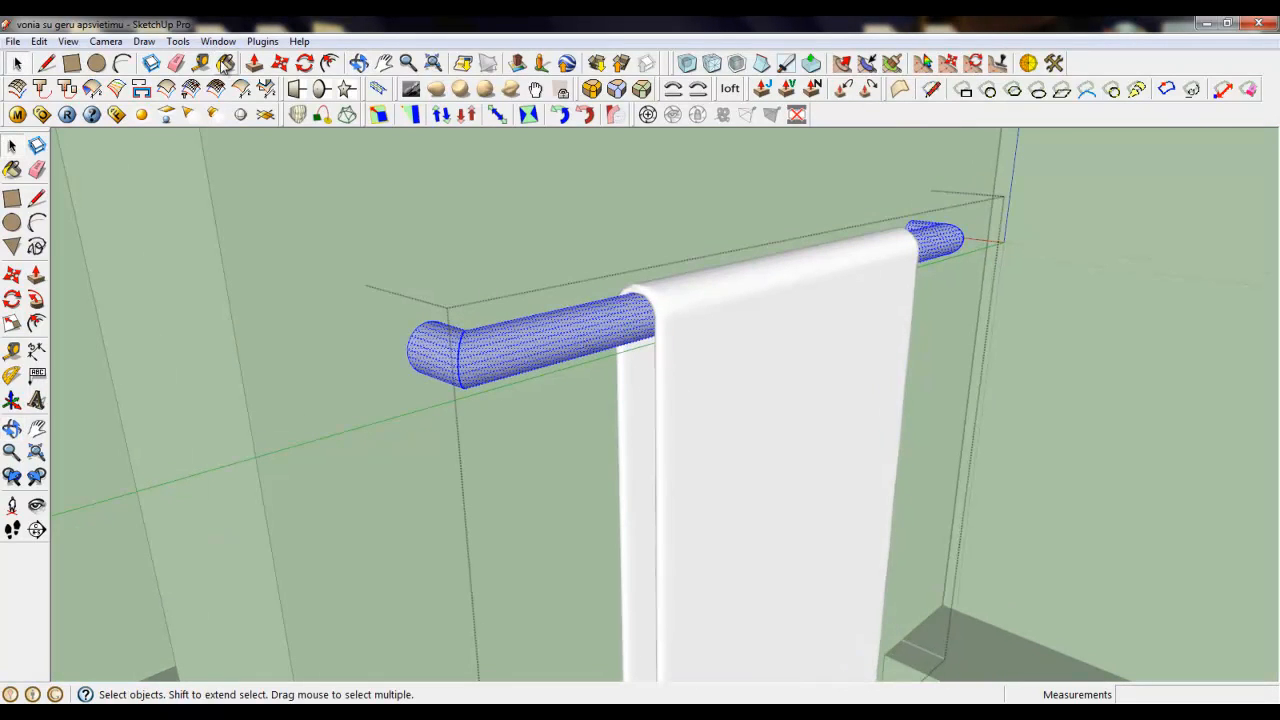
pyautogui.click(225, 63)
pyautogui.click(1144, 241)
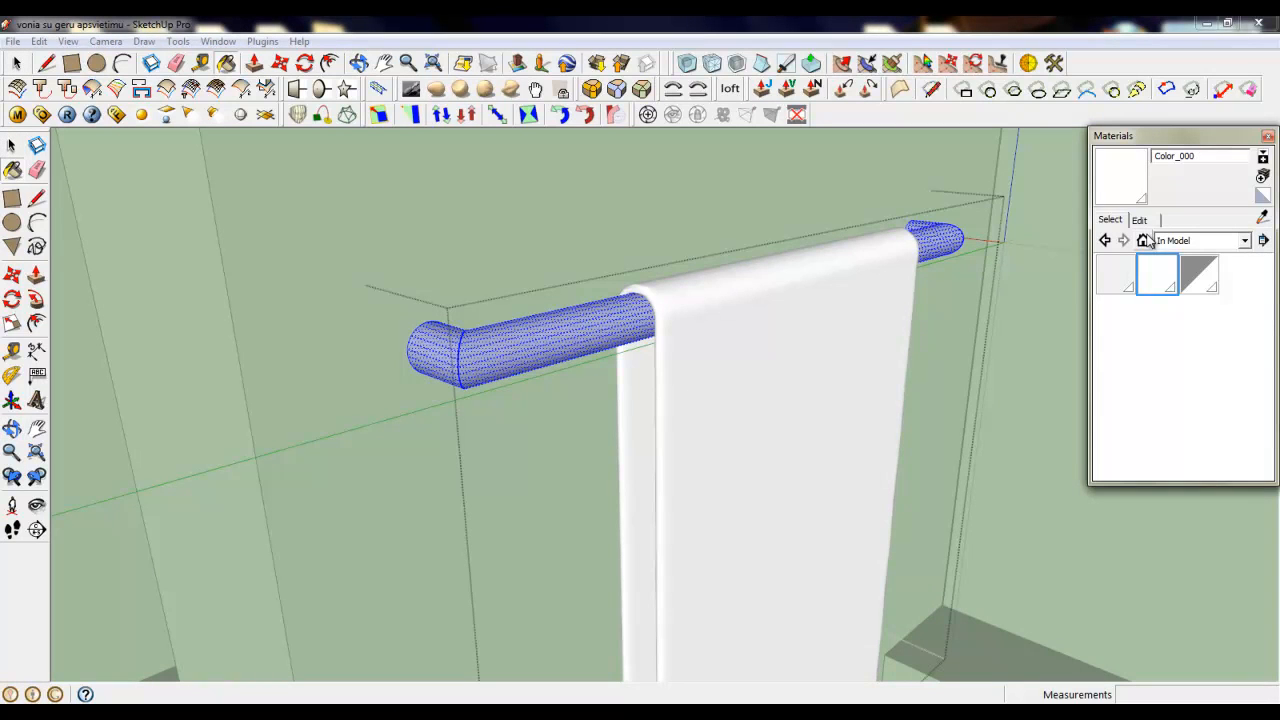
pyautogui.click(572, 348)
pyautogui.rightClick(504, 260)
pyautogui.click(519, 266)
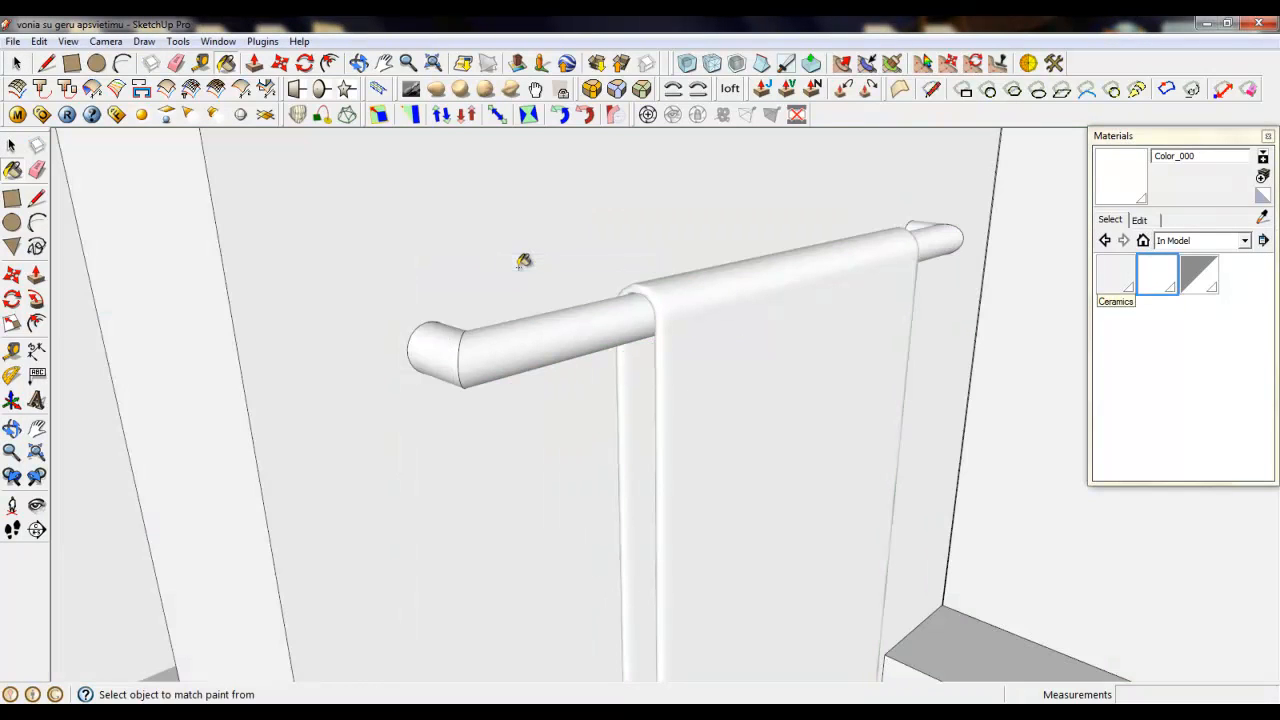
pyautogui.press('space')
# Examine the bathroom from the washbasins around to the curved wireframe outline in the room's corner.
pyautogui.scroll(-5, 531, 271)
pyautogui.moveTo(531, 271)
pyautogui.mouseDown(button='middle')
pyautogui.moveTo(477, 288)
pyautogui.moveTo(510, 270)
pyautogui.mouseUp(button='middle')
pyautogui.scroll(-2, 525, 262)
pyautogui.click(532, 258)
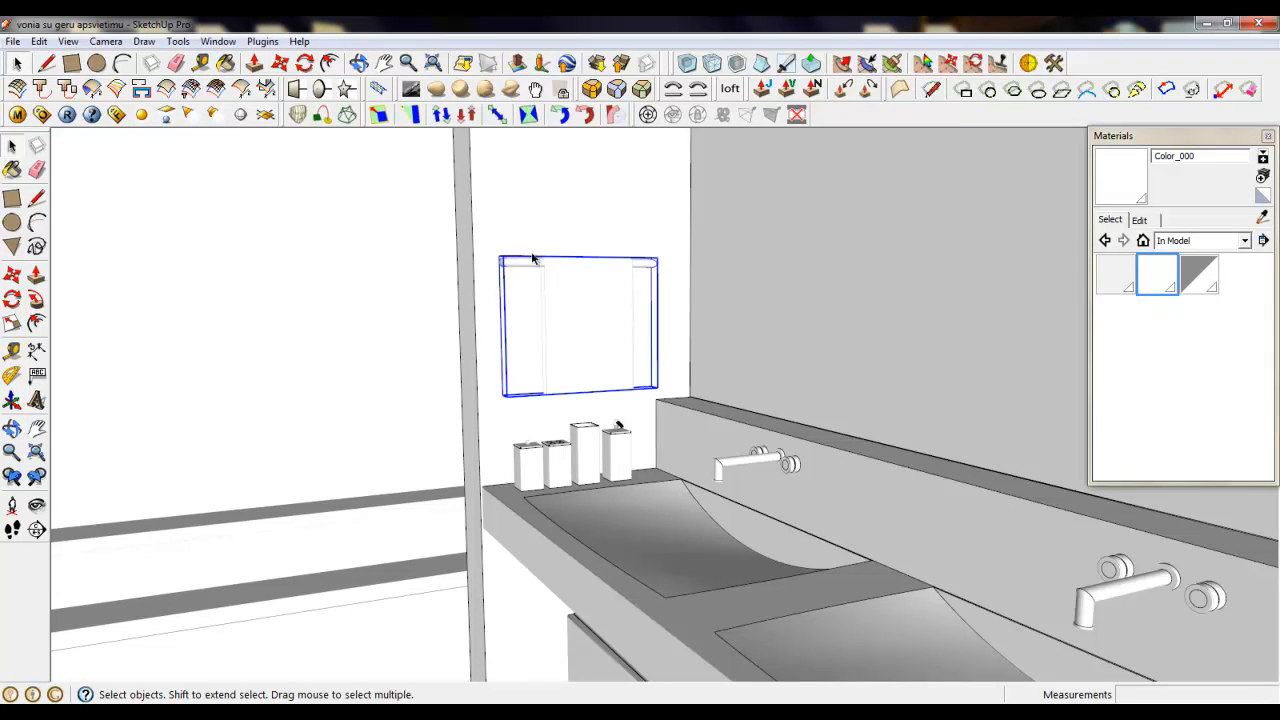
pyautogui.click(37, 505)
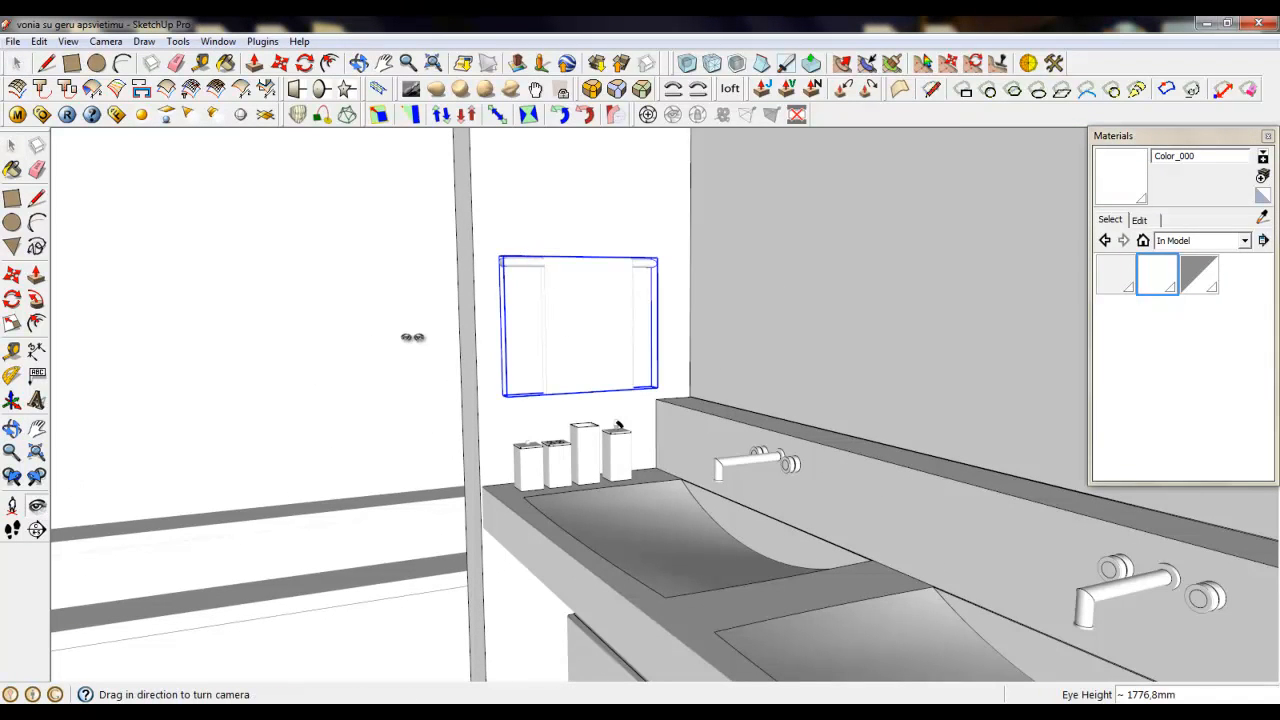
pyautogui.moveTo(409, 334); pyautogui.dragTo(734, 533)
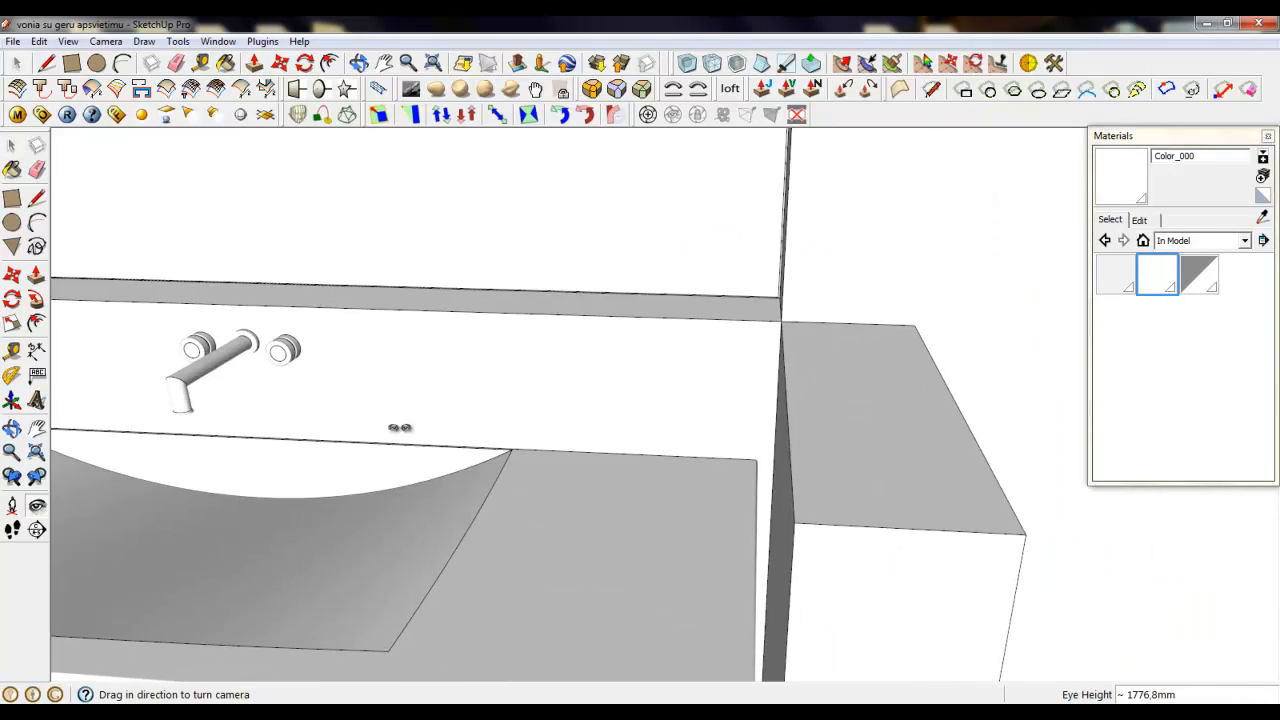
pyautogui.moveTo(400, 437); pyautogui.dragTo(602, 420)
pyautogui.scroll(3, 602, 420)
pyautogui.moveTo(602, 420); pyautogui.dragTo(380, 445, button='middle')
pyautogui.moveTo(571, 474); pyautogui.dragTo(514, 443)
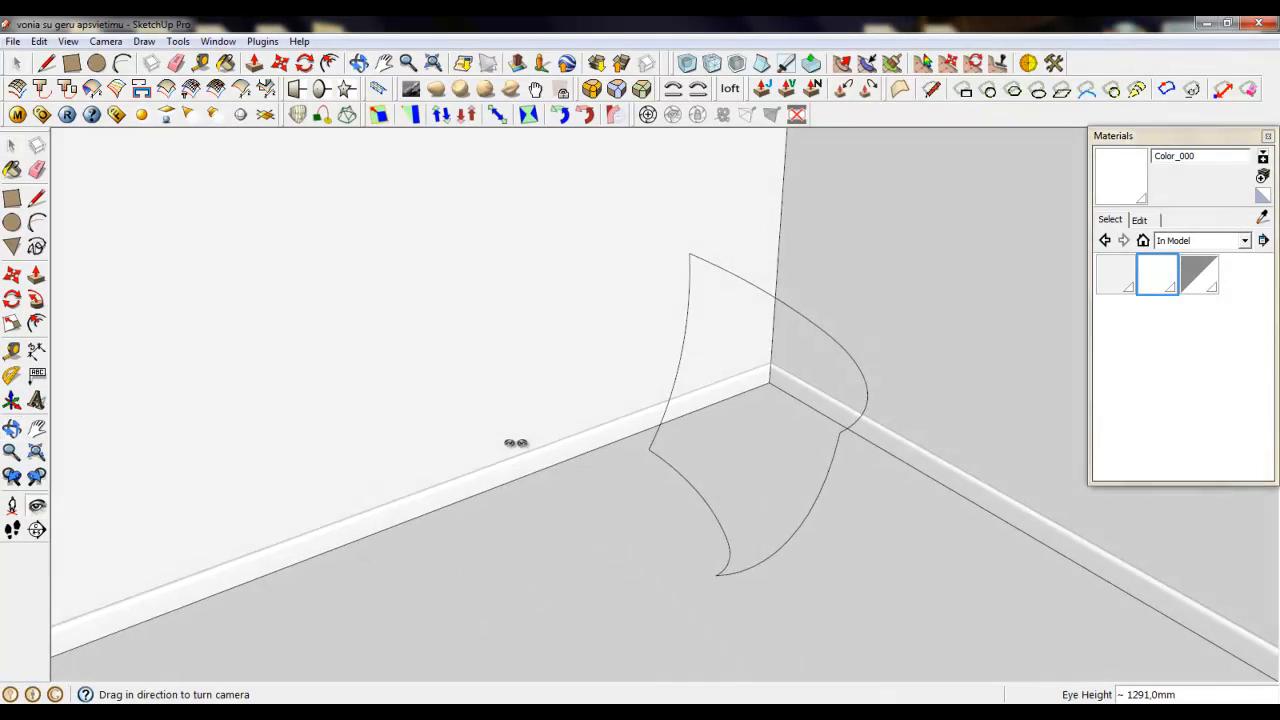
pyautogui.scroll(3, 686, 496)
pyautogui.moveTo(686, 497); pyautogui.dragTo(645, 509, button='middle')
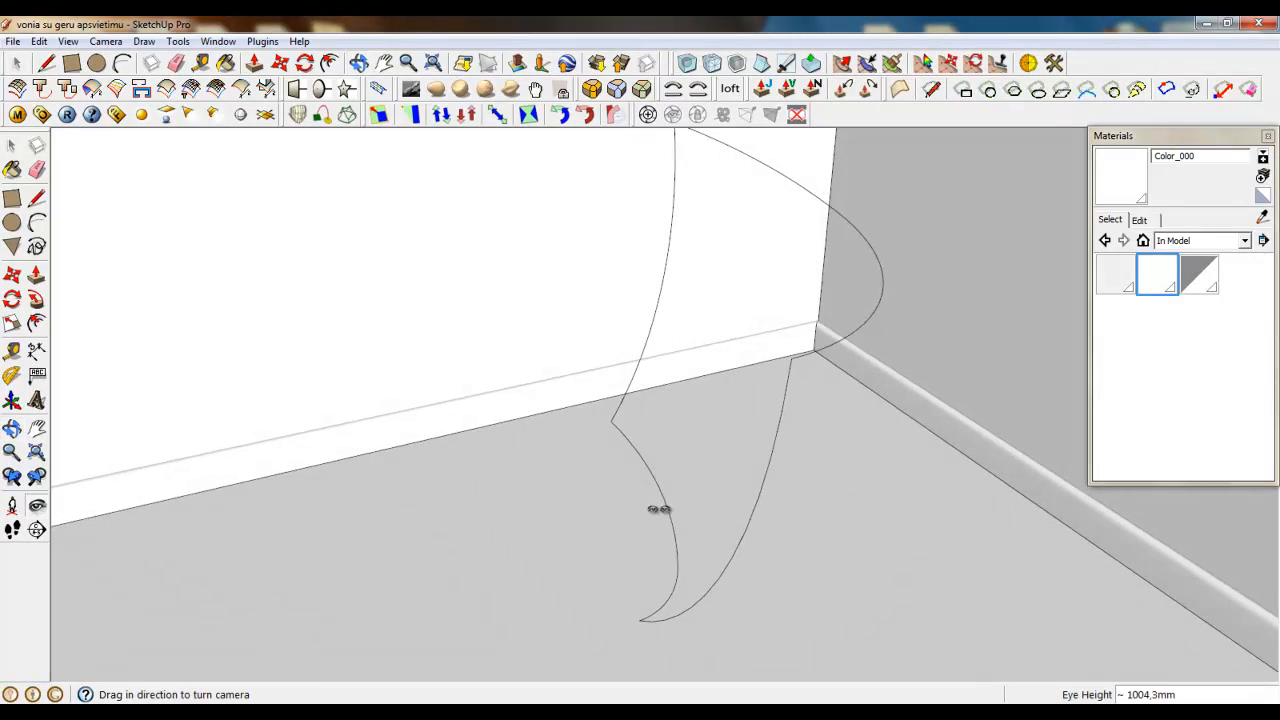
pyautogui.scroll(-2, 738, 560)
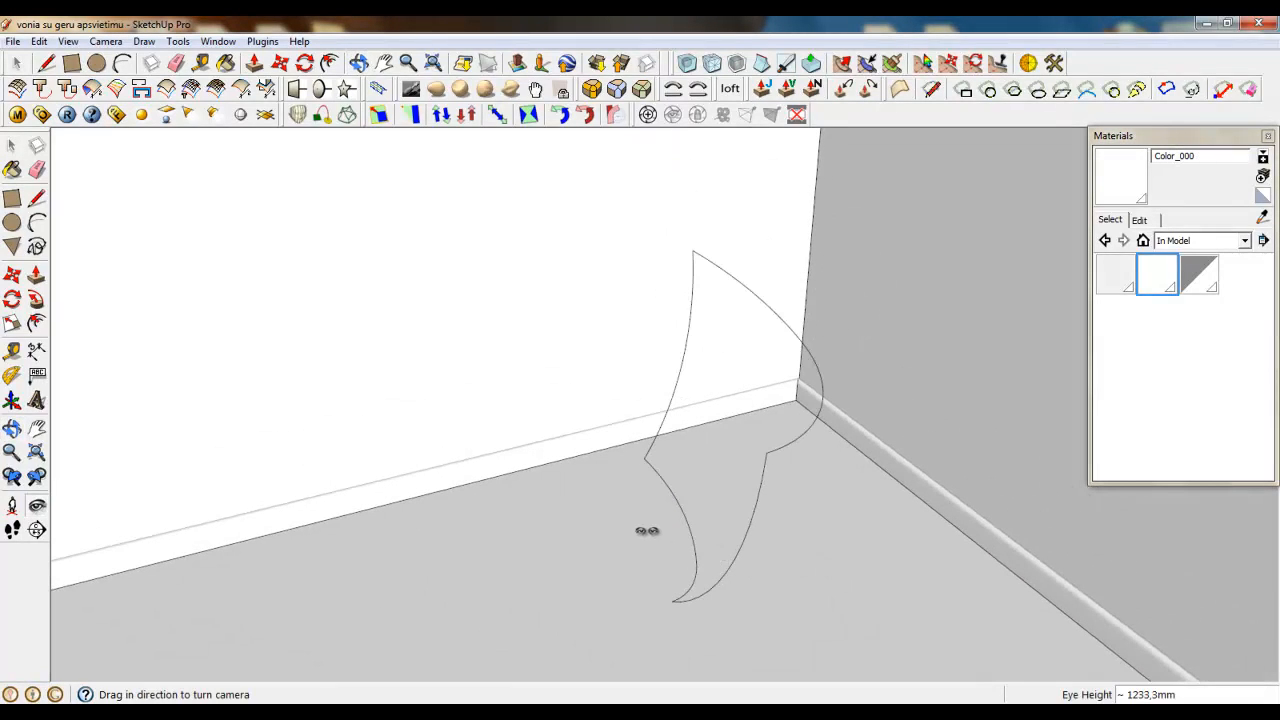
pyautogui.moveTo(643, 530); pyautogui.dragTo(690, 527, button='middle')
pyautogui.moveTo(369, 533); pyautogui.dragTo(516, 536, button='middle')
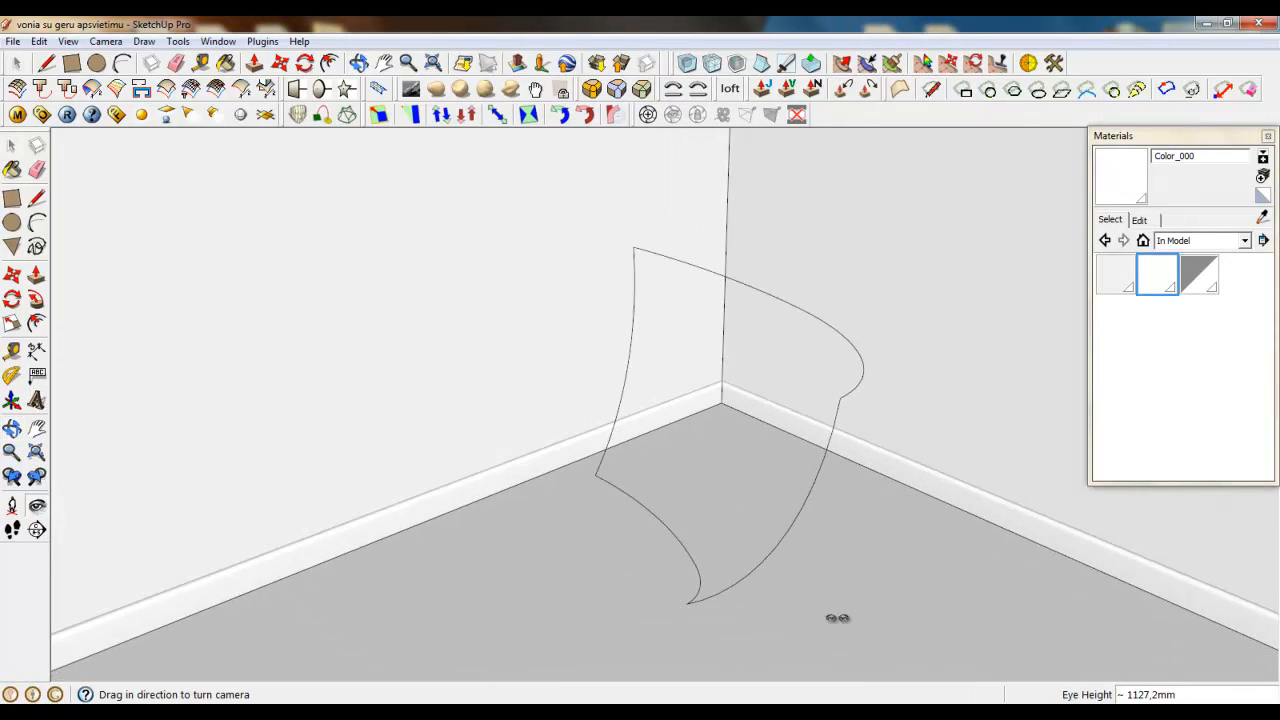
pyautogui.click(46, 63)
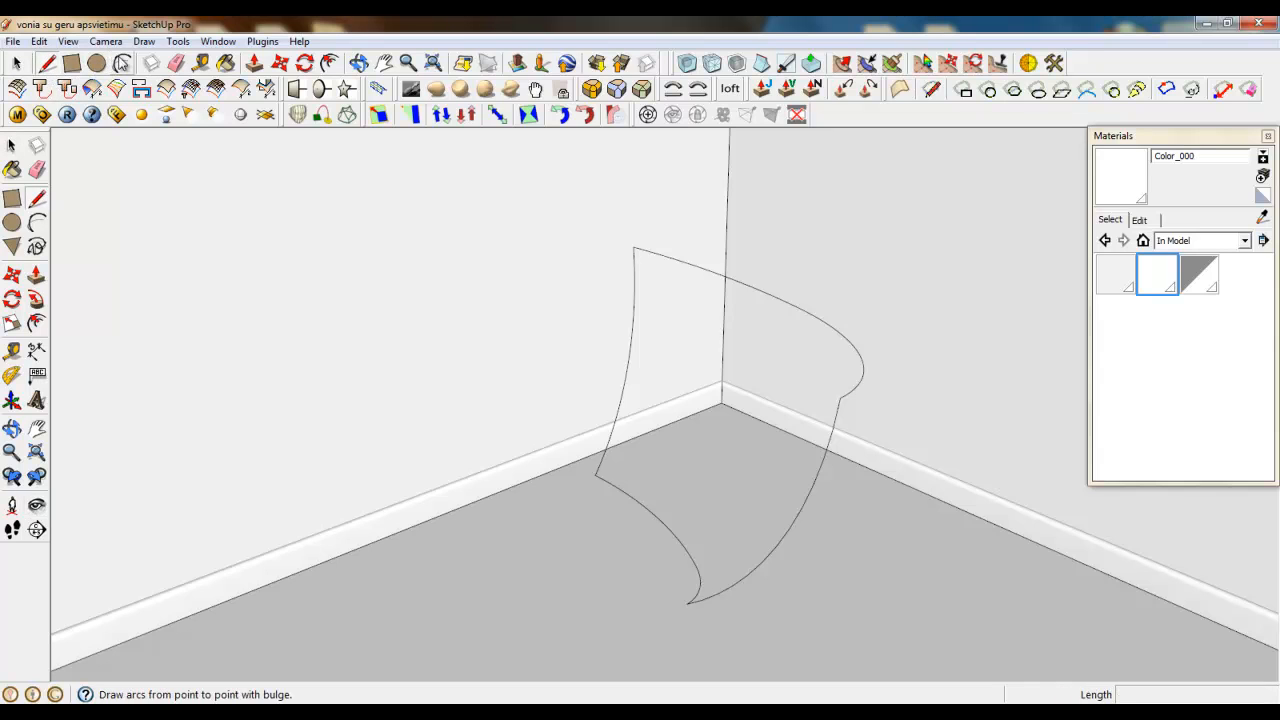
pyautogui.click(122, 63)
pyautogui.scroll(1, 403, 450)
pyautogui.scroll(-3, 706, 430)
pyautogui.scroll(2, 580, 446)
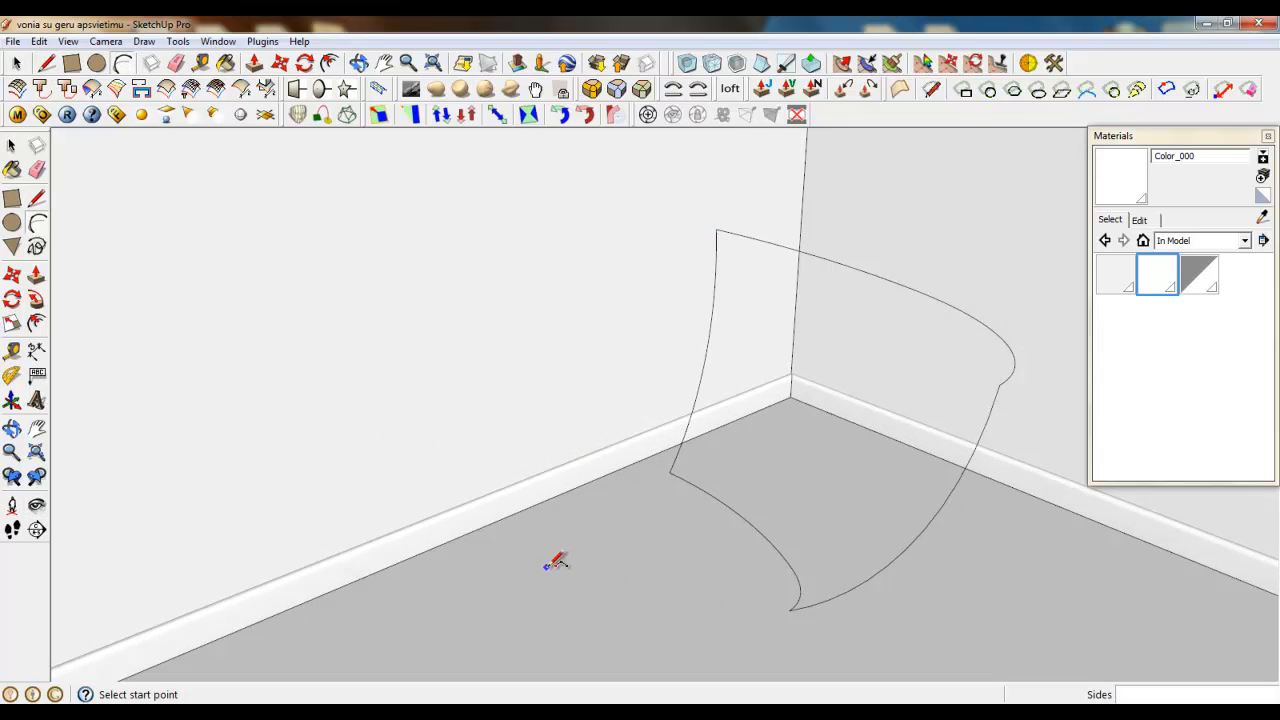
pyautogui.moveTo(612, 561); pyautogui.dragTo(656, 550, button='middle')
pyautogui.moveTo(470, 545); pyautogui.dragTo(222, 155, button='middle')
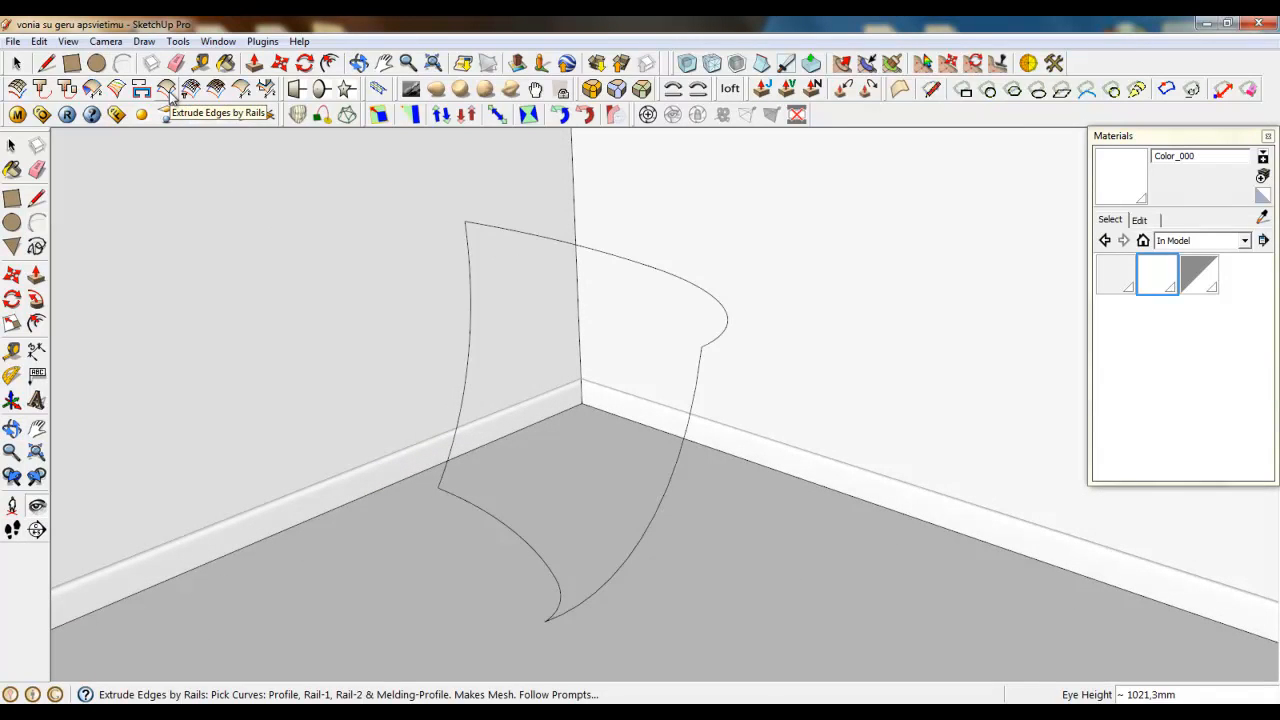
# Open the curve group and run Extrude Edges by Rails, with the side arcs as profile and melding profile and the upper and lower curves as rails.
pyautogui.click(16, 63)
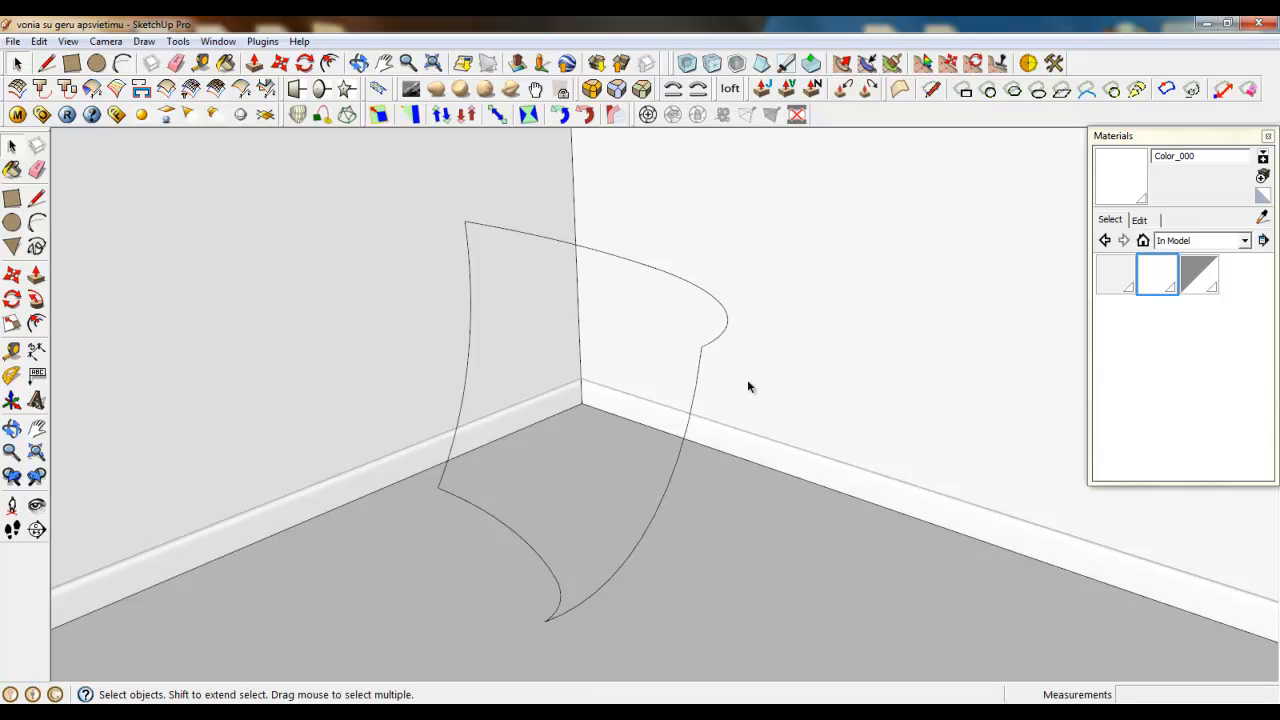
pyautogui.doubleClick(699, 367)
pyautogui.click(700, 372)
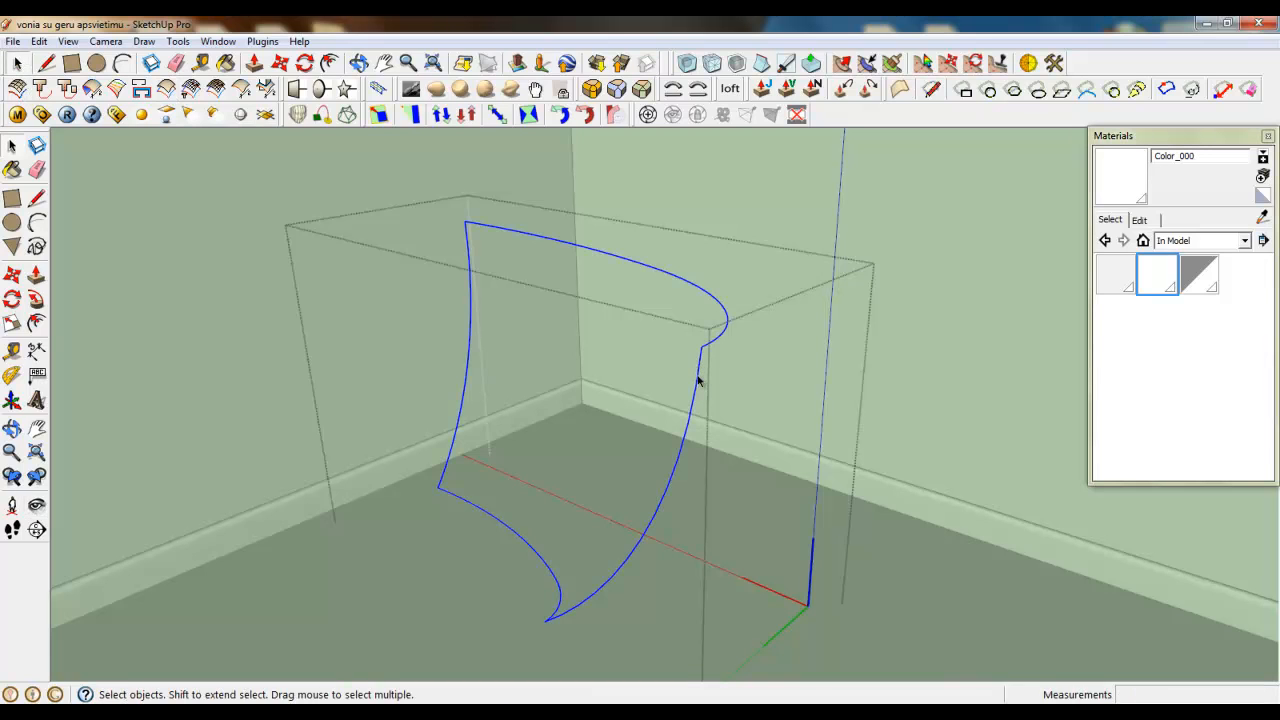
pyautogui.click(698, 380)
pyautogui.click(471, 308)
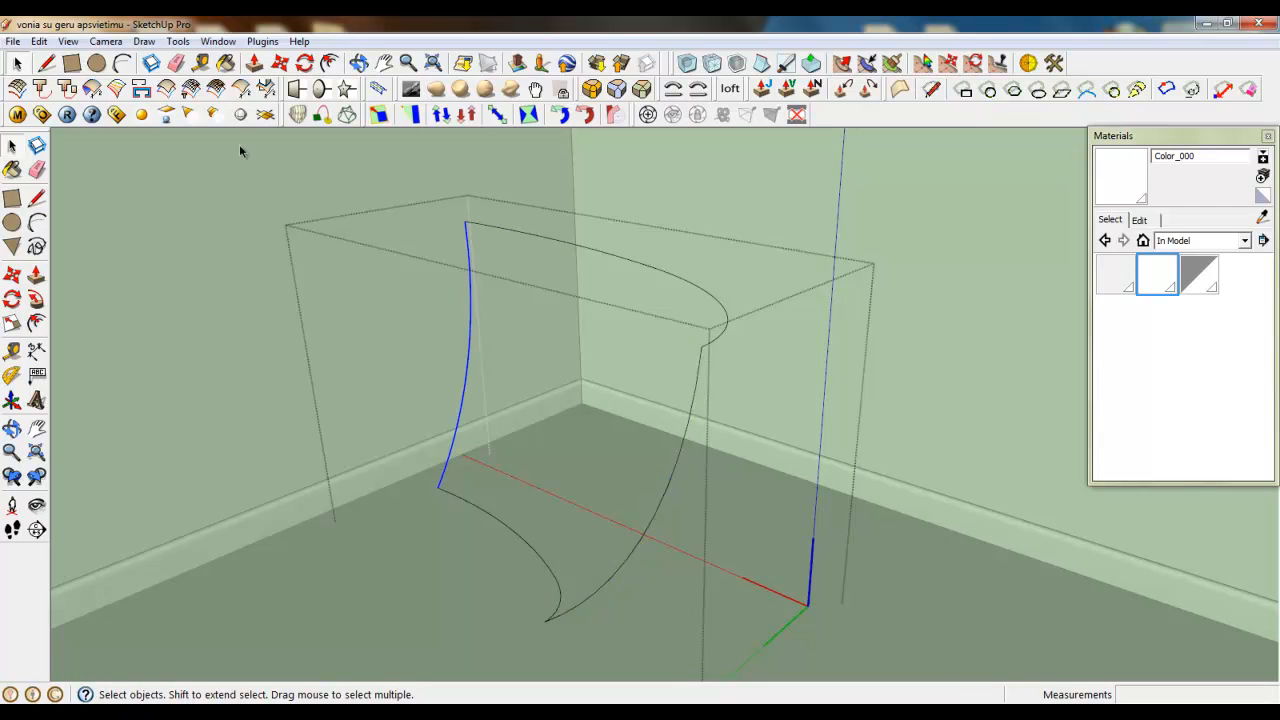
pyautogui.click(167, 89)
pyautogui.click(470, 339)
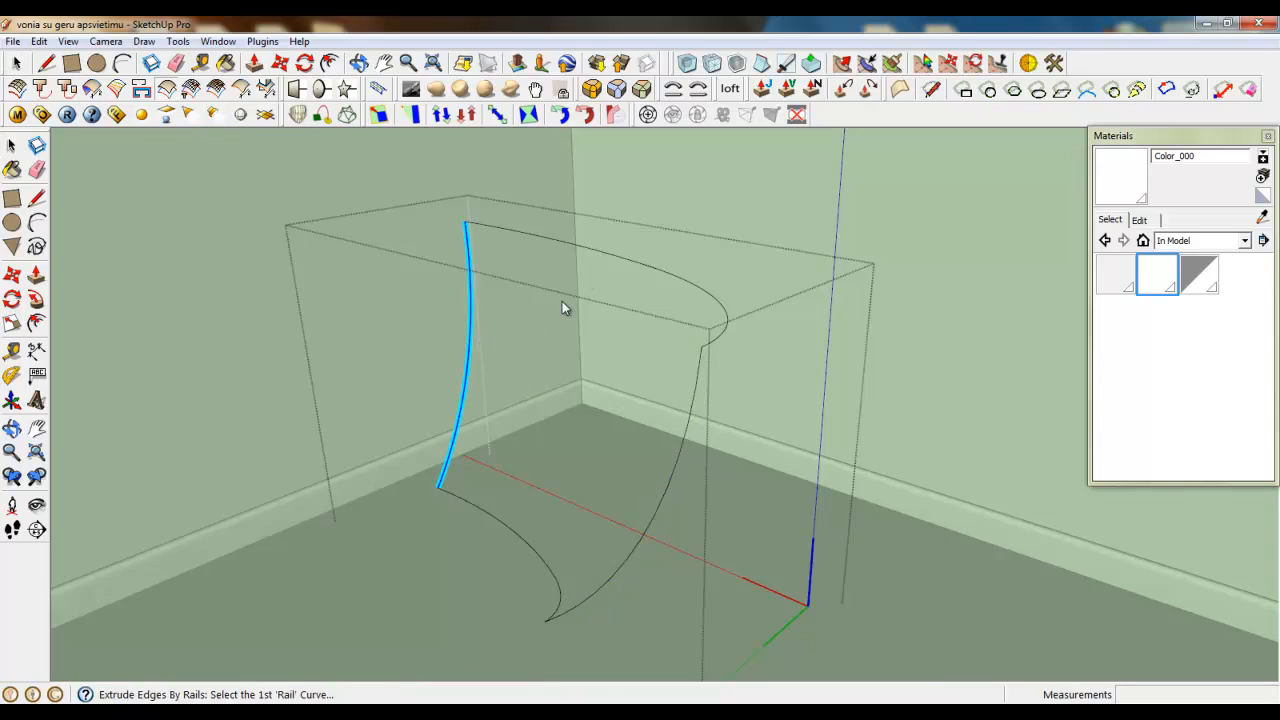
pyautogui.click(592, 249)
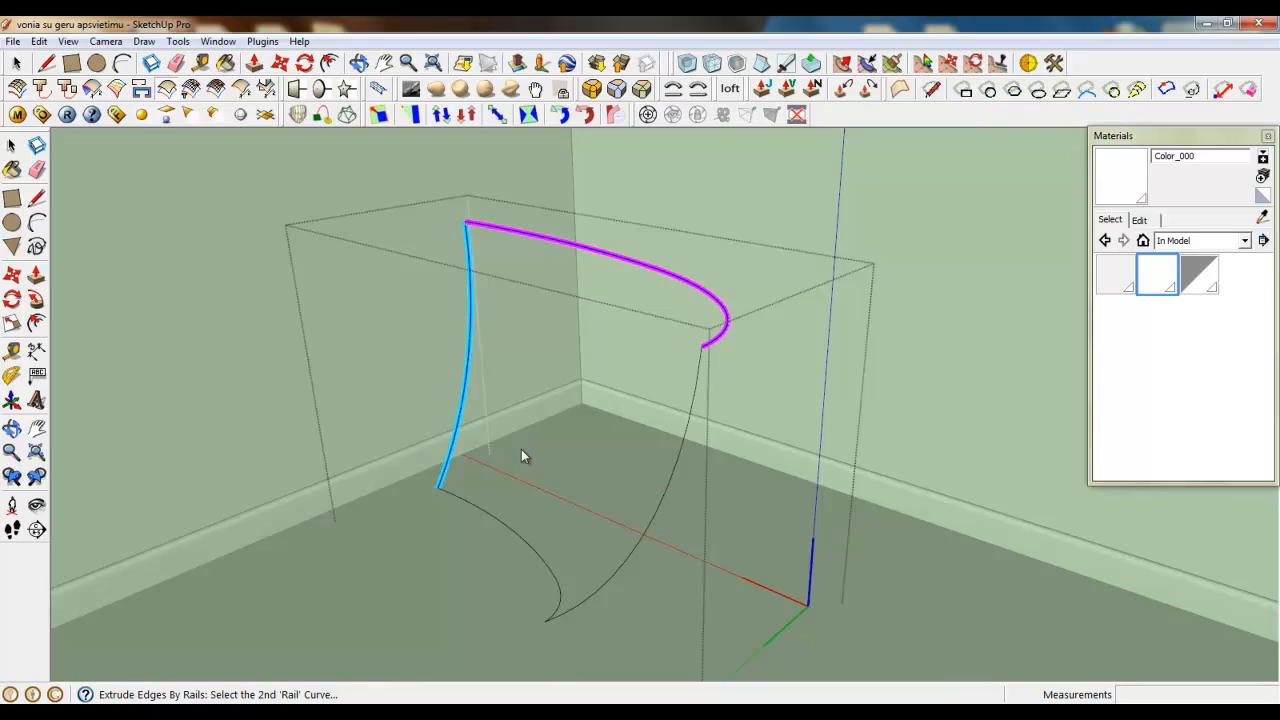
pyautogui.click(500, 518)
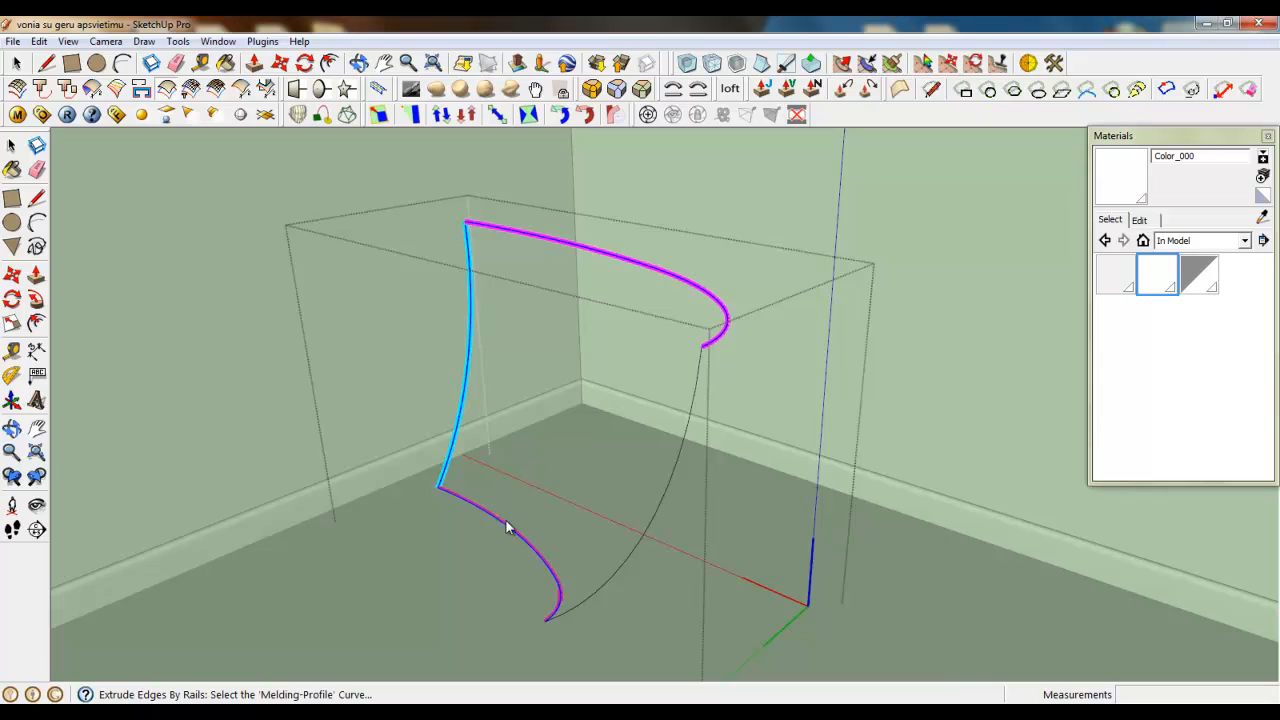
pyautogui.click(635, 546)
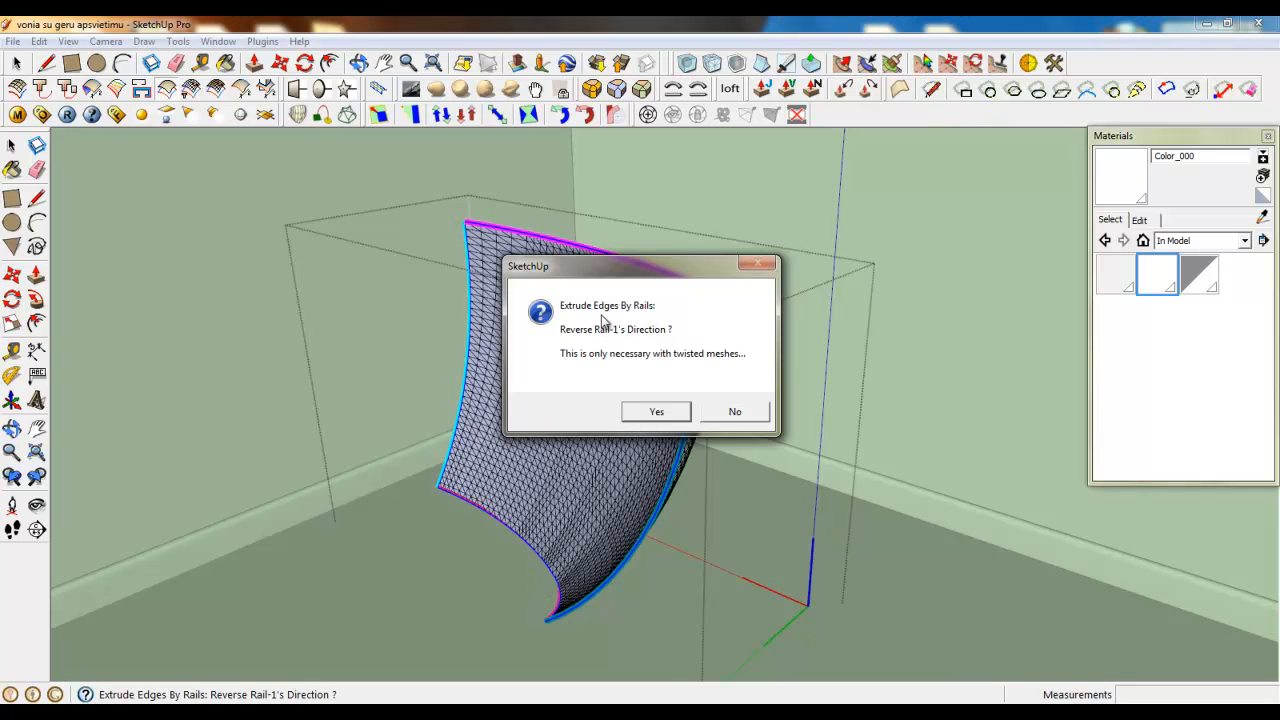
# Finish the rail mesh without reversing Rail-1 or the faces and without erasing coplanar edges.
pyautogui.moveTo(613, 276); pyautogui.dragTo(731, 245)
pyautogui.click(853, 381)
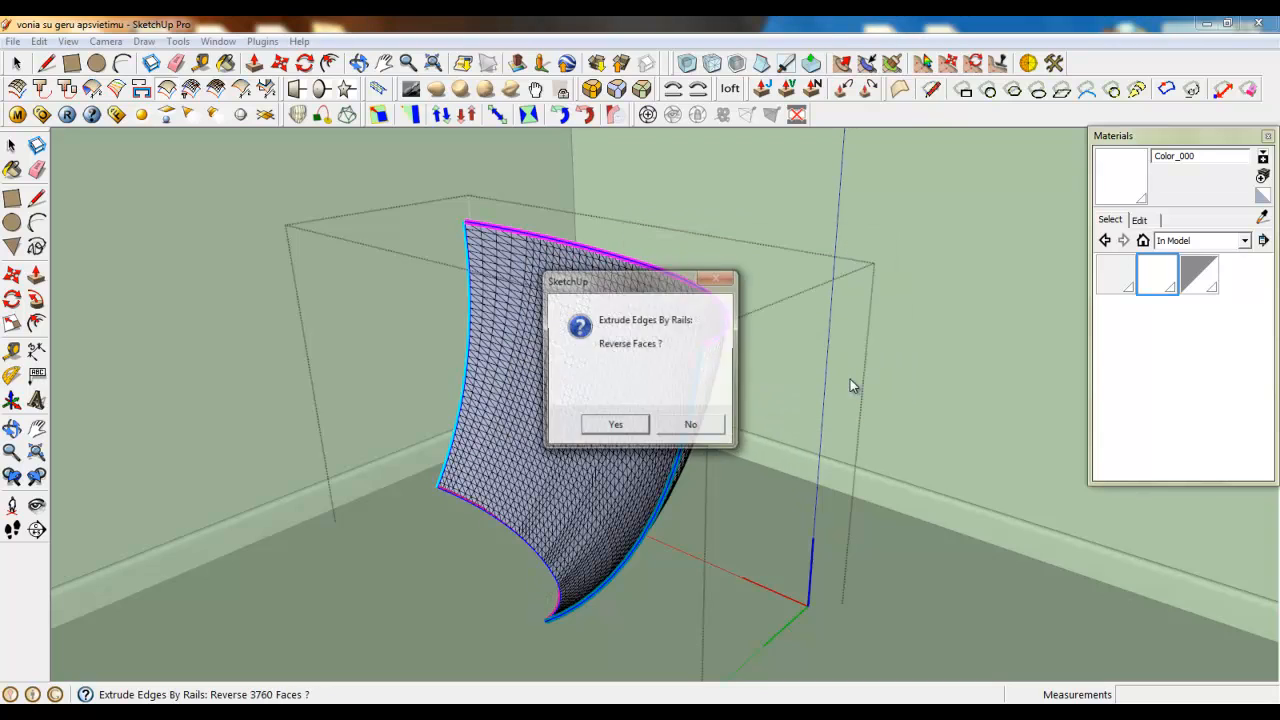
pyautogui.click(700, 425)
pyautogui.click(691, 425)
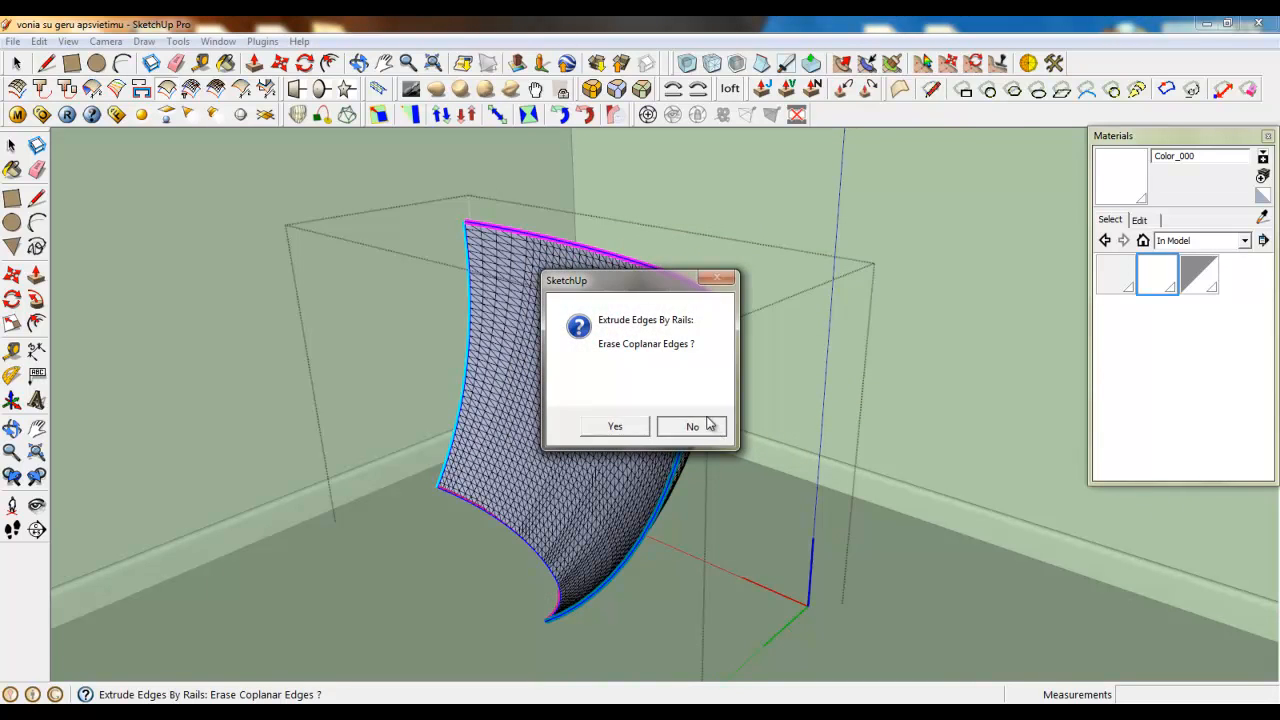
pyautogui.click(690, 426)
pyautogui.click(737, 418)
pyautogui.click(714, 428)
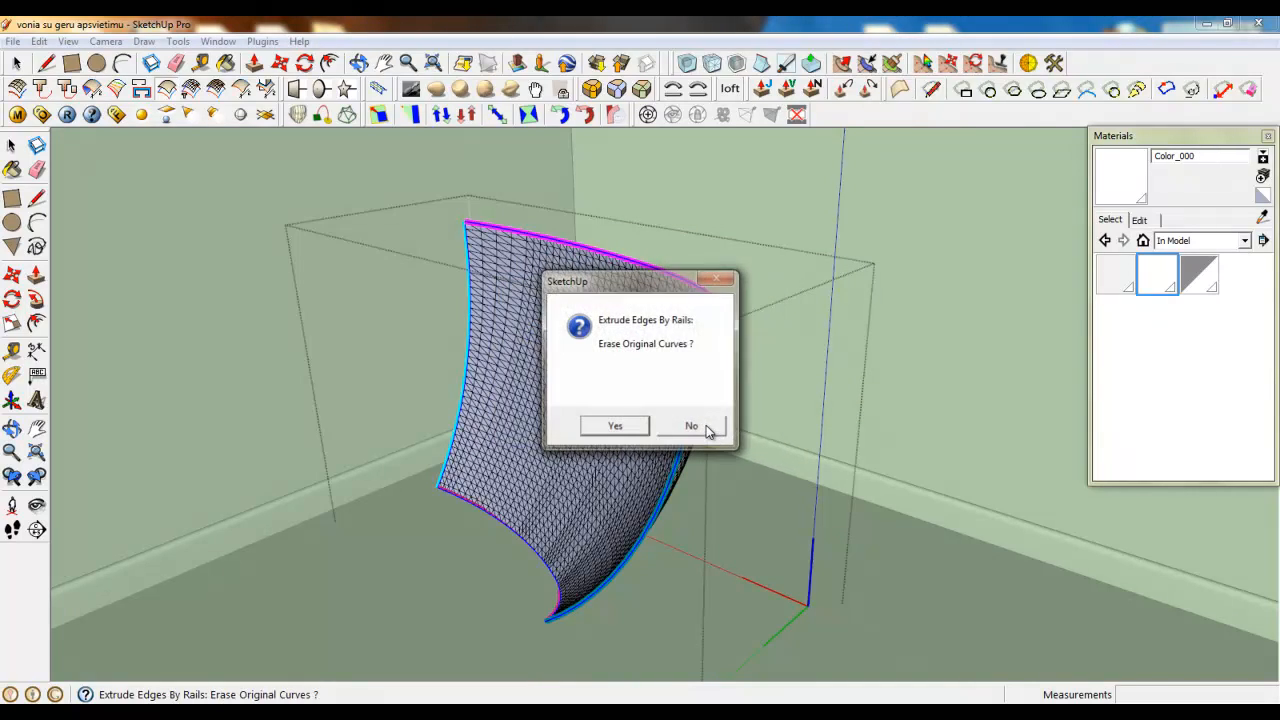
pyautogui.click(706, 426)
pyautogui.click(596, 426)
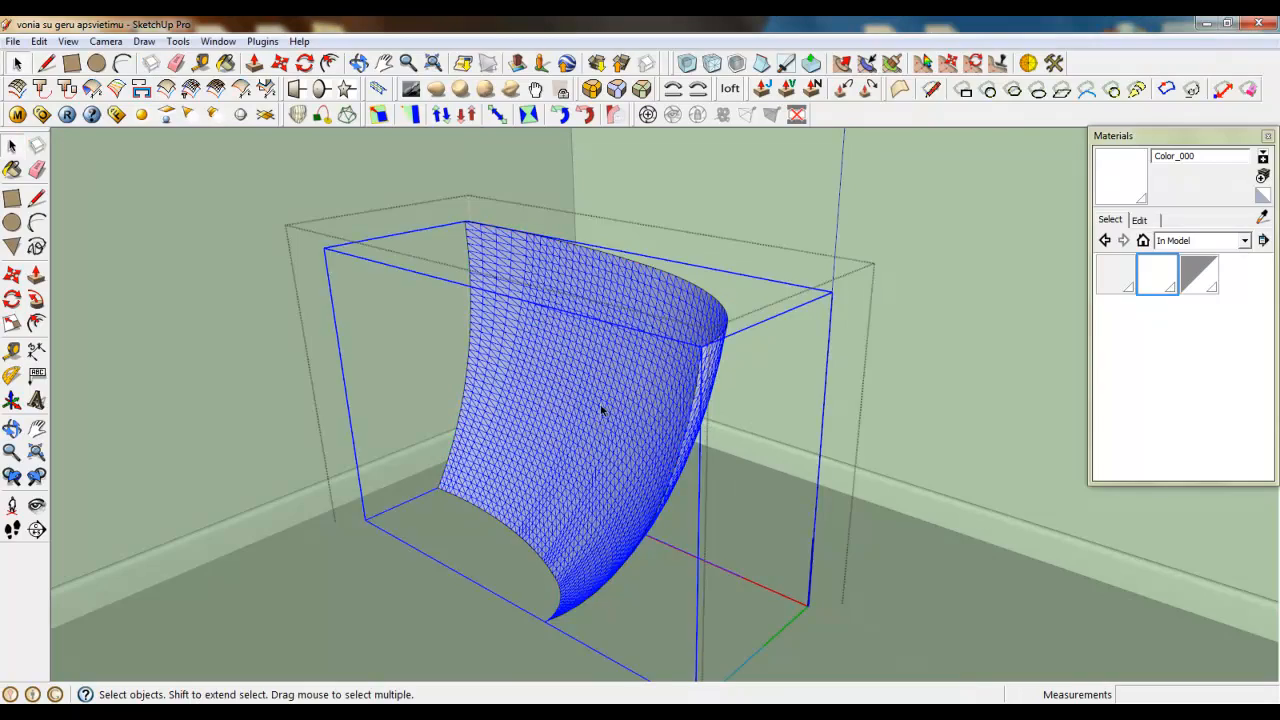
# Copy the curved mesh group in place at zero distance.
pyautogui.scroll(-2, 769, 407)
pyautogui.scroll(3, 441, 489)
pyautogui.moveTo(571, 486); pyautogui.dragTo(620, 475, button='middle')
pyautogui.scroll(-2, 850, 465)
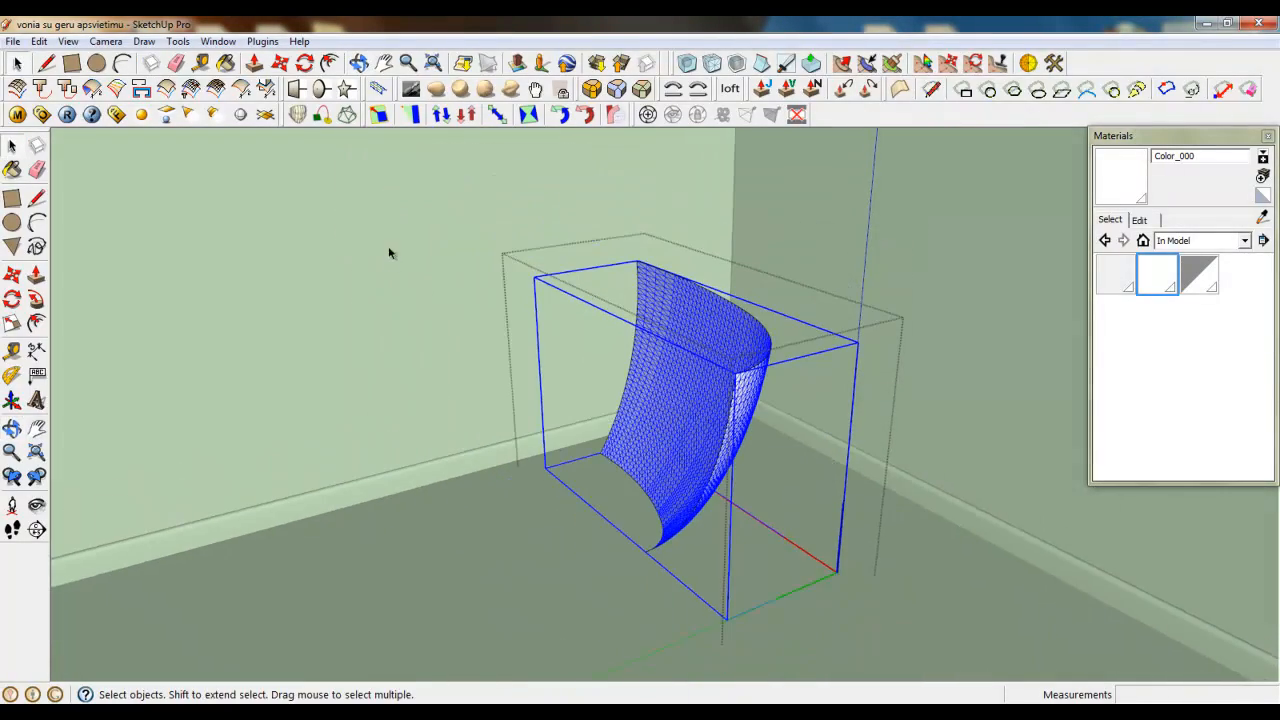
pyautogui.click(286, 62)
pyautogui.click(641, 471)
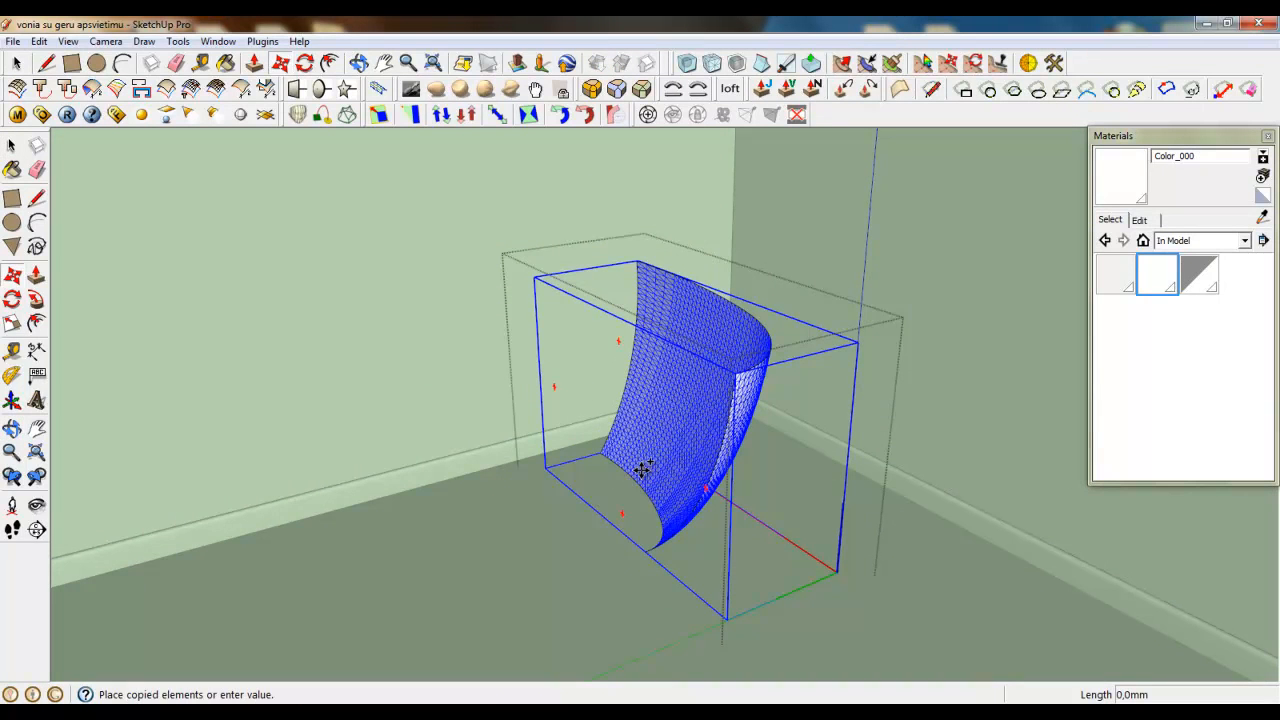
pyautogui.click(643, 467)
# Try to mirror the copied mesh along the red axis with a scale factor of about -0.50.
pyautogui.click(12, 322)
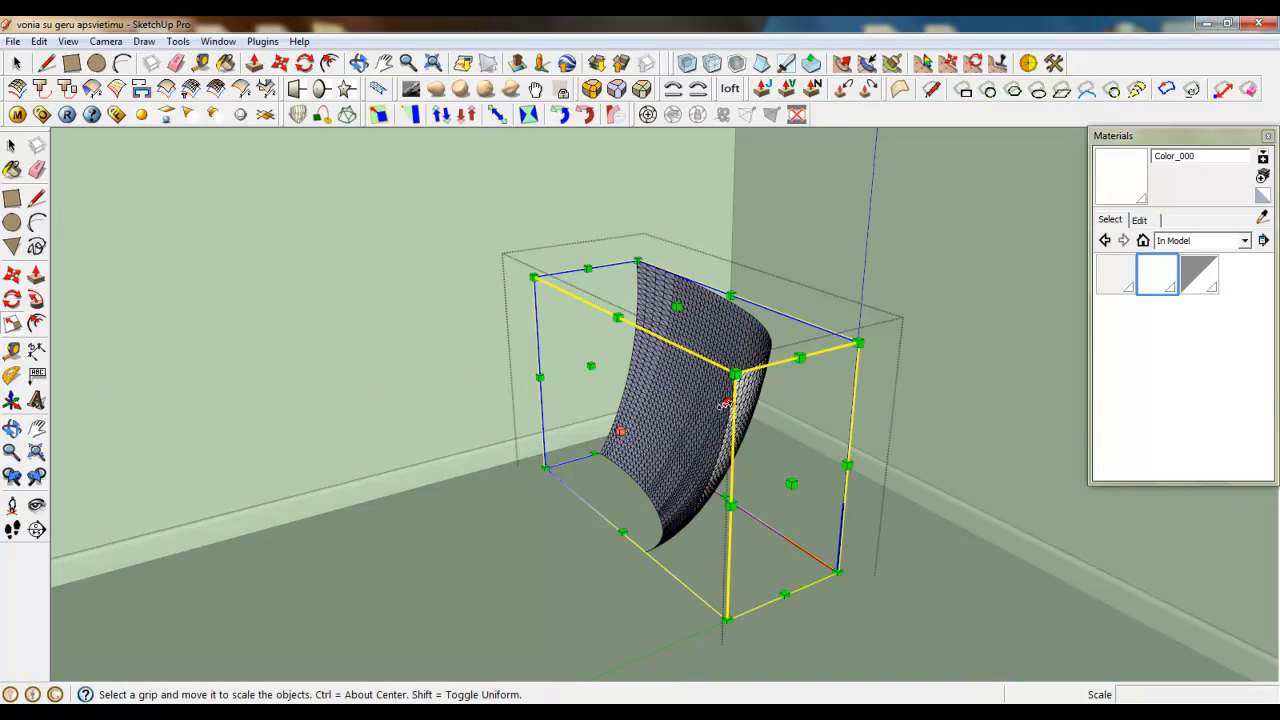
pyautogui.click(621, 432)
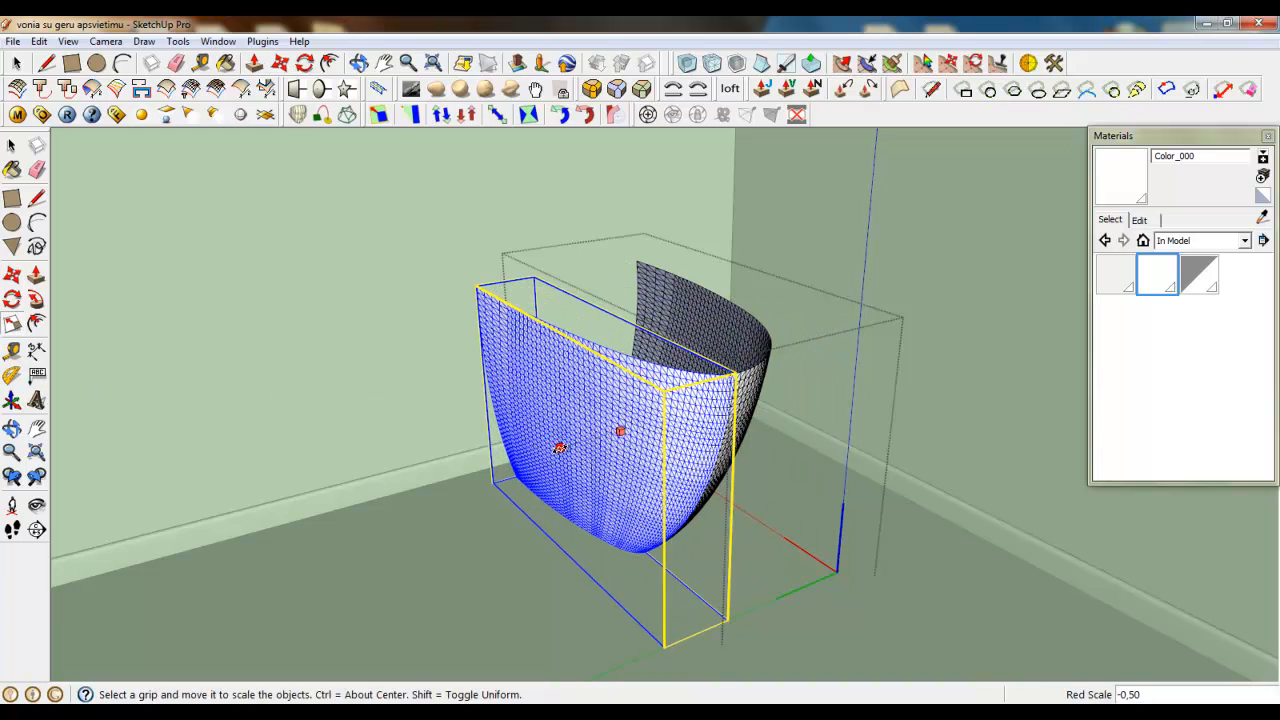
pyautogui.click(560, 448)
pyautogui.scroll(2, 545, 377)
pyautogui.hotkey('ctrl', 'z')
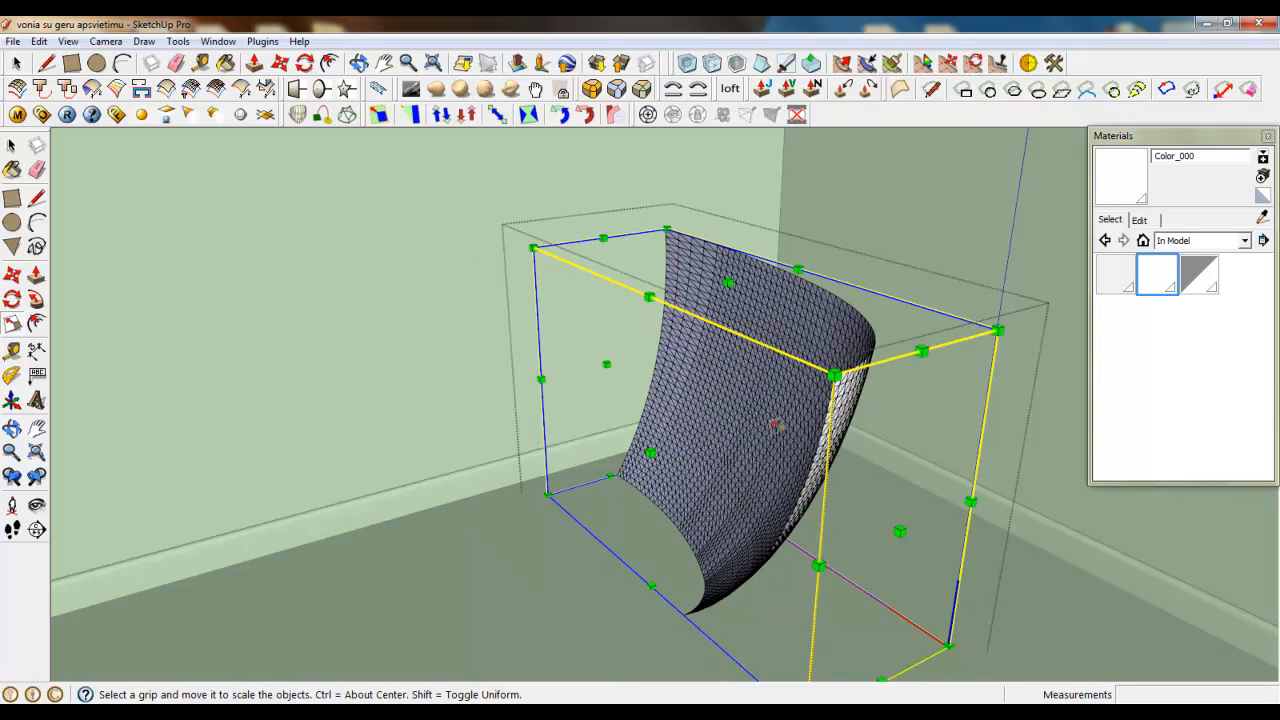
pyautogui.click(15, 63)
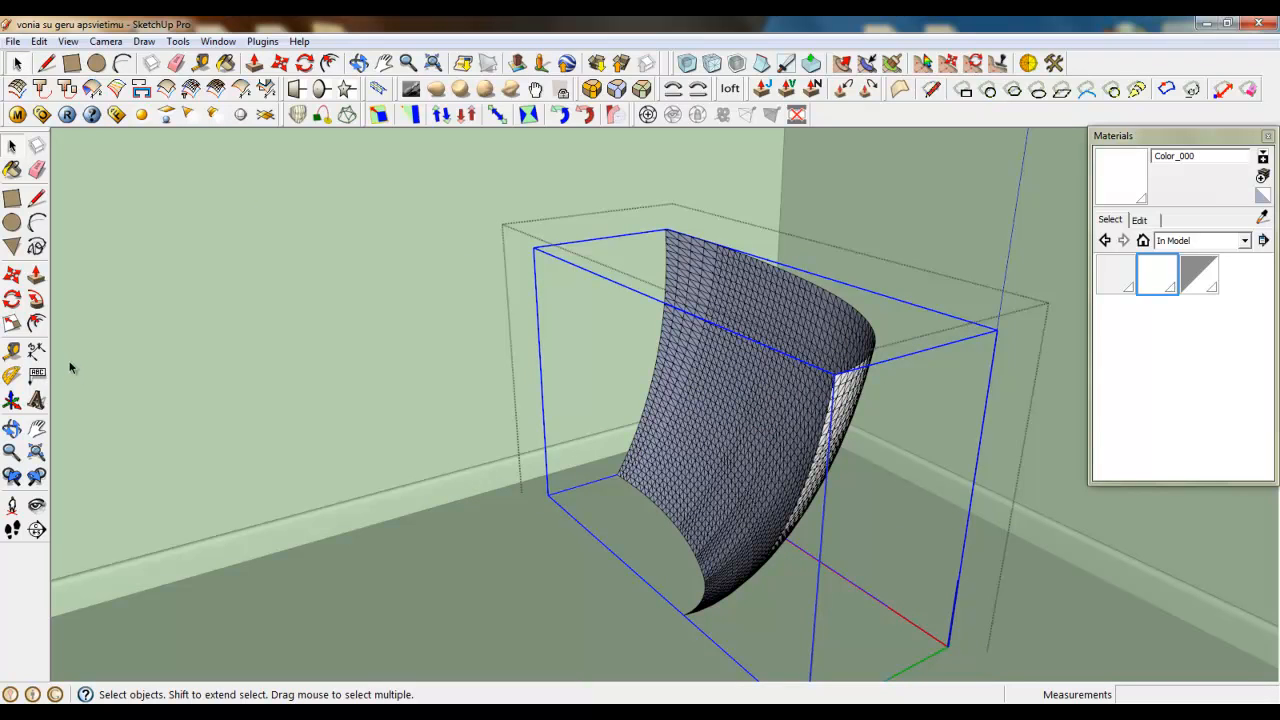
# Mirror the copied curved mesh along the red axis with a scale factor of -1.00 and select both mesh halves.
pyautogui.click(12, 323)
pyautogui.moveTo(666, 478); pyautogui.dragTo(730, 432, button='middle')
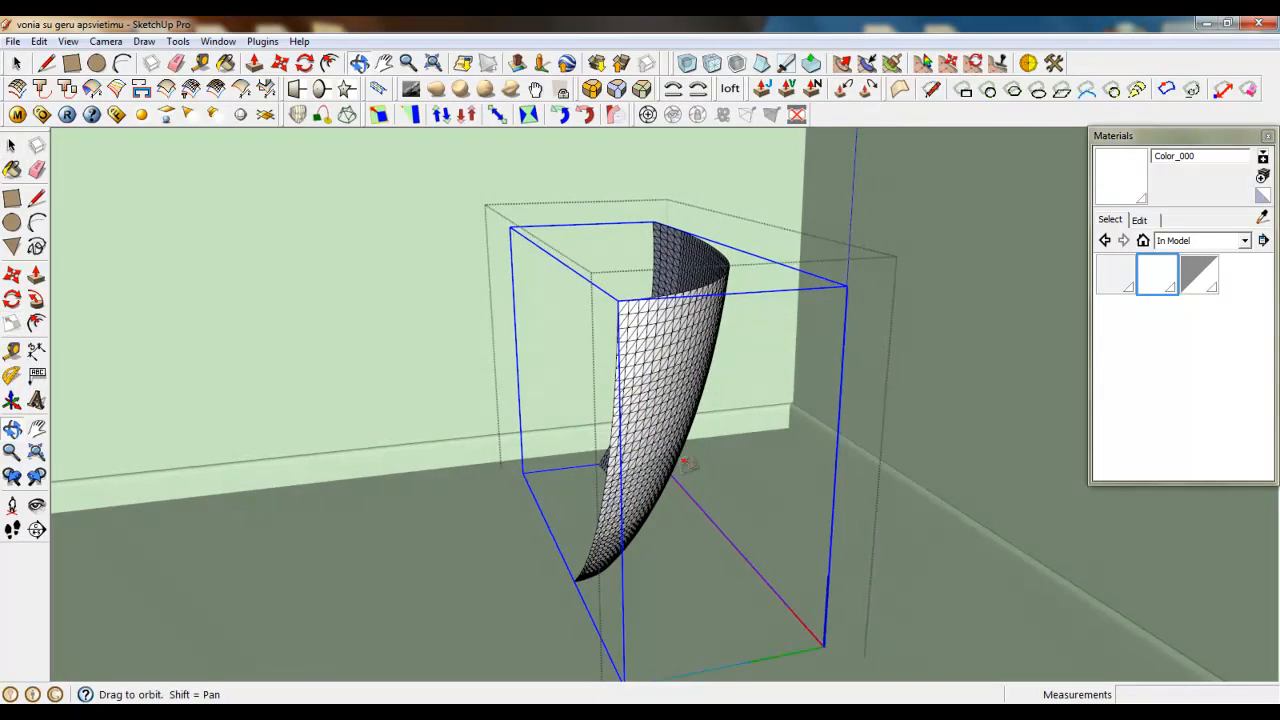
pyautogui.click(724, 399)
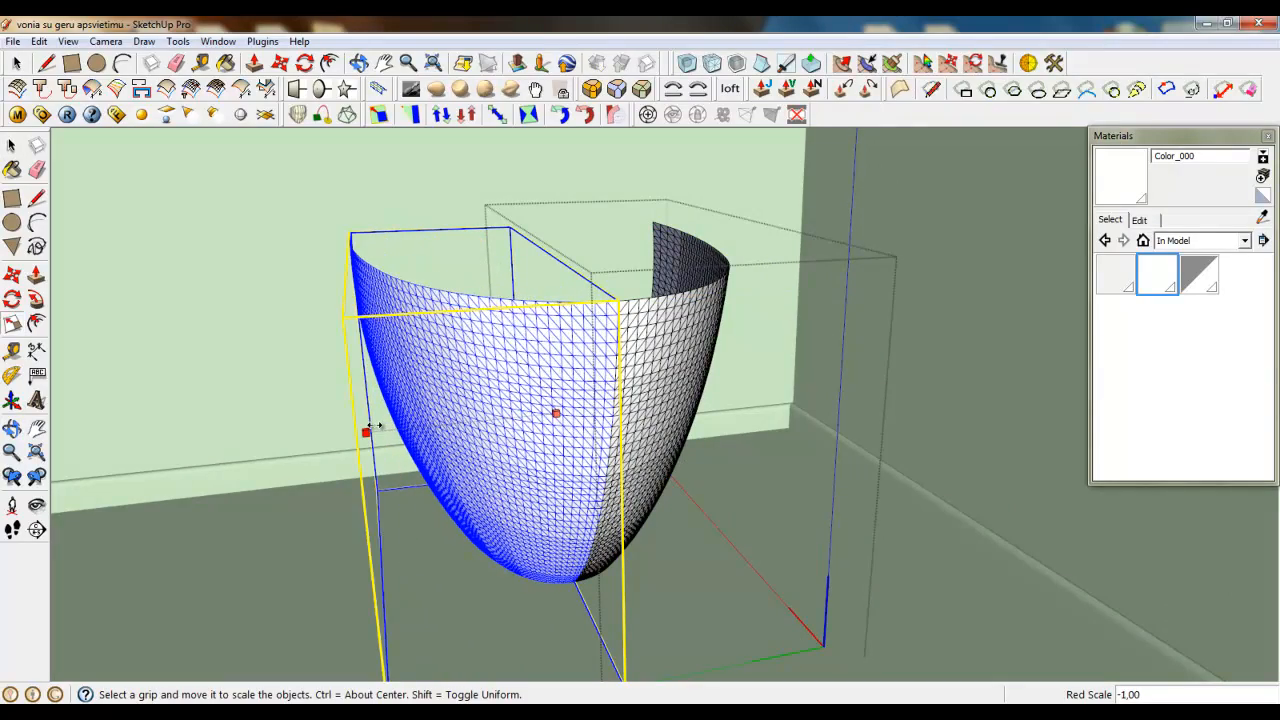
pyautogui.click(369, 428)
pyautogui.moveTo(369, 428); pyautogui.dragTo(745, 541, button='middle')
pyautogui.press('space')
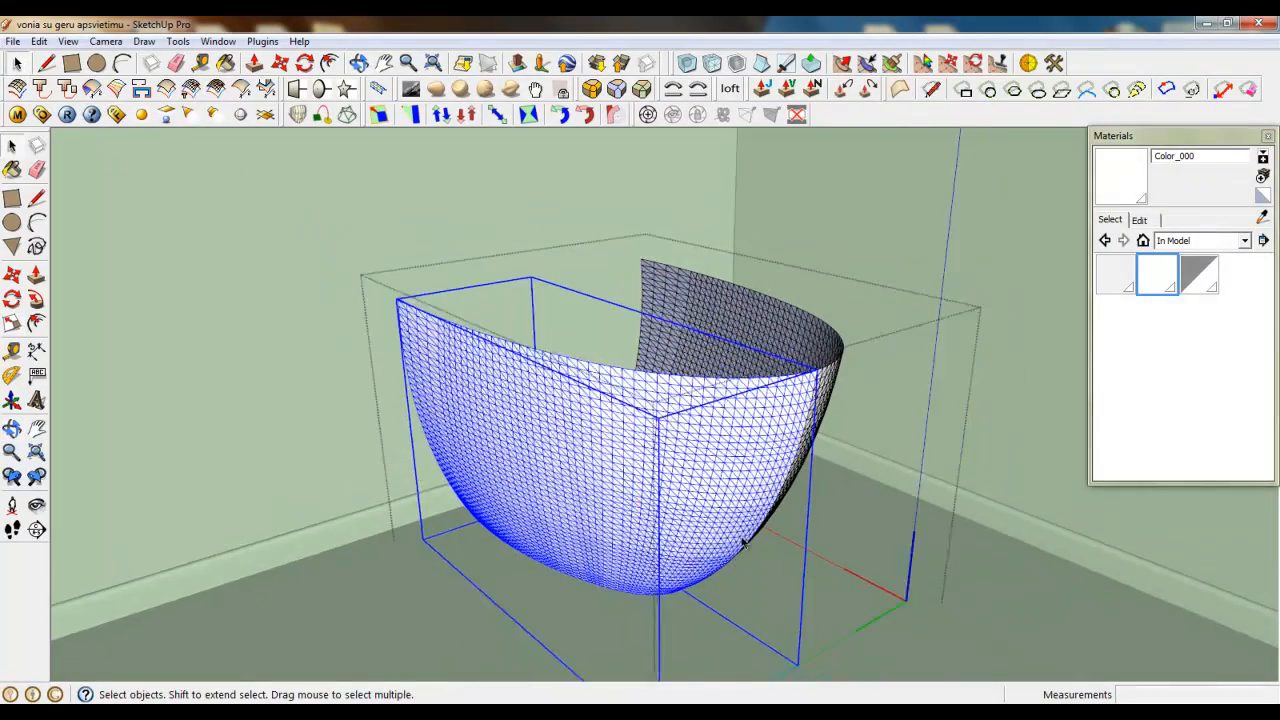
pyautogui.scroll(-2, 742, 541)
pyautogui.scroll(1, 740, 558)
pyautogui.keyDown('ctrl'); pyautogui.click(811, 370); pyautogui.keyUp('ctrl')
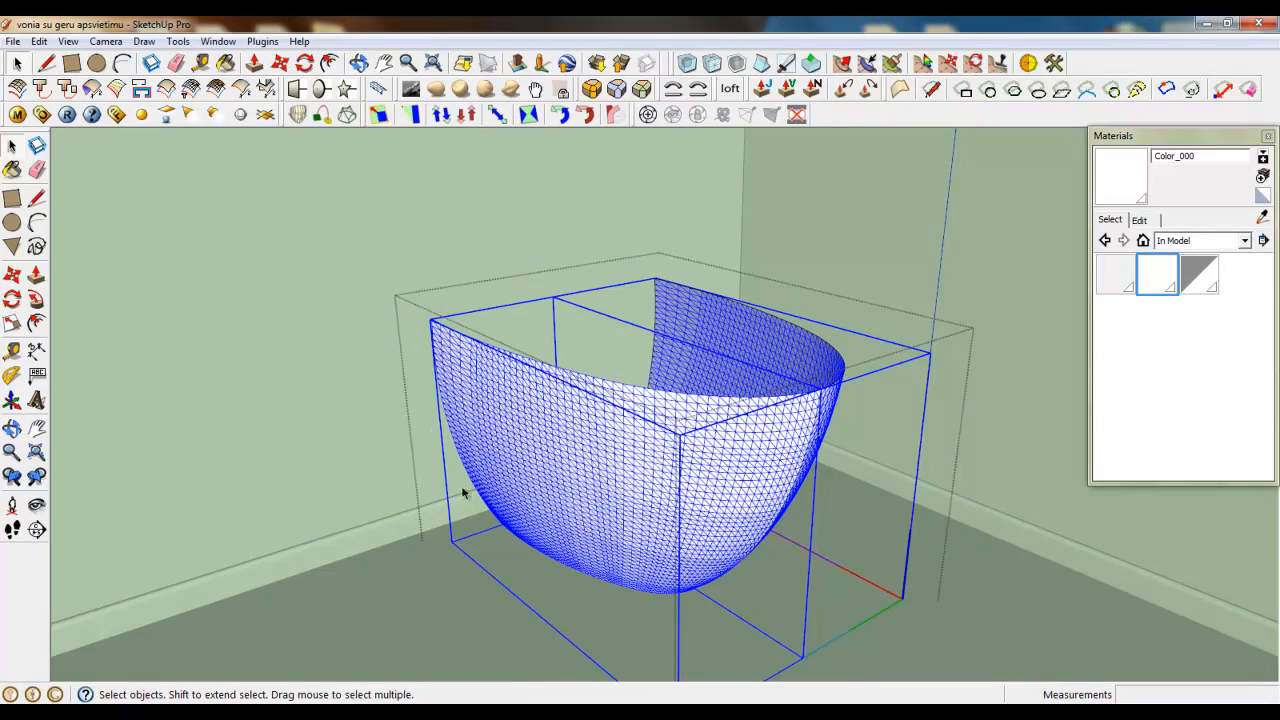
# Examine the two-half curved surface from several angles and close the group being edited.
pyautogui.scroll(1, 711, 605)
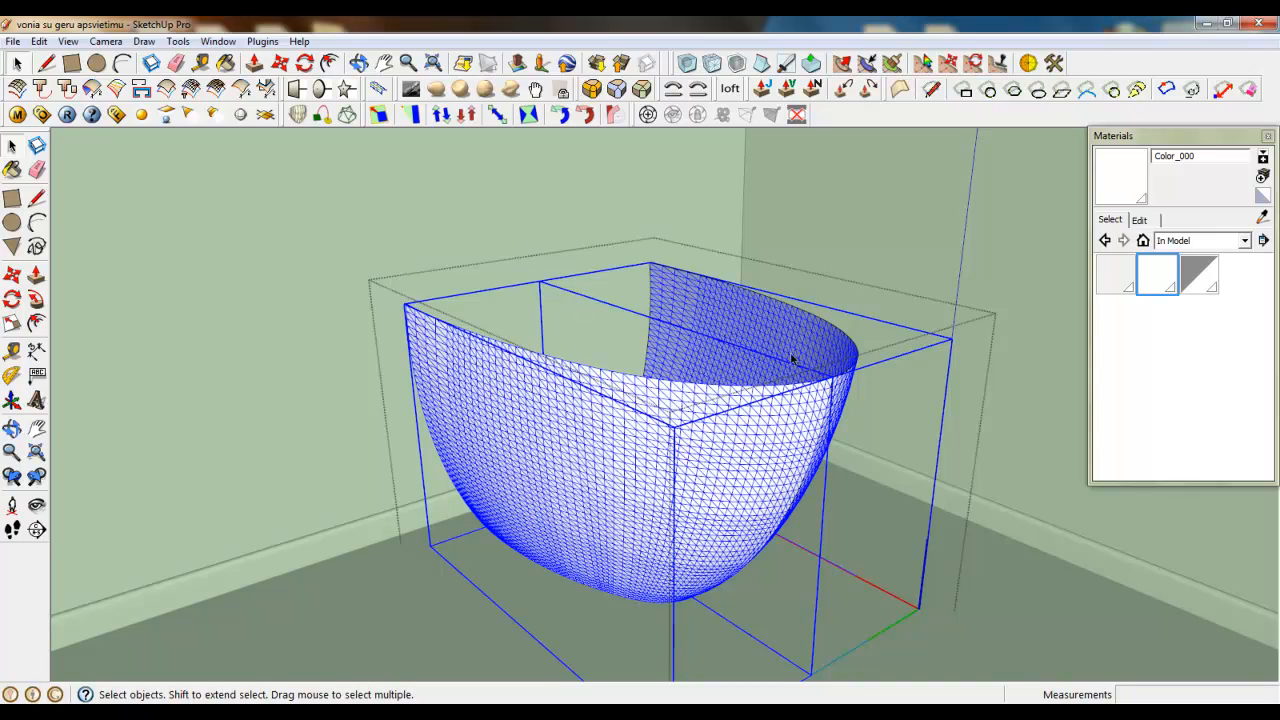
pyautogui.scroll(-2, 804, 528)
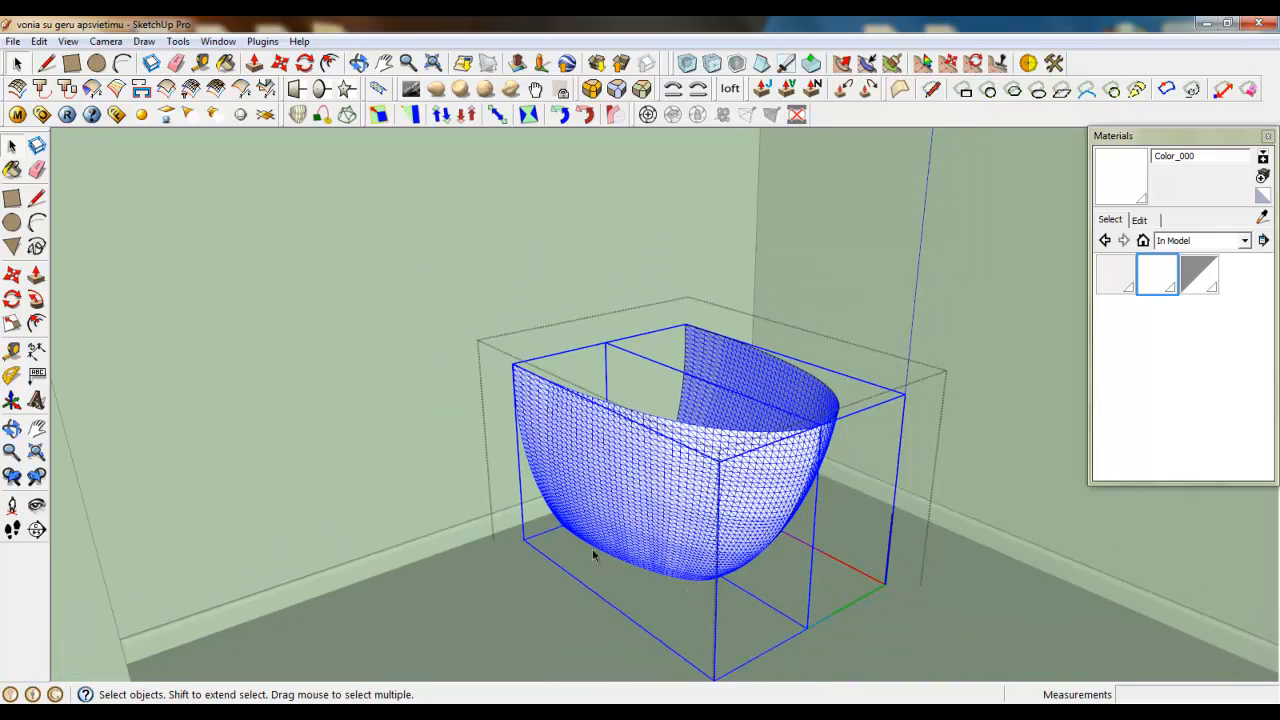
pyautogui.scroll(1, 751, 602)
pyautogui.moveTo(592, 515); pyautogui.dragTo(726, 591, button='middle')
pyautogui.scroll(1, 560, 275)
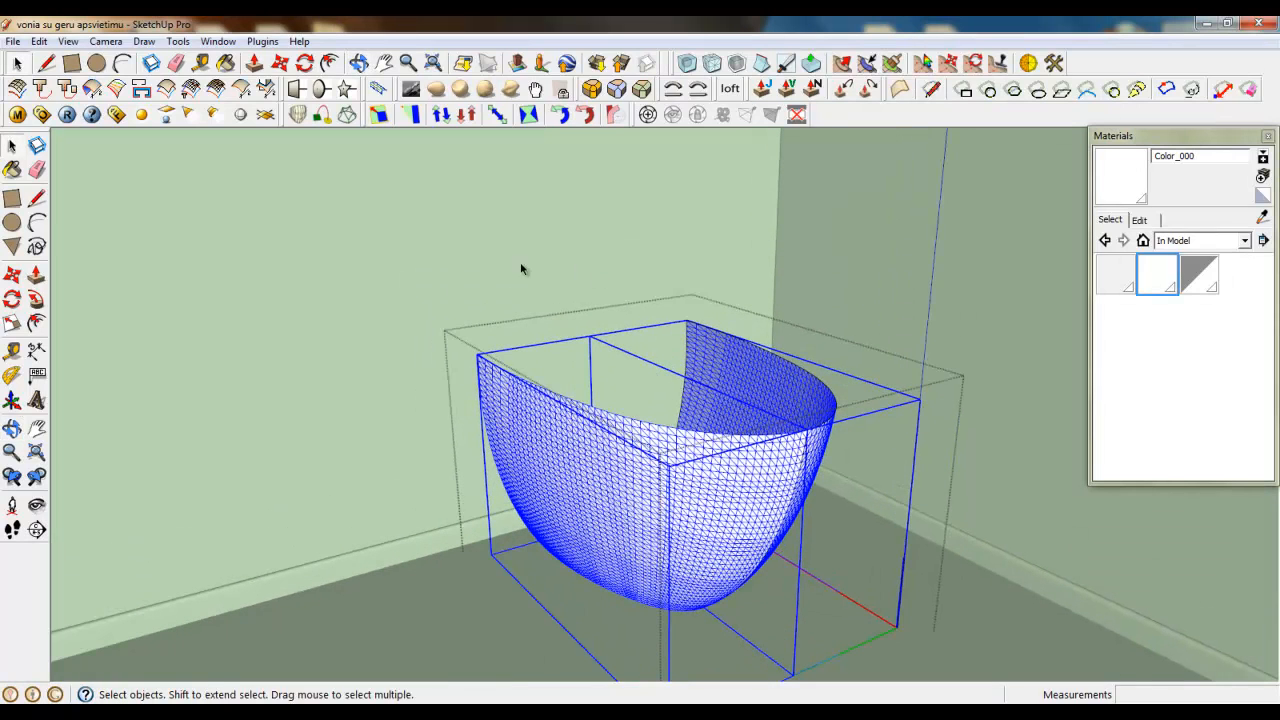
pyautogui.scroll(2, 627, 390)
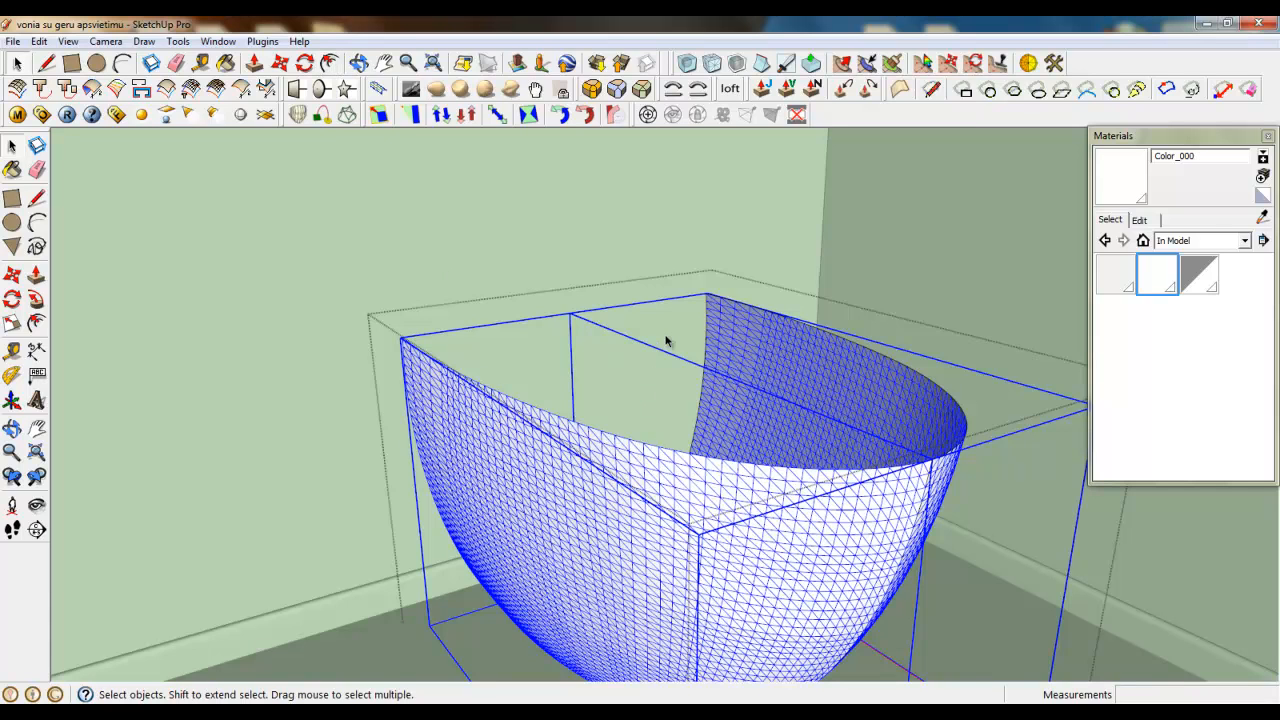
pyautogui.scroll(-3, 696, 440)
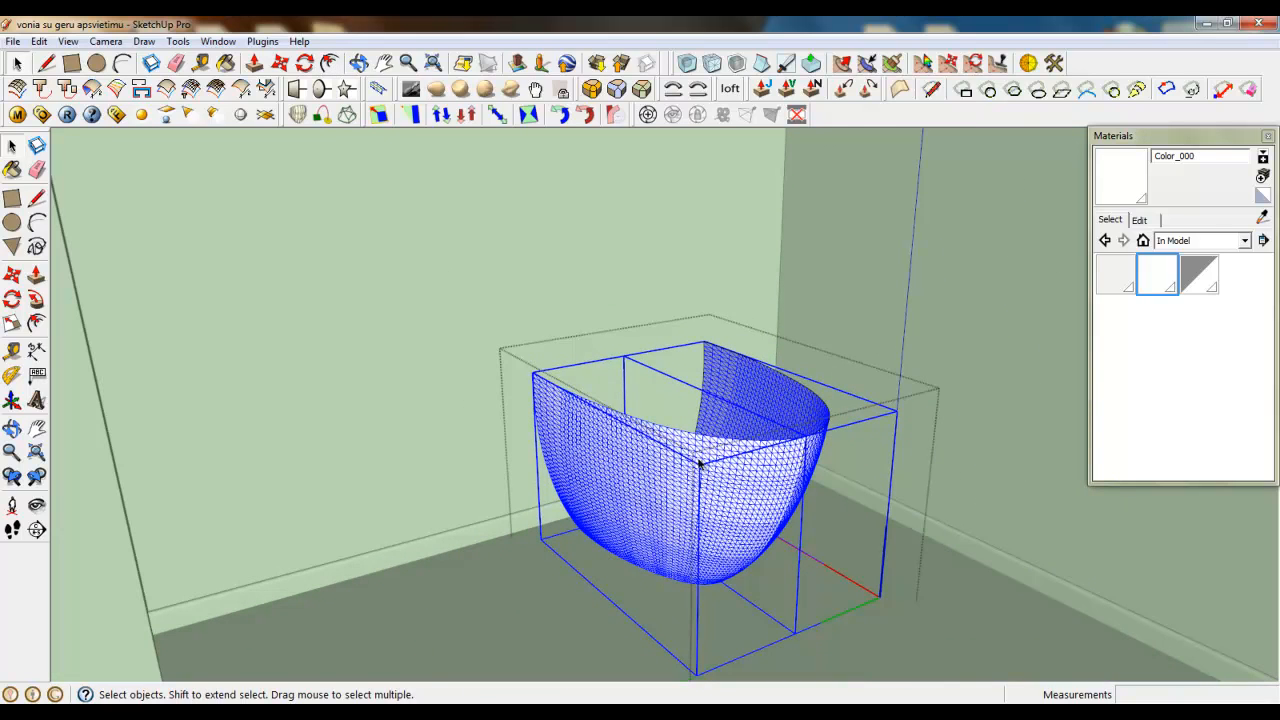
pyautogui.moveTo(524, 534); pyautogui.dragTo(592, 570, button='middle')
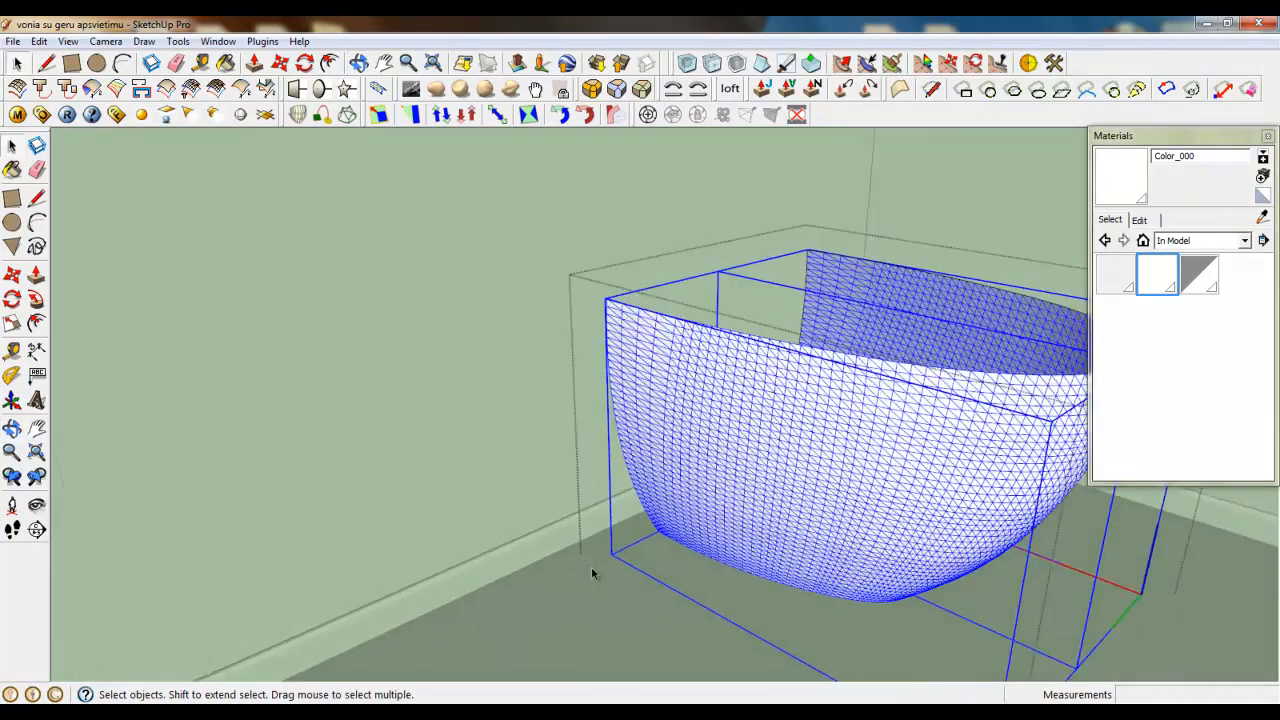
pyautogui.scroll(-5, 592, 570)
pyautogui.scroll(1, 428, 587)
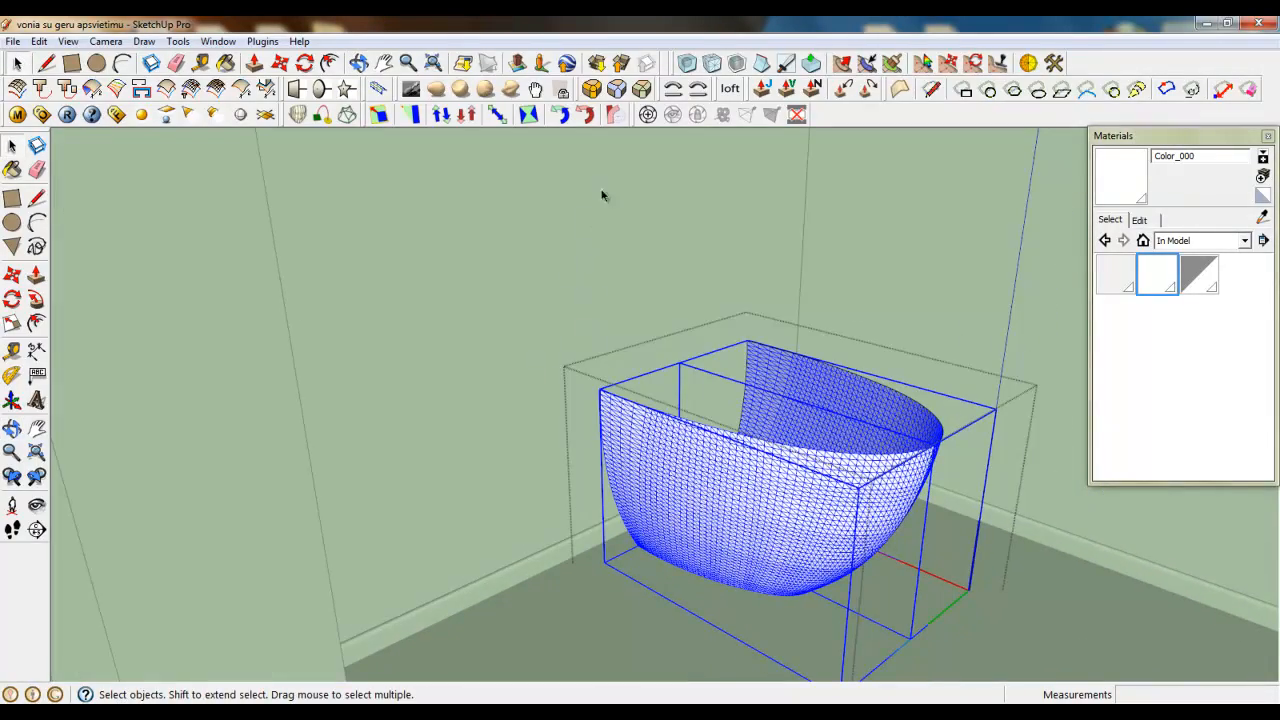
pyautogui.moveTo(654, 323); pyautogui.dragTo(518, 338, button='middle')
pyautogui.scroll(-2, 825, 378)
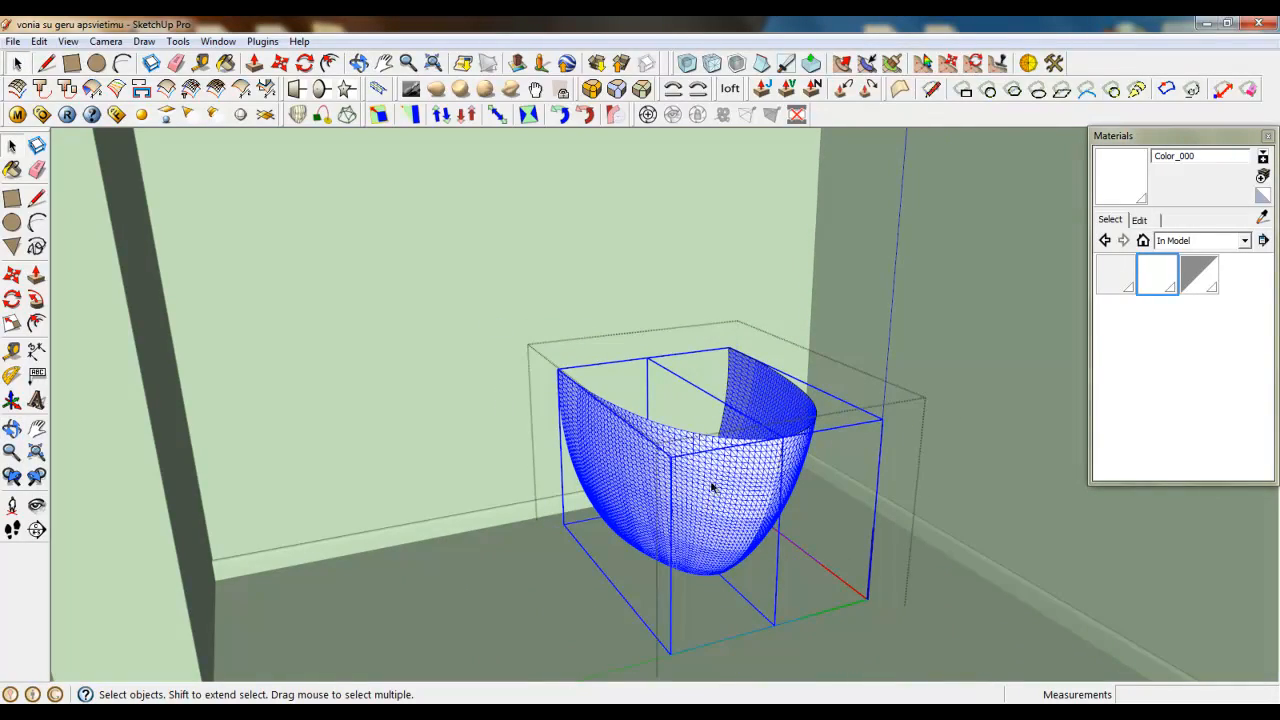
pyautogui.rightClick(234, 399)
pyautogui.click(259, 410)
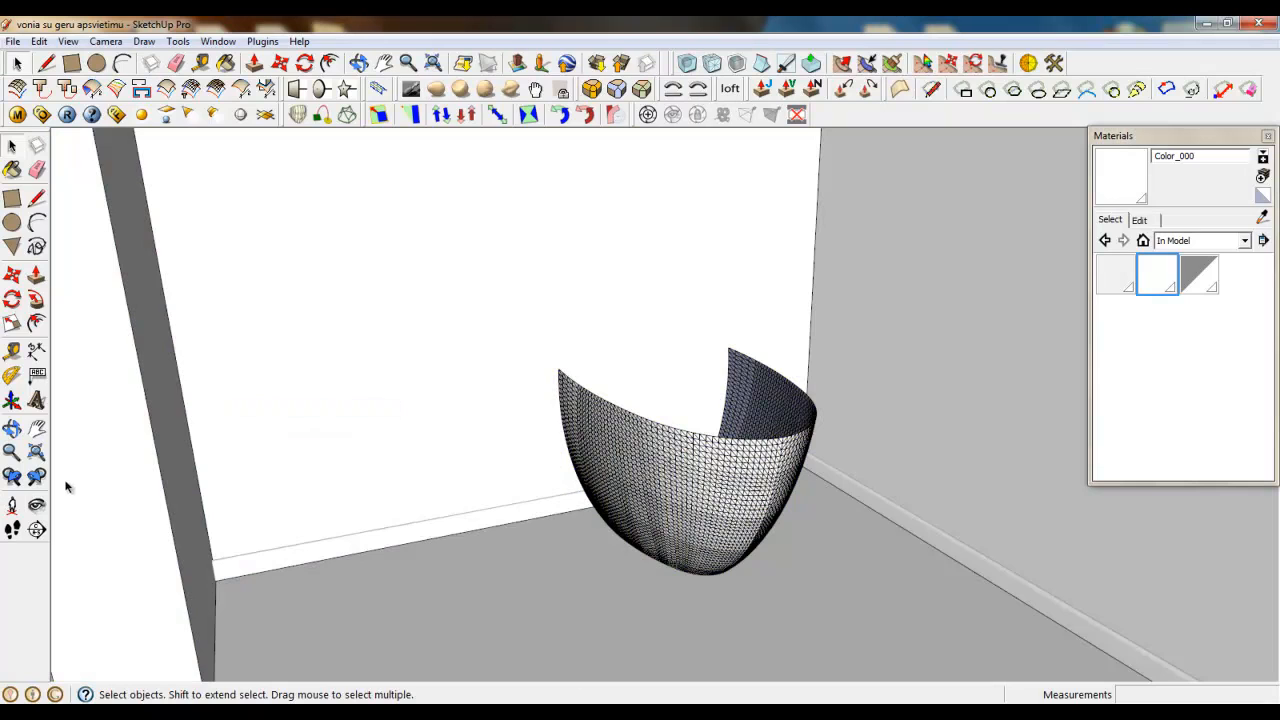
# Look around the bathroom interior to examine the bathtub, basins, accessories and hanging towel.
pyautogui.click(37, 505)
pyautogui.moveTo(510, 516); pyautogui.dragTo(75, 450)
pyautogui.moveTo(711, 543); pyautogui.dragTo(118, 460)
pyautogui.moveTo(777, 523); pyautogui.dragTo(723, 506)
pyautogui.moveTo(748, 408); pyautogui.dragTo(659, 519, button='middle')
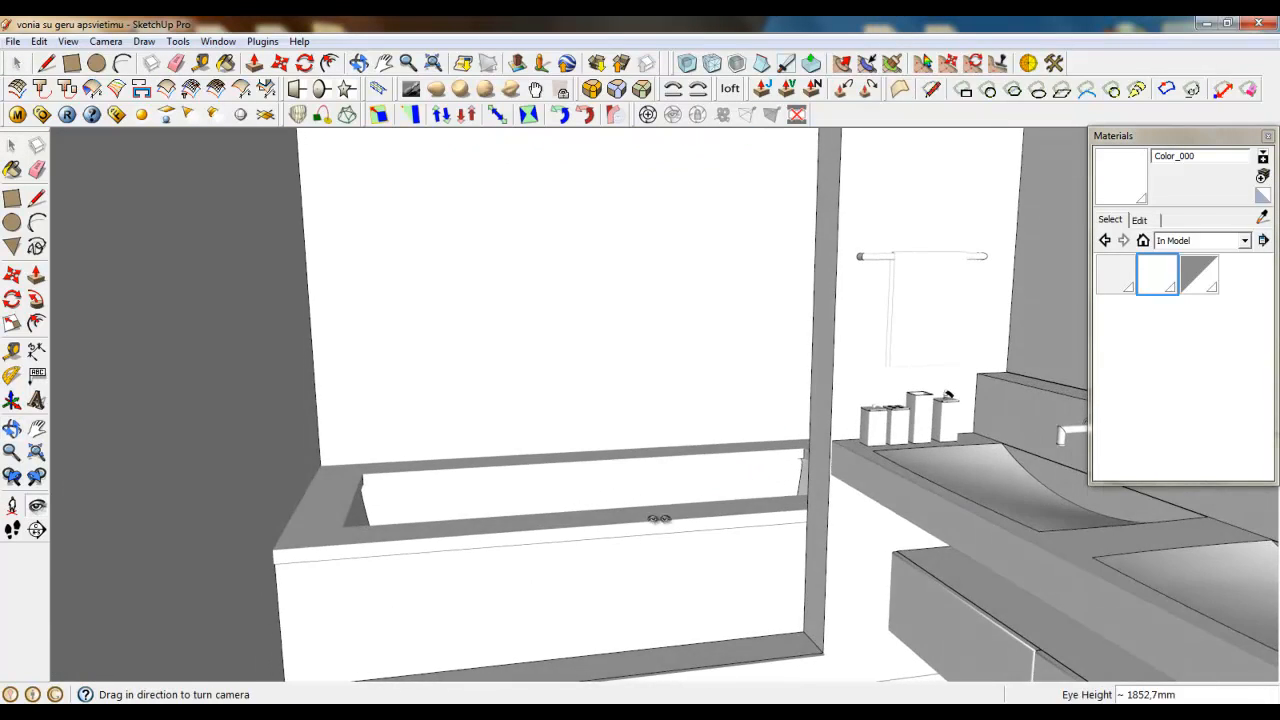
pyautogui.moveTo(659, 519); pyautogui.dragTo(723, 523)
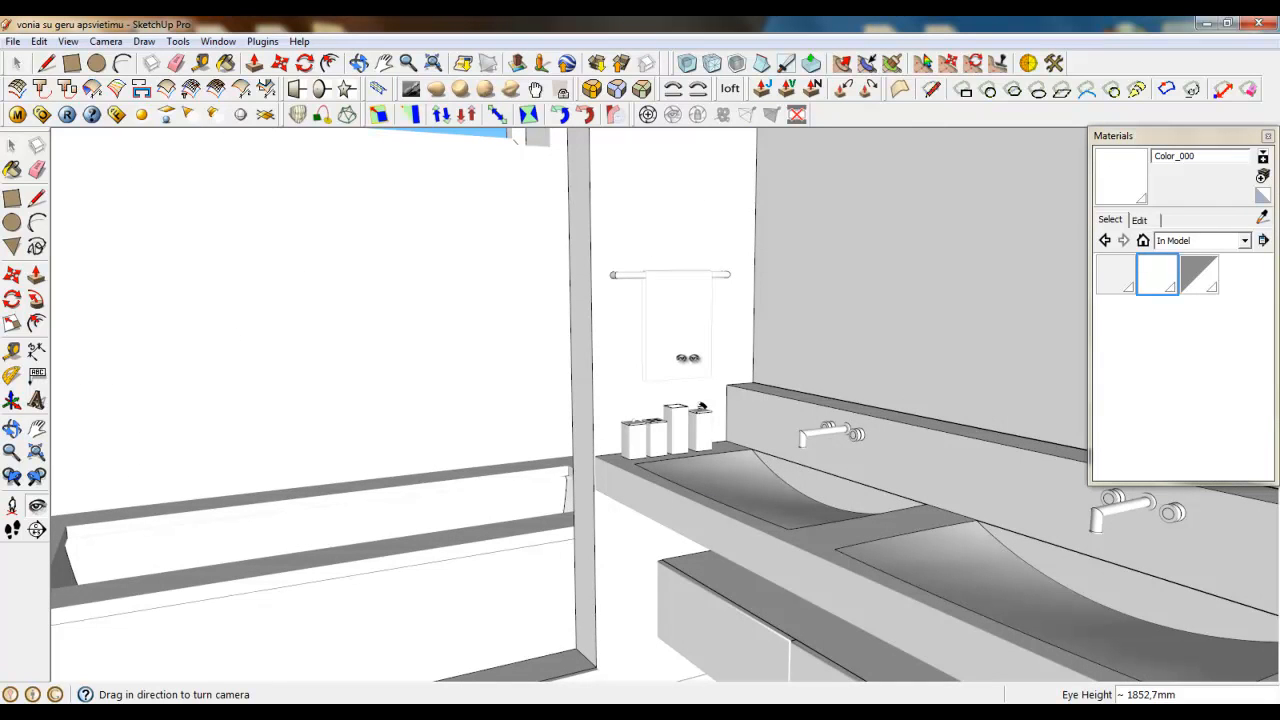
pyautogui.moveTo(516, 265)
pyautogui.mouseDown()
pyautogui.moveTo(518, 215)
pyautogui.moveTo(517, 254)
pyautogui.mouseUp()
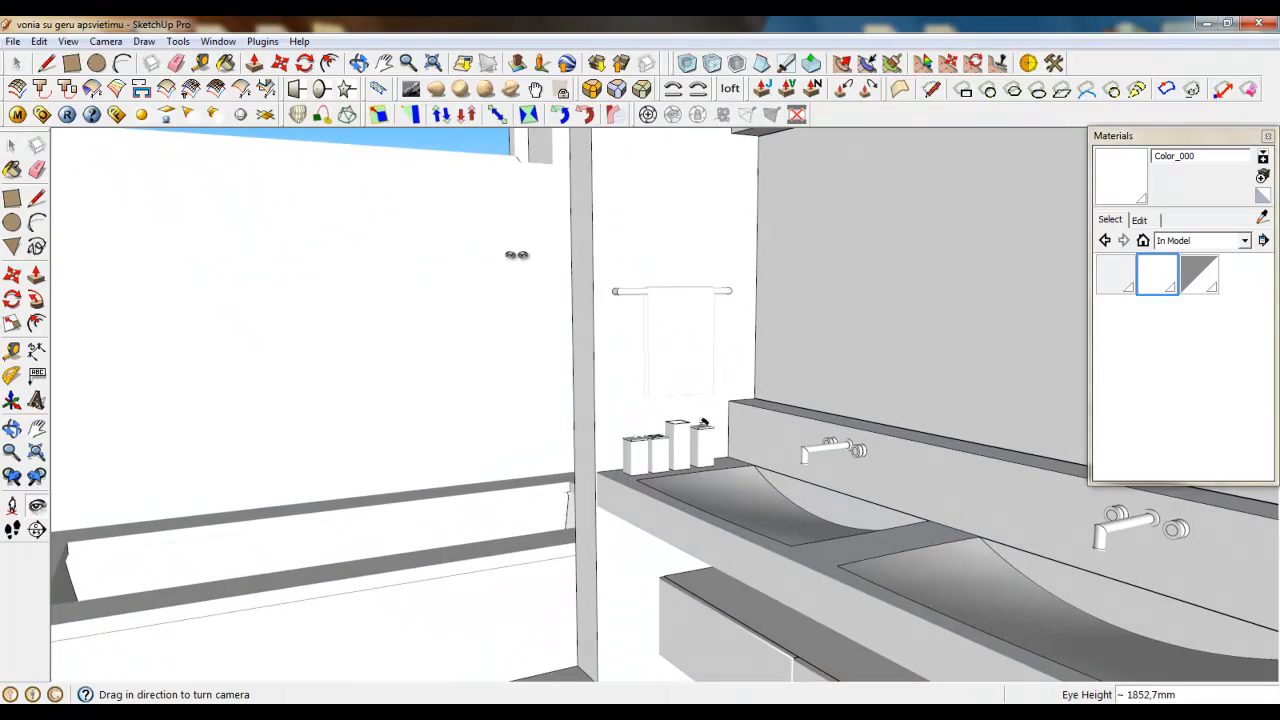
pyautogui.click(17, 64)
pyautogui.scroll(4, 481, 474)
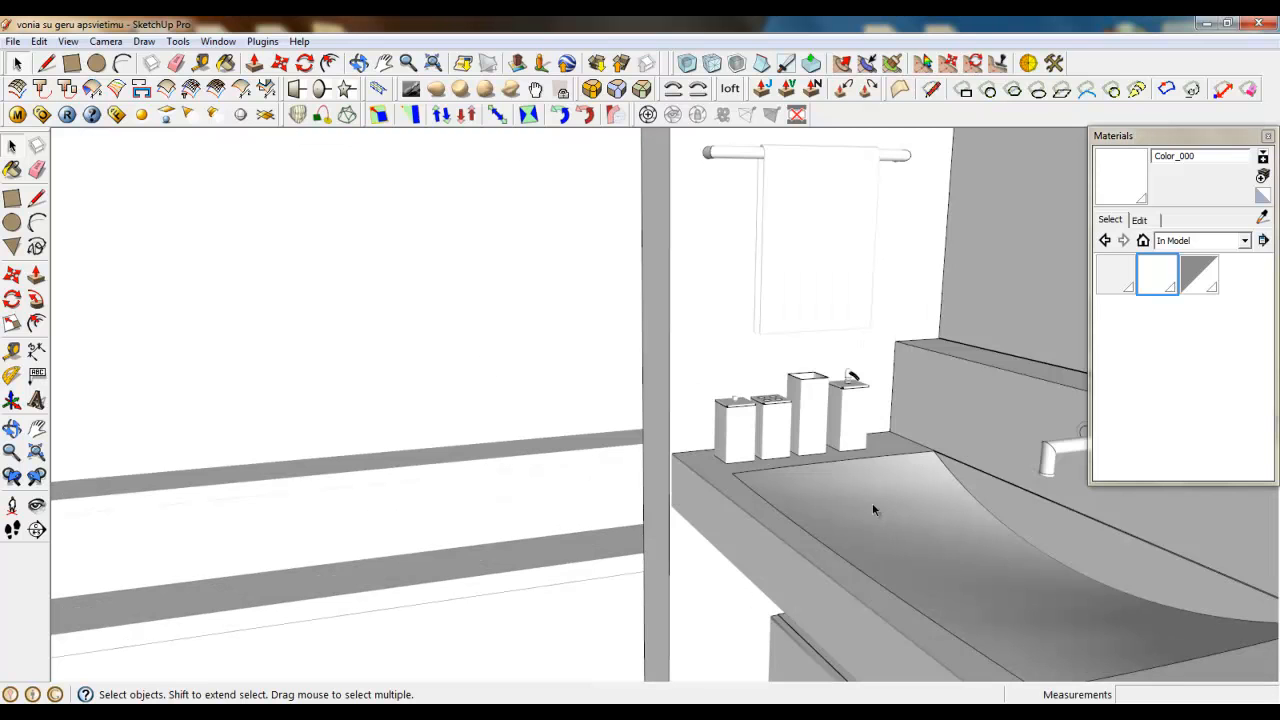
pyautogui.click(37, 505)
pyautogui.moveTo(373, 538); pyautogui.dragTo(447, 471)
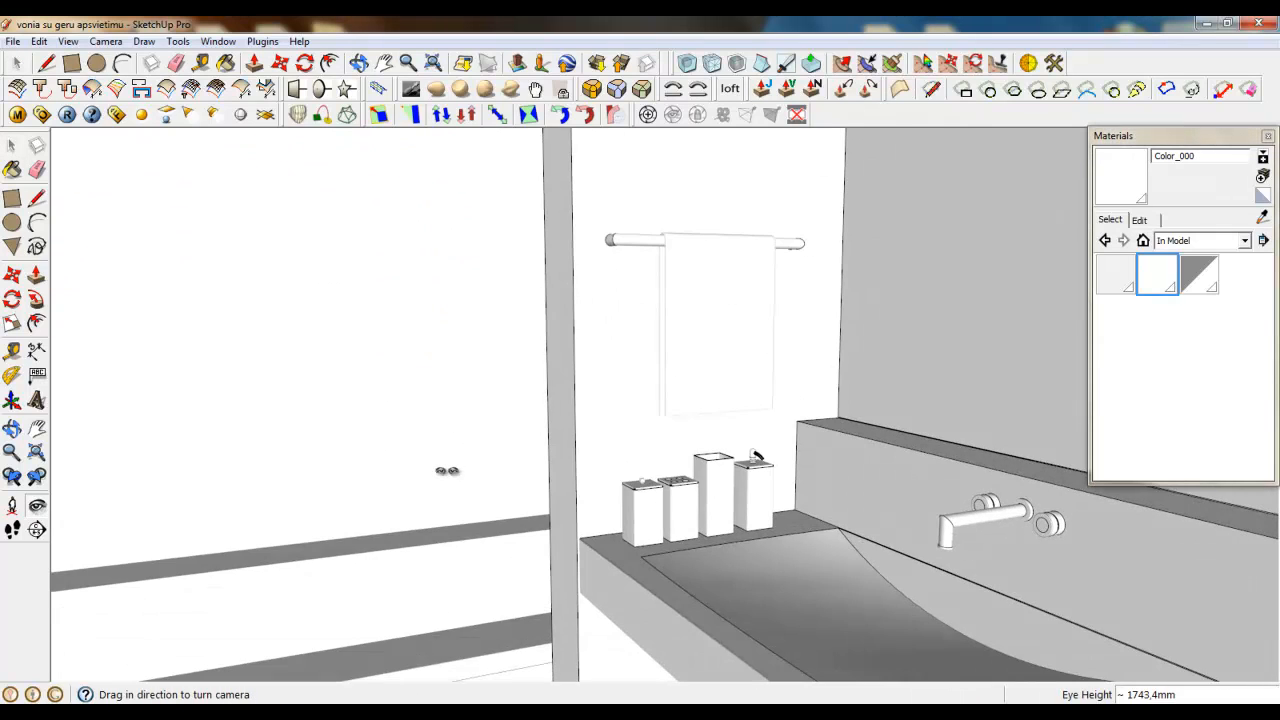